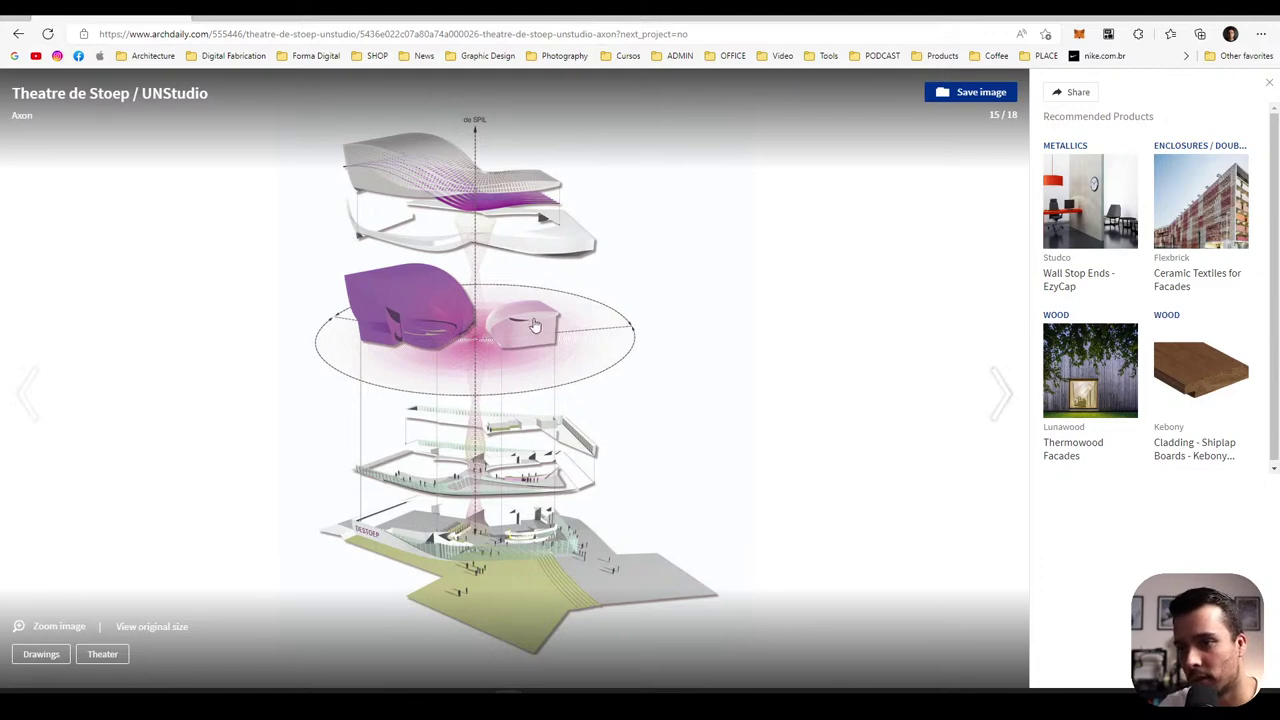
- Examine the Theatre de Stoep drawings in the ArchDaily gallery, including the axon, sections, structure model and morphogenesis diagram
left_click(1008, 403)
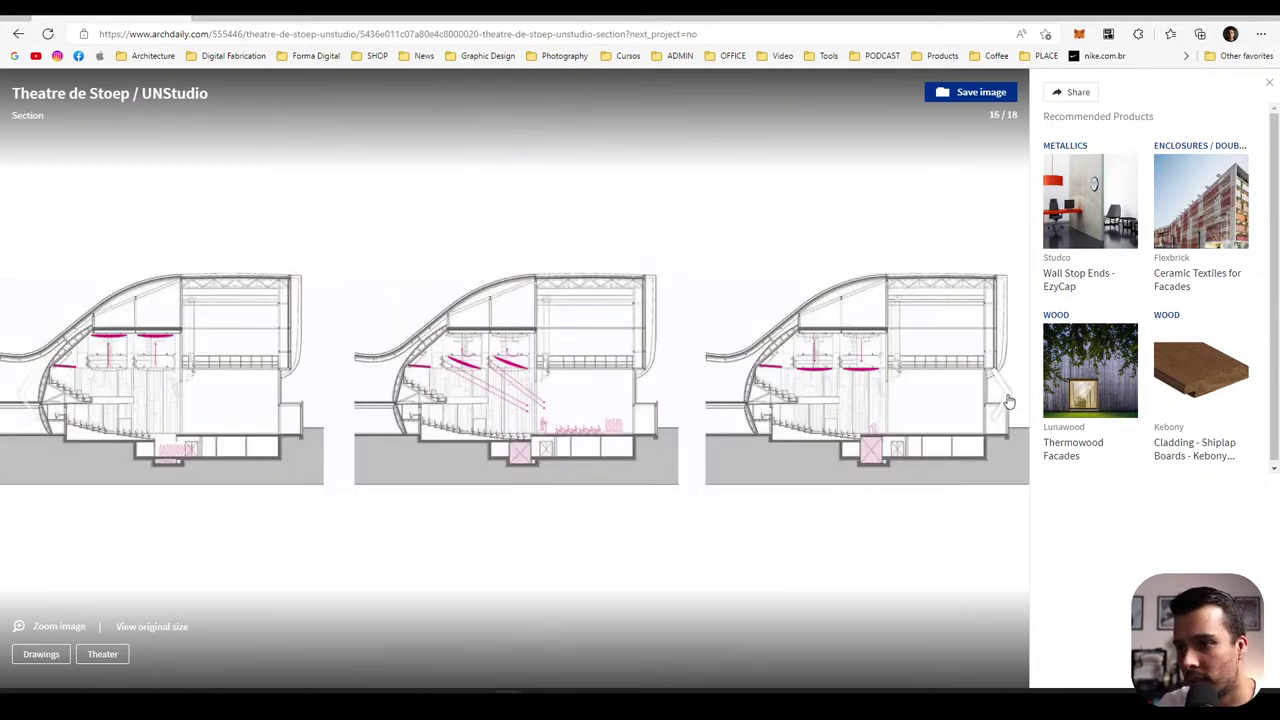
left_click(1008, 403)
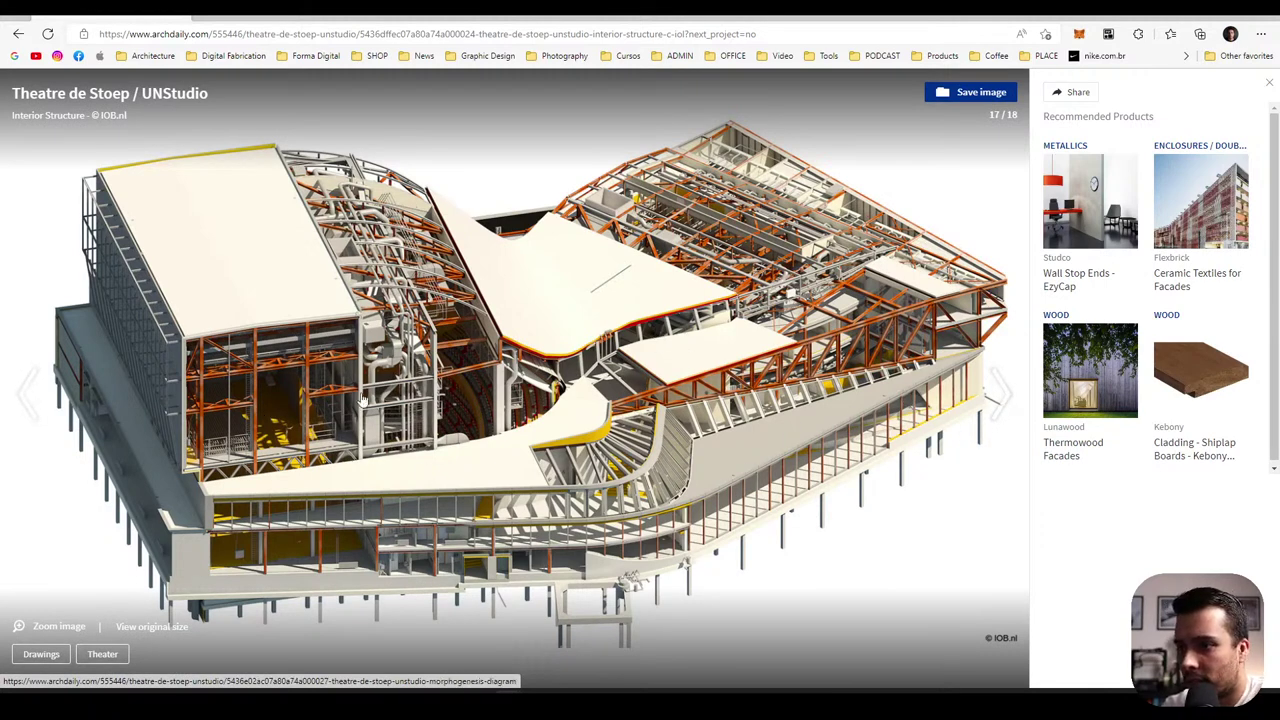
left_click(1002, 400)
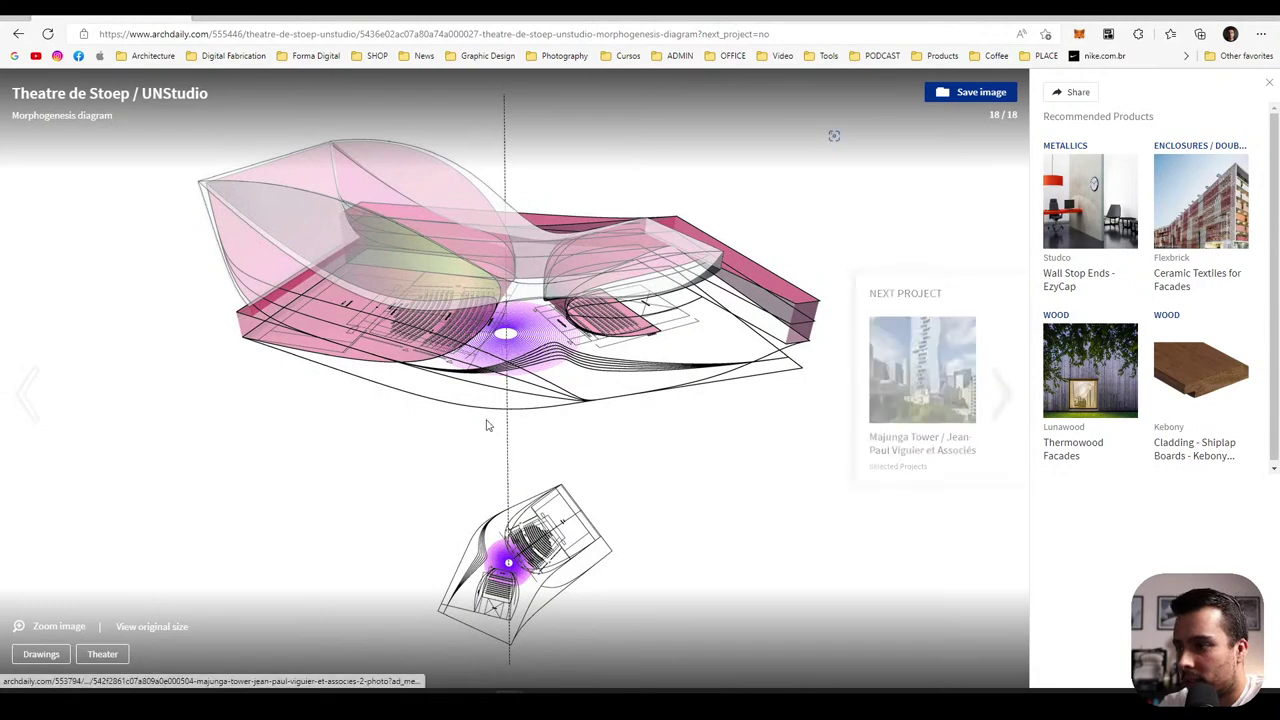
left_click(45, 403)
left_click(42, 403)
left_click(40, 403)
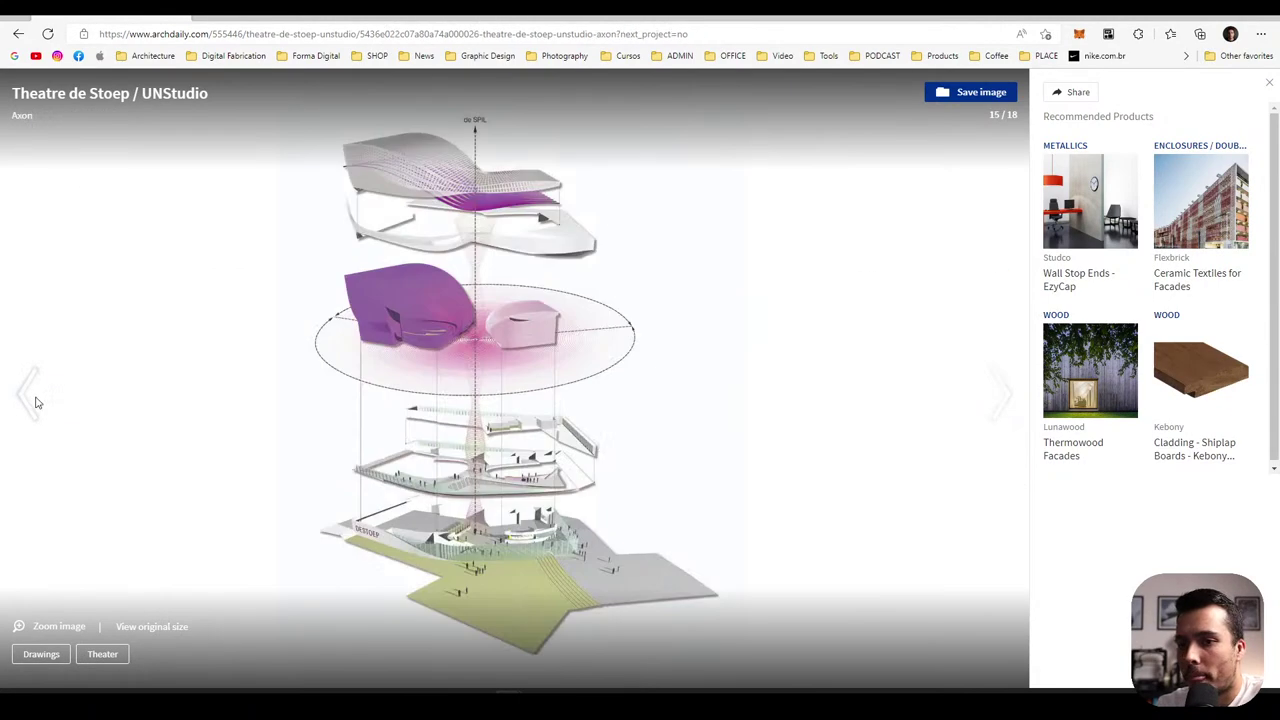
left_click(37, 403)
left_click(36, 403)
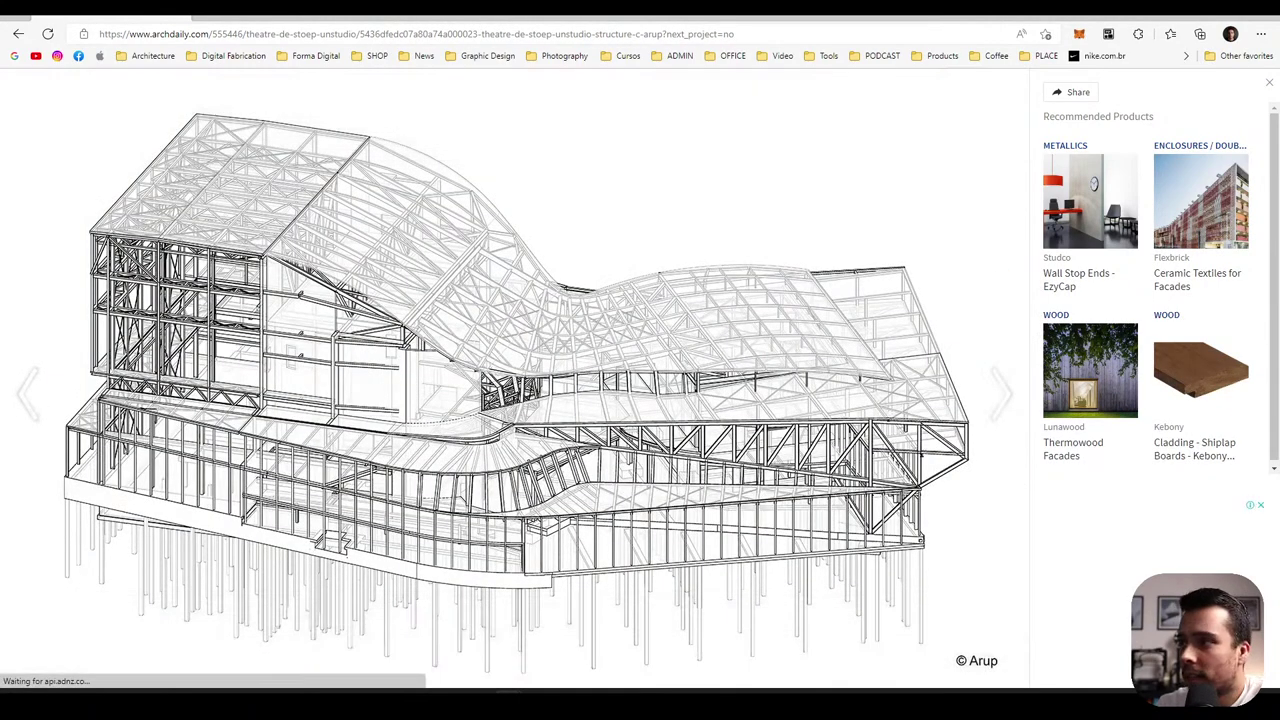
- Switch to Rhino, narrow the Properties panel and maximize the Perspective viewport
left_click_drag(988, 18, 0, 170)
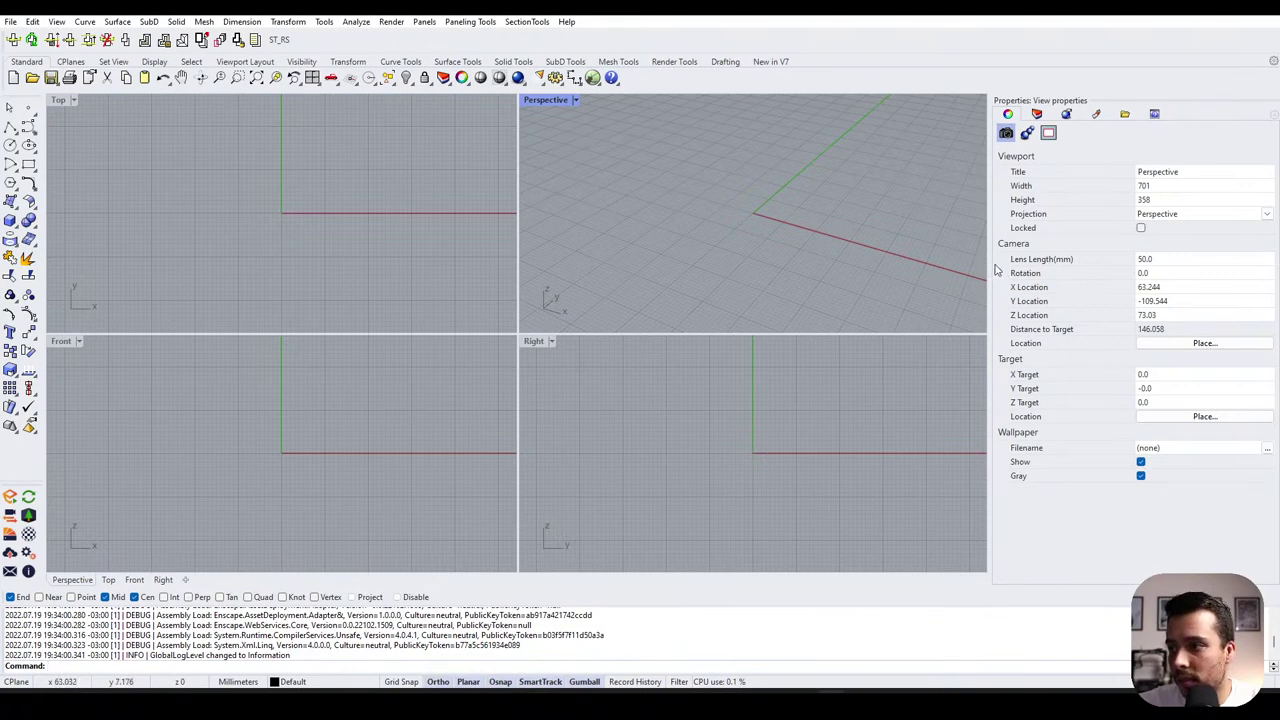
left_click_drag(990, 267, 1090, 262)
double_click(596, 100)
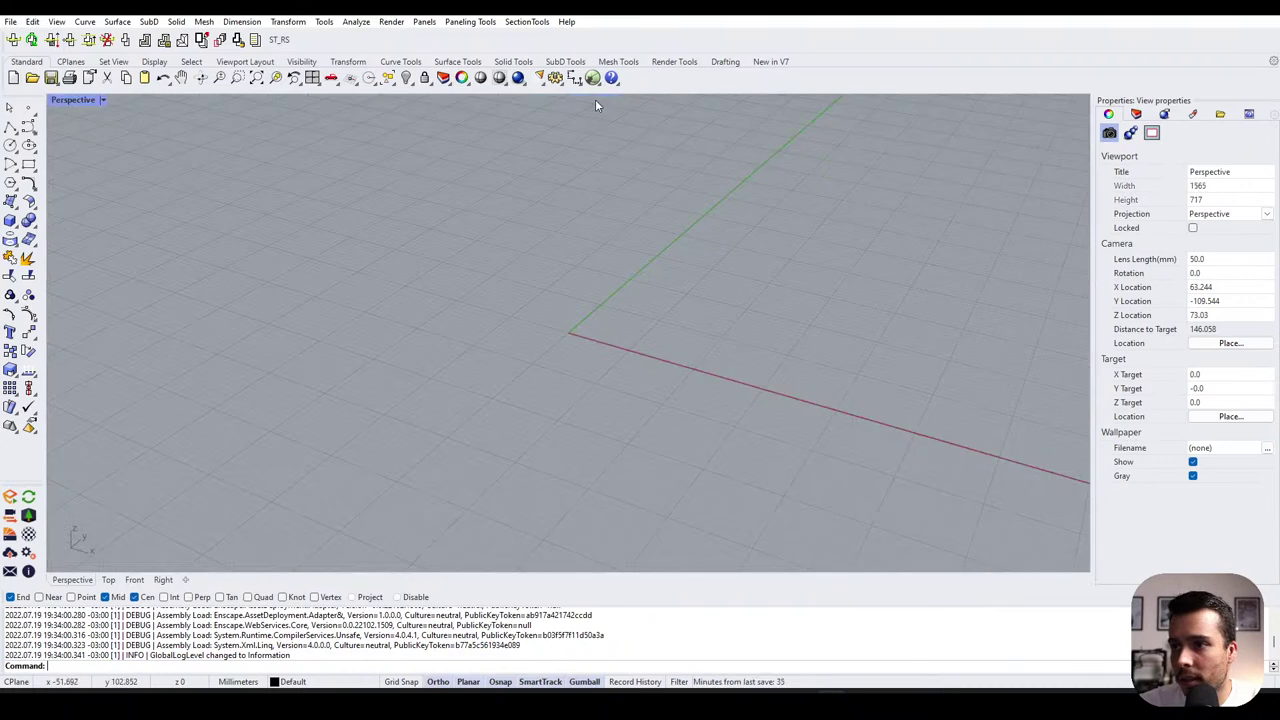
right_click_drag(597, 275, 661, 313)
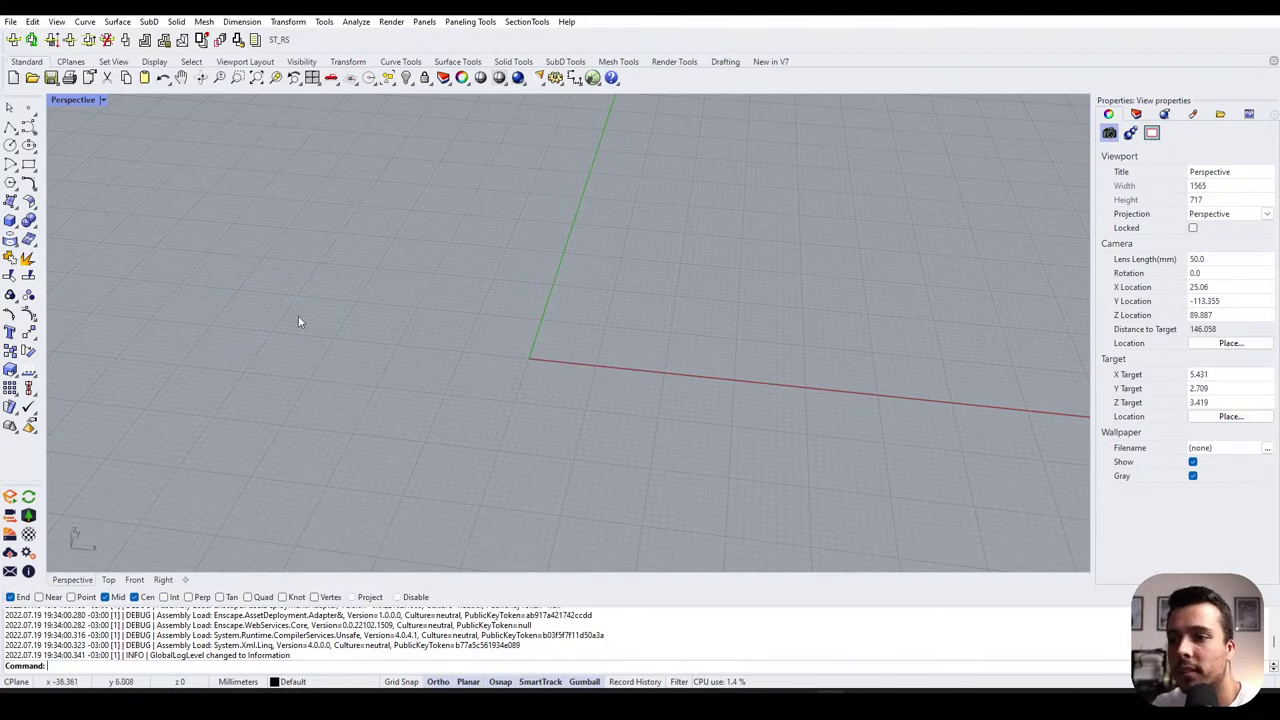
right_click_drag(300, 320, 529, 363)
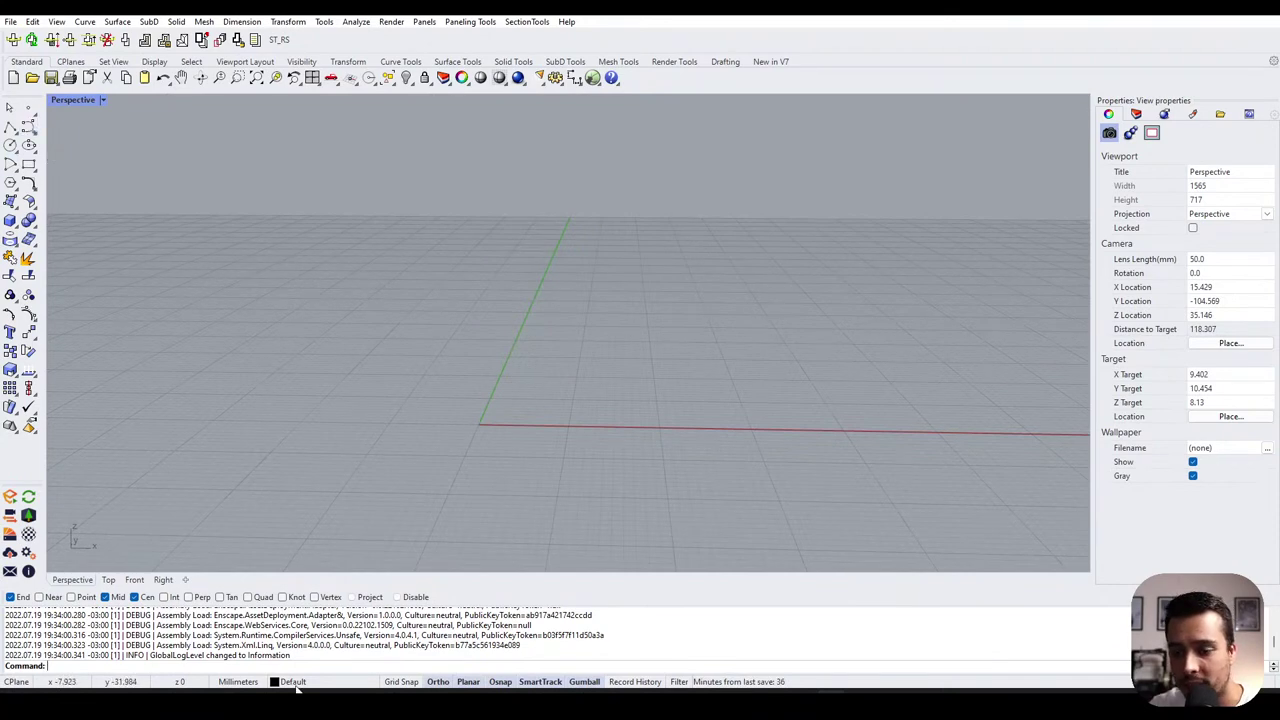
right_click_drag(480, 338, 462, 417)
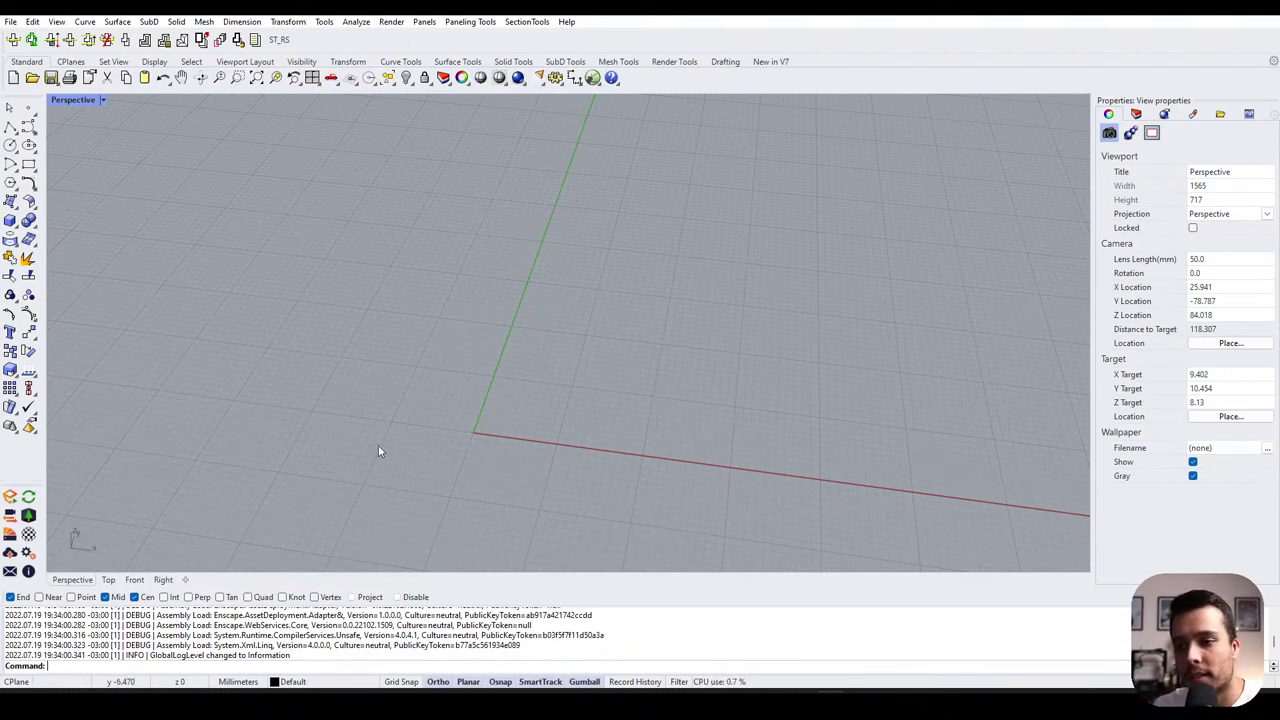
right_click_drag(378, 446, 345, 456)
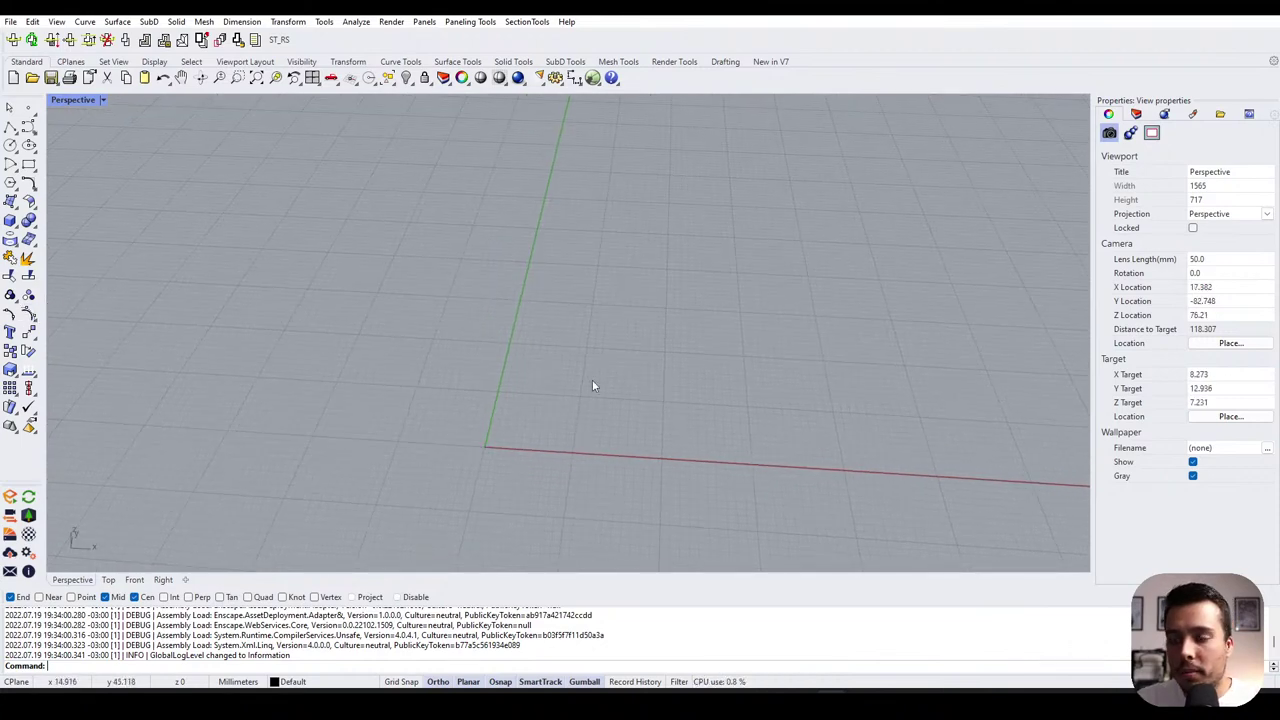
right_click_drag(594, 386, 440, 231)
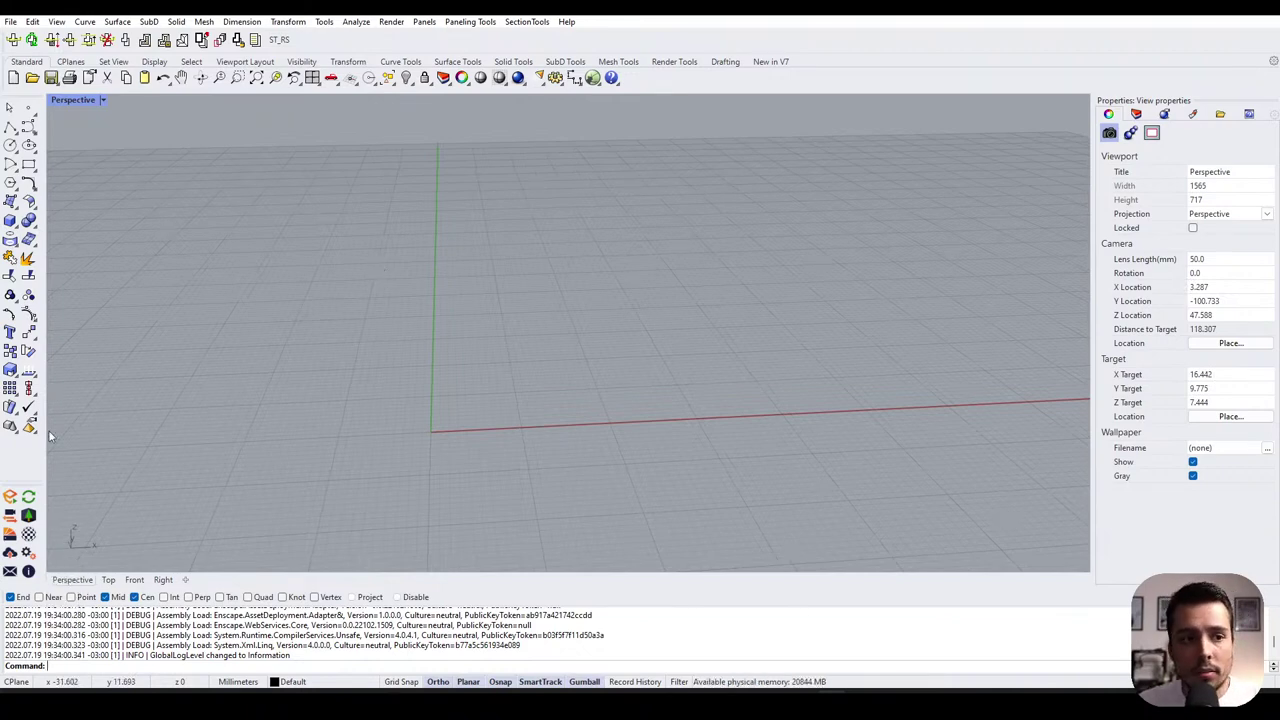
left_click_drag(0, 130, 605, 77)
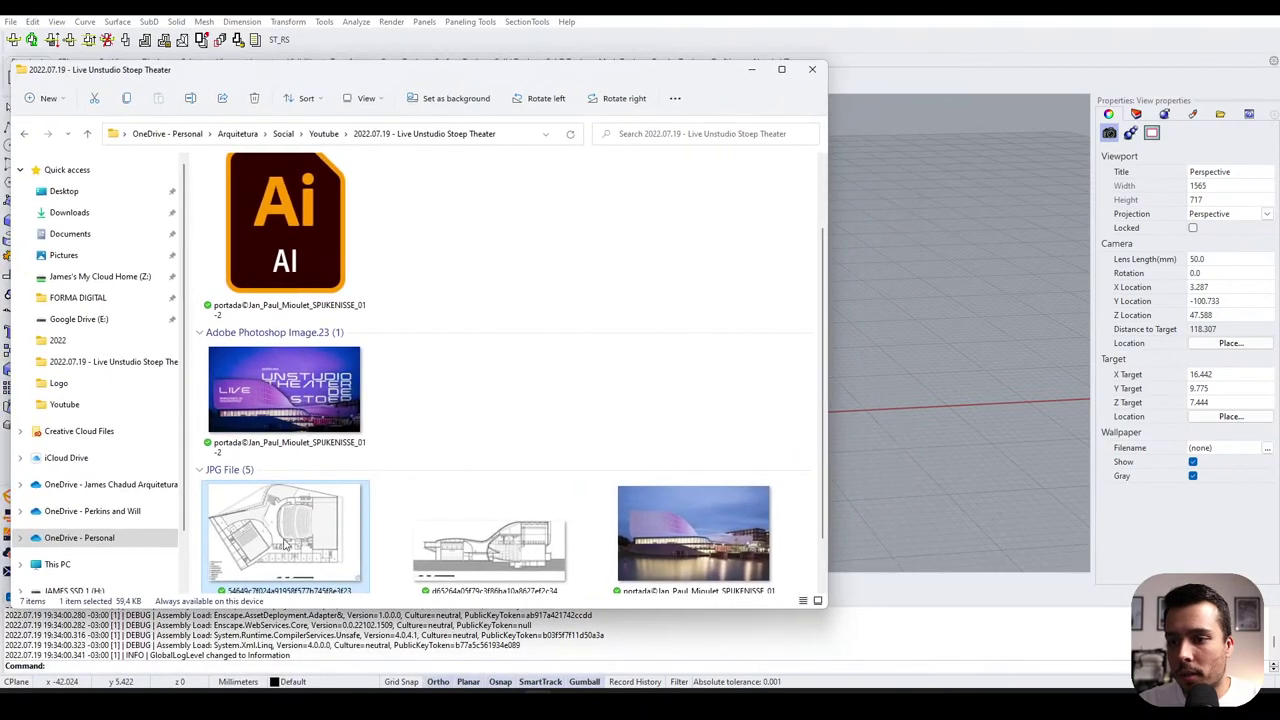
left_click_drag(286, 545, 930, 382)
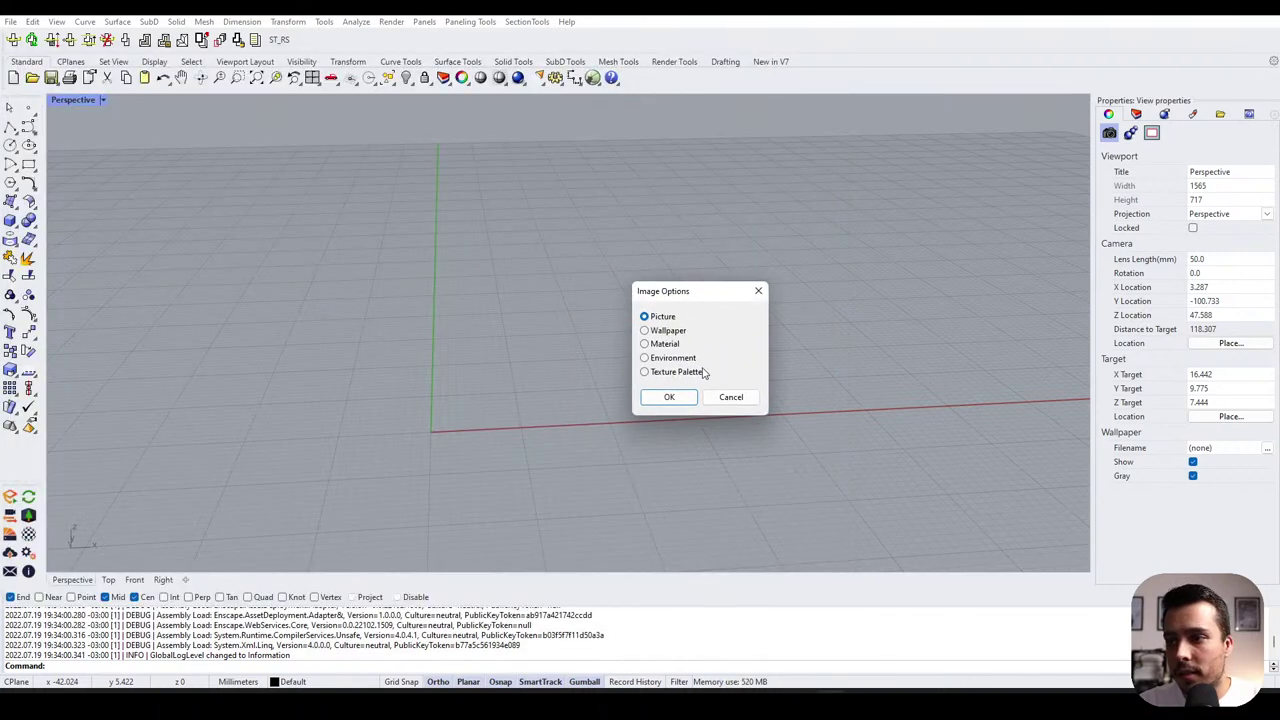
left_click(729, 396)
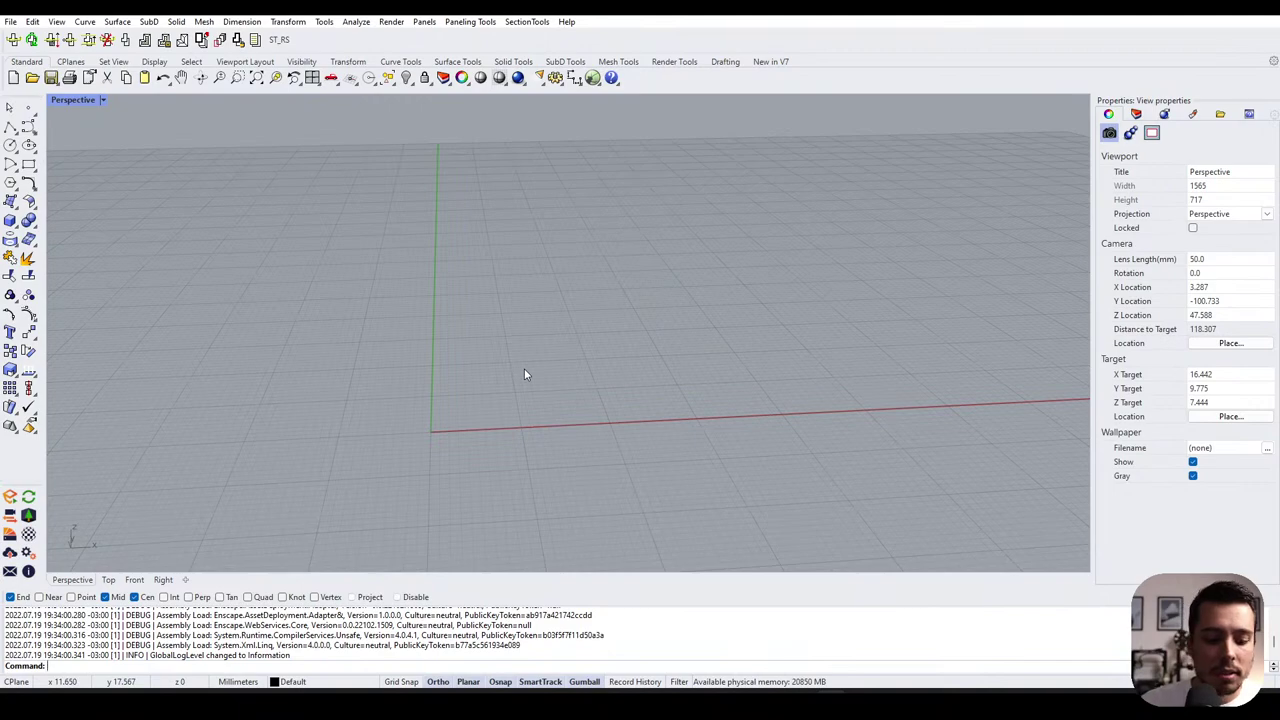
- Place the floor plan JPG from the "2022.07.19 - Live Unstudio Stoep Theater" folder as a Picture on the ground plane near the origin
type("Picture")
key("Return")
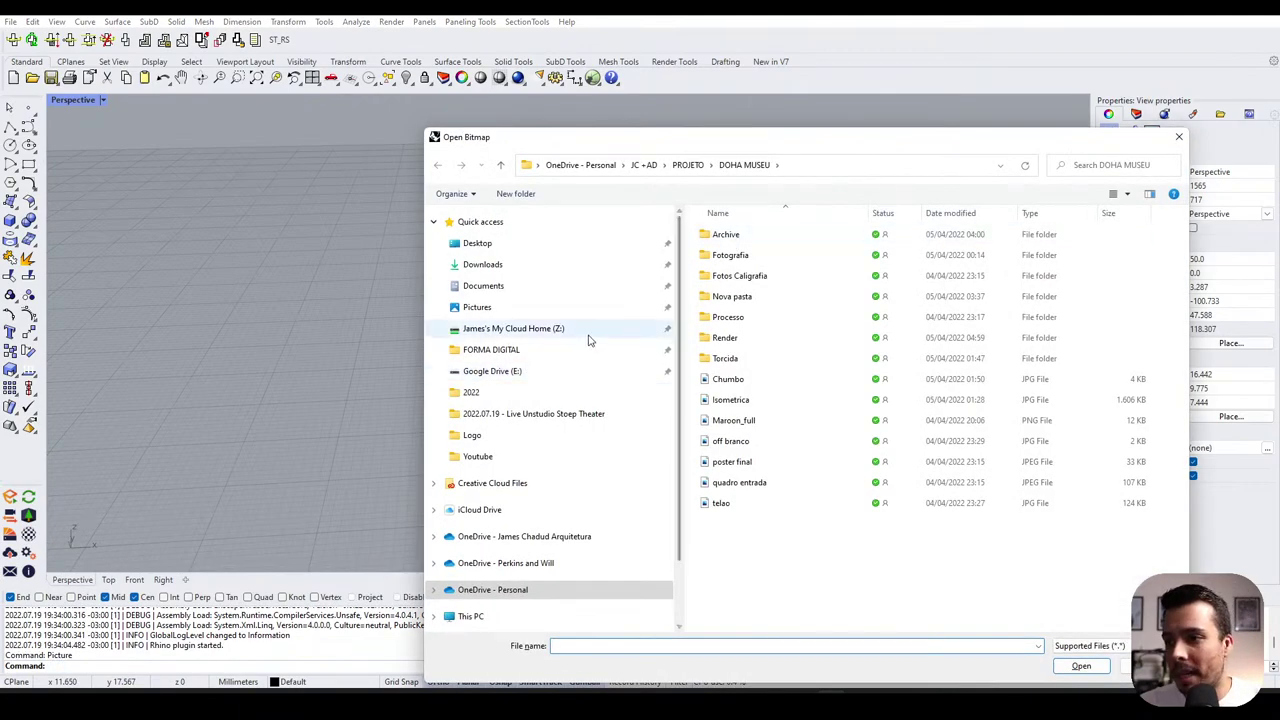
left_click(593, 421)
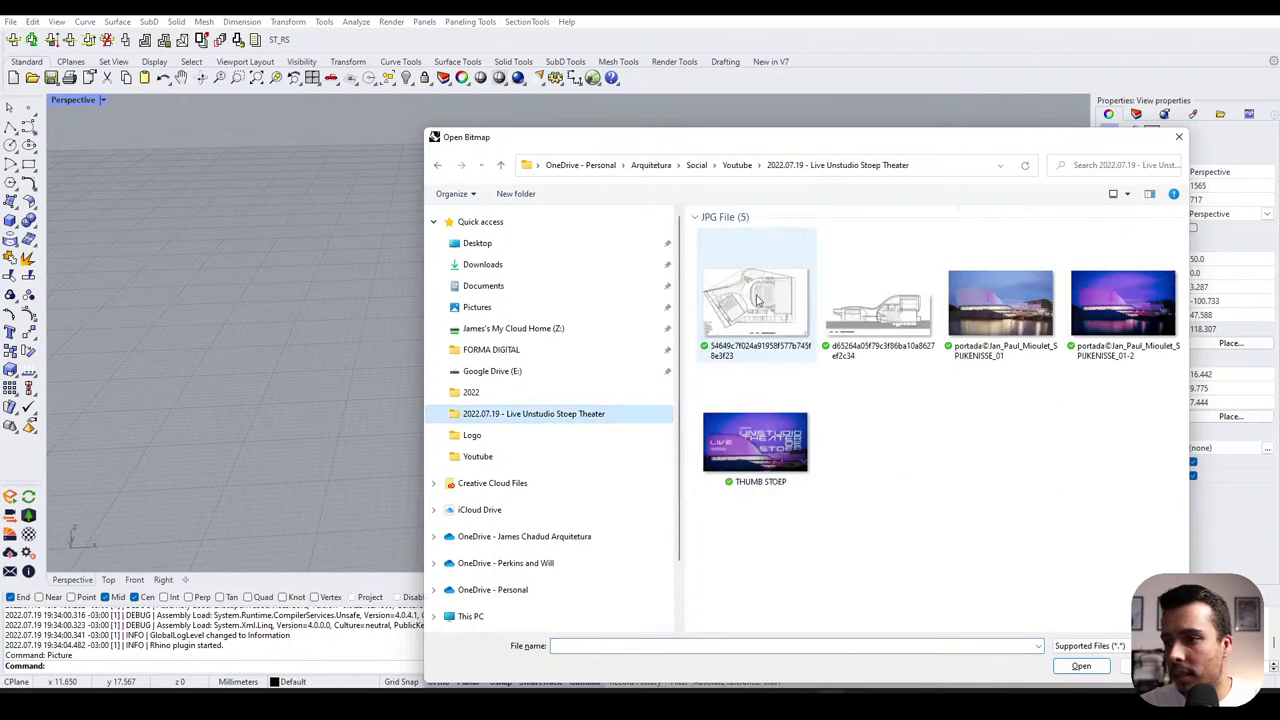
left_click(757, 300)
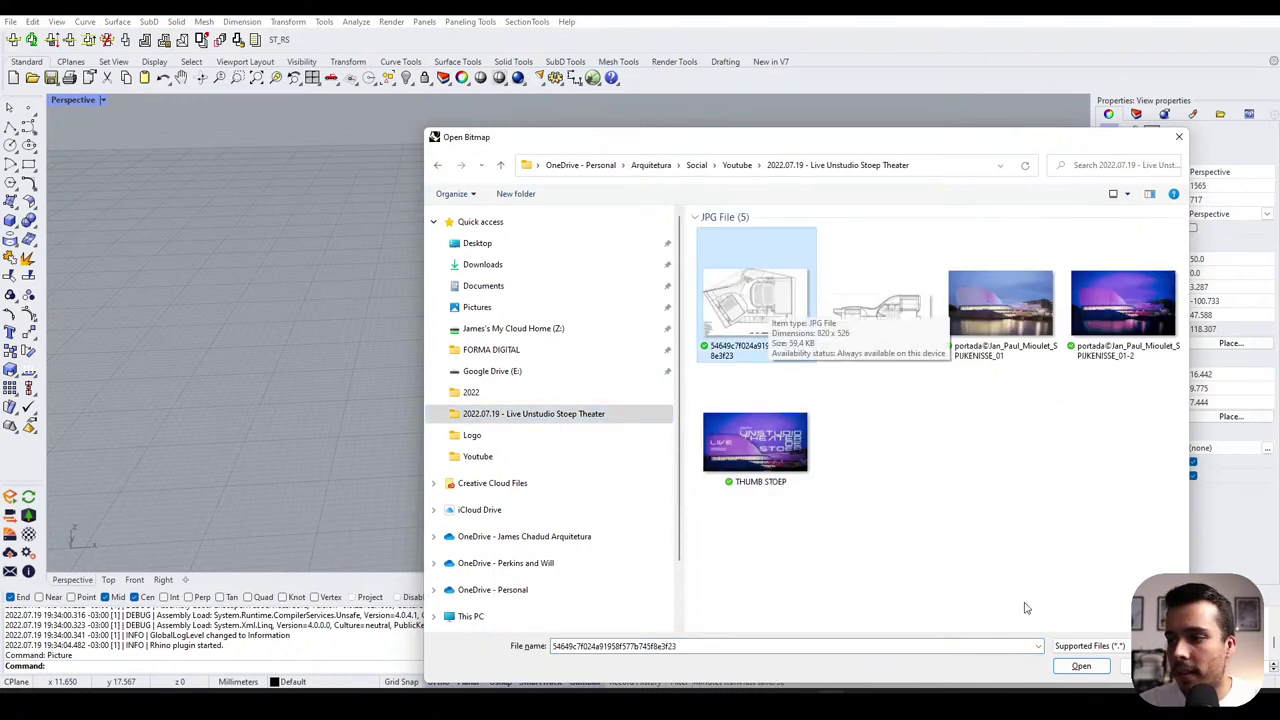
left_click(1081, 667)
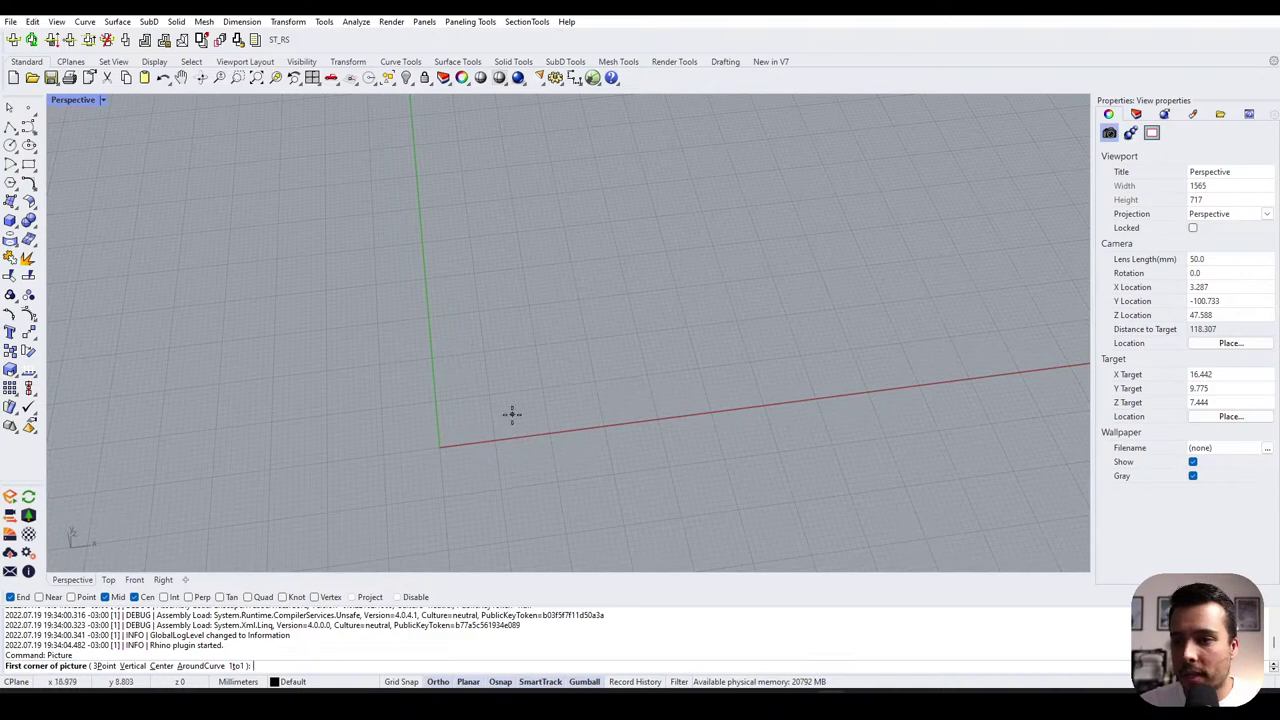
left_click(466, 424)
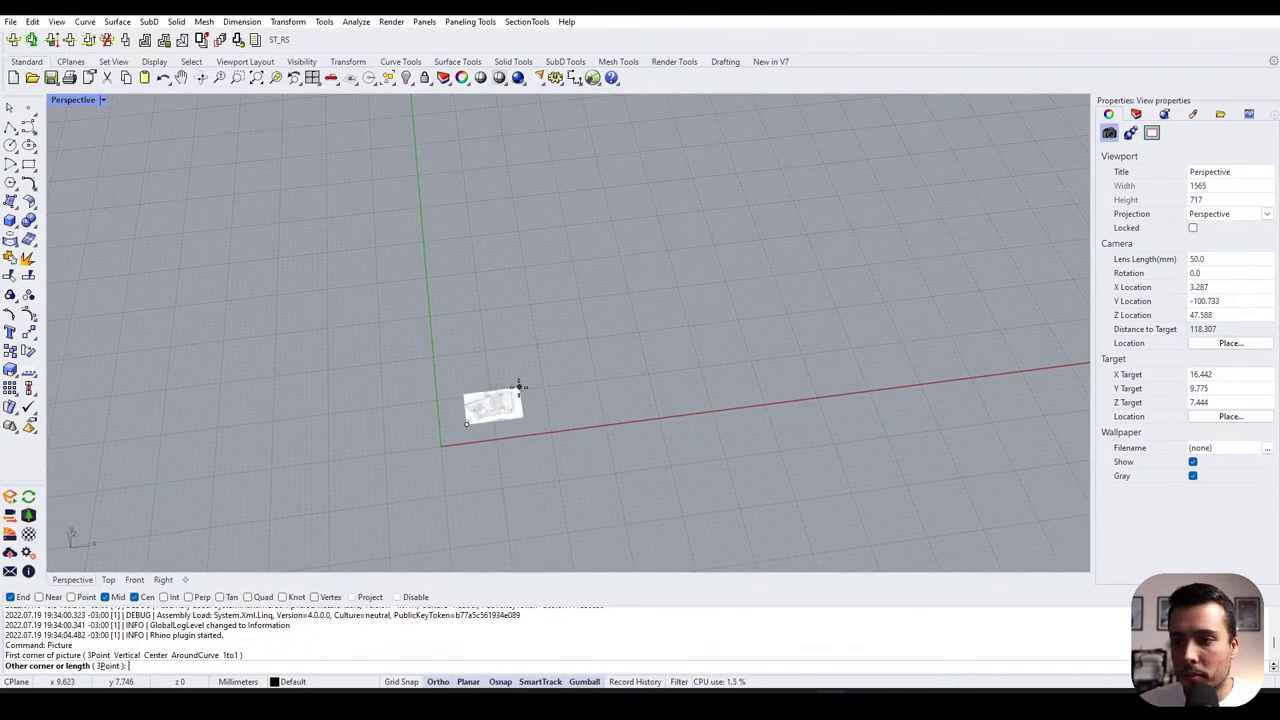
left_click(796, 189)
scroll(753, 339, "up", 2)
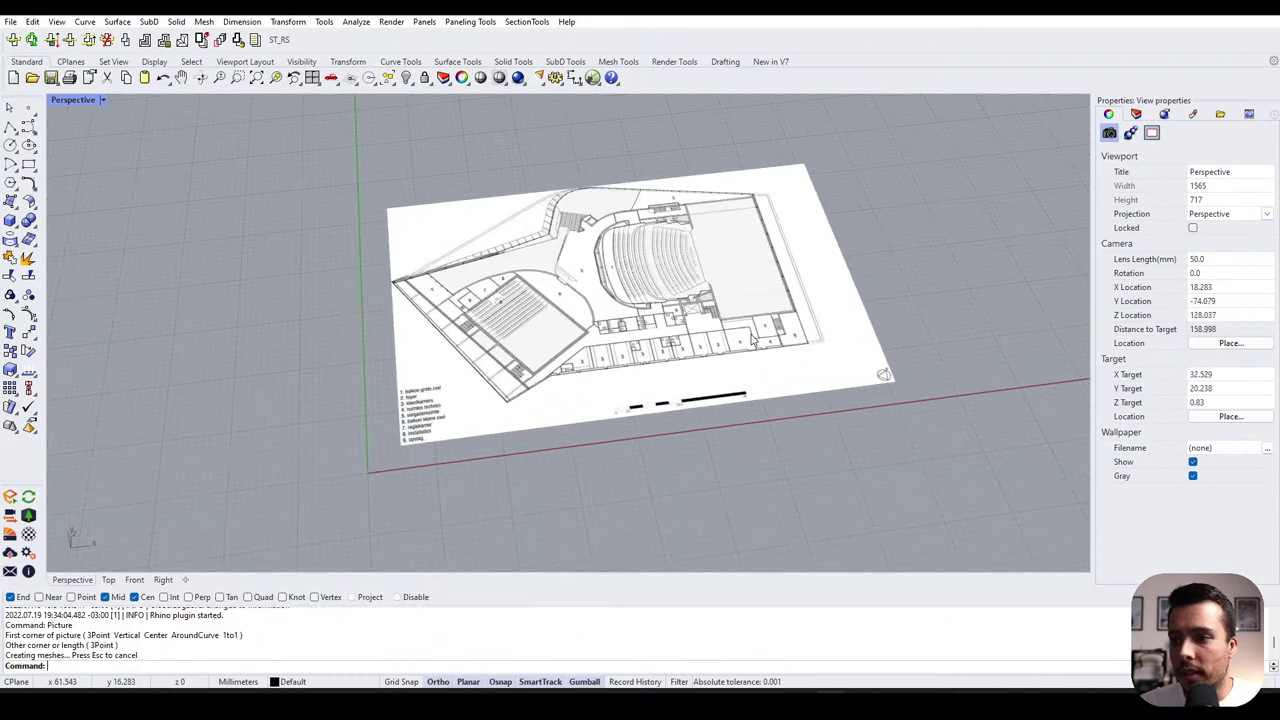
- Delete the placed floor plan picture
left_click(693, 346)
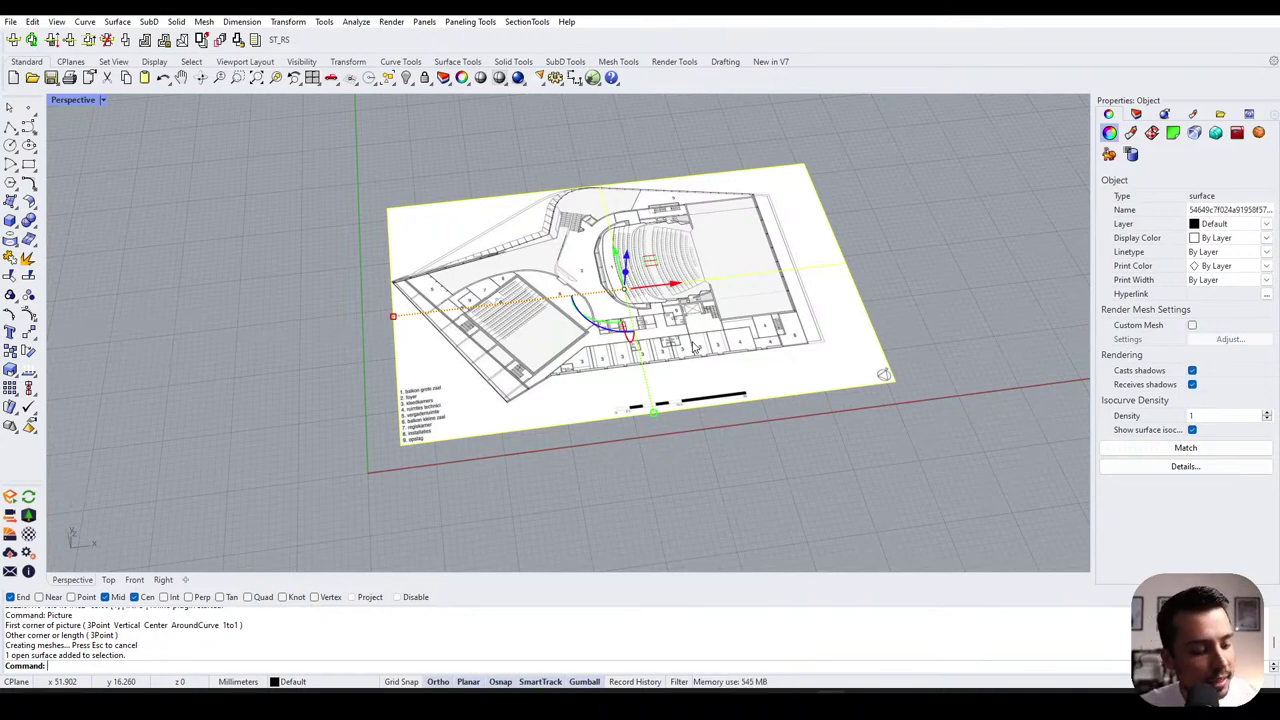
key("Delete")
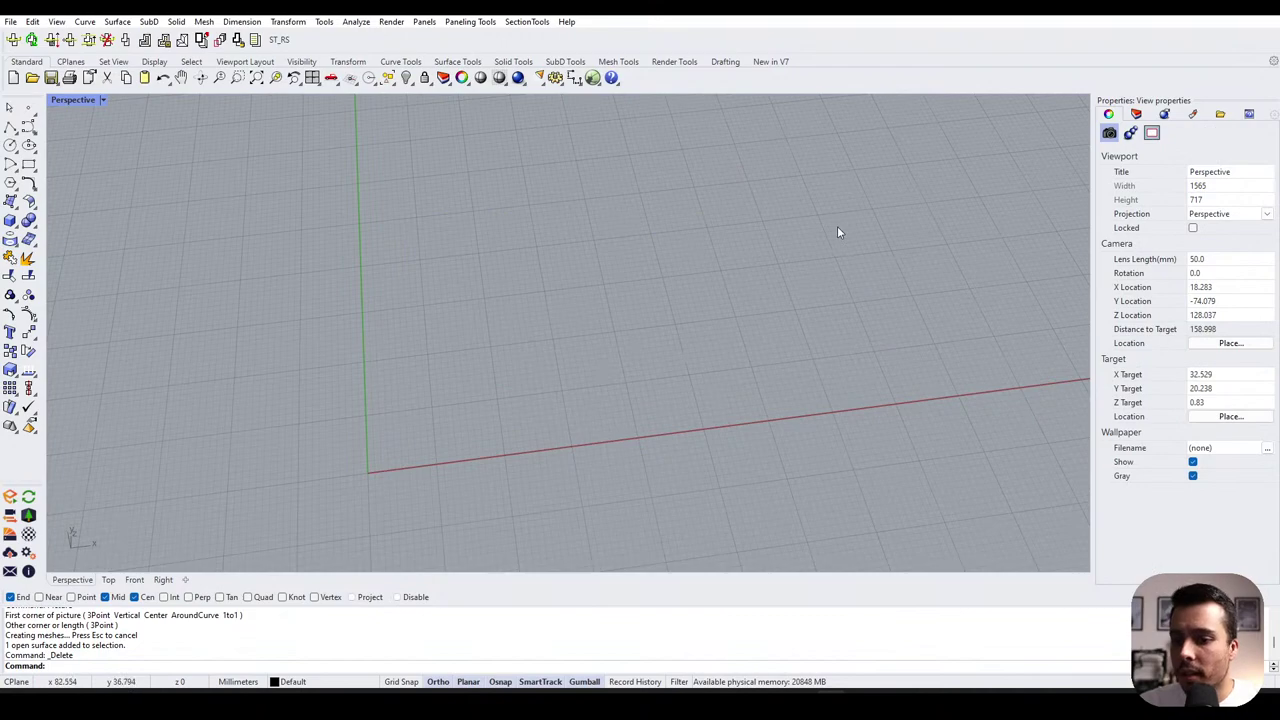
left_click(243, 681)
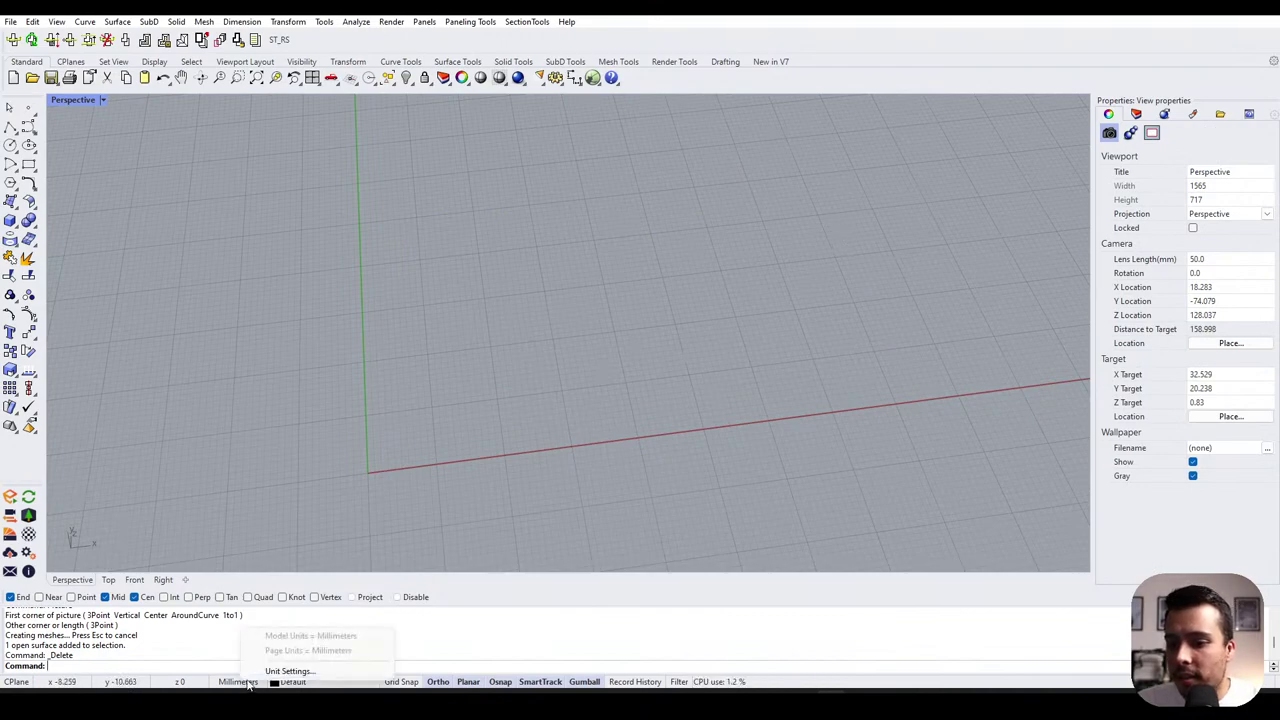
left_click(255, 673)
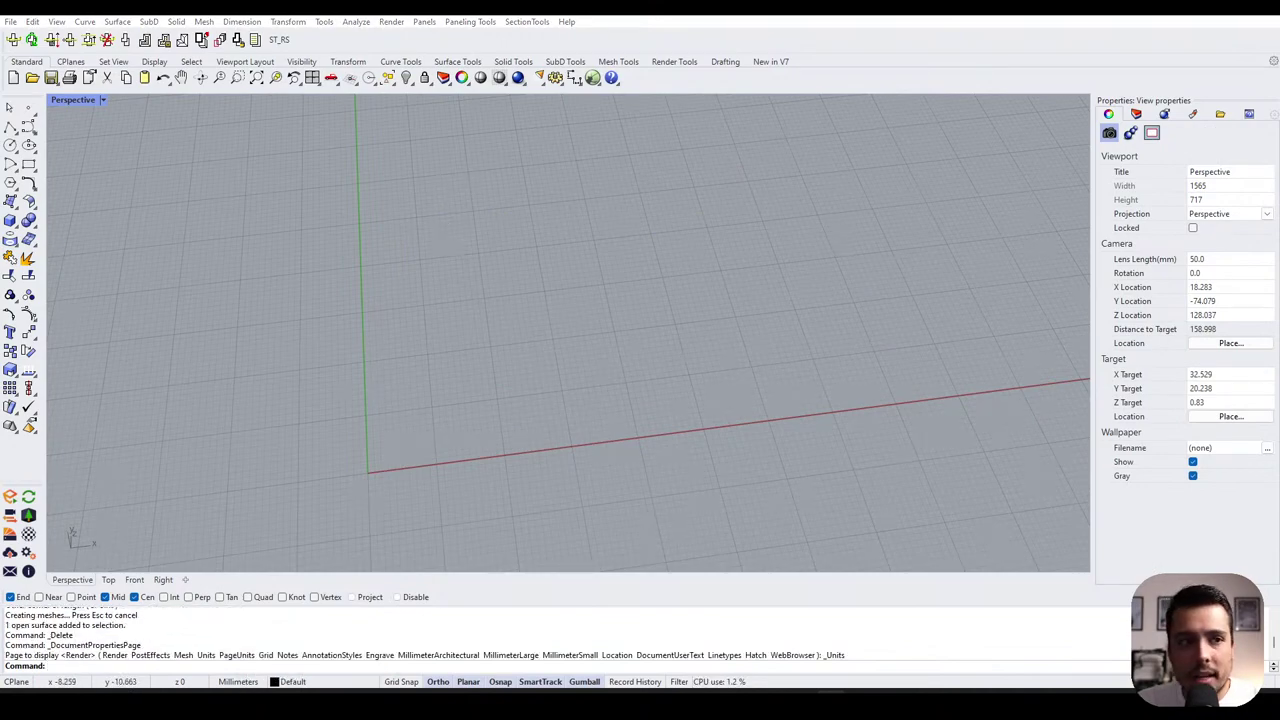
left_click_drag(708, 209, 627, 81)
left_click(875, 80)
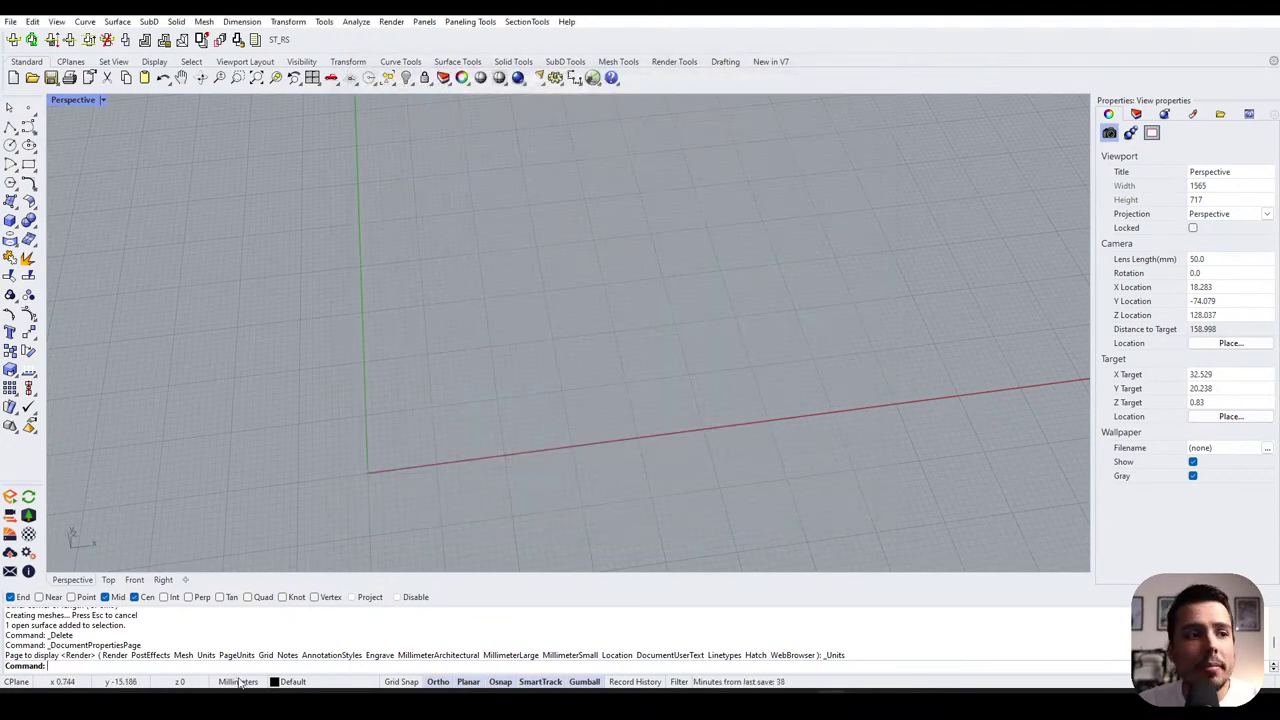
- Set the model units to Meters with an absolute tolerance of 0.0001 and accept scaling the model by 0.001
left_click(238, 681)
left_click(255, 668)
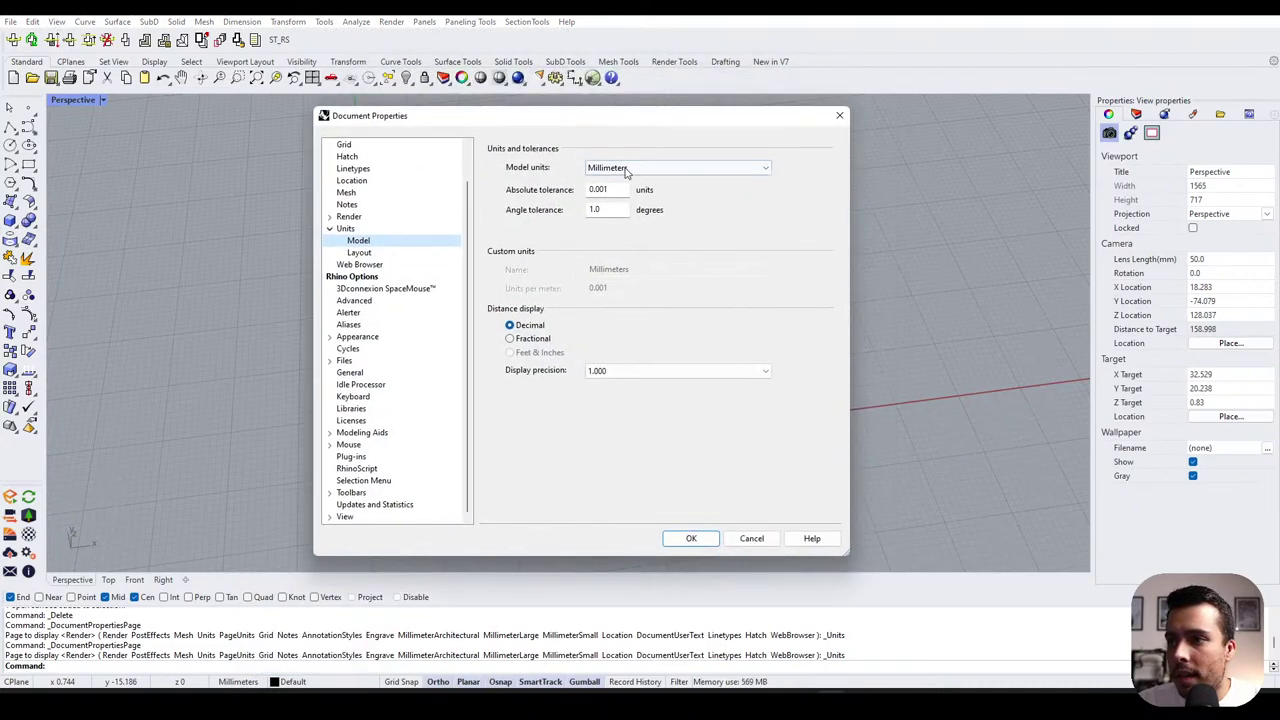
left_click(628, 170)
left_click(633, 212)
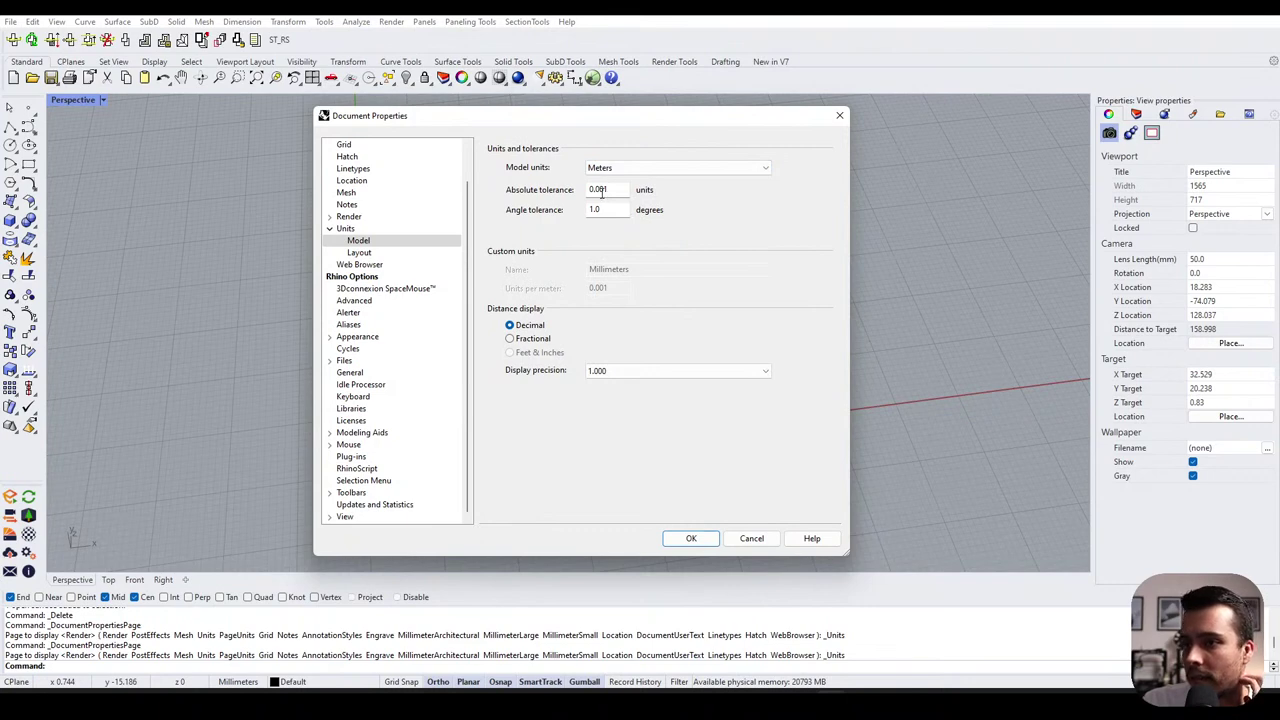
left_click(602, 193)
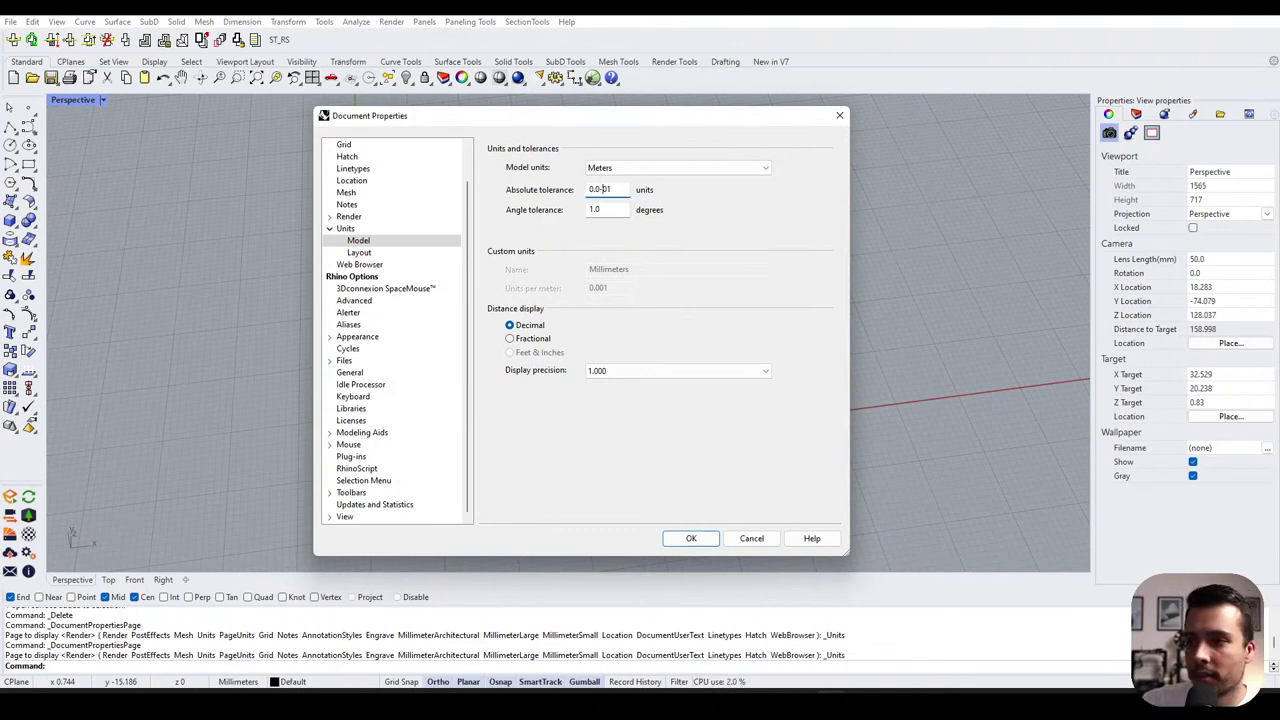
type("0")
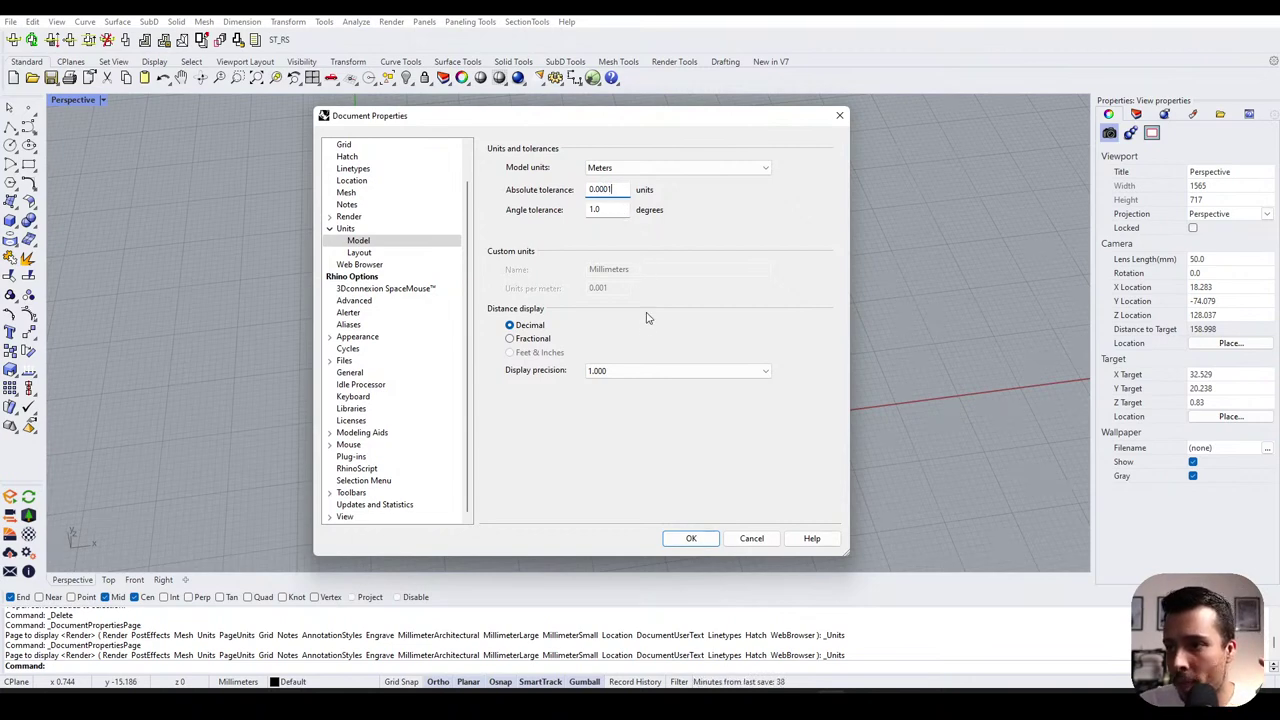
left_click(690, 539)
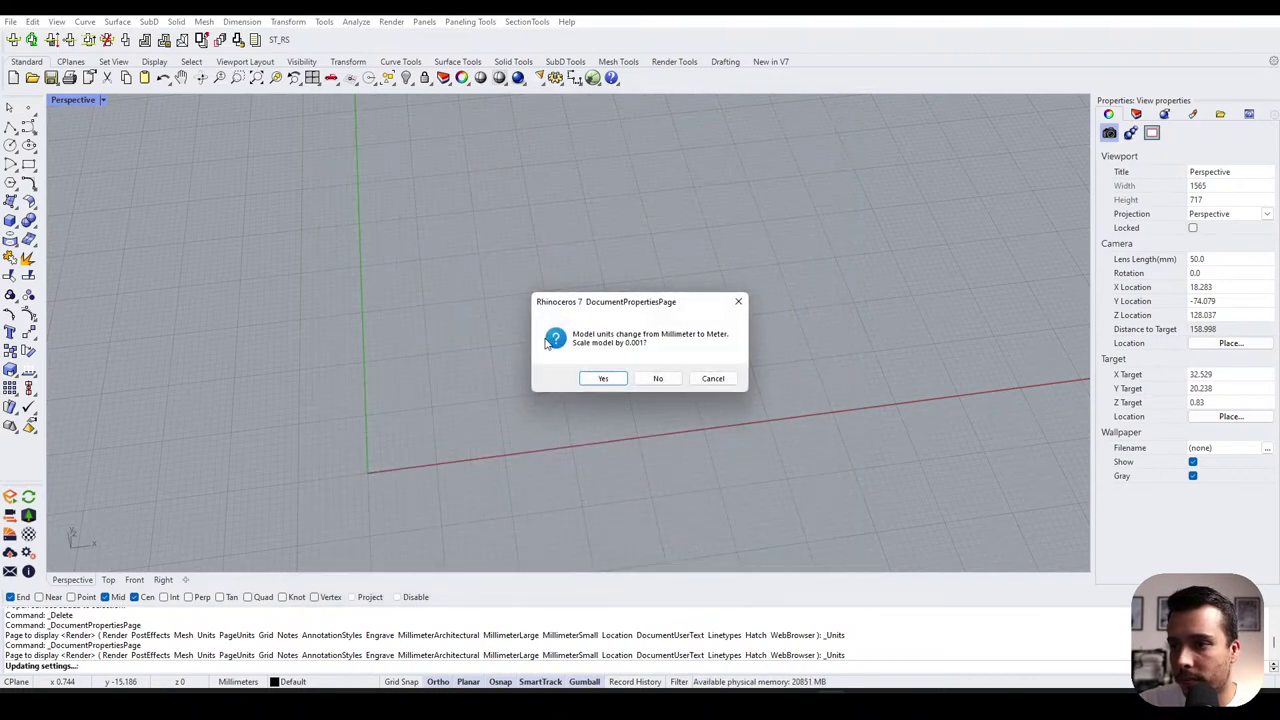
left_click(603, 378)
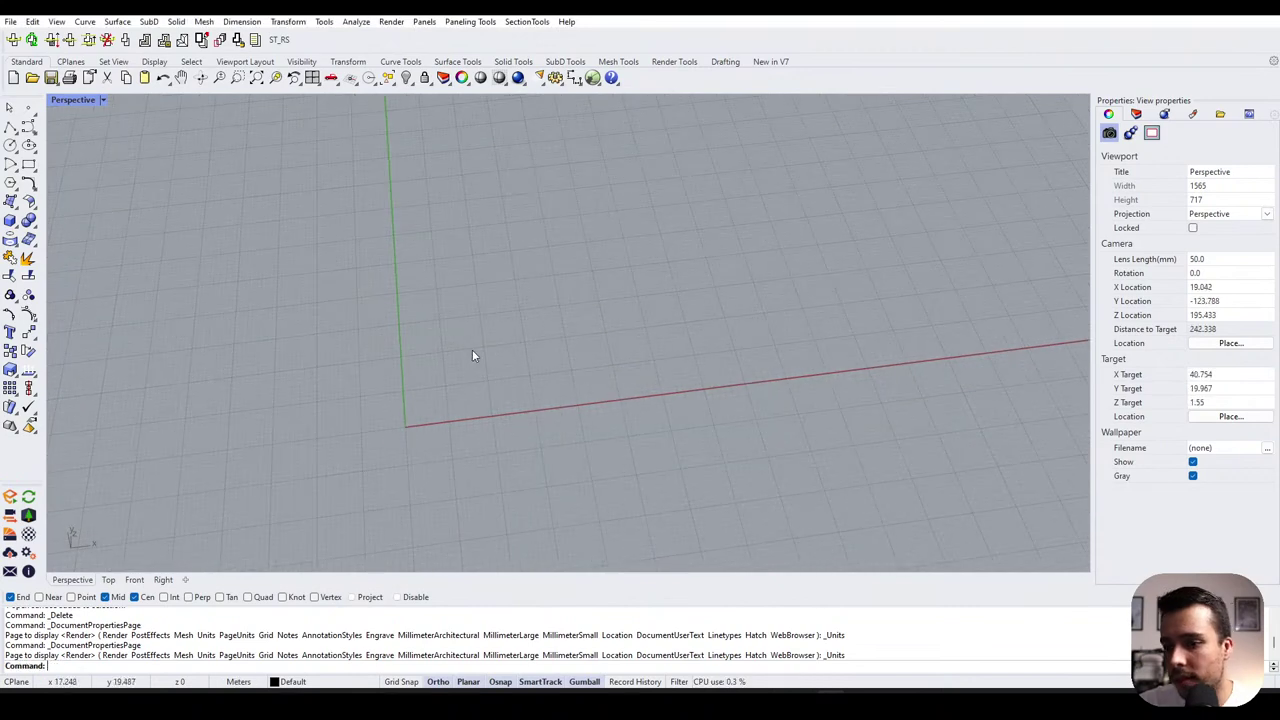
- Try to draw a 1 m line near the origin to gauge the model's scale
scroll(464, 355, "up", 5)
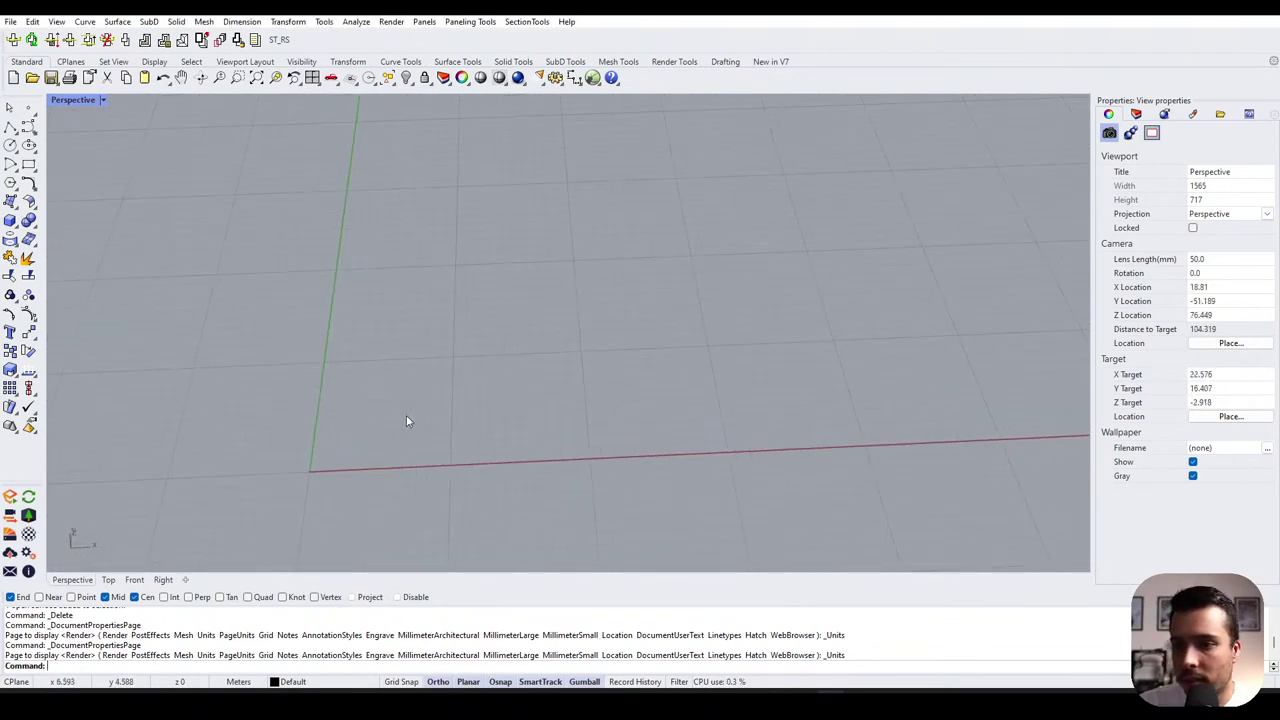
type("Line")
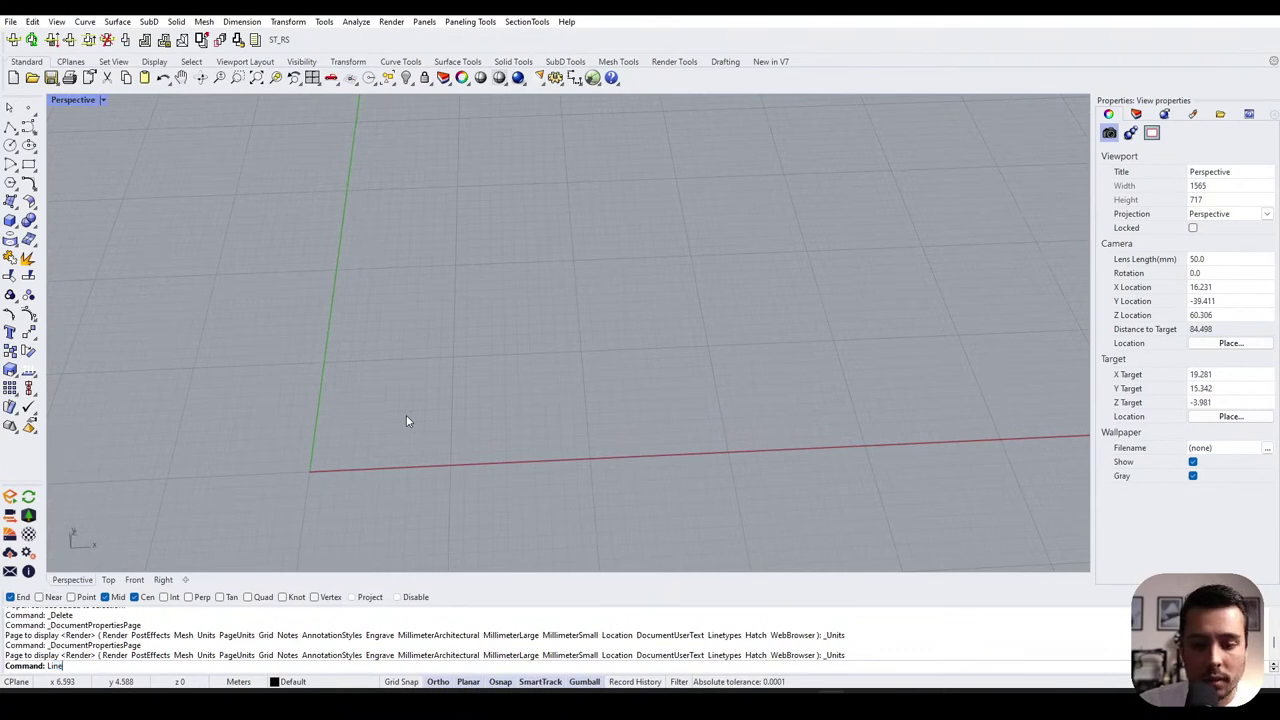
key("Return")
left_click(379, 447)
type("1")
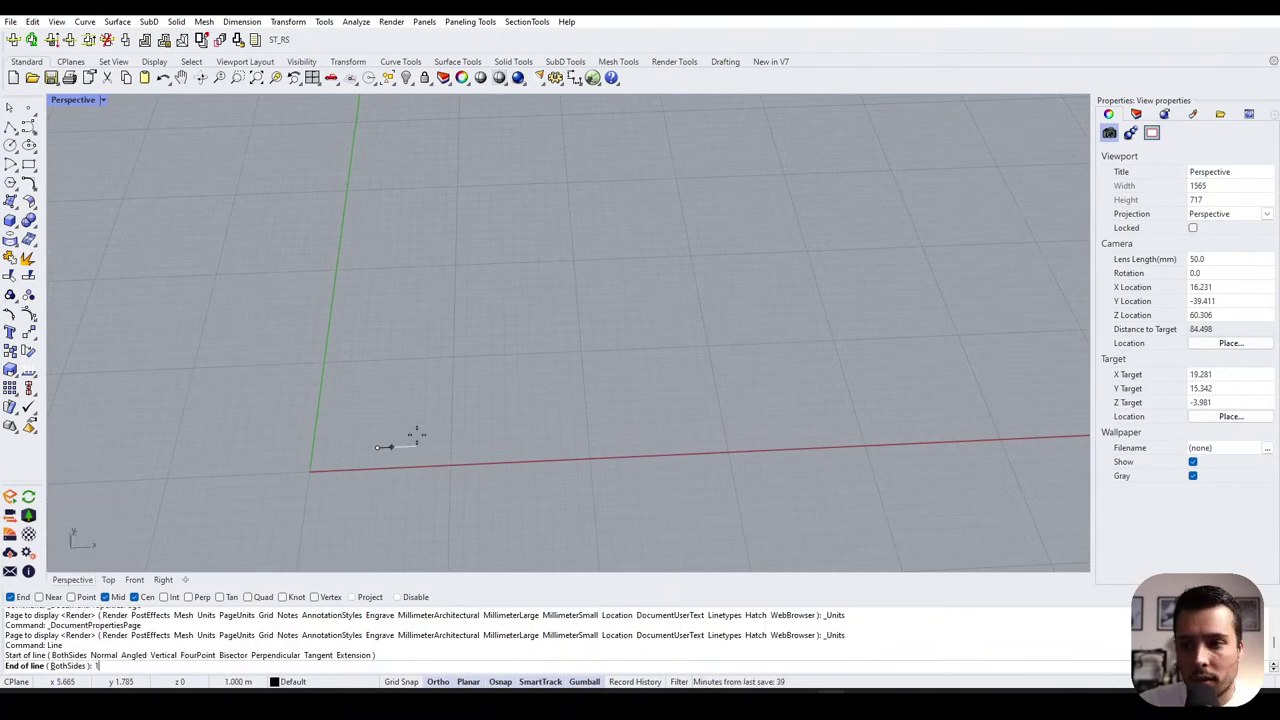
scroll(405, 438, "up", 5)
key("Escape")
key("Return")
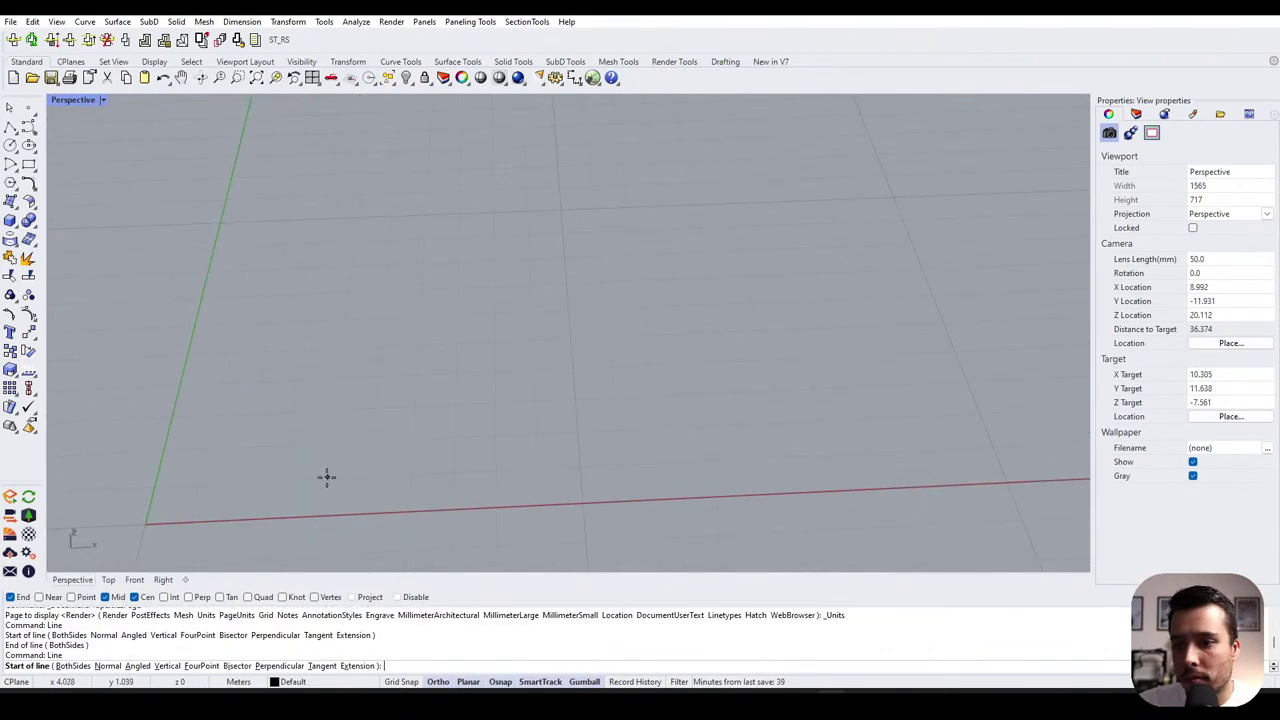
left_click(327, 476)
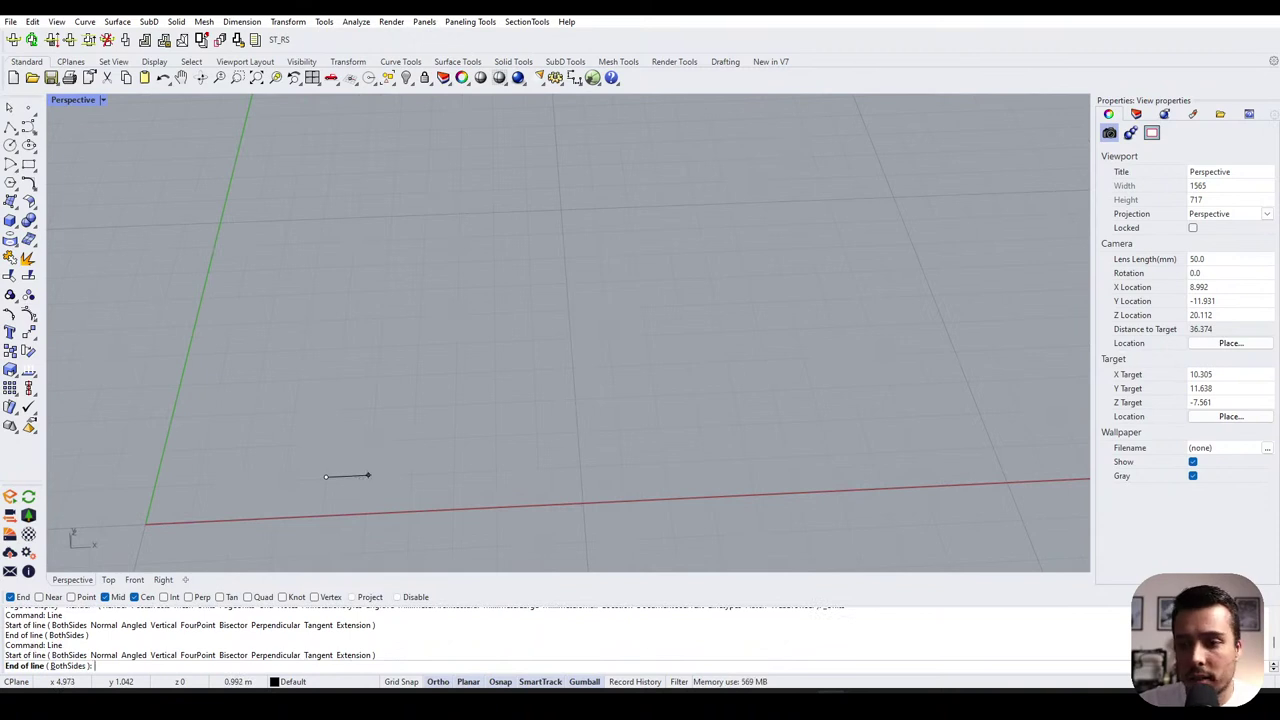
type("1")
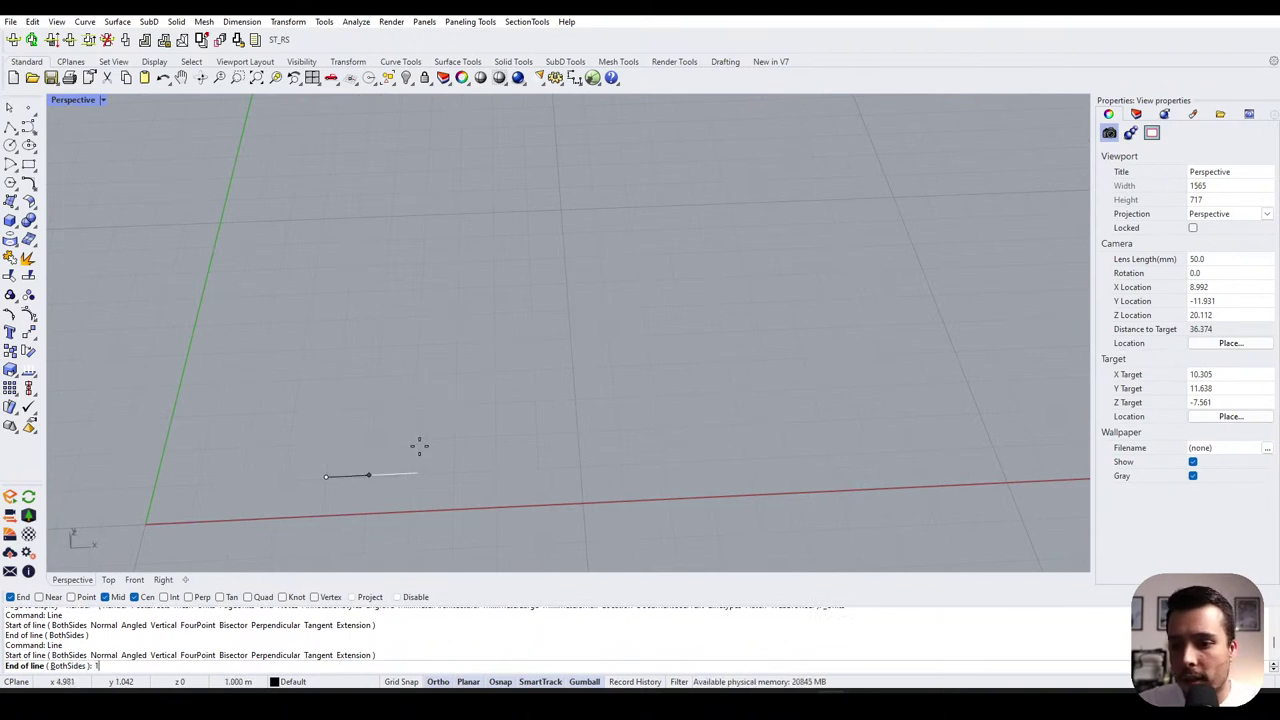
scroll(418, 448, "down", 3)
key("Escape")
key("Return")
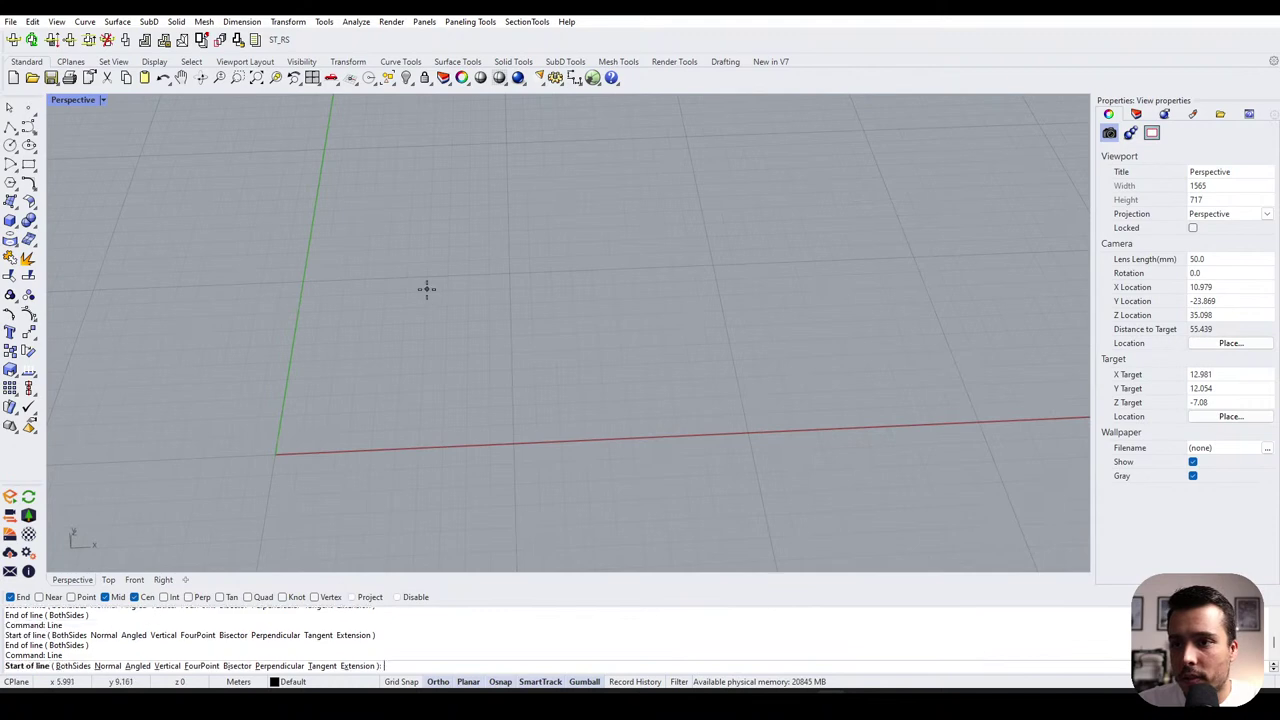
key("Escape")
left_click(325, 21)
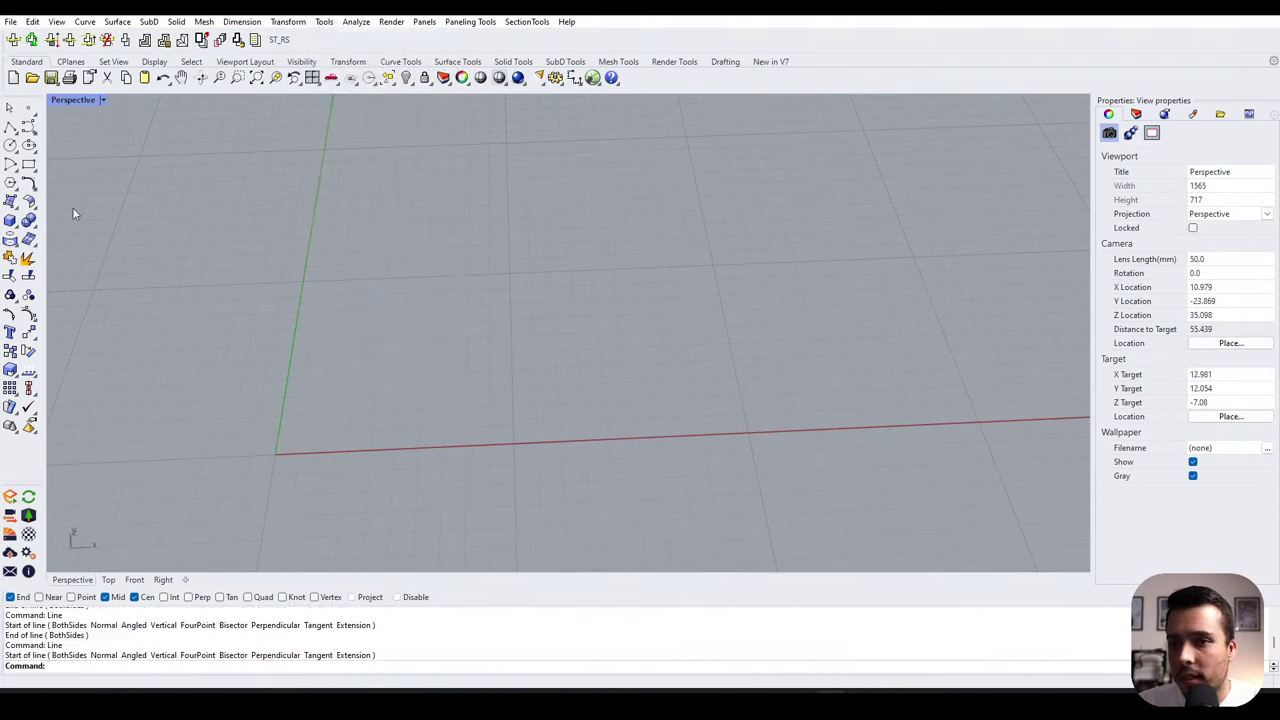
left_click(10, 200)
left_click(467, 357)
left_click(557, 354)
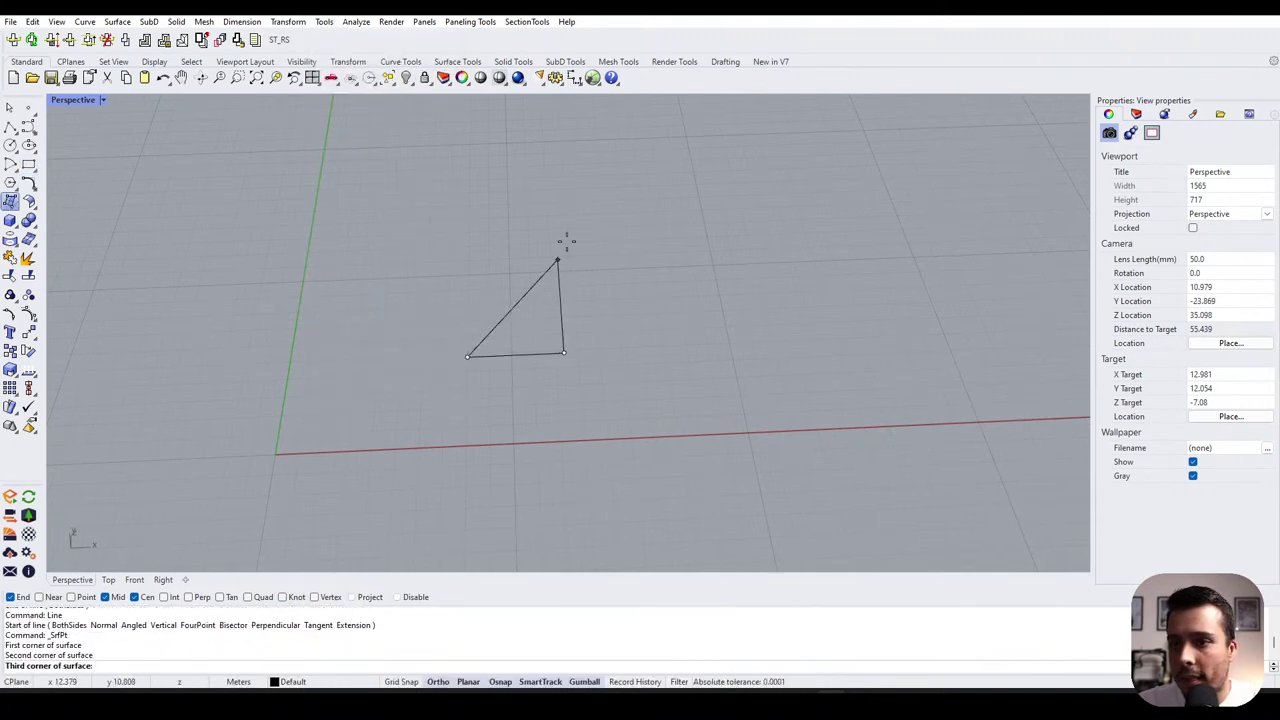
left_click(565, 245)
key("Escape")
- Draw a rectangular plane surface on the ground near the origin and set the viewport to Shaded display mode
left_click(14, 203)
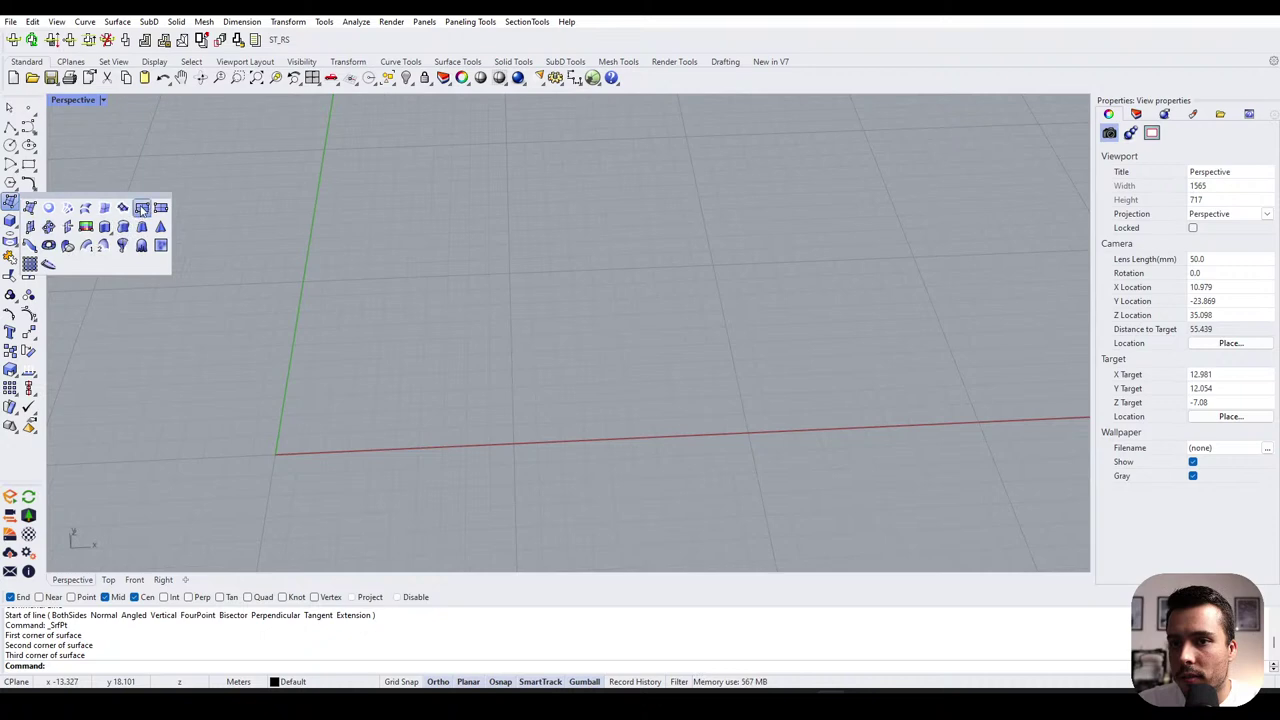
left_click(142, 207)
left_click(481, 316)
left_click(577, 219)
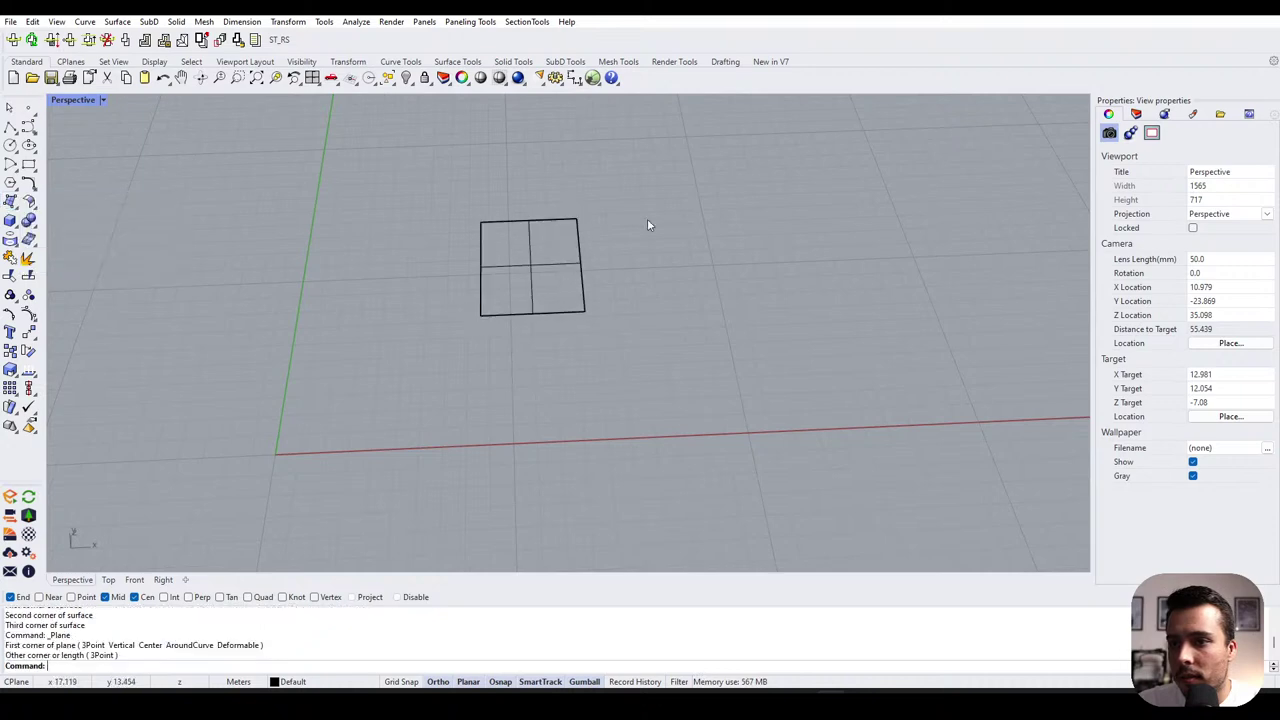
left_click(499, 77)
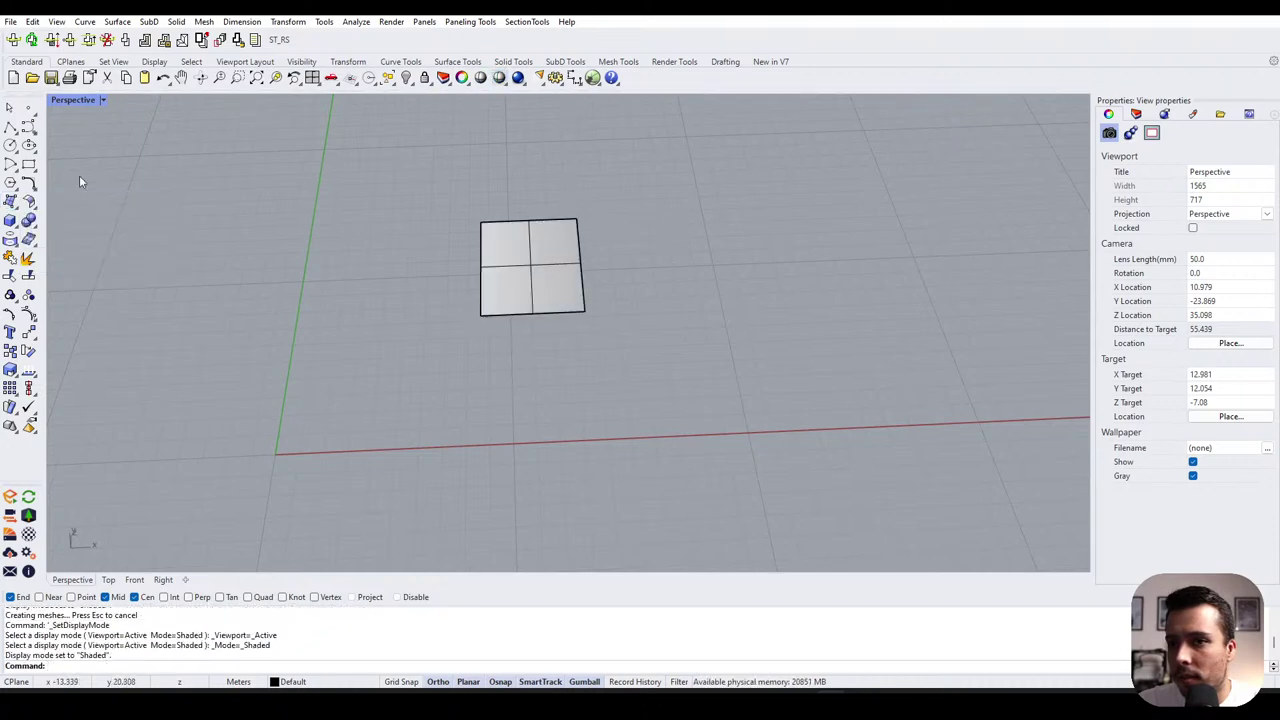
- Duplicate the plane surface along the X axis so the copy sits just beside the original
left_click(12, 203)
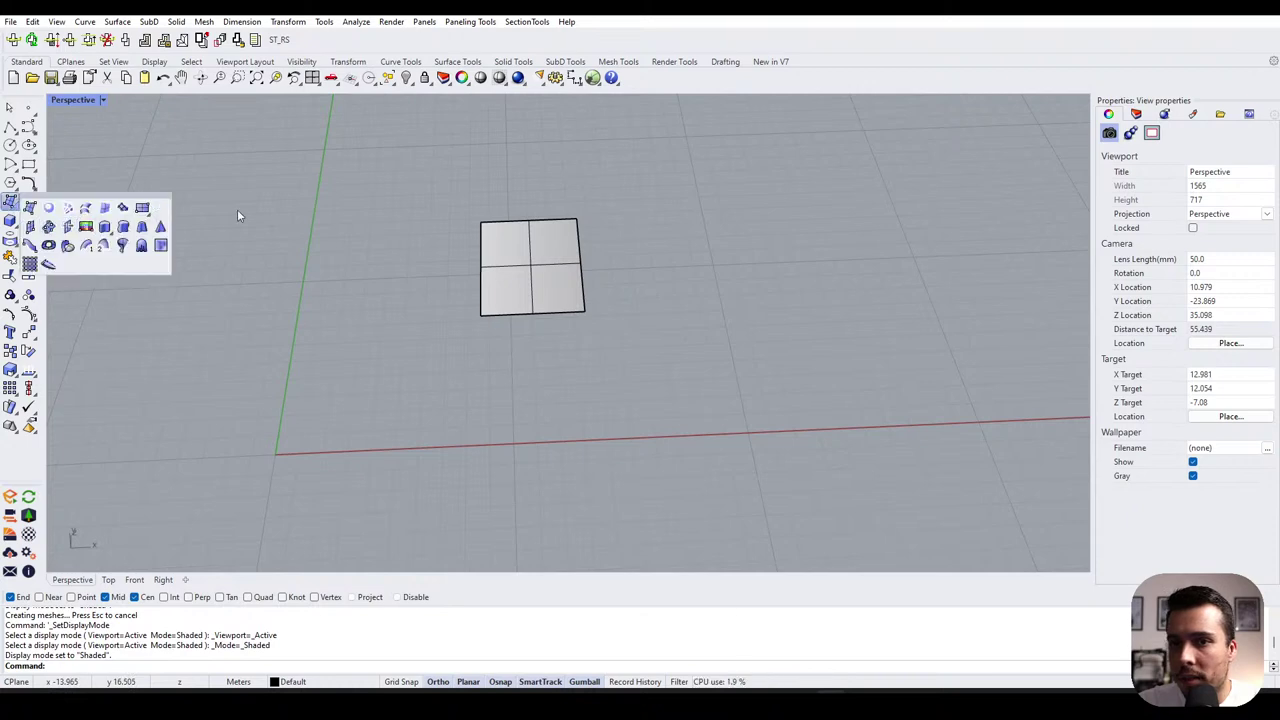
left_click(530, 285)
left_click_drag(566, 264, 695, 261)
key("alt")
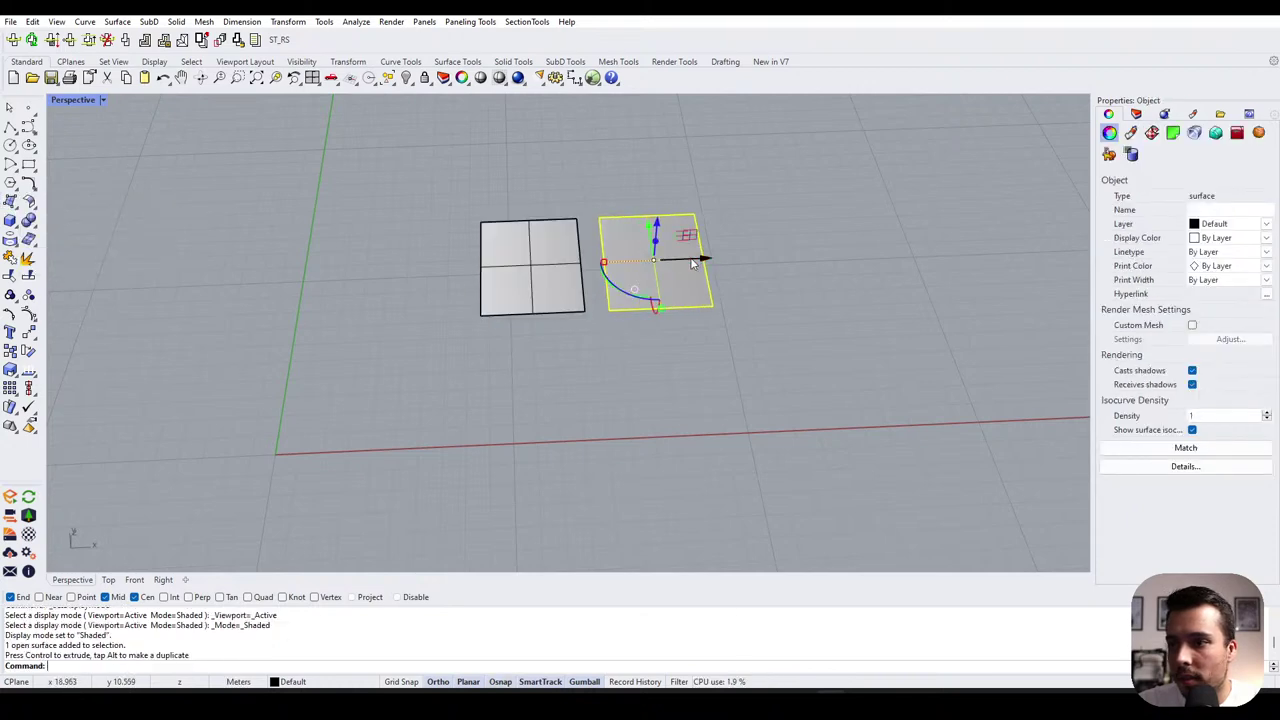
- Flip the surface direction of the duplicated plane
type("Flip")
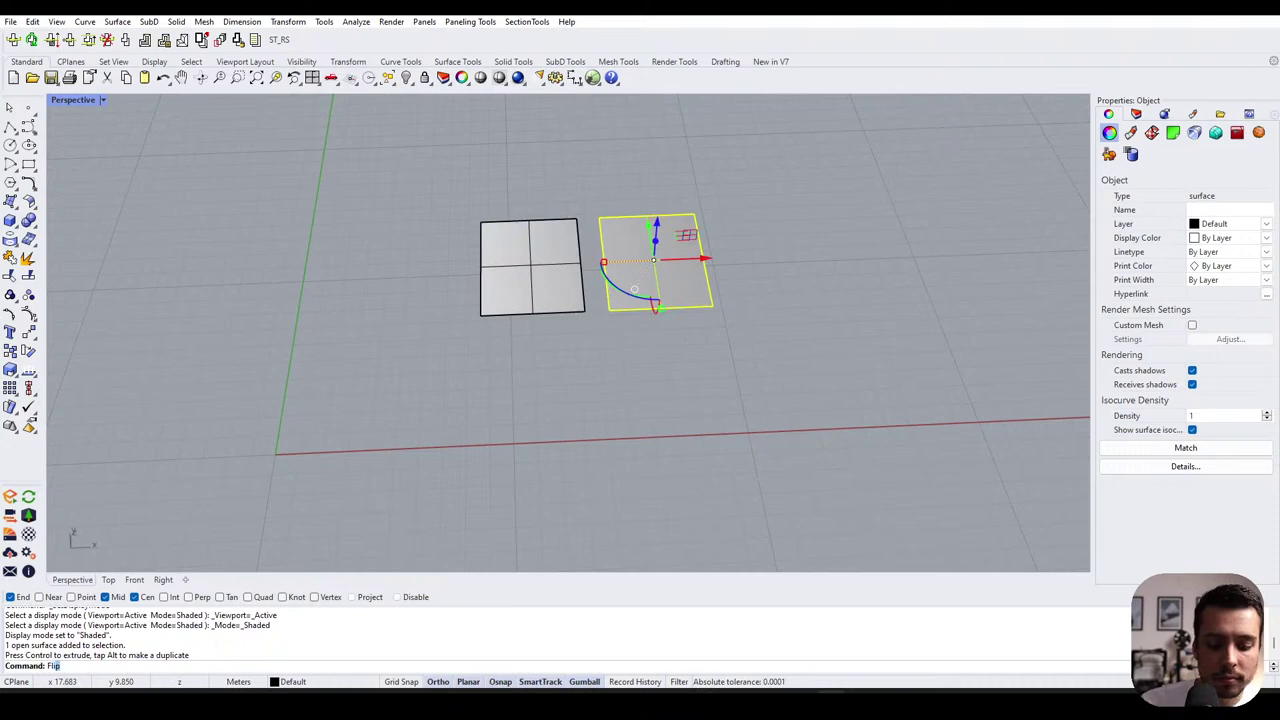
key("Return")
scroll(615, 213, "up", 7)
scroll(403, 354, "down", 2)
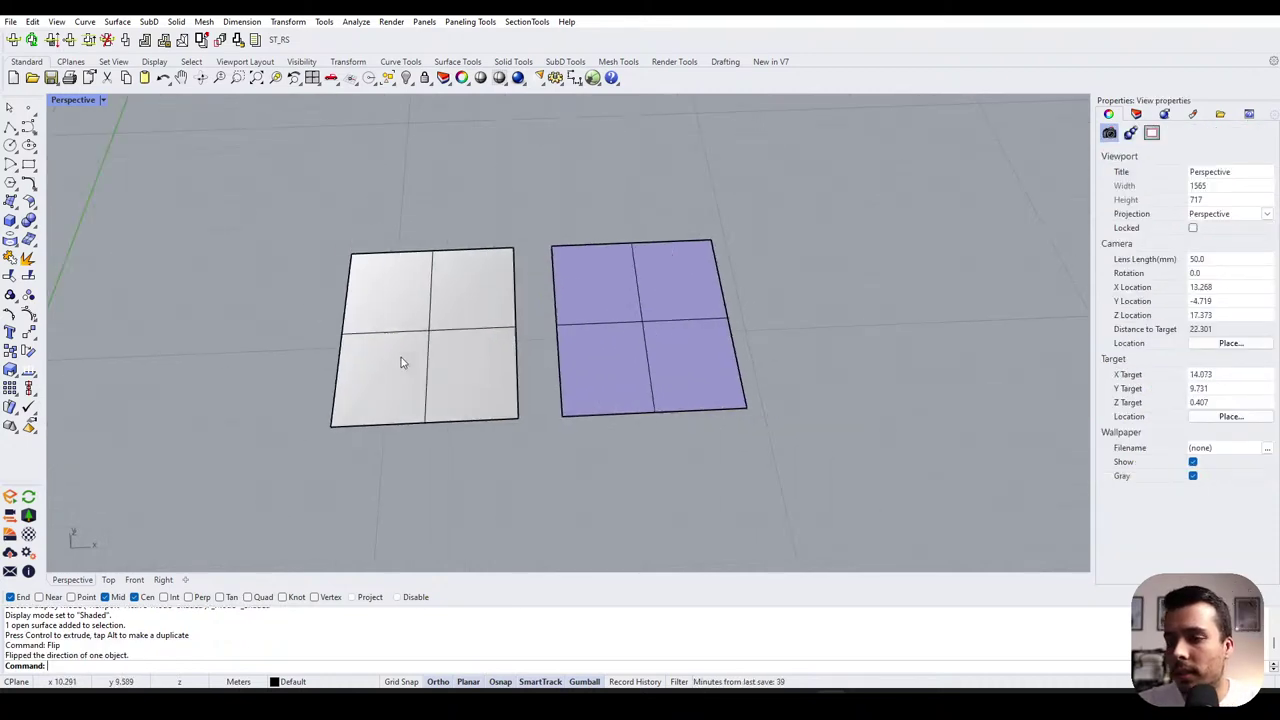
- Examine the two planes from several angles, selecting each in turn, to compare front-face and back-face shading
right_click_drag(514, 332, 491, 299)
scroll(405, 378, "up", 6)
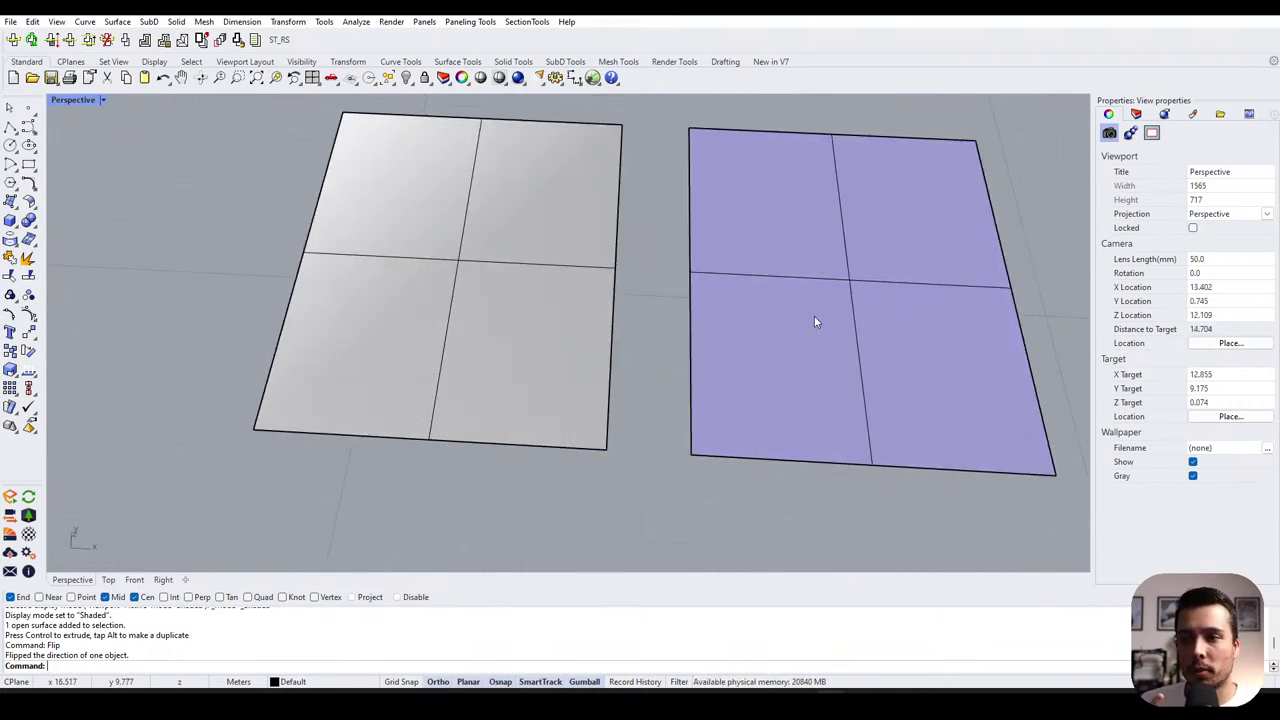
right_click_drag(814, 320, 480, 286)
scroll(483, 376, "up", 3)
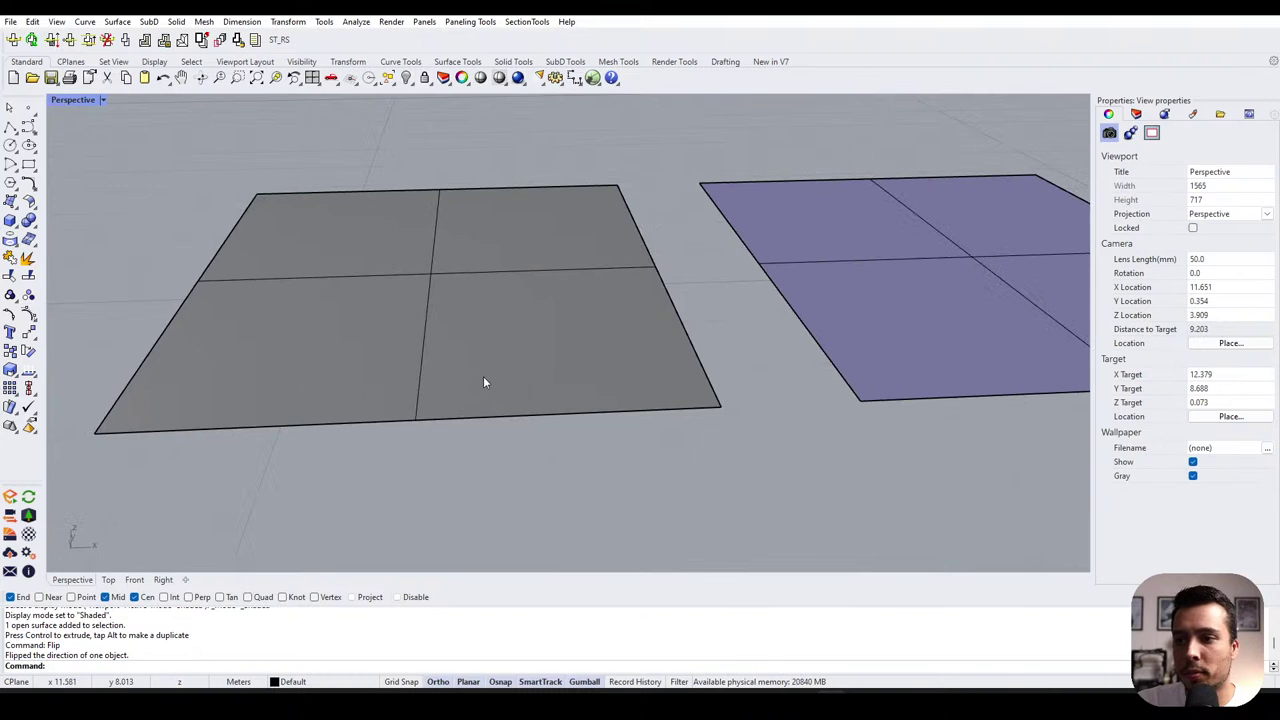
left_click(498, 342)
right_click_drag(497, 342, 496, 292)
left_click(511, 214)
right_click_drag(517, 346, 517, 378)
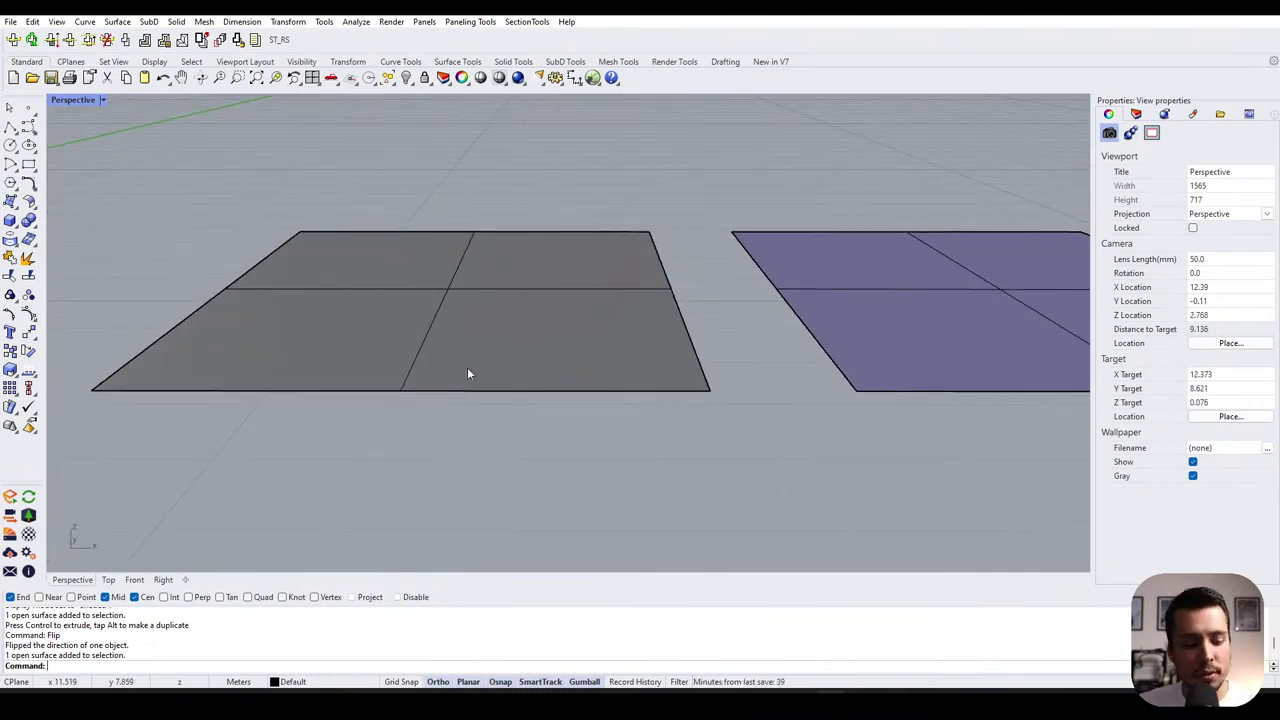
right_click_drag(396, 303, 397, 302)
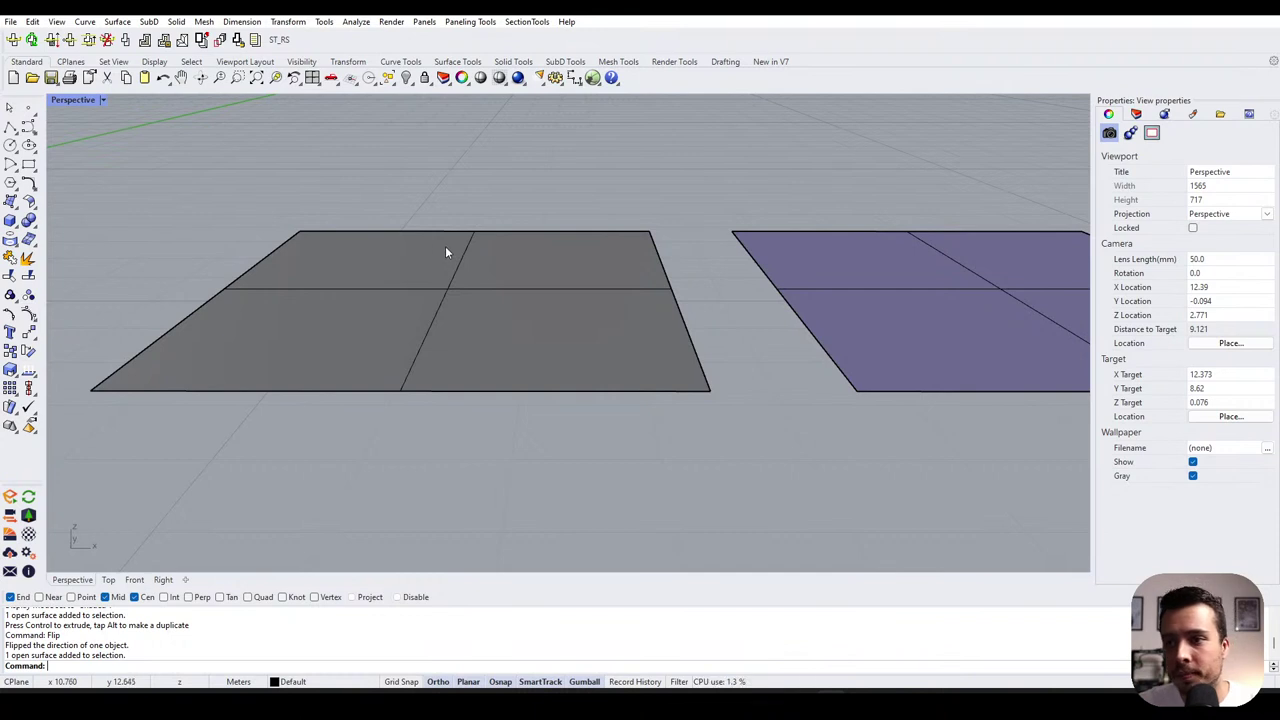
right_click_drag(445, 249, 451, 340)
scroll(449, 270, "down", 4)
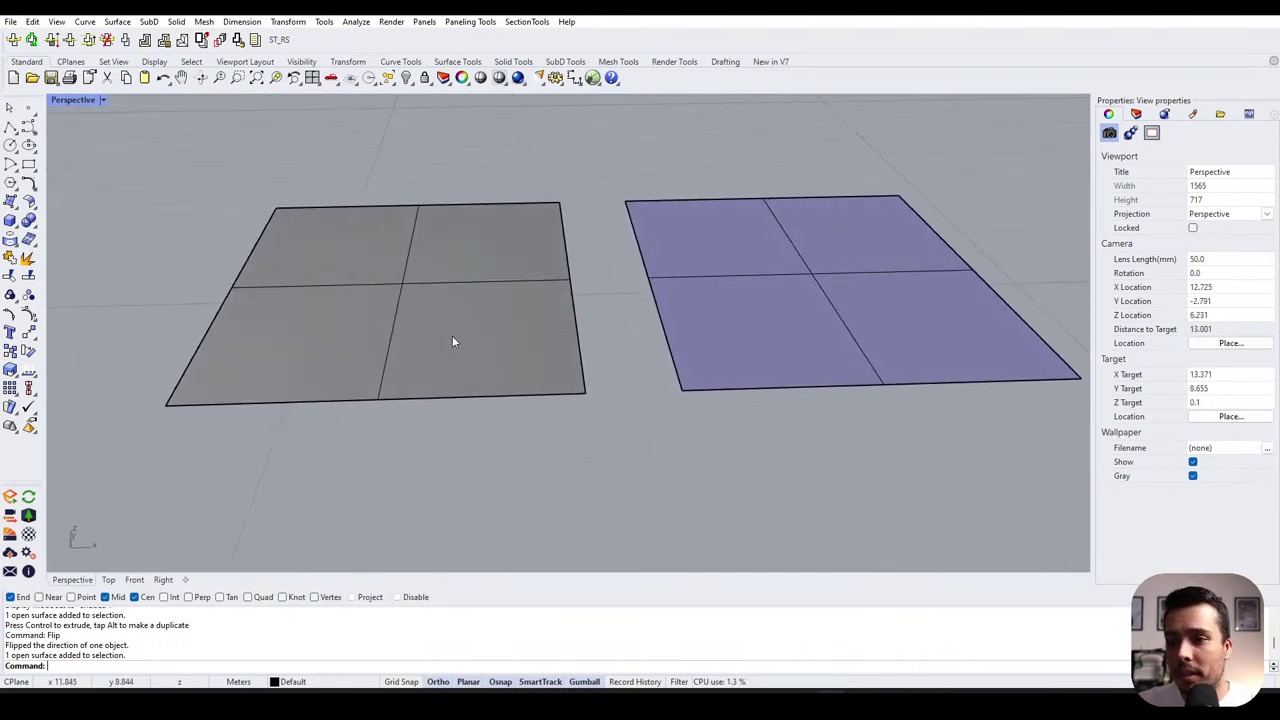
left_click(869, 303)
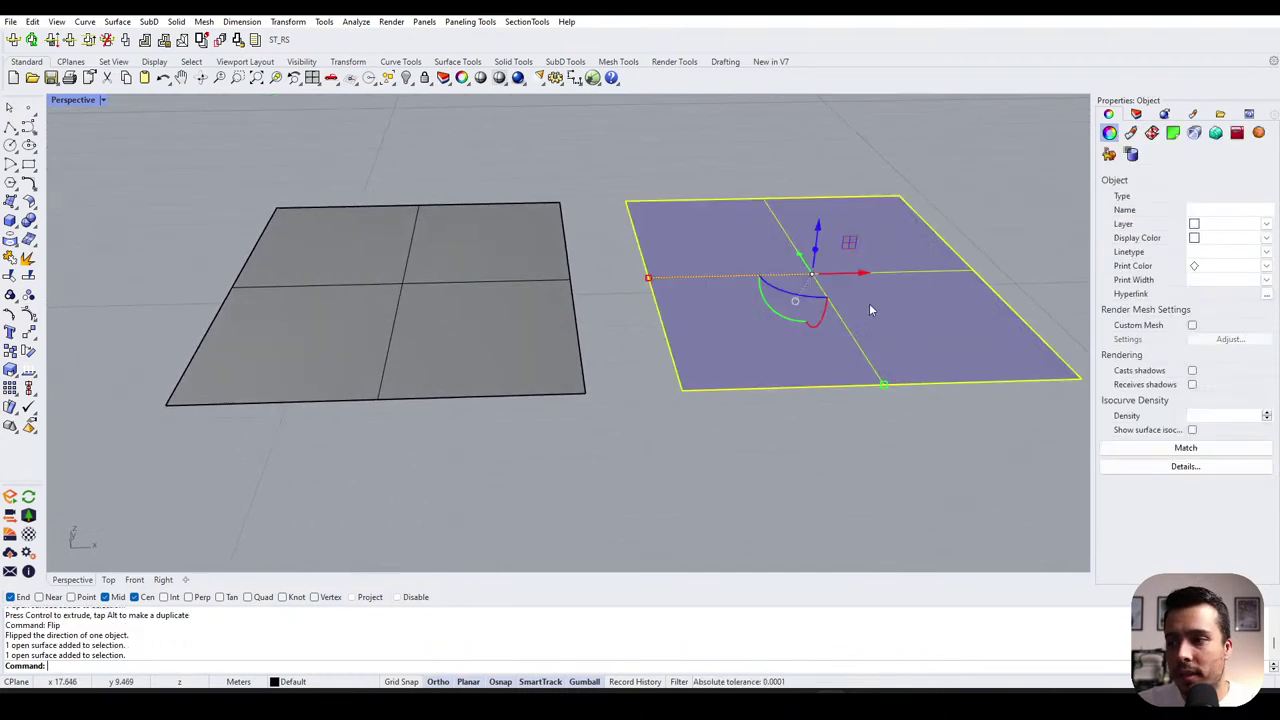
scroll(869, 303, "up", 5)
scroll(832, 269, "down", 3)
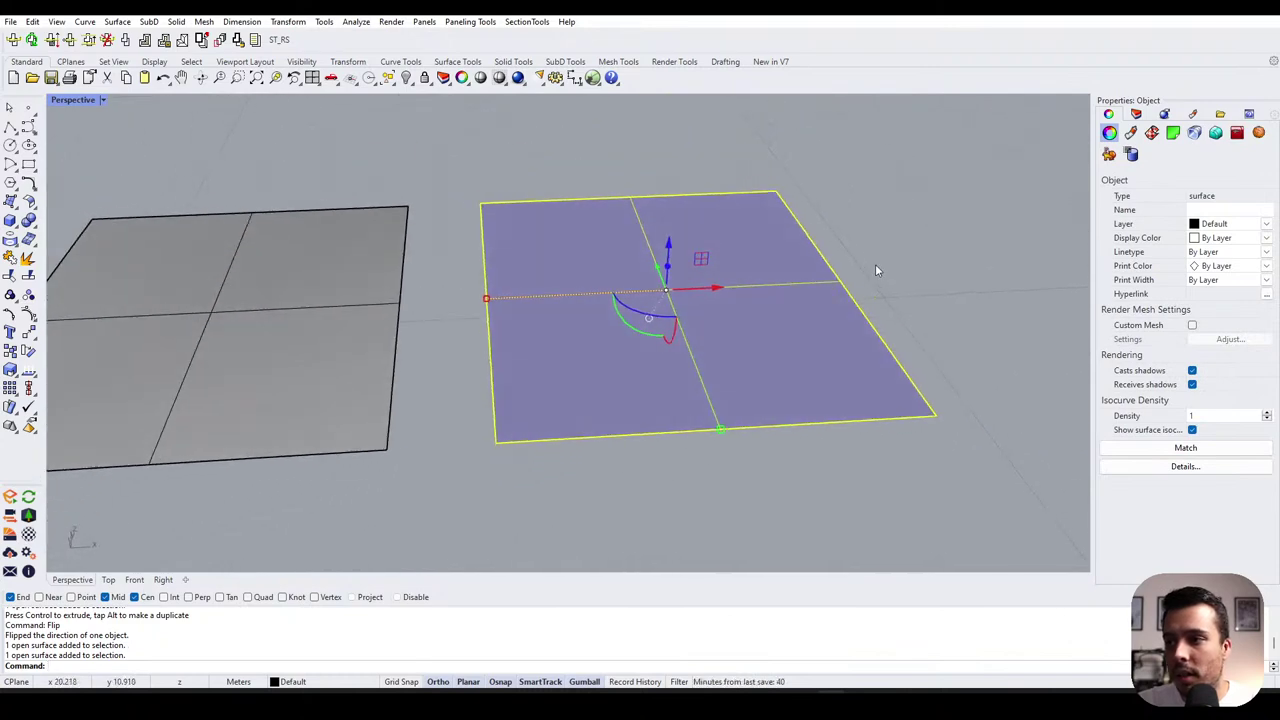
left_click(875, 268)
right_click_drag(618, 268, 575, 338)
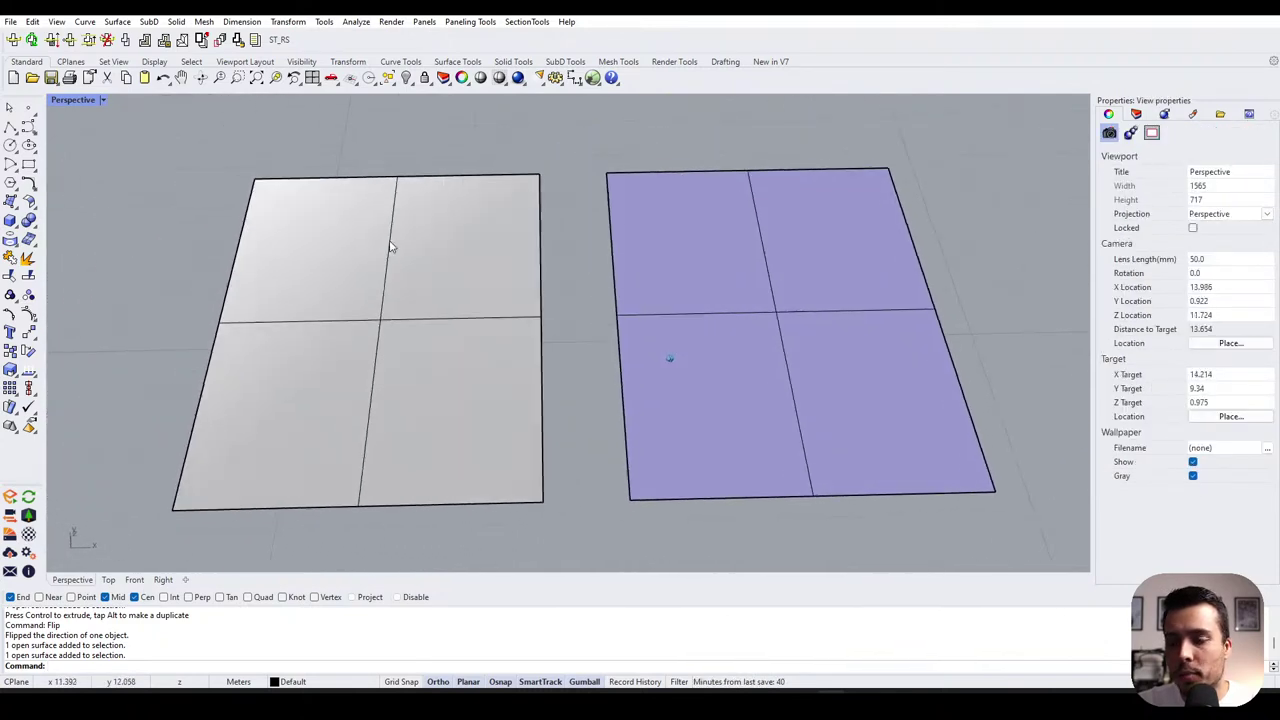
left_click(391, 249)
right_click_drag(335, 249, 389, 285)
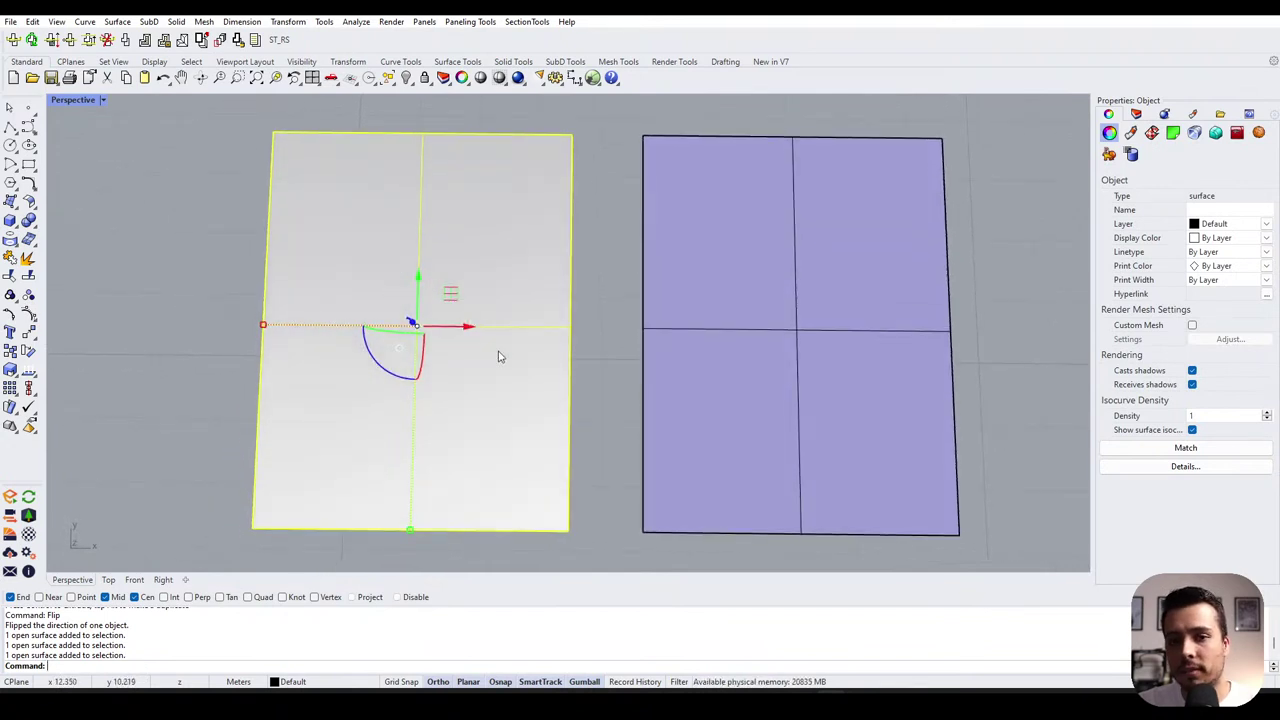
left_click(724, 347)
left_click(588, 430)
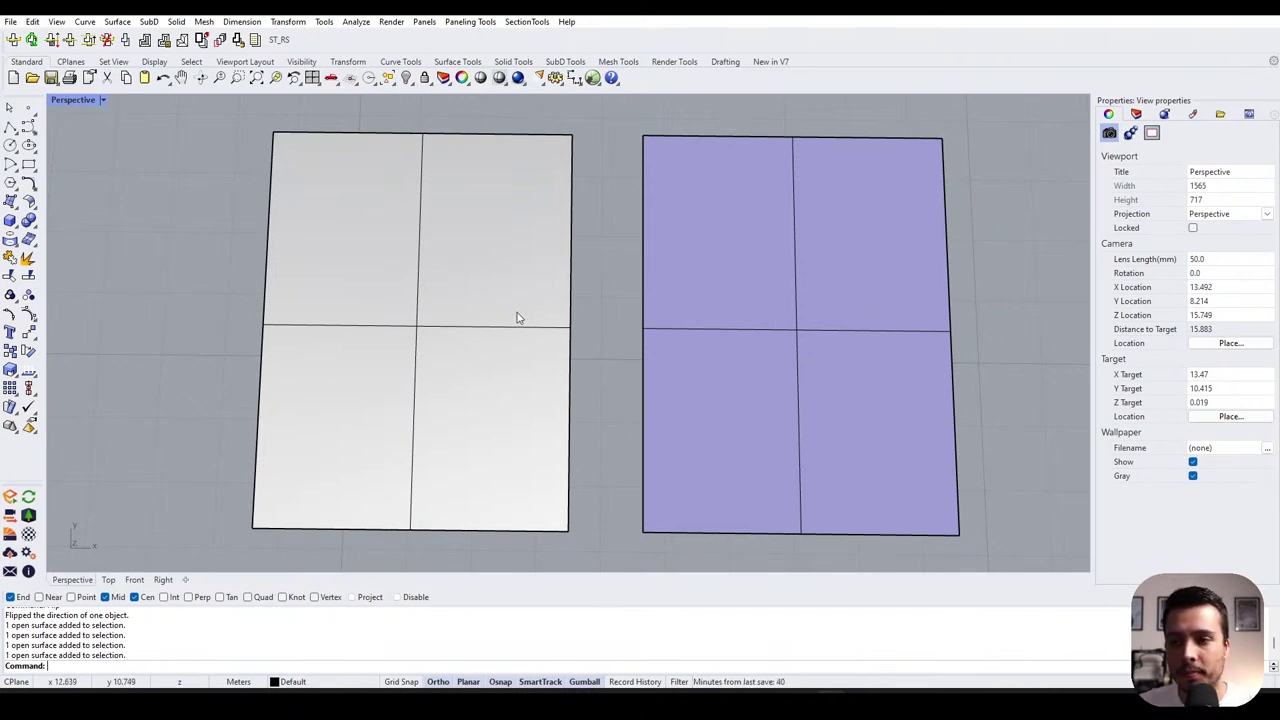
right_click_drag(405, 300, 441, 318)
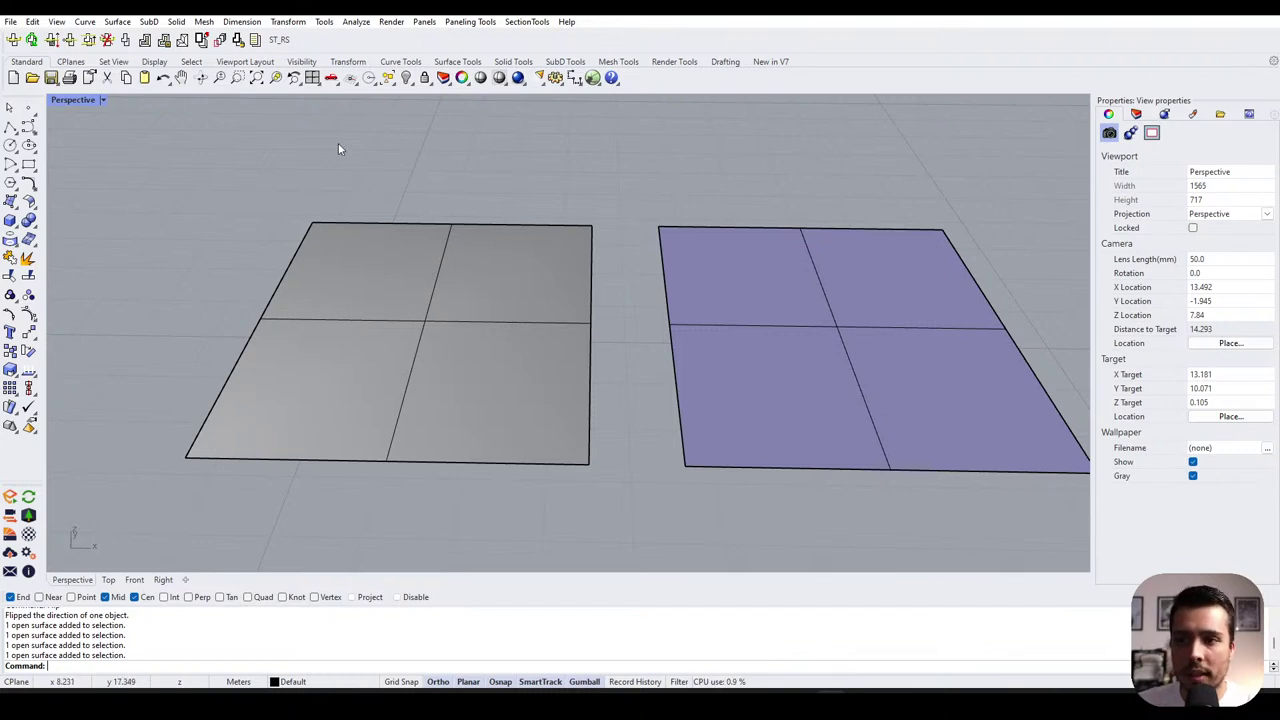
left_click_drag(338, 144, 534, 237)
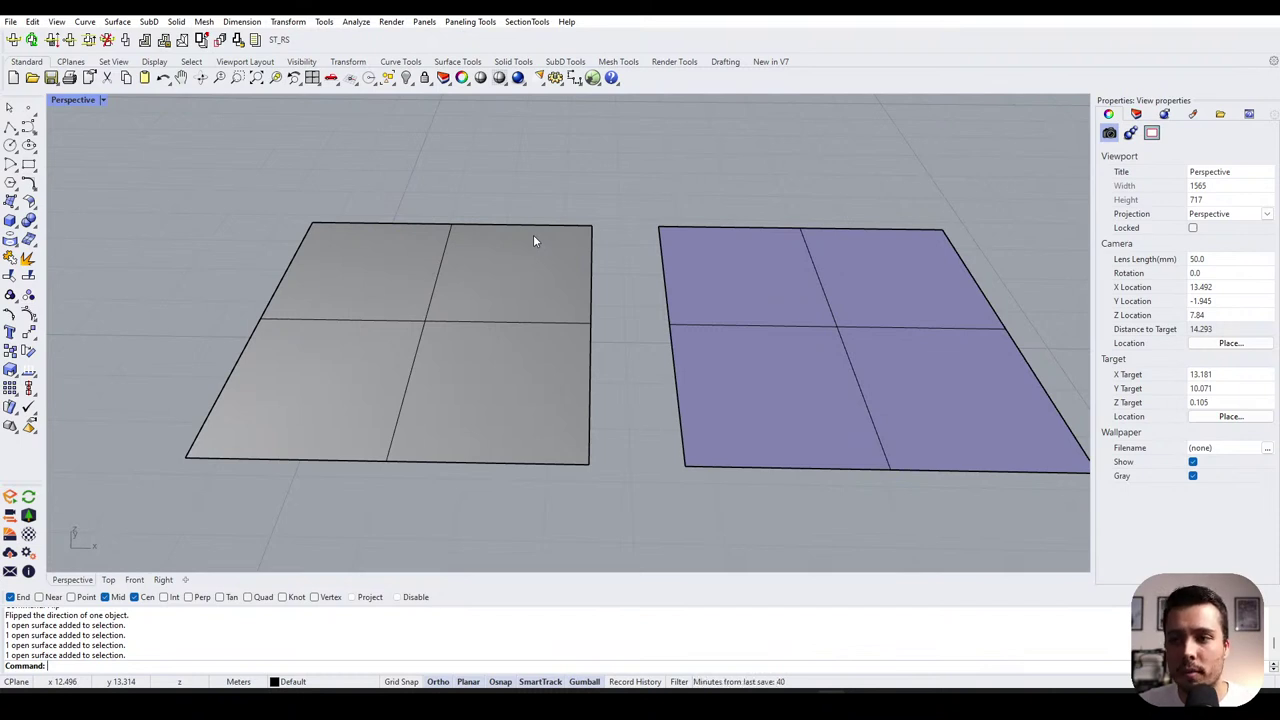
left_click(419, 270)
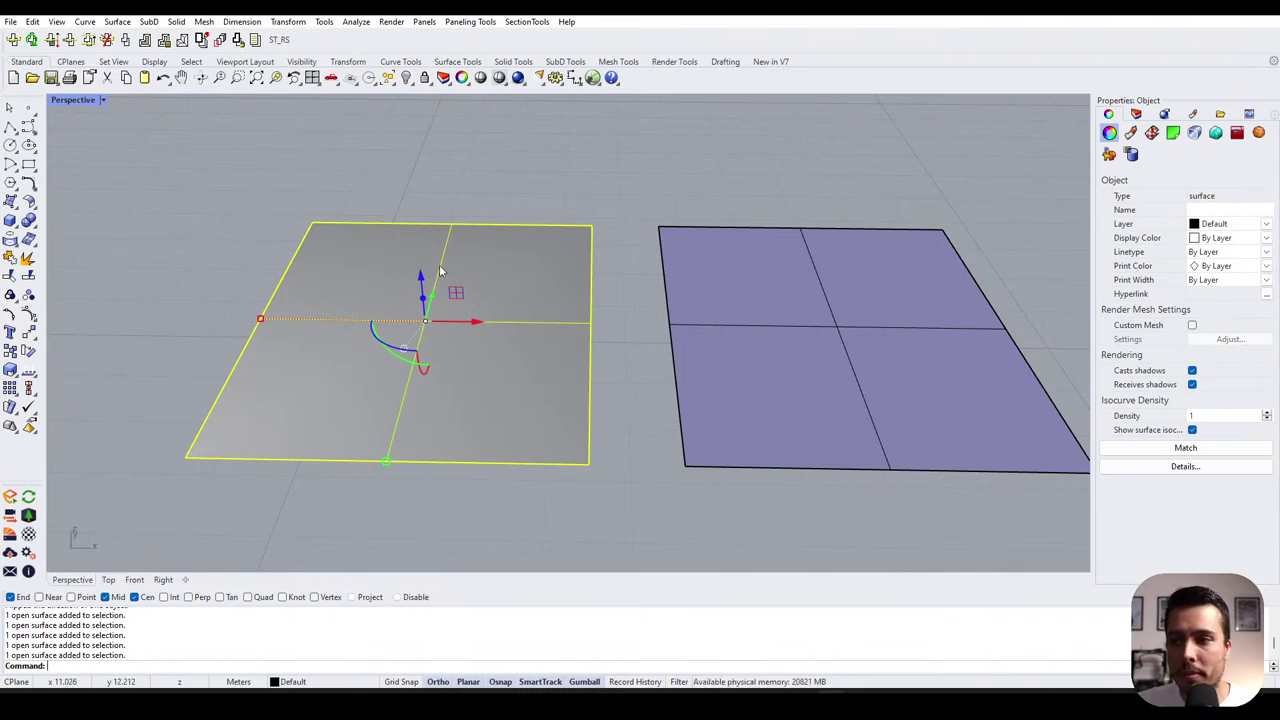
right_click_drag(460, 296, 473, 331)
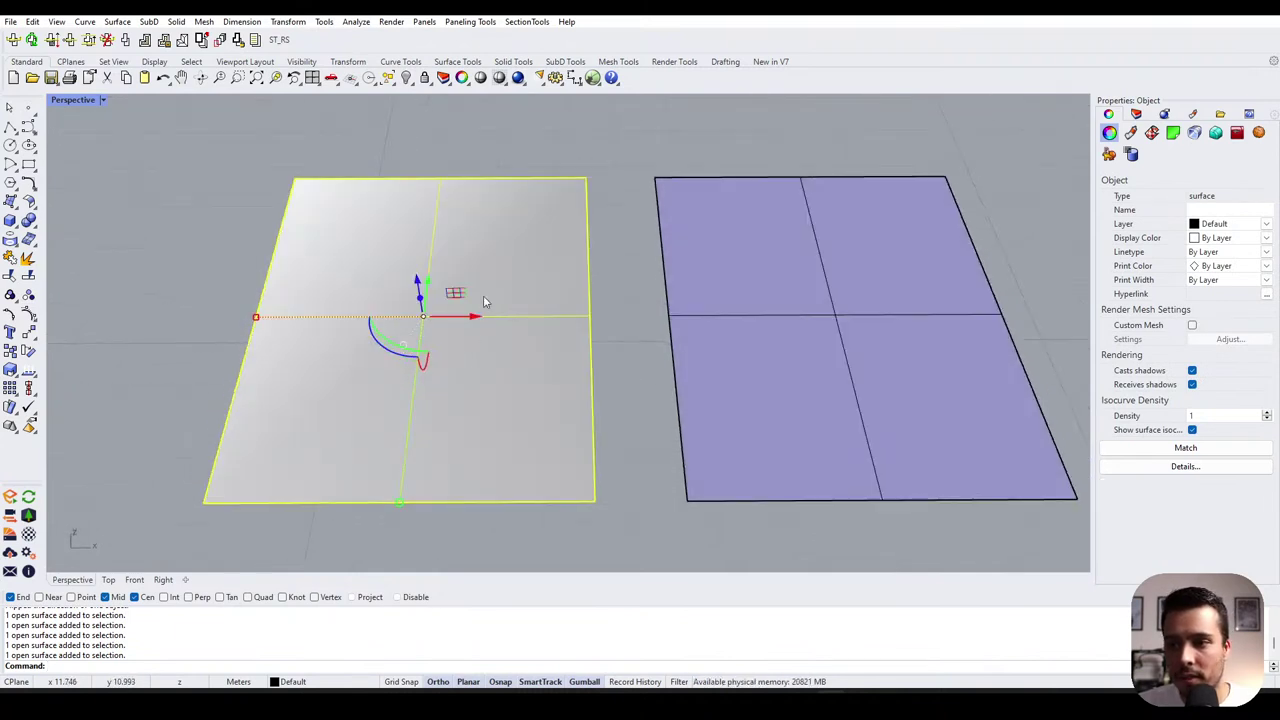
key("Escape")
left_click(895, 352)
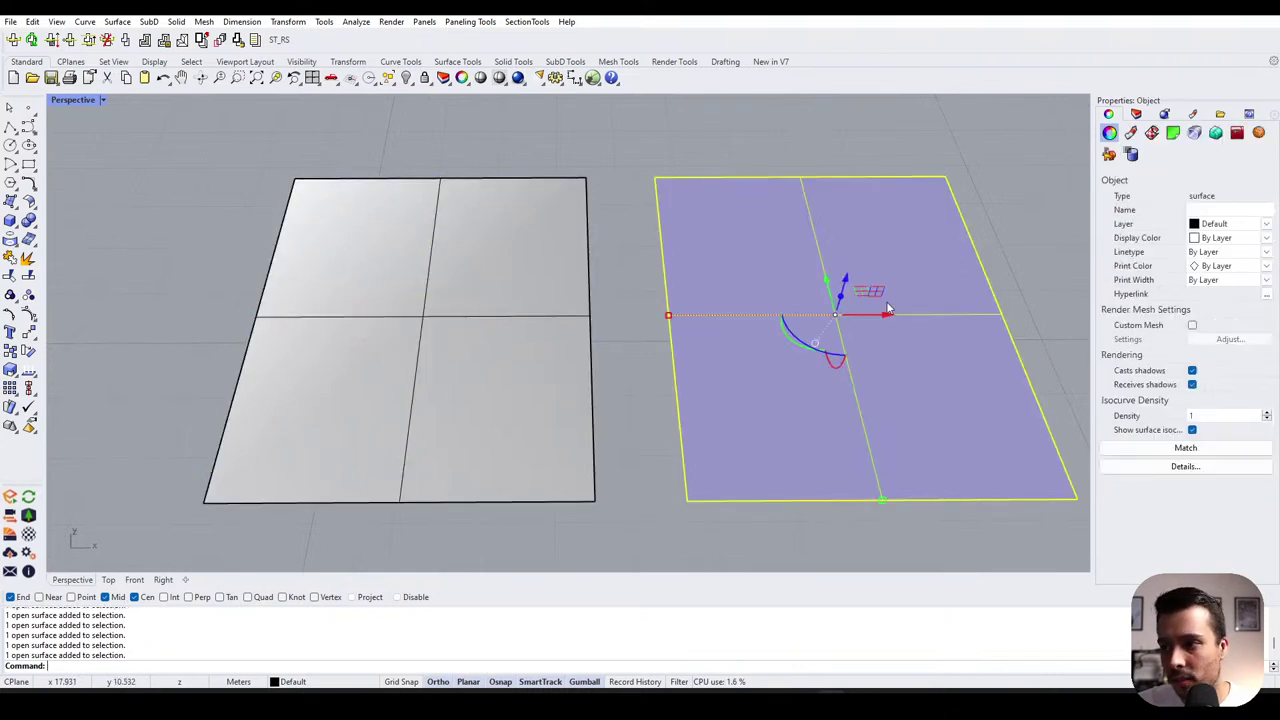
key("Escape")
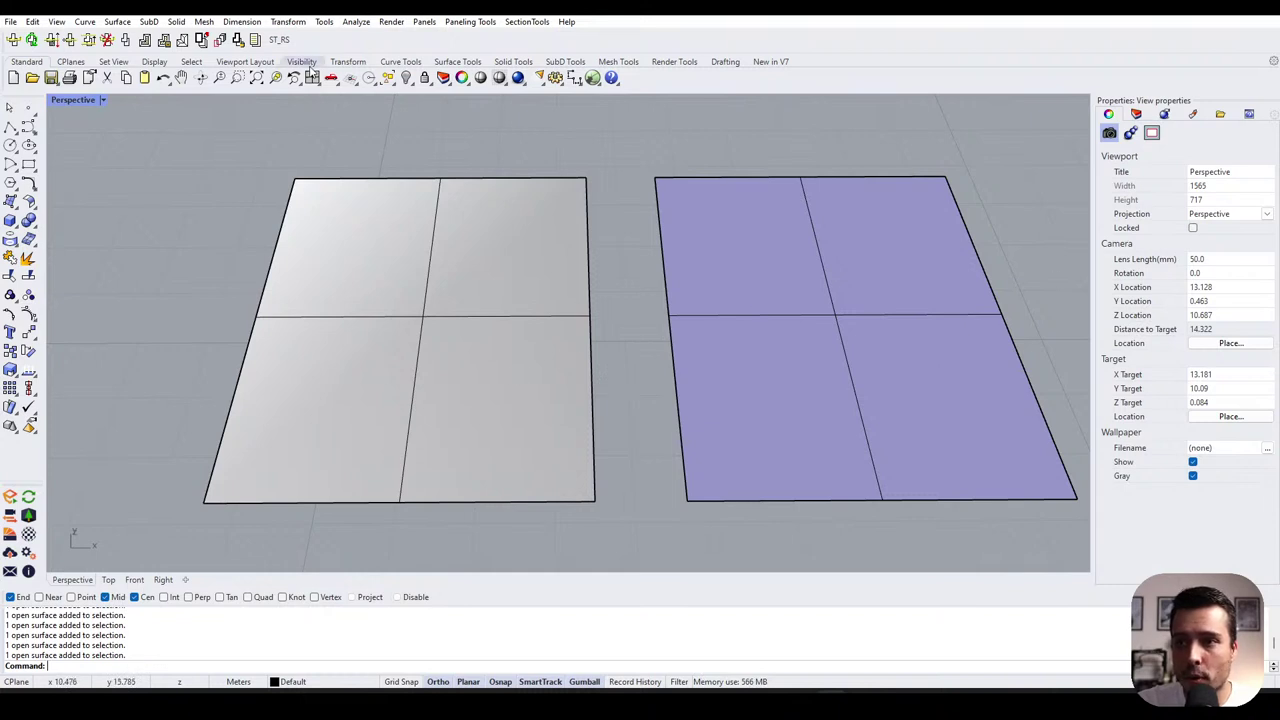
- Open the Rhino options and look through the Appearance colors for a setting that controls back-face display
left_click(328, 22)
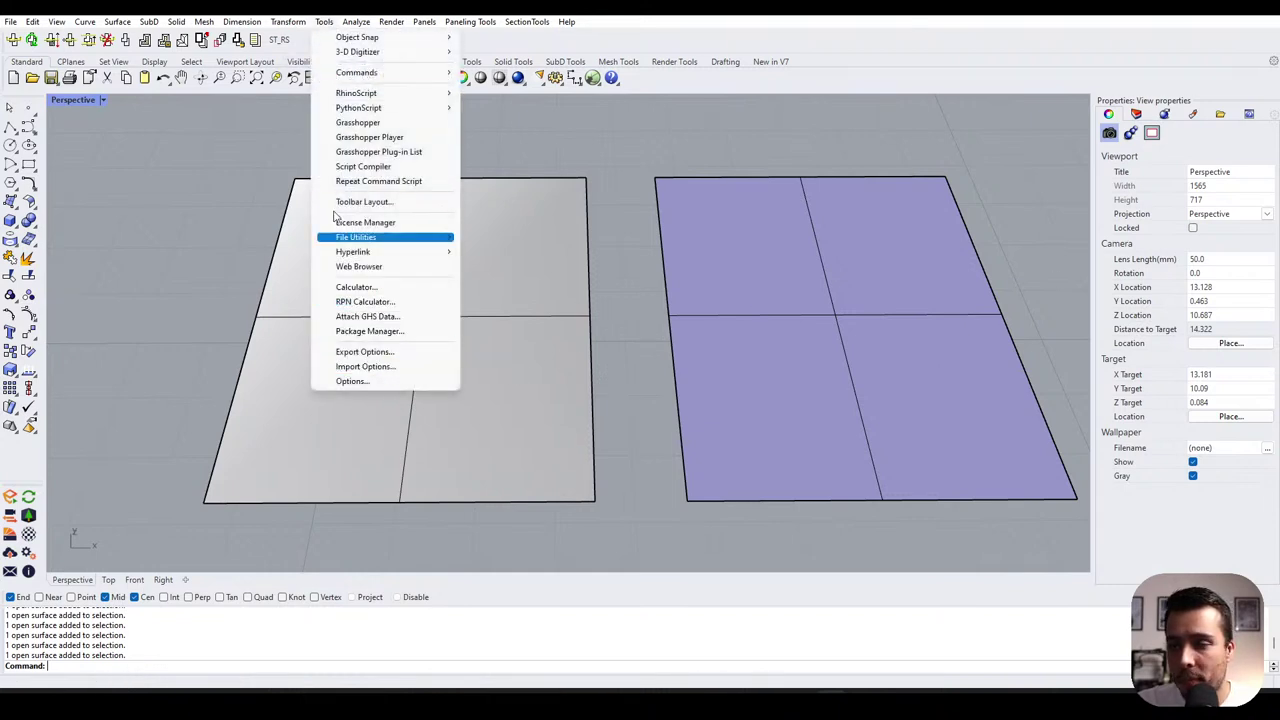
left_click(376, 382)
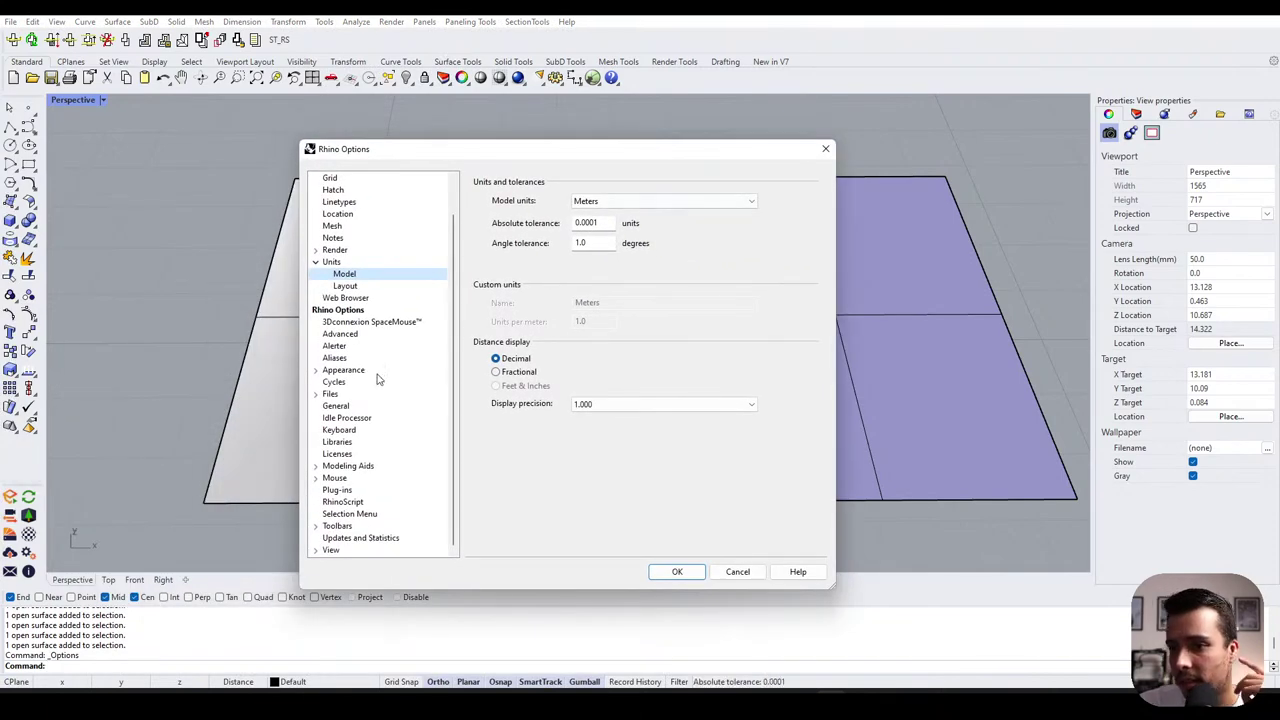
left_click(345, 372)
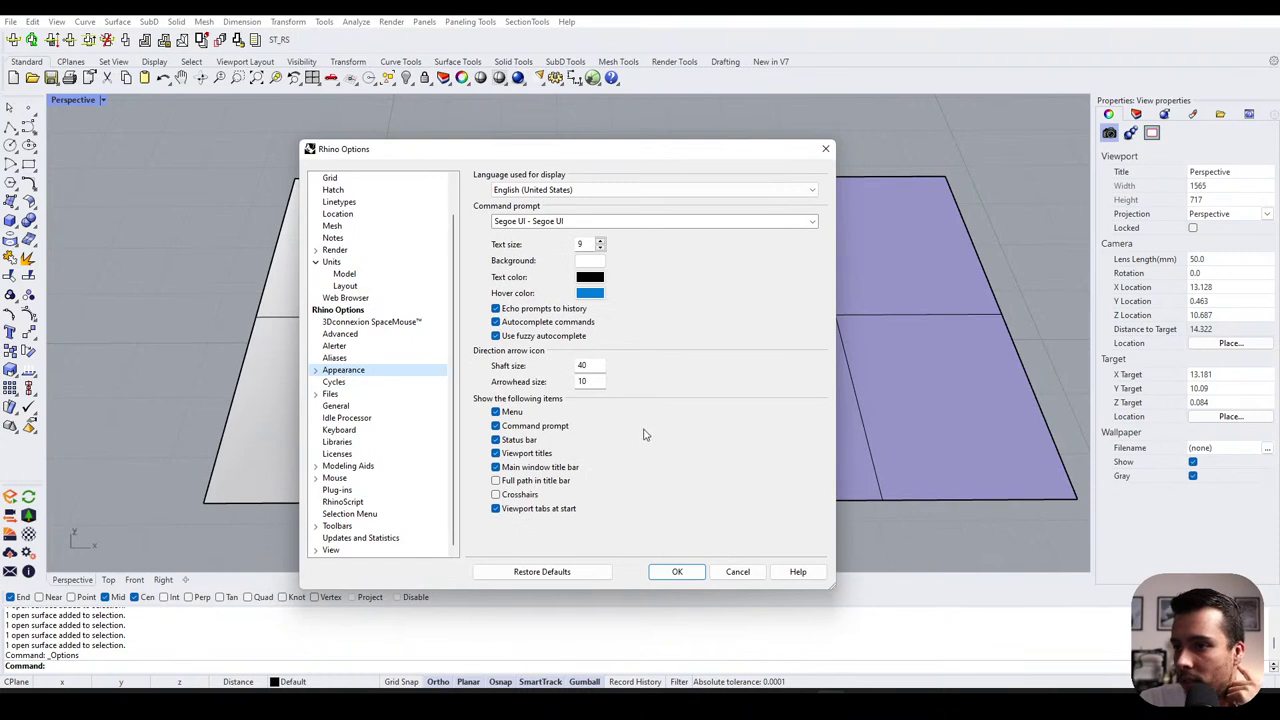
left_click(316, 370)
left_click(344, 384)
scroll(565, 503, "down", 3)
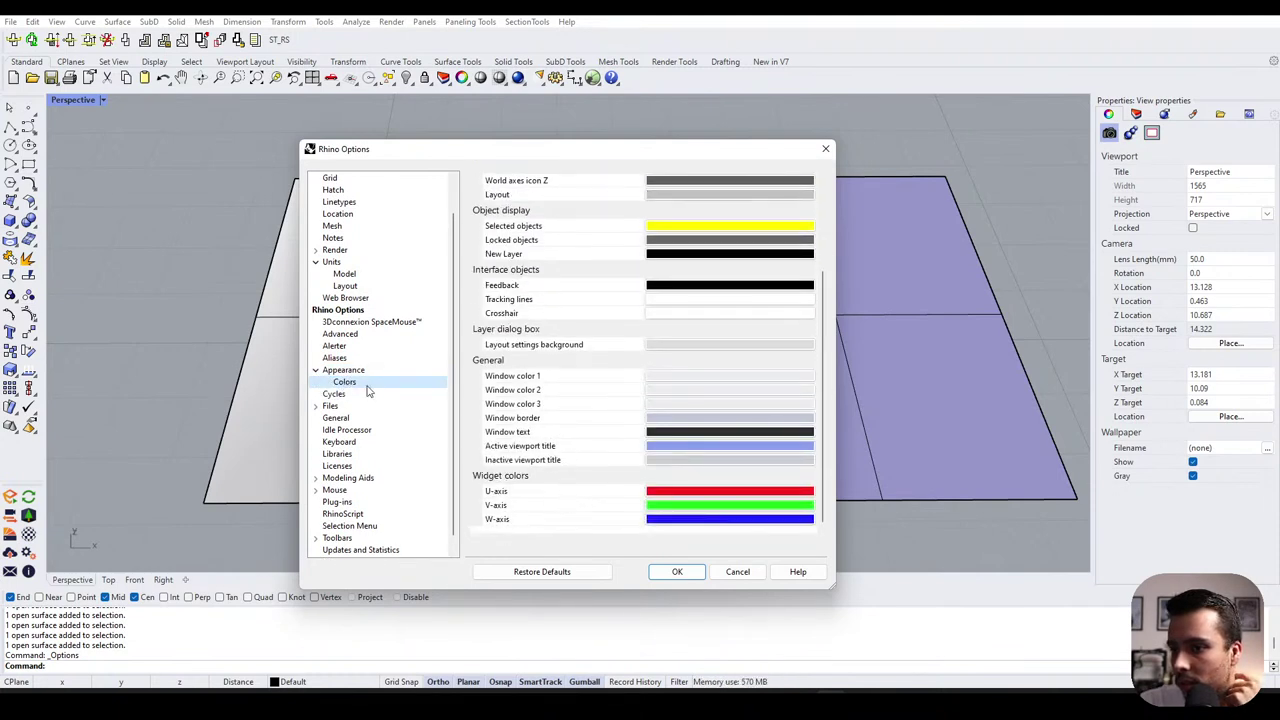
scroll(367, 390, "down", 1)
scroll(590, 440, "up", 3)
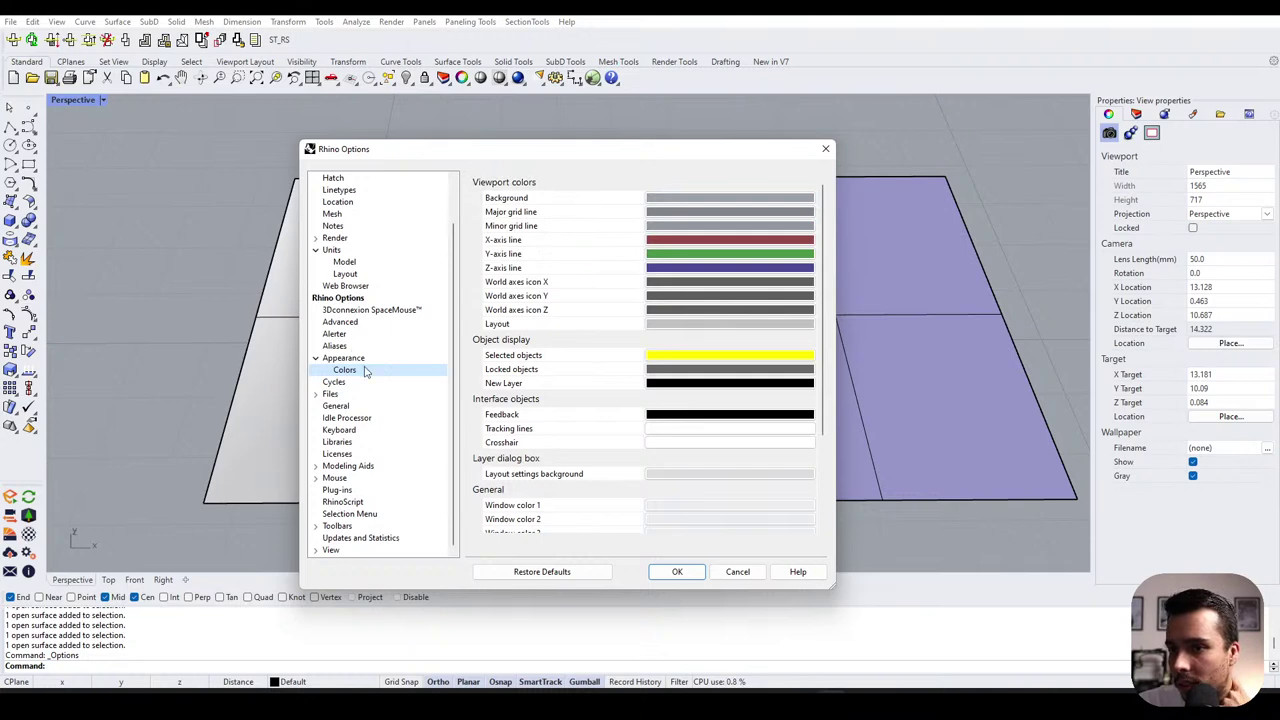
- Find the Shaded display mode among the view options and bring its backface settings into view
left_click(352, 323)
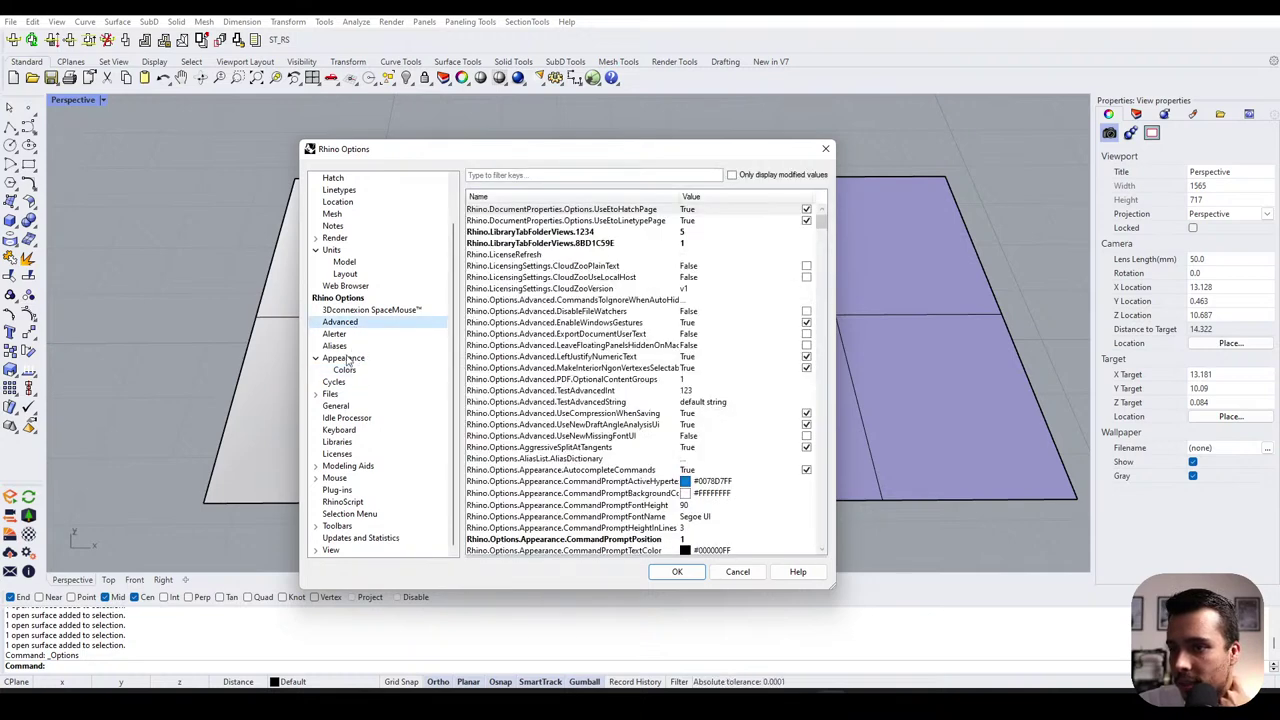
left_click(347, 360)
left_click(316, 550)
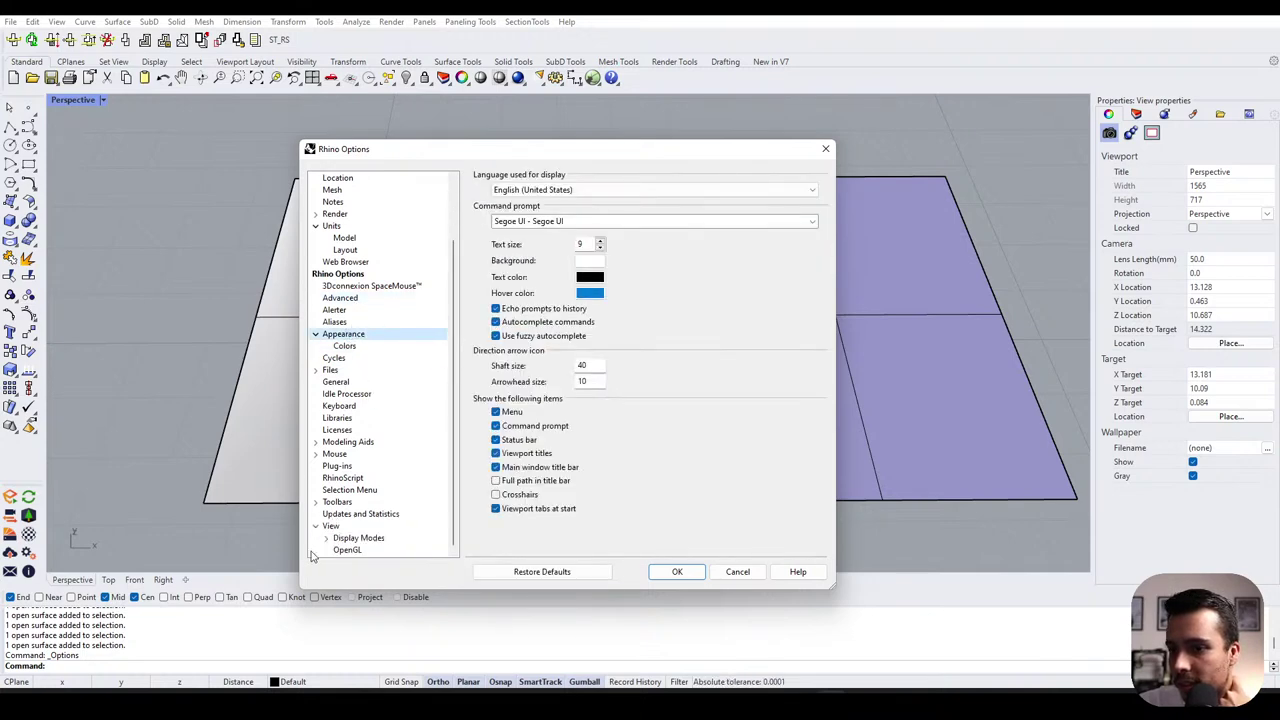
left_click(326, 538)
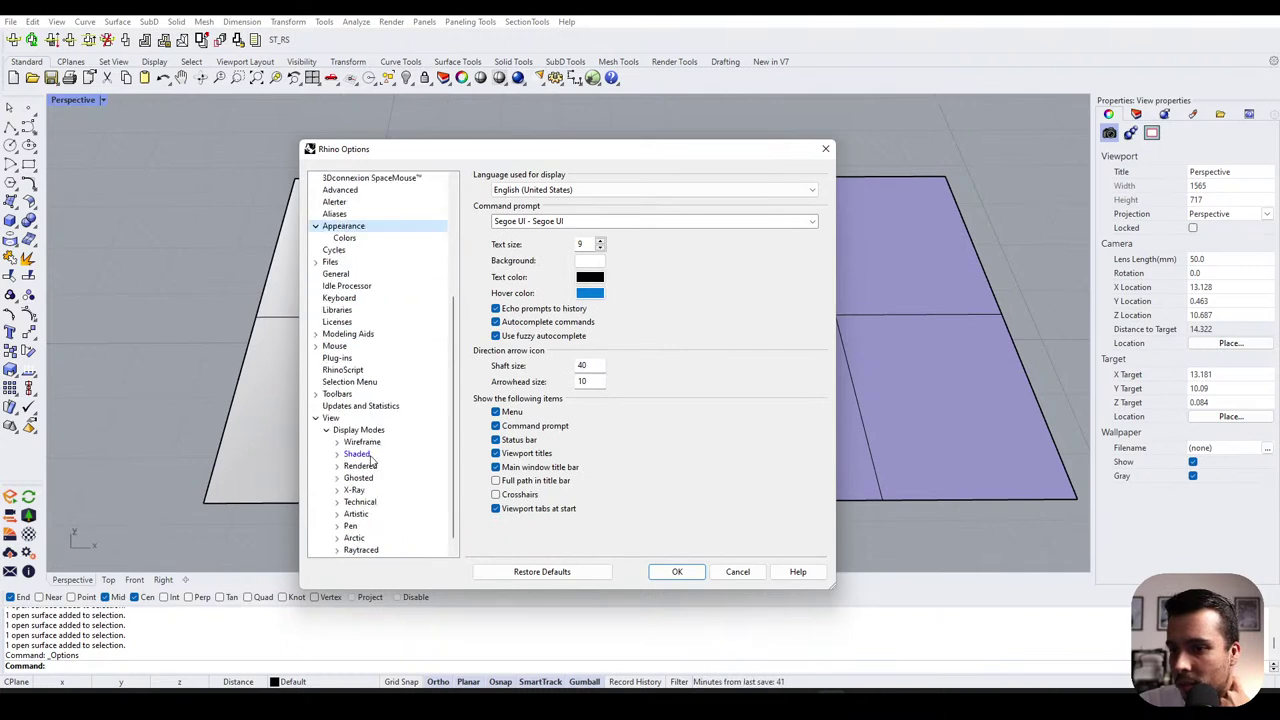
left_click(357, 454)
scroll(560, 423, "down", 3)
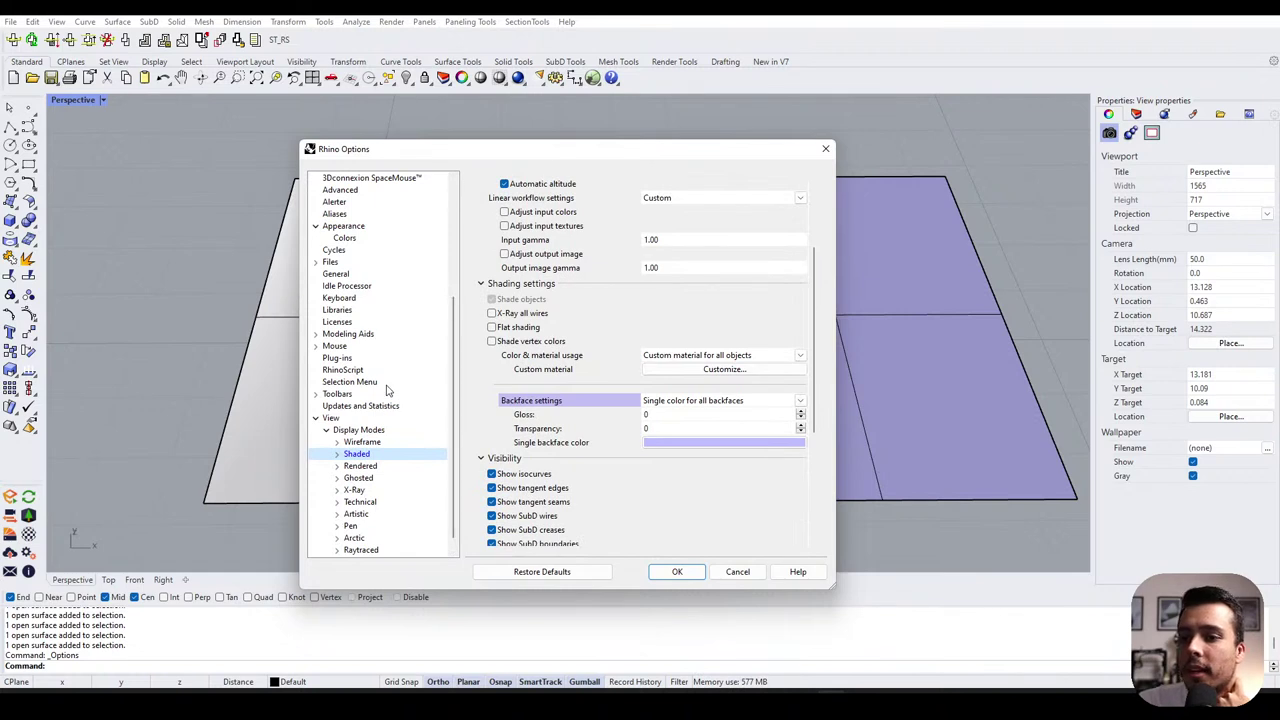
- Retrace the route through the options tree to the Shaded display mode and examine its single backface color setting
scroll(388, 392, "up", 5)
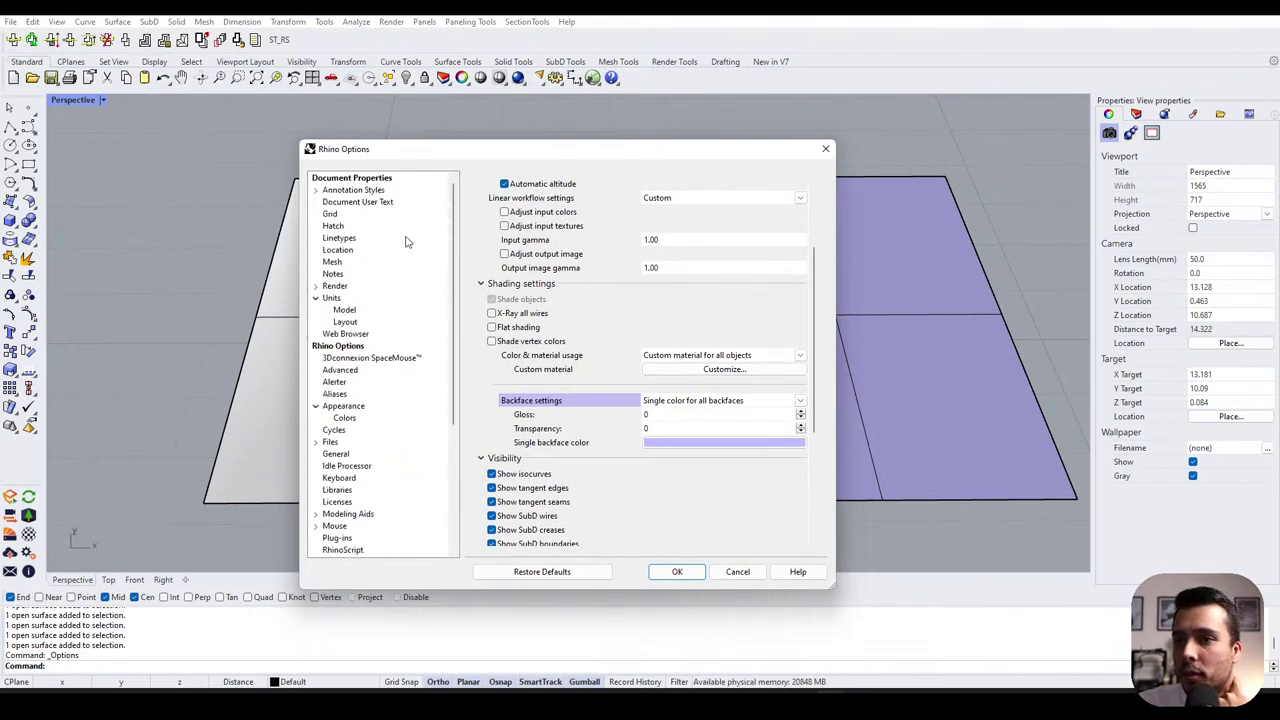
scroll(363, 397, "down", 5)
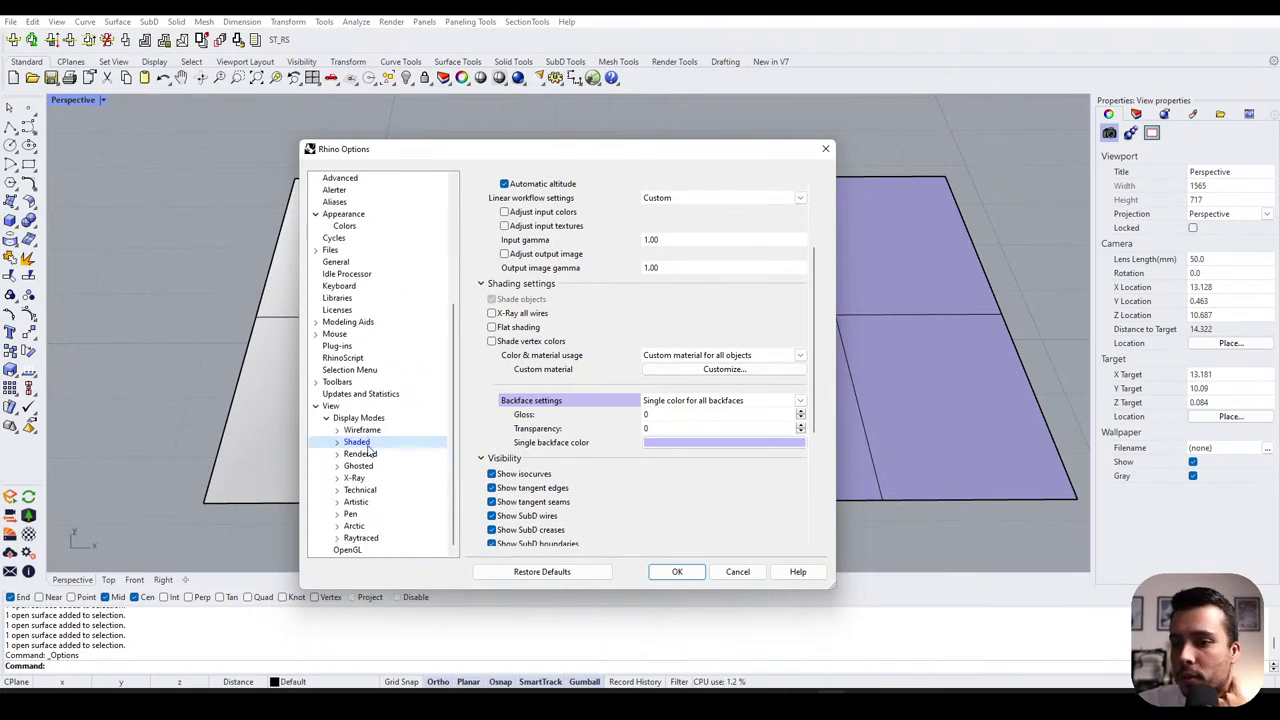
scroll(352, 450, "up", 5)
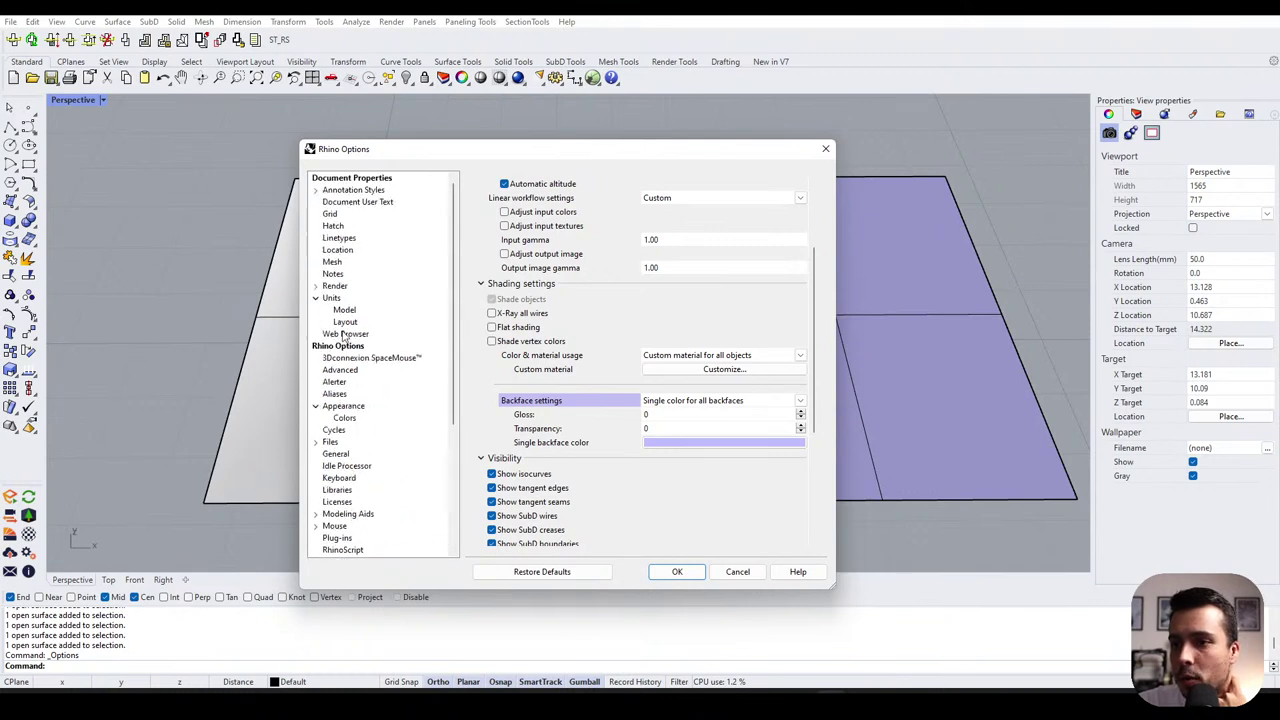
scroll(343, 340, "down", 5)
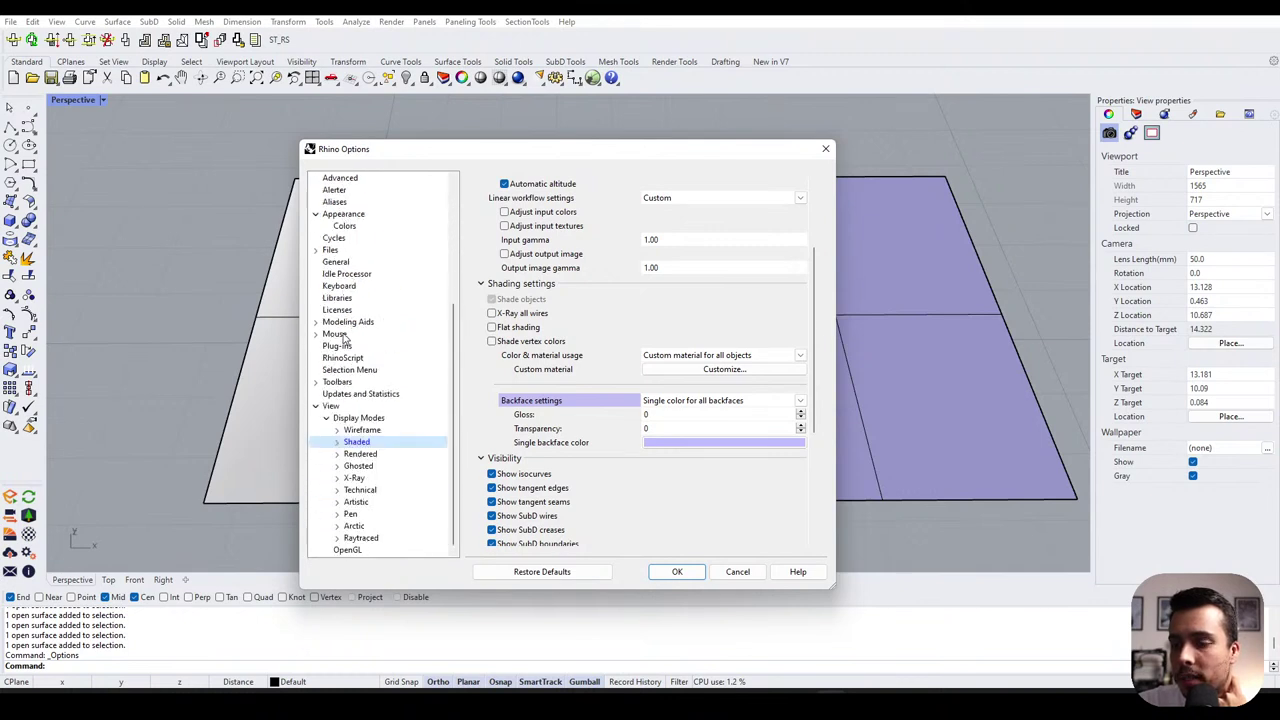
left_click(322, 406)
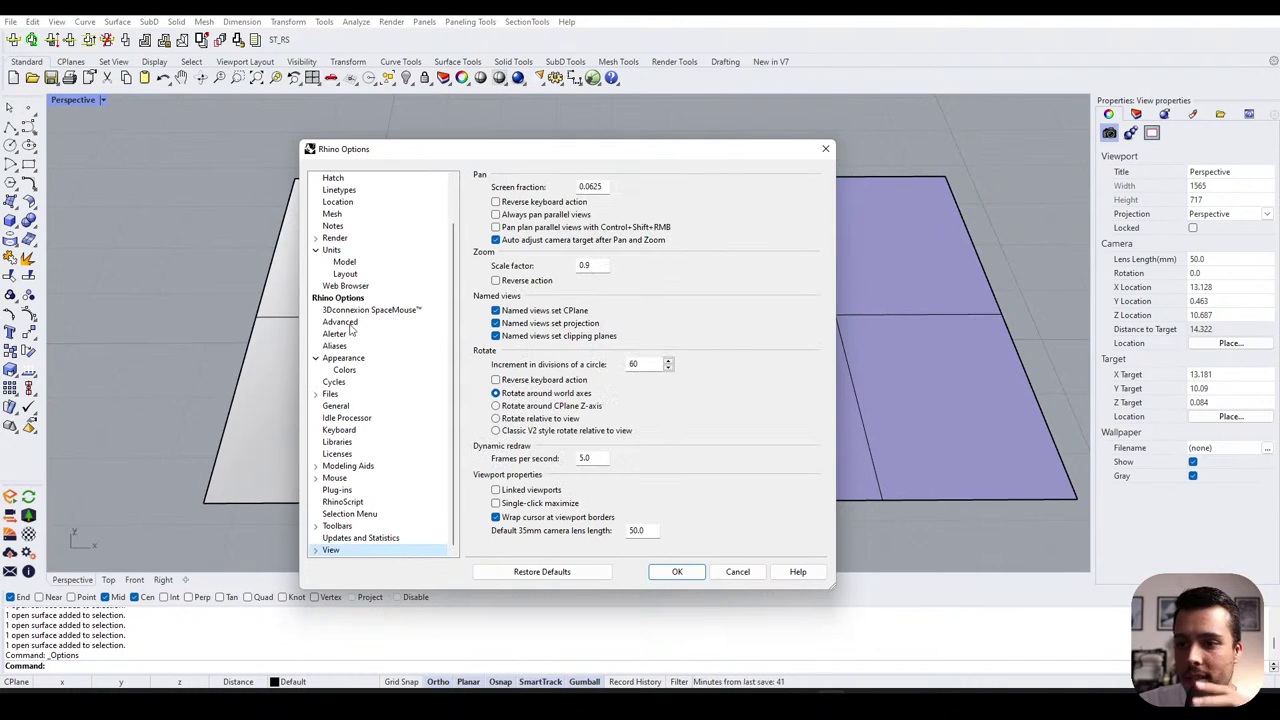
left_click(316, 551)
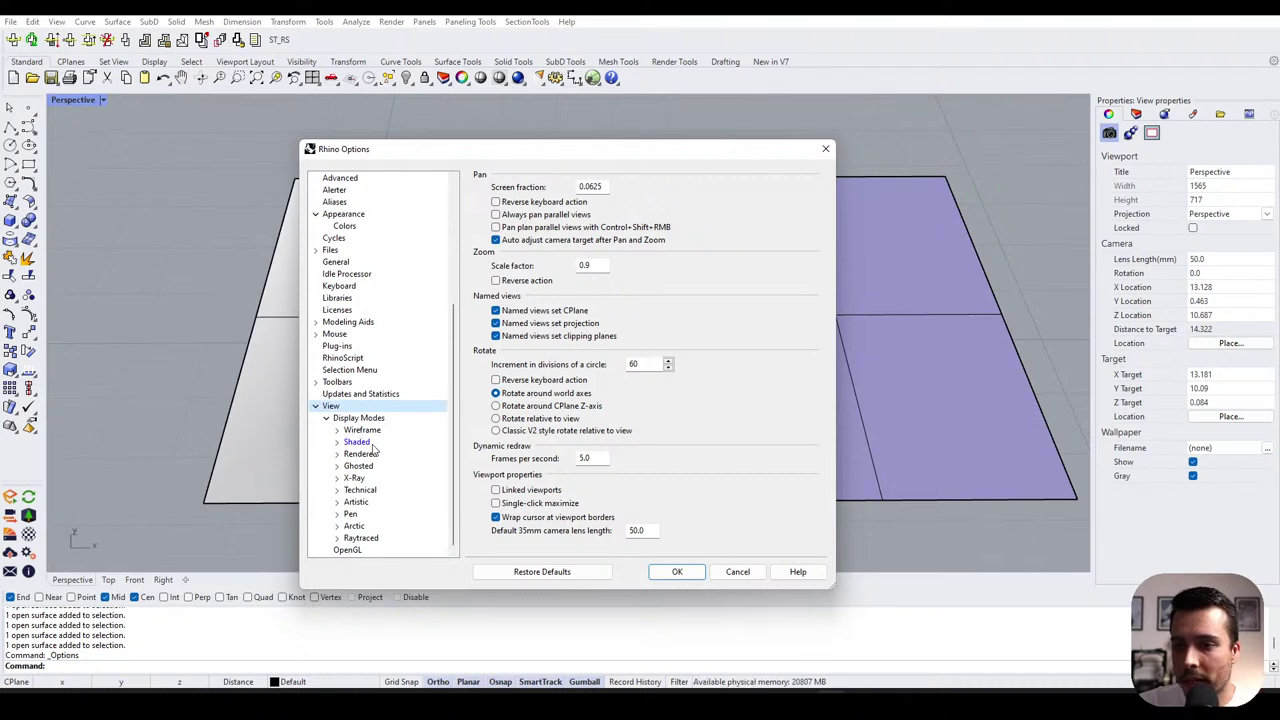
left_click(326, 419)
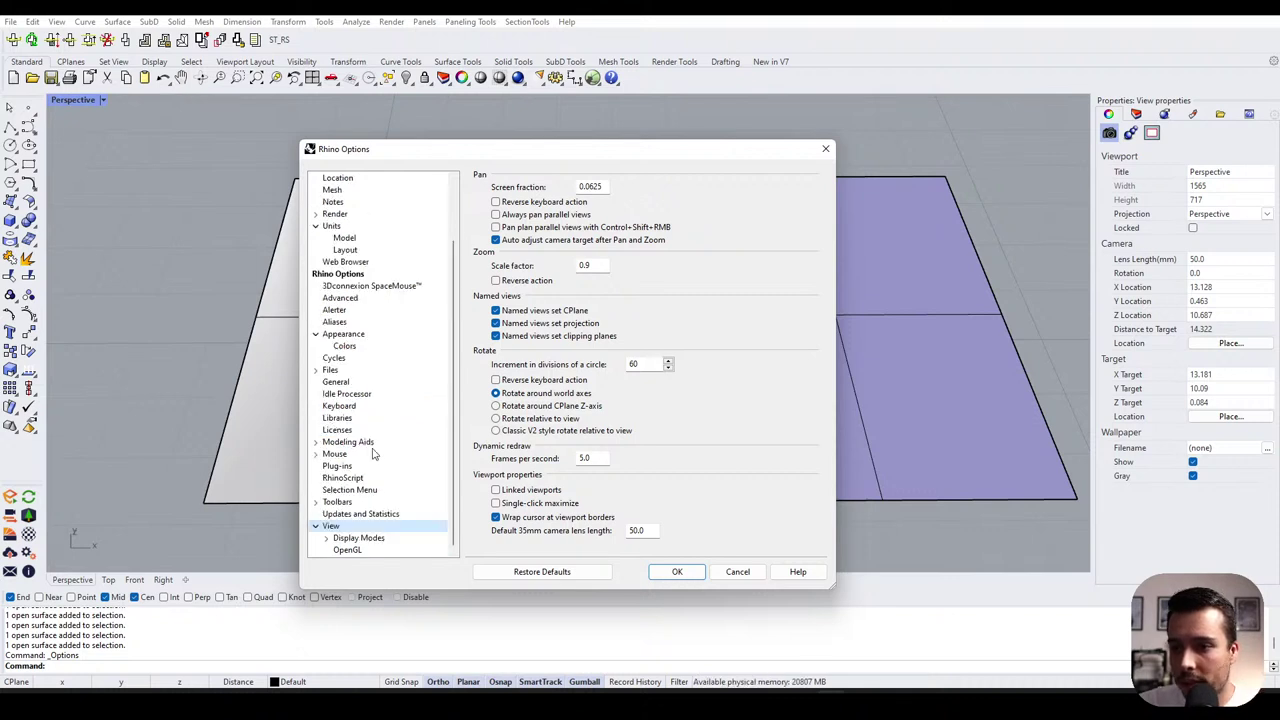
left_click(326, 538)
left_click(358, 455)
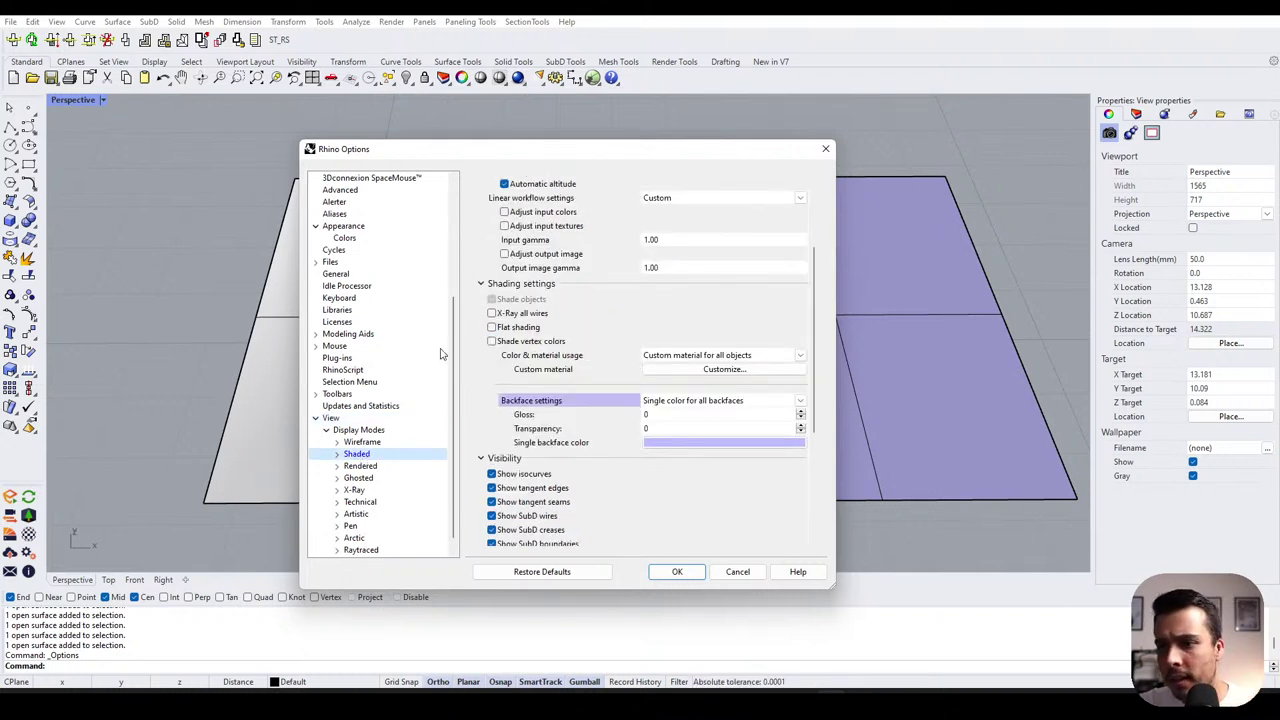
scroll(545, 447, "down", 1)
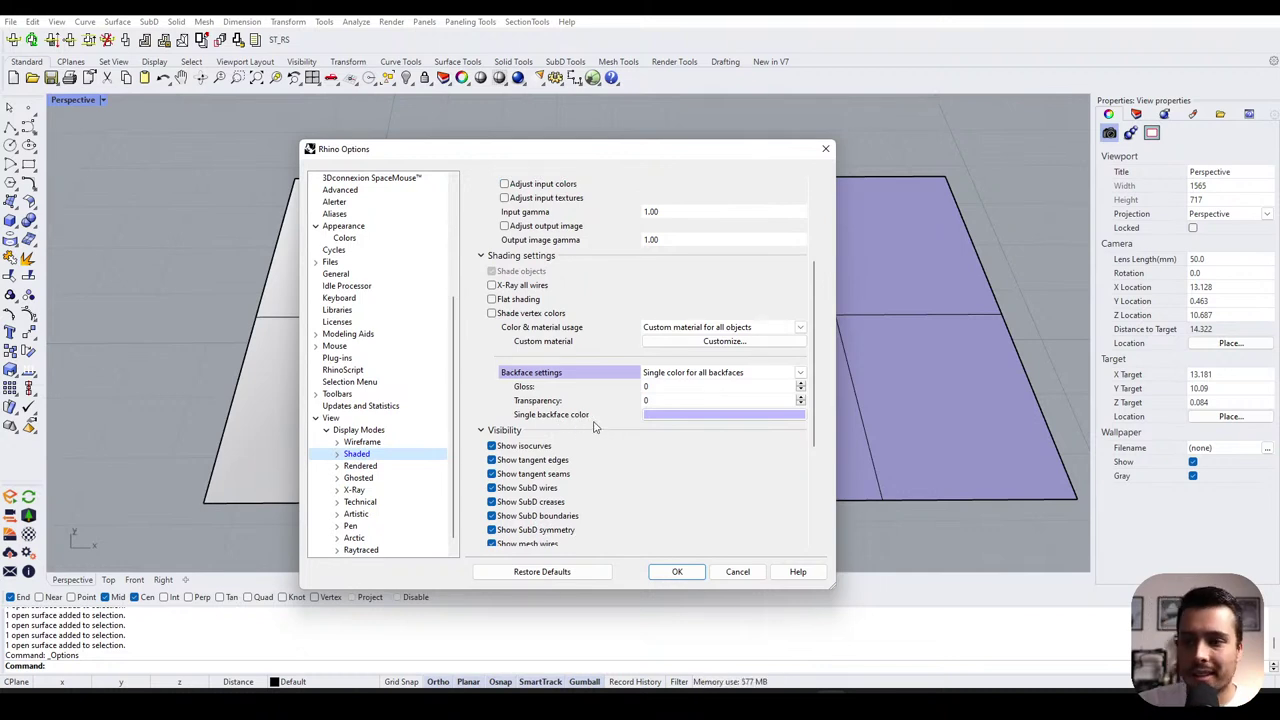
- Confirm lavender #BFBFFF as the Shaded mode's single backface color and apply the options
left_click(661, 418)
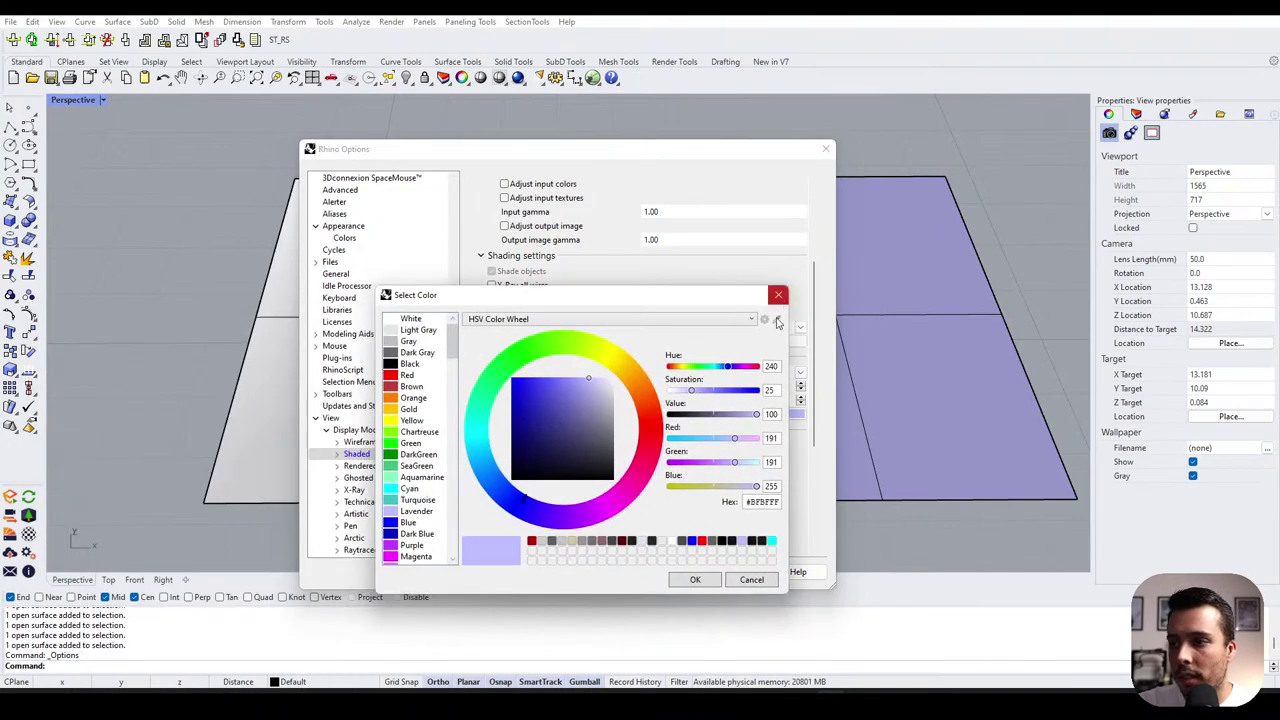
left_click(778, 294)
left_click(733, 418)
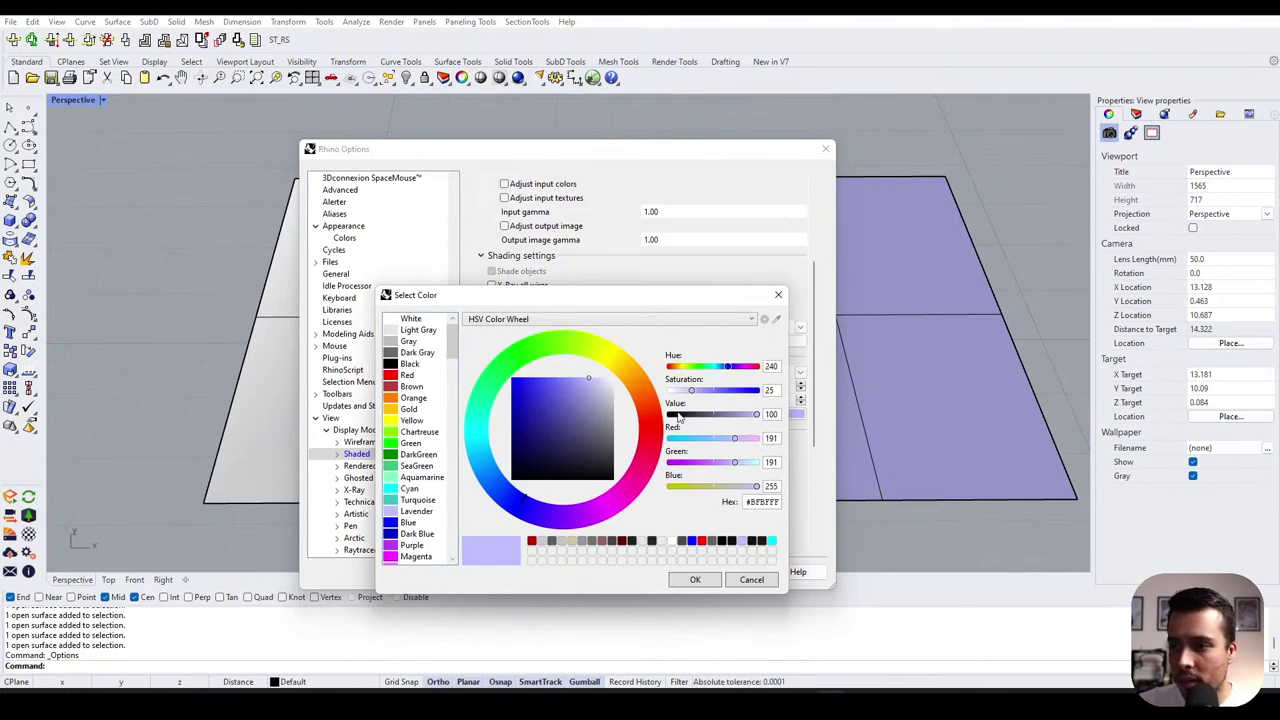
left_click(696, 581)
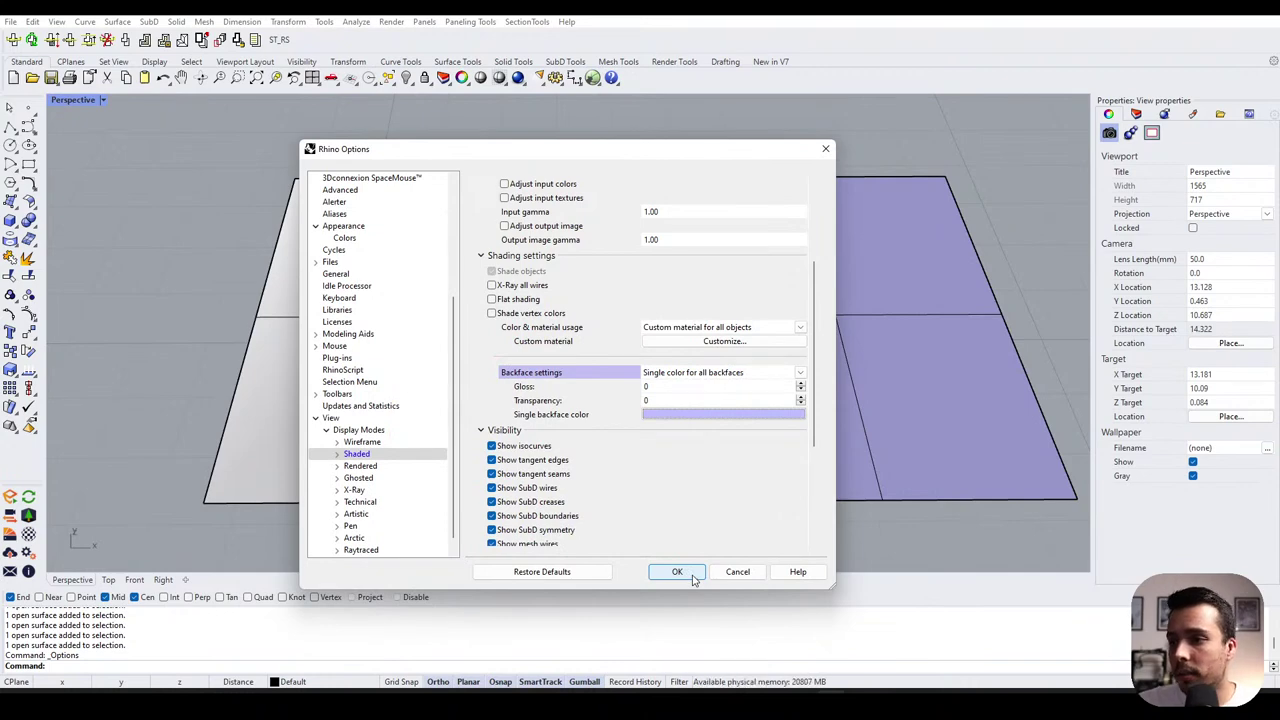
left_click(677, 572)
- Delete both test planes from the ground near the origin
left_click(744, 324)
scroll(602, 404, "down", 6)
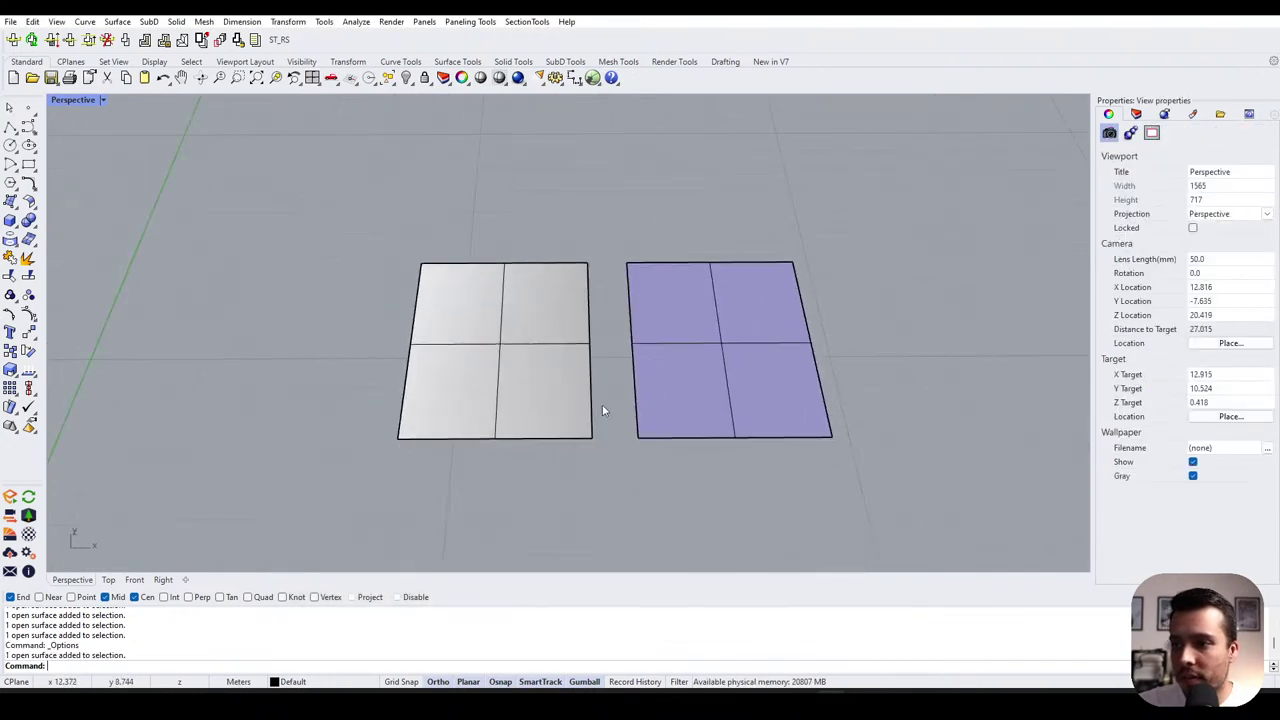
scroll(657, 366, "up", 4)
left_click(660, 367)
scroll(661, 371, "down", 6)
key("Delete")
left_click(490, 308)
key("Delete")
scroll(445, 315, "down", 3)
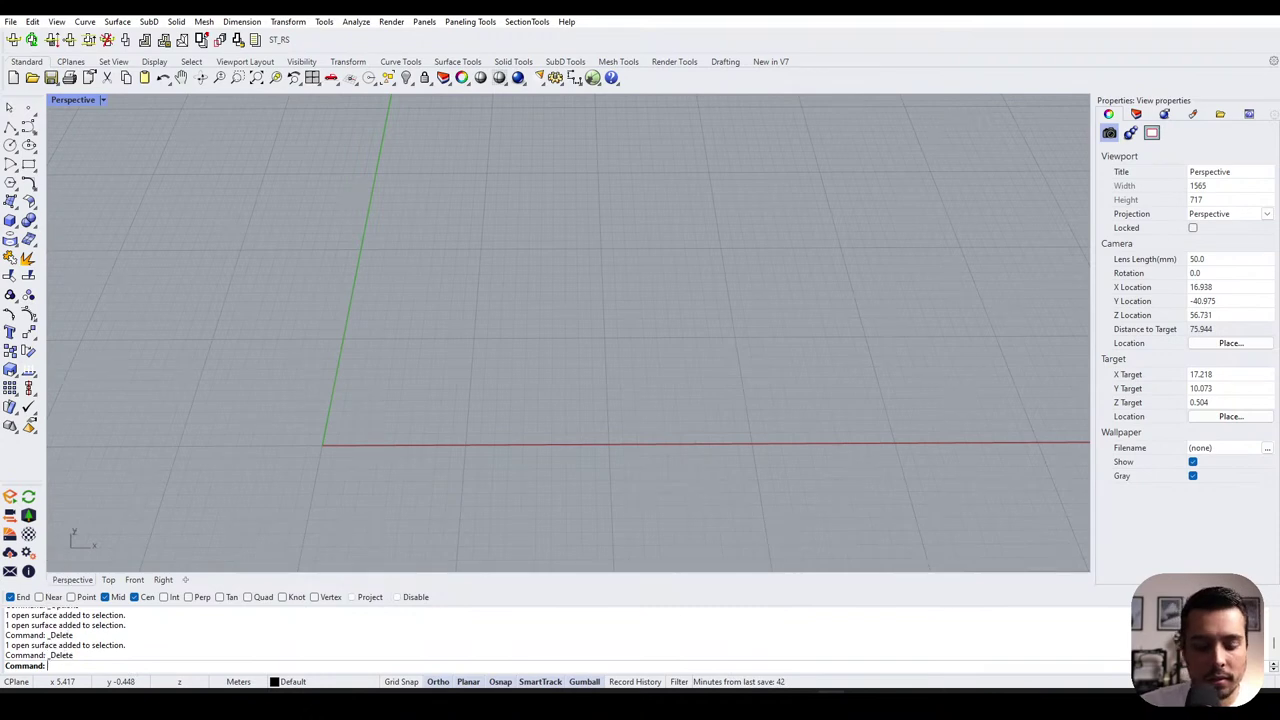
- Insert the floor plan JPG as a picture on the ground plane, with its first corner just beside the origin
type("p")
key("BackSpace")
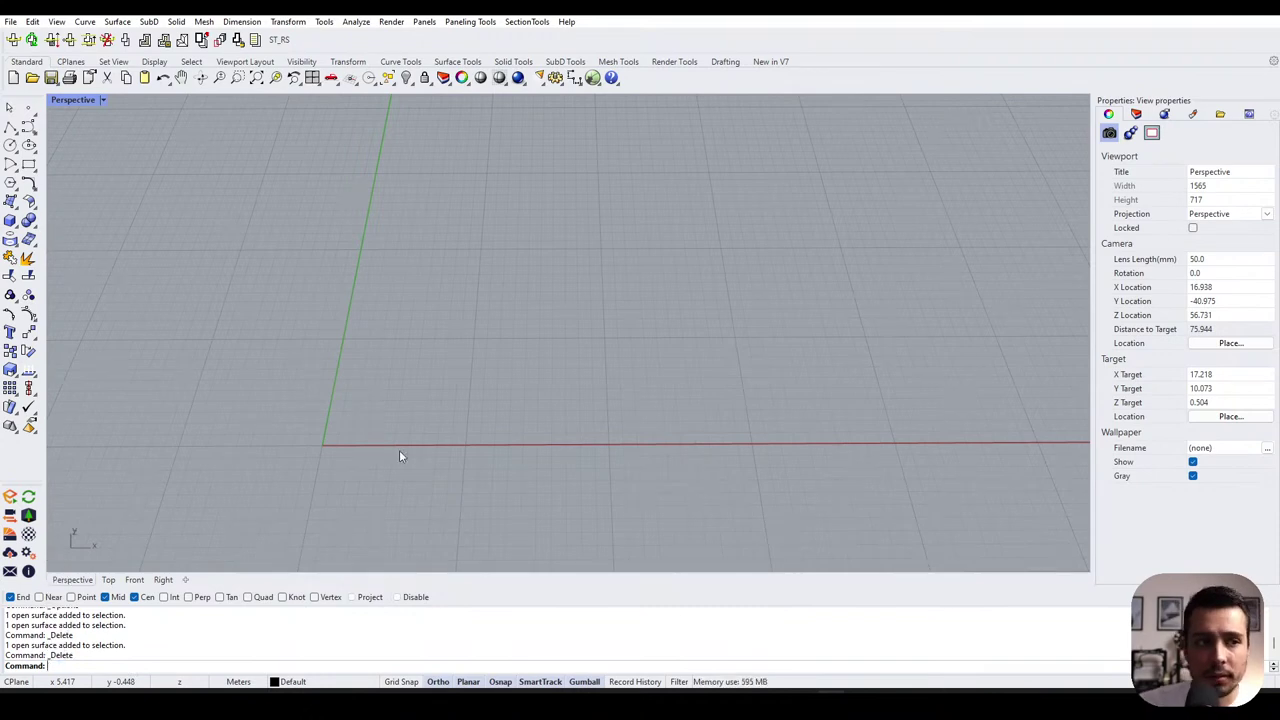
type("p")
key("Return")
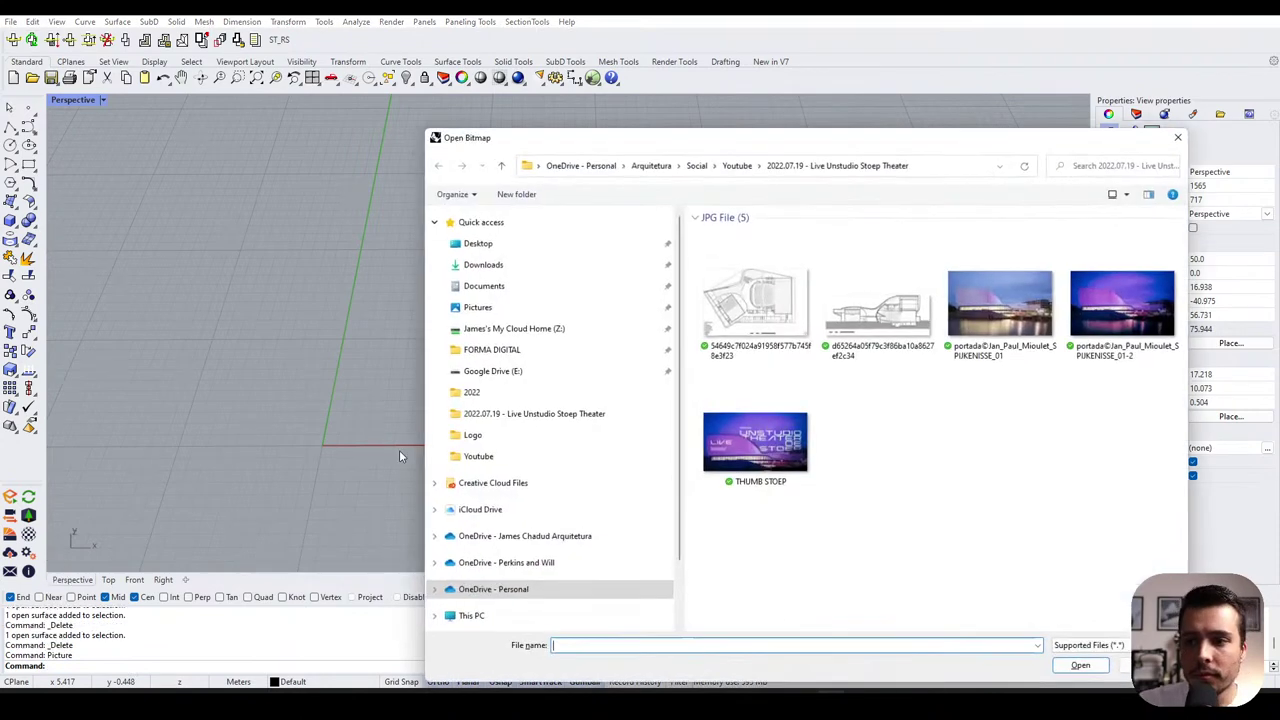
left_click(760, 314)
double_click(760, 314)
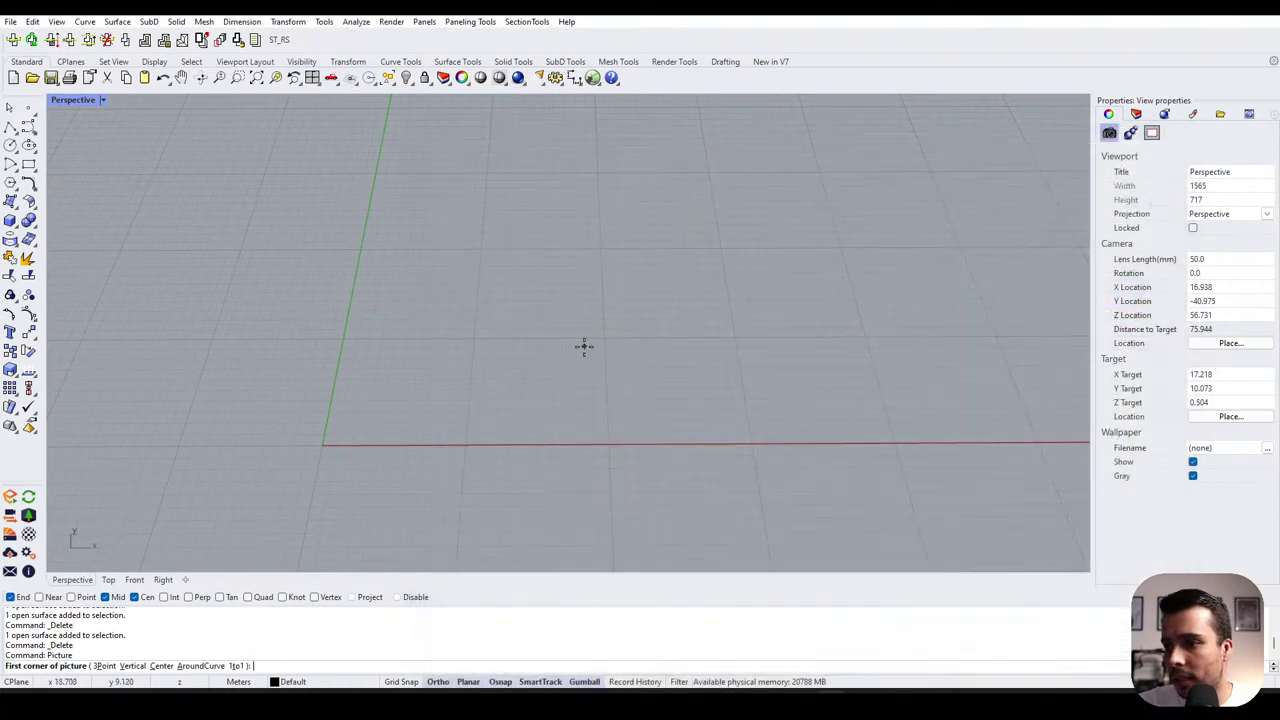
left_click(417, 409)
left_click(905, 160)
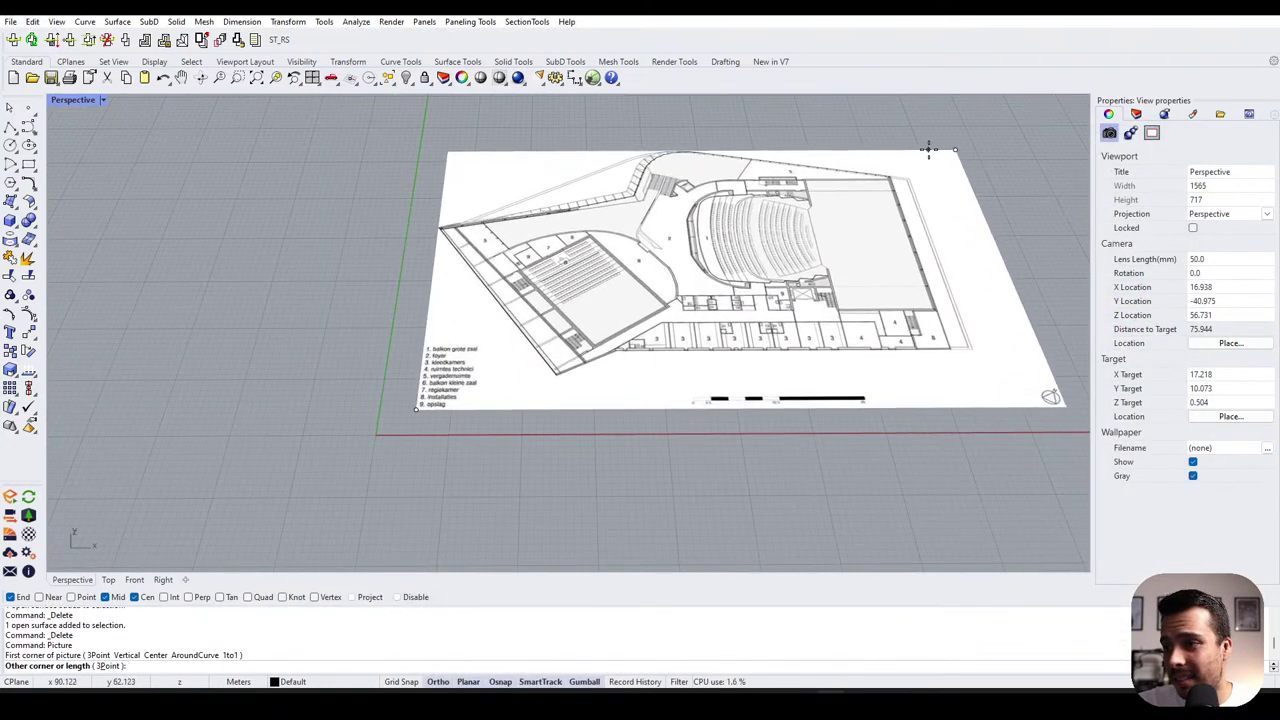
- Examine the placed floor plan picture as a whole, including its halls, foyer and scale bar
scroll(360, 351, "down", 3)
scroll(548, 177, "up", 6)
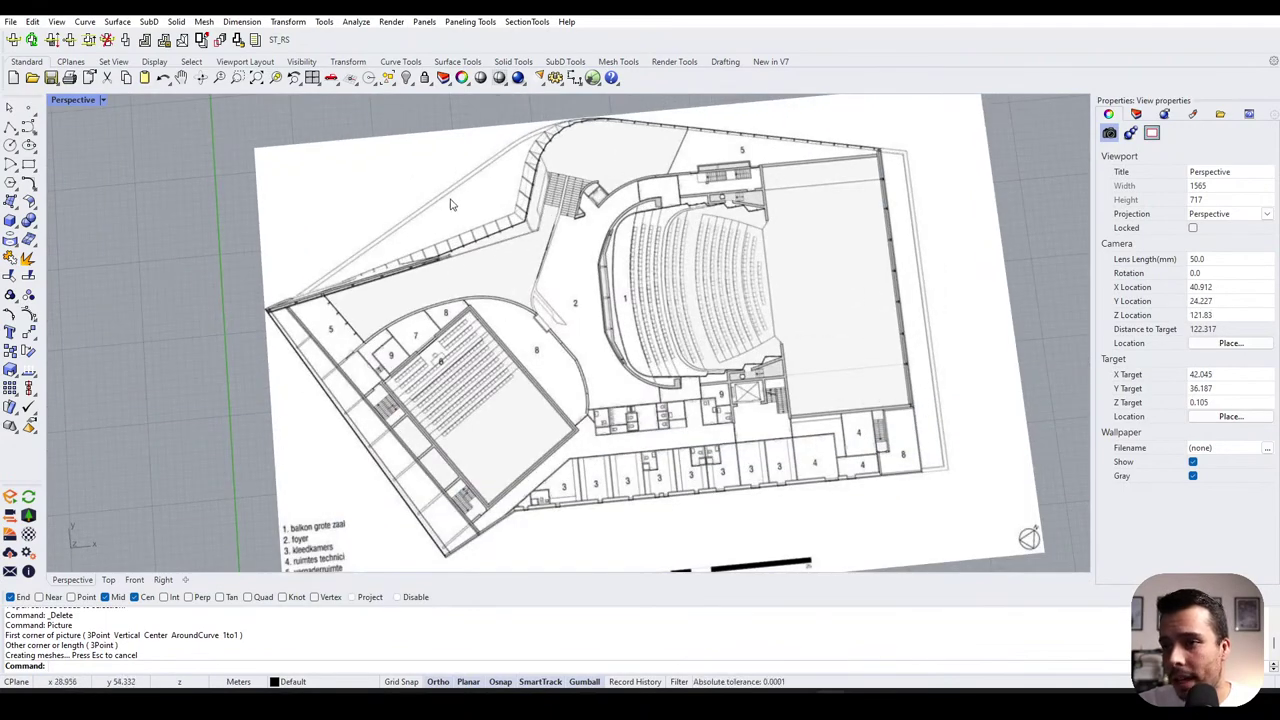
scroll(463, 203, "down", 3)
scroll(557, 276, "up", 3)
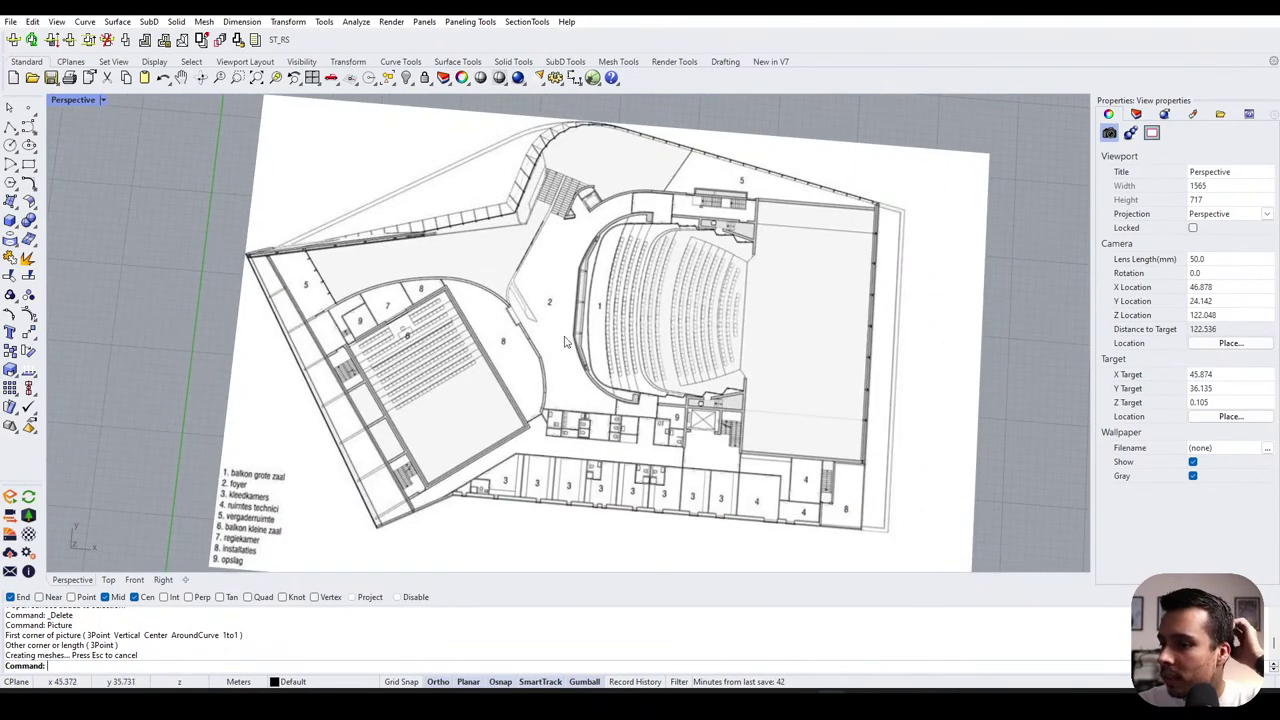
scroll(568, 330, "down", 3)
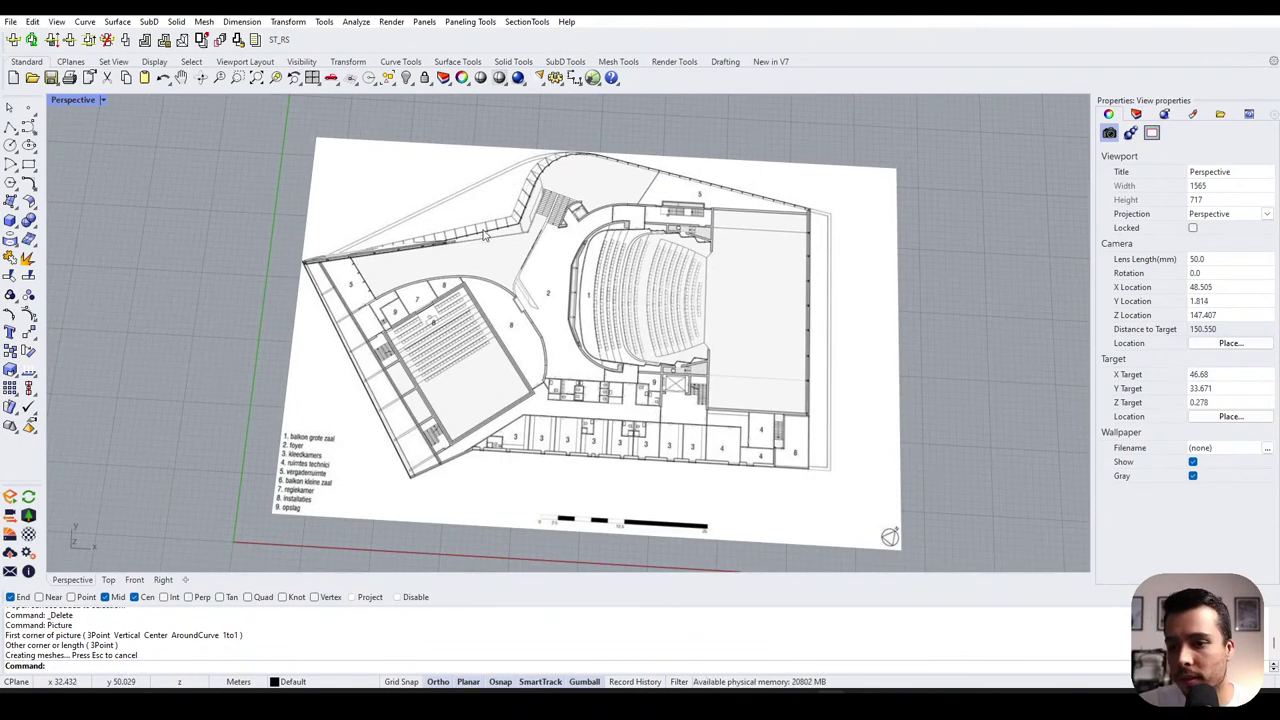
right_click_drag(512, 390, 610, 180)
scroll(420, 330, "down", 2)
left_click(400, 340)
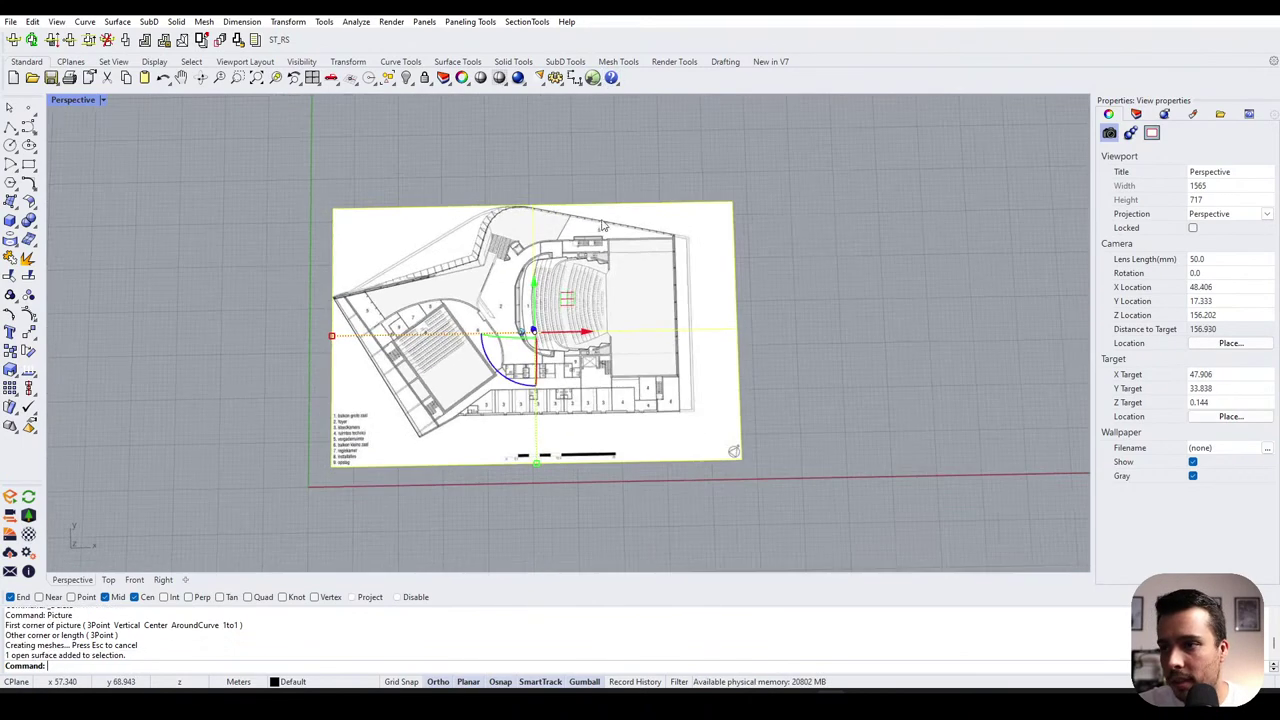
left_click(626, 467)
- Draw a 2.5 m check polyline from the zero mark along the first segment of the floor plan's scale bar
scroll(543, 457, "up", 7)
scroll(540, 461, "up", 1)
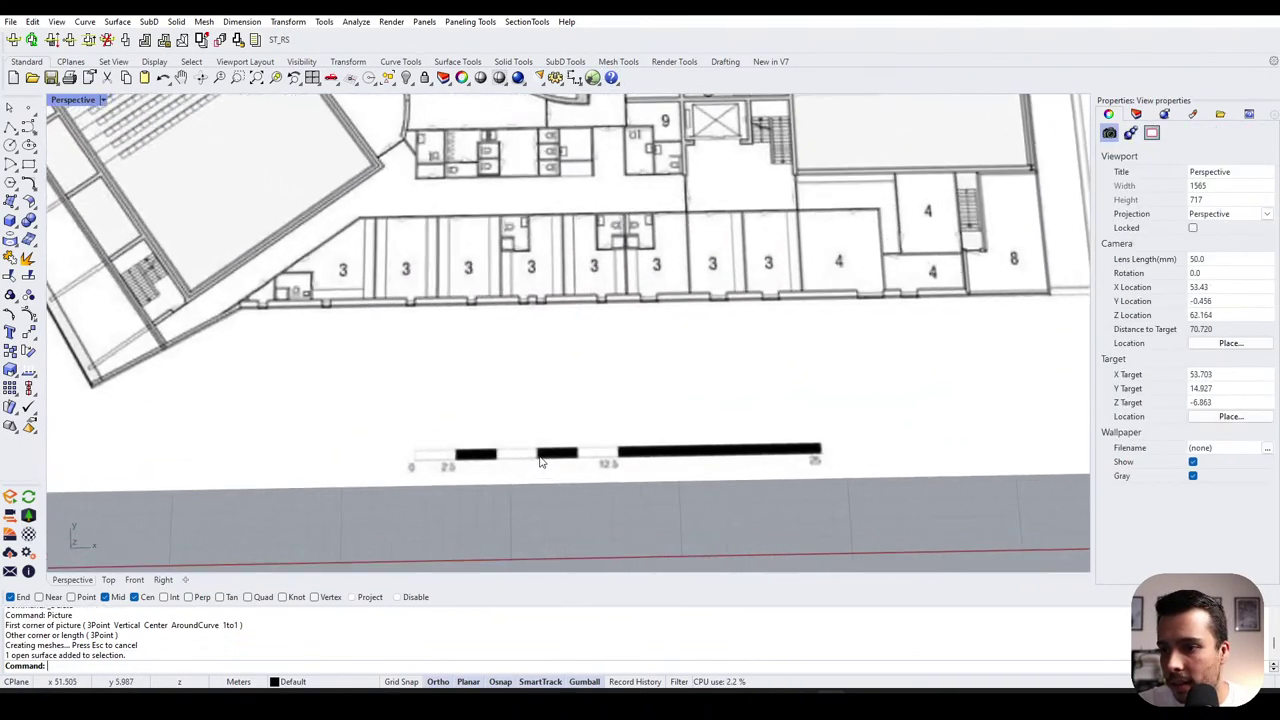
left_click(10, 127)
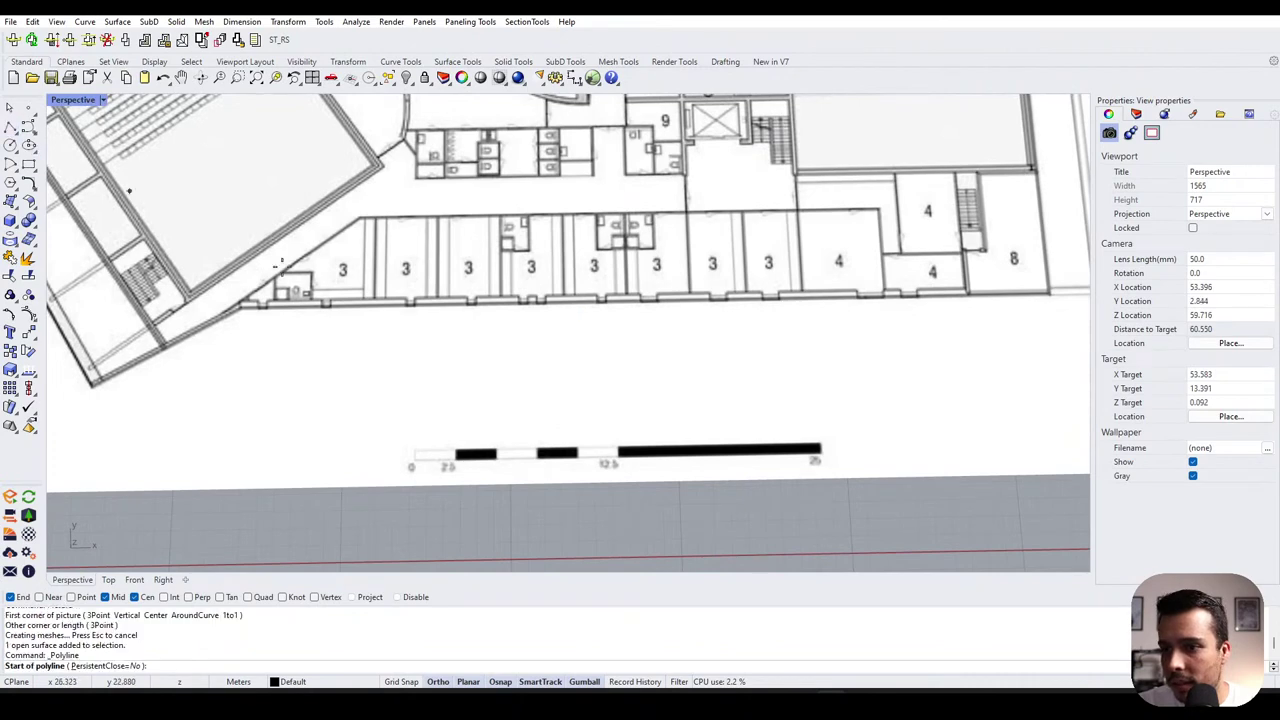
left_click(412, 459)
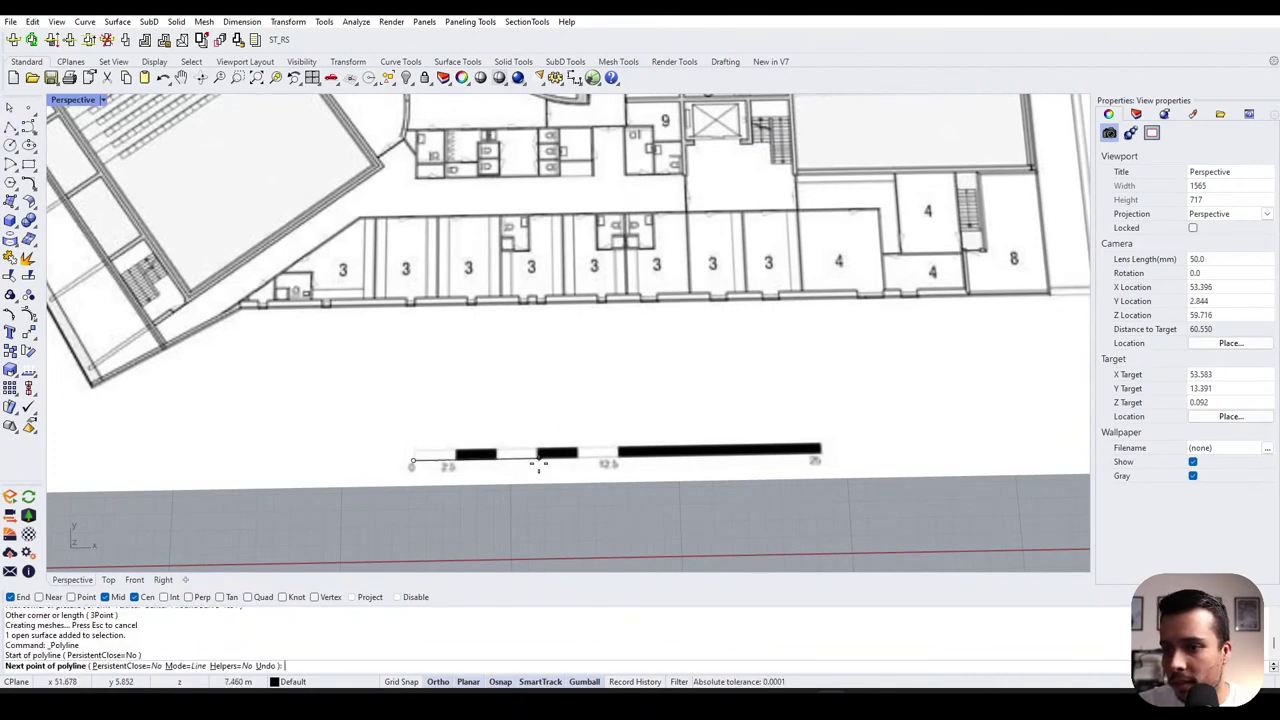
type("2.5")
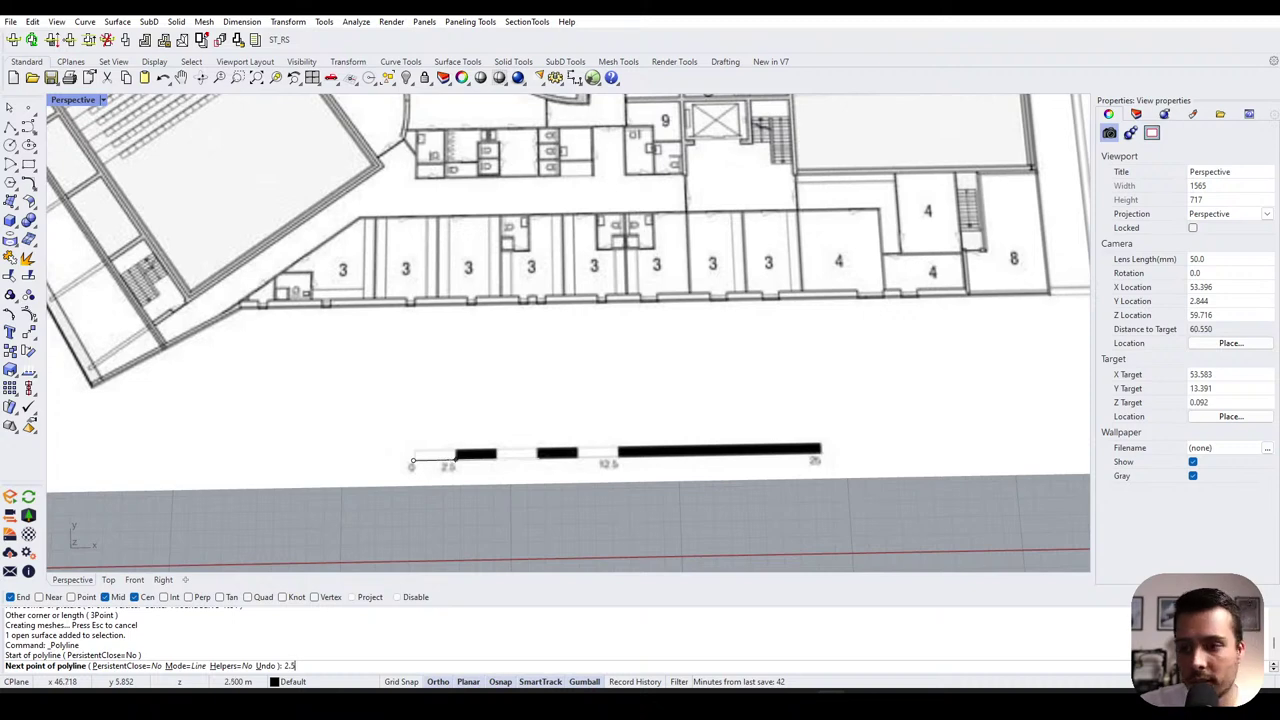
key("Return")
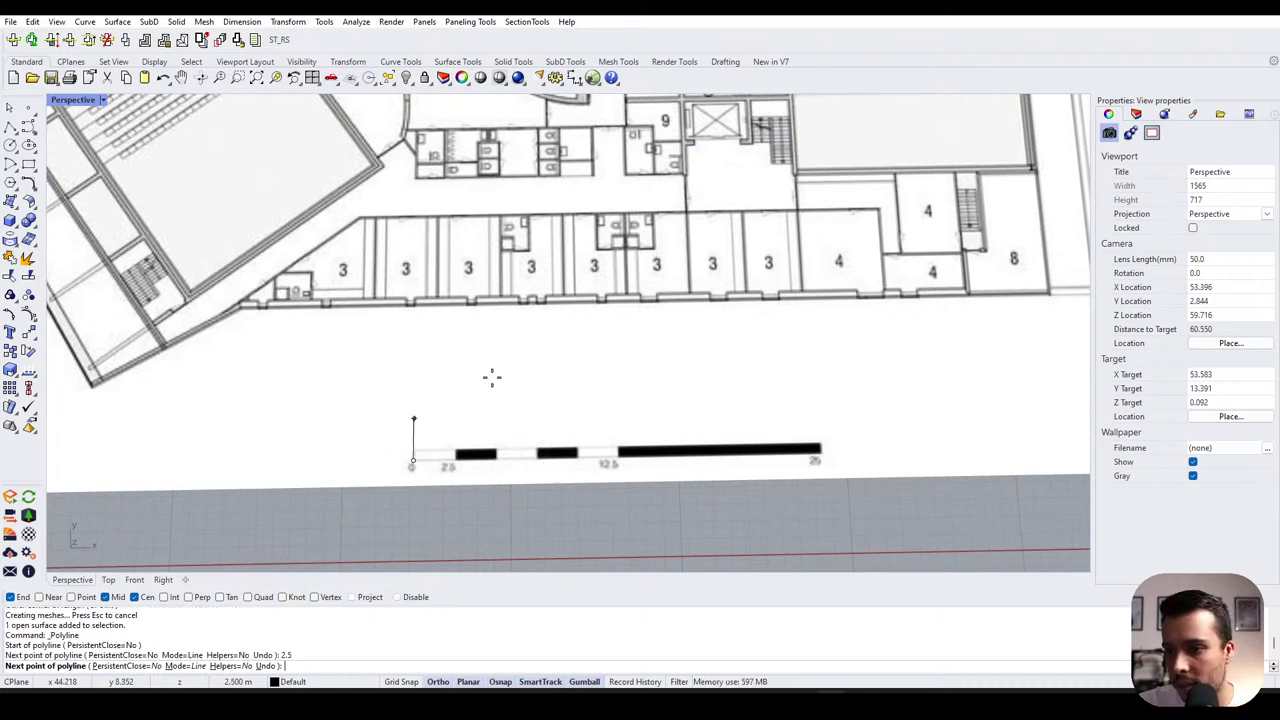
left_click(491, 463)
key("Return")
- Compare the check line's ends with the scale bar's 0 and 2.5 marks, and examine the whole plan around it
scroll(448, 468, "up", 5)
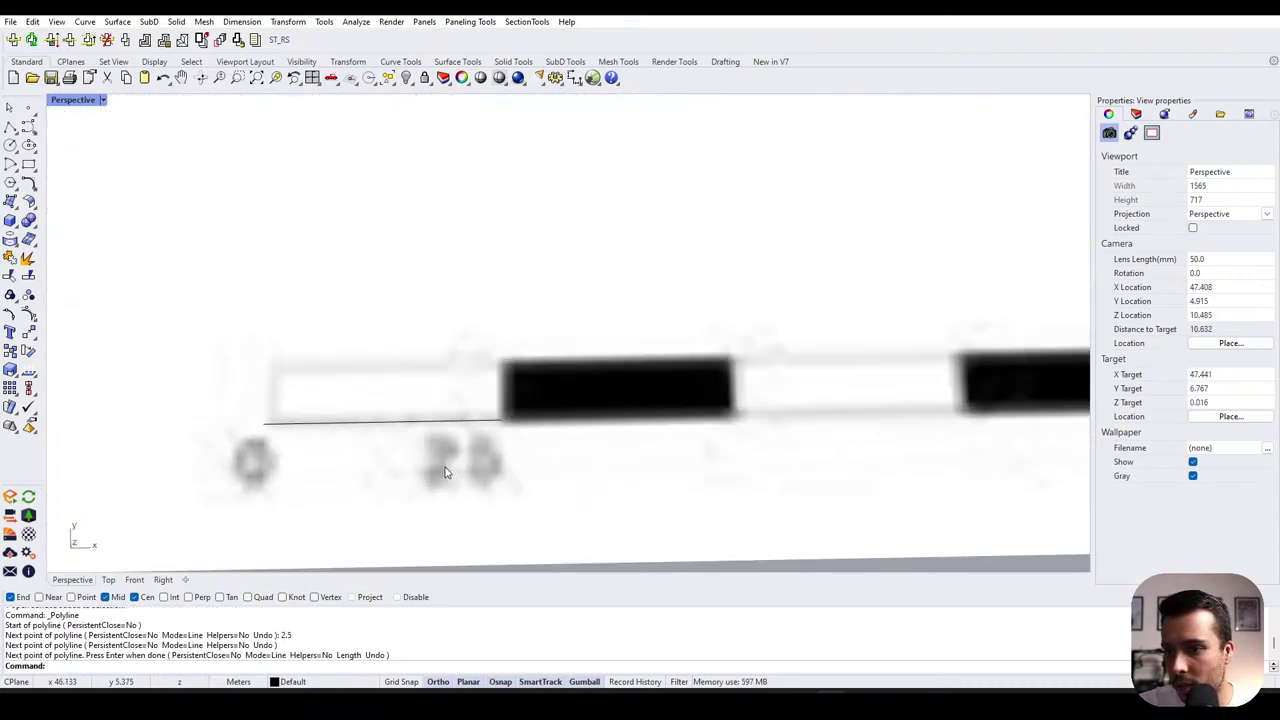
scroll(518, 432, "down", 5)
scroll(510, 405, "up", 5)
scroll(363, 471, "down", 5)
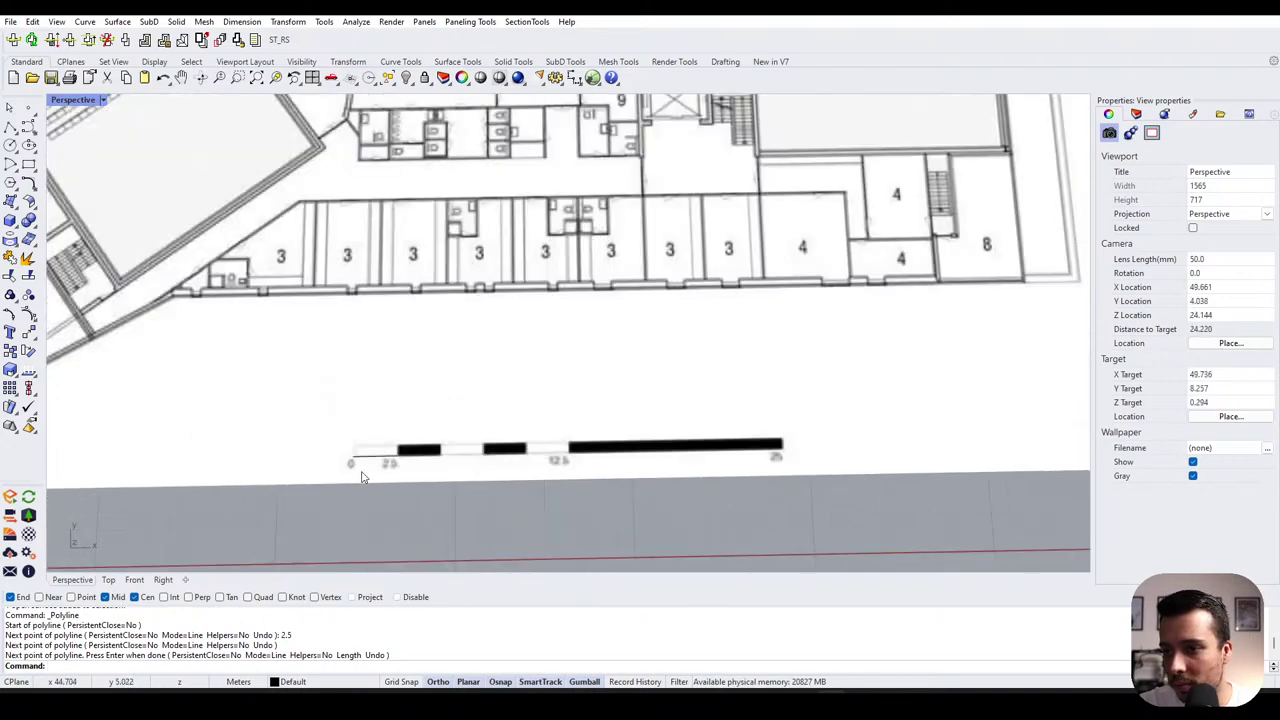
scroll(392, 473, "up", 4)
scroll(295, 433, "up", 2)
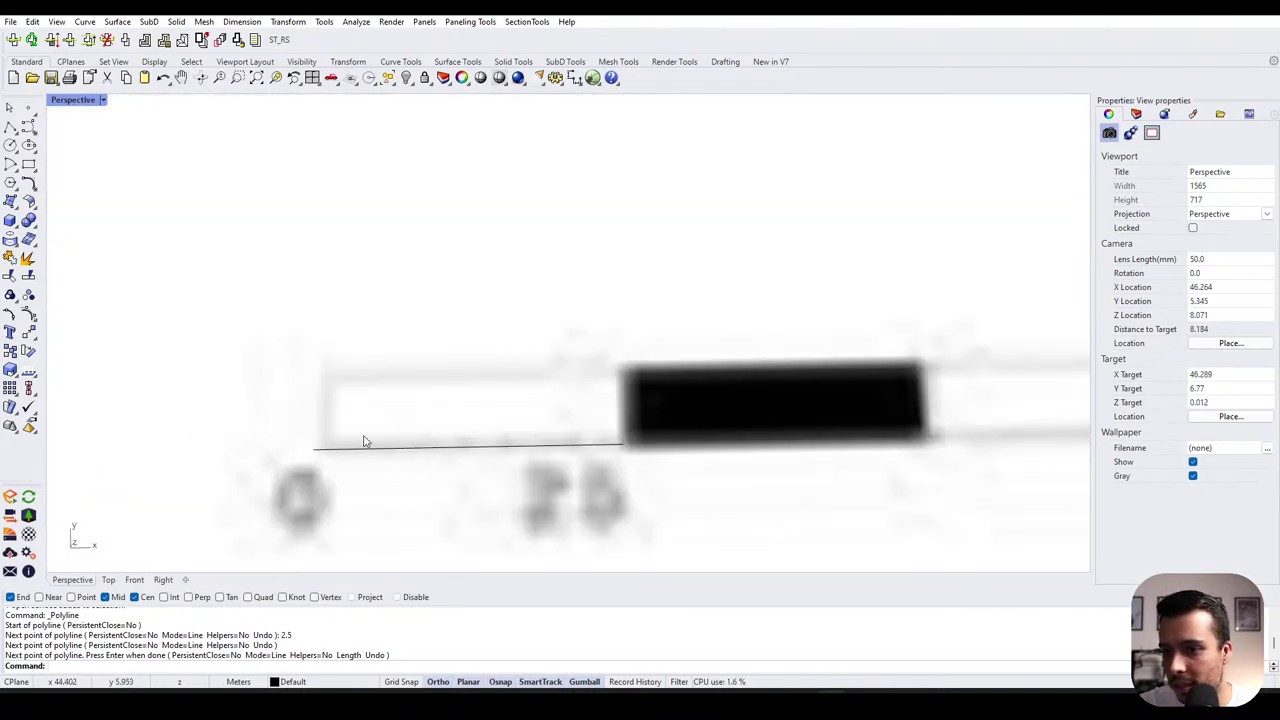
scroll(366, 443, "down", 8)
scroll(507, 438, "down", 3)
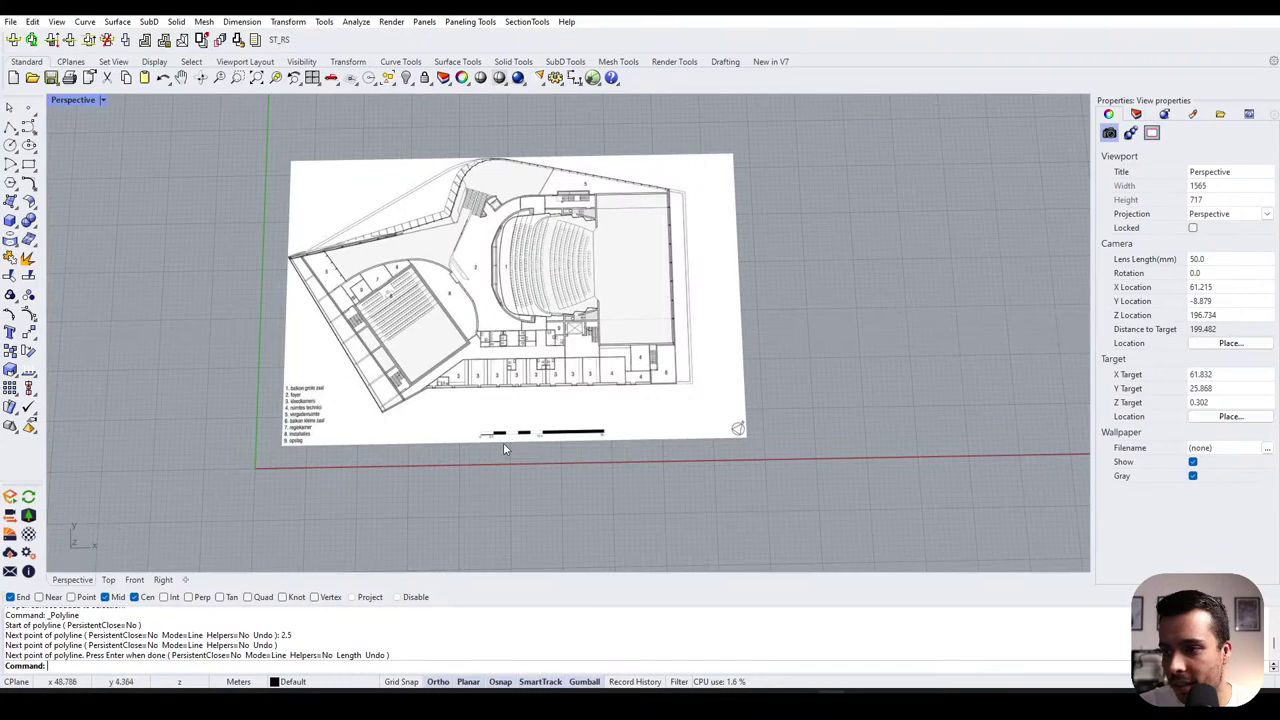
scroll(503, 449, "up", 5)
scroll(468, 422, "down", 6)
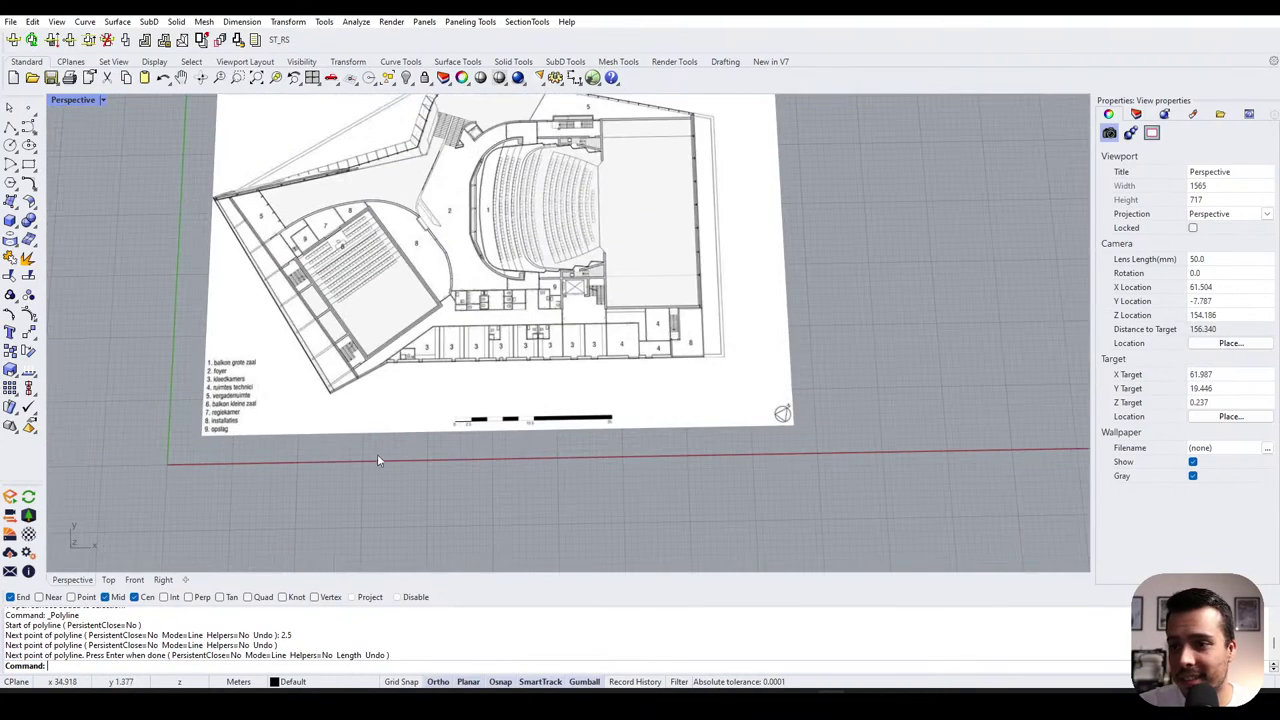
scroll(365, 456, "down", 2)
scroll(361, 454, "up", 4)
scroll(300, 465, "down", 6)
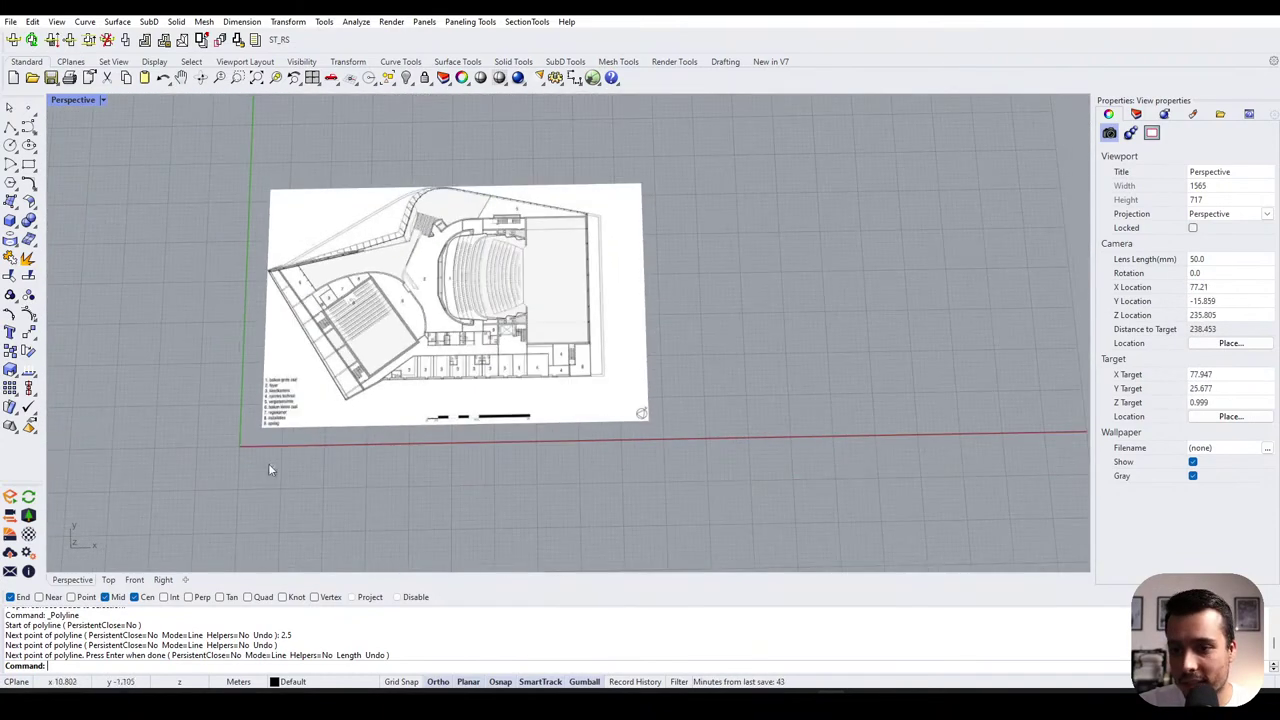
- Measure the distance between the two endpoints of the check line on the scale bar
scroll(432, 440, "up", 5)
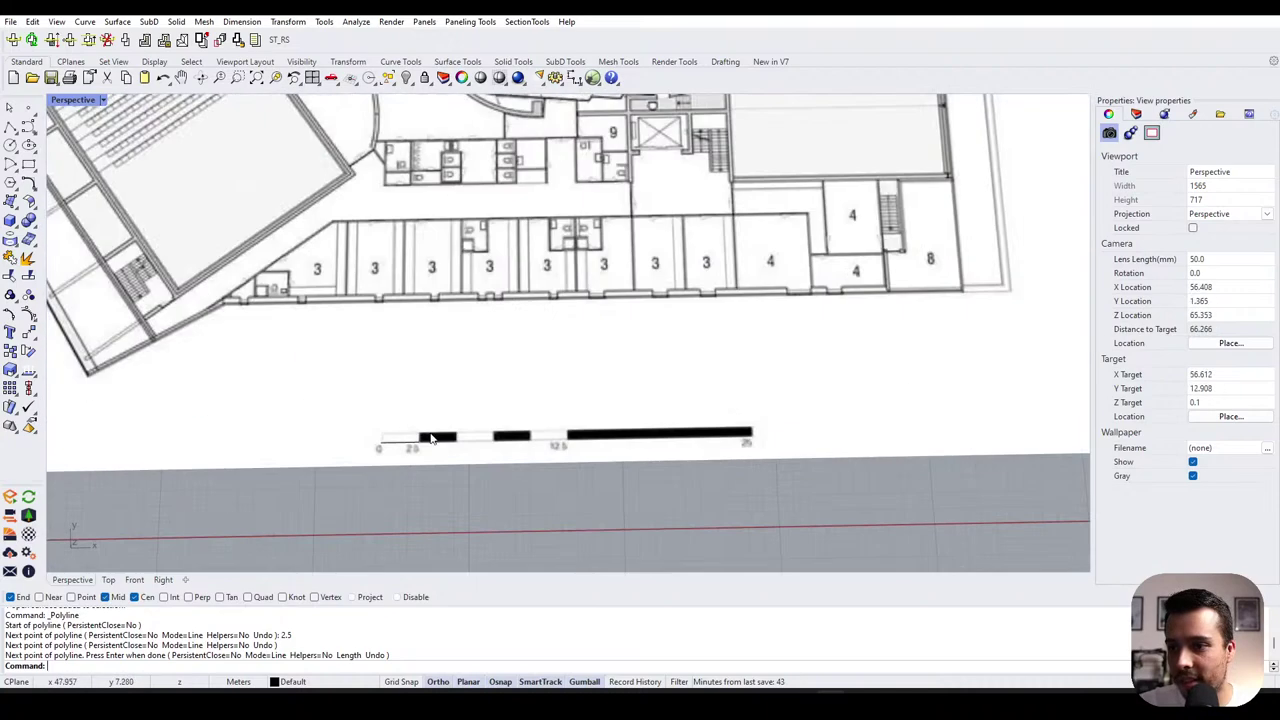
scroll(432, 440, "up", 3)
left_click(408, 447)
type("Distance")
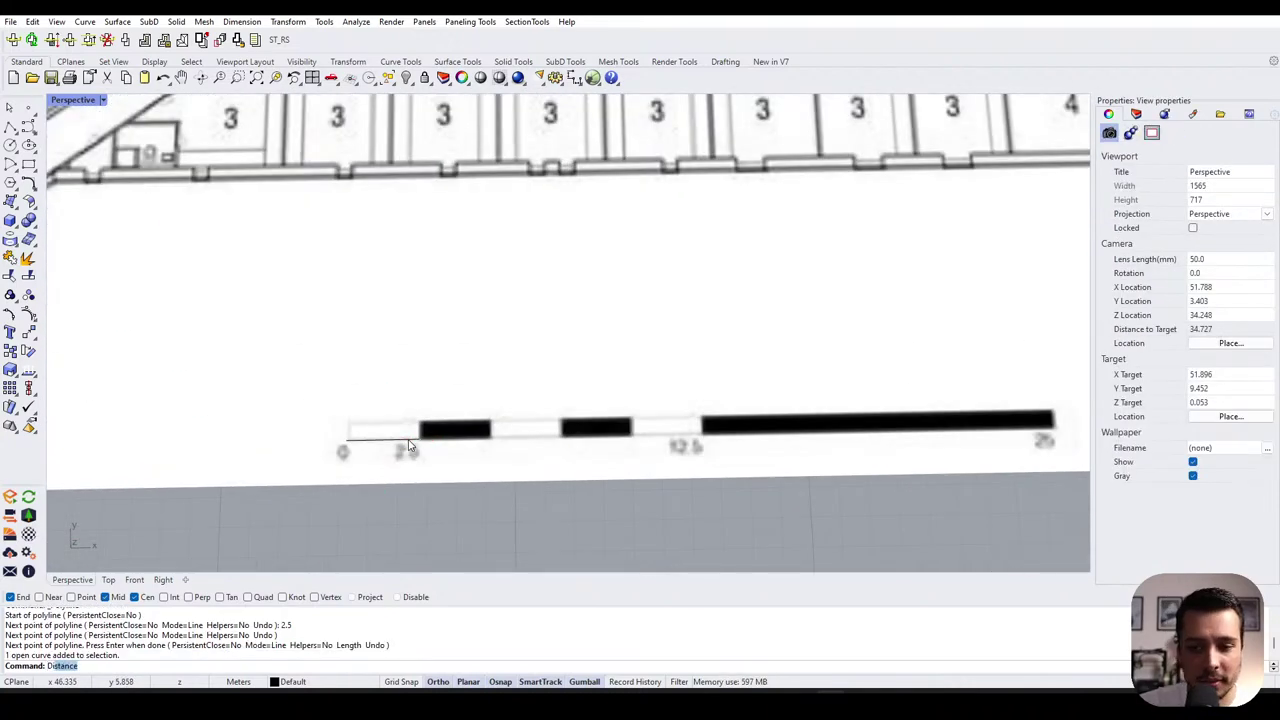
key("Return")
left_click(349, 441)
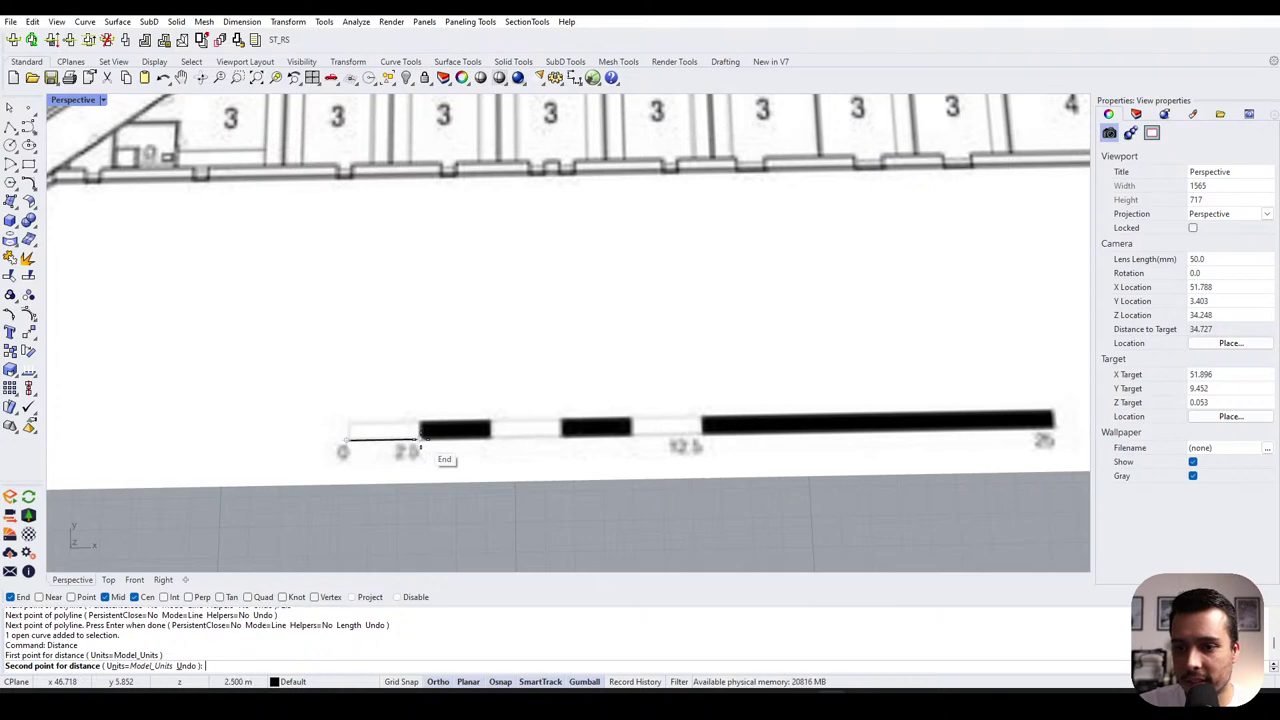
left_click(420, 443)
- Delete the check line from the floor plan's scale bar
scroll(526, 349, "down", 5)
left_click_drag(434, 518, 674, 328)
key("Delete")
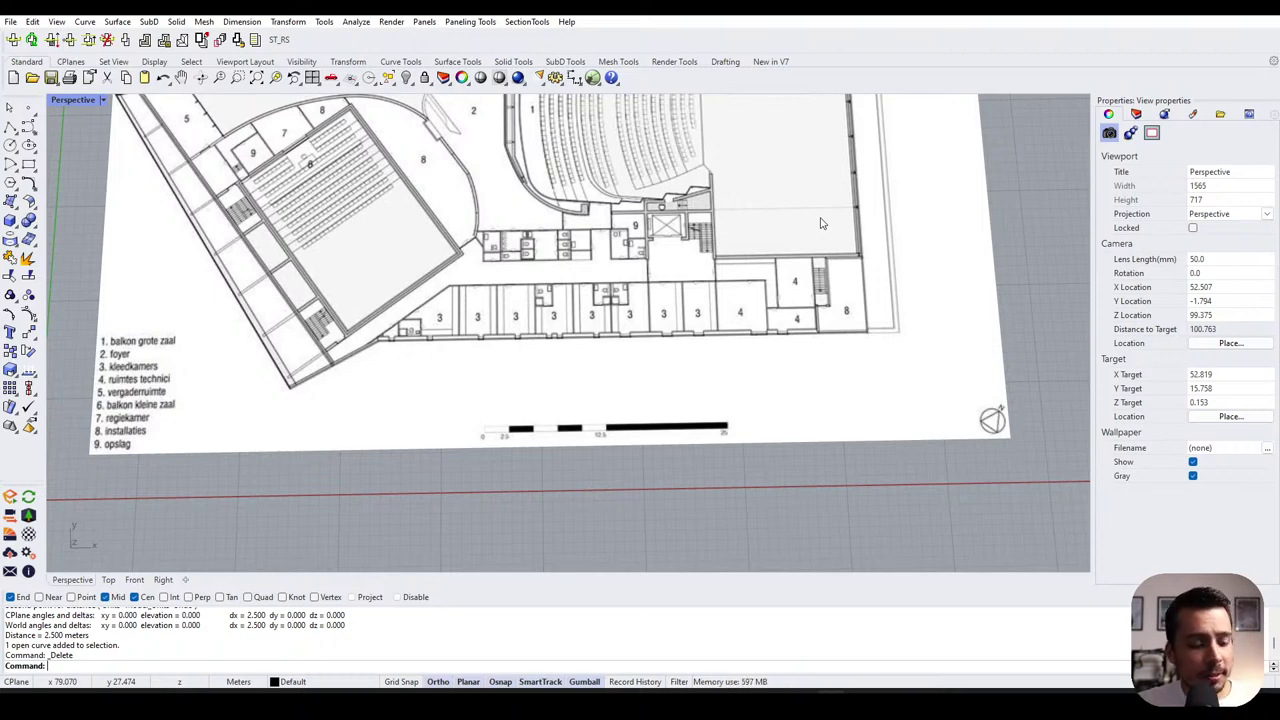
scroll(541, 405, "down", 4)
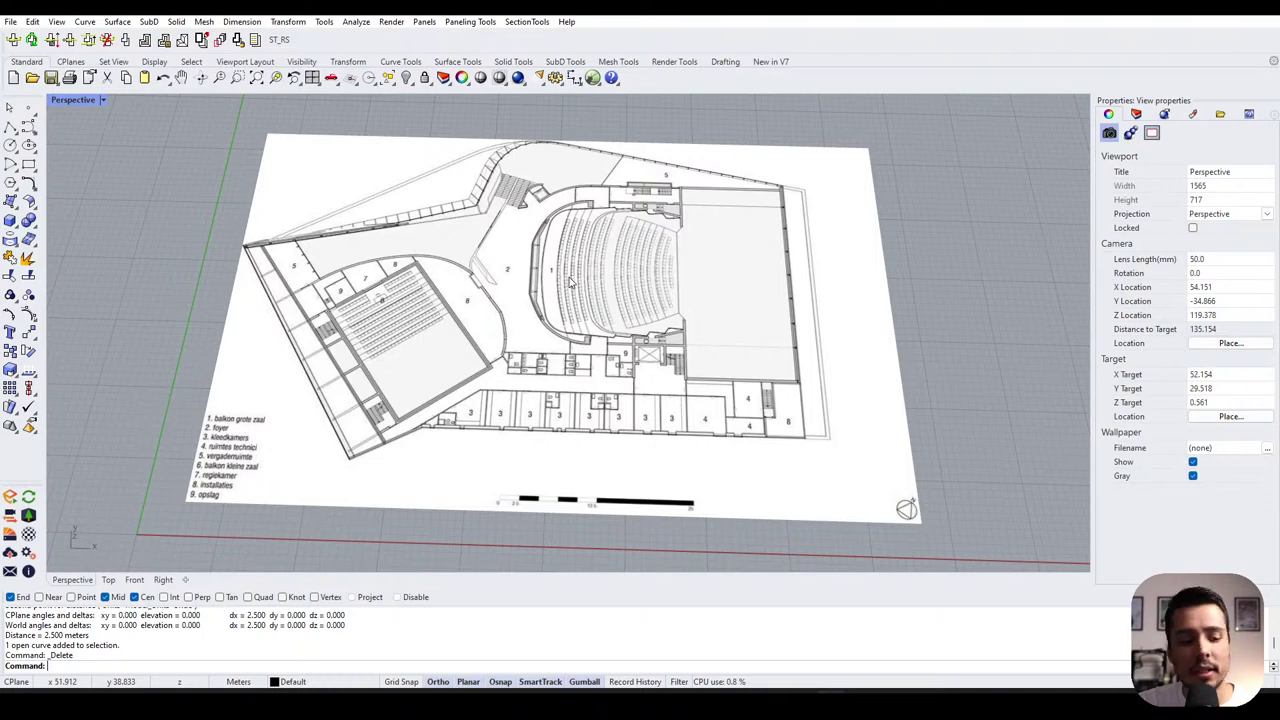
scroll(216, 285, "up", 2)
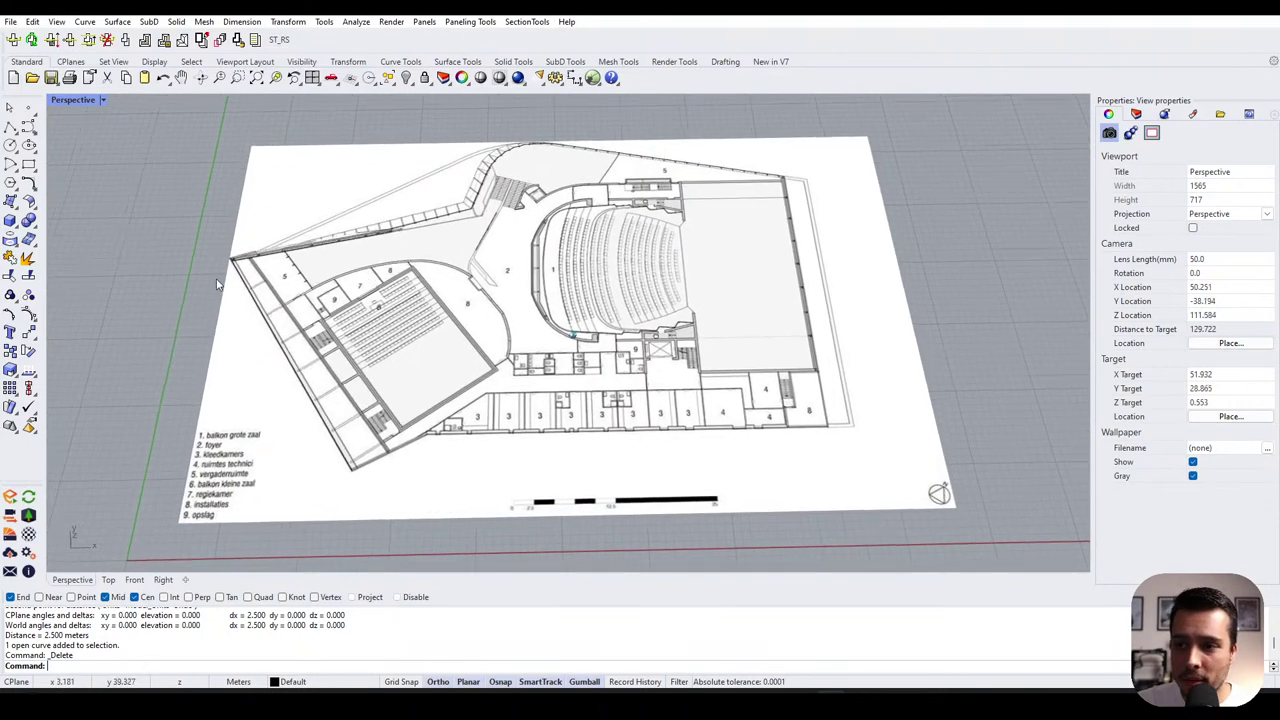
right_click_drag(216, 285, 190, 225)
right_click_drag(144, 288, 166, 290, "shift")
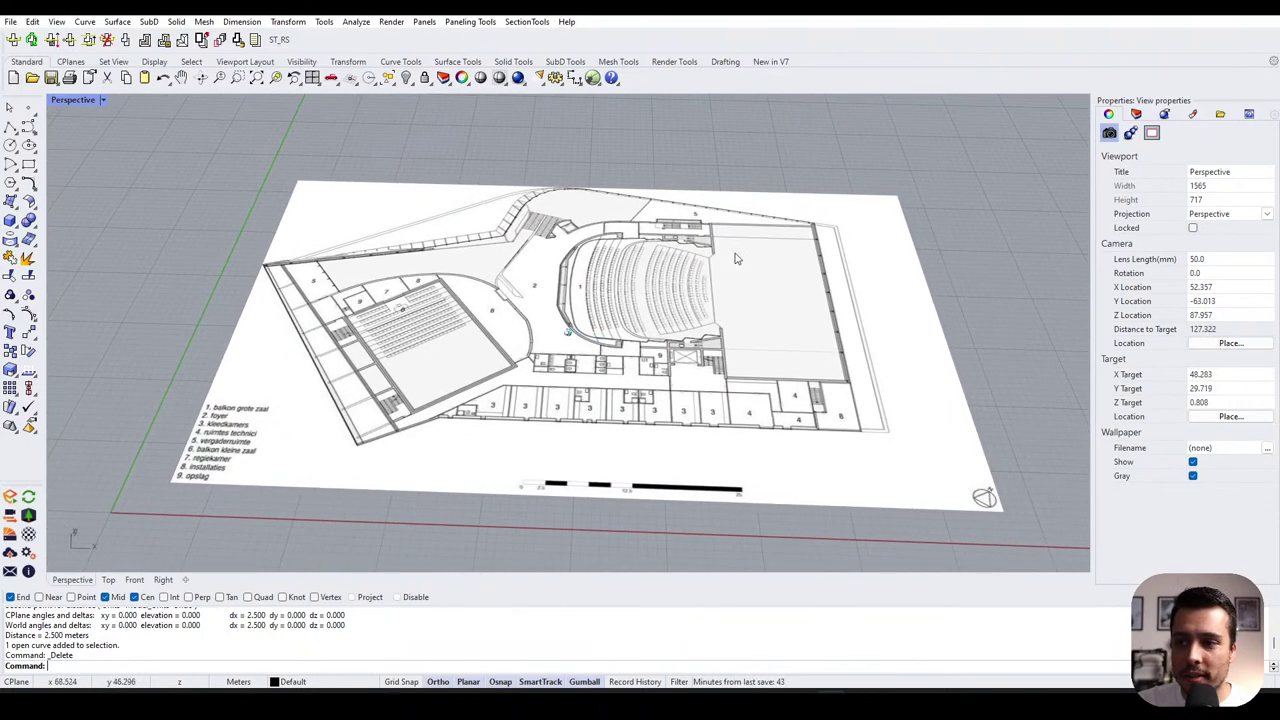
right_click_drag(735, 258, 741, 258, "shift")
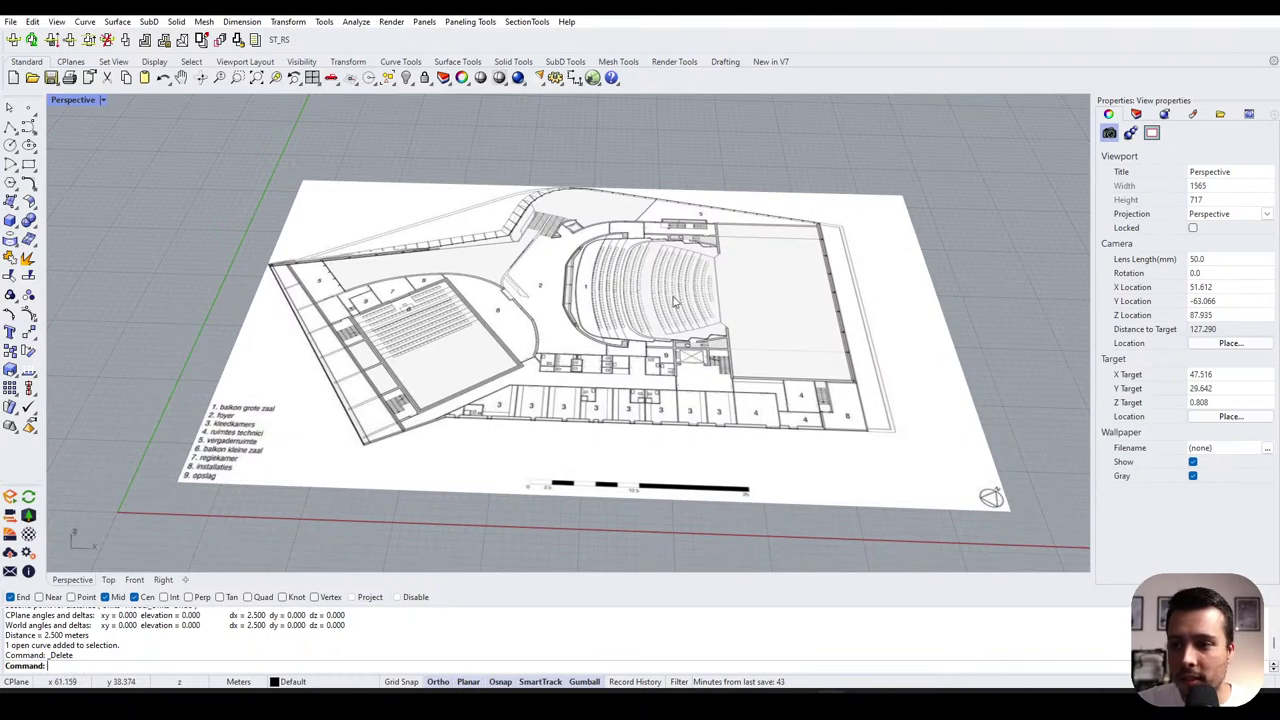
right_click_drag(675, 298, 668, 358)
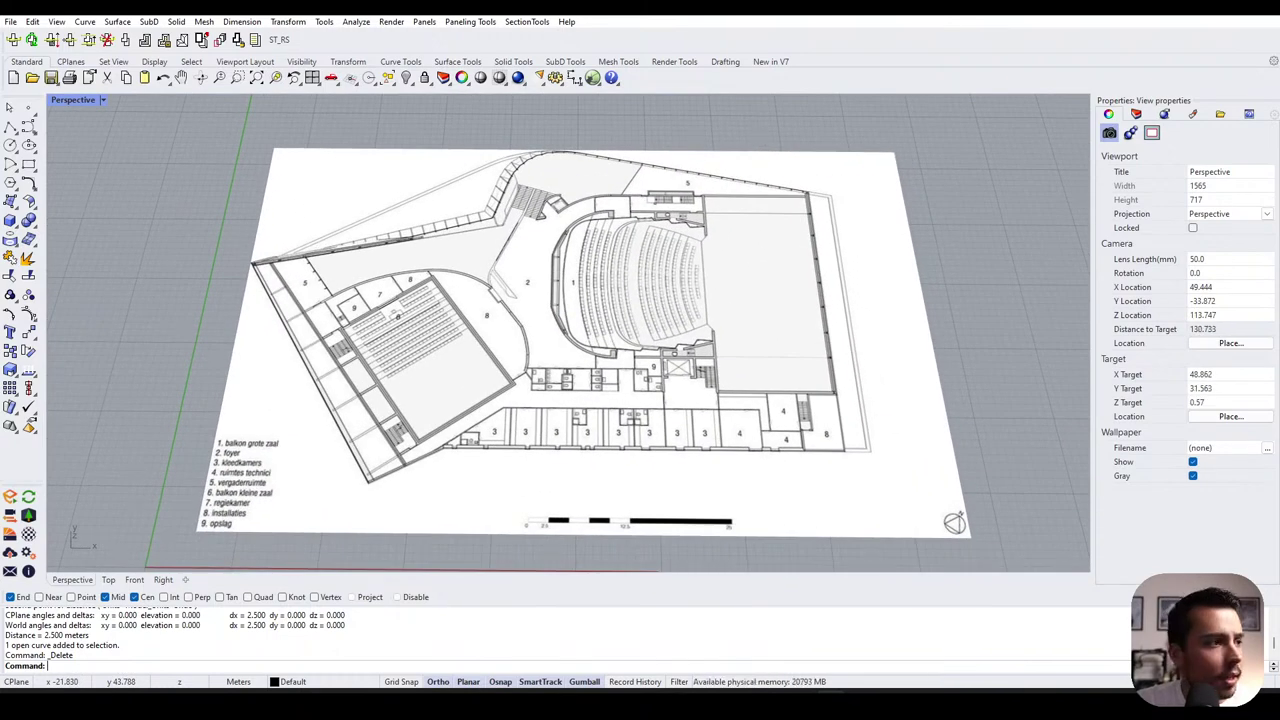
- Switch to the aerial exterior photo of the theatre and shrink its window so part of the floor plan stays uncovered
key("alt+Tab")
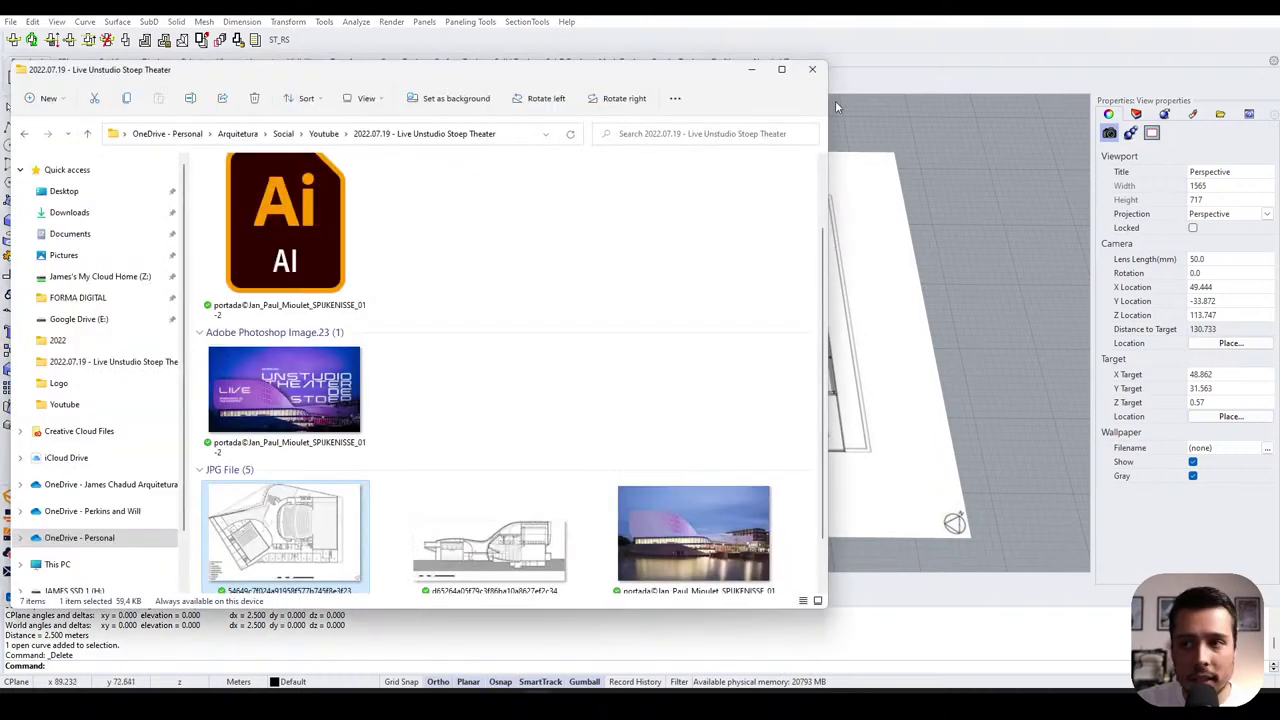
left_click_drag(460, 66, 0, 96)
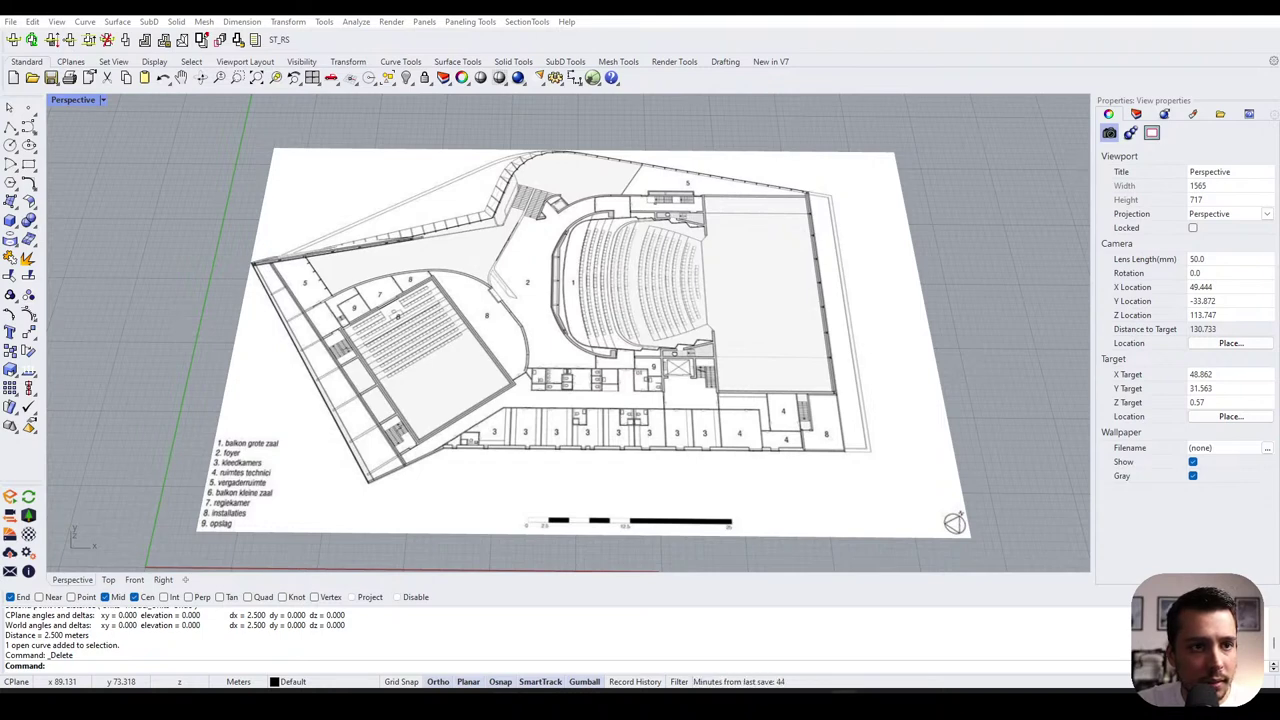
left_click_drag(573, 72, 329, 26)
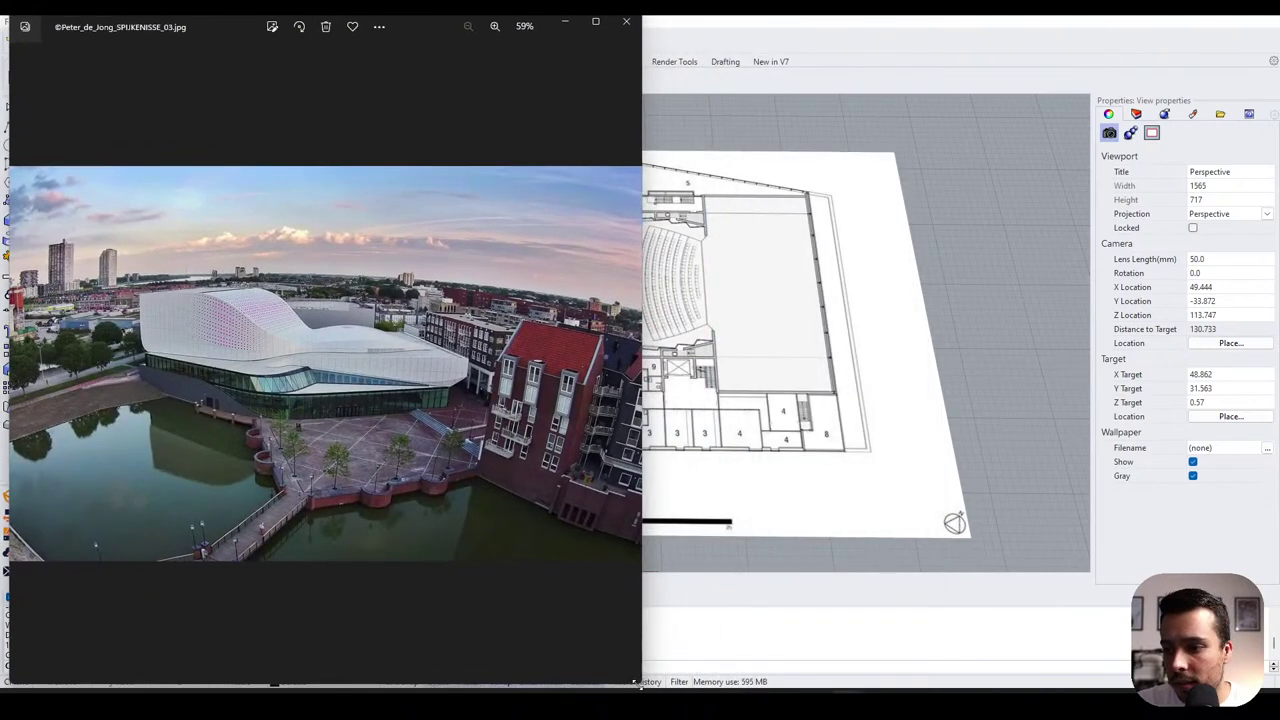
left_click_drag(640, 685, 596, 410)
left_click_drag(391, 20, 387, 45)
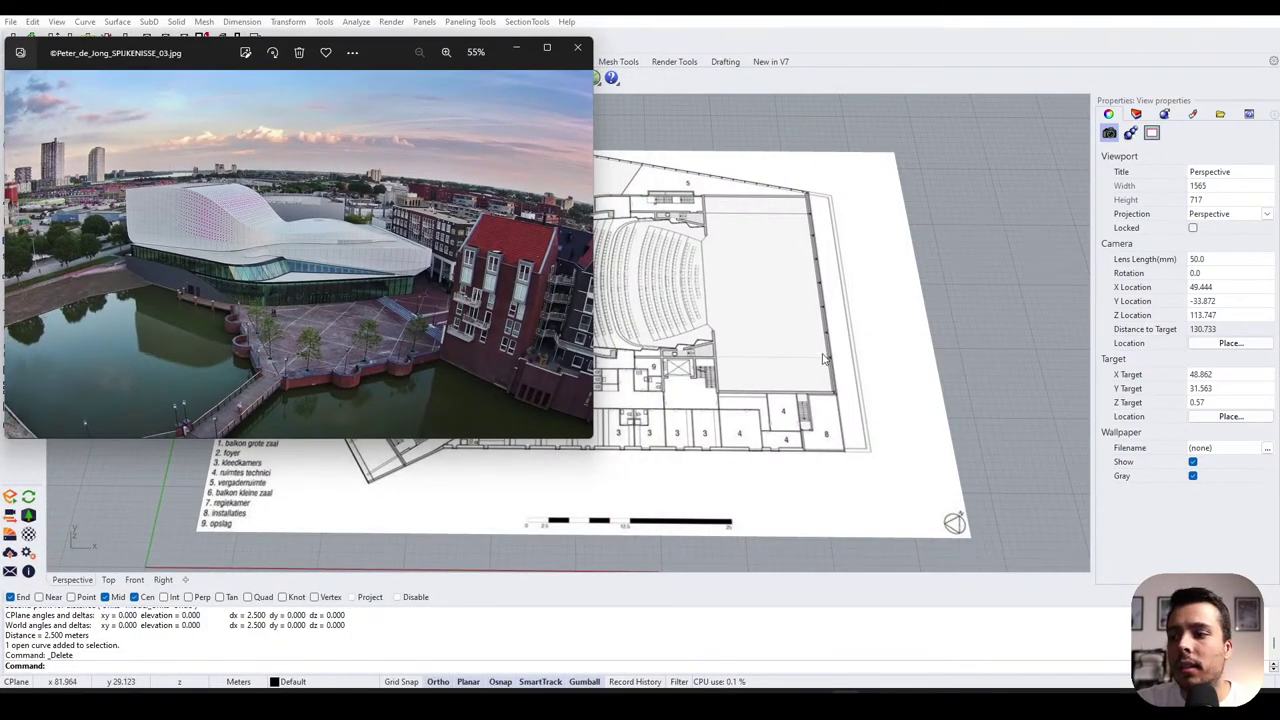
- Turn the floor plan towards the aerial photo's viewing direction and enlarge the photo to 90% on the theatre
right_click_drag(733, 397, 822, 402)
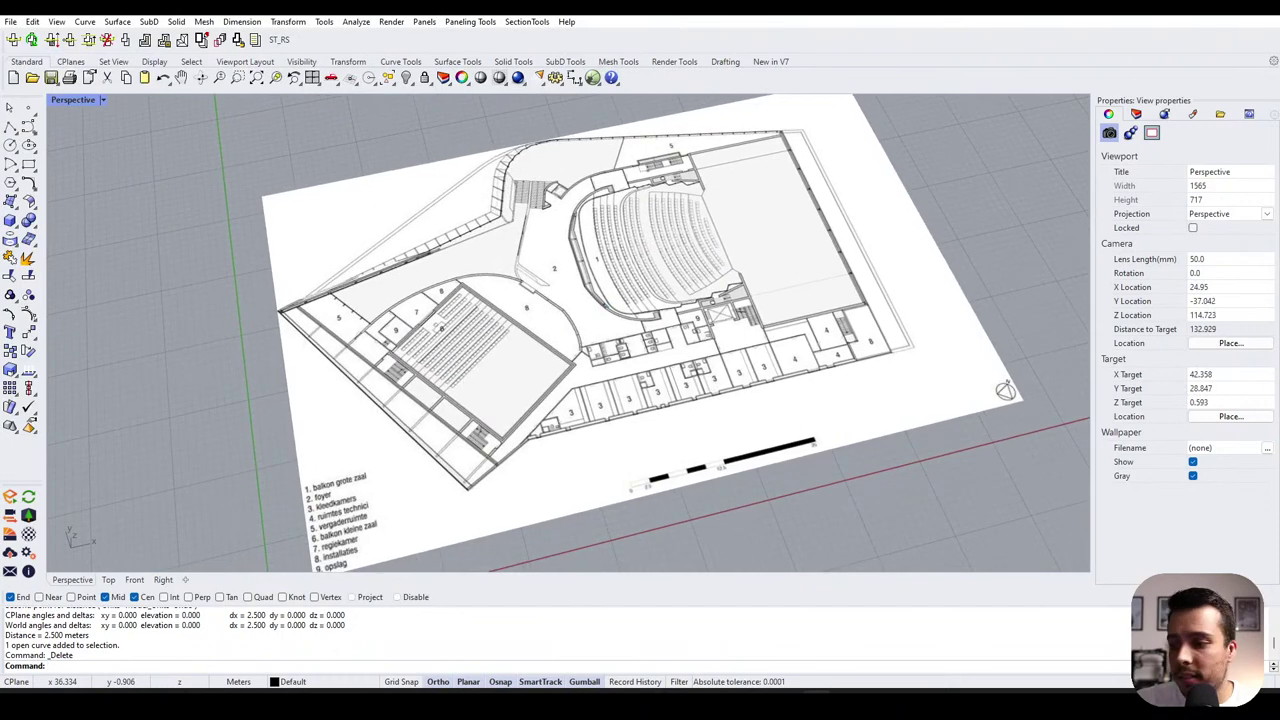
key("alt+Tab")
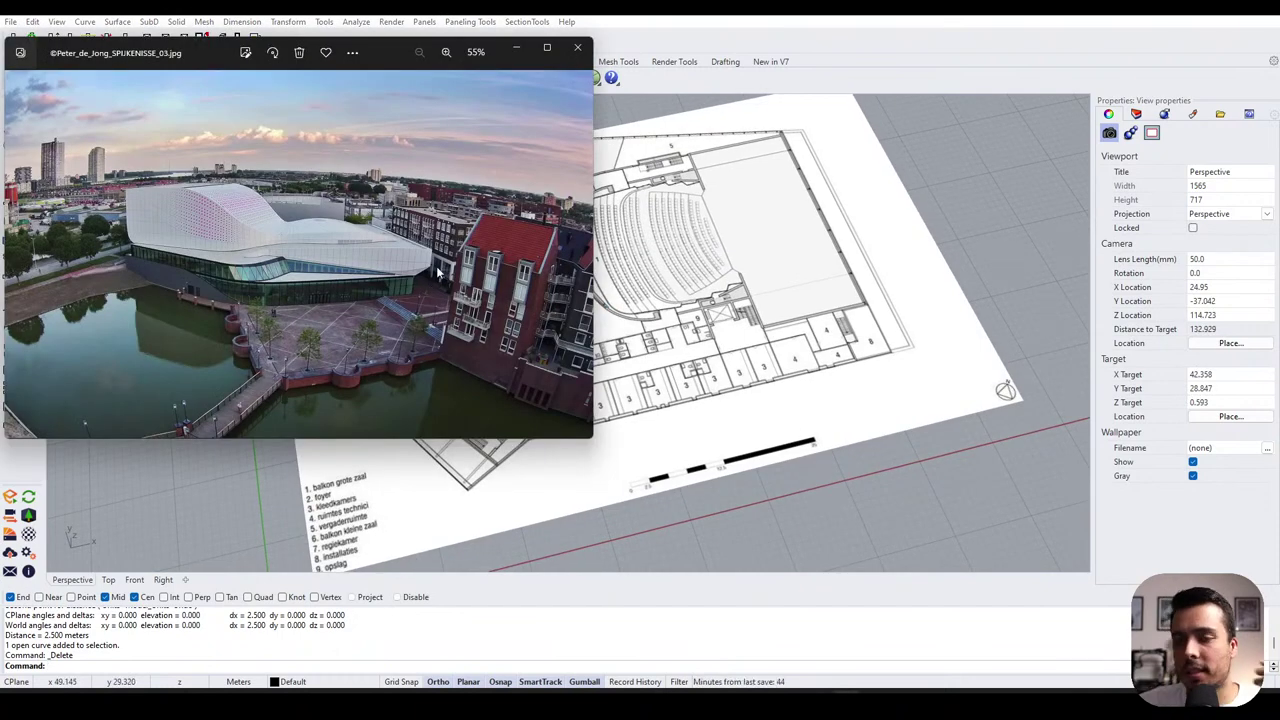
double_click(275, 250)
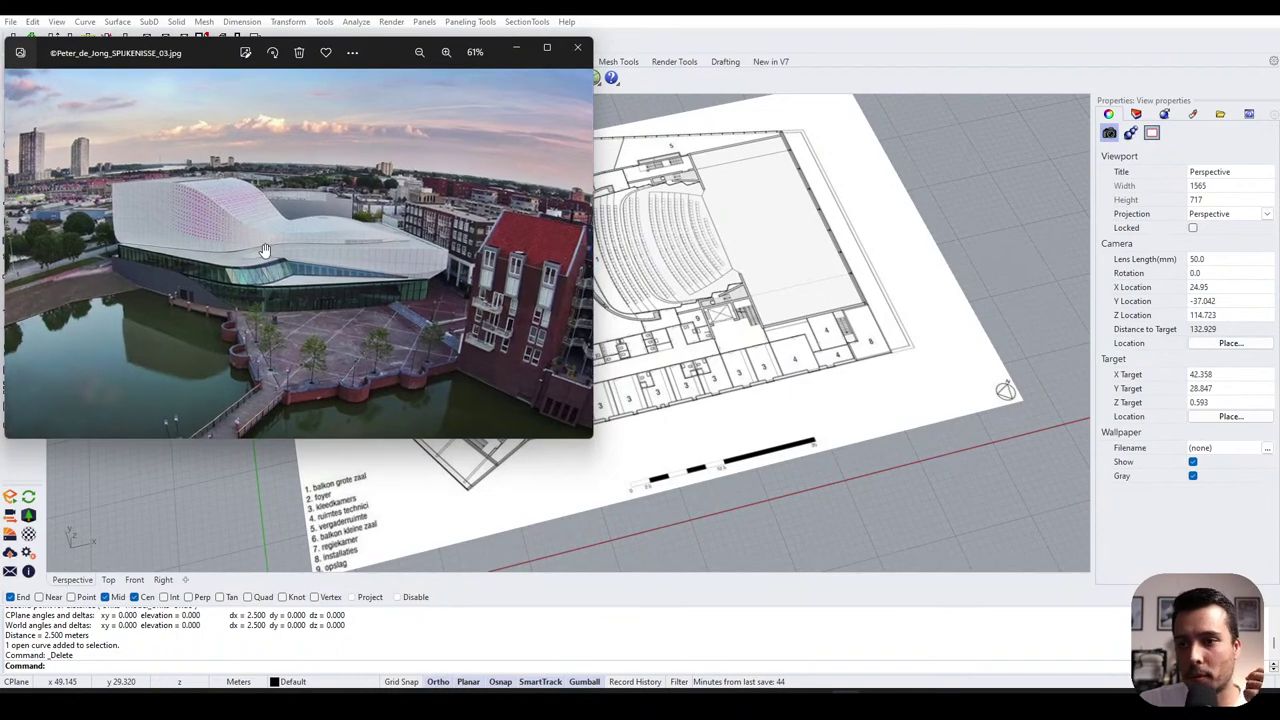
scroll(267, 258, "down", 1)
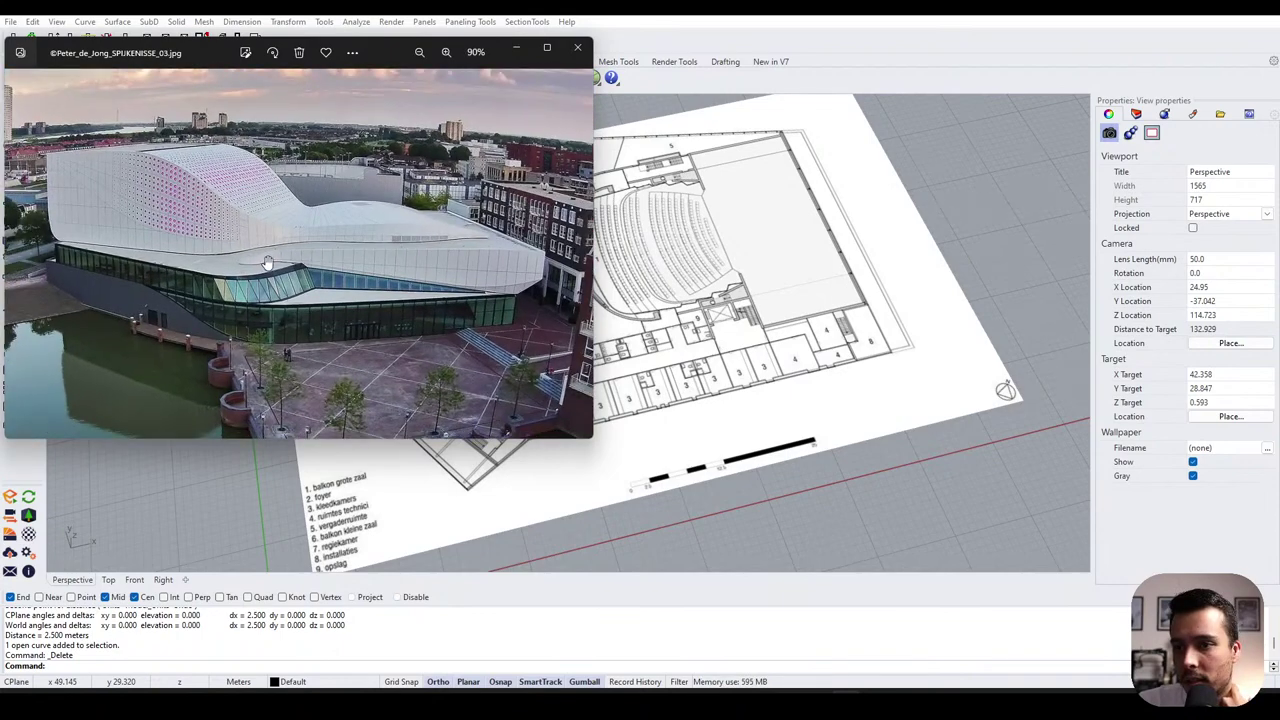
- Shrink the photo window and resize the Rhino window to full screen height beside it, widened to partly overlap the photo
left_click_drag(391, 54, 386, 46)
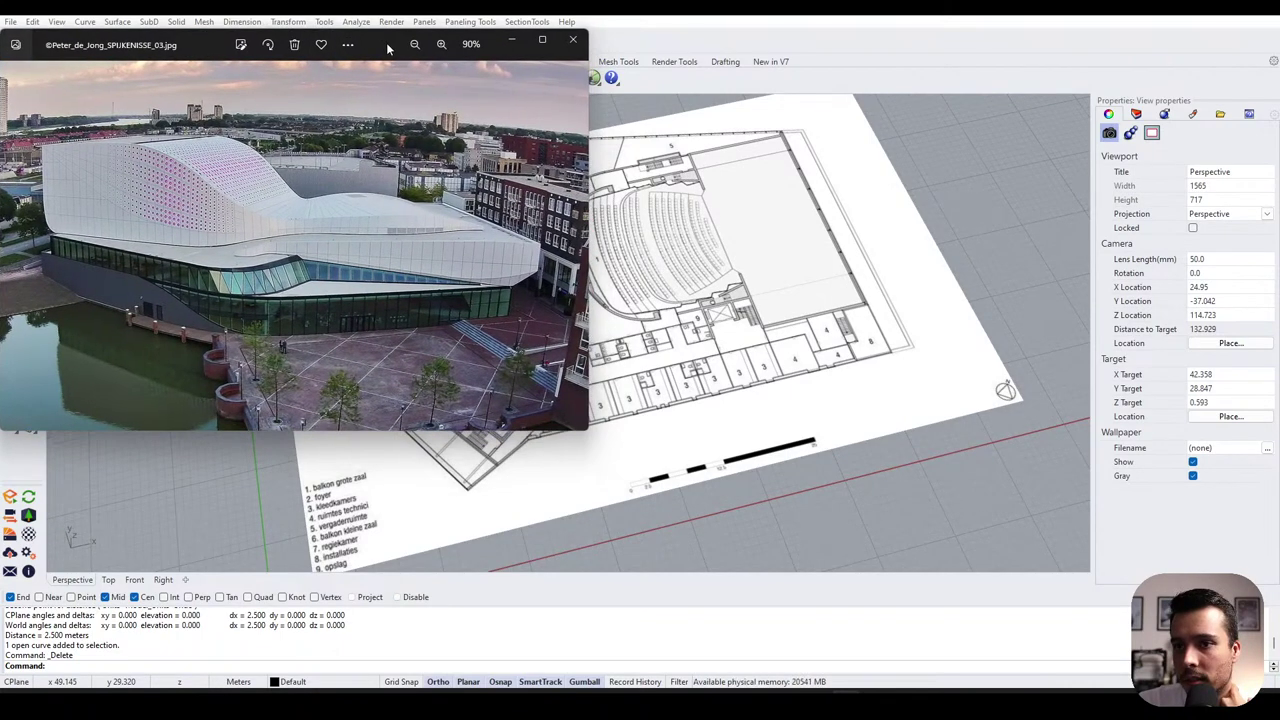
left_click_drag(588, 434, 494, 383)
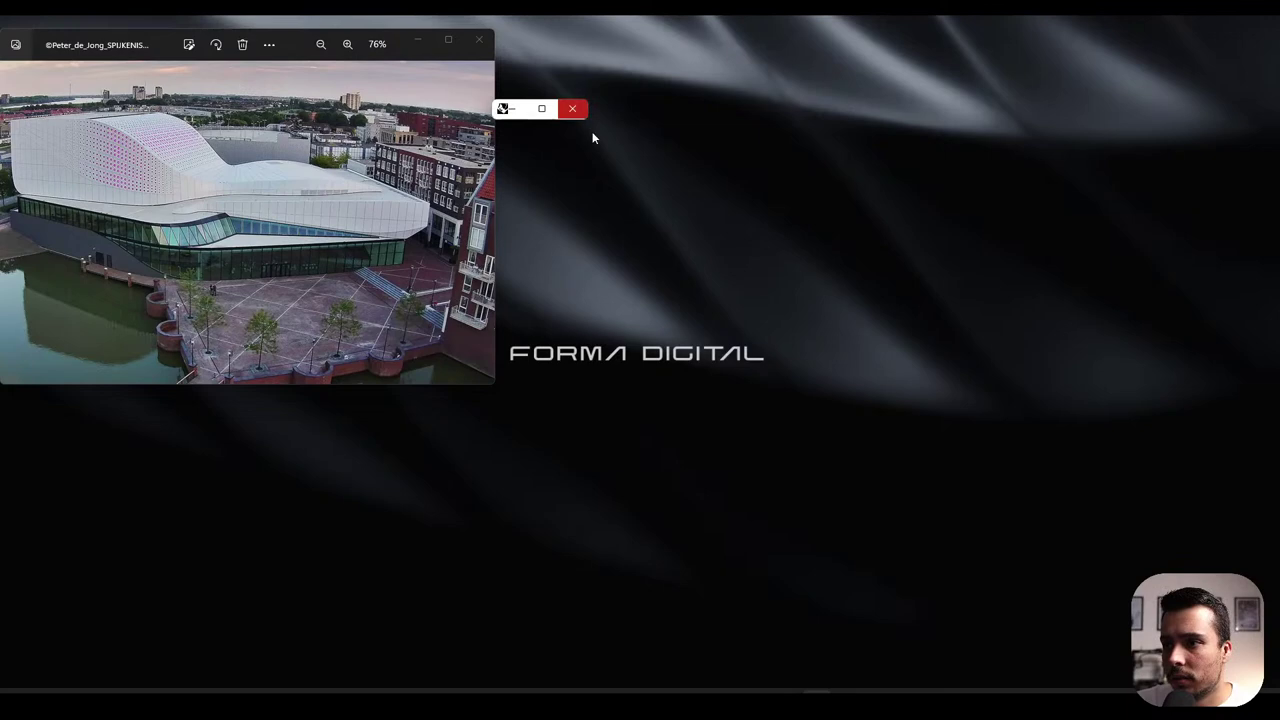
left_click_drag(585, 119, 1268, 676)
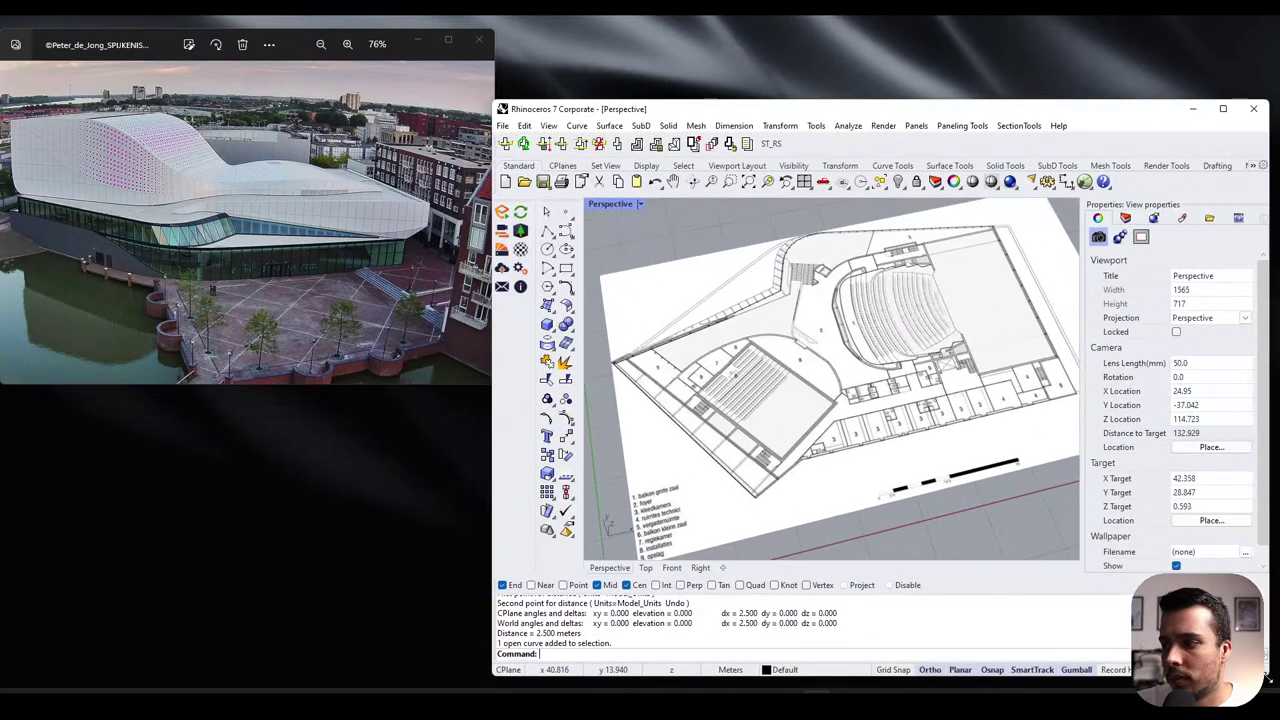
double_click(1167, 101)
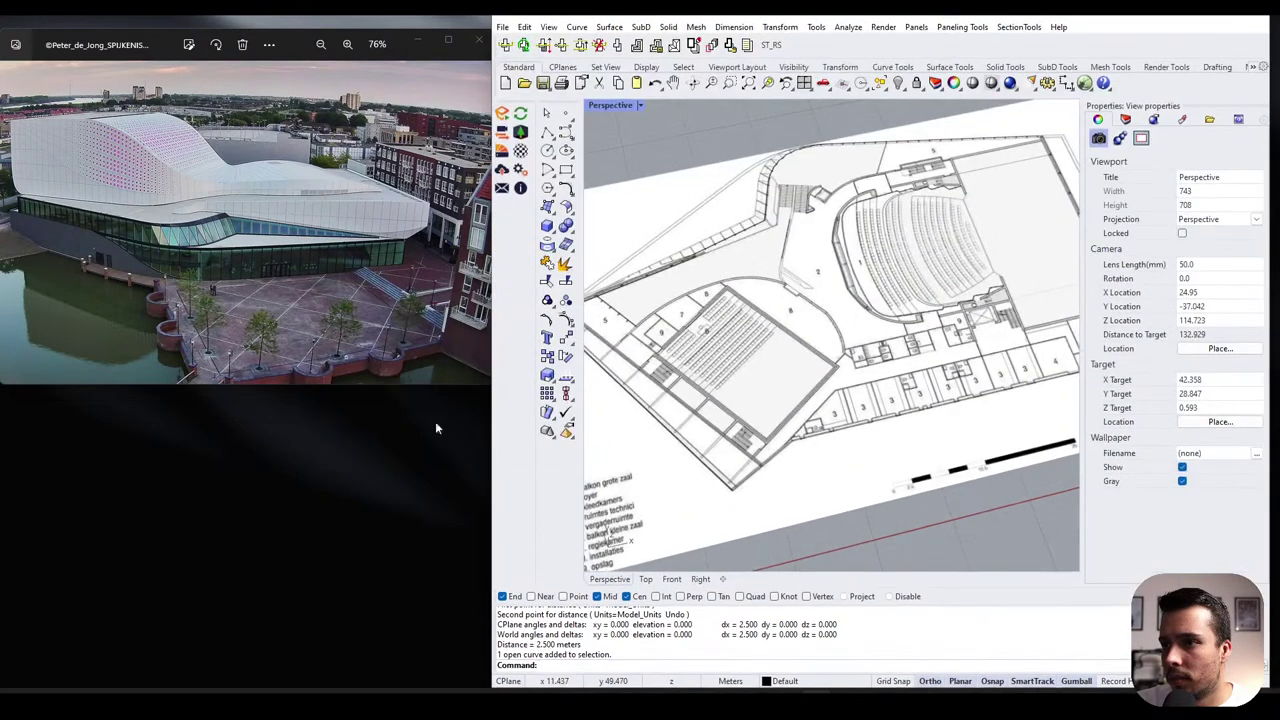
left_click_drag(489, 437, 350, 437)
left_click(270, 305)
- Bring the aerial photo in front of the Rhino window and reduce its window size
right_click_drag(843, 318, 868, 301)
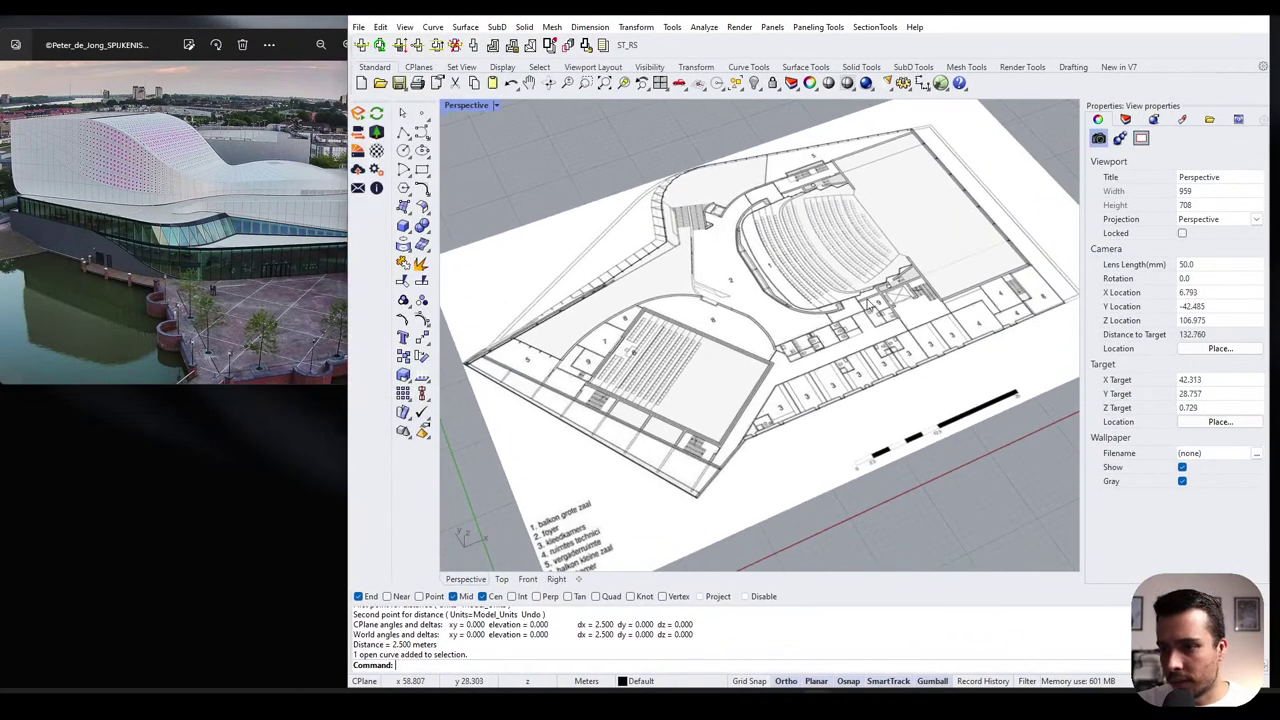
left_click(292, 32)
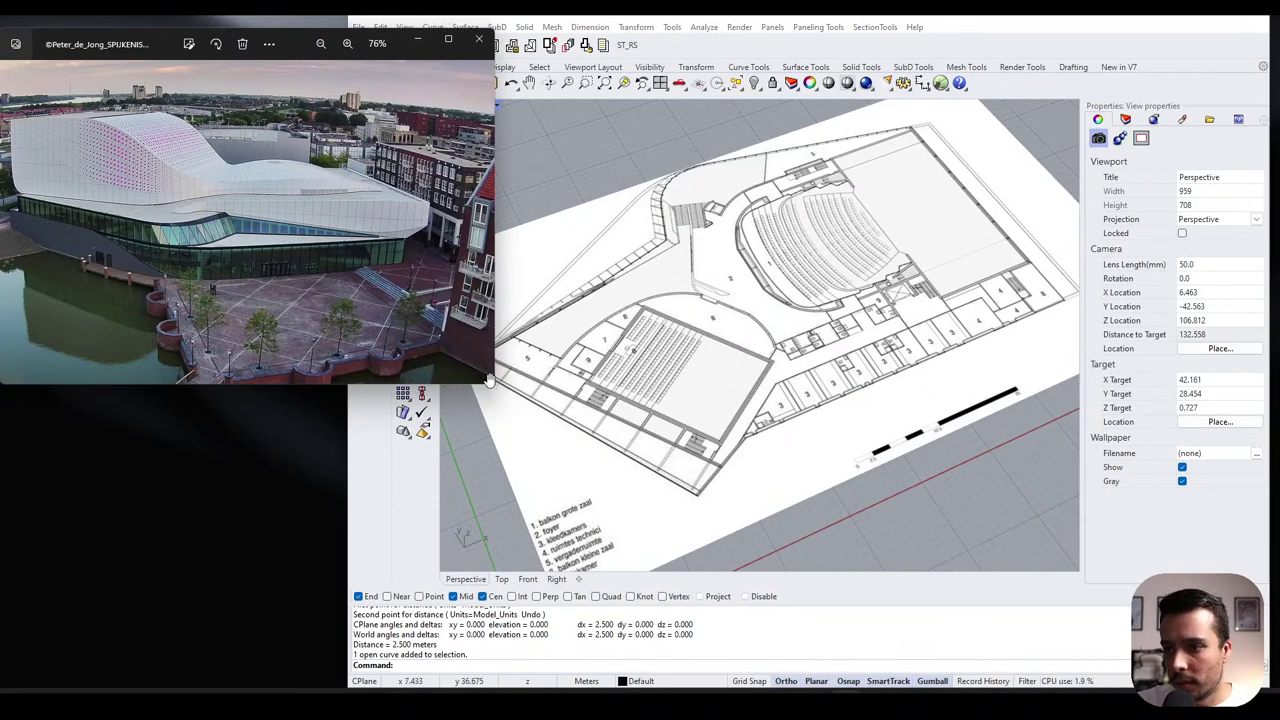
left_click_drag(497, 28, 483, 89)
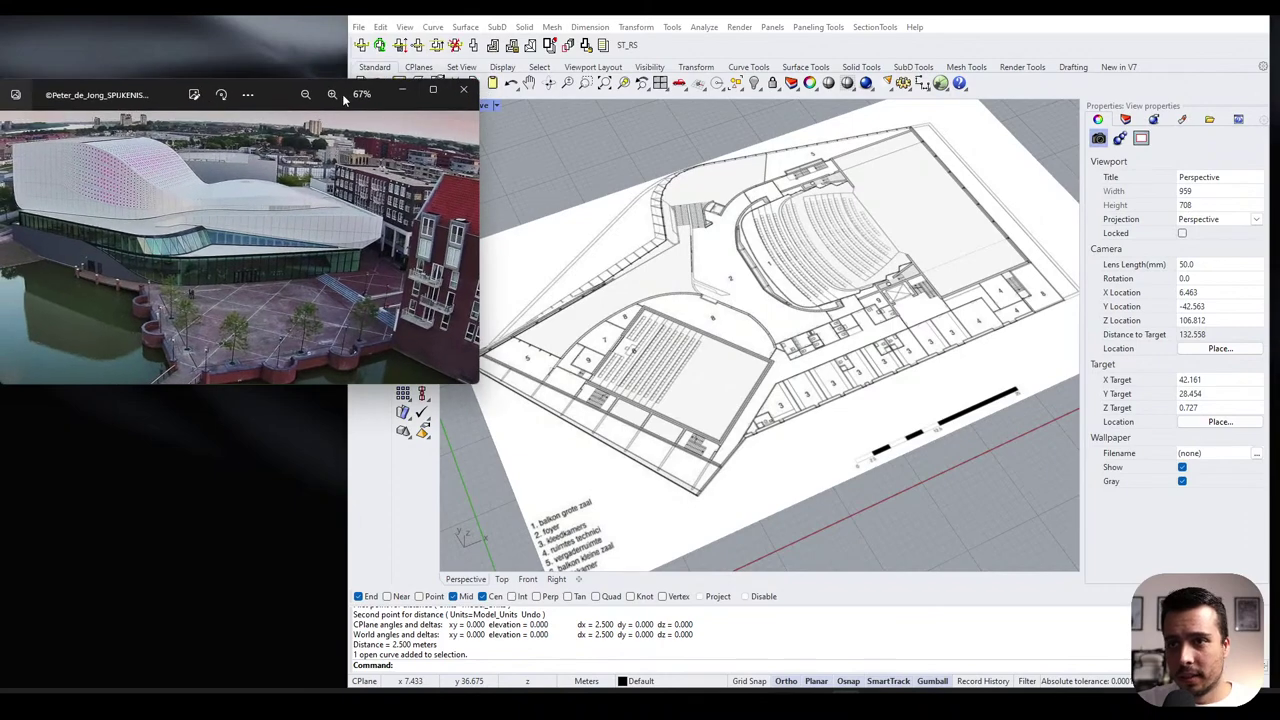
- Place the aerial photo in the upper corner of the screen beside Rhino and turn the floor plan to the photo's viewing direction
left_click_drag(275, 100, 281, 26)
left_click(593, 18)
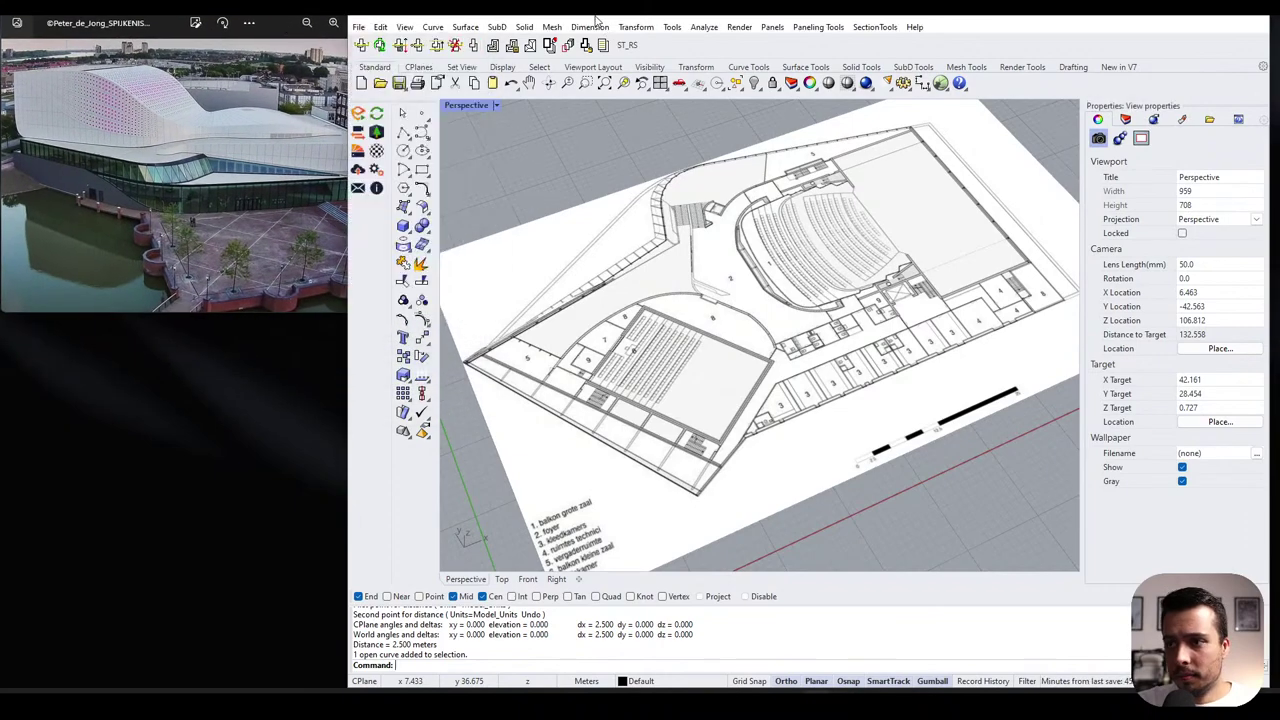
right_click_drag(742, 350, 768, 338)
scroll(760, 310, "up", 1)
scroll(771, 345, "down", 3)
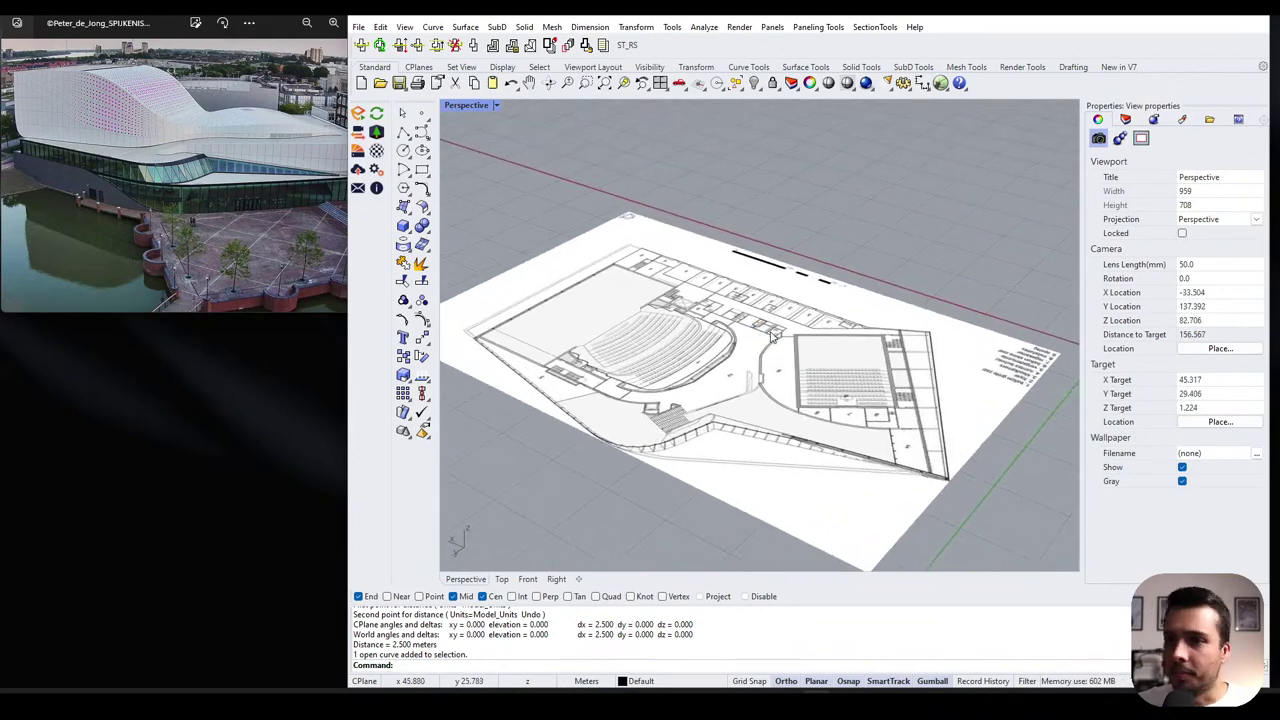
right_click_drag(714, 377, 711, 393)
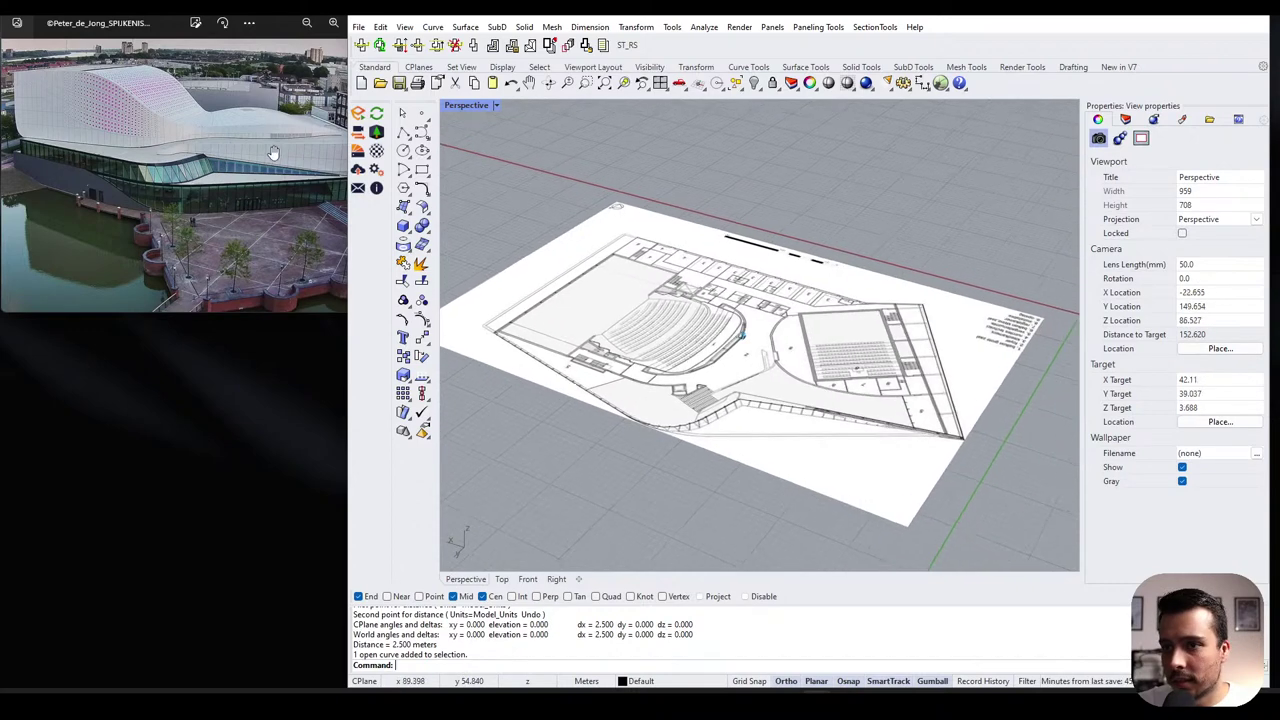
scroll(679, 440, "down", 1)
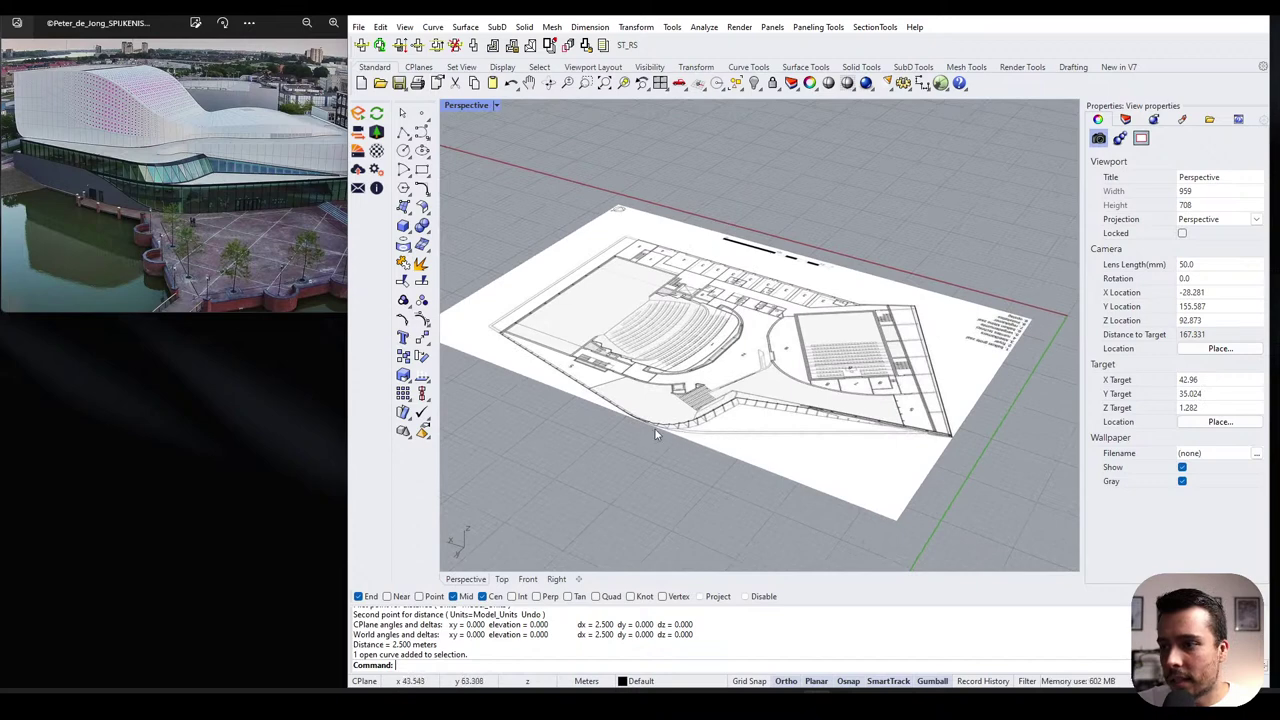
- Compare the uncovered aerial photo with the floor plan and tilt the plan to a steeper overhead view
left_click(211, 210)
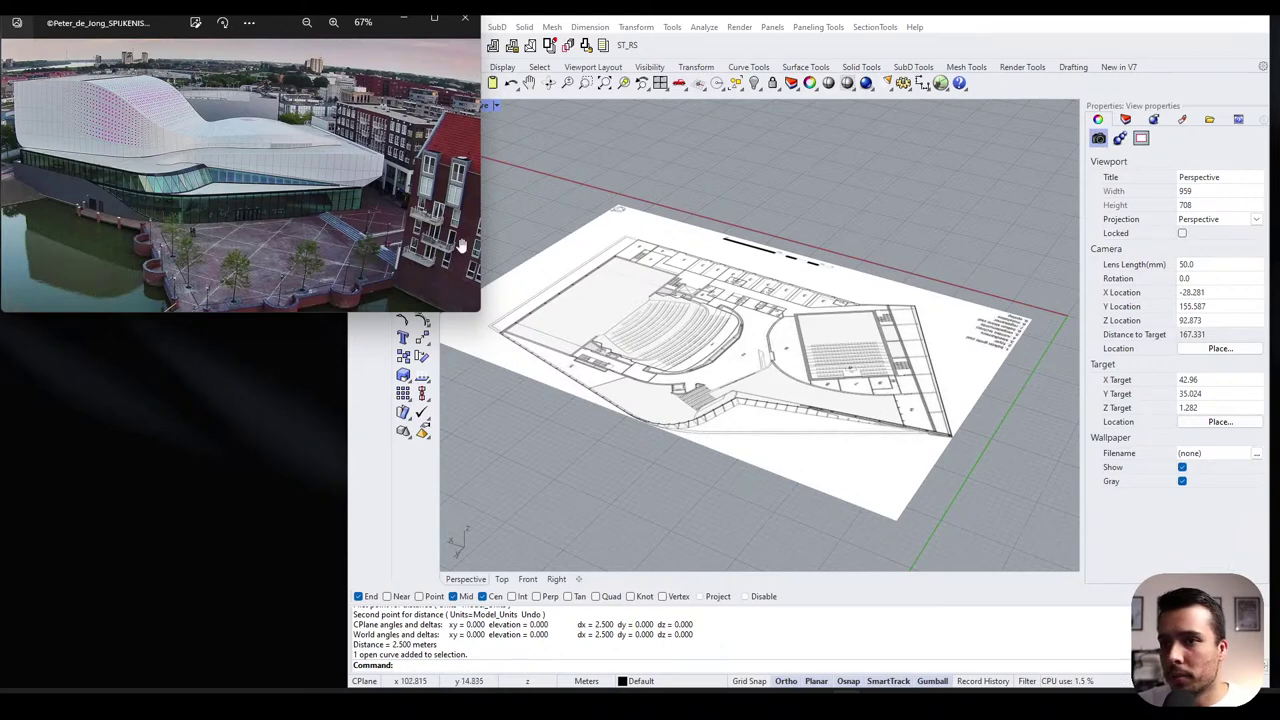
scroll(189, 135, "down", 1)
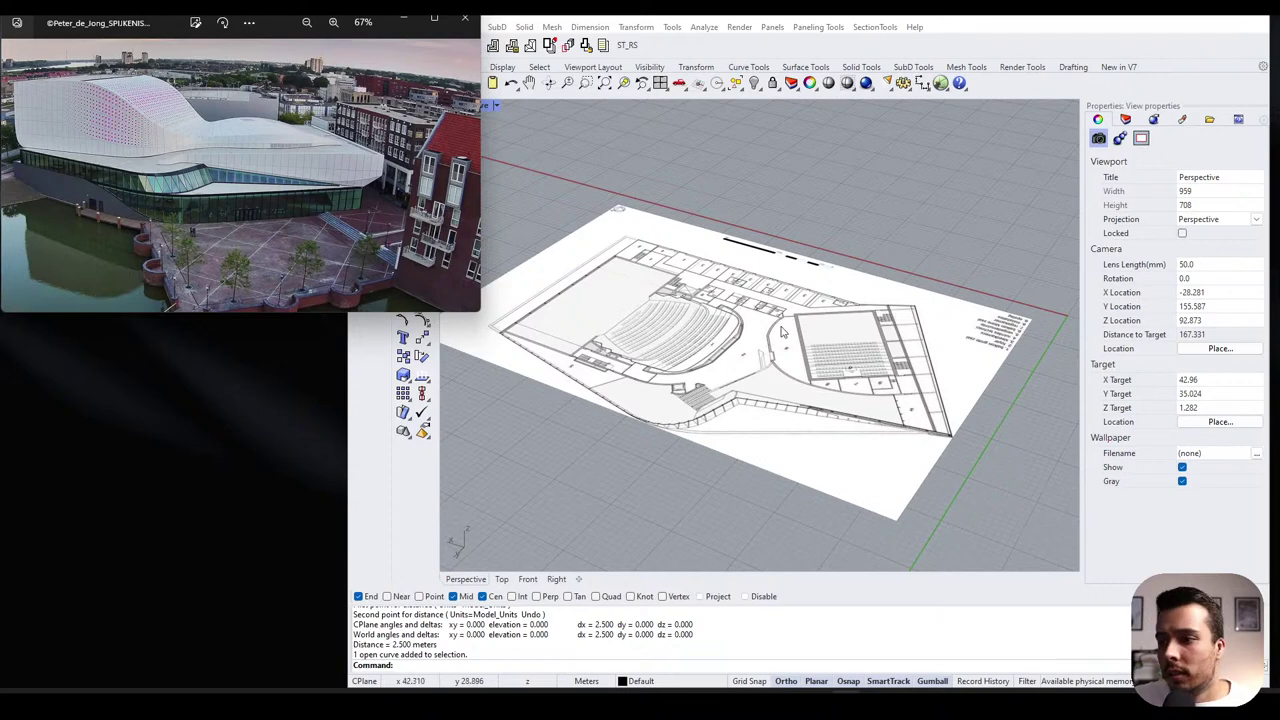
right_click_drag(447, 210, 800, 368)
right_click_drag(778, 313, 720, 331)
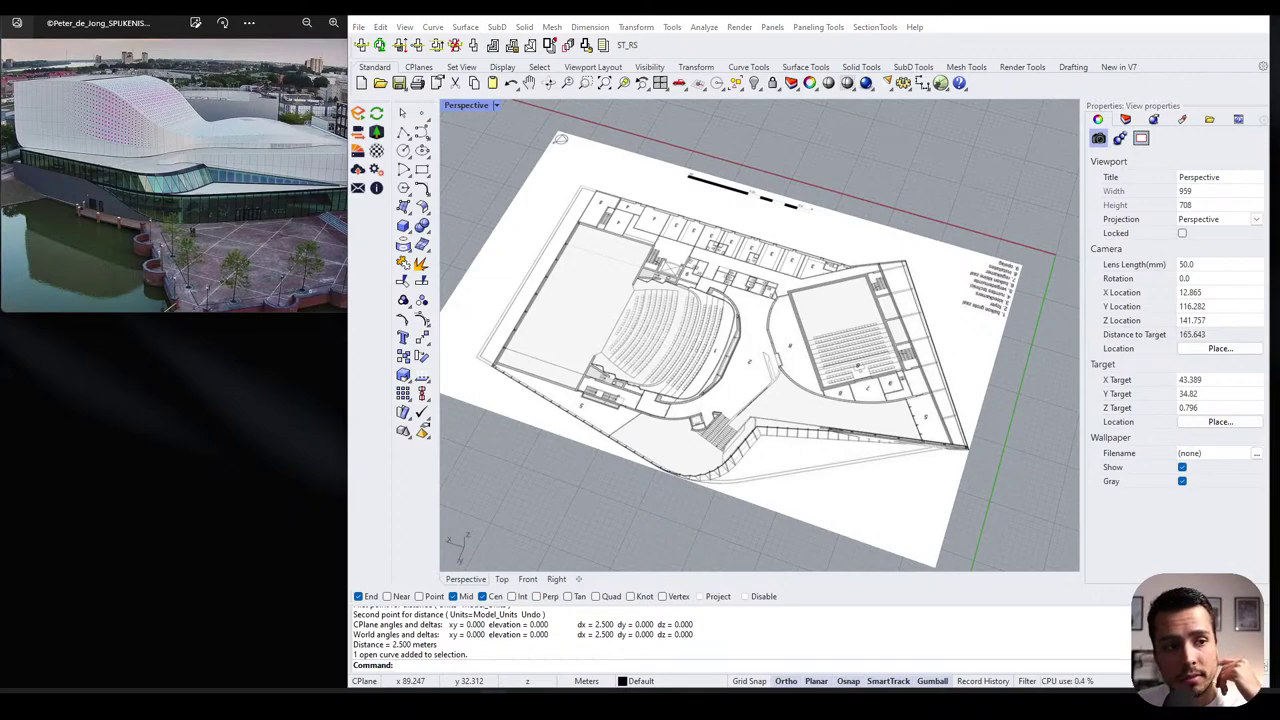
- Switch to the ArchDaily gallery of Theatre de Stoep in the browser and page forward through its drawings
left_click_drag(71, 715, 734, 35)
left_click(818, 406)
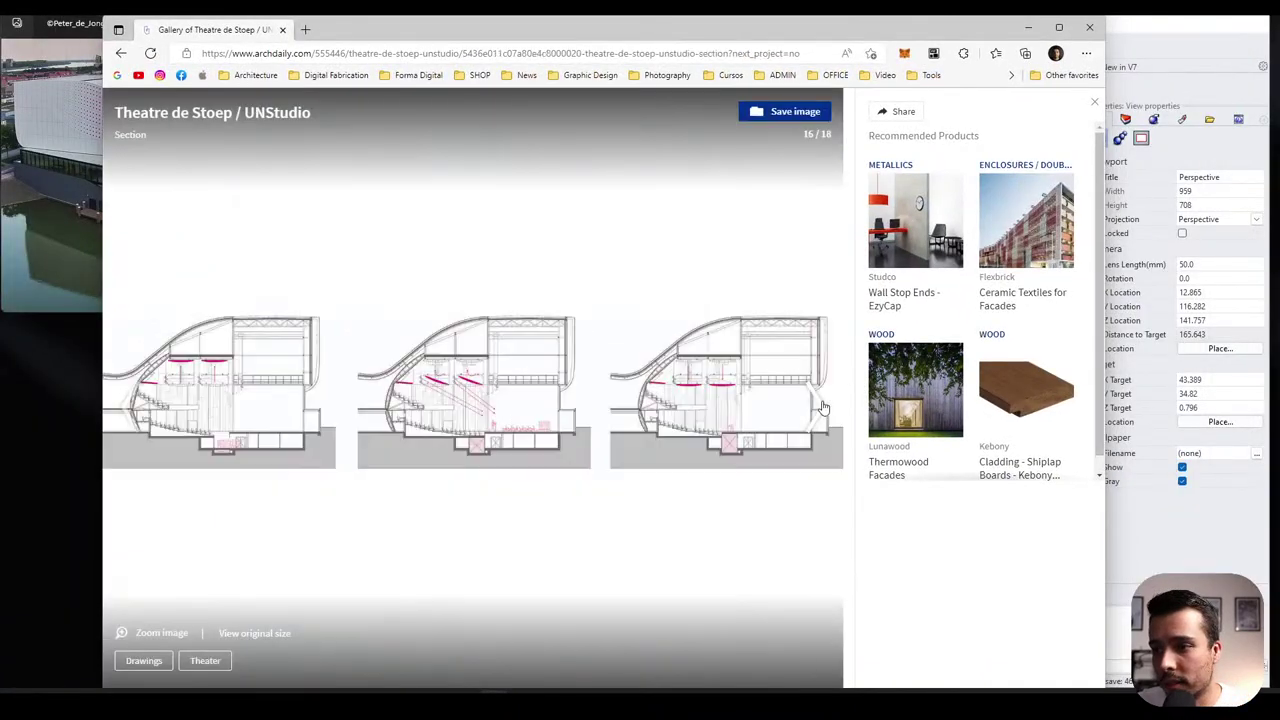
left_click(821, 406)
left_click(821, 406)
left_click(821, 406)
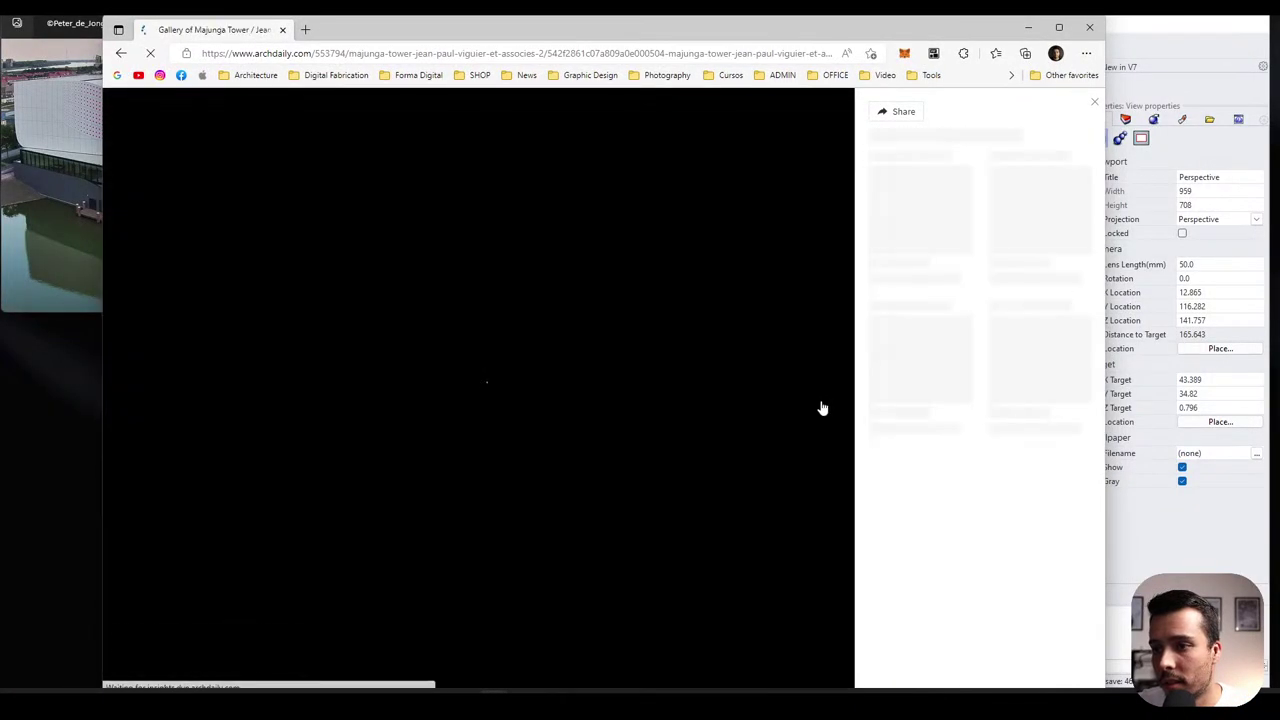
key("alt+Left")
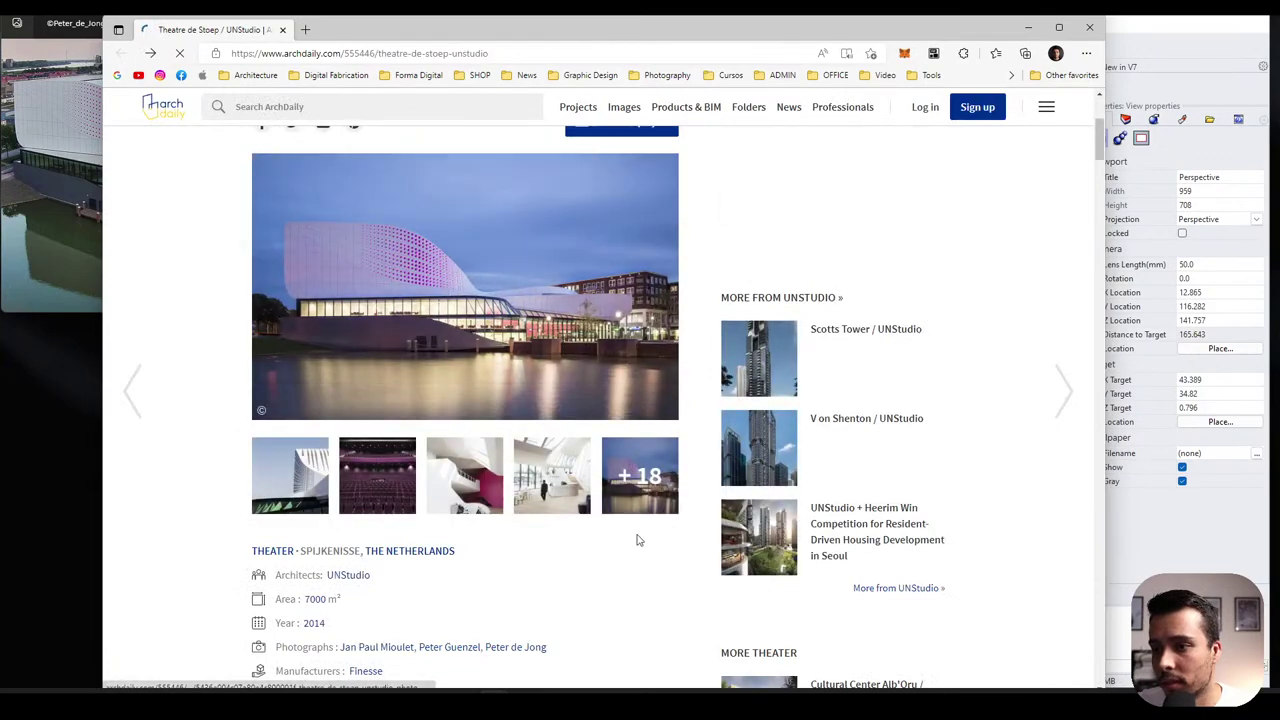
- Open the project's axon drawing, page on to the morphogenesis diagram to study the volumes, and return to Rhino
scroll(653, 478, "down", 15)
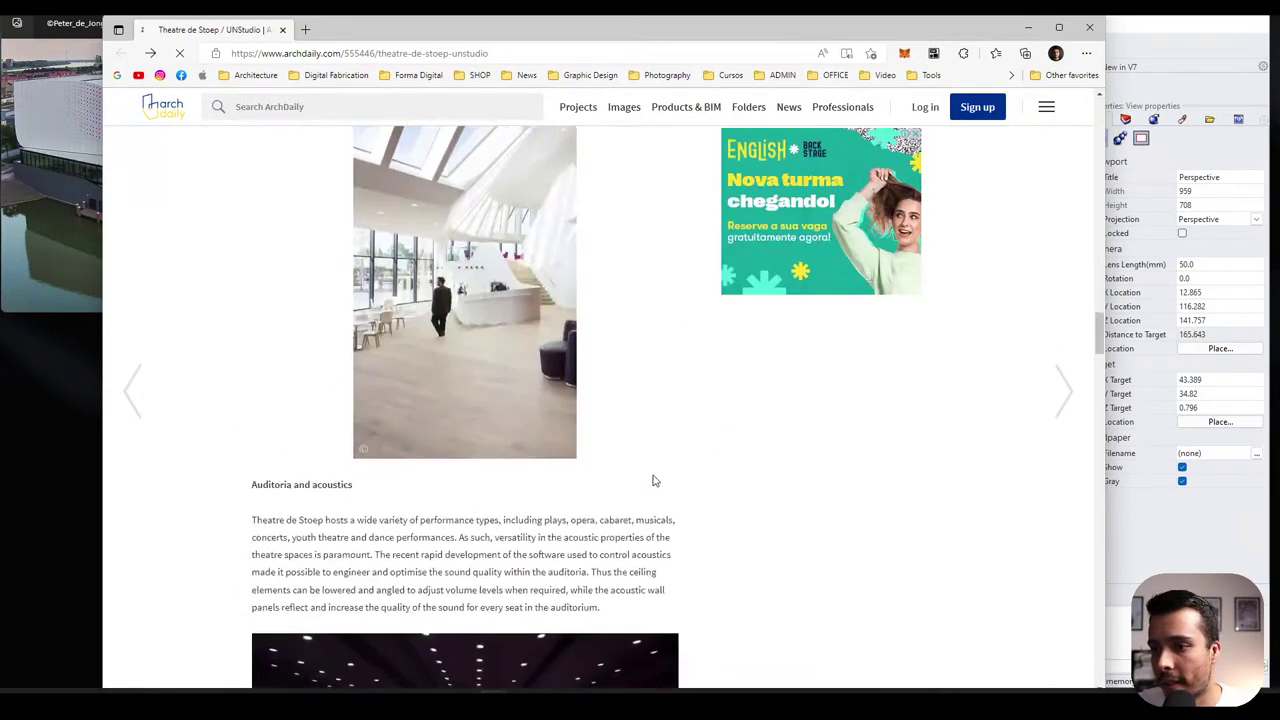
scroll(385, 302, "up", 1)
left_click(419, 308)
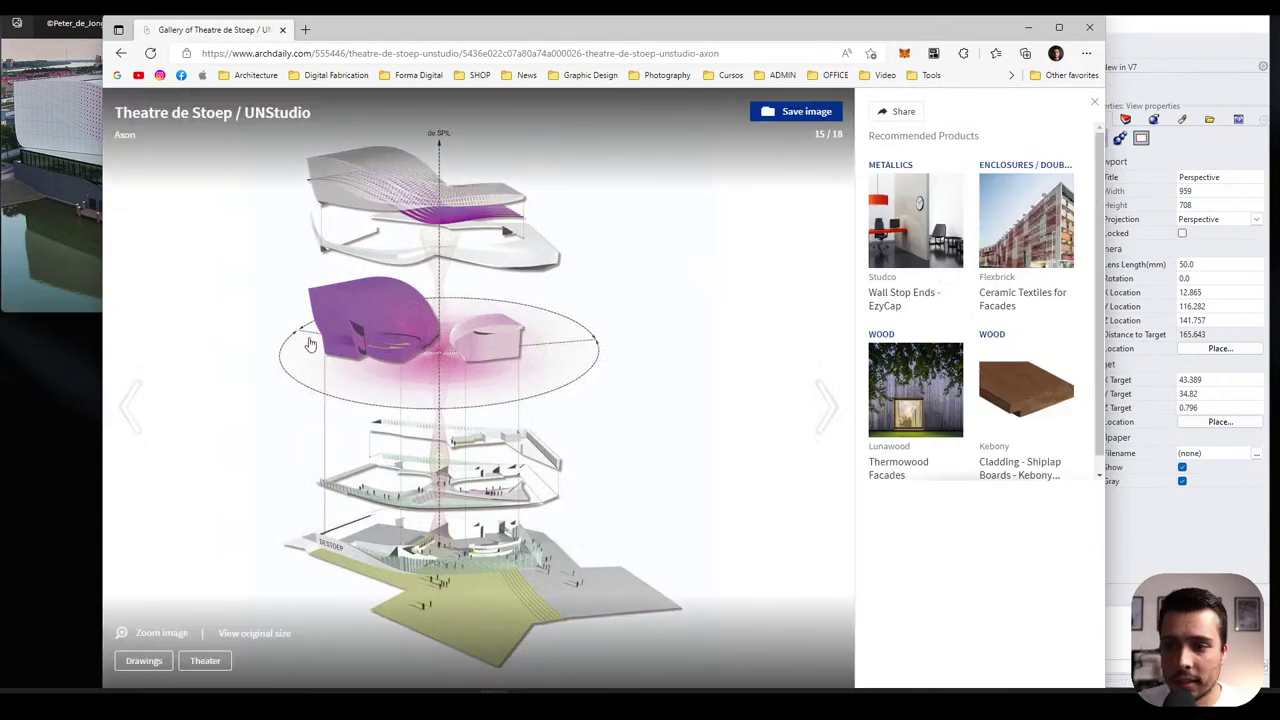
left_click(829, 403)
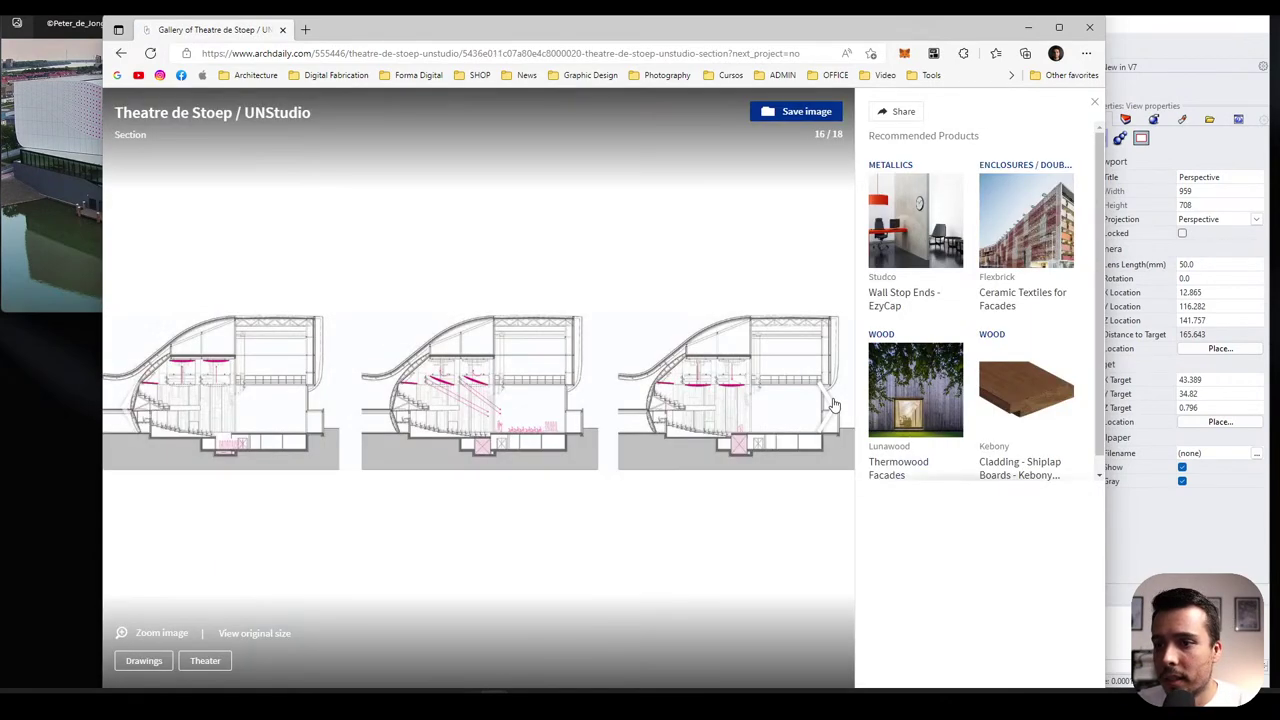
left_click(829, 403)
left_click(829, 405)
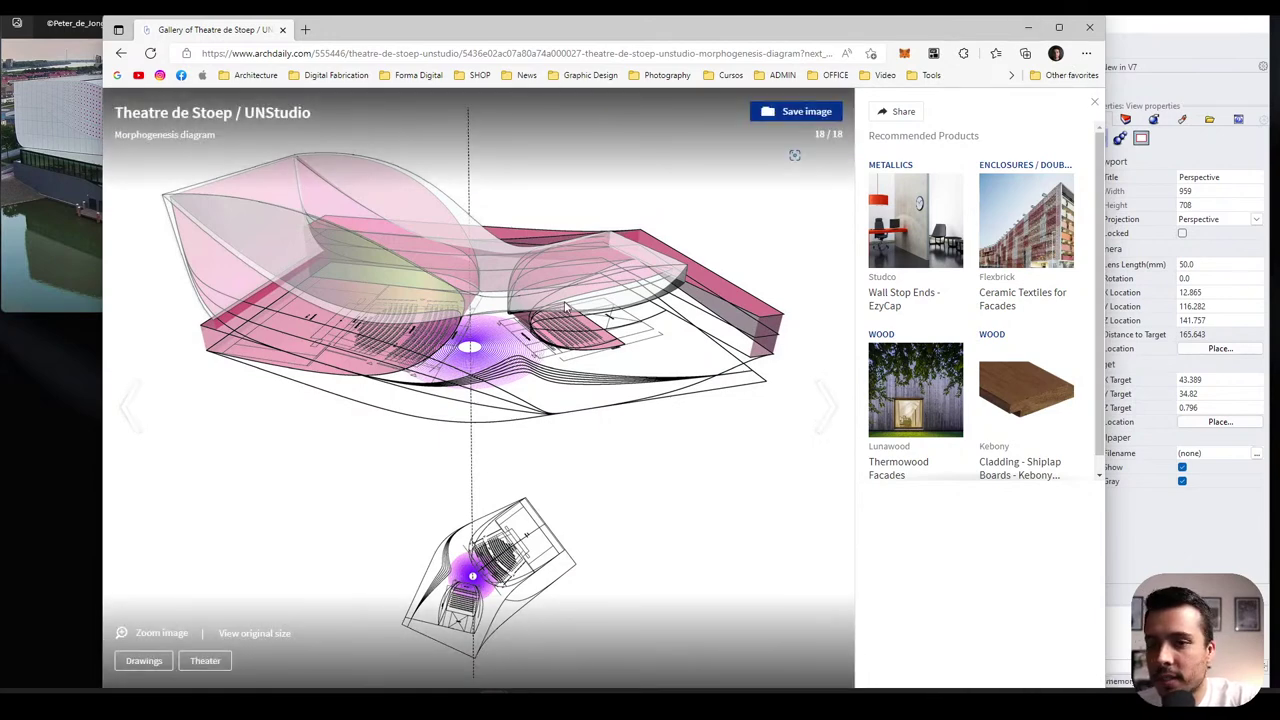
left_click(1028, 29)
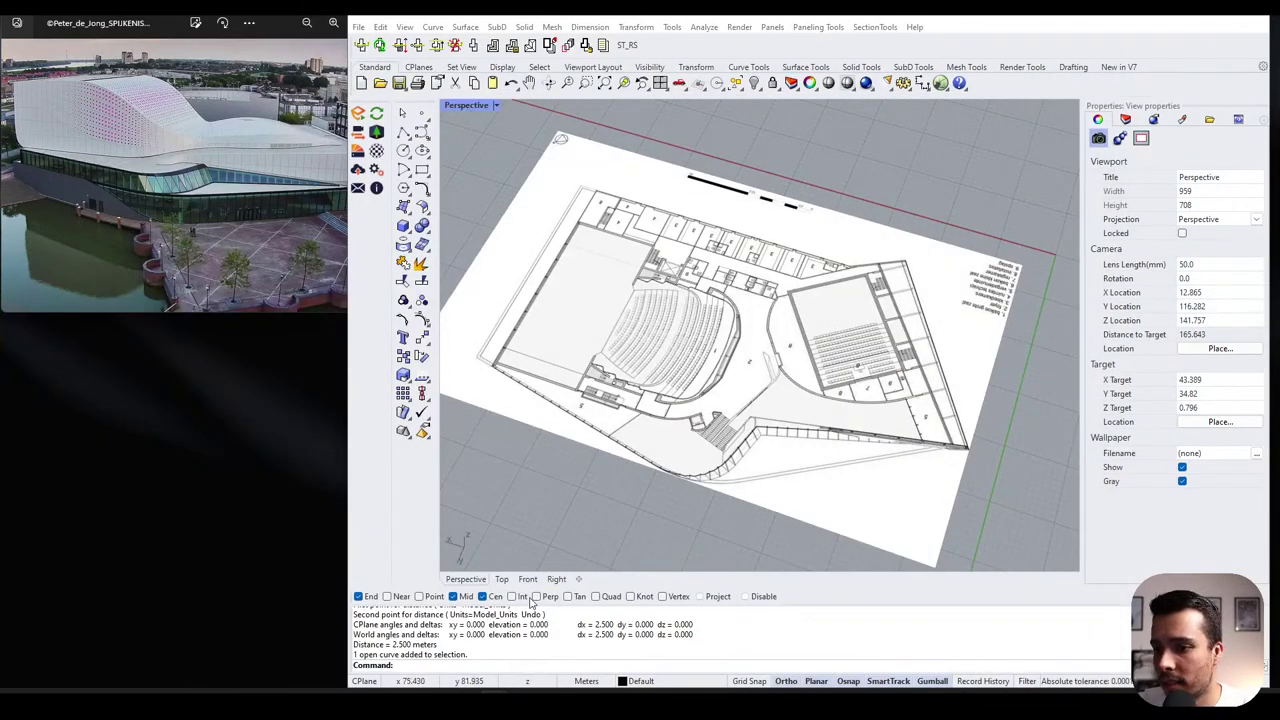
- Show the floor plan in the Top view and delete the selected reference line from the scale check
left_click(503, 579)
scroll(725, 342, "down", 5)
scroll(725, 342, "up", 6)
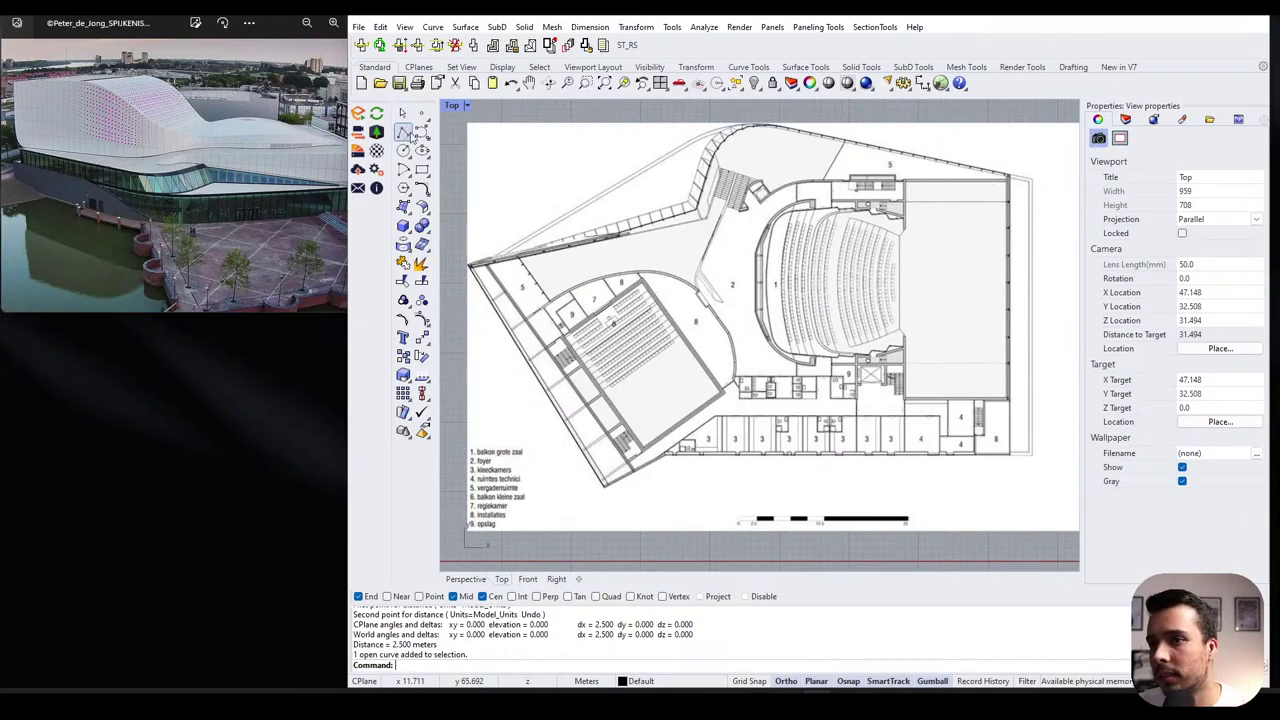
key("Delete")
left_click(404, 132)
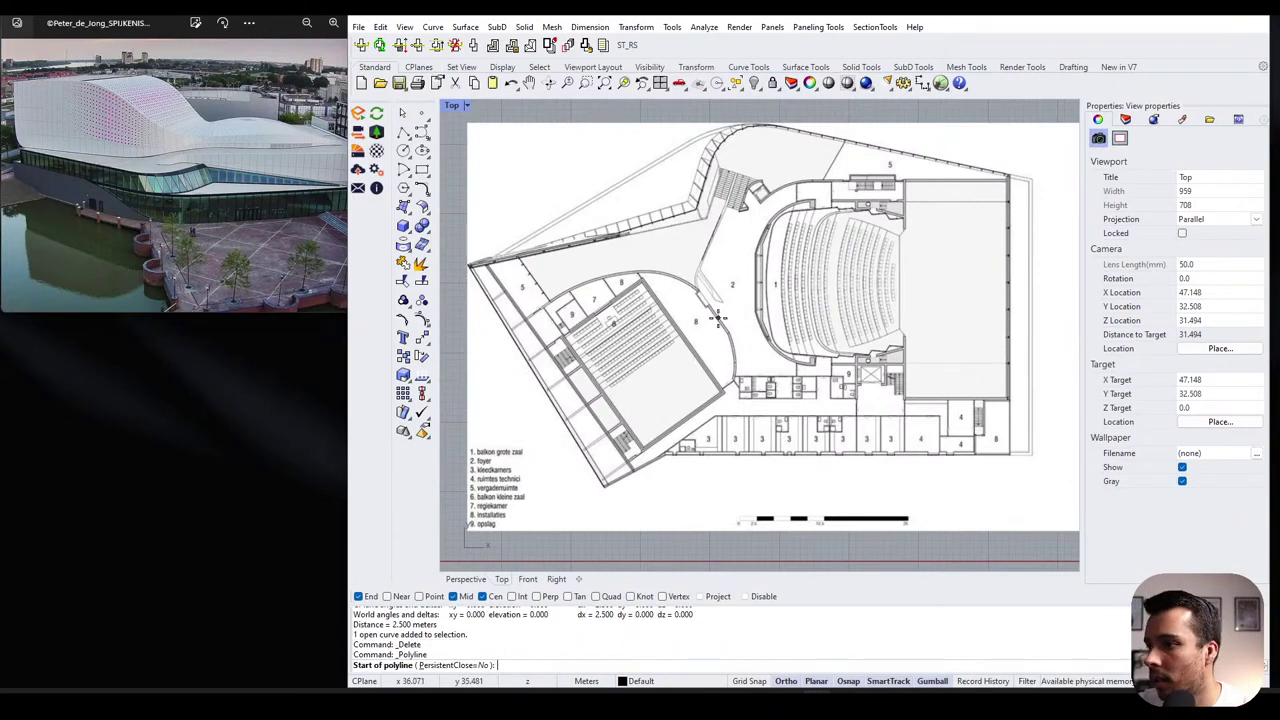
scroll(717, 318, "down", 3)
scroll(916, 203, "up", 8)
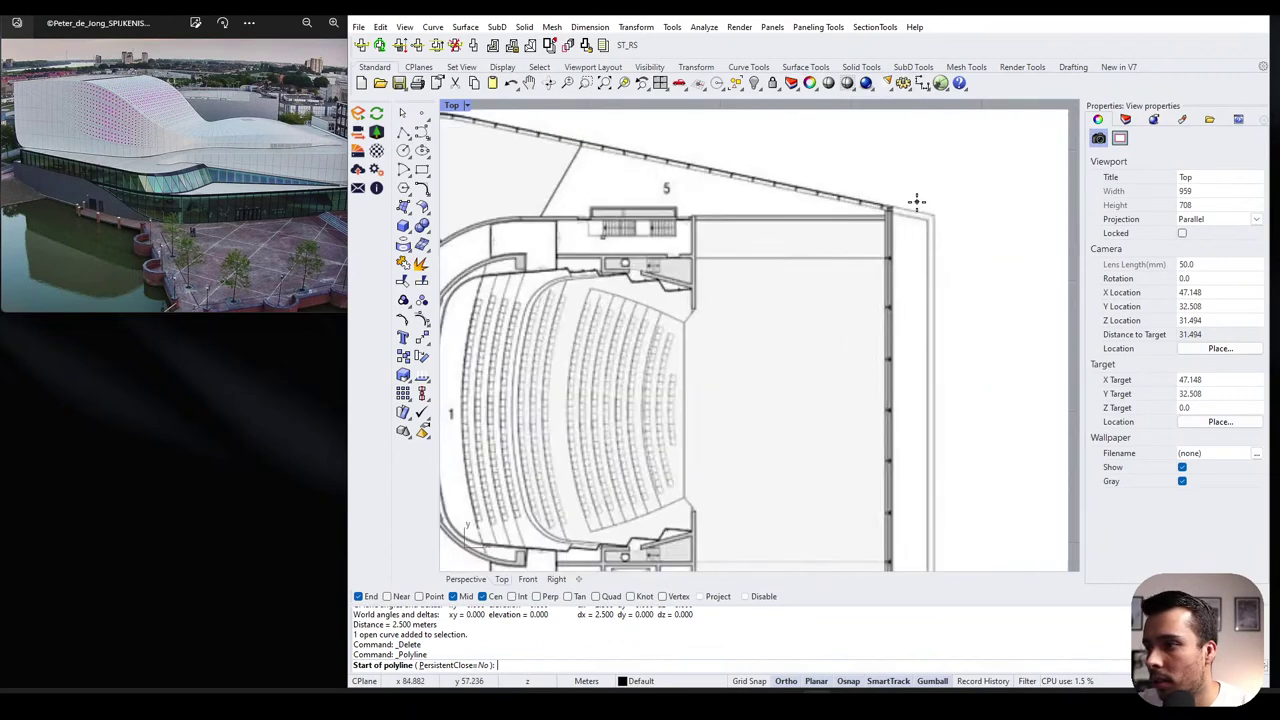
scroll(916, 203, "up", 3)
left_click(827, 213)
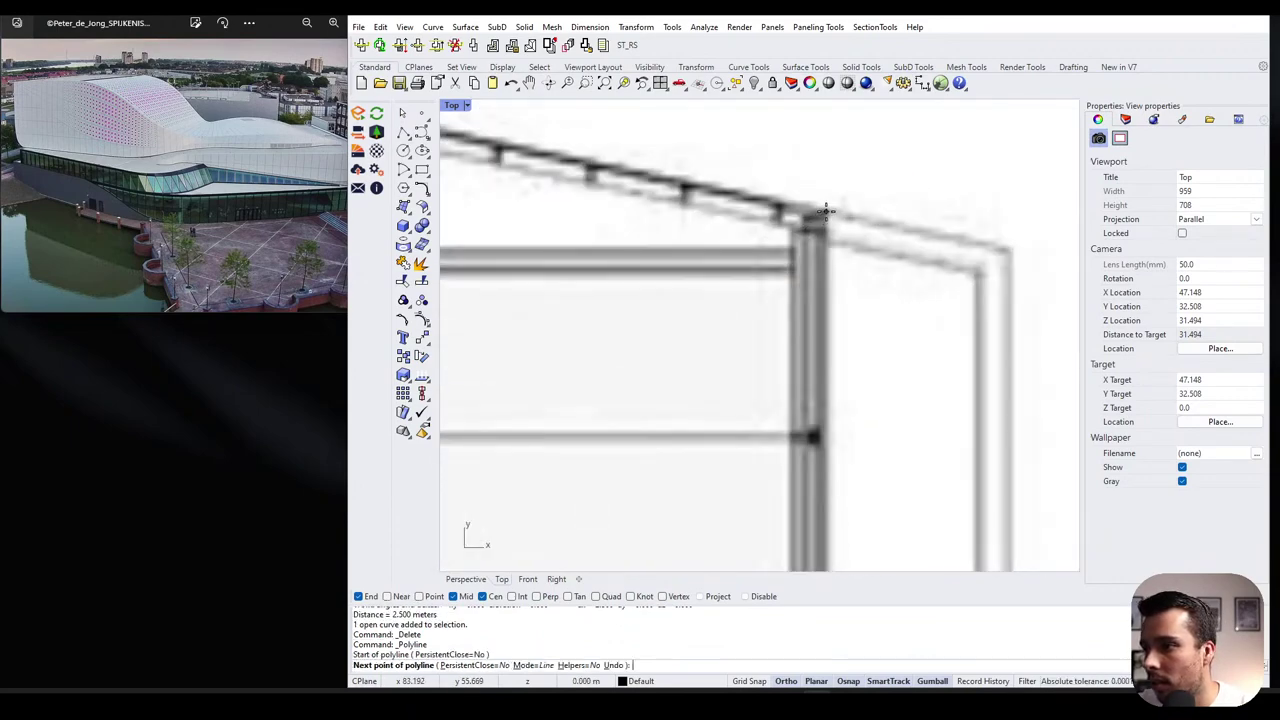
scroll(837, 211, "down", 6)
scroll(849, 373, "up", 5)
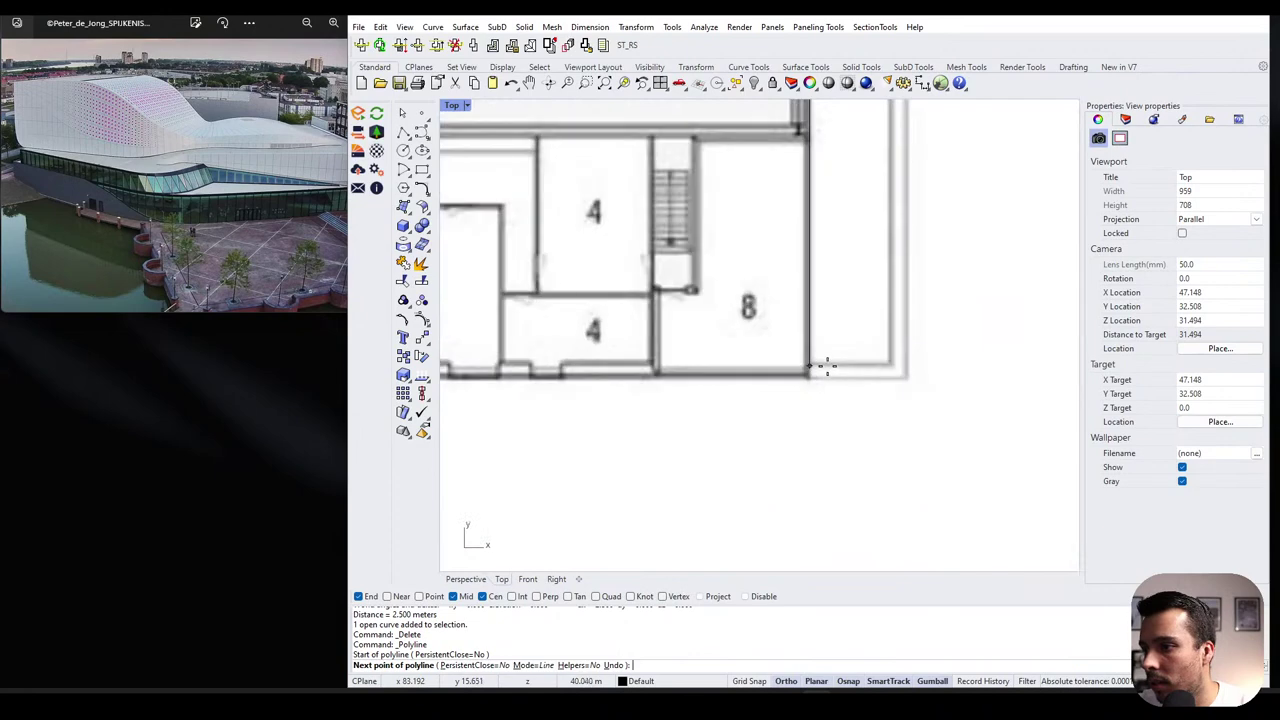
left_click(800, 394)
scroll(970, 300, "down", 2)
scroll(970, 300, "down", 10)
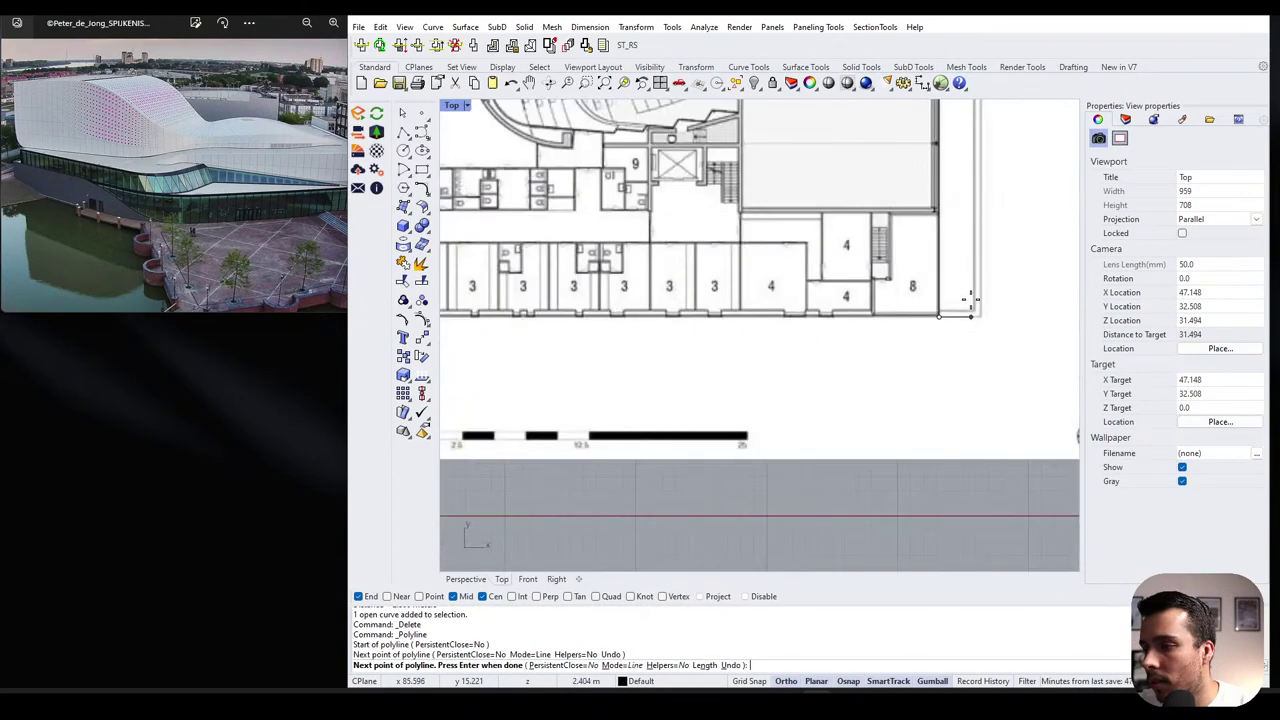
scroll(672, 308, "up", 4)
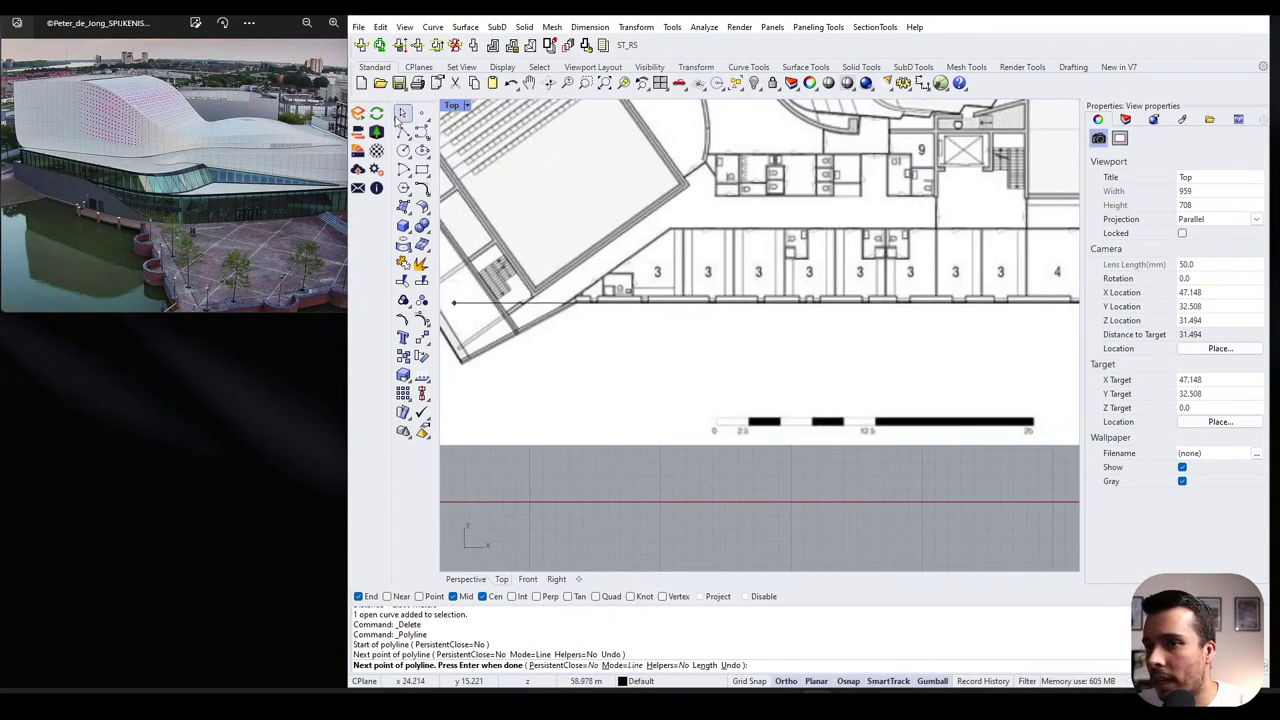
key("Escape")
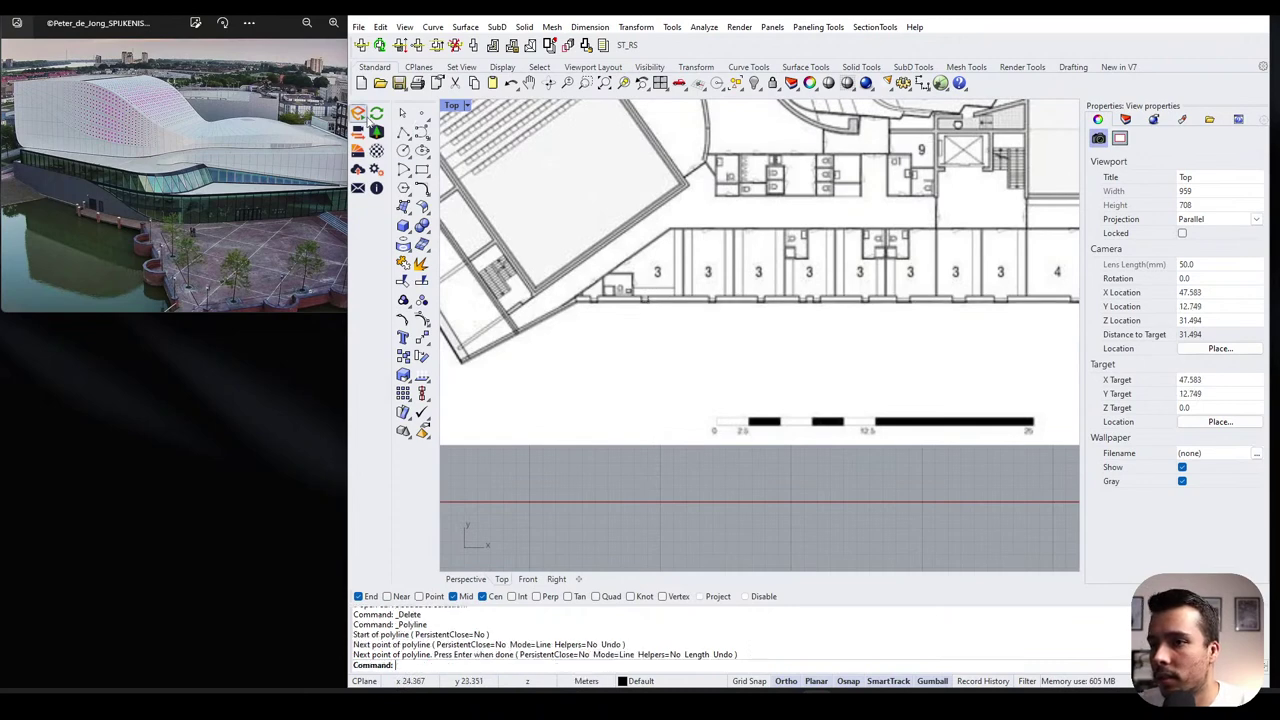
- Dock the plugin toolbar below the main modelling tools and enlarge it so that all its icons show
left_click_drag(369, 103, 367, 462)
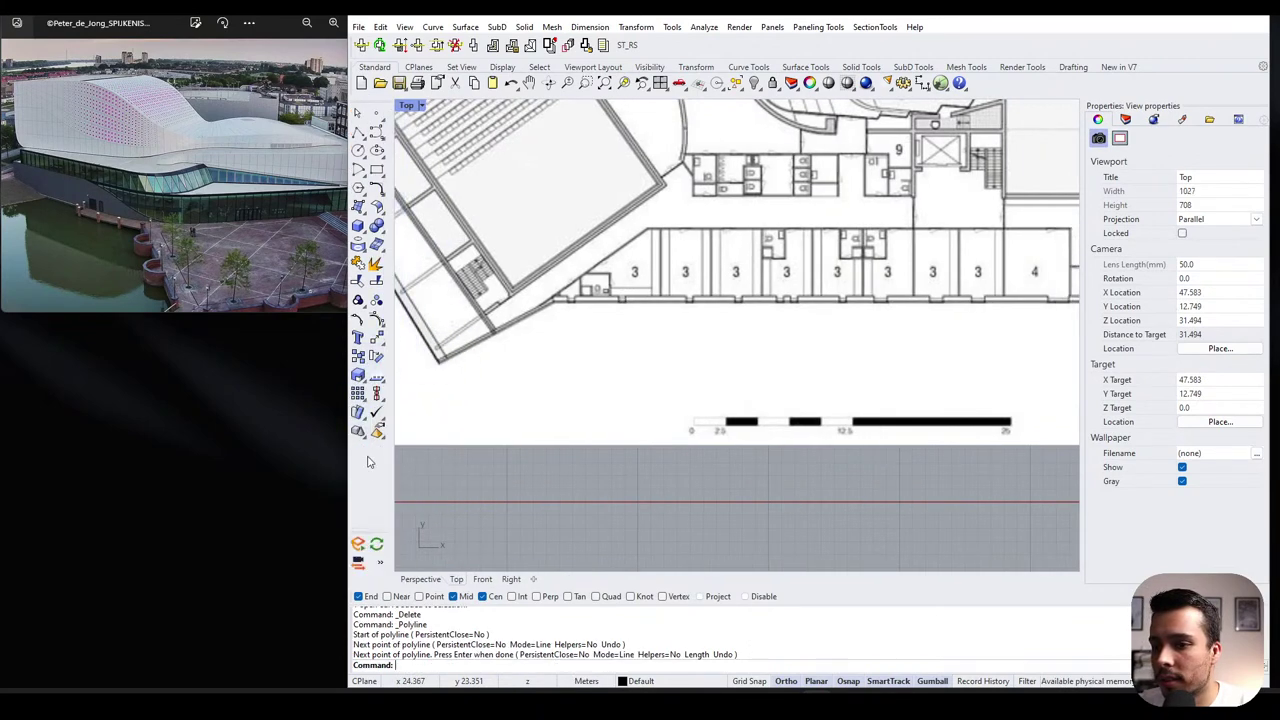
left_click_drag(377, 487, 377, 472)
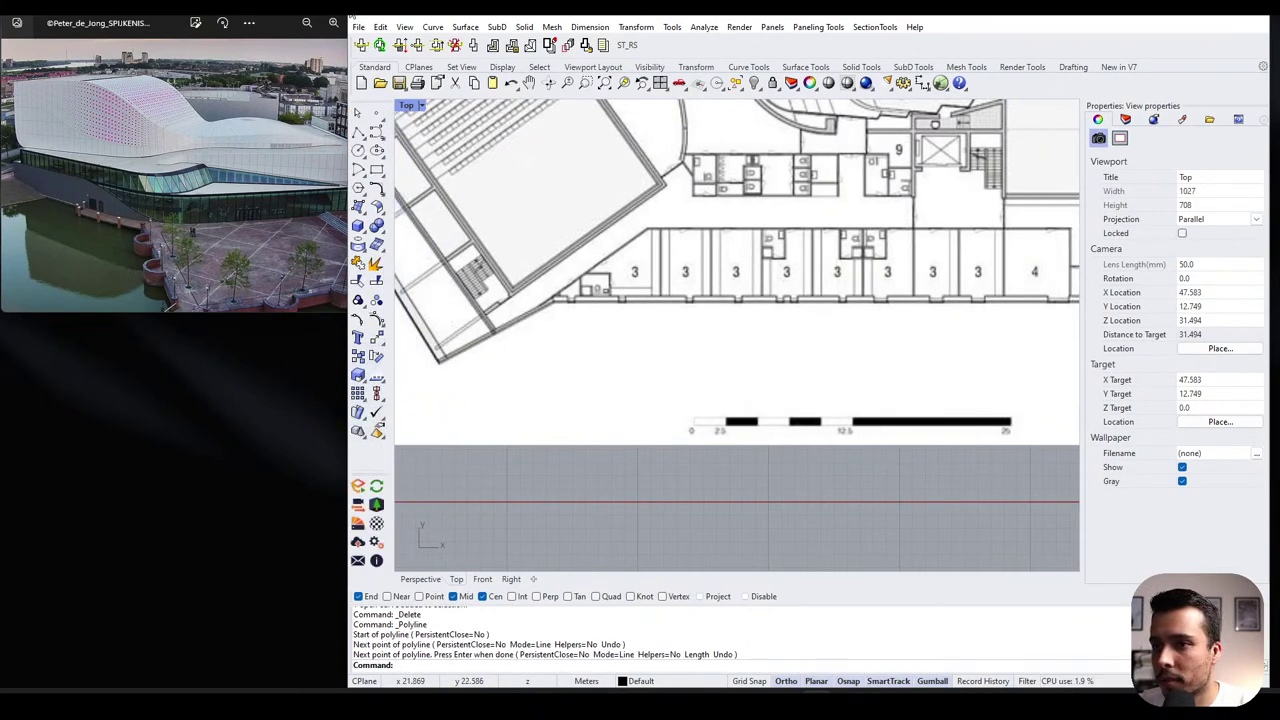
- Trace the plan's straight lower facade with a polyline about 49.6 m long, from room 8's outer corner to the angled wing
left_click(362, 131)
scroll(531, 183, "down", 3)
scroll(963, 280, "up", 6)
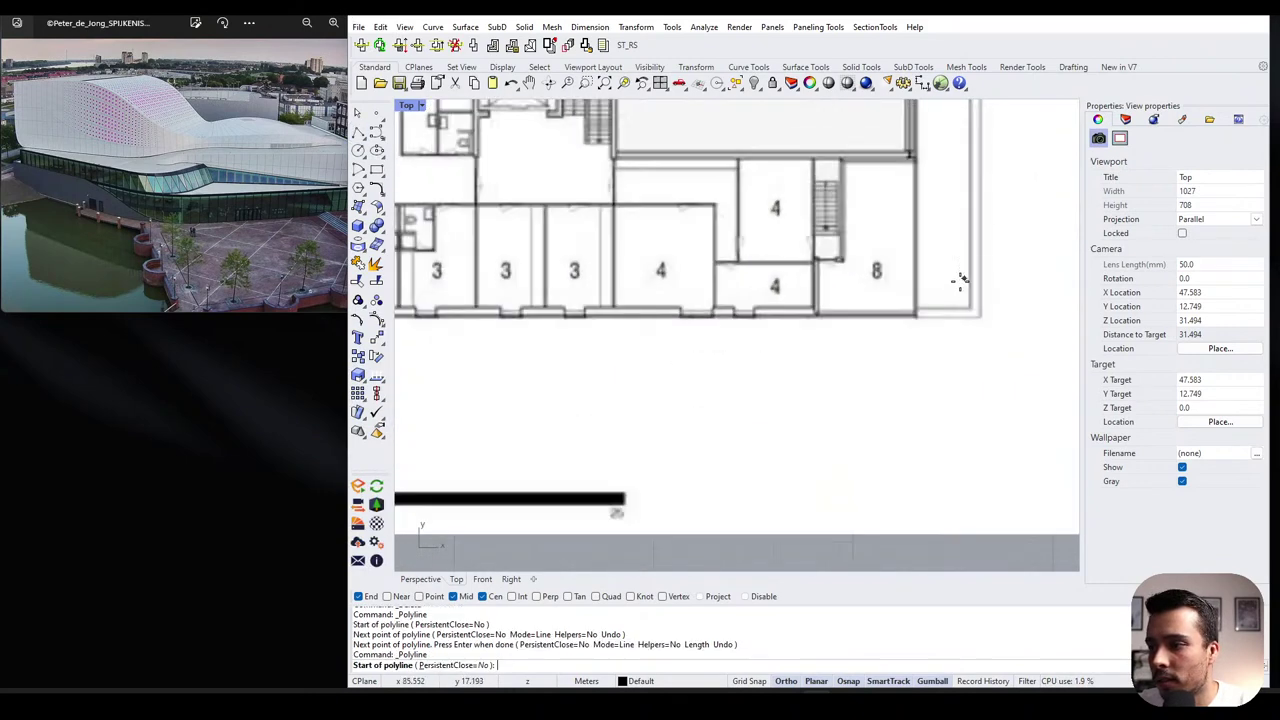
left_click(876, 357)
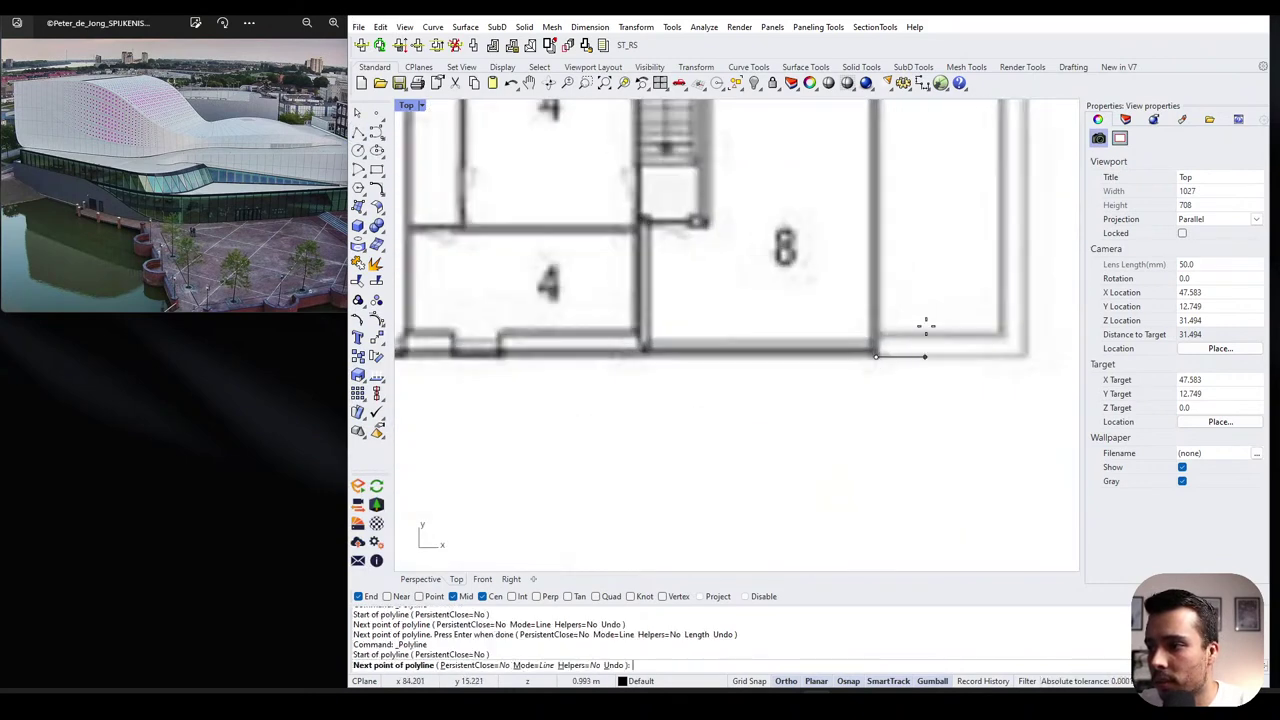
scroll(900, 340, "down", 4)
scroll(552, 343, "up", 4)
scroll(552, 343, "up", 3)
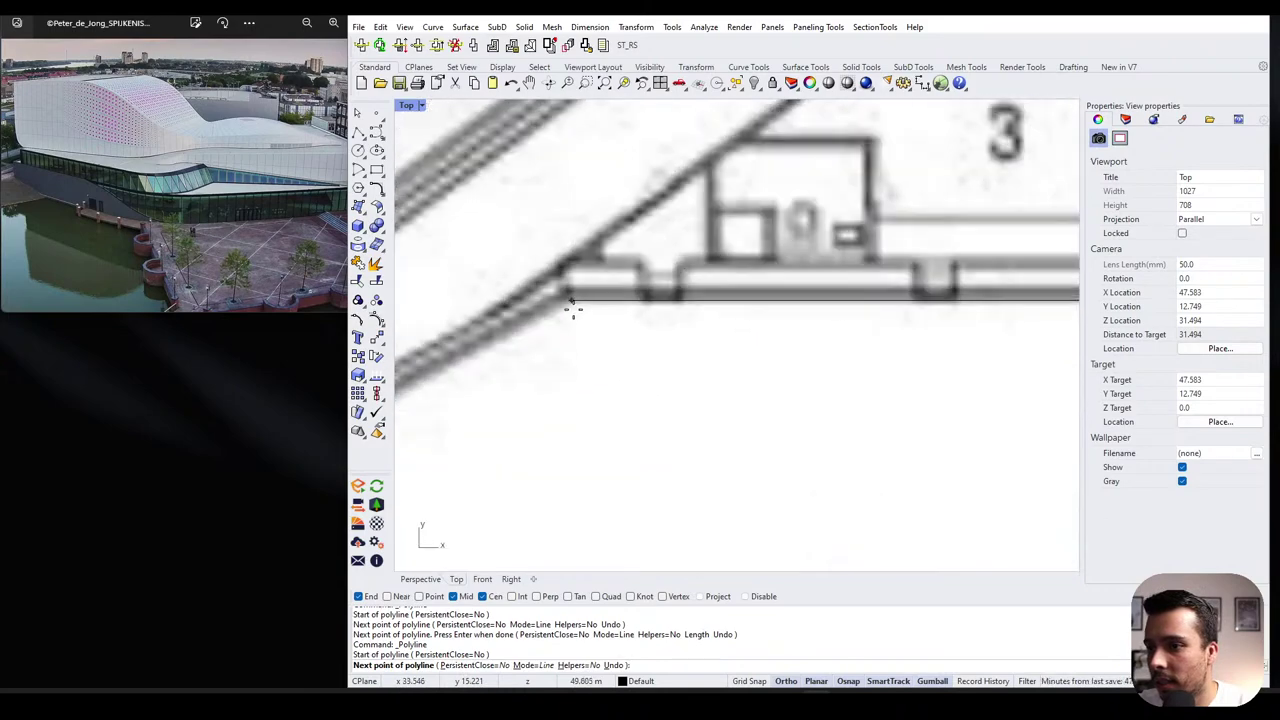
left_click(570, 298)
scroll(570, 298, "down", 4)
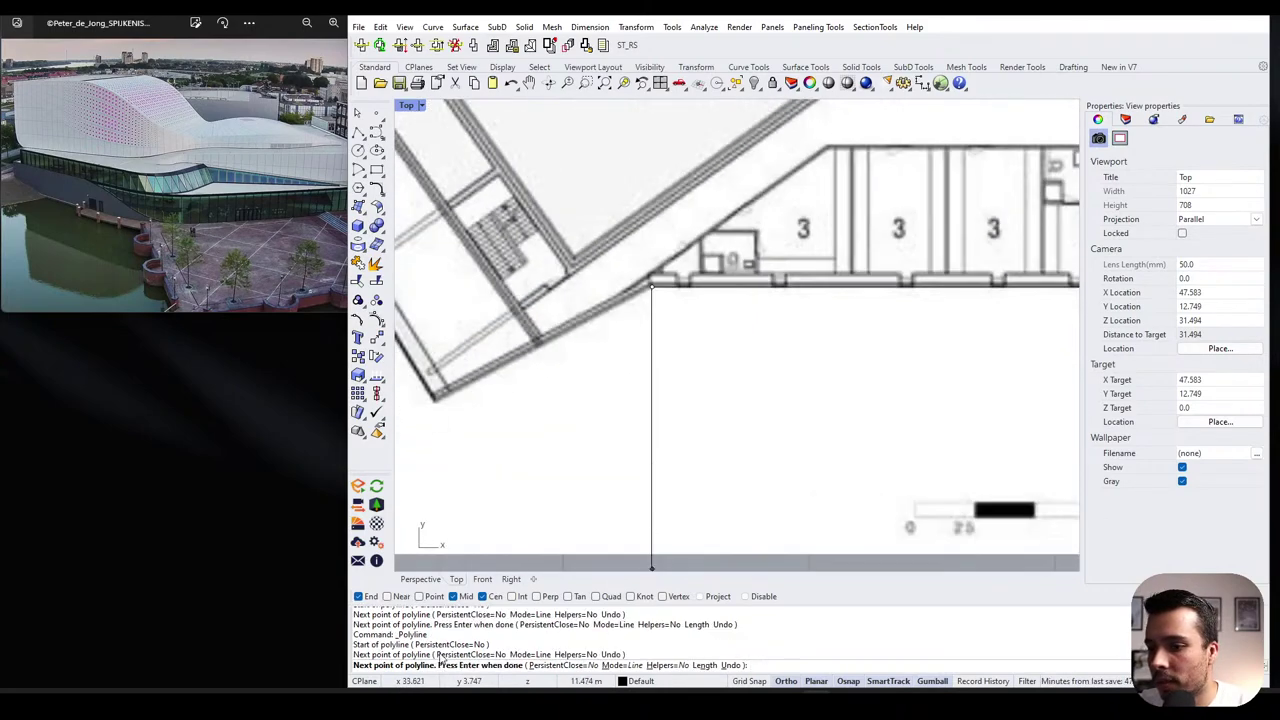
scroll(785, 268, "down", 4)
scroll(631, 350, "up", 4)
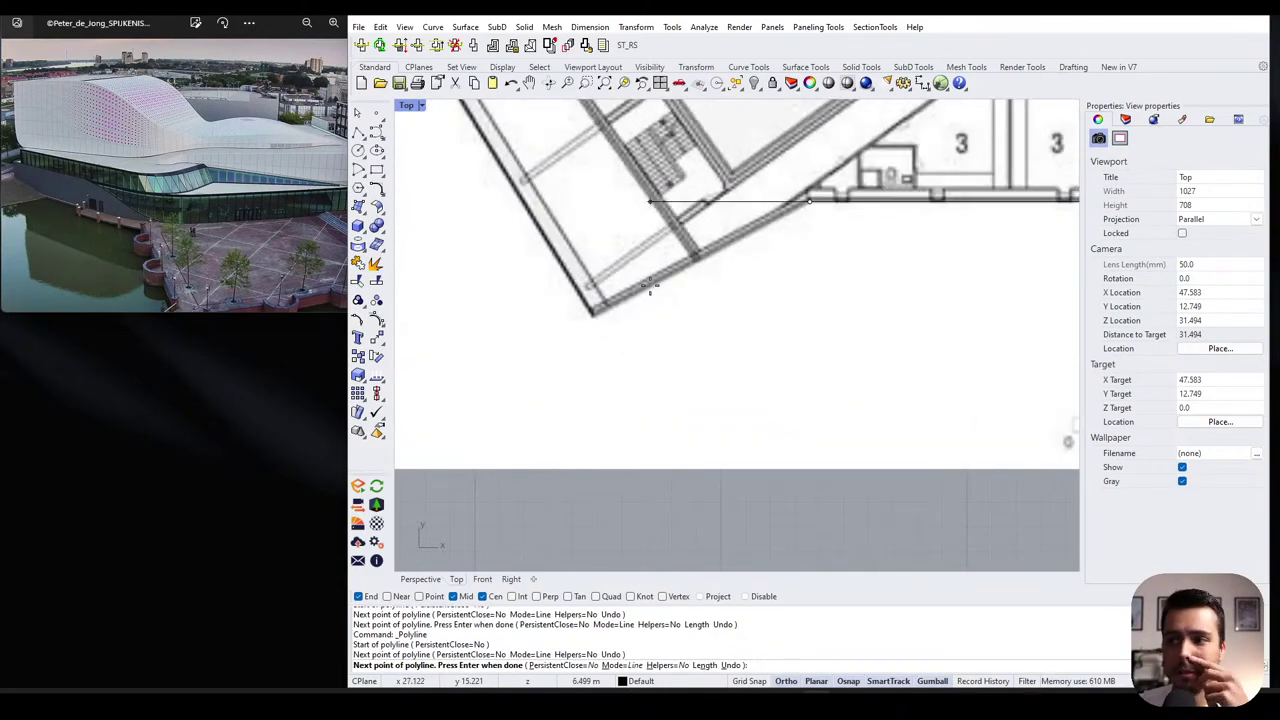
scroll(675, 283, "down", 3)
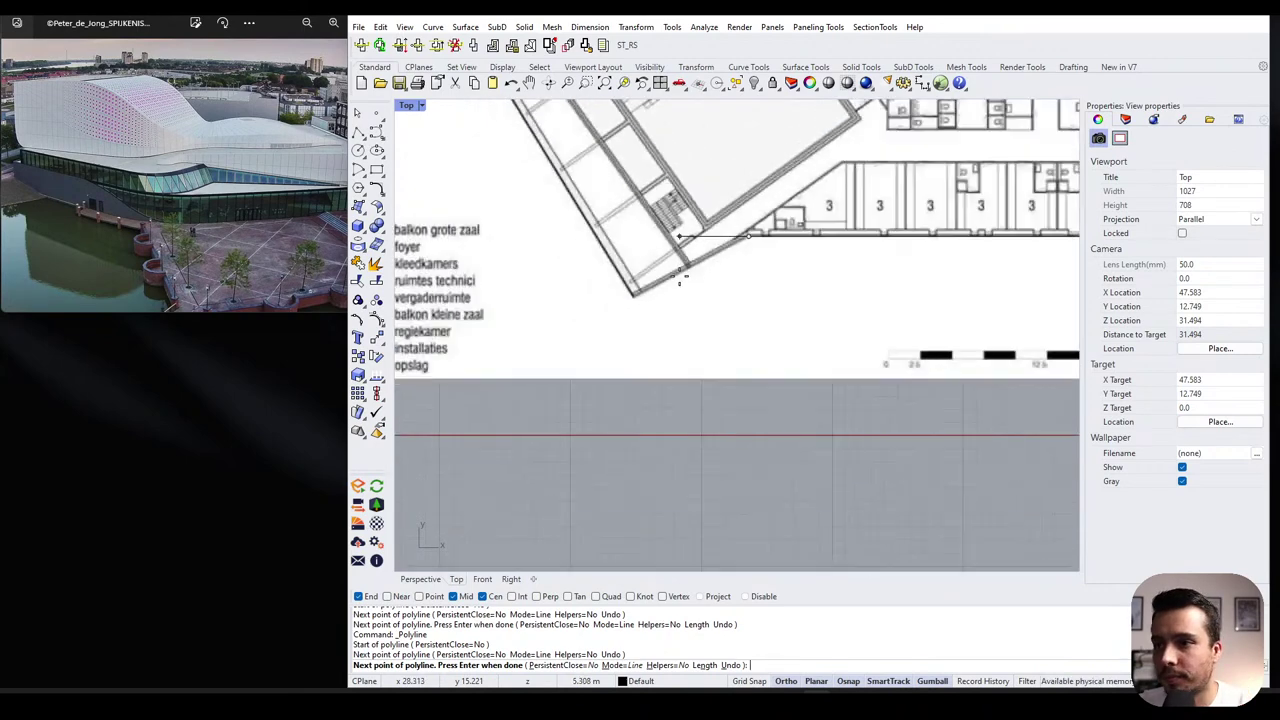
scroll(688, 377, "down", 3)
key("Return")
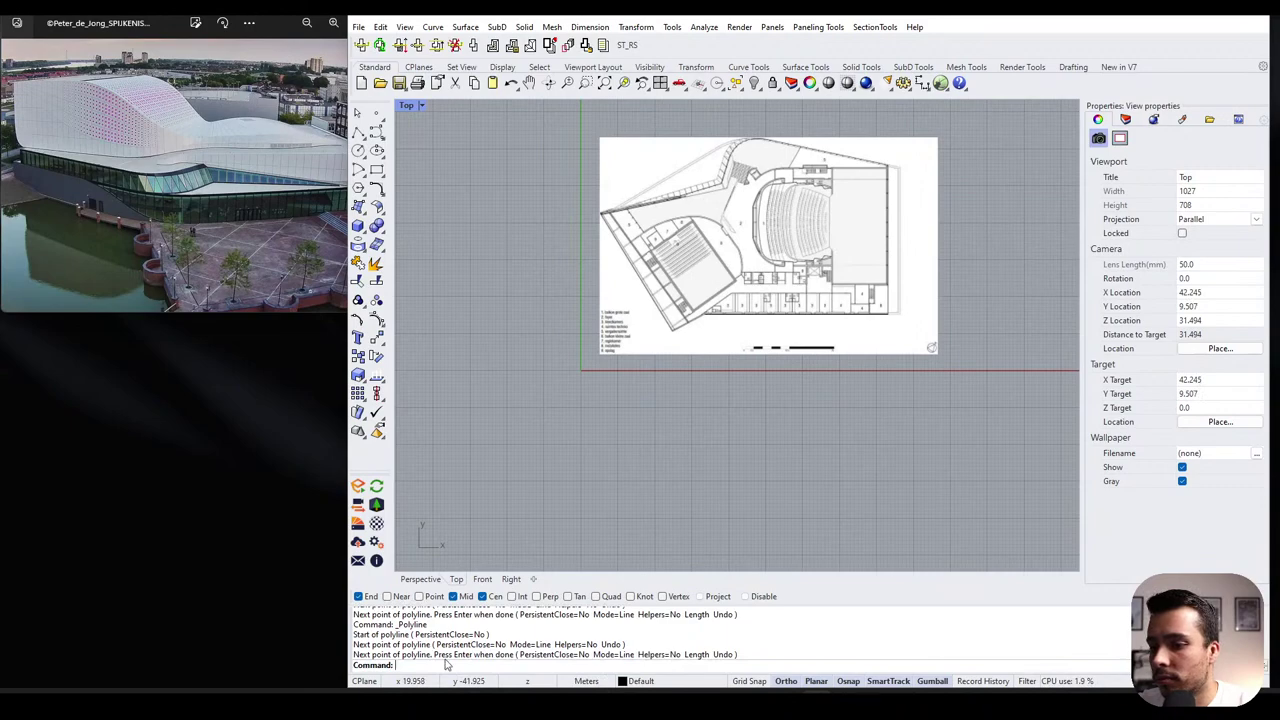
- Trace the stage-side outer wall with a vertical polyline about 40 m long, from the lower facade line's end to the upper corner
scroll(931, 271, "up", 10)
key("Return")
left_click(804, 387)
scroll(804, 387, "down", 6)
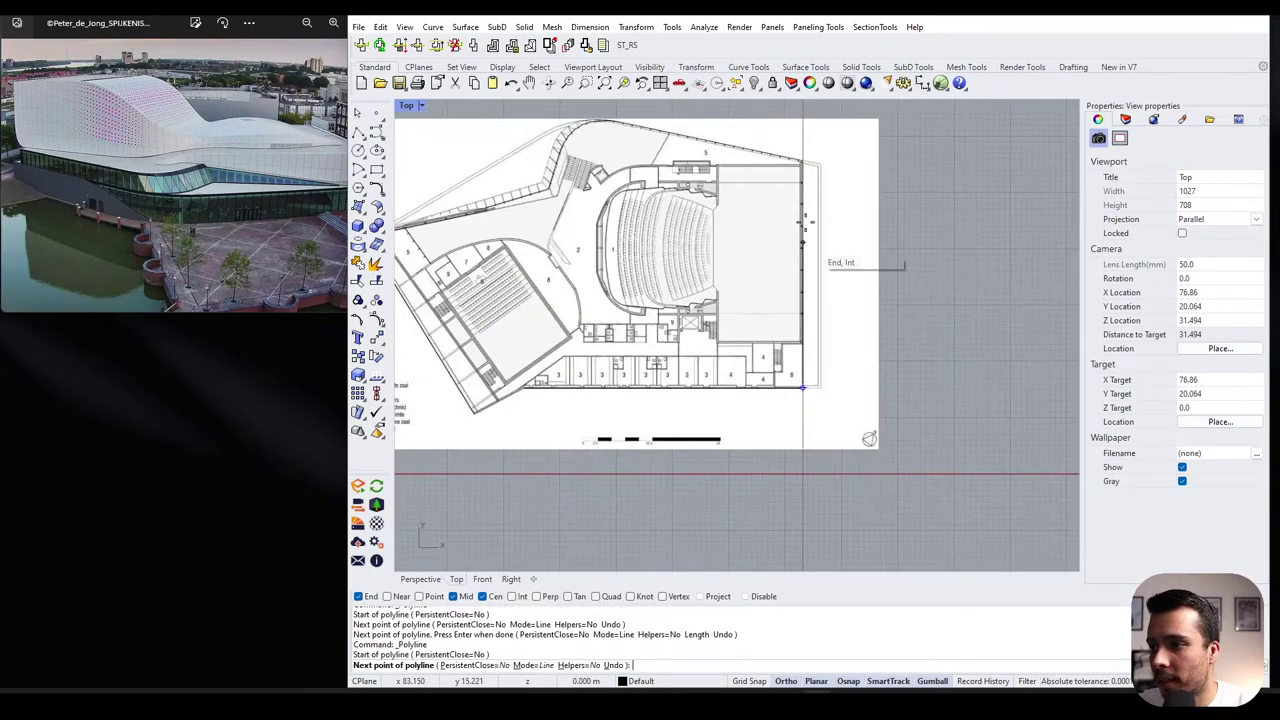
scroll(800, 150, "up", 5)
left_click(820, 200)
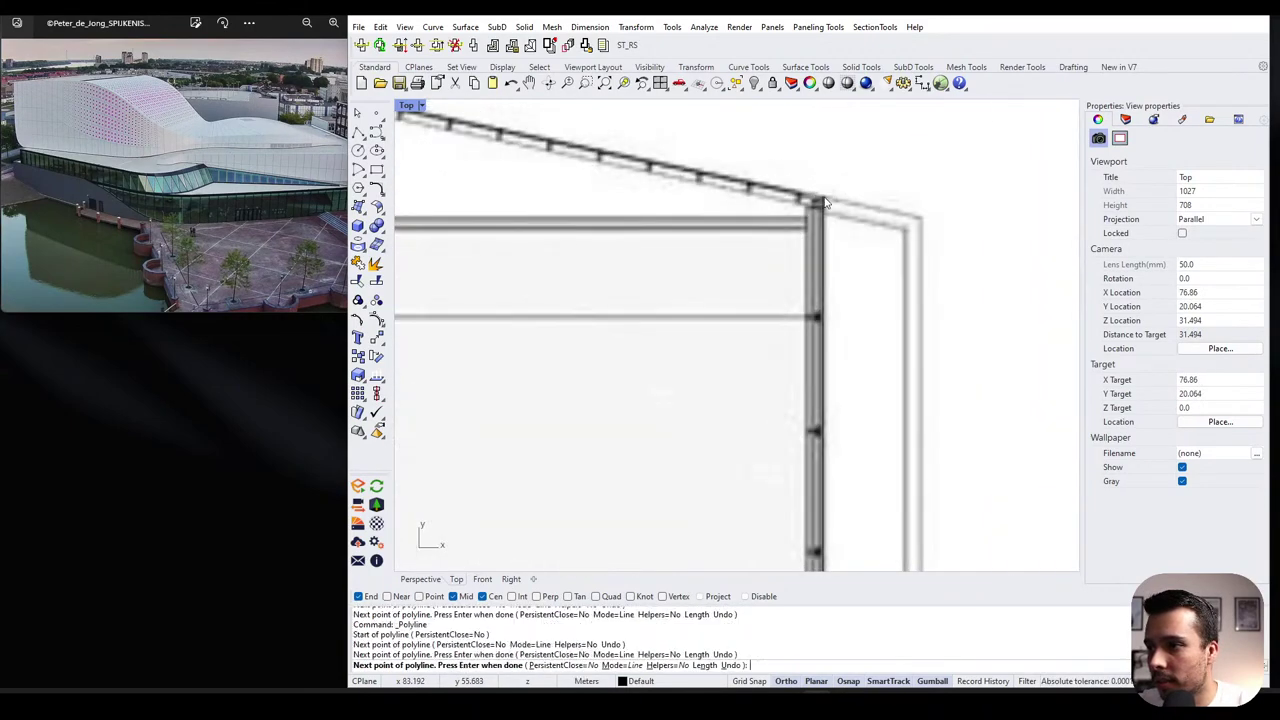
key("Return")
scroll(855, 236, "down", 3)
scroll(855, 236, "down", 2)
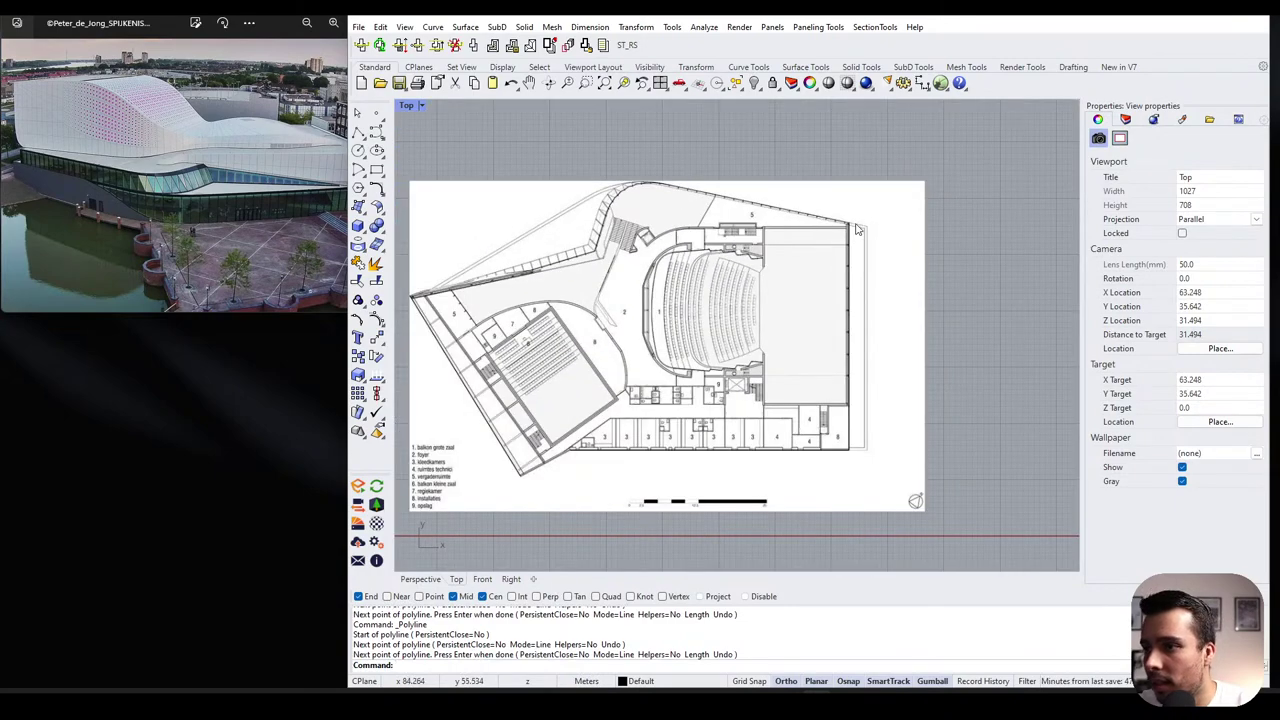
- Trace the slanted upper wall with a polyline about 32 m long, from the stage-side corner to where the rounded corner begins, with Ortho off
scroll(831, 208, "up", 8)
key("Return")
left_click(873, 250)
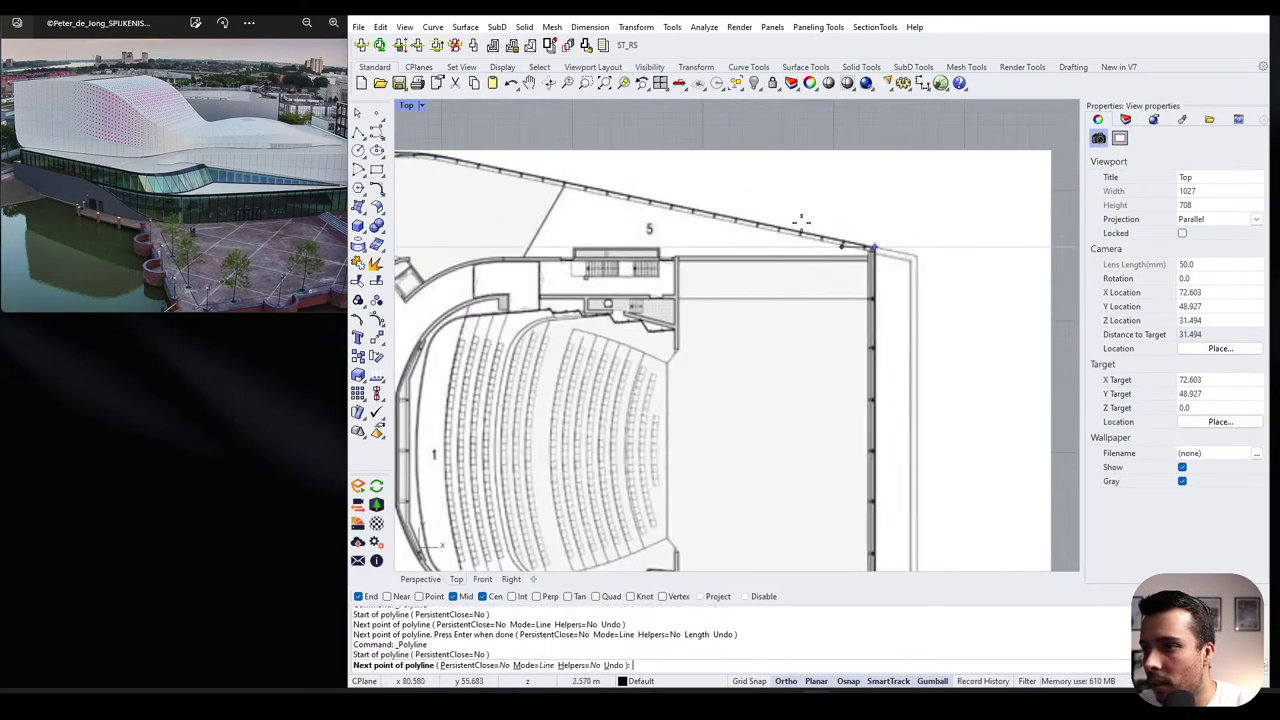
scroll(803, 222, "down", 6)
scroll(570, 186, "up", 6)
scroll(570, 187, "up", 2)
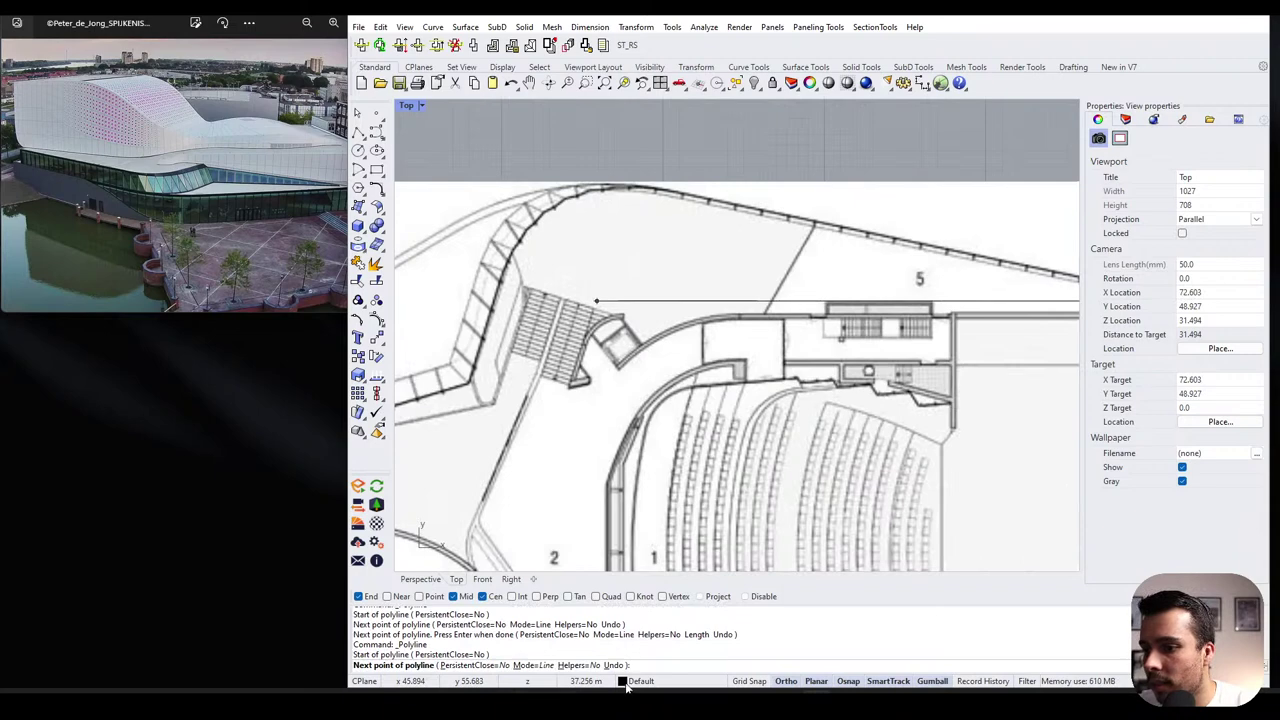
left_click(790, 684)
scroll(656, 188, "up", 4)
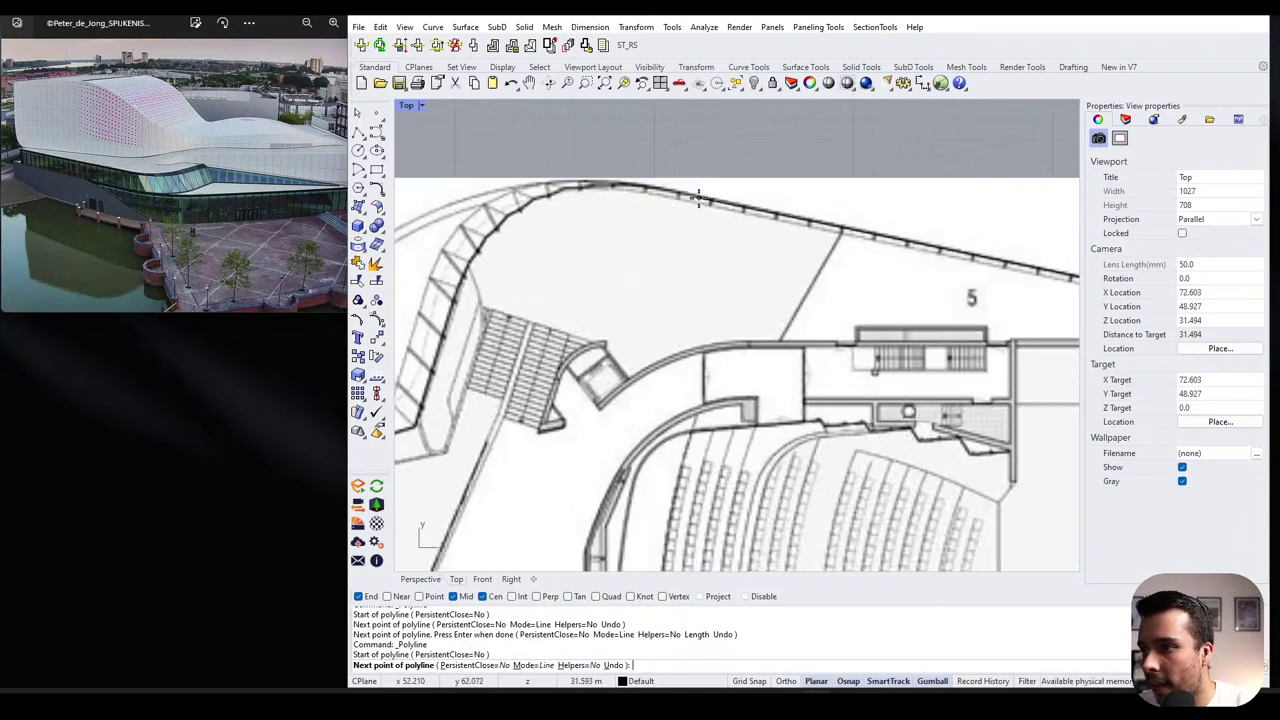
scroll(652, 190, "up", 3)
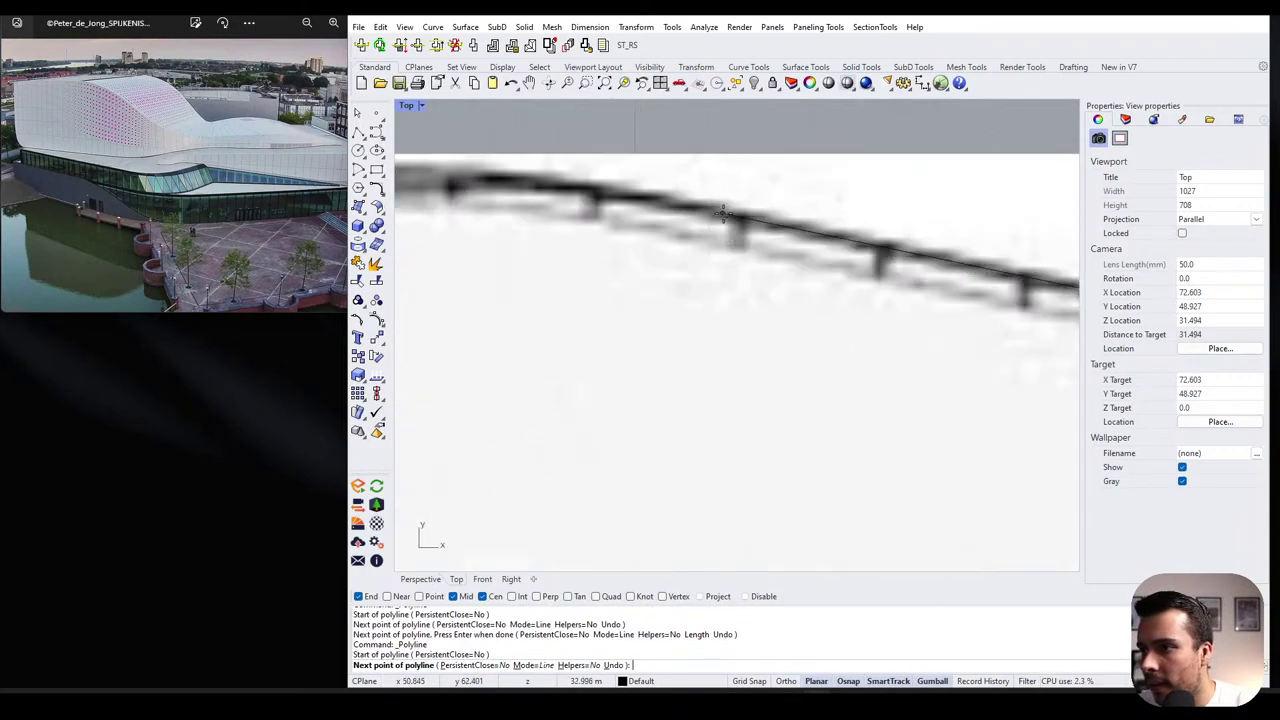
left_click(787, 224)
key("Return")
scroll(795, 215, "down", 8)
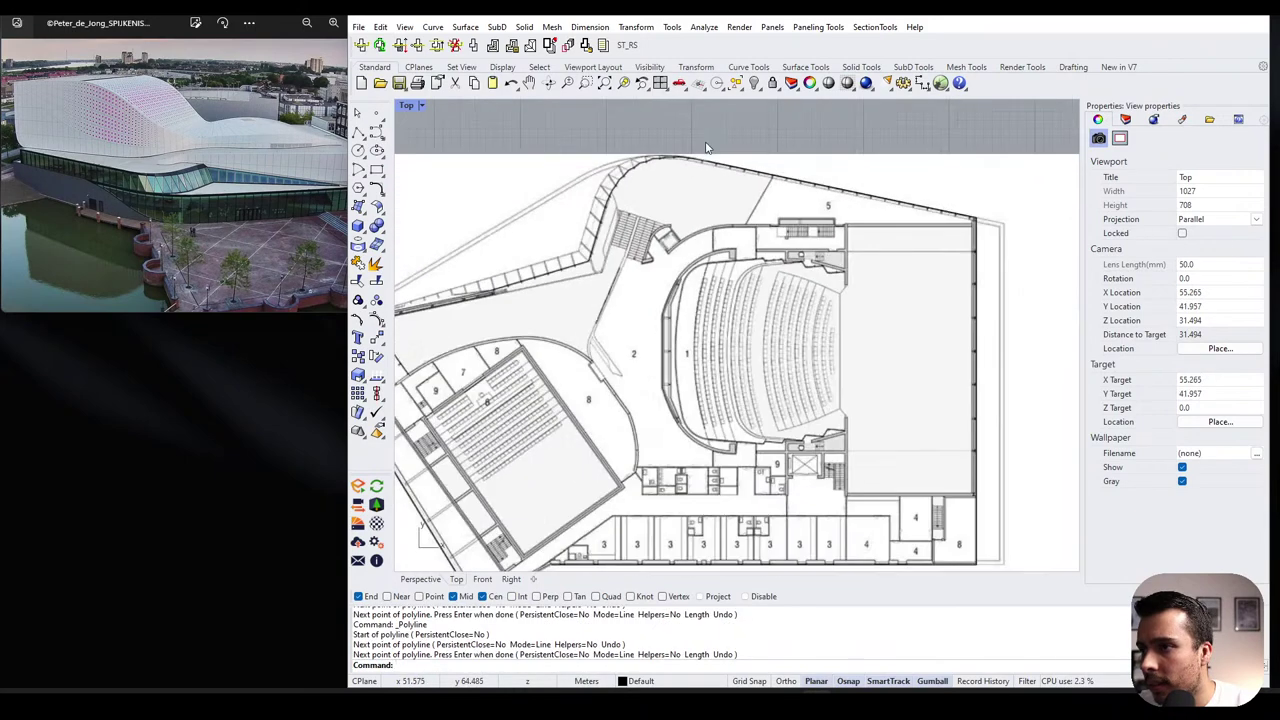
scroll(887, 158, "down", 1)
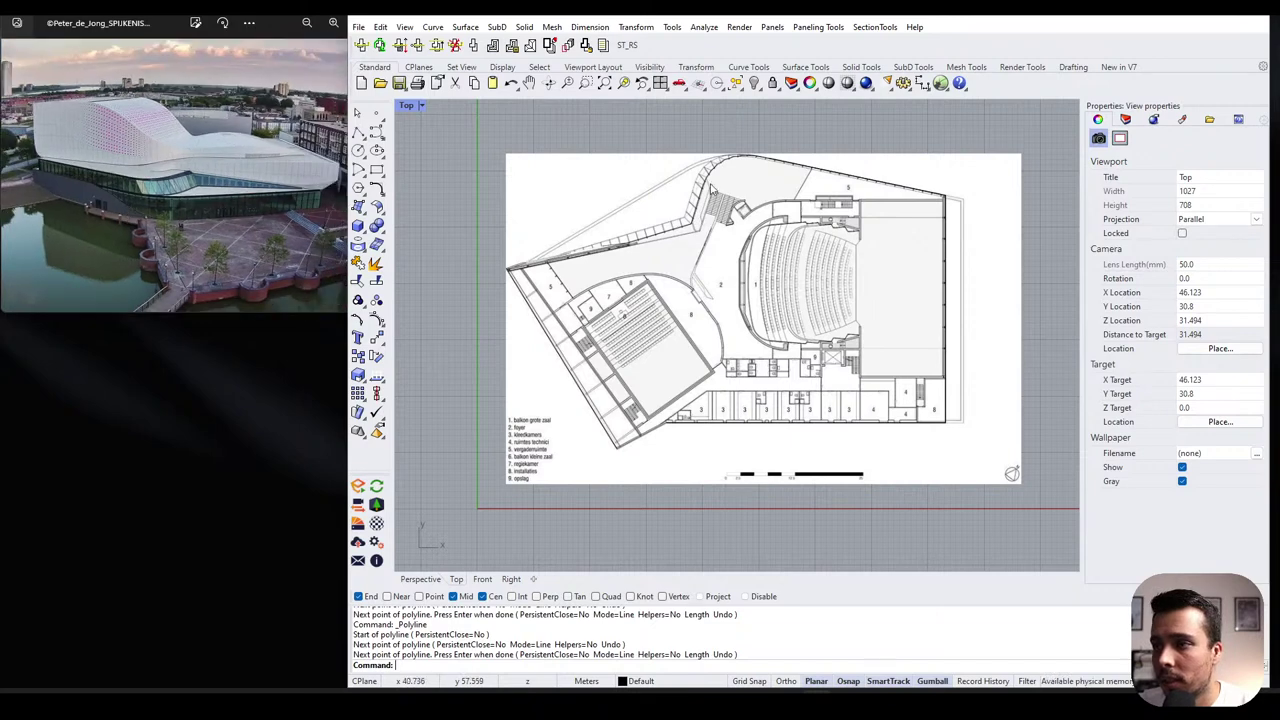
- Select the slanted wall polyline and examine its straight course and endpoints against the plan's outer edge
left_click(840, 175)
left_click(851, 177)
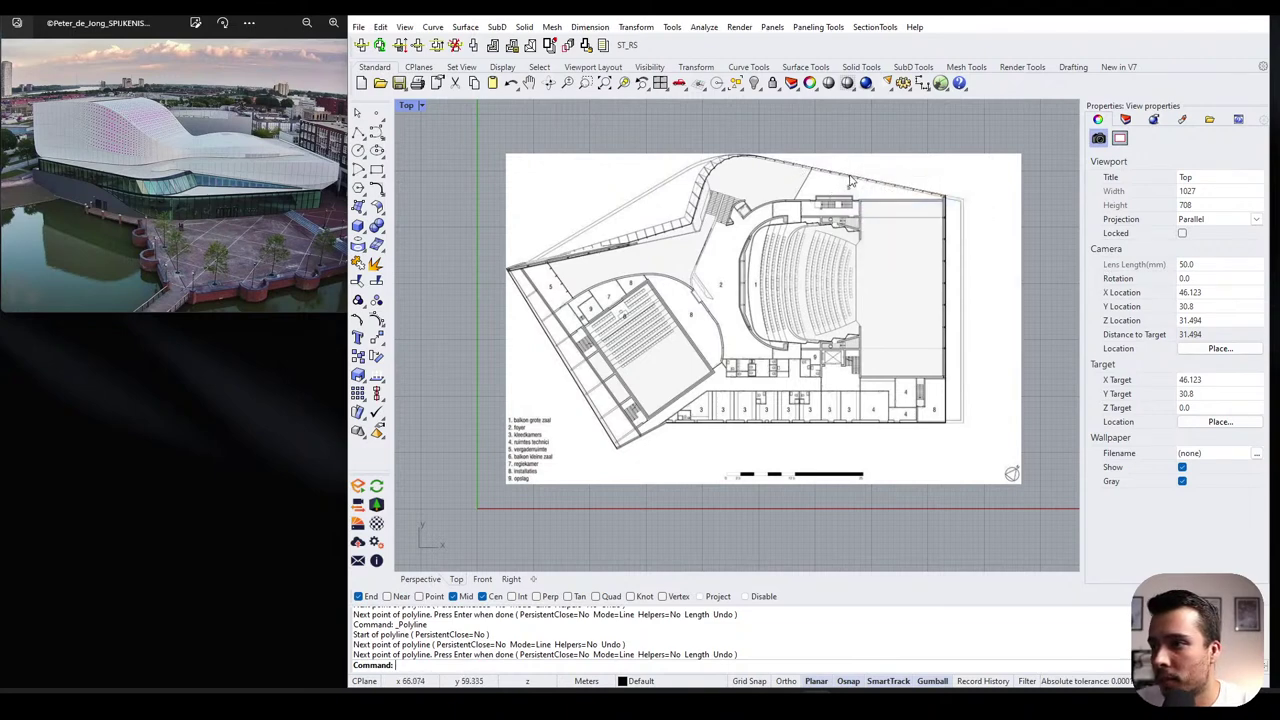
left_click(858, 178)
left_click(895, 213)
scroll(951, 145, "up", 2)
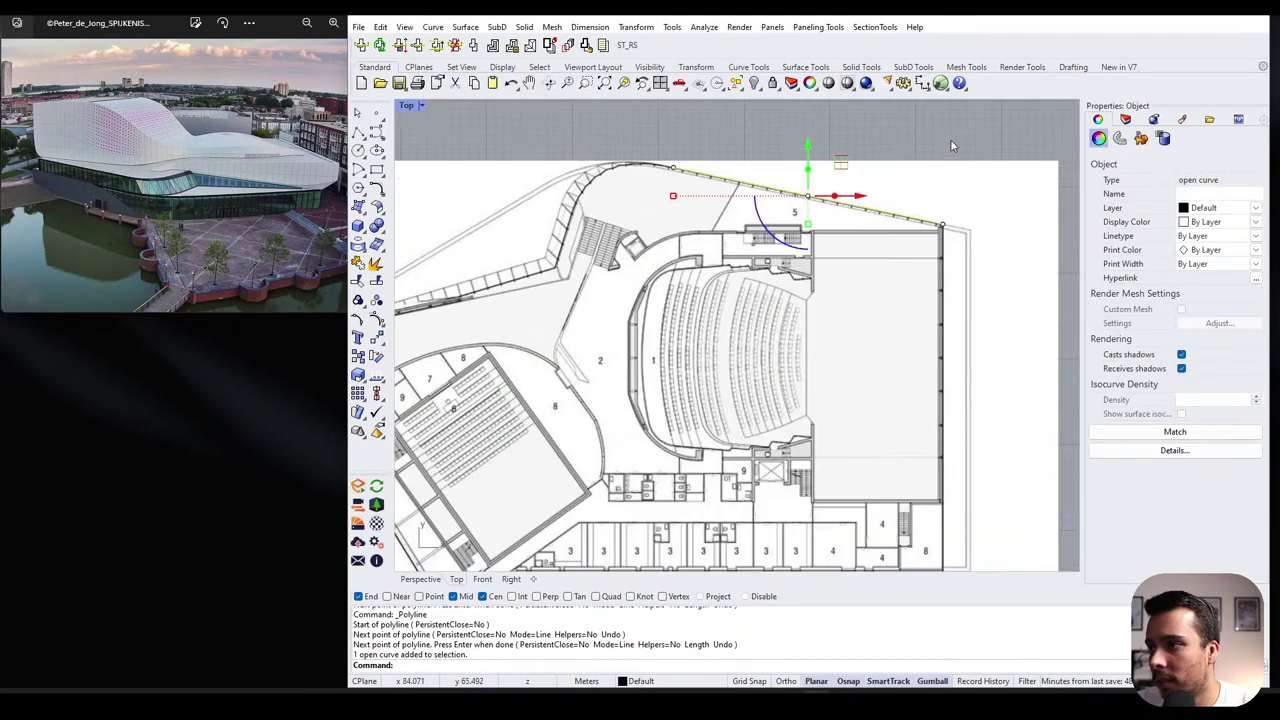
left_click(1129, 122)
left_click(1098, 119)
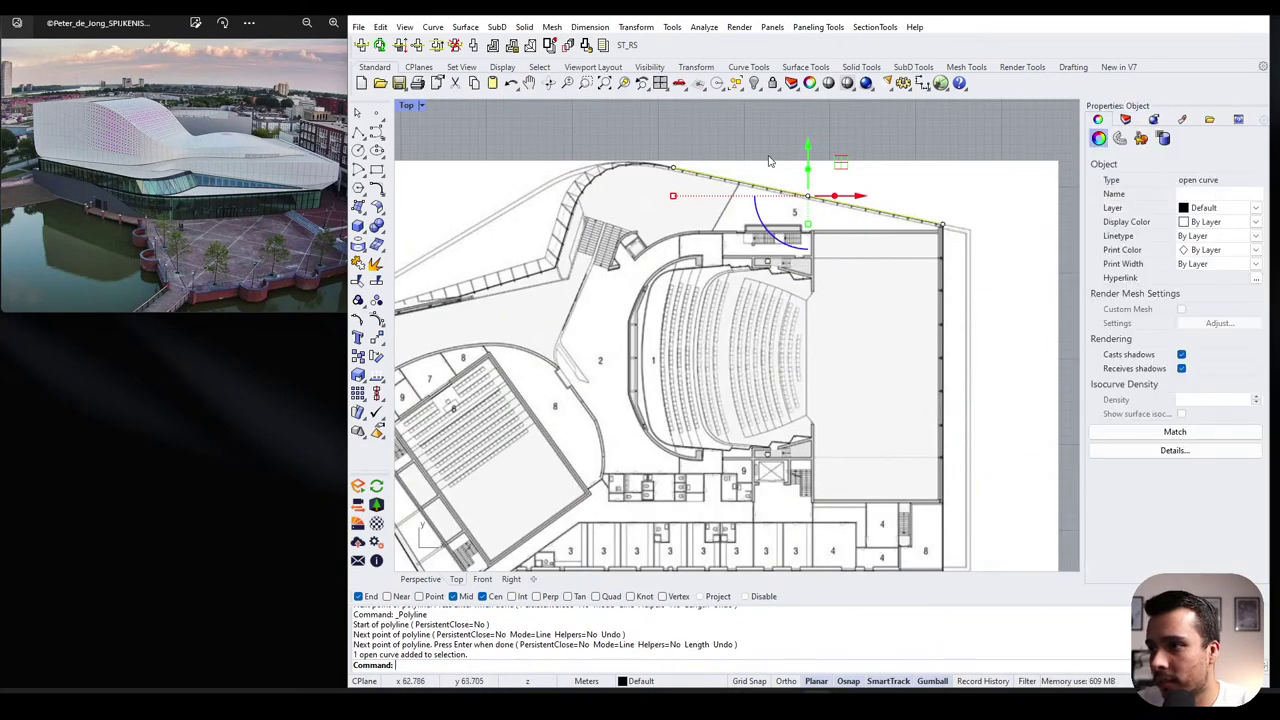
key("Escape")
left_click_drag(607, 133, 975, 275)
scroll(752, 150, "up", 3)
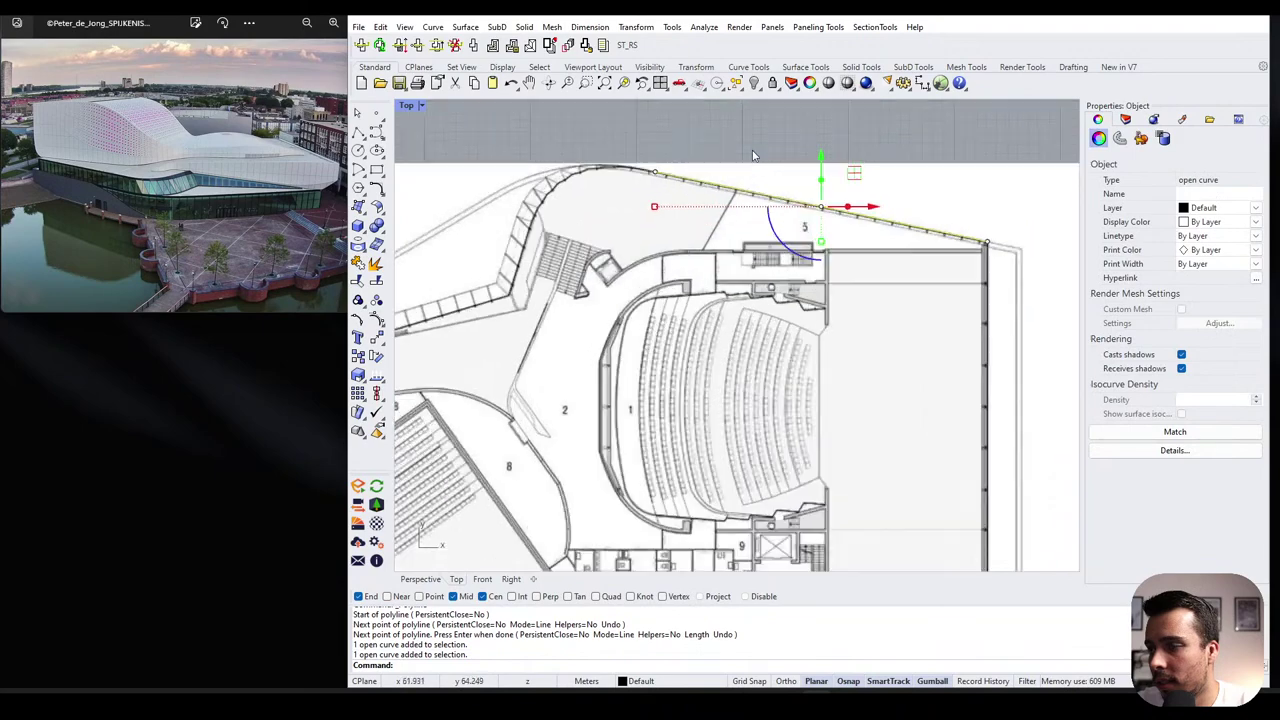
key("Escape")
scroll(655, 184, "down", 6)
left_click_drag(563, 134, 966, 334)
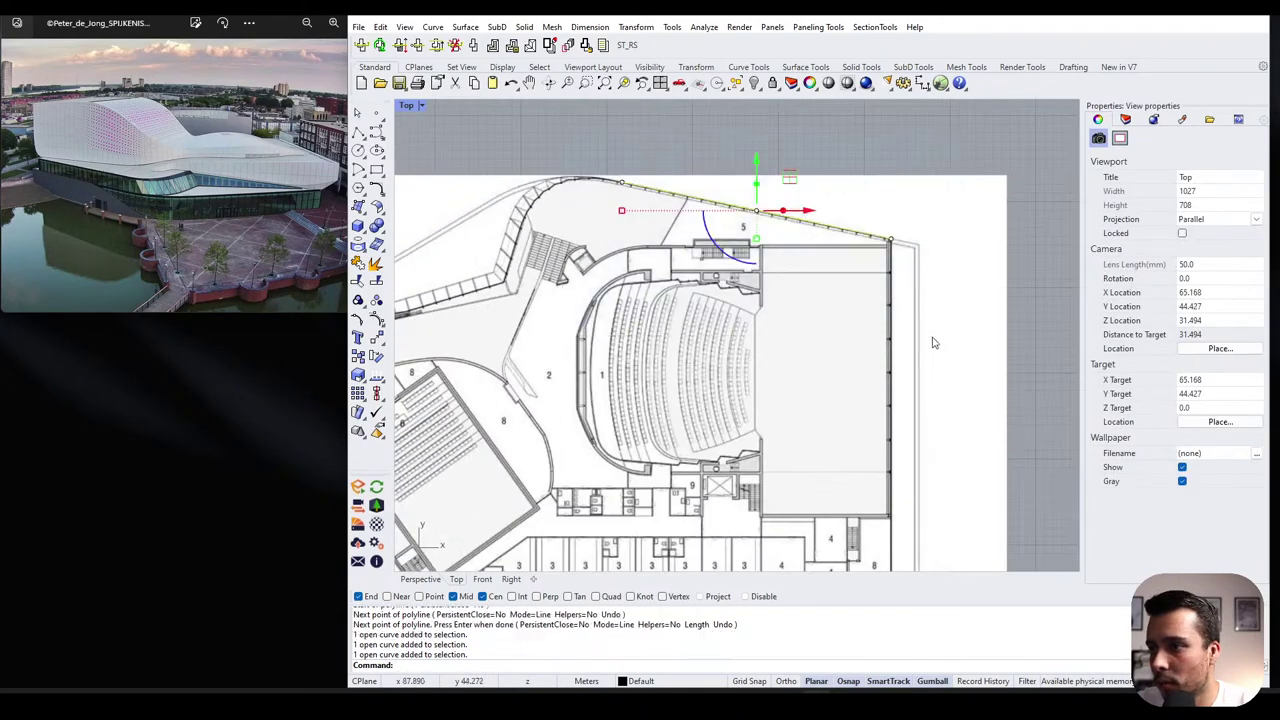
scroll(826, 204, "up", 6)
scroll(880, 230, "down", 3)
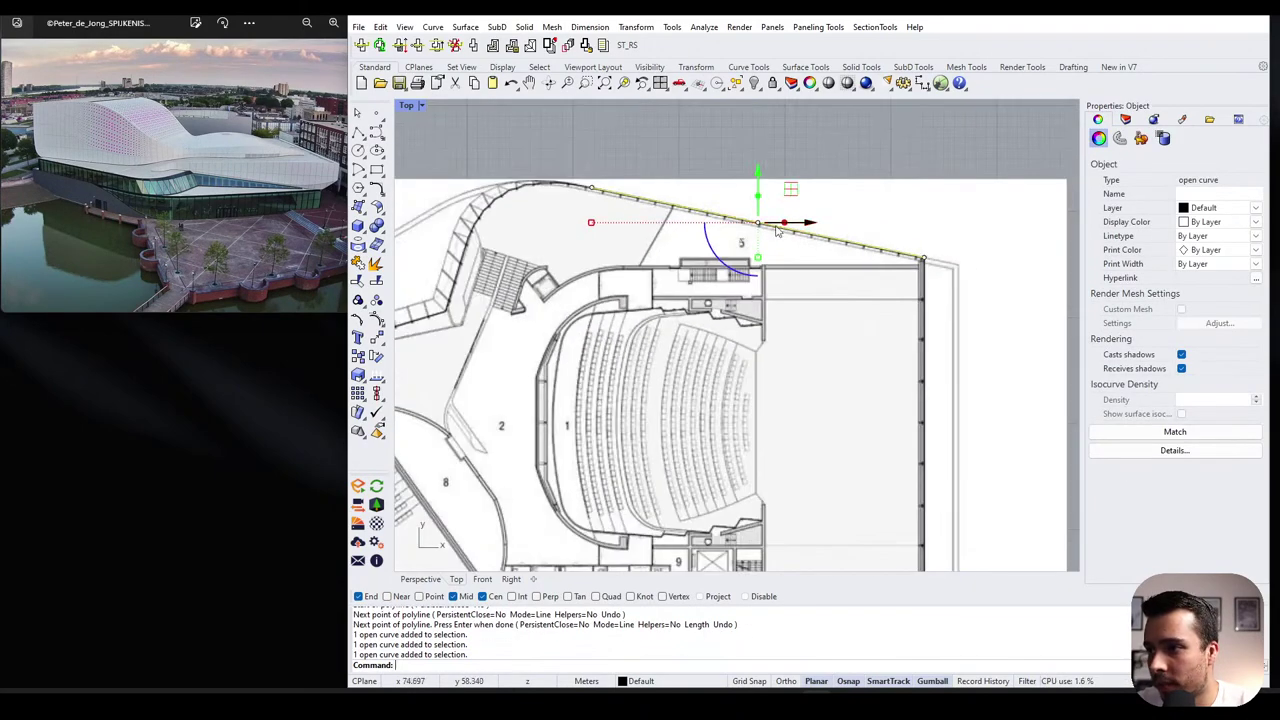
key("Escape")
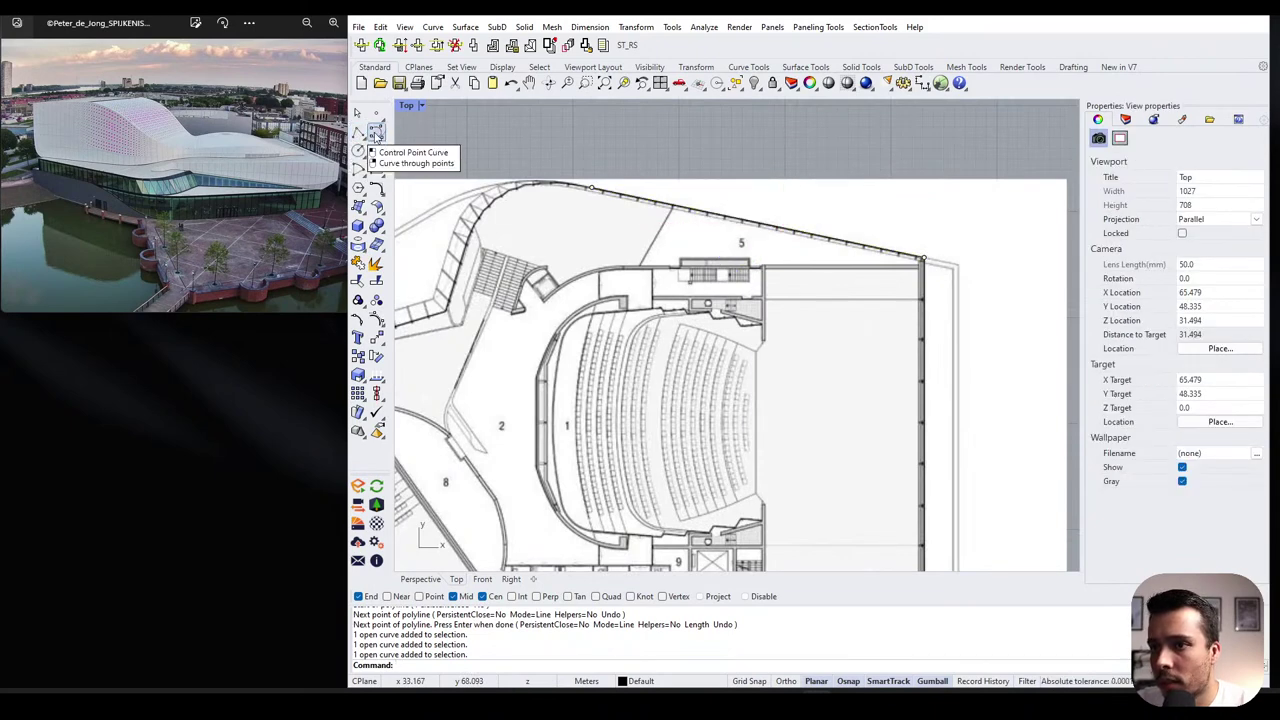
left_click(377, 132)
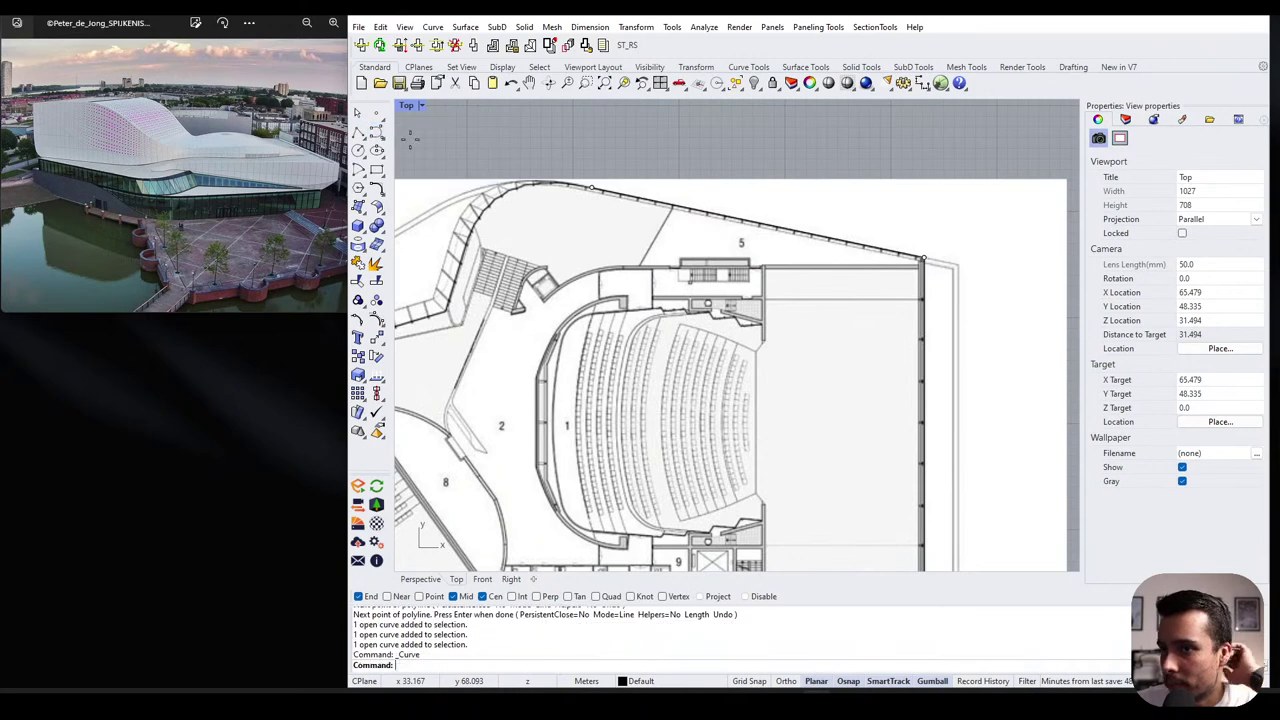
scroll(601, 249, "down", 5)
left_click(634, 162)
left_click(716, 156)
left_click(610, 182)
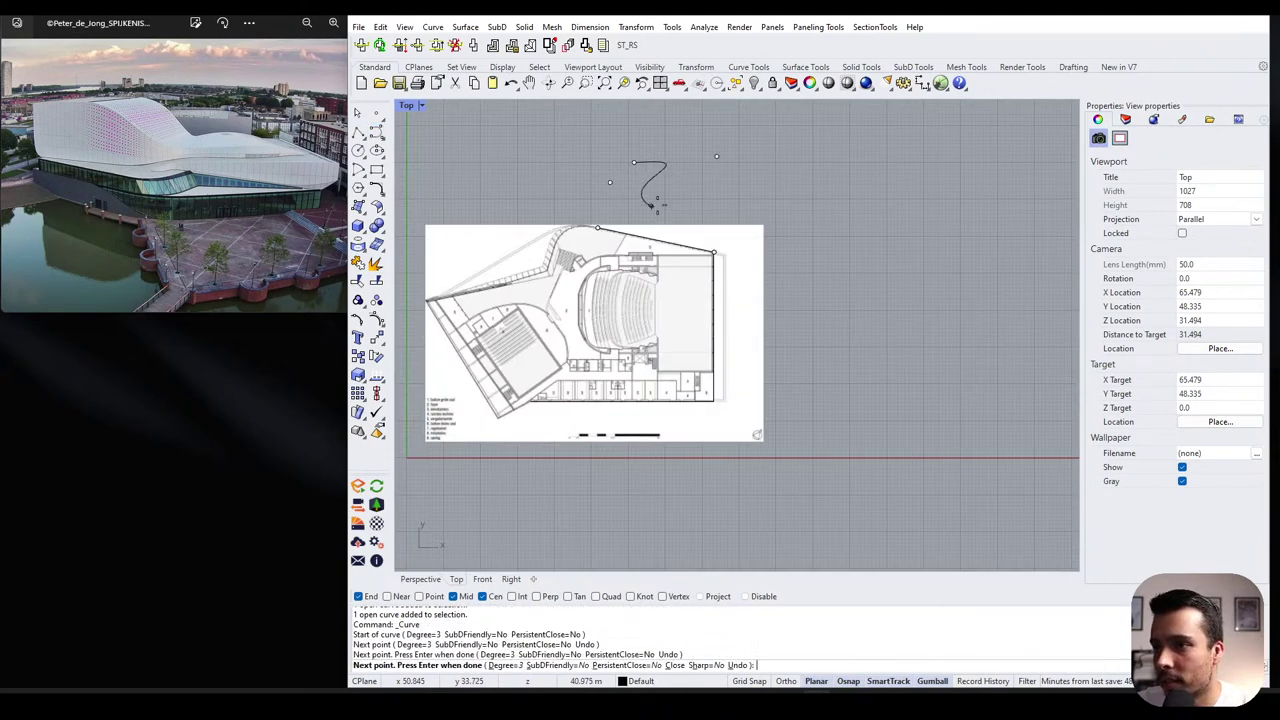
left_click(667, 196)
left_click(843, 171)
left_click(869, 260)
key("Escape")
scroll(610, 175, "up", 4)
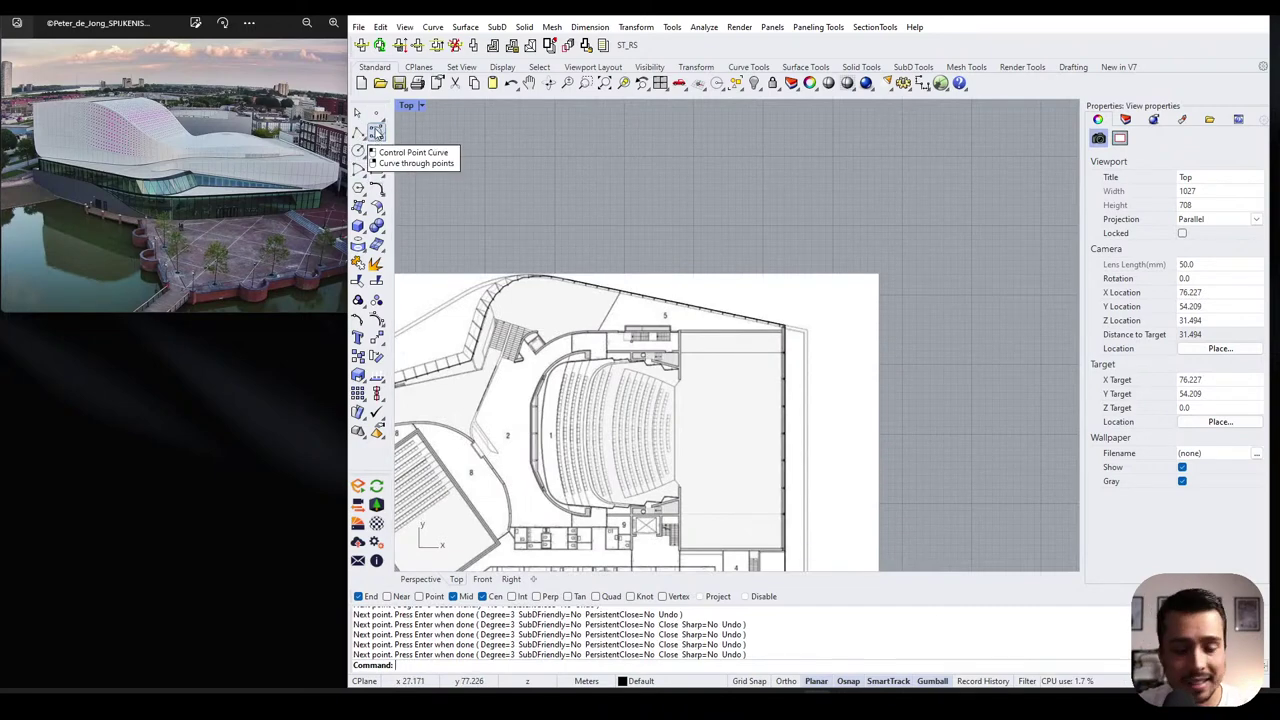
left_click(656, 299)
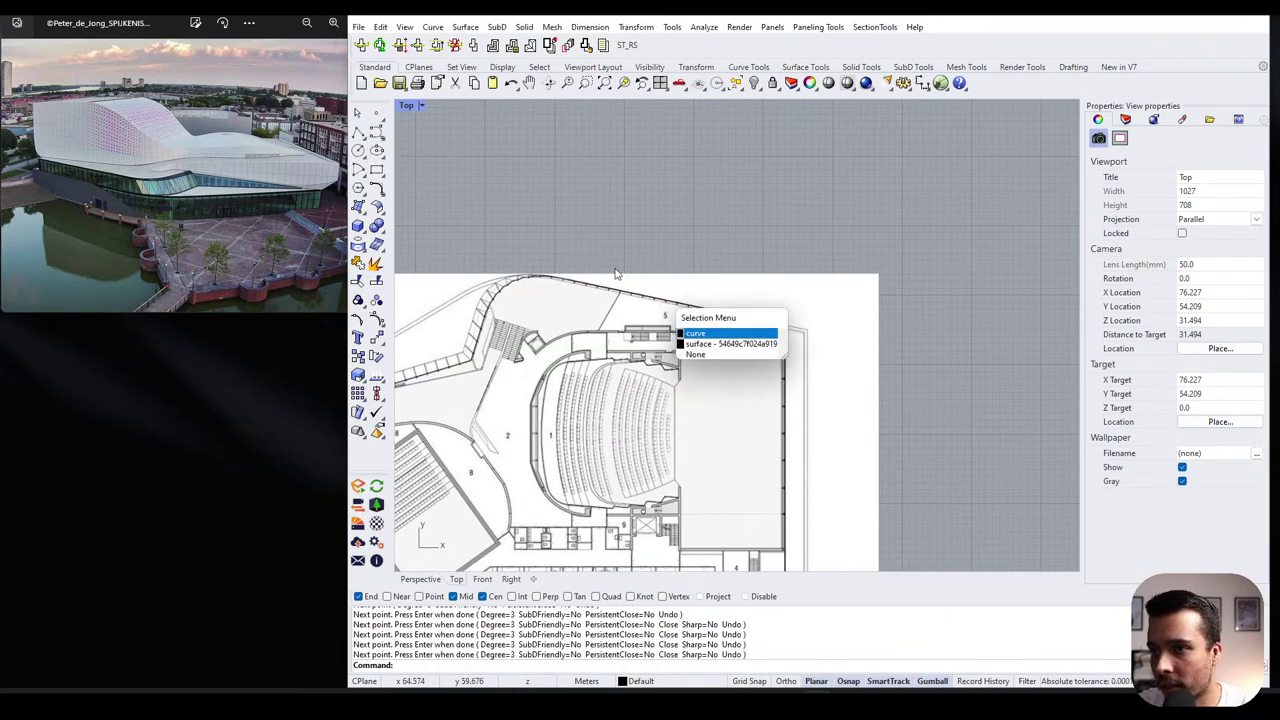
left_click(616, 270)
left_click(376, 133)
scroll(574, 262, "up", 2)
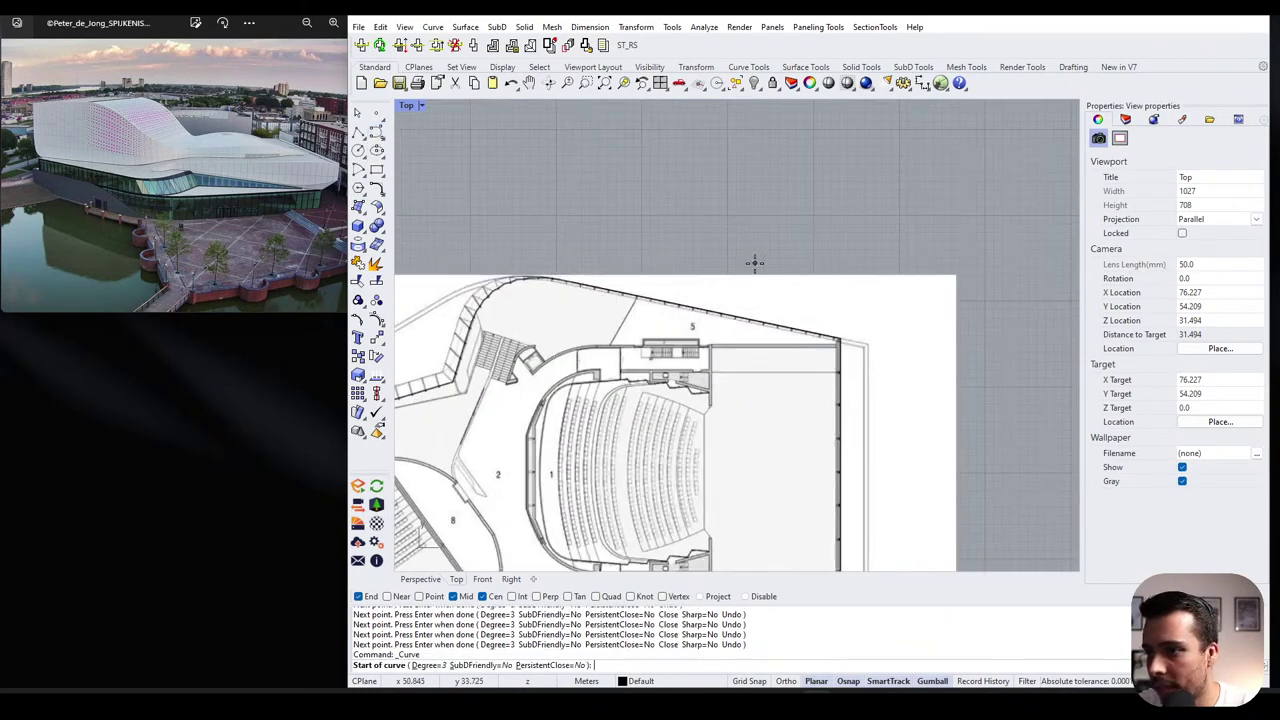
key("Escape")
- Sketch an open degree-3 control point curve with four points in the empty area above the floor plan
left_click(377, 131)
left_click(769, 249)
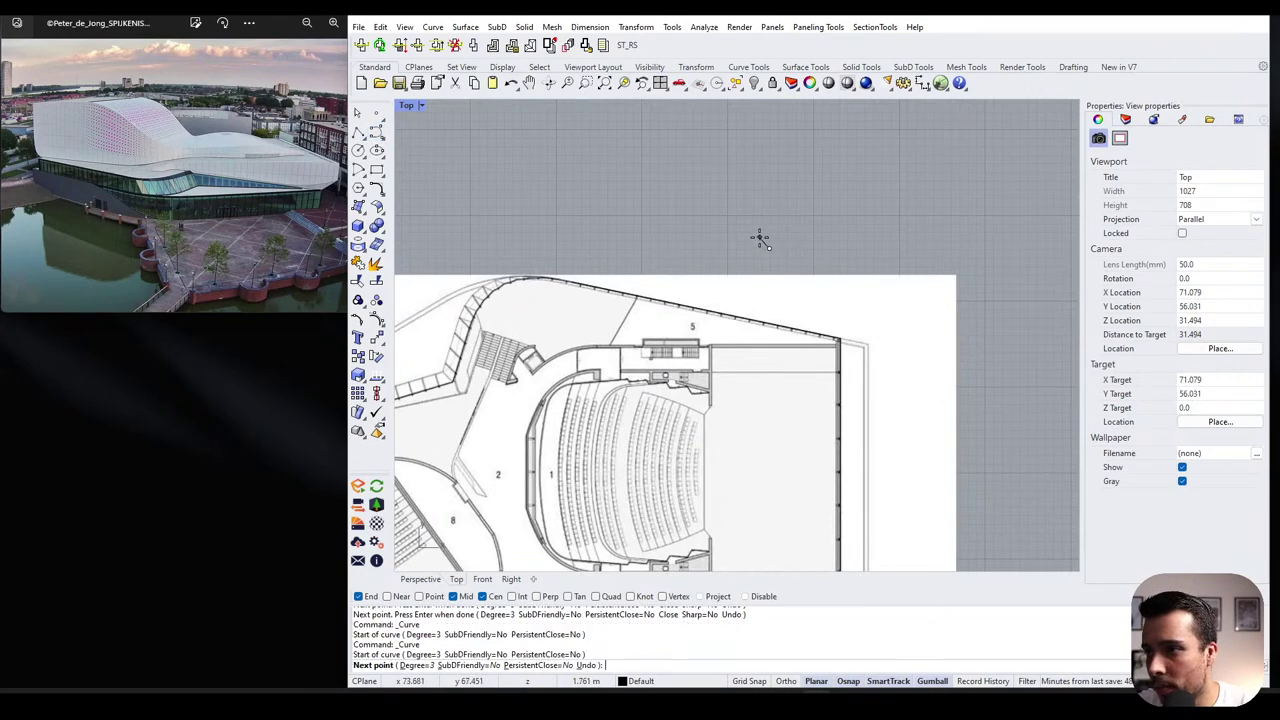
left_click(651, 189)
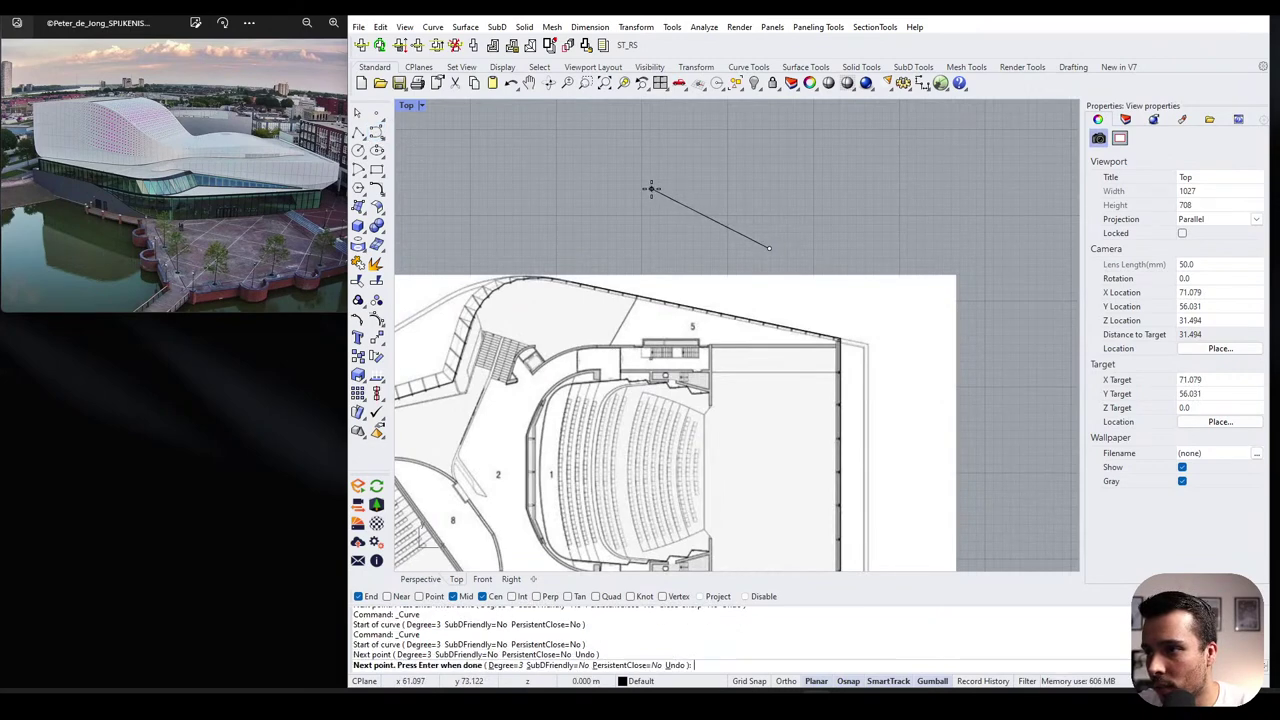
left_click(580, 145)
scroll(577, 146, "up", 5)
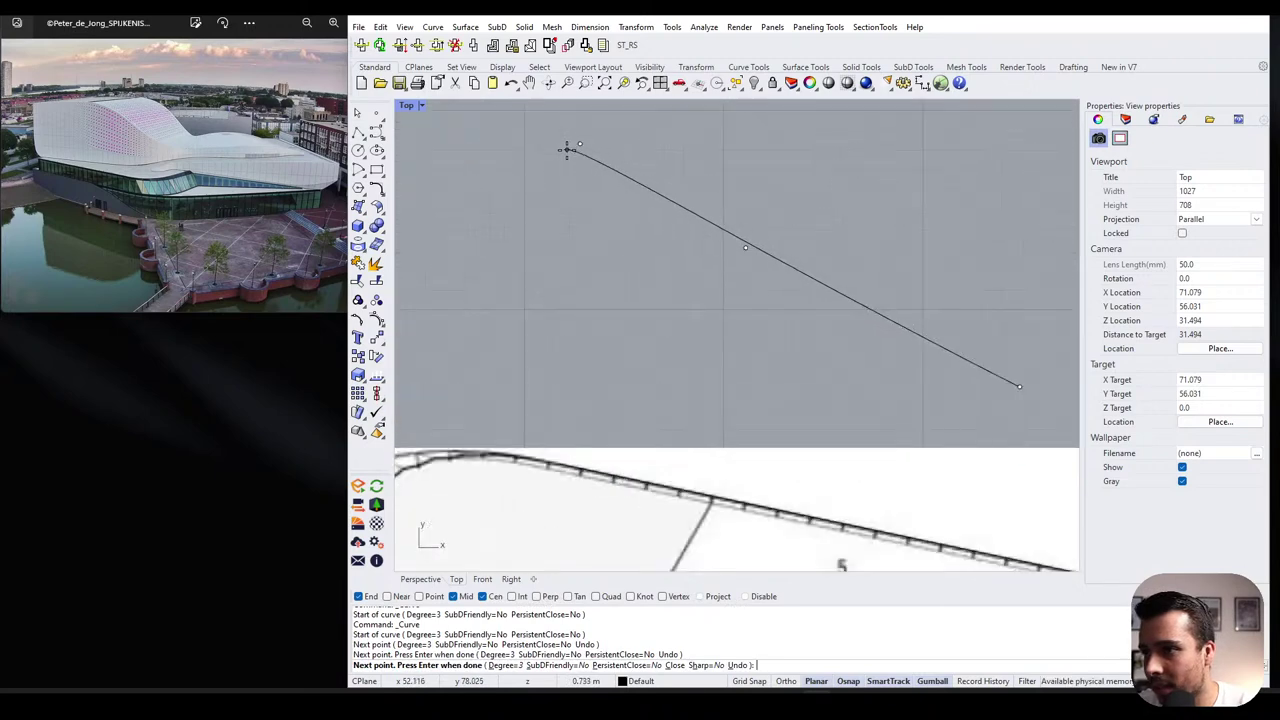
left_click(543, 122)
key("Return")
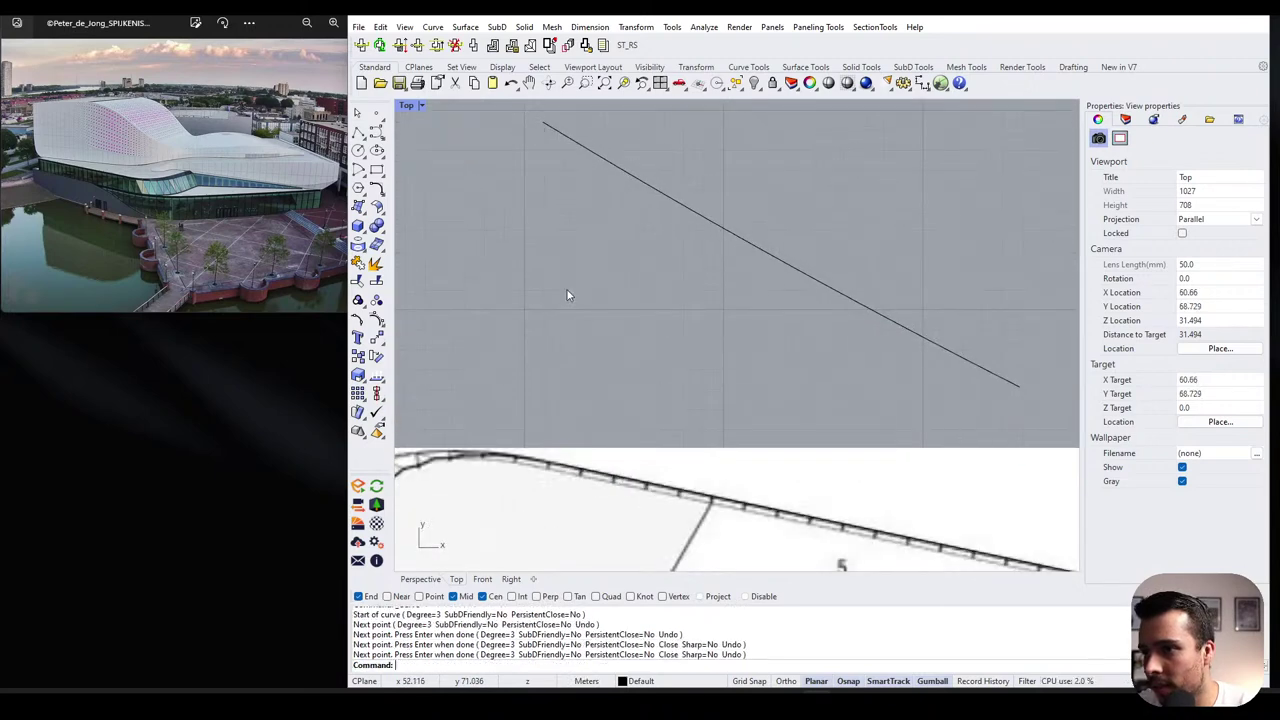
- Try moving one control point of the practice curve above the plan, and delete the curve
scroll(567, 295, "down", 2)
left_click(743, 298)
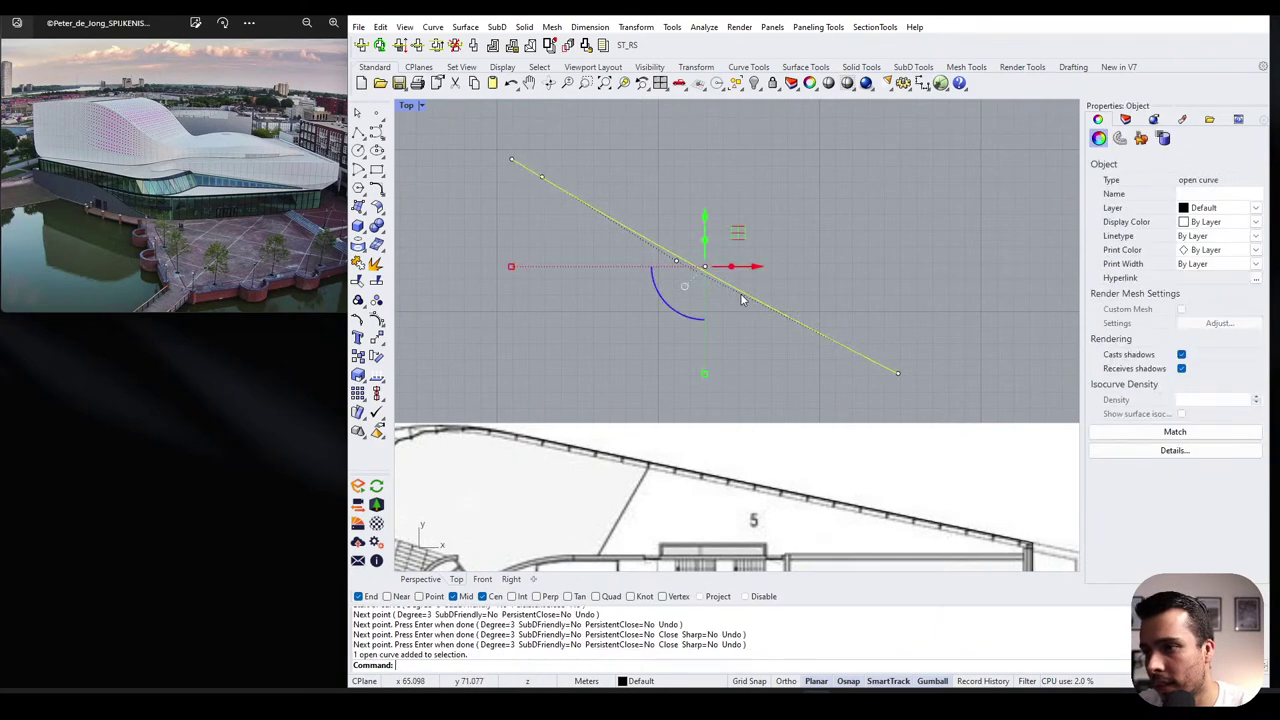
left_click(676, 262)
left_click_drag(709, 228, 700, 272)
key("Delete")
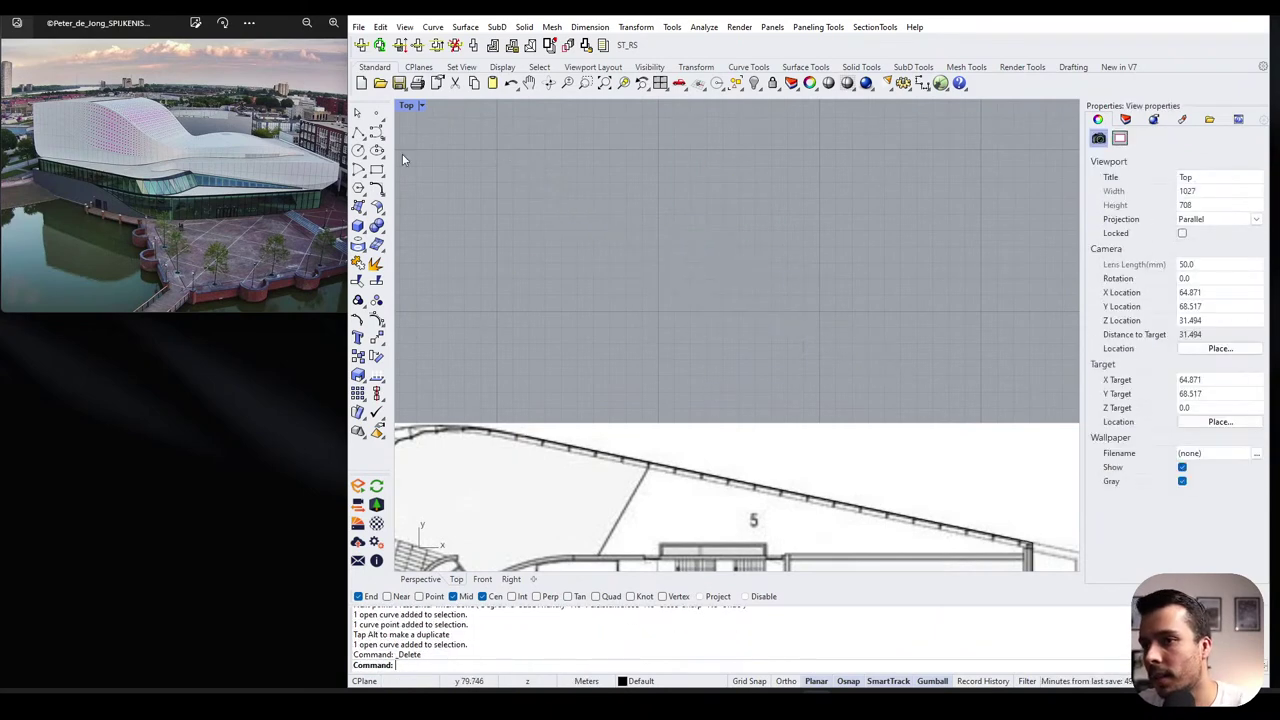
- Start a degree-3 control point curve at the stage wall's upper corner and place points along the slanted wall to its polyline's far end
left_click(377, 131)
scroll(783, 386, "up", 4)
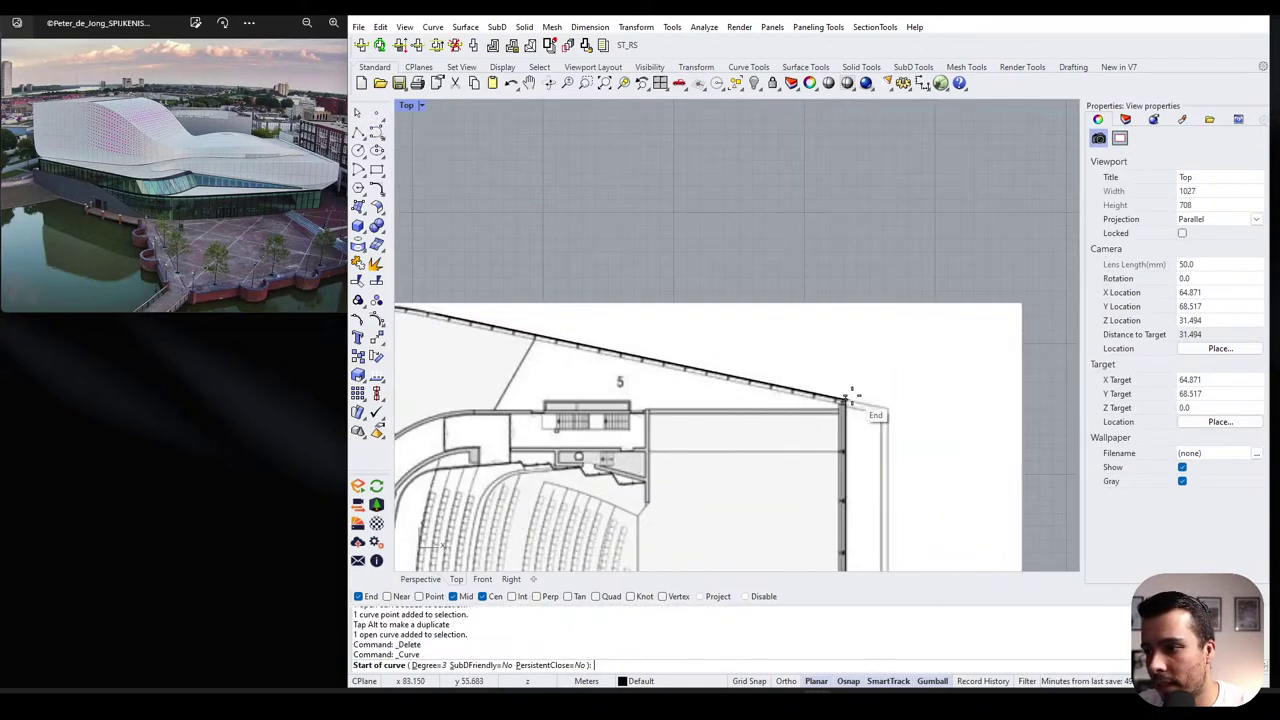
left_click(846, 399)
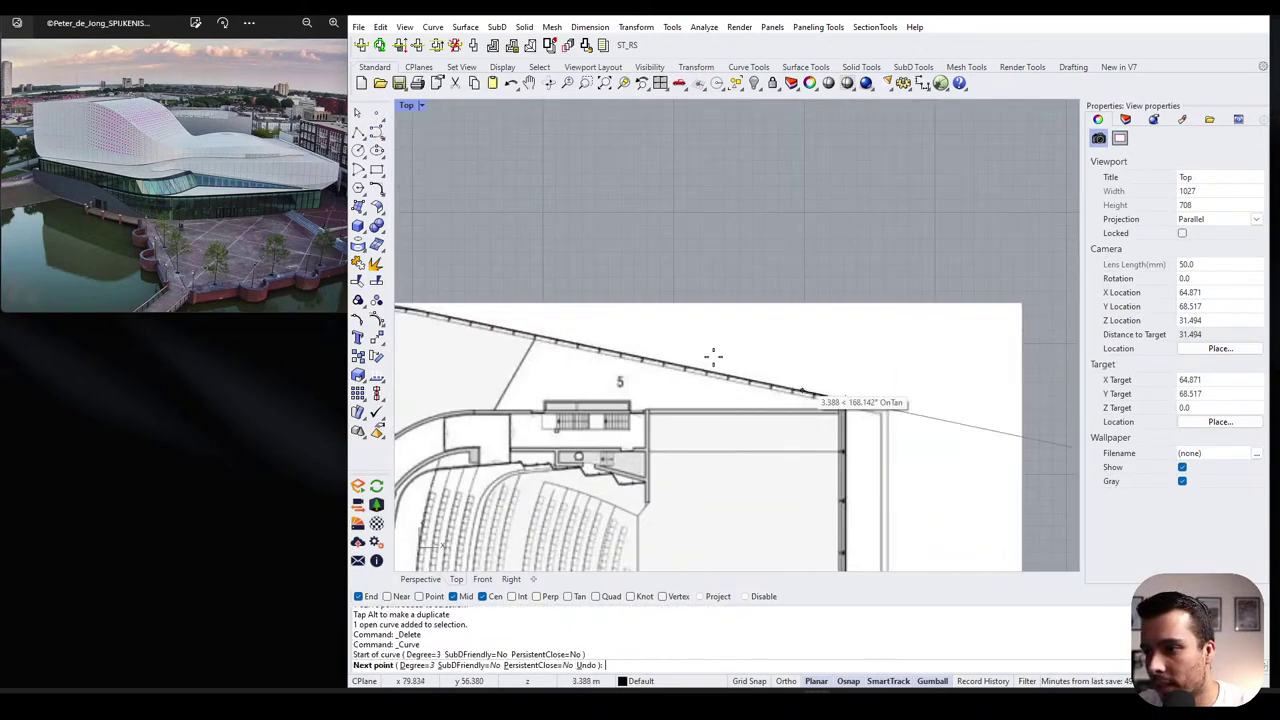
left_click(632, 354)
right_click_drag(632, 354, 757, 397)
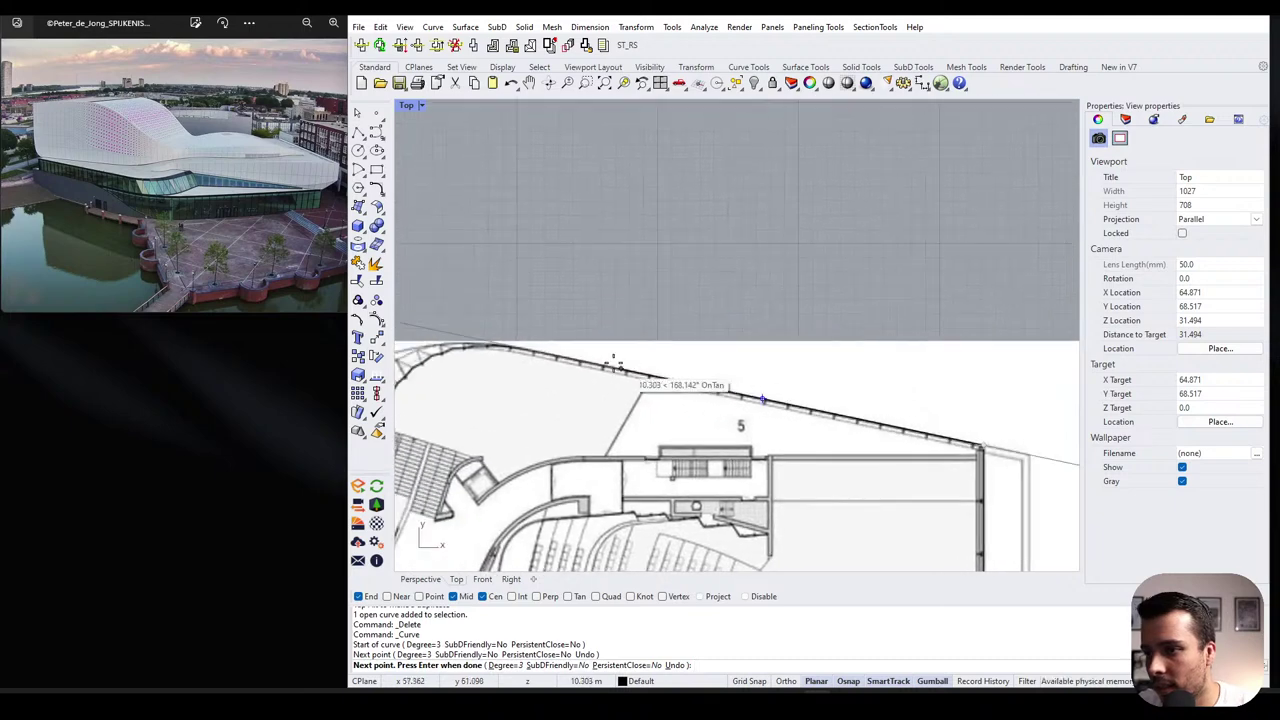
left_click(607, 366)
right_click_drag(607, 366, 660, 358)
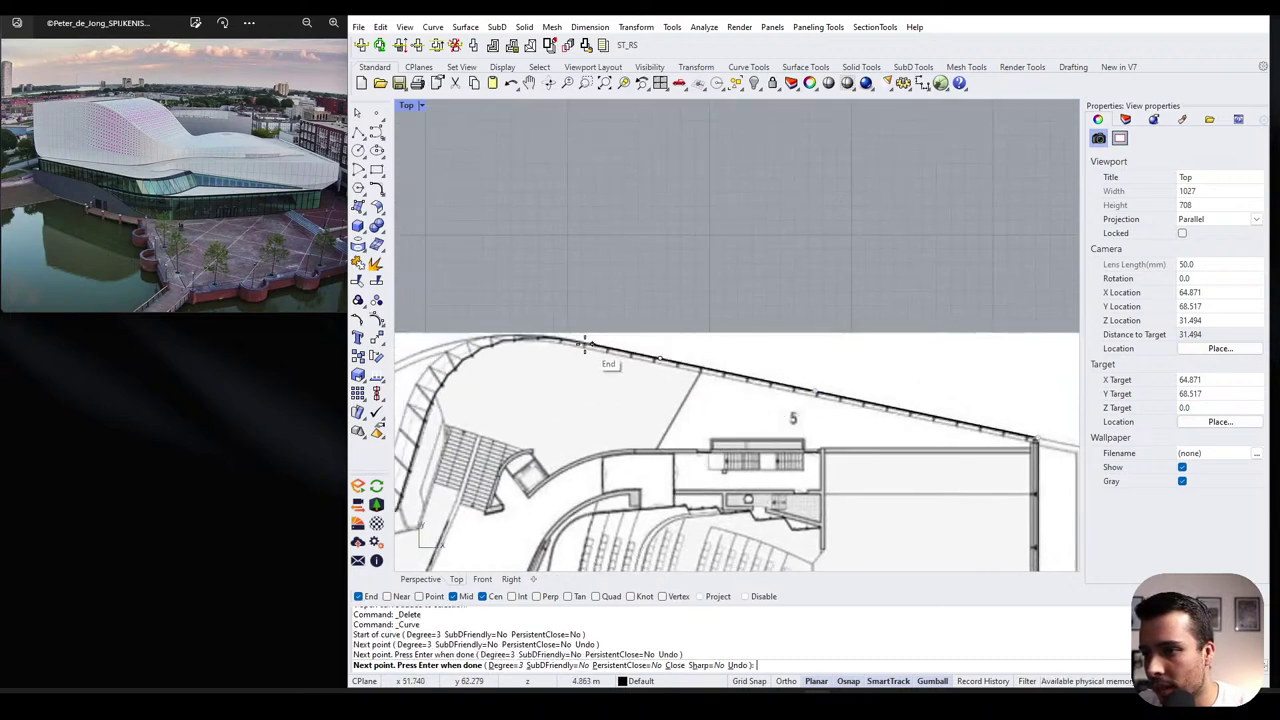
left_click(585, 345)
- Continue the degree-3 curve past the slanted wall, placing control points around the plan's rounded corner along the facade's outer edge
scroll(585, 344, "up", 3)
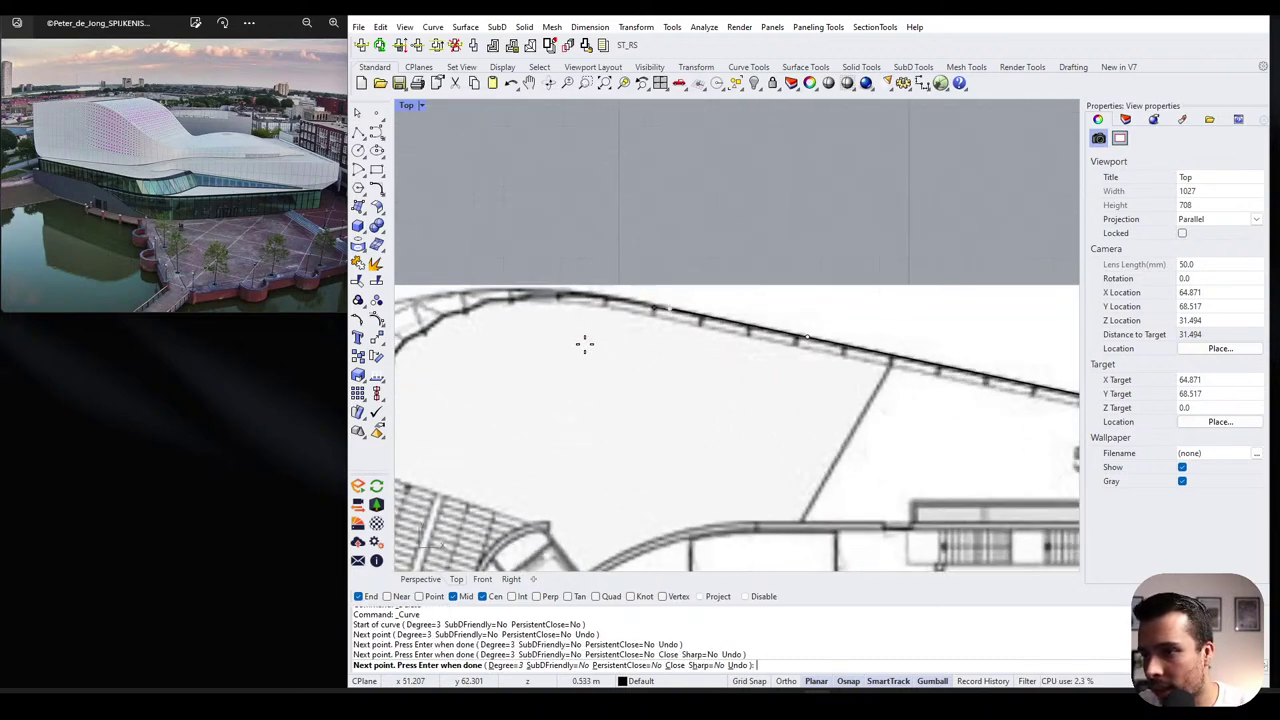
scroll(585, 345, "up", 4)
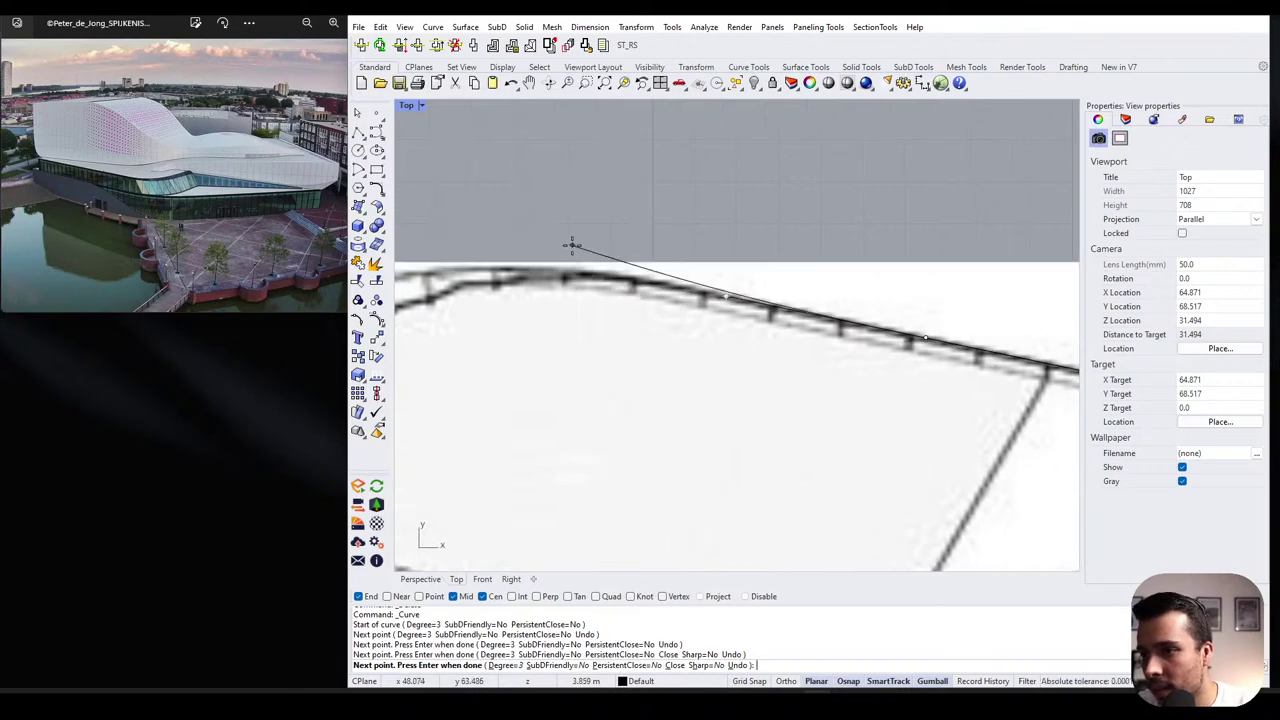
scroll(573, 310, "down", 5)
scroll(574, 263, "up", 3)
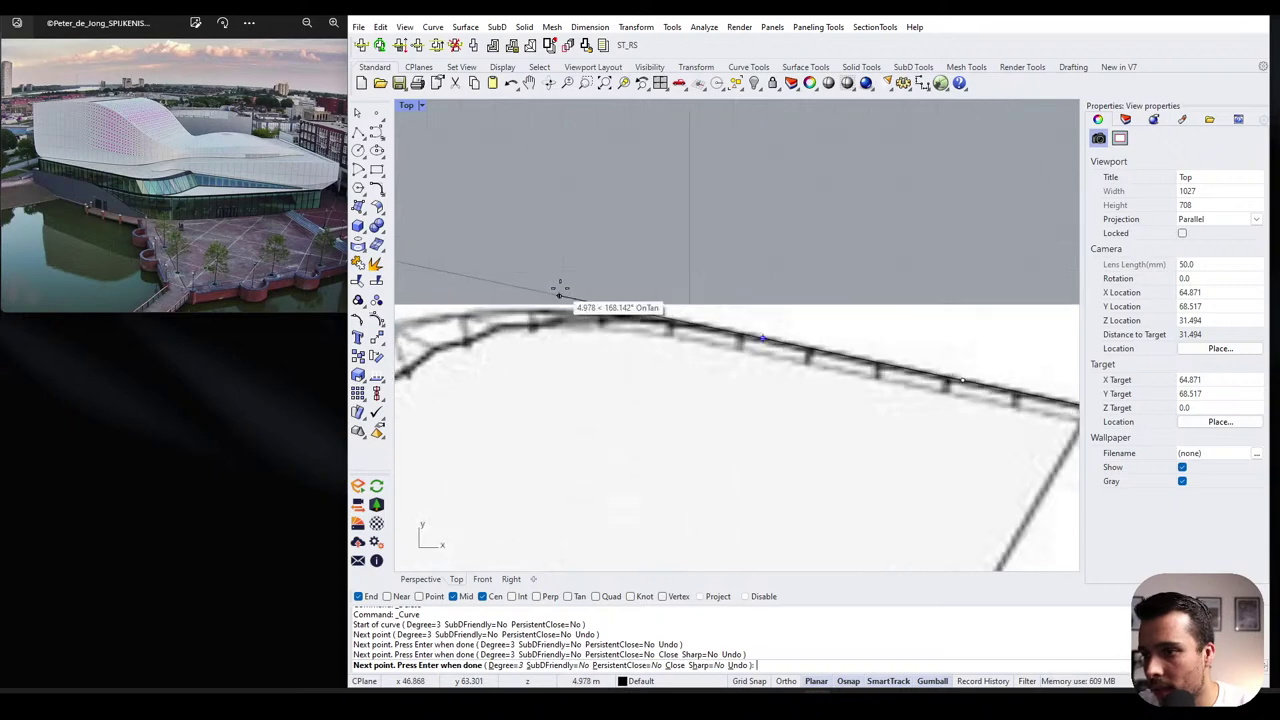
left_click(559, 290)
scroll(700, 280, "down", 3)
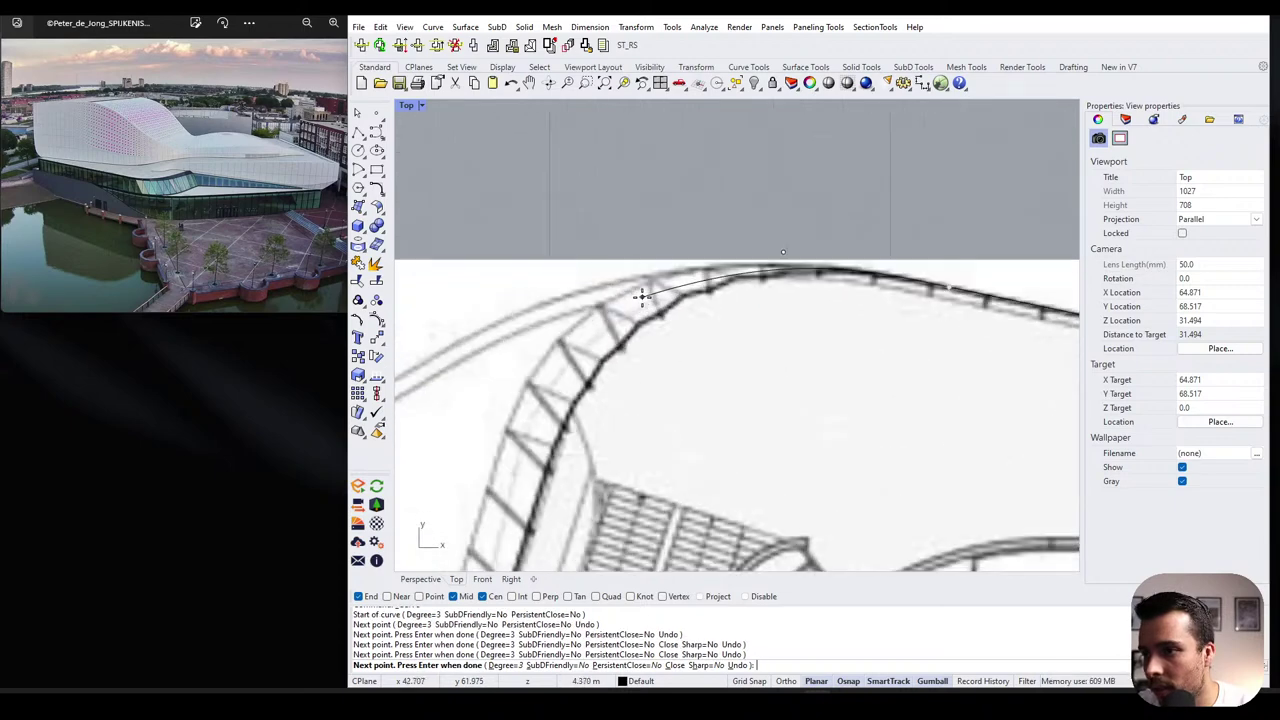
scroll(662, 285, "up", 4)
scroll(662, 285, "up", 2)
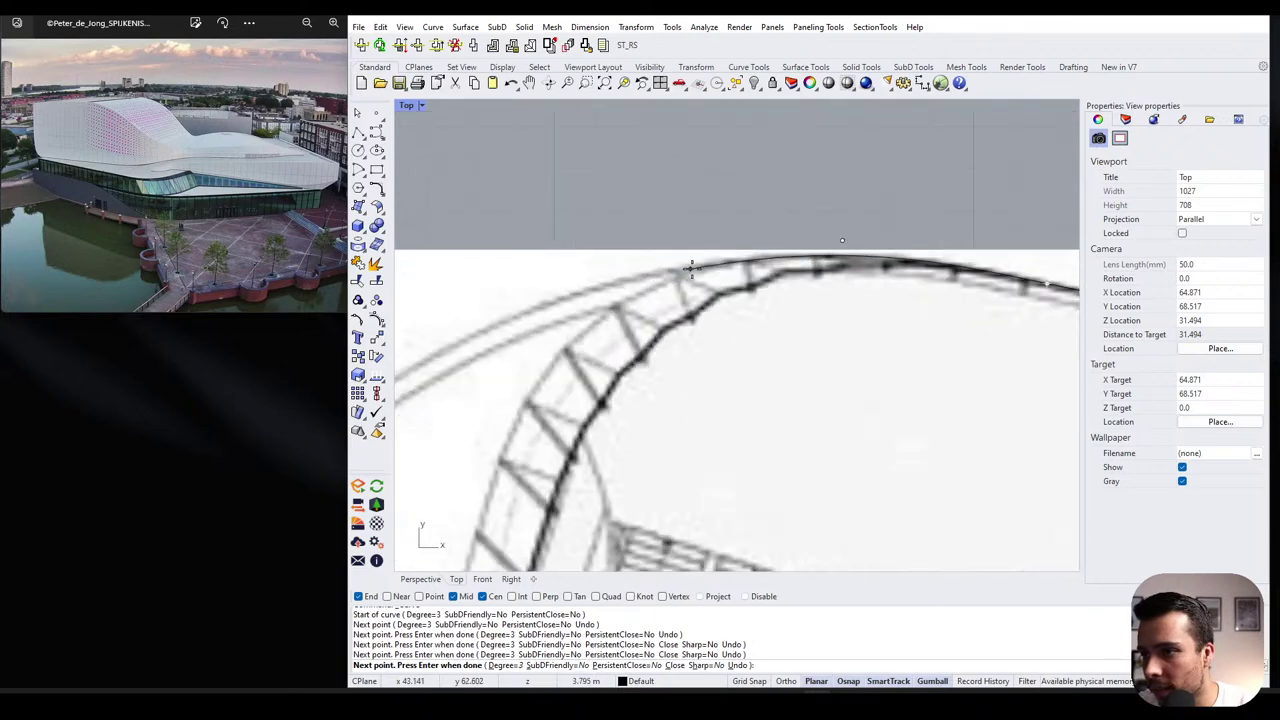
left_click(677, 265)
left_click(543, 358)
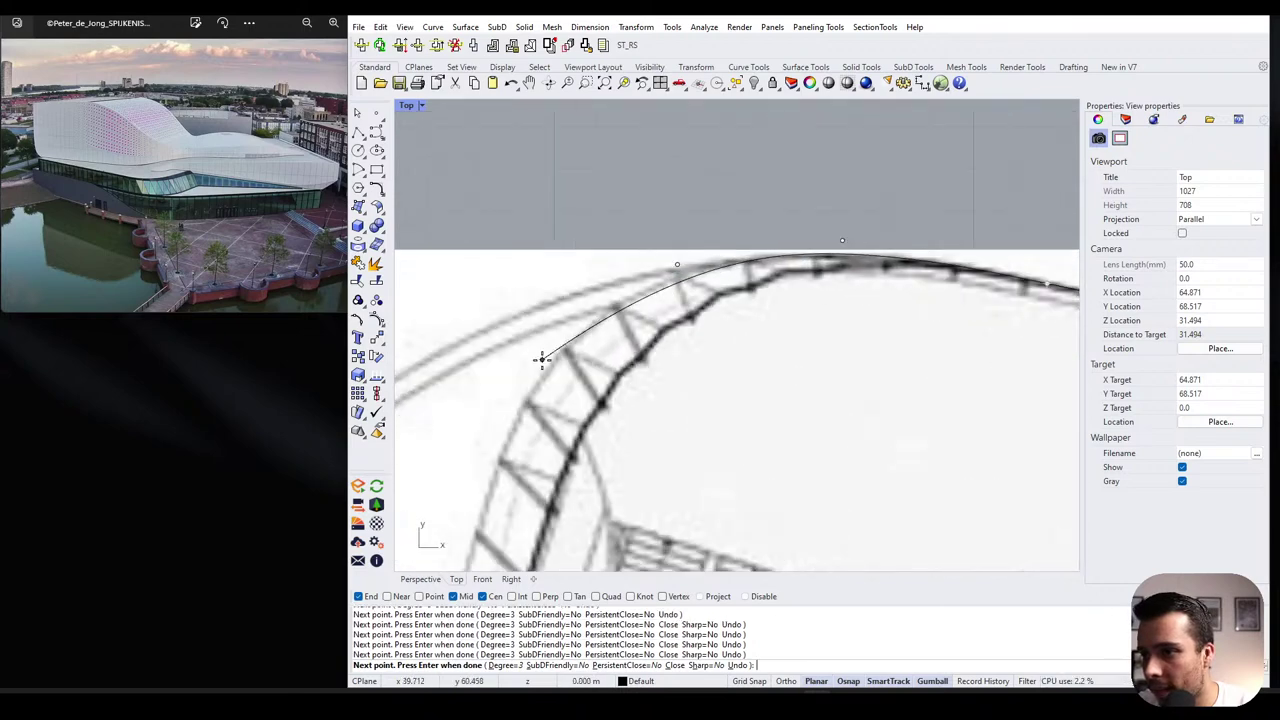
left_click(489, 468)
- Place the curve's last point at the facade's inward kink beside the stairs and finish the curve
scroll(712, 268, "down", 4)
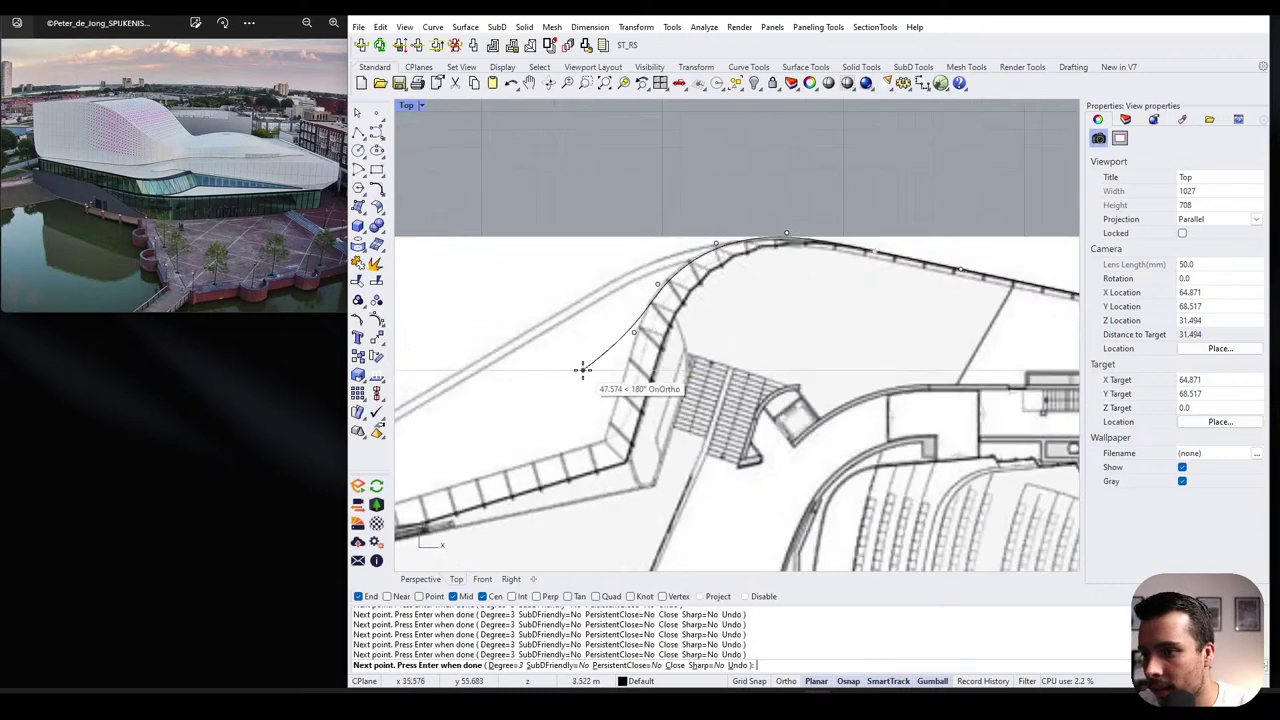
scroll(583, 369, "up", 3)
left_click(597, 470)
key("Return")
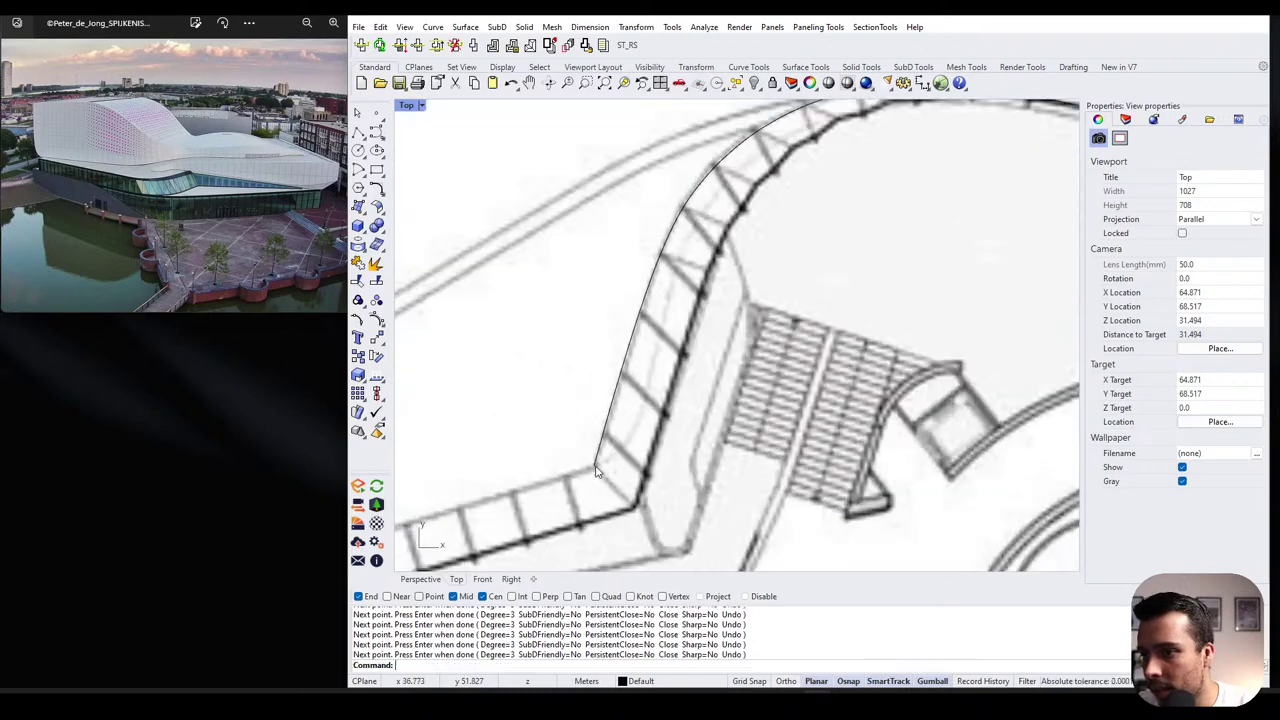
- Select the new facade curve and examine its control points and fit against the plan's rounded corner
scroll(591, 258, "down", 7)
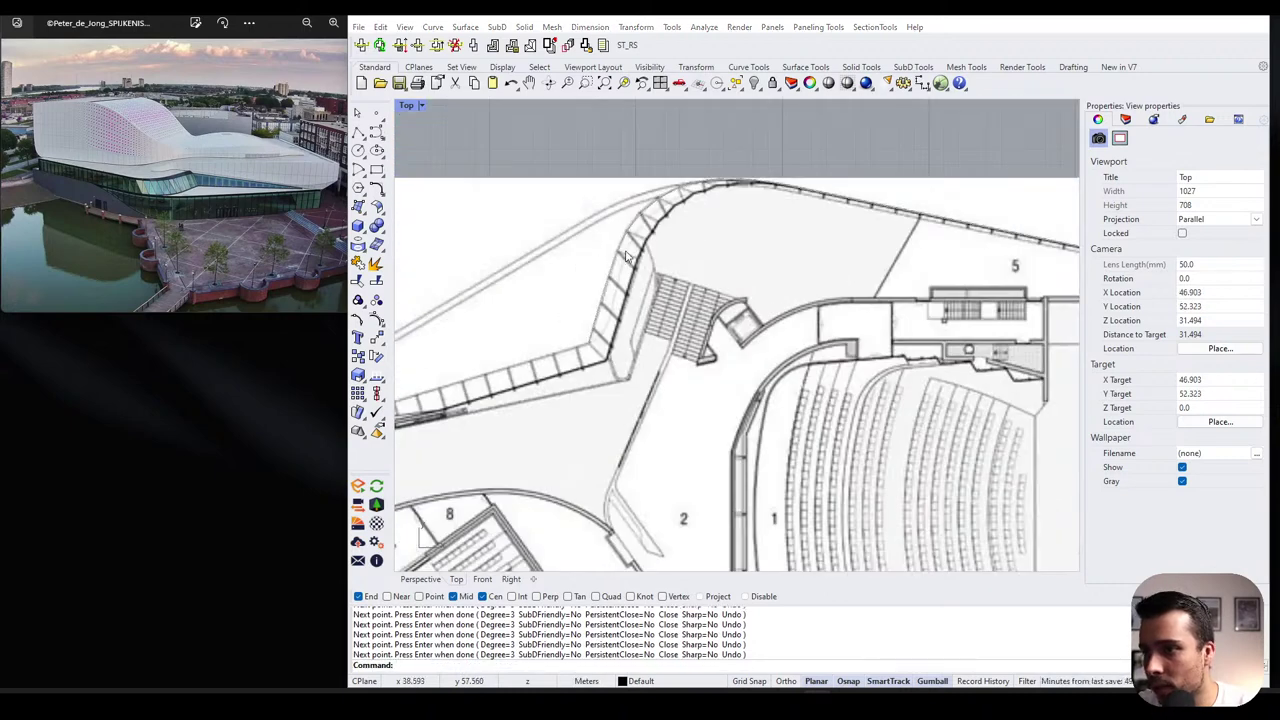
left_click(626, 251)
left_click(622, 244)
left_click(624, 240)
left_click(661, 274)
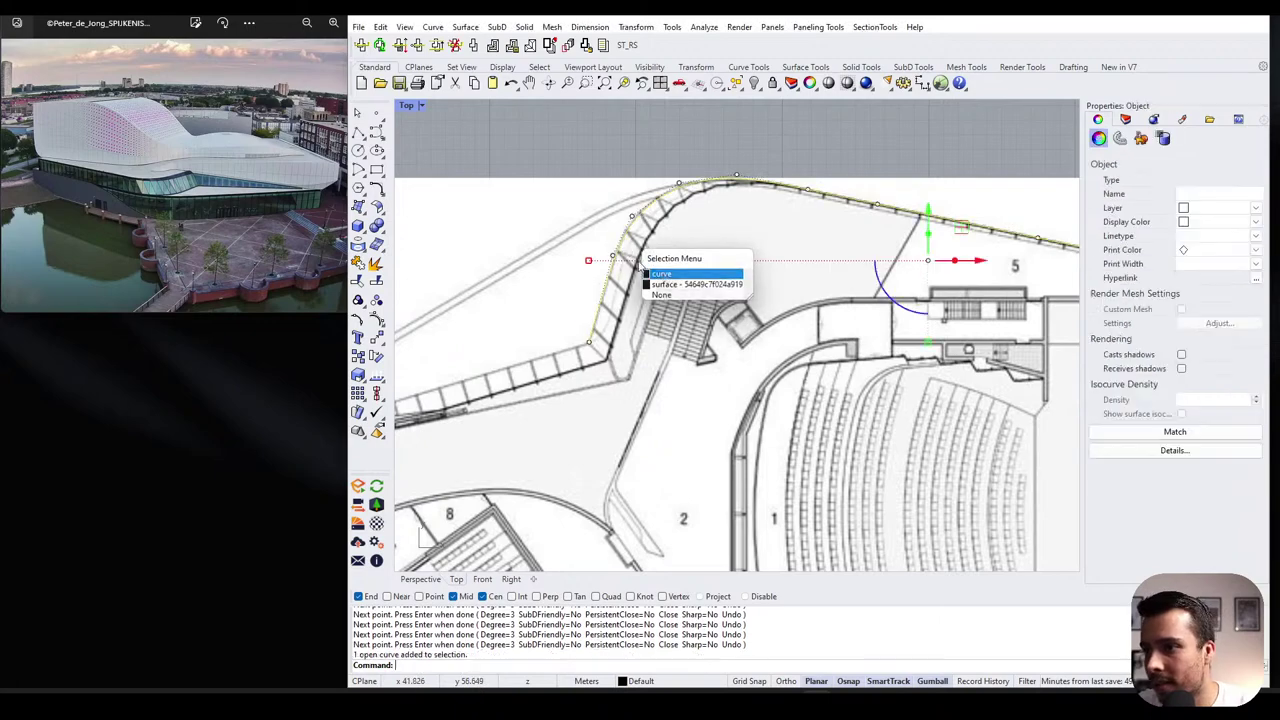
left_click(643, 272)
scroll(641, 274, "down", 4)
scroll(847, 268, "up", 8)
scroll(866, 276, "down", 6)
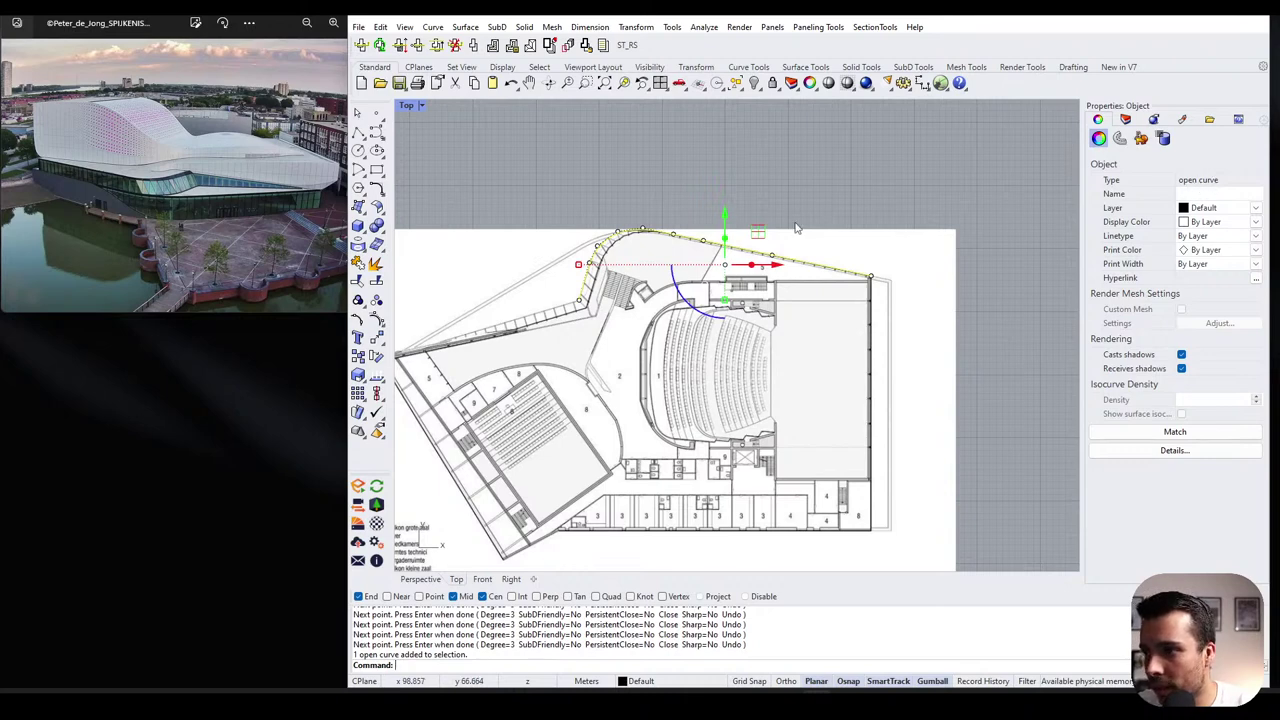
scroll(631, 250, "up", 2)
key("Escape")
left_click(766, 236)
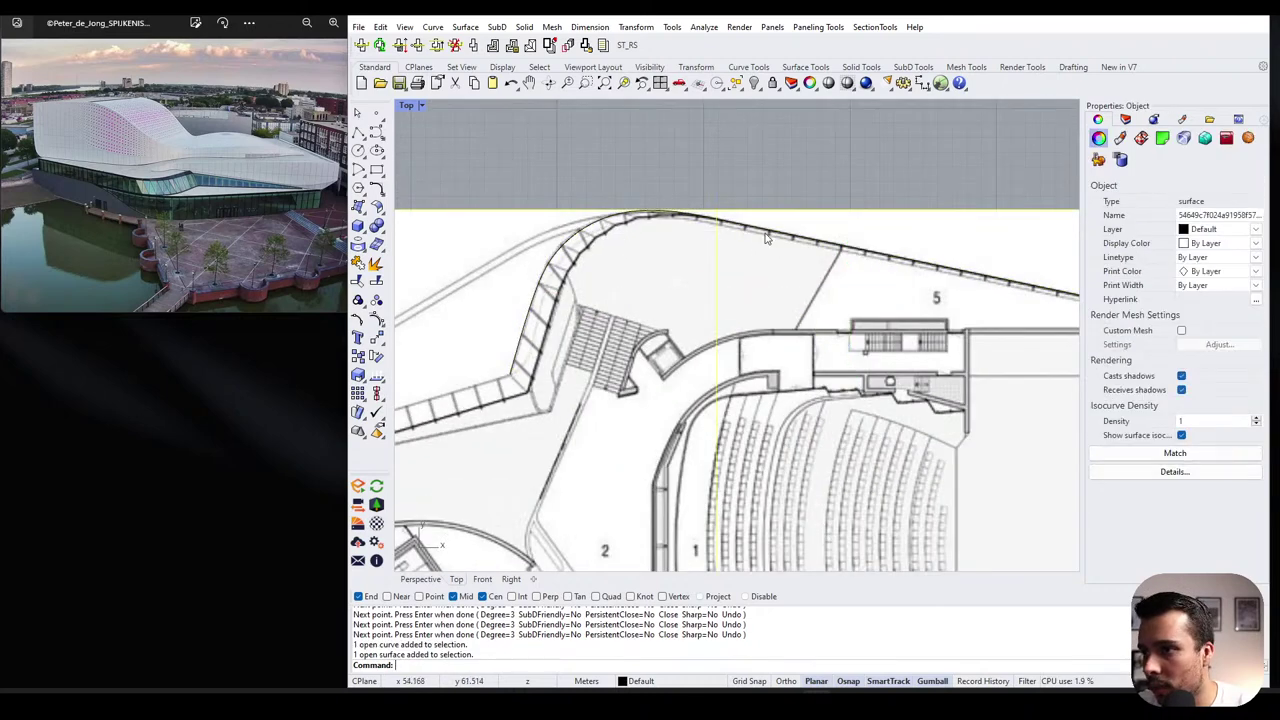
key("Escape")
left_click(766, 234)
key("Escape")
scroll(766, 234, "down", 6)
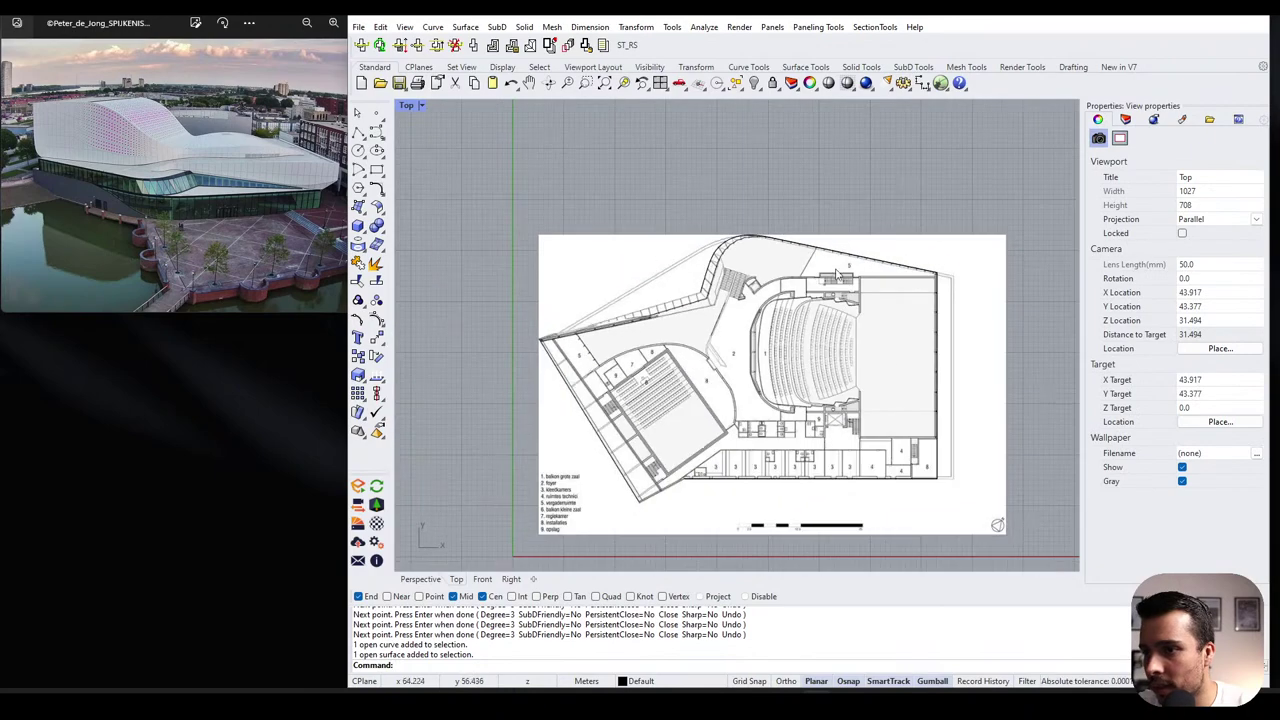
- Start a degree-3 control point curve at the facade's inward kink and place two points along the ribbed facade's outer edge
scroll(560, 319, "up", 5)
scroll(896, 295, "up", 1)
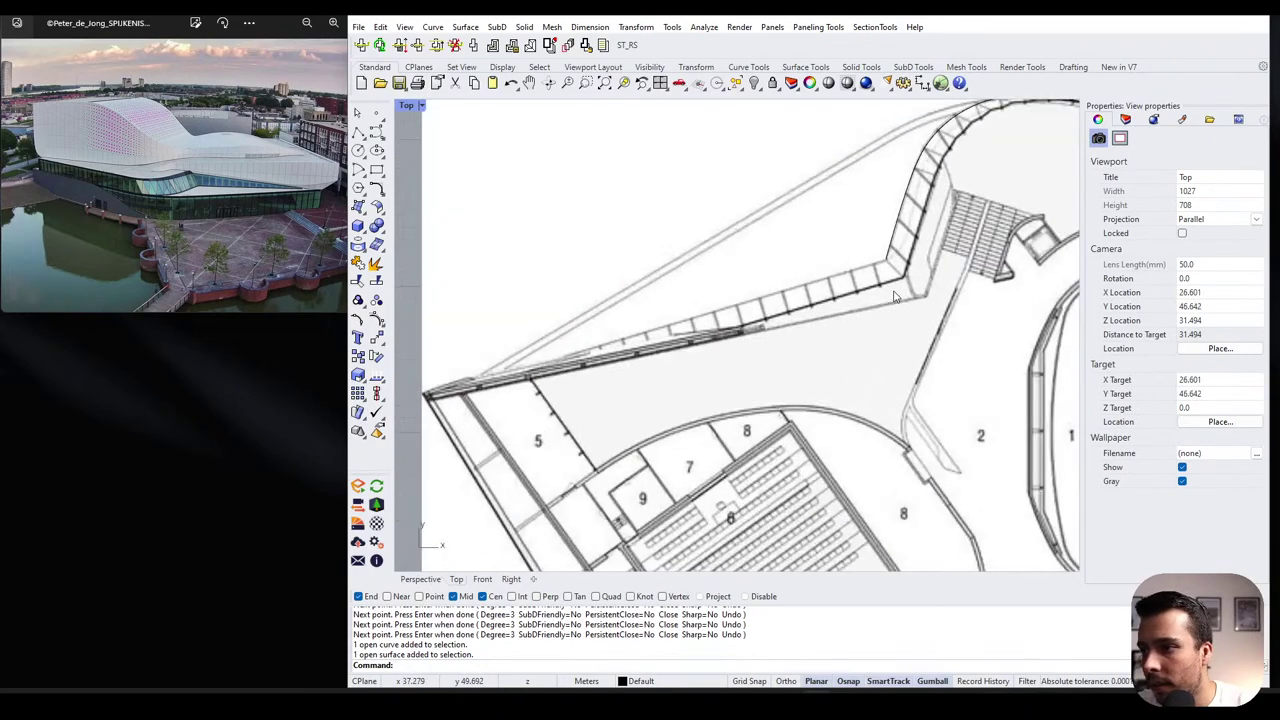
left_click(375, 131)
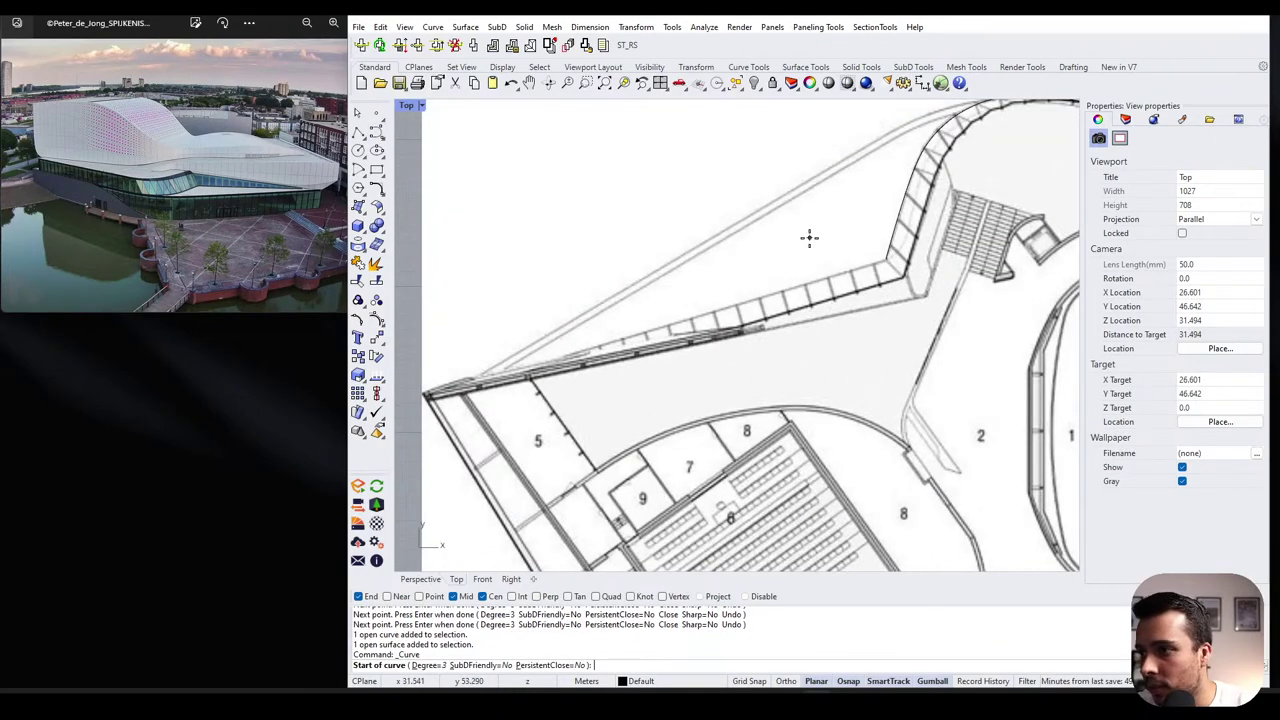
left_click(884, 266)
scroll(778, 292, "up", 1)
scroll(778, 292, "up", 1)
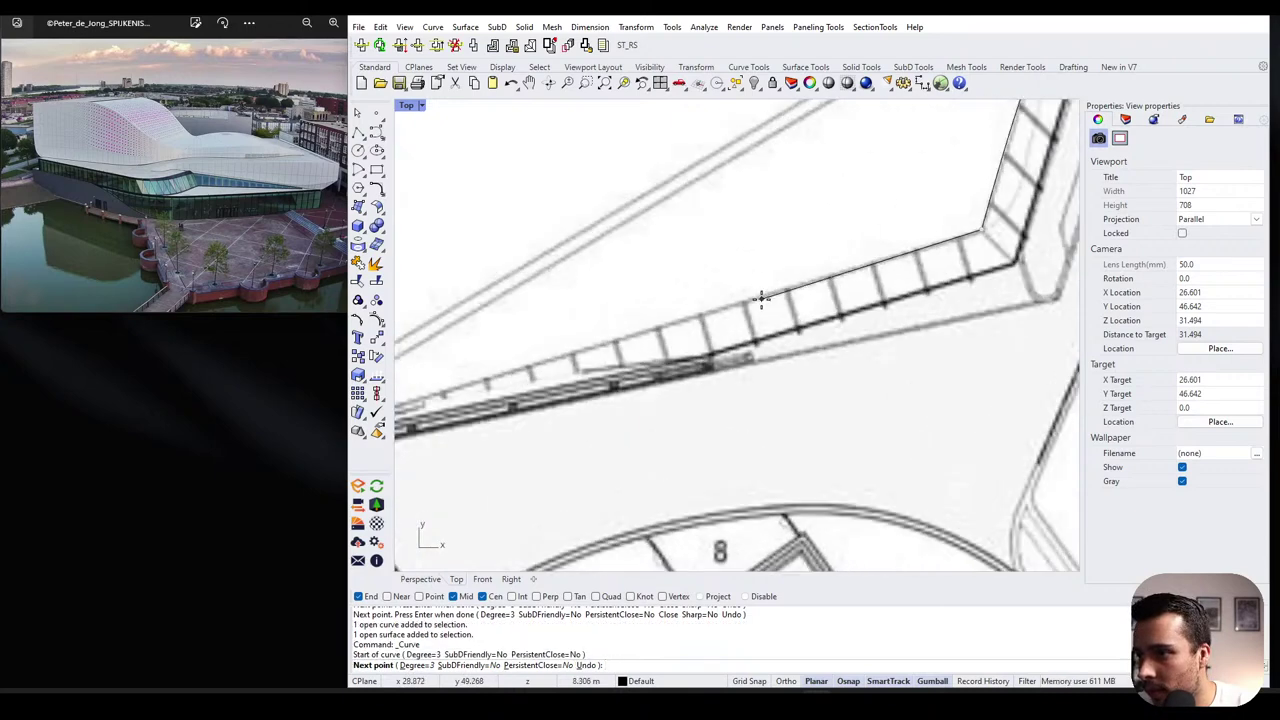
left_click(762, 298)
left_click(523, 368)
- Continue the curve along the narrowing facade edge toward the plan's pointed corner by room 5 and finish it
scroll(634, 328, "down", 4)
scroll(519, 382, "up", 4)
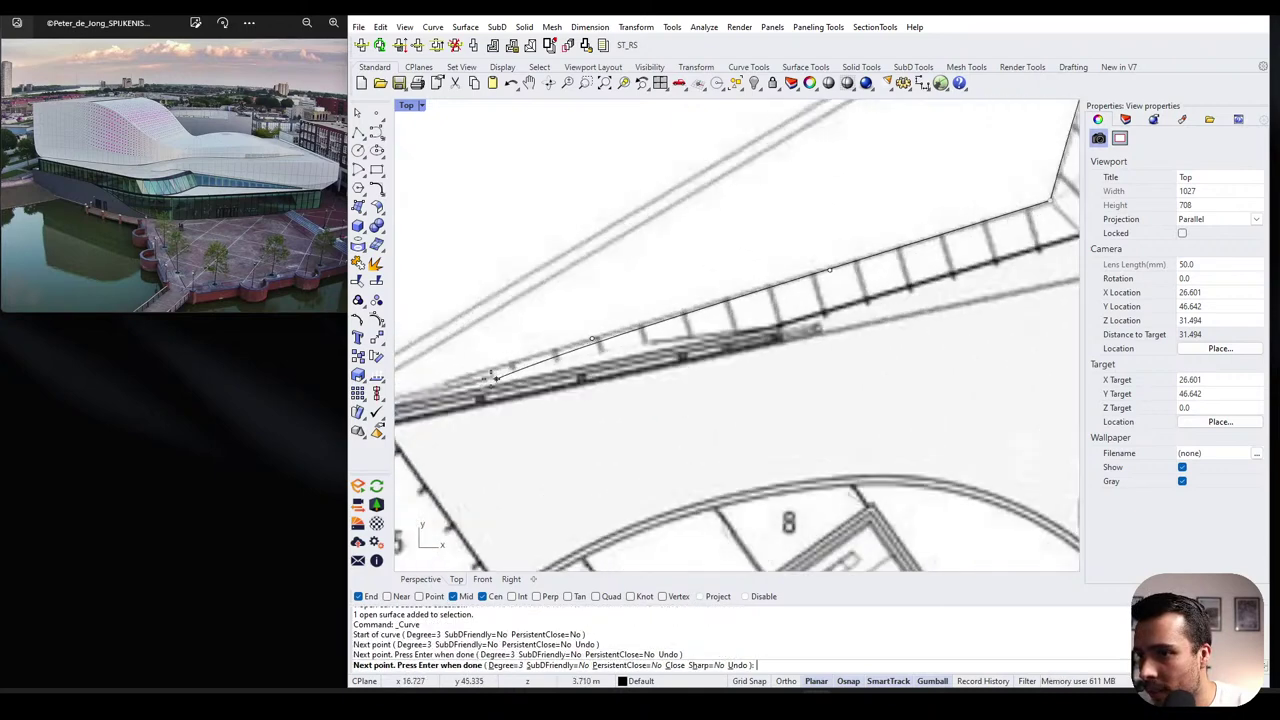
scroll(985, 214, "down", 6)
scroll(699, 296, "up", 2)
scroll(700, 306, "up", 1)
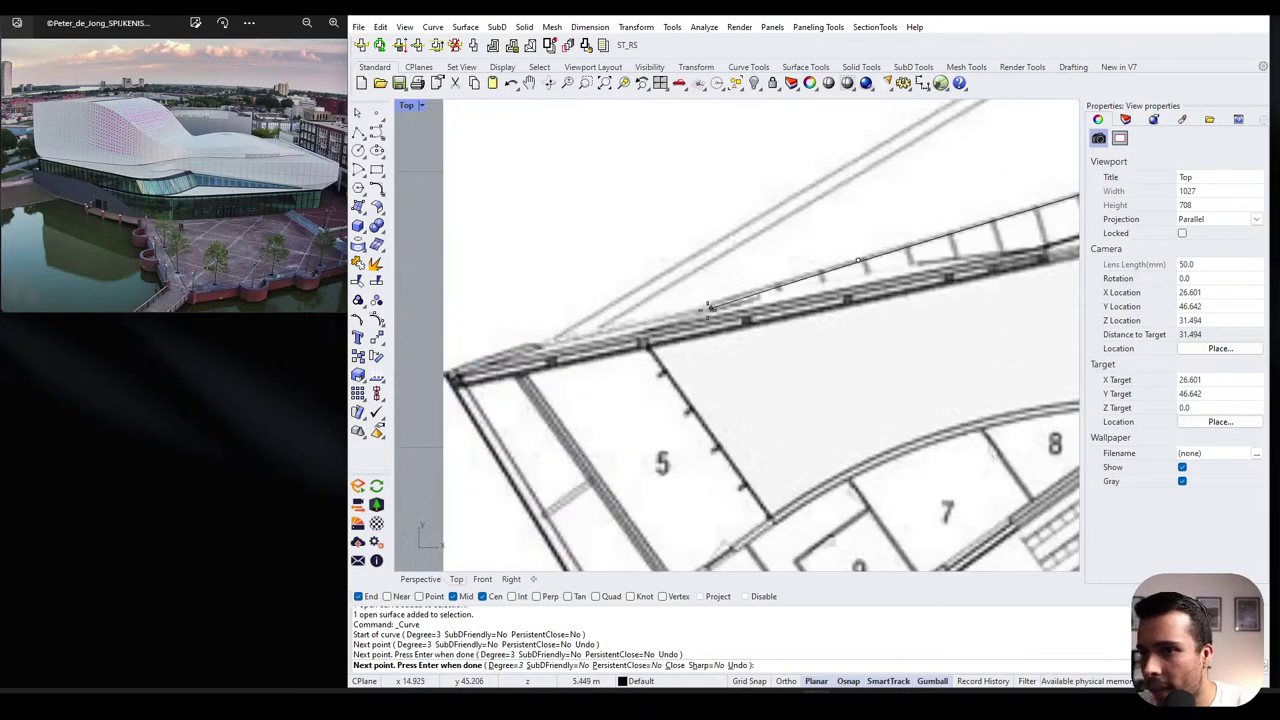
key("Return")
scroll(688, 315, "down", 3)
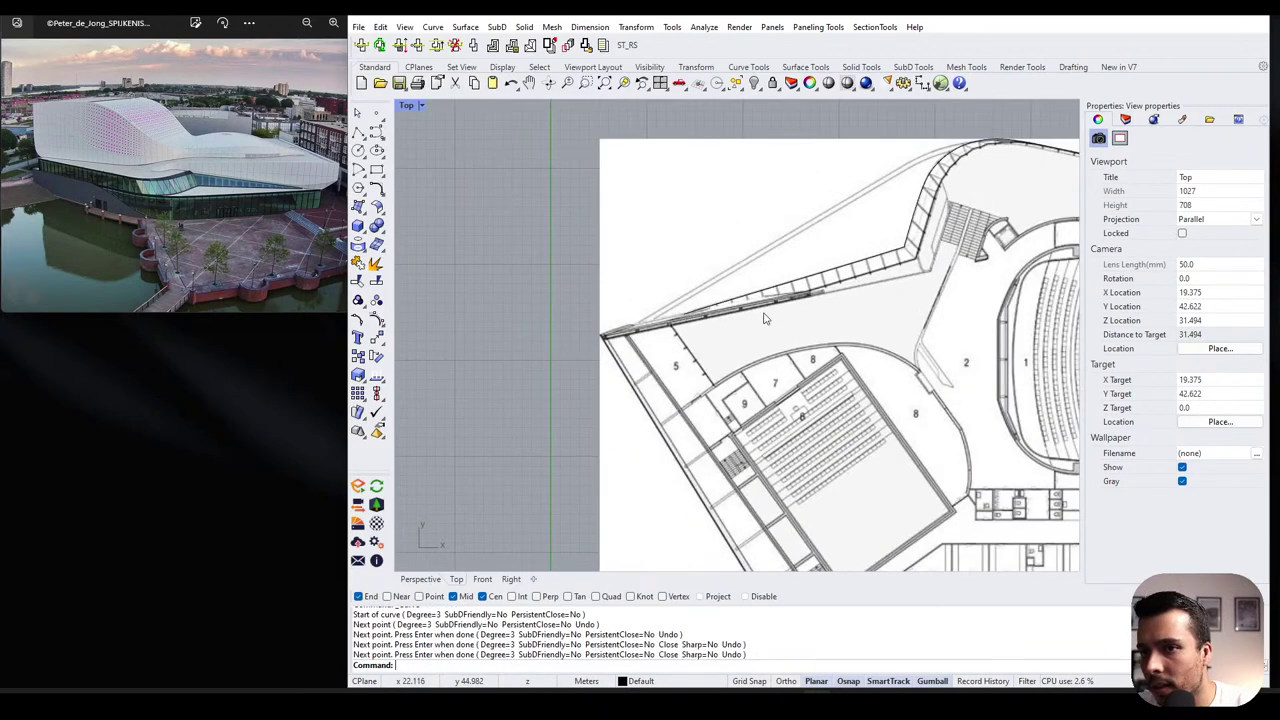
- Delete the existing traced curve along the outer edge of the ladder-like facade strip on the floor plan
left_click(867, 261)
key("Escape")
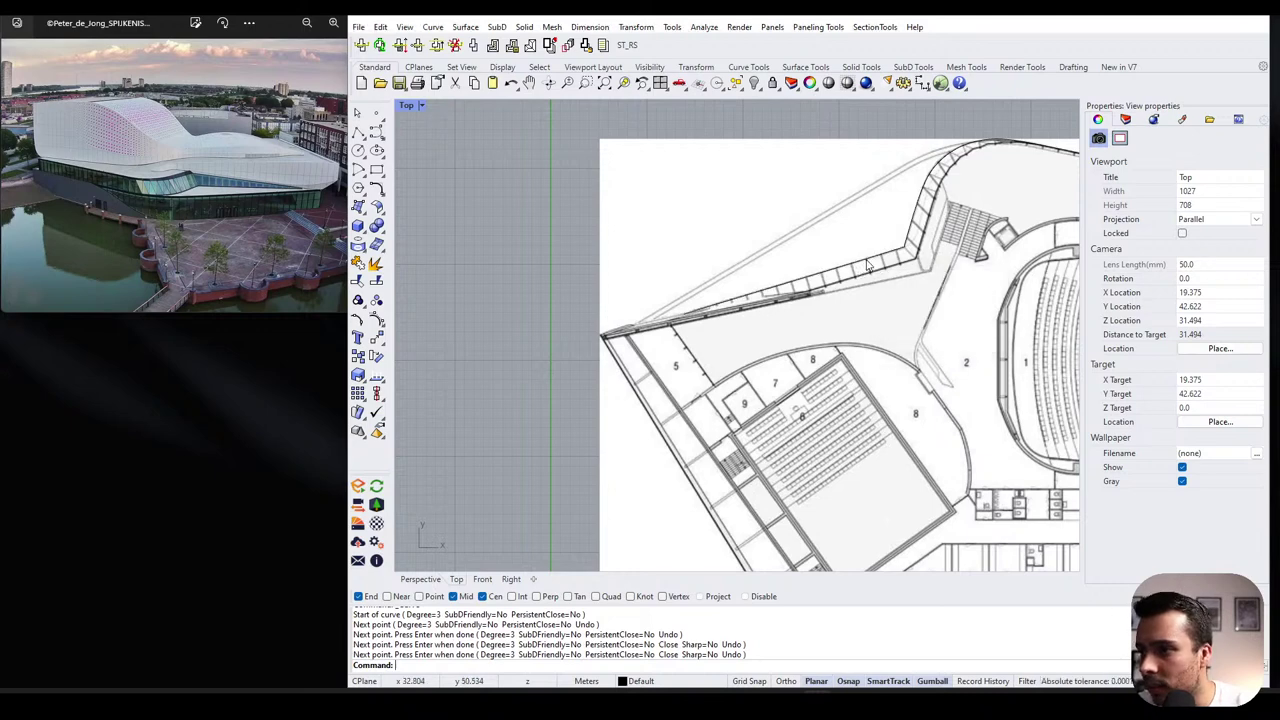
scroll(858, 263, "up", 2)
left_click(875, 261)
left_click(881, 260)
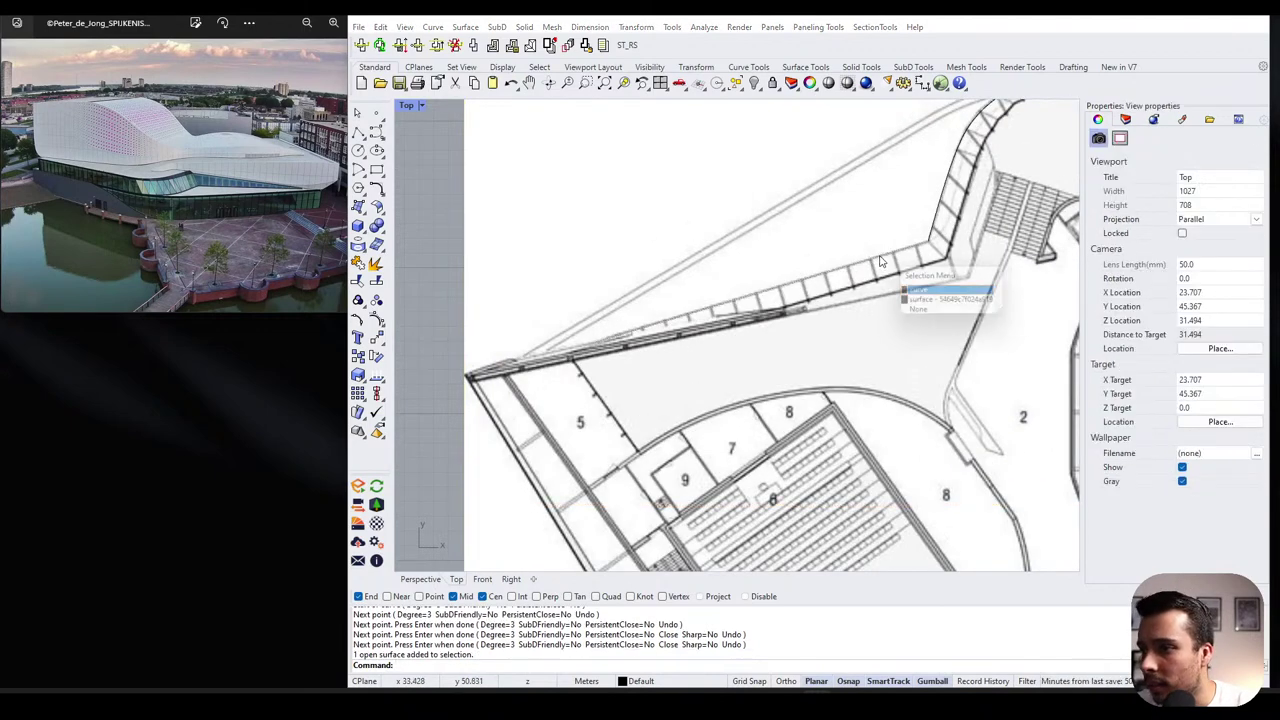
key("Return")
key("Delete")
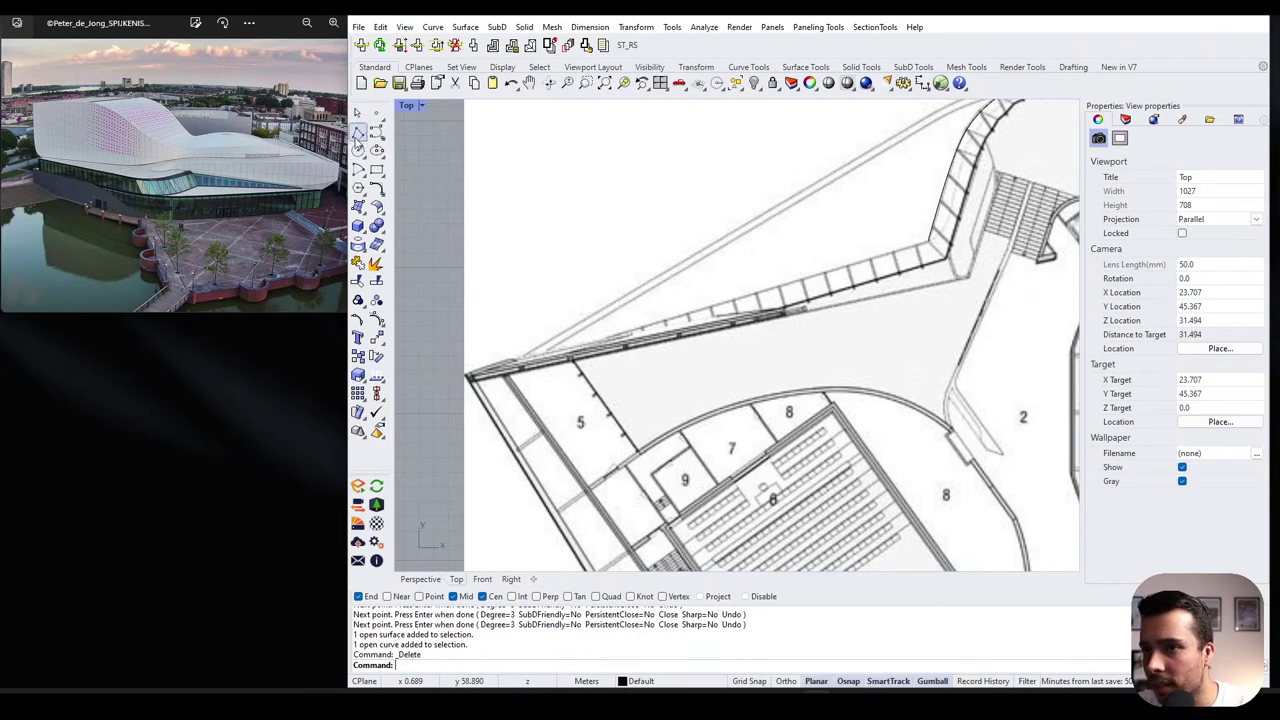
- Draw a straight polyline along the facade strip's outer edge, from the bend near the stairs to its tapered end near room 5
left_click(359, 132)
left_click(928, 250)
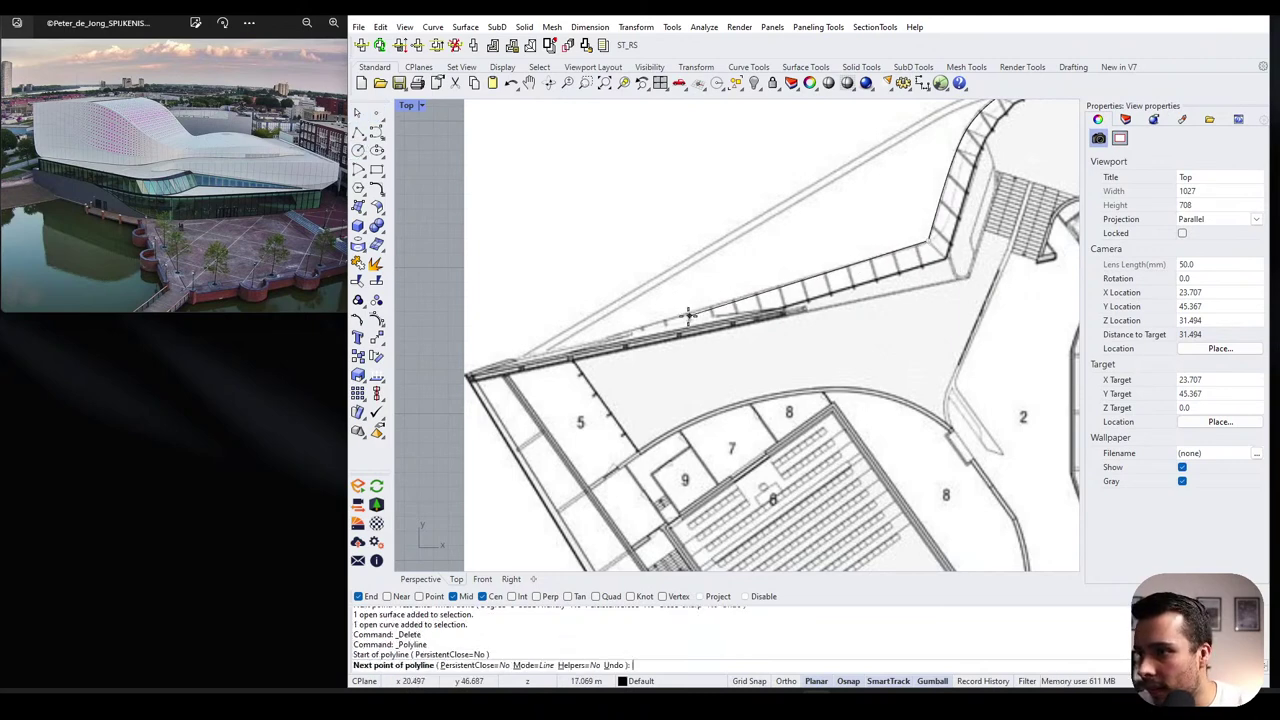
scroll(615, 340, "up", 2)
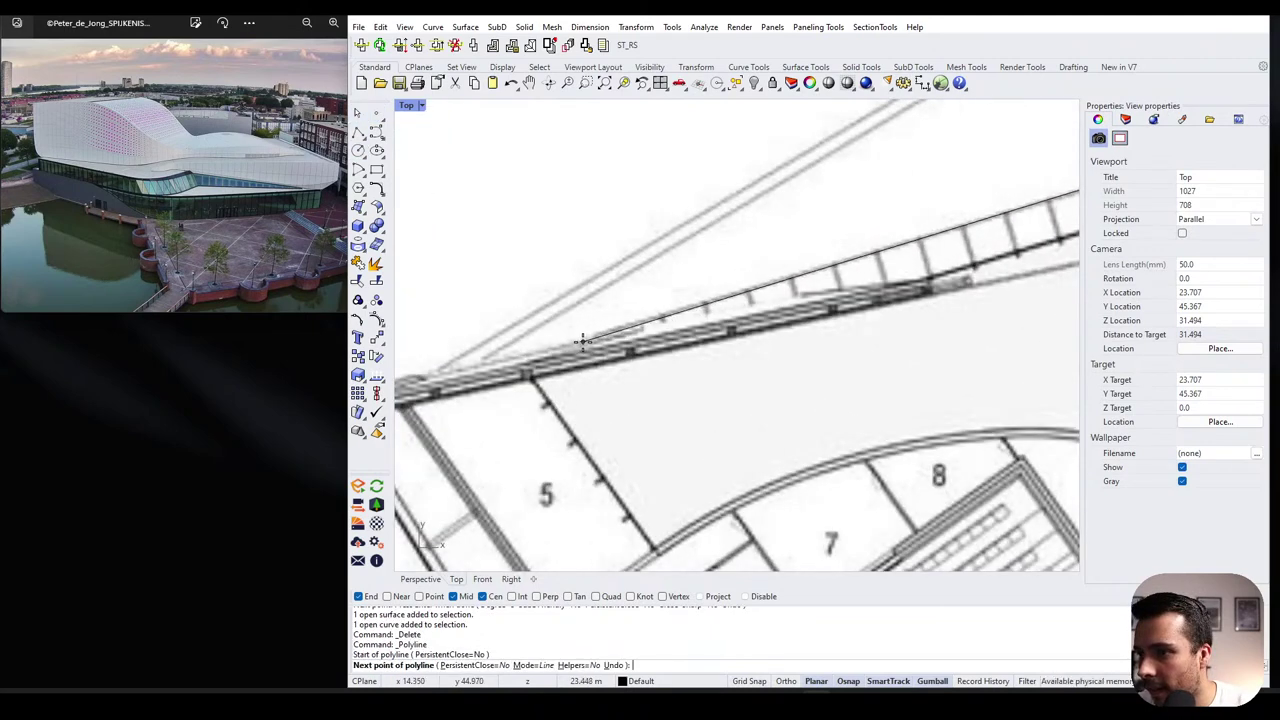
left_click(612, 343)
key("Return")
scroll(577, 265, "down", 3)
scroll(577, 265, "down", 3)
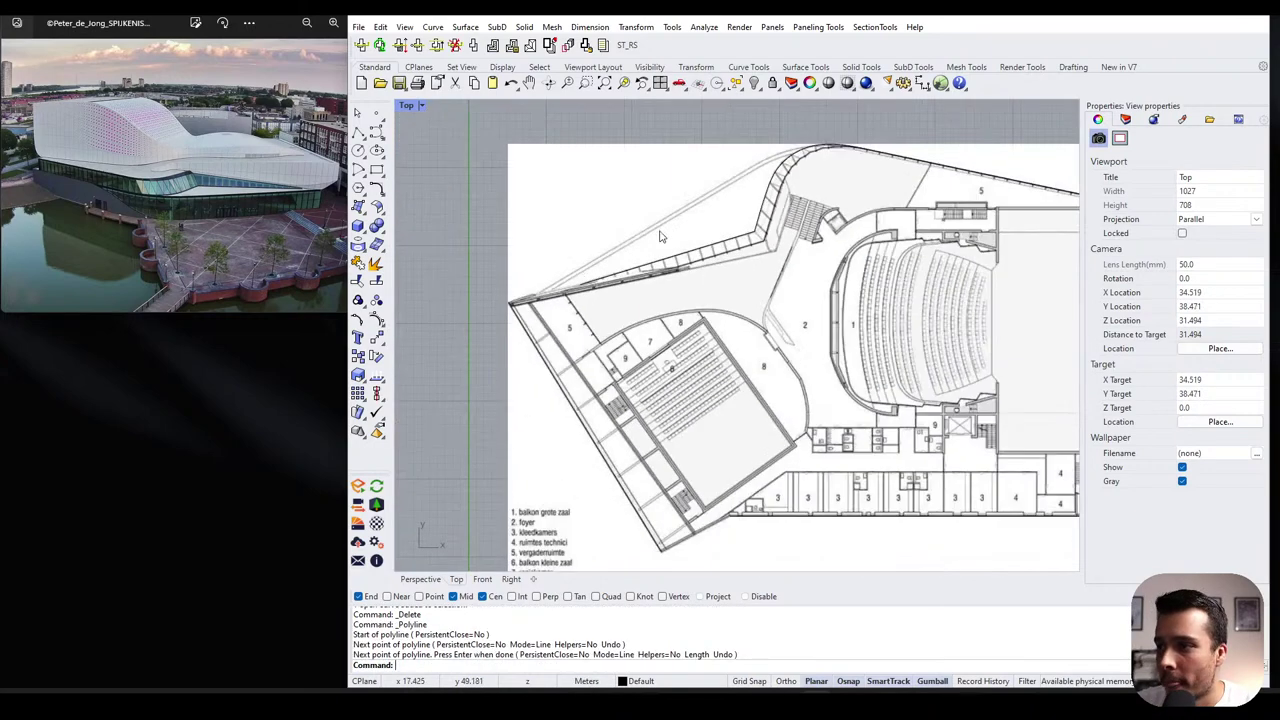
scroll(653, 289, "up", 1)
mouse_move(653, 289)
right_mouse_down()
mouse_move(656, 243)
mouse_move(637, 295)
right_mouse_up()
right_click_drag(839, 153, 826, 155)
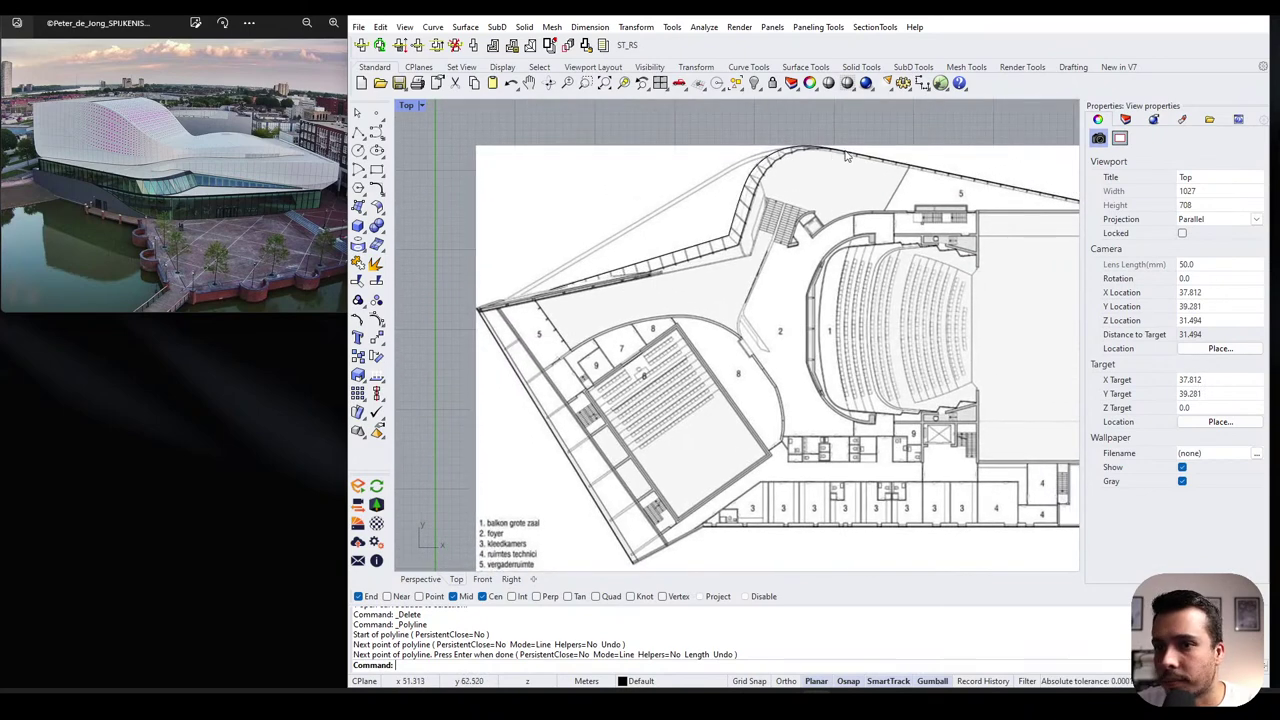
scroll(845, 155, "right", 2)
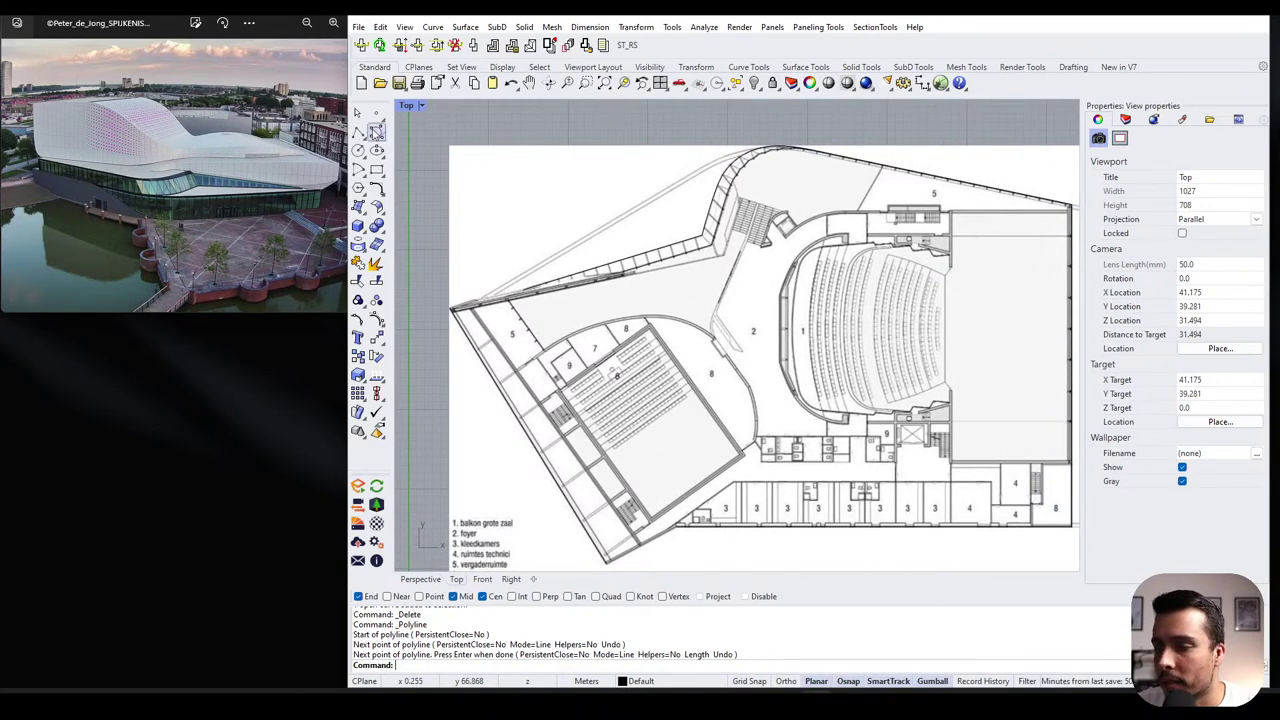
left_click(376, 132)
right_click_drag(1040, 163, 1014, 163)
left_click(1046, 205)
scroll(818, 160, "up", 10)
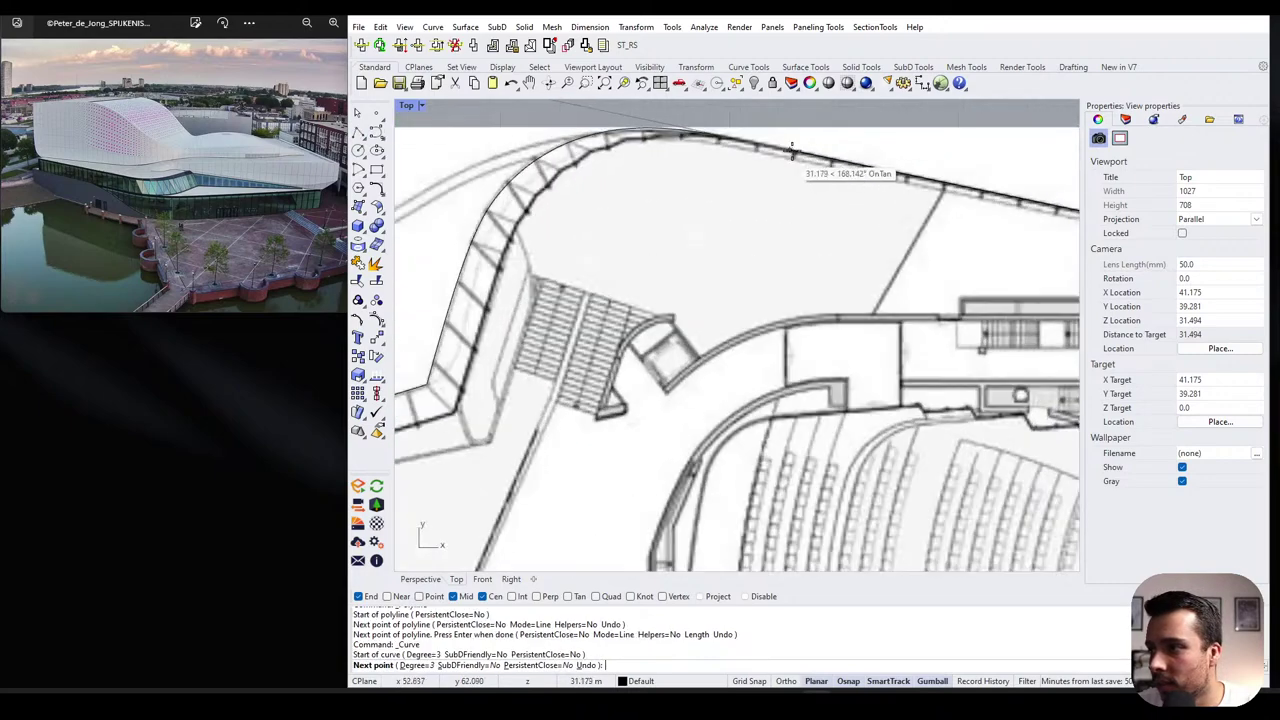
left_click(797, 150)
scroll(700, 151, "up", 3)
scroll(749, 177, "down", 3)
scroll(685, 135, "up", 3)
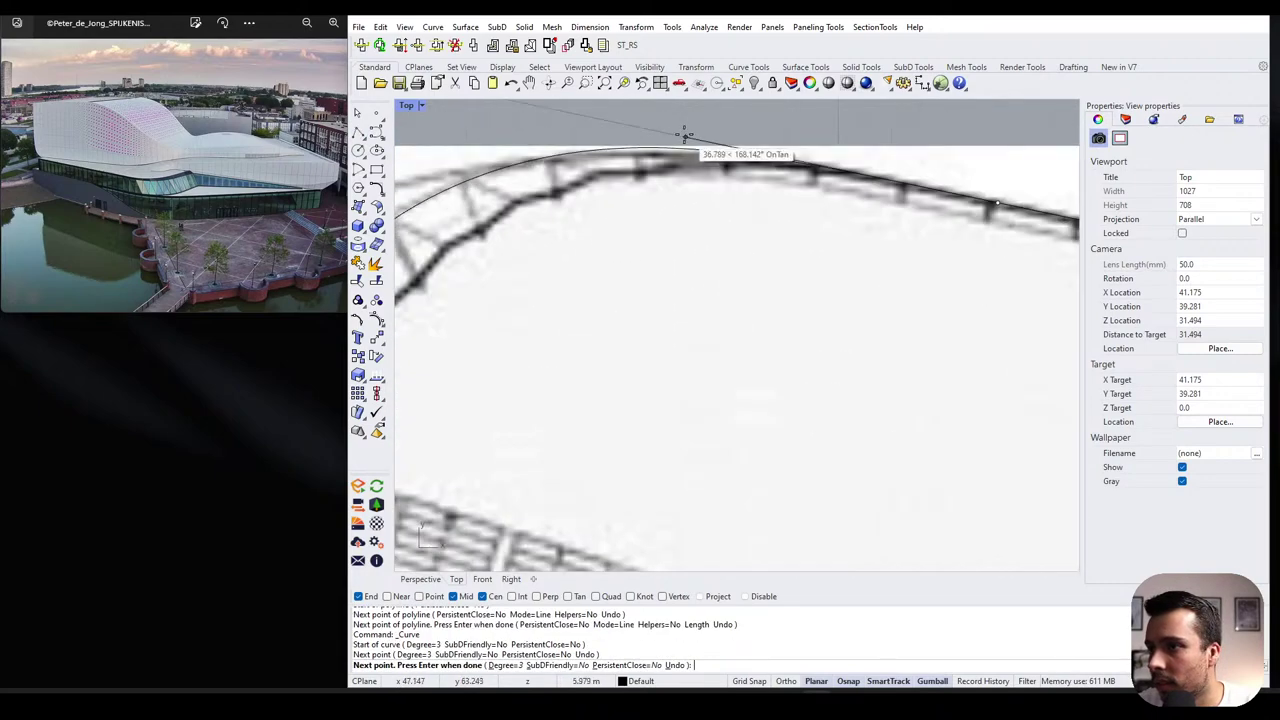
left_click(673, 130)
scroll(600, 125, "up", 2)
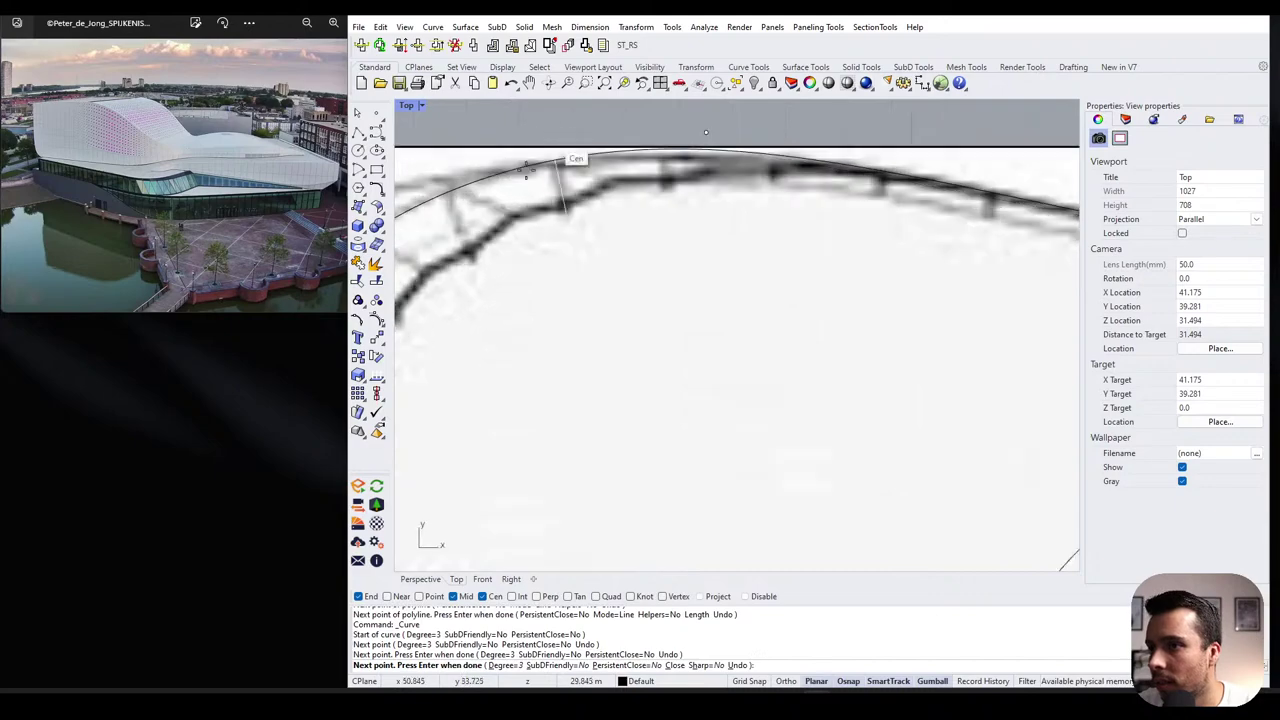
scroll(729, 149, "down", 3)
scroll(706, 137, "up", 2)
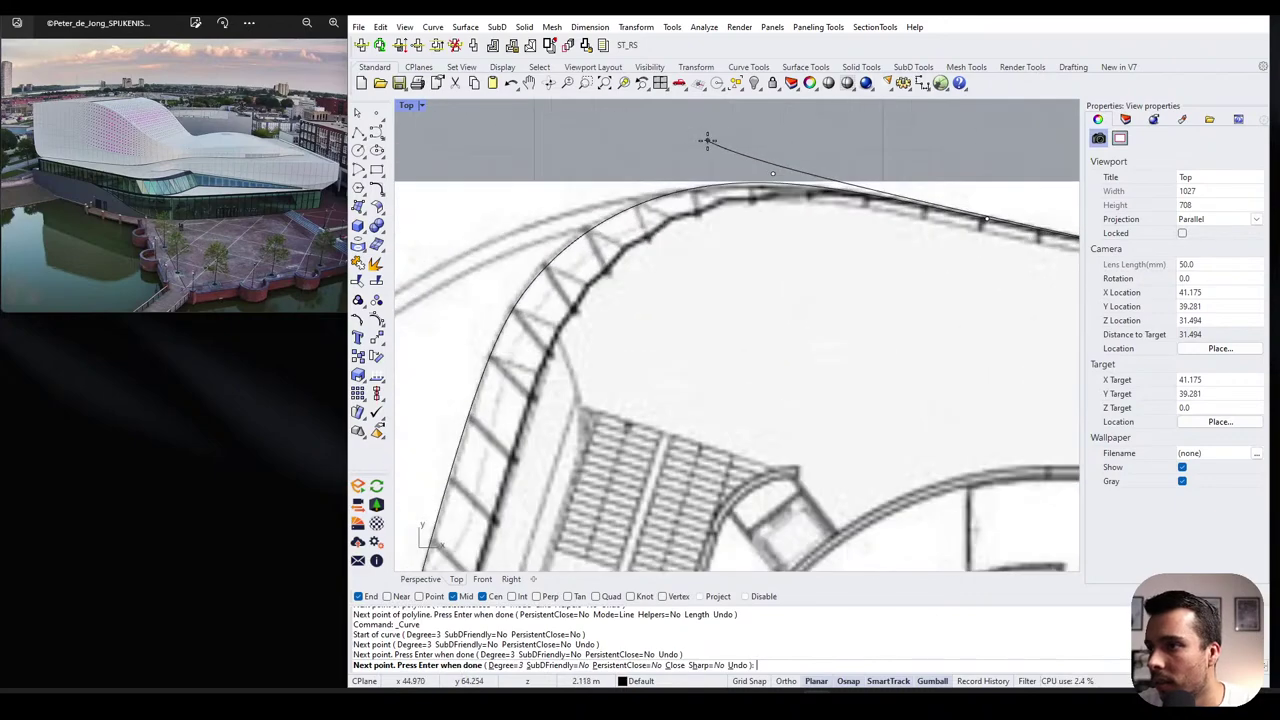
scroll(706, 149, "down", 3)
key("Return")
scroll(716, 162, "down", 2)
scroll(988, 193, "up", 4)
- Begin a degree-3 control-point curve at the plan's upper right corner, following the straight sloping facade to the rounded bend above the stairs
key("Return")
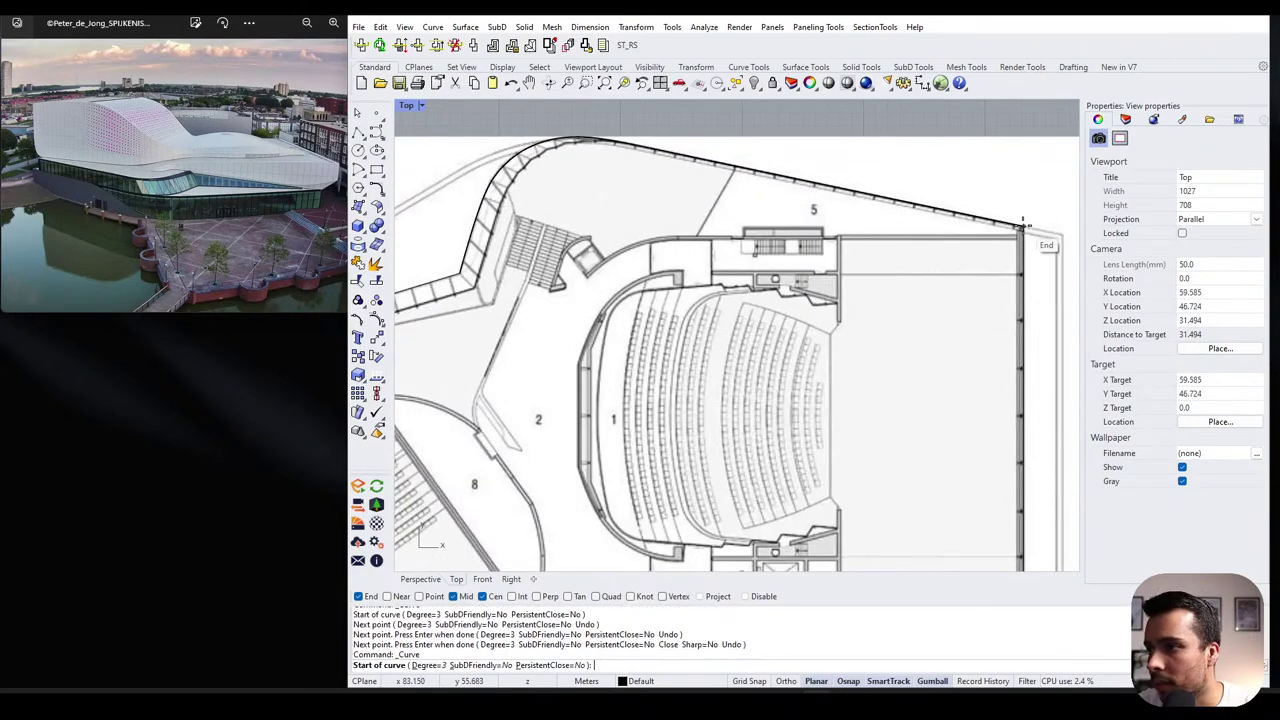
left_click(1023, 226)
left_click(786, 177)
left_click(687, 153)
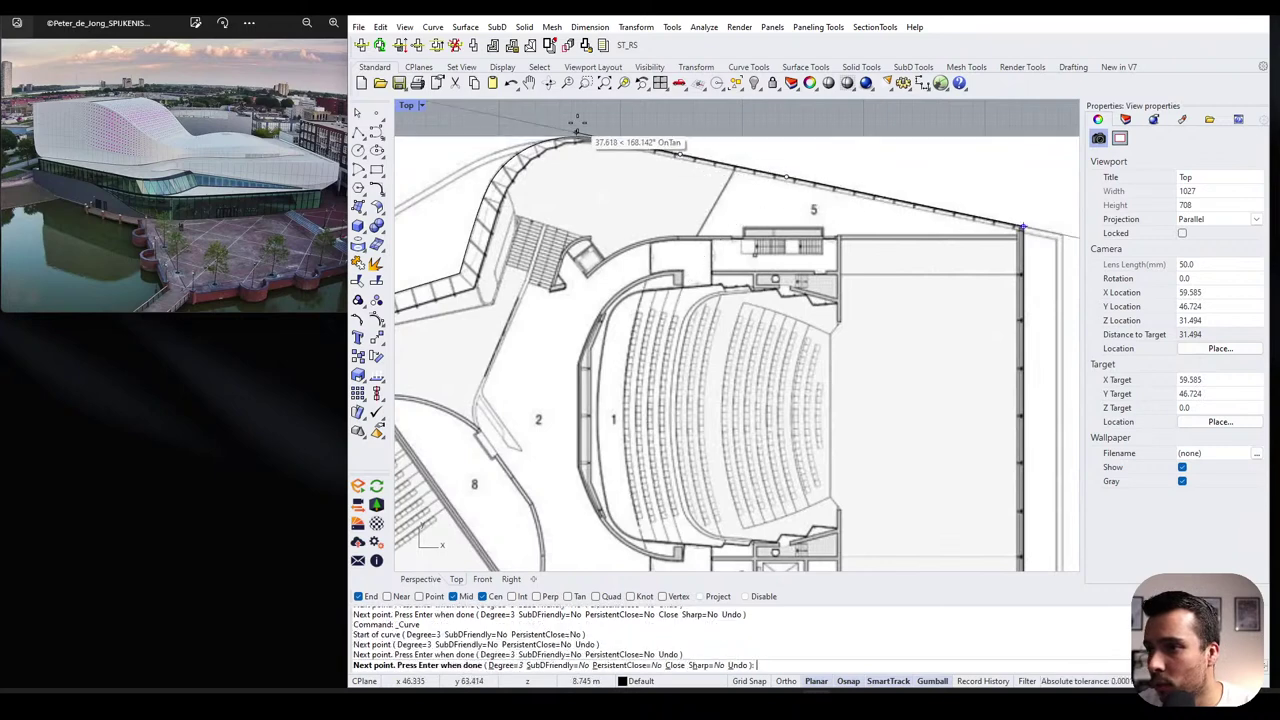
scroll(600, 134, "up", 2)
scroll(626, 137, "up", 2)
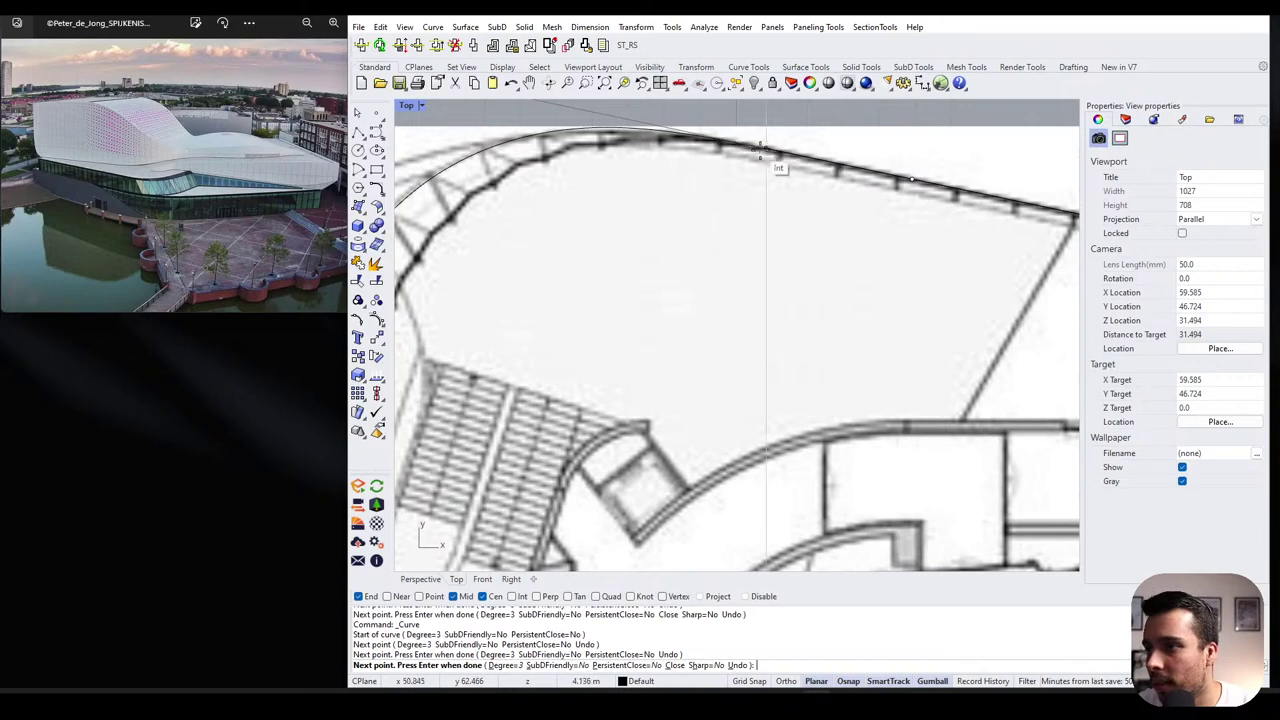
left_click(766, 150)
right_click_drag(766, 150, 825, 202)
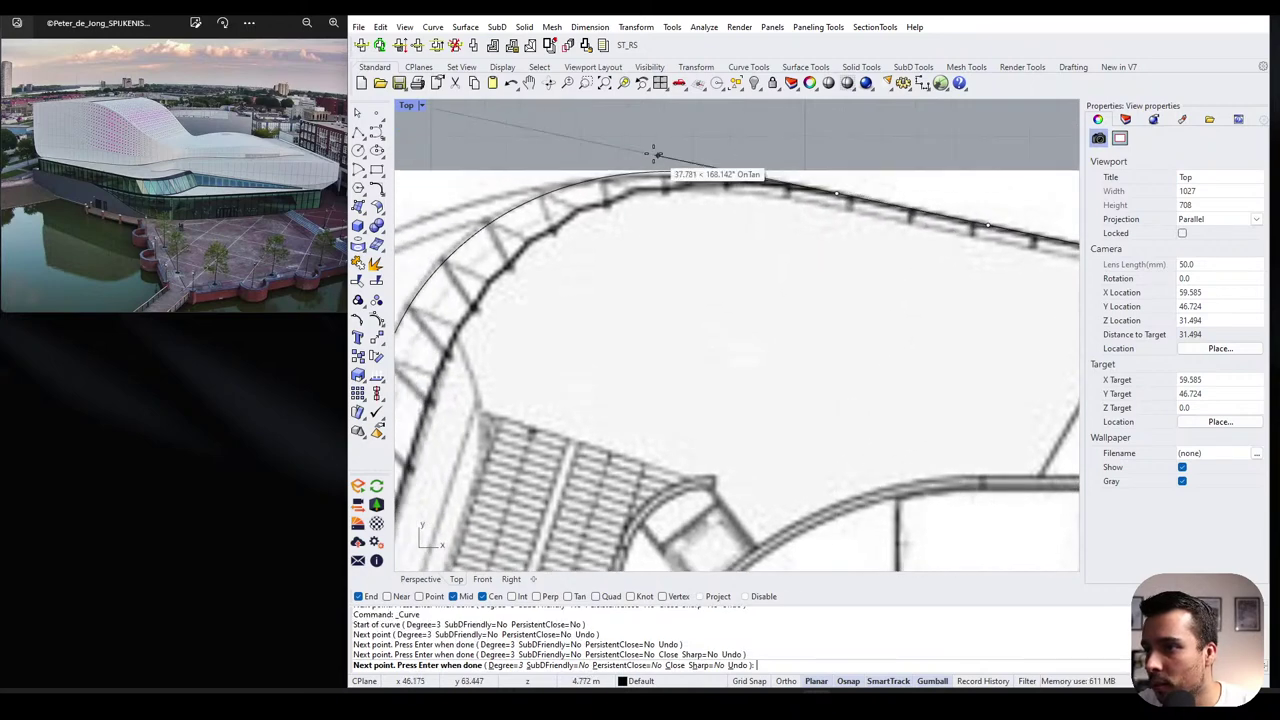
left_click(606, 140)
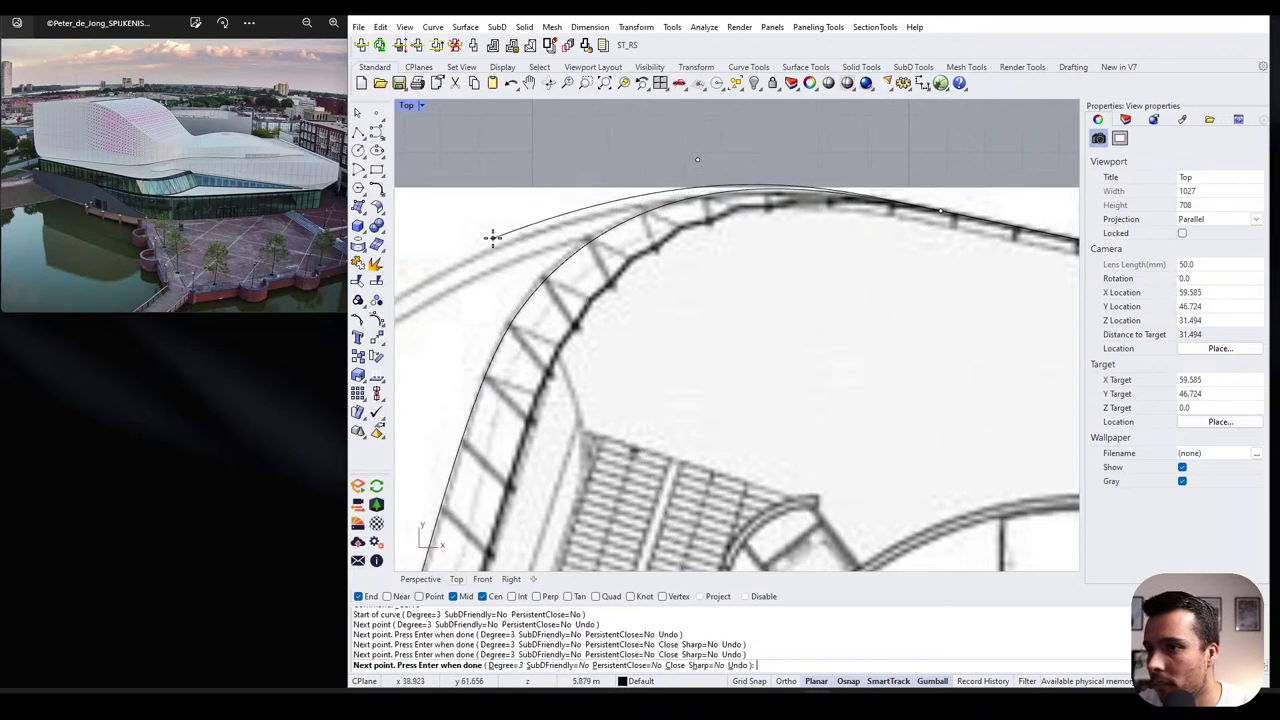
- Continue the curve around the bend and along the outer diagonal overhang line, ending it at the wall near room 5's pointed corner
left_click(458, 265)
right_click_drag(458, 296, 723, 260)
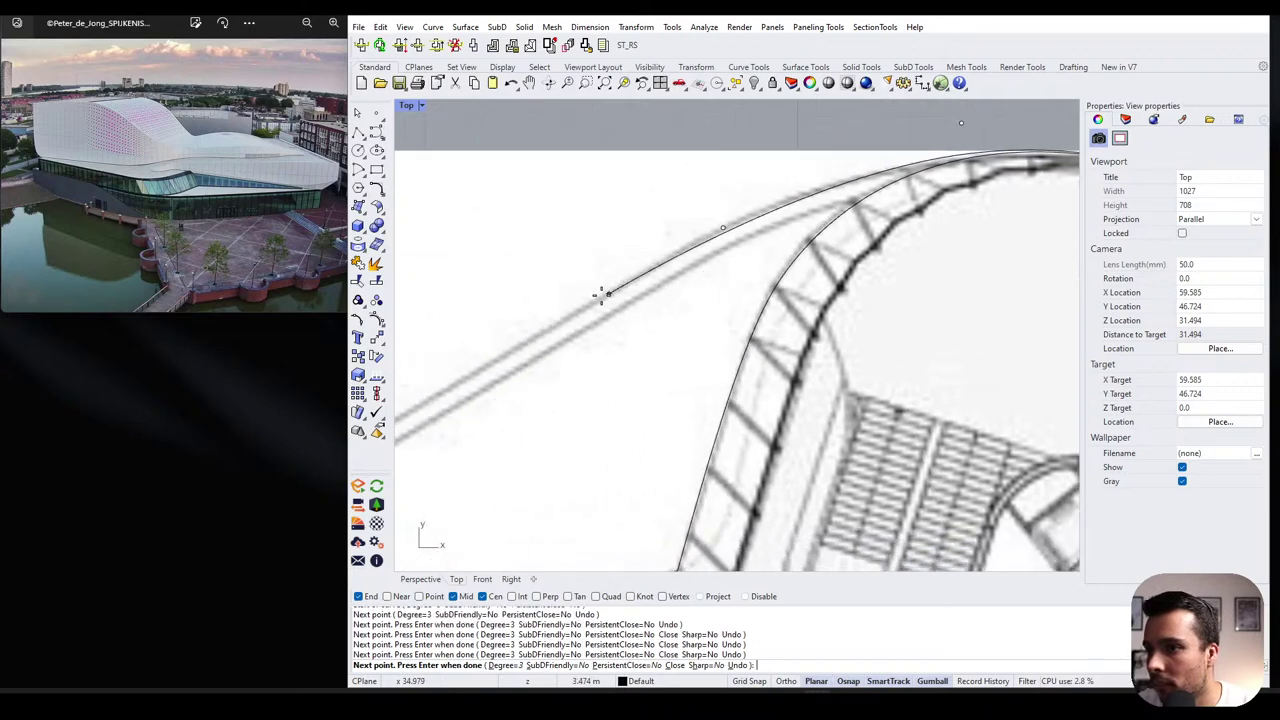
left_click(601, 294)
scroll(607, 286, "down", 7)
scroll(551, 331, "up", 3)
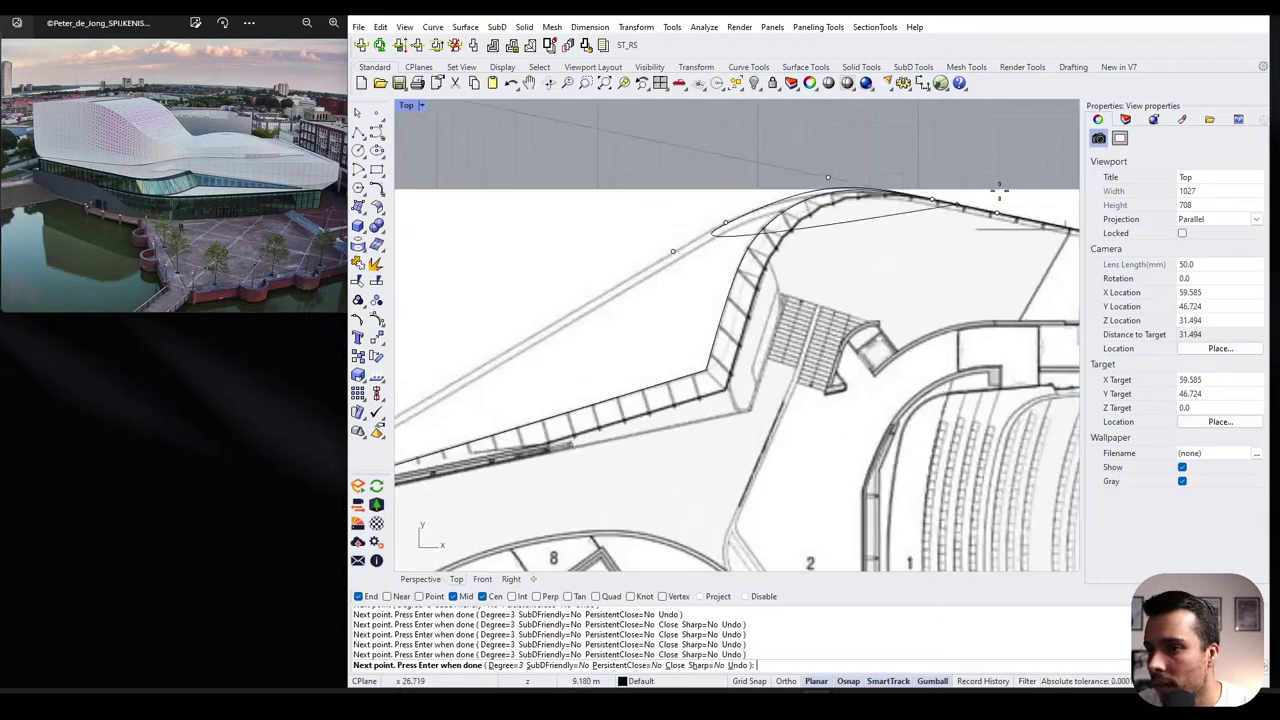
scroll(998, 190, "down", 2)
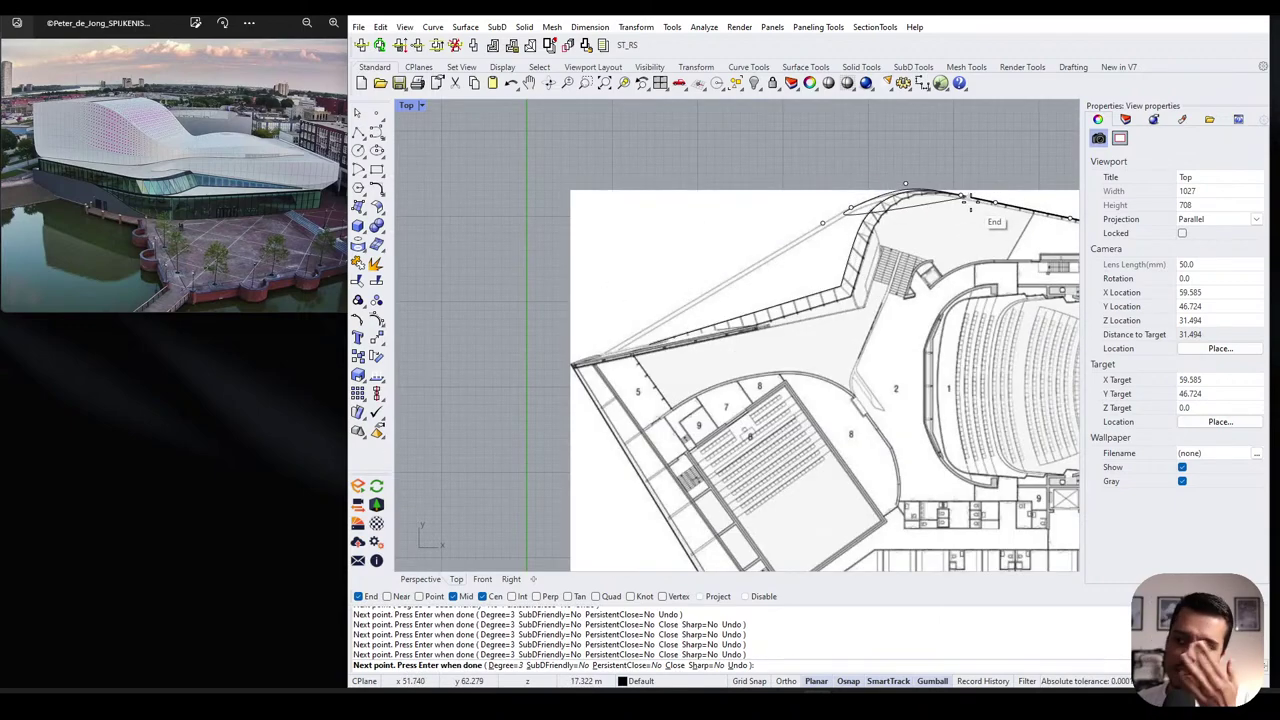
scroll(722, 270, "up", 4)
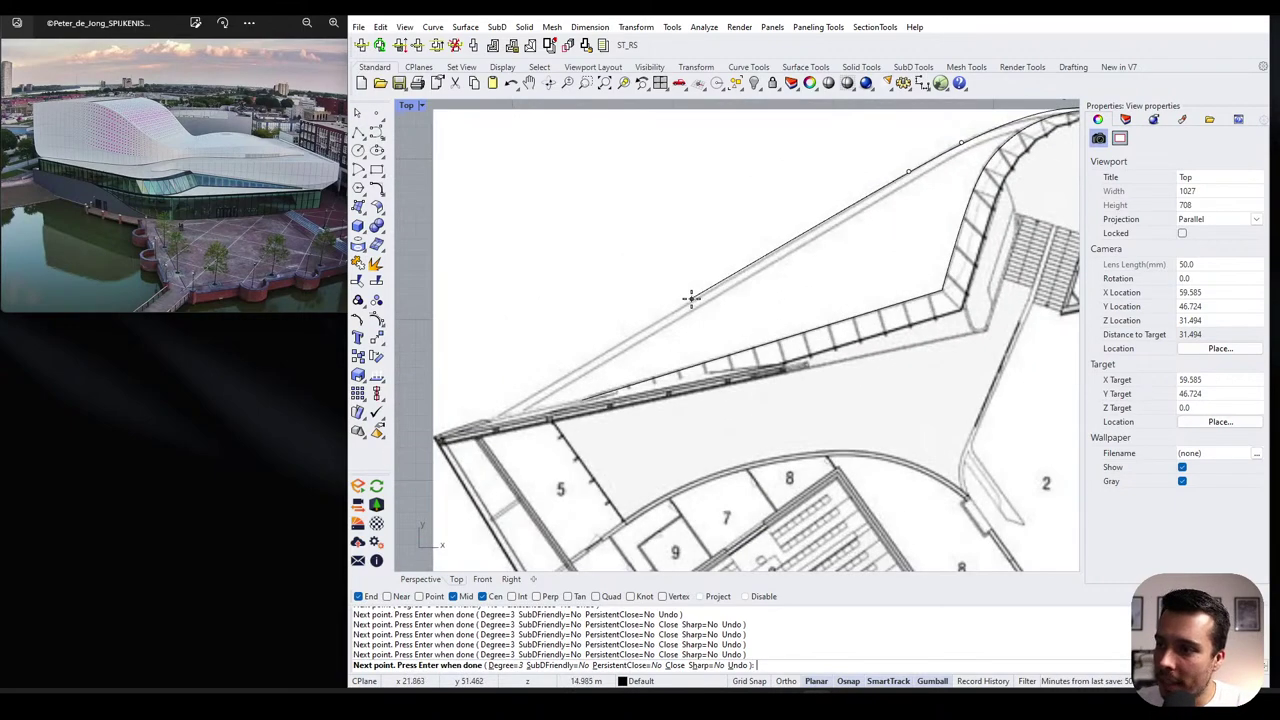
scroll(652, 327, "down", 4)
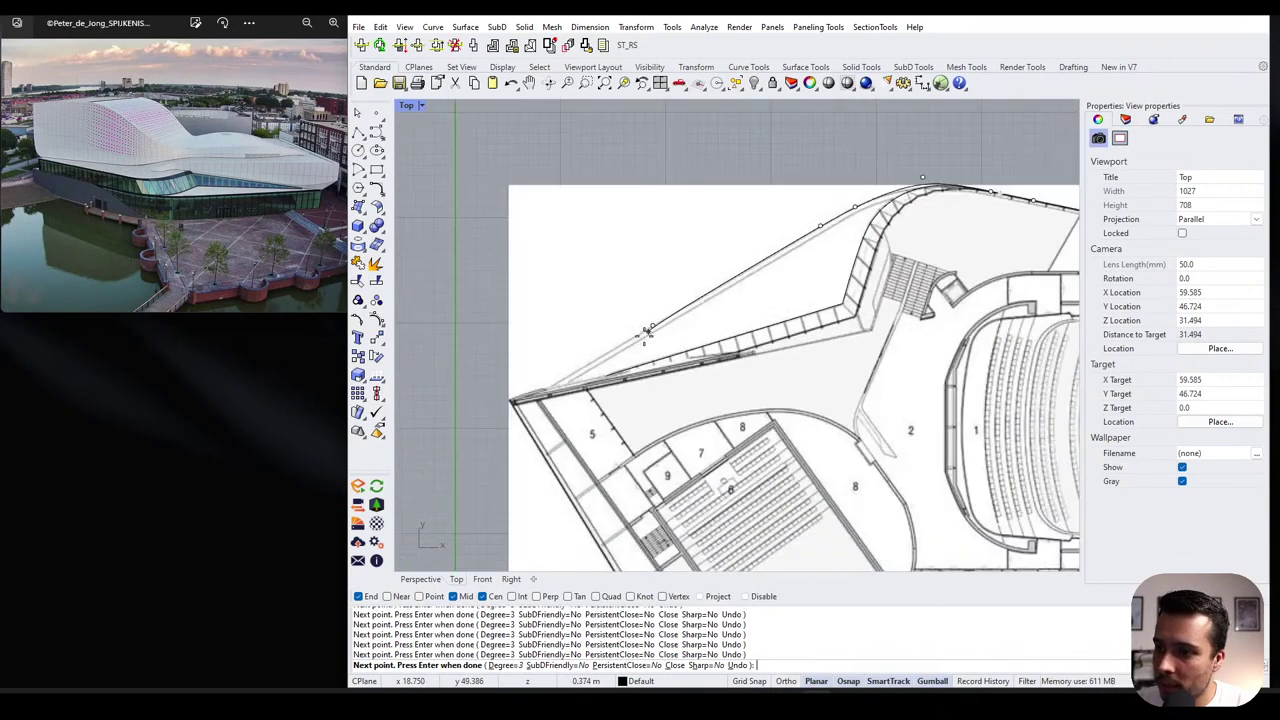
scroll(530, 398, "up", 3)
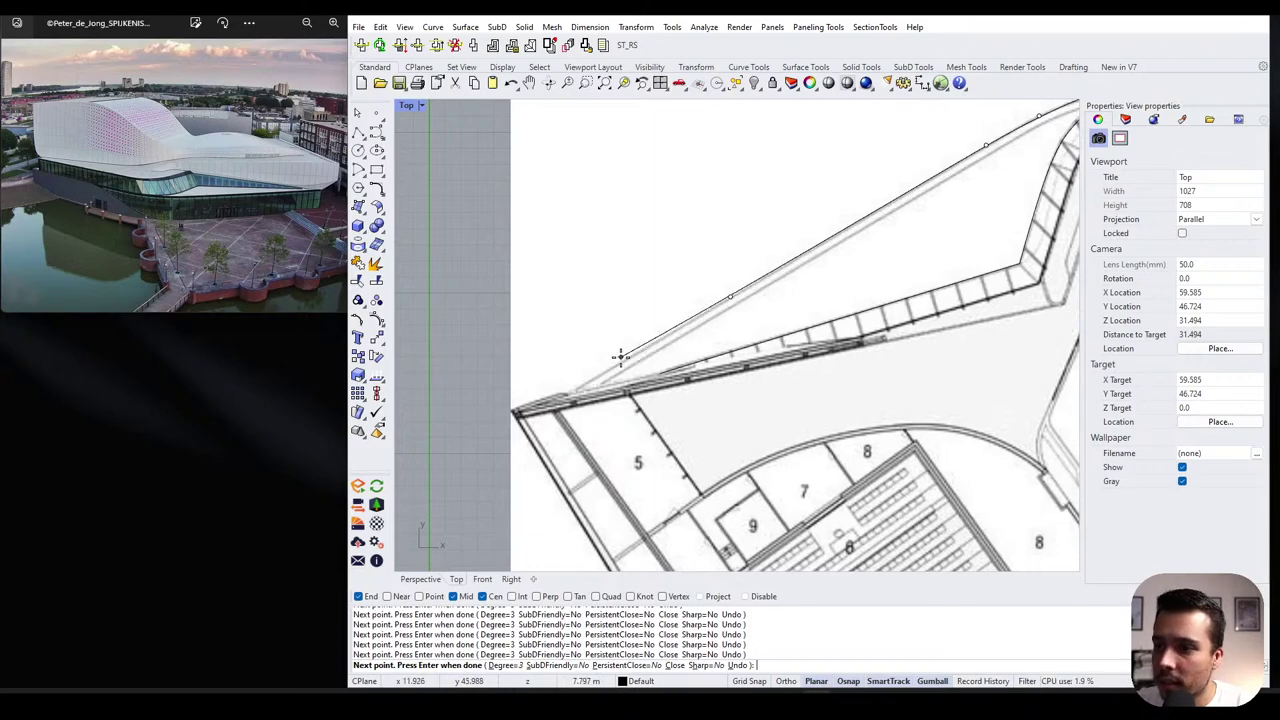
scroll(592, 298, "down", 3)
scroll(592, 303, "up", 5)
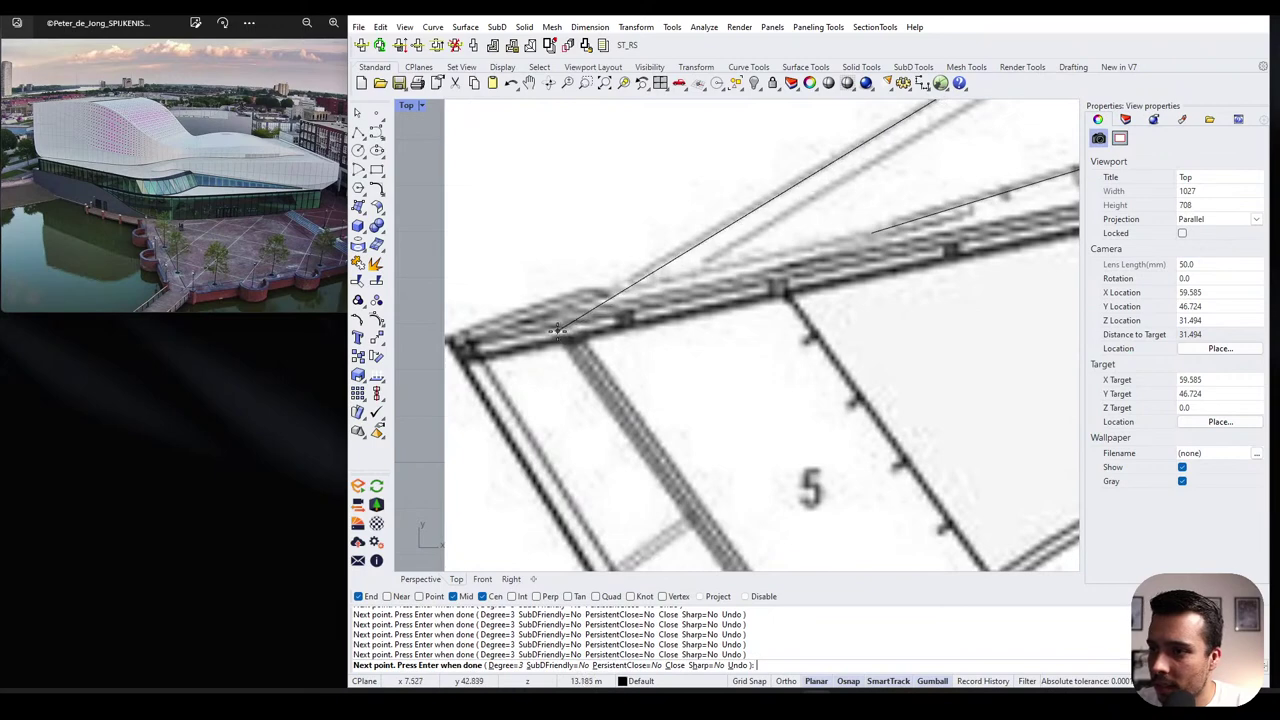
key("Return")
- Inspect the traced overhang curve and its control points against the floor plan and the reference photo
scroll(610, 295, "down", 5)
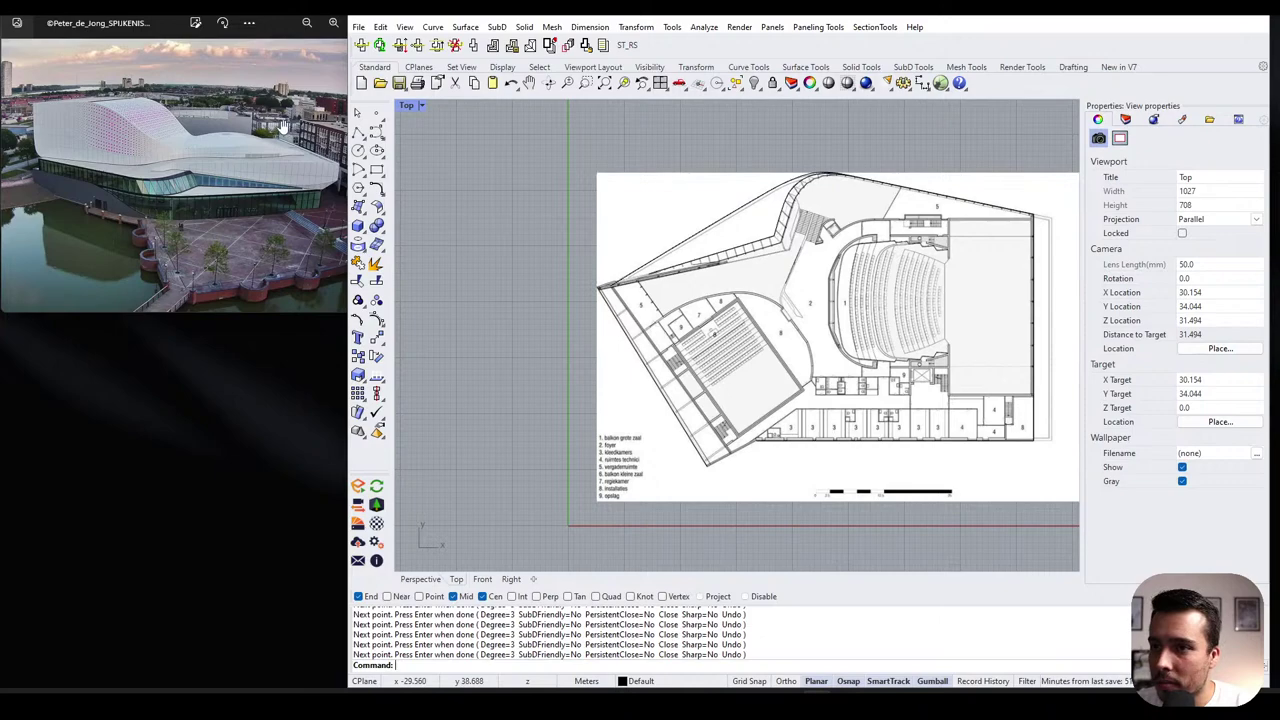
scroll(632, 292, "up", 5)
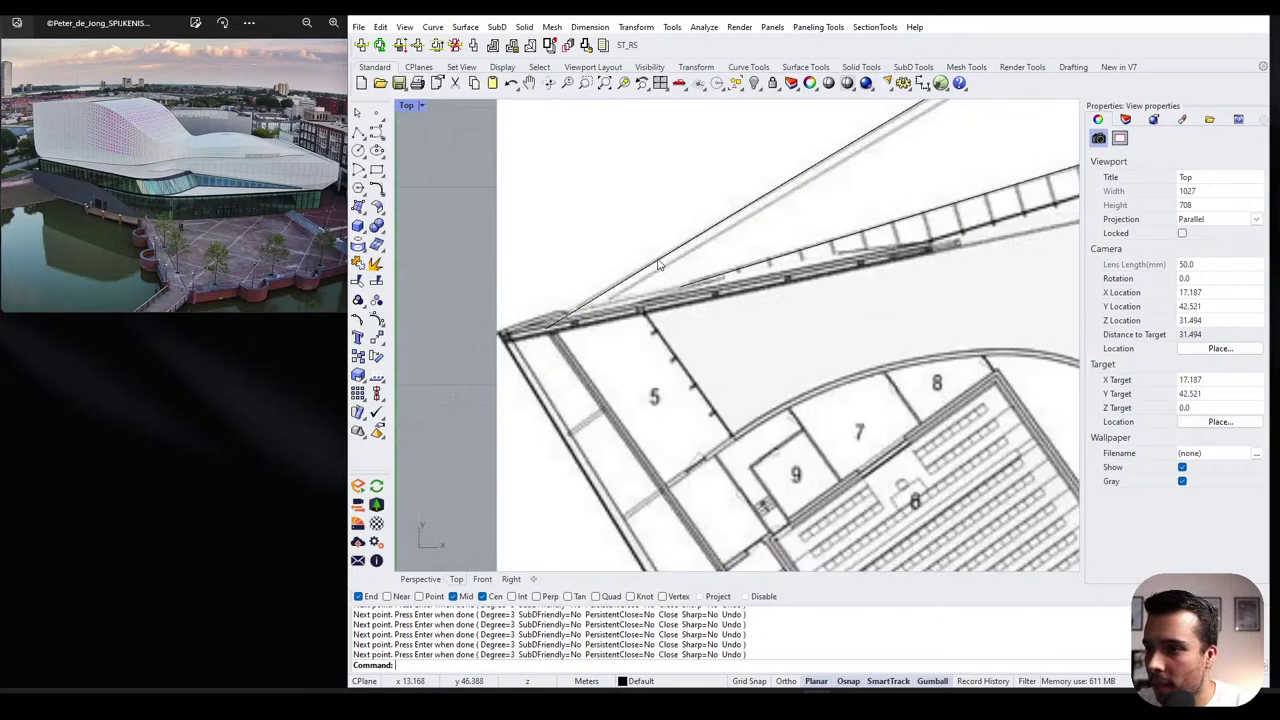
left_click(684, 288)
left_click(701, 297)
scroll(617, 281, "down", 4)
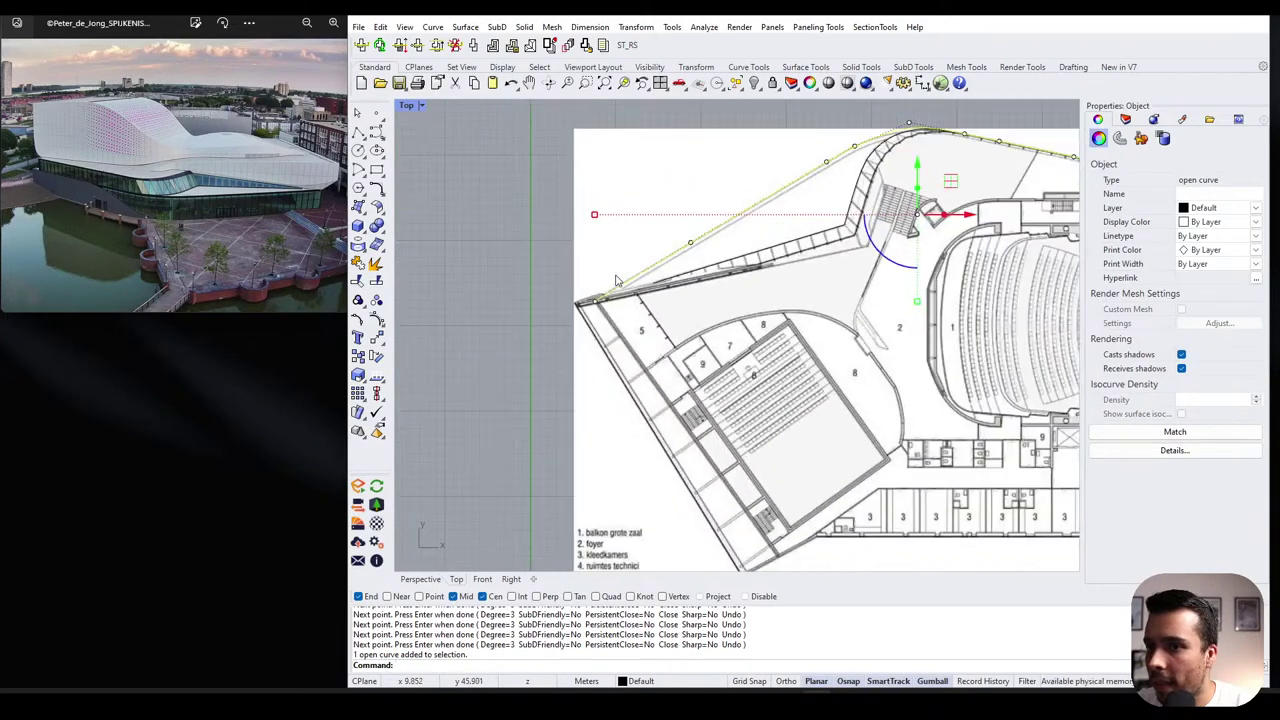
scroll(815, 197, "up", 2)
scroll(665, 218, "down", 3)
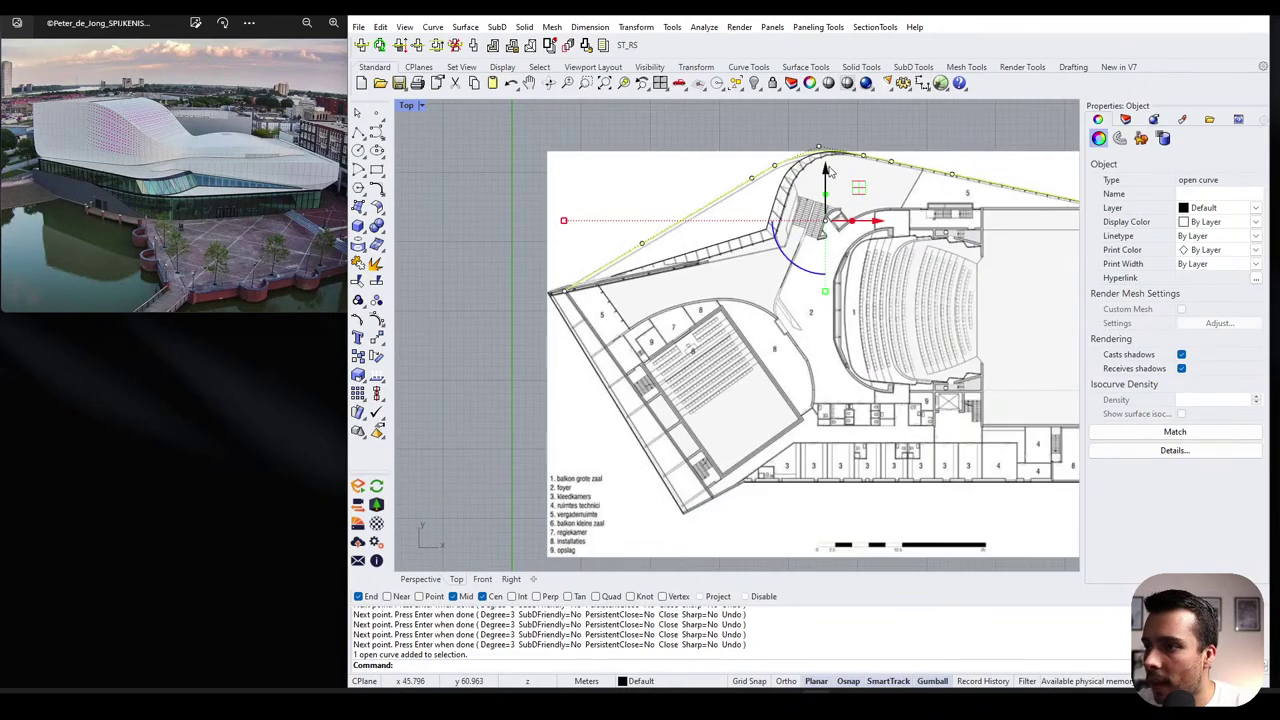
scroll(853, 167, "up", 3)
scroll(725, 133, "down", 4)
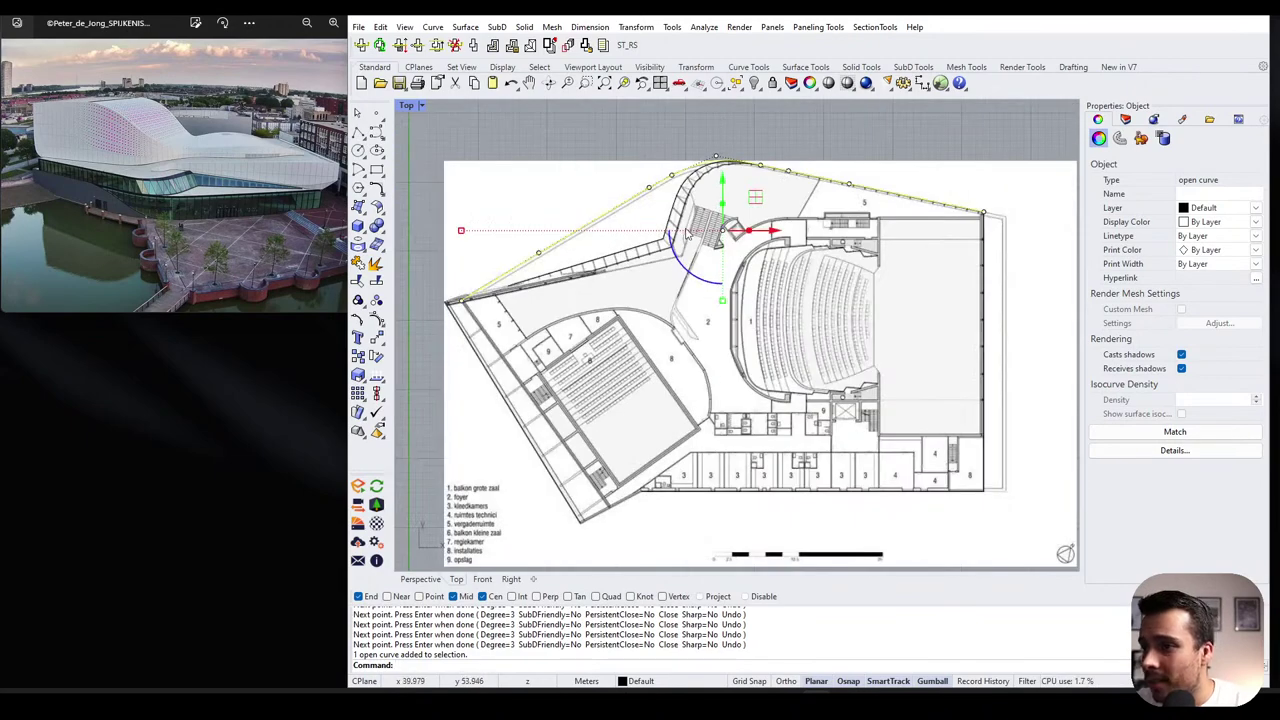
scroll(549, 260, "up", 2)
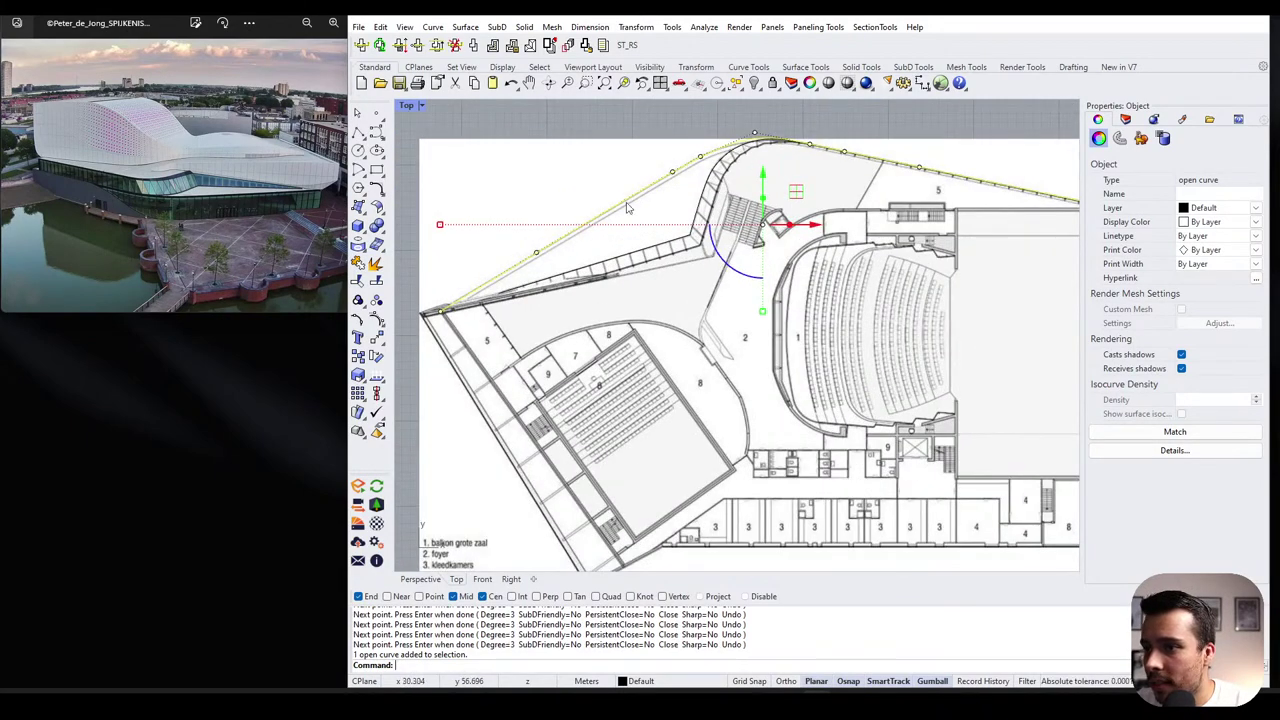
scroll(551, 246, "up", 3)
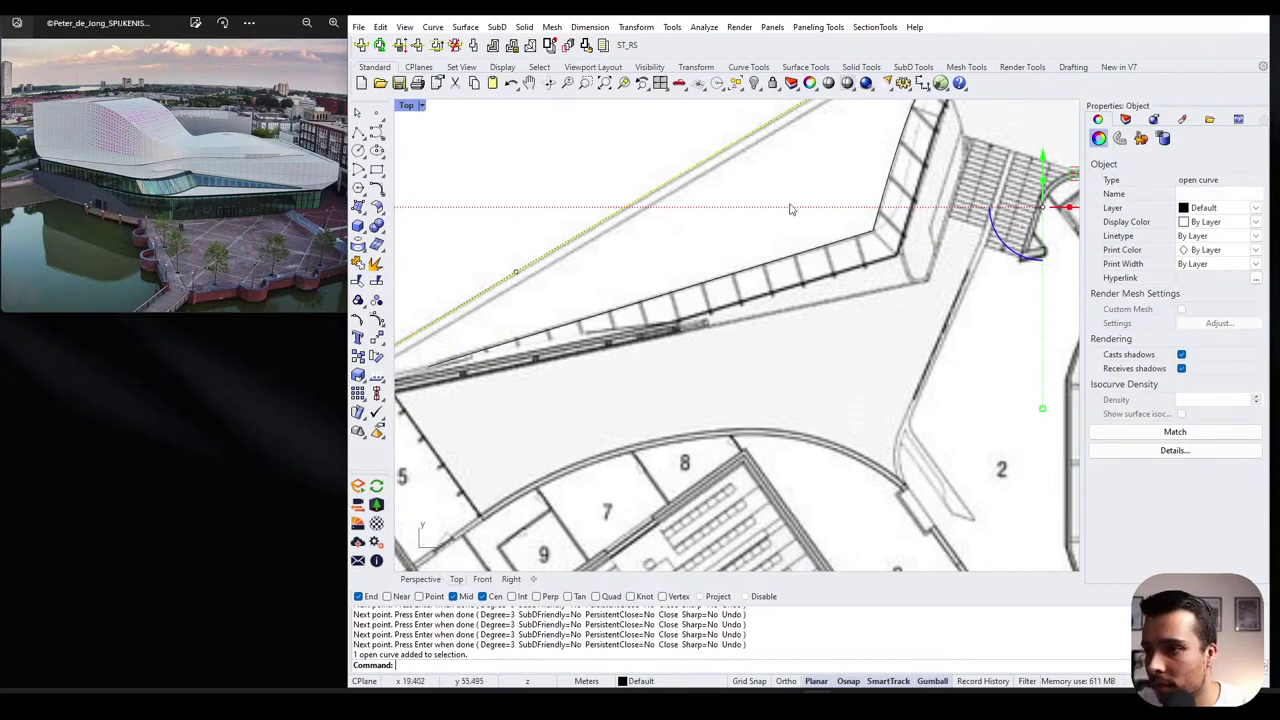
scroll(652, 215, "down", 3)
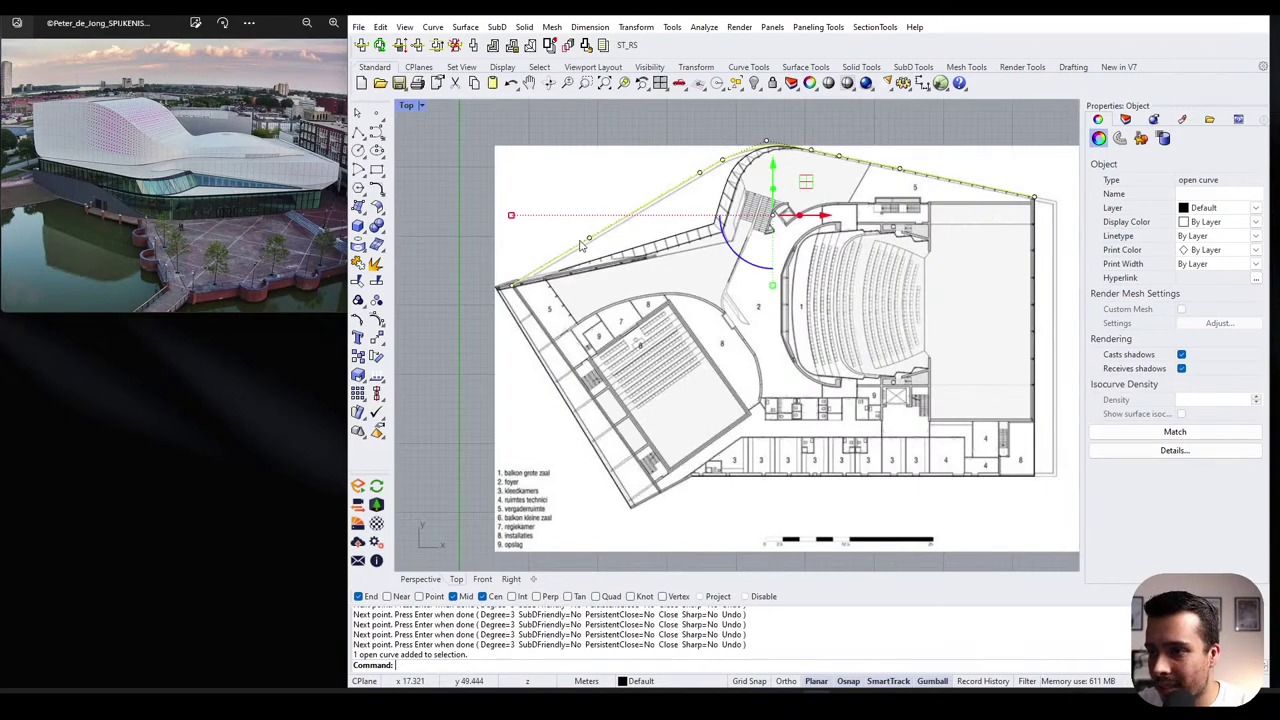
scroll(732, 241, "down", 4)
scroll(916, 312, "up", 2)
key("Escape")
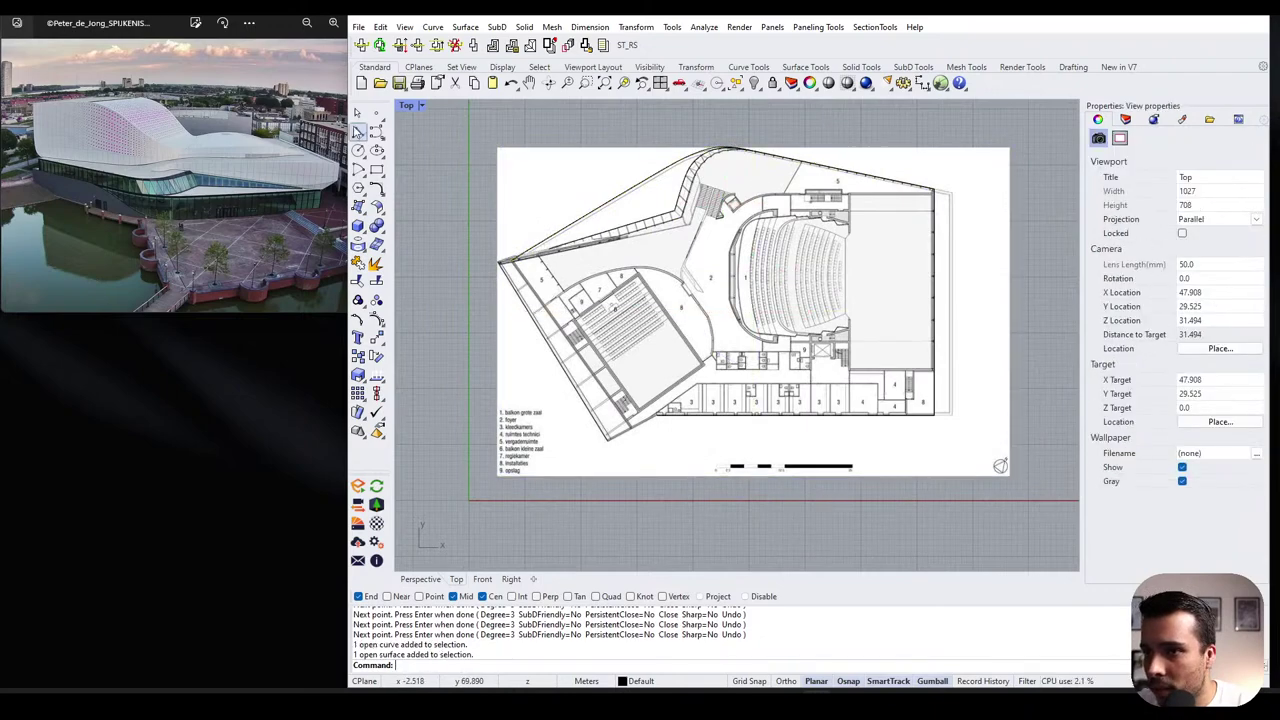
- Draw a polyline from room 5's pointed corner along the diagonal wall beside the small hall, around its lower corner to the dressing rooms' outer wall
left_click(358, 131)
scroll(529, 271, "up", 4)
left_click(504, 258)
scroll(678, 504, "up", 8)
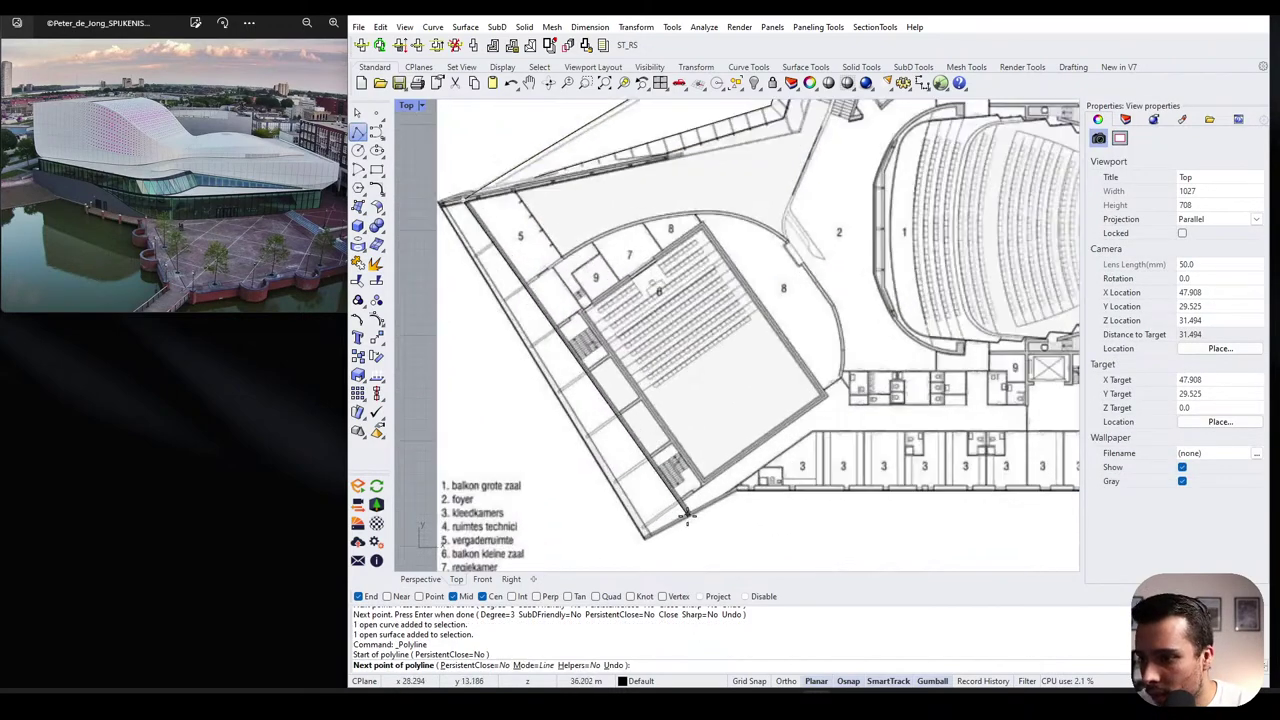
left_click(690, 517)
scroll(714, 509, "down", 2)
left_click(780, 465)
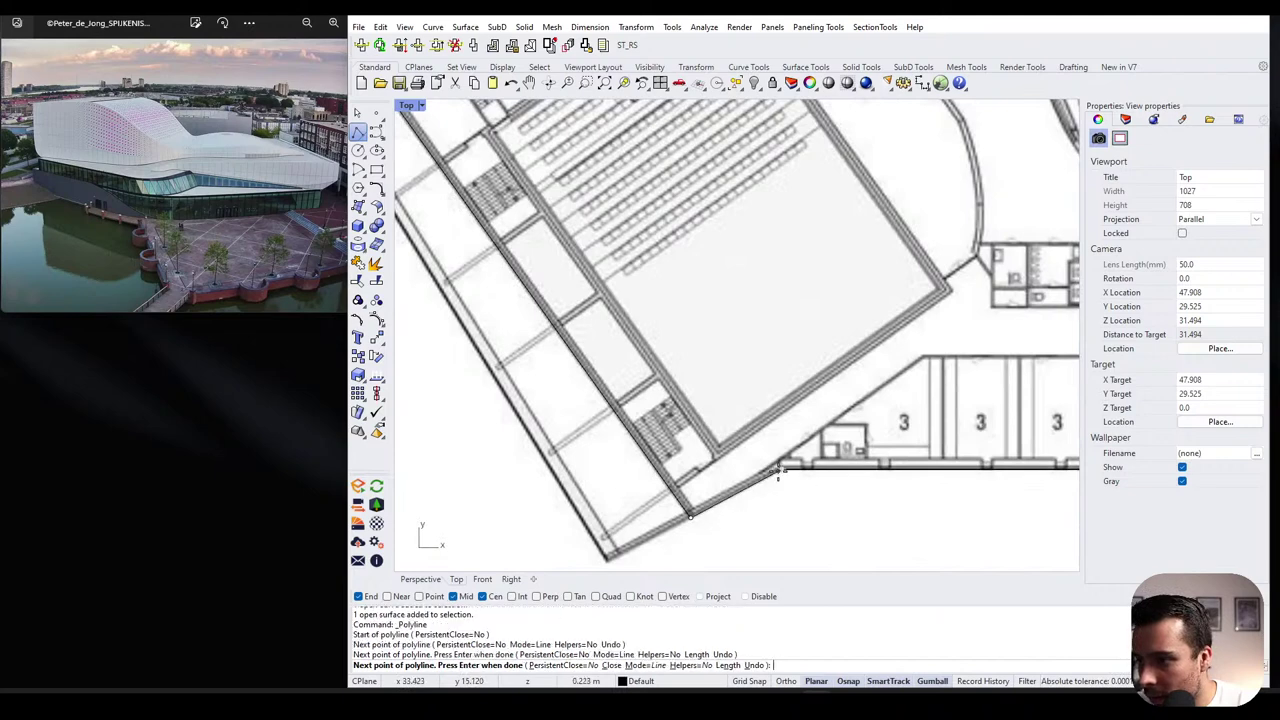
key("Return")
scroll(737, 335, "down", 5)
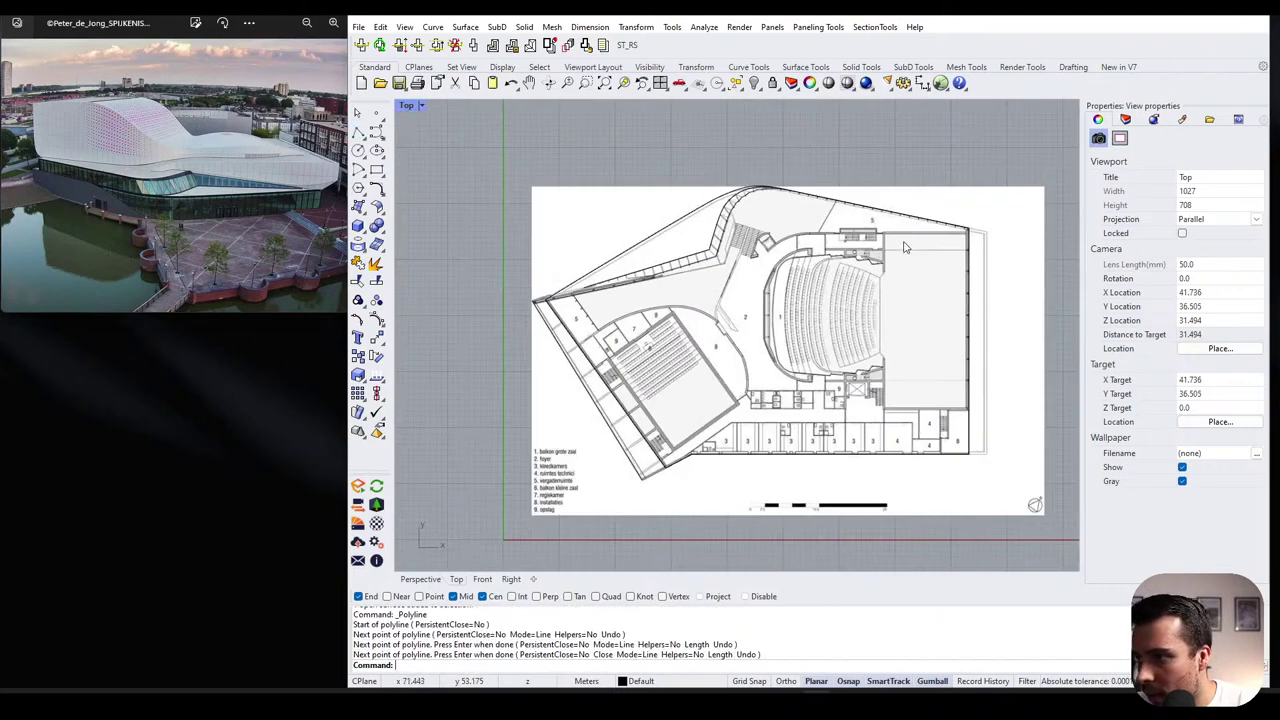
- Join the roof overhang curve, the diagonal wall polyline and the lower and right-hand wall curves into one closed outline
left_click(700, 214)
left_click(753, 252)
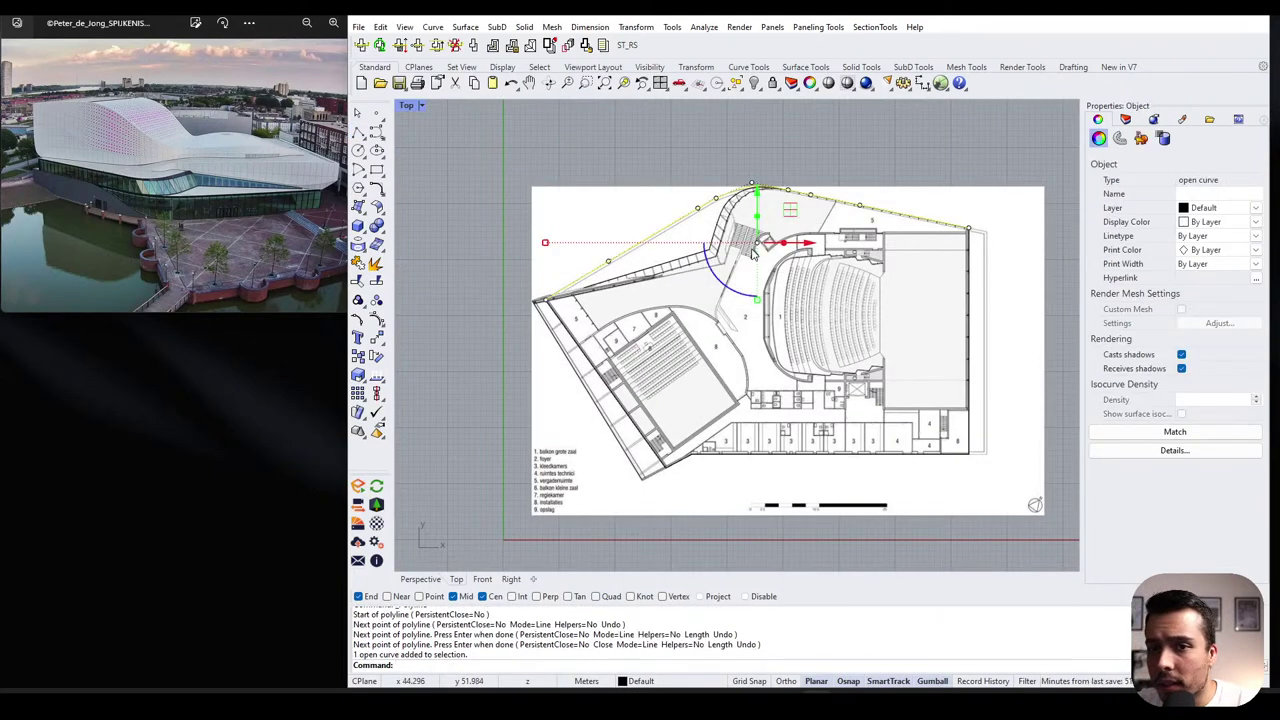
left_click(649, 445, "shift")
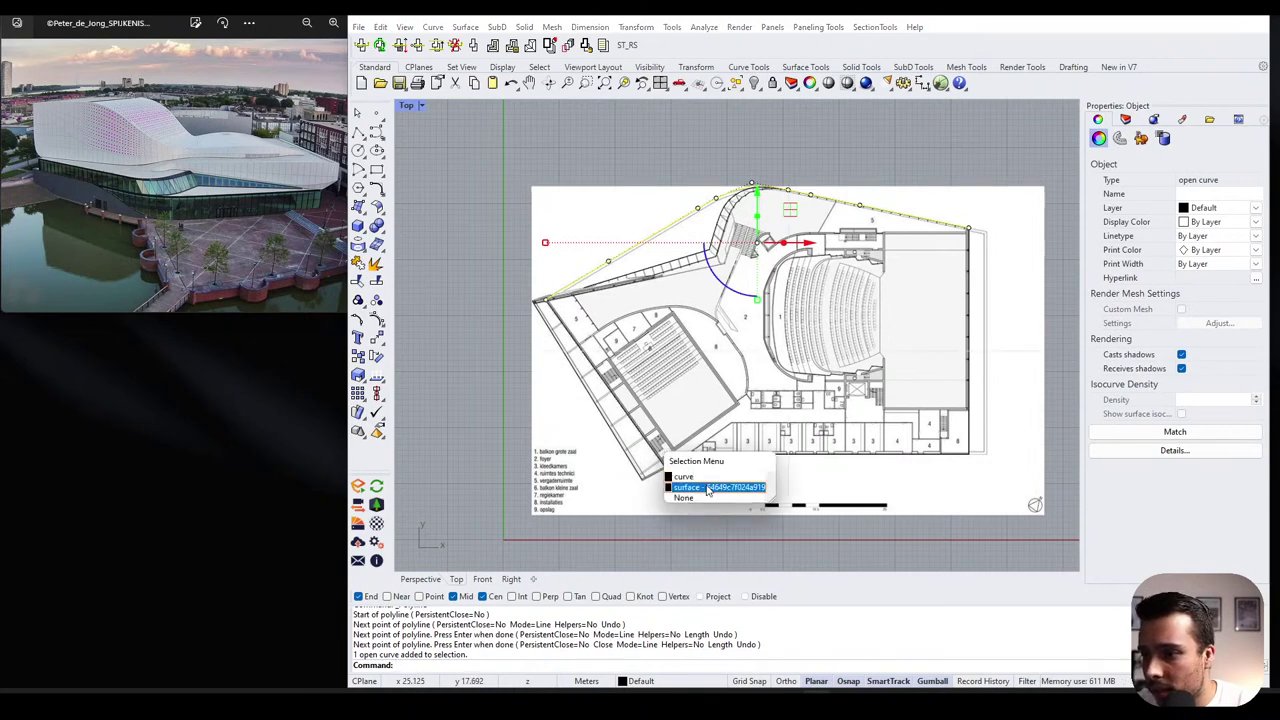
left_click(722, 475)
left_click(764, 458, "shift")
left_click(803, 491)
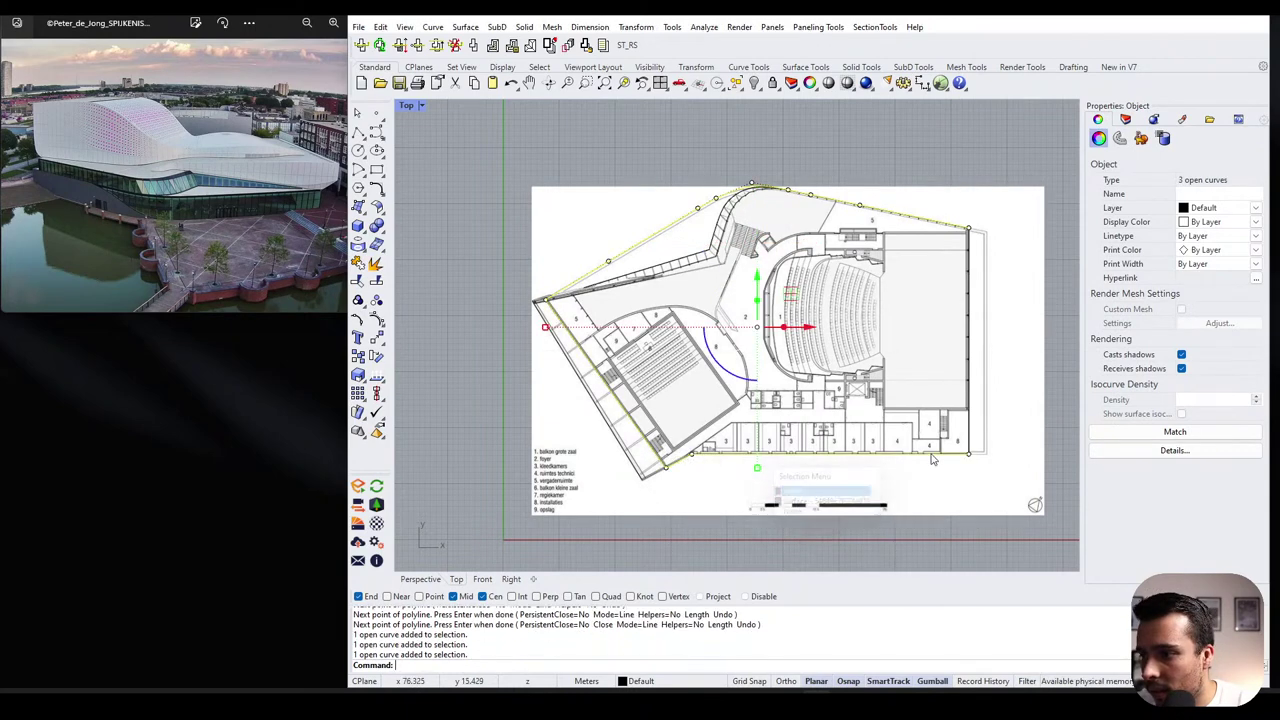
left_click(969, 438, "shift")
left_click(1004, 463)
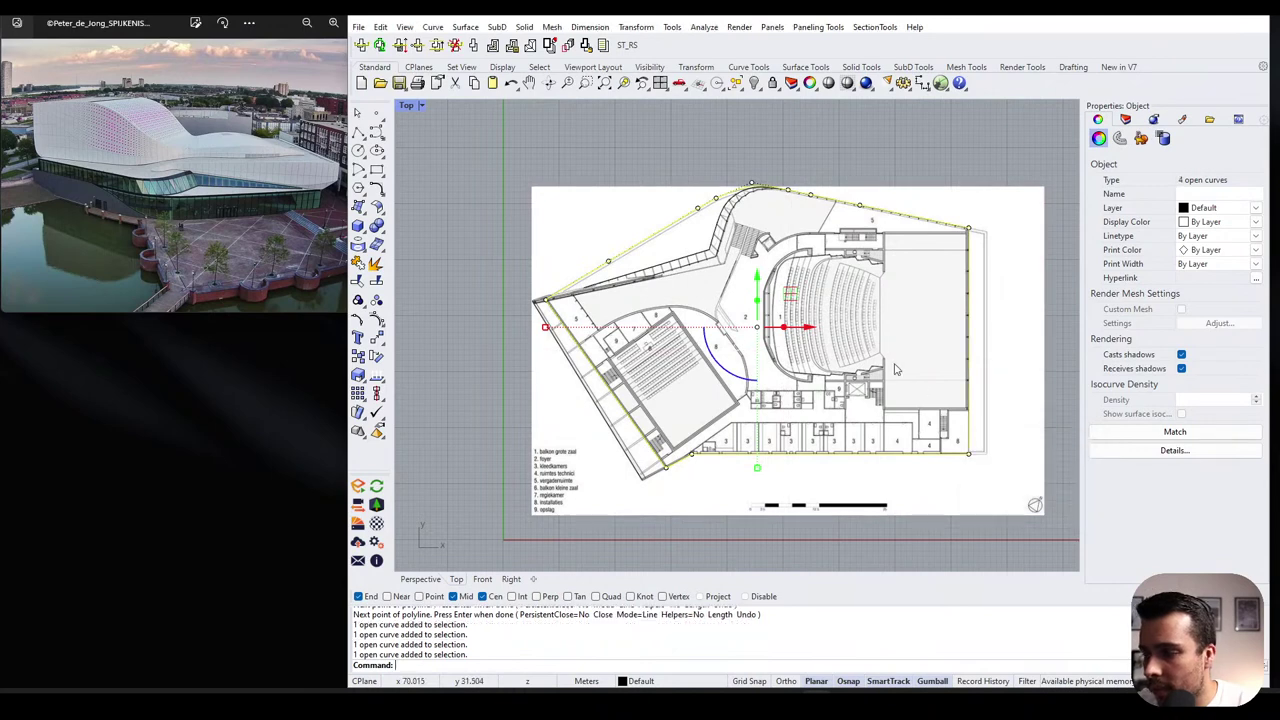
middle_click(838, 378)
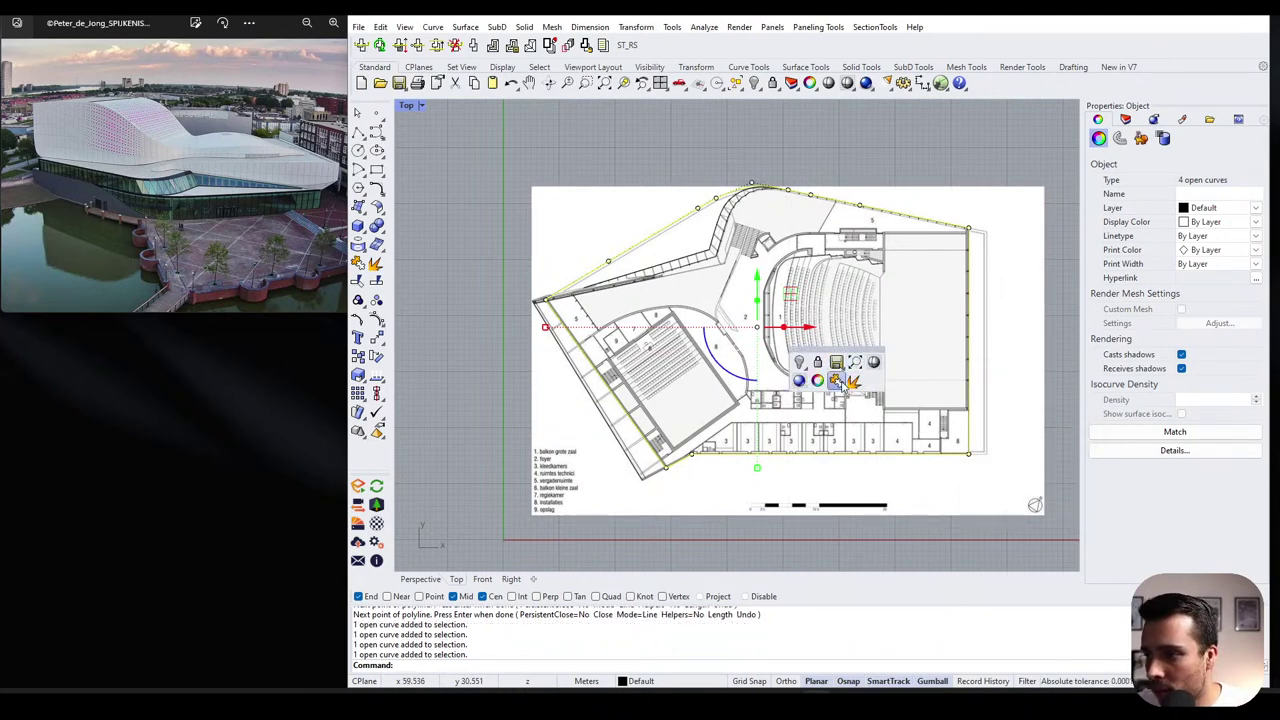
left_click(836, 382)
- Select the joined outline and inspect it over the floor plan in the Perspective view from several angles
left_click(822, 168)
left_click(730, 194)
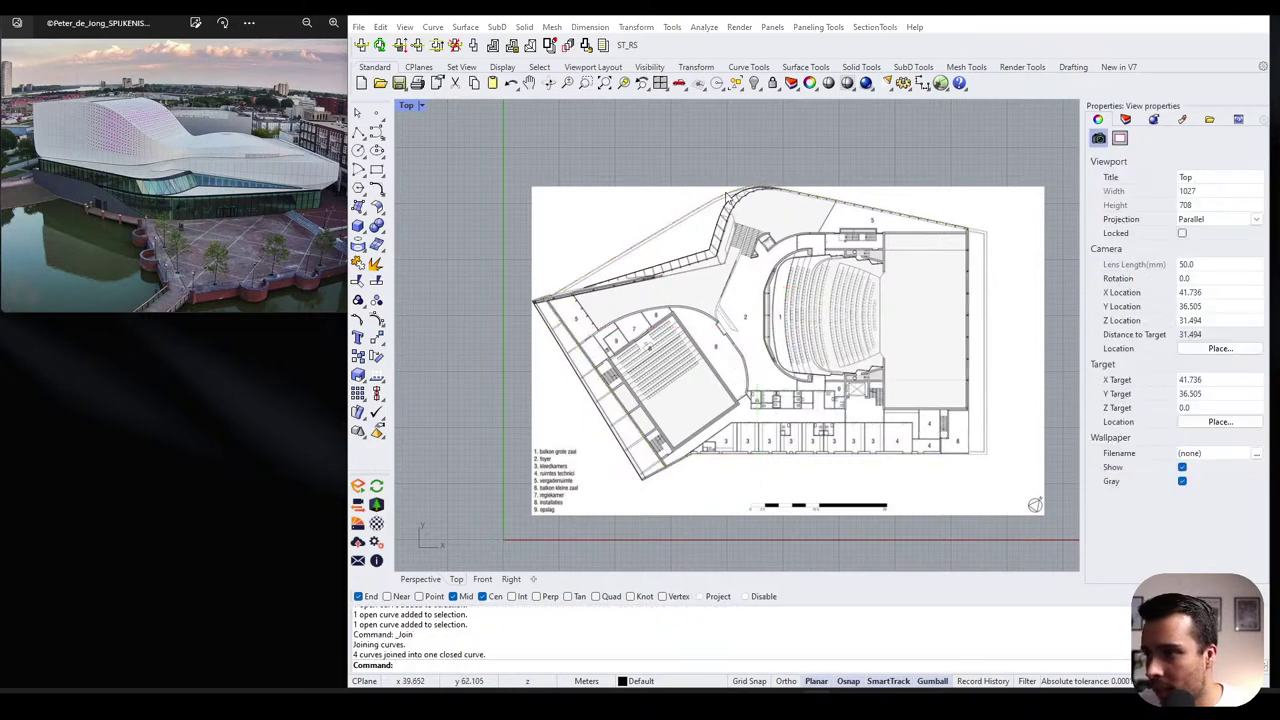
left_click(786, 227)
left_click(786, 227)
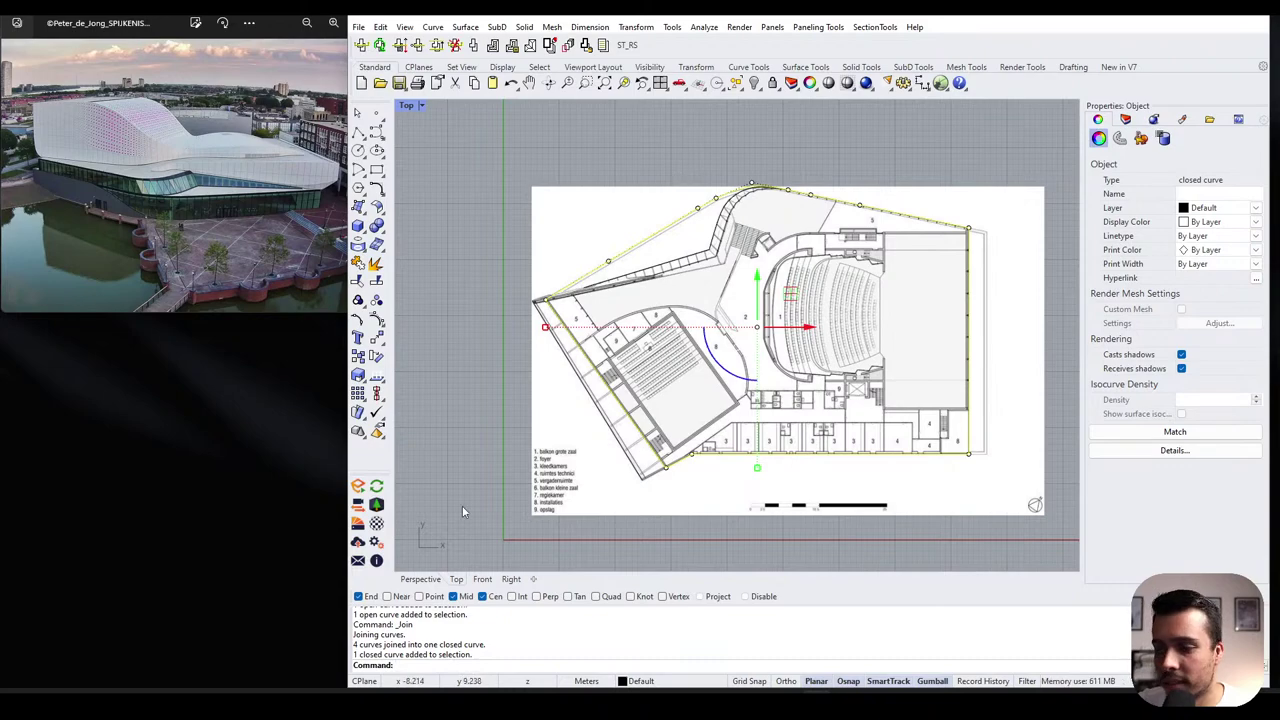
left_click(420, 579)
right_click_drag(647, 297, 794, 387)
left_click(752, 143)
left_click(800, 400)
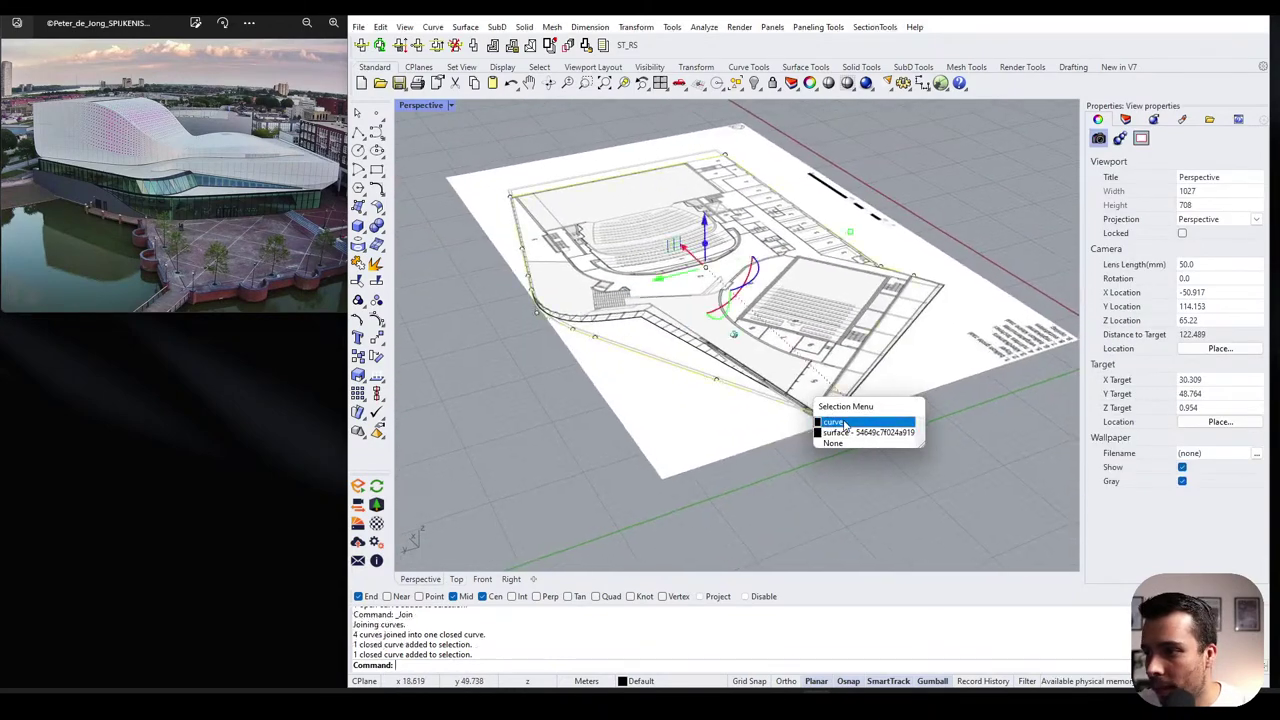
left_click(845, 424)
right_click_drag(845, 424, 873, 352)
right_click_drag(720, 340, 890, 348)
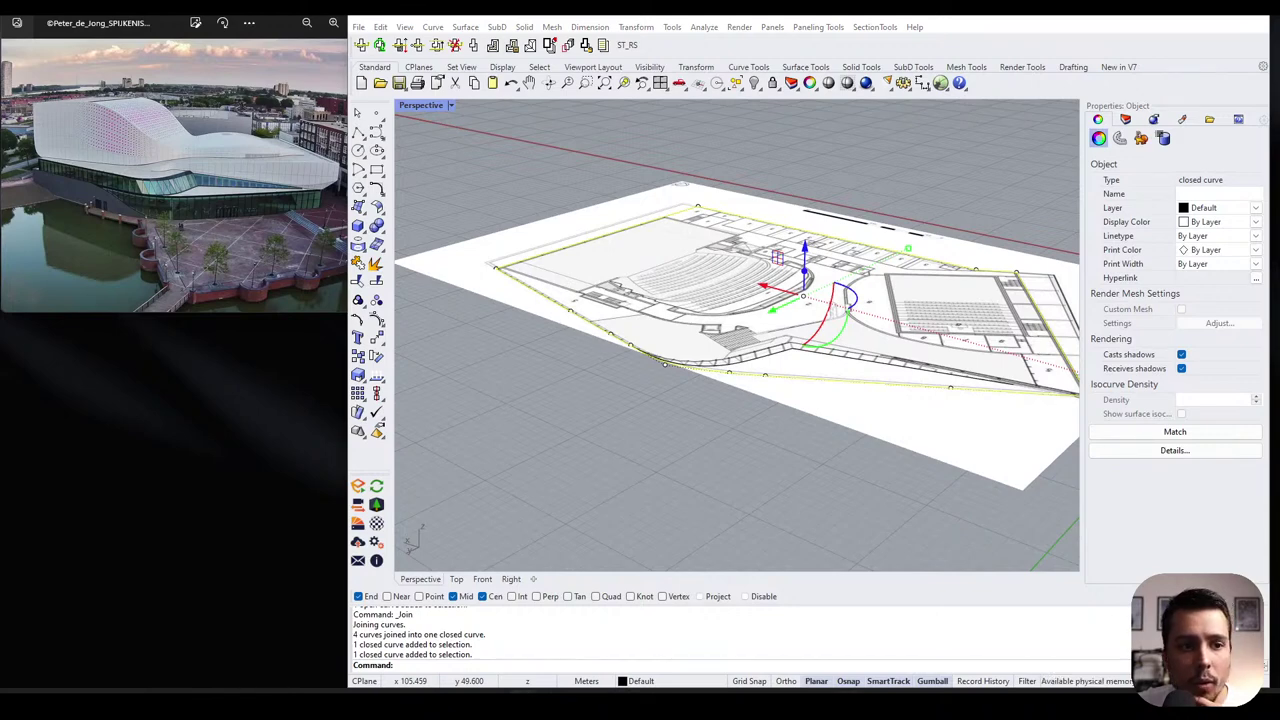
- Insert the theatre's section drawing as a picture on the ground plane and move it clear above the floor plan
left_click_drag(740, 282, 580, 472)
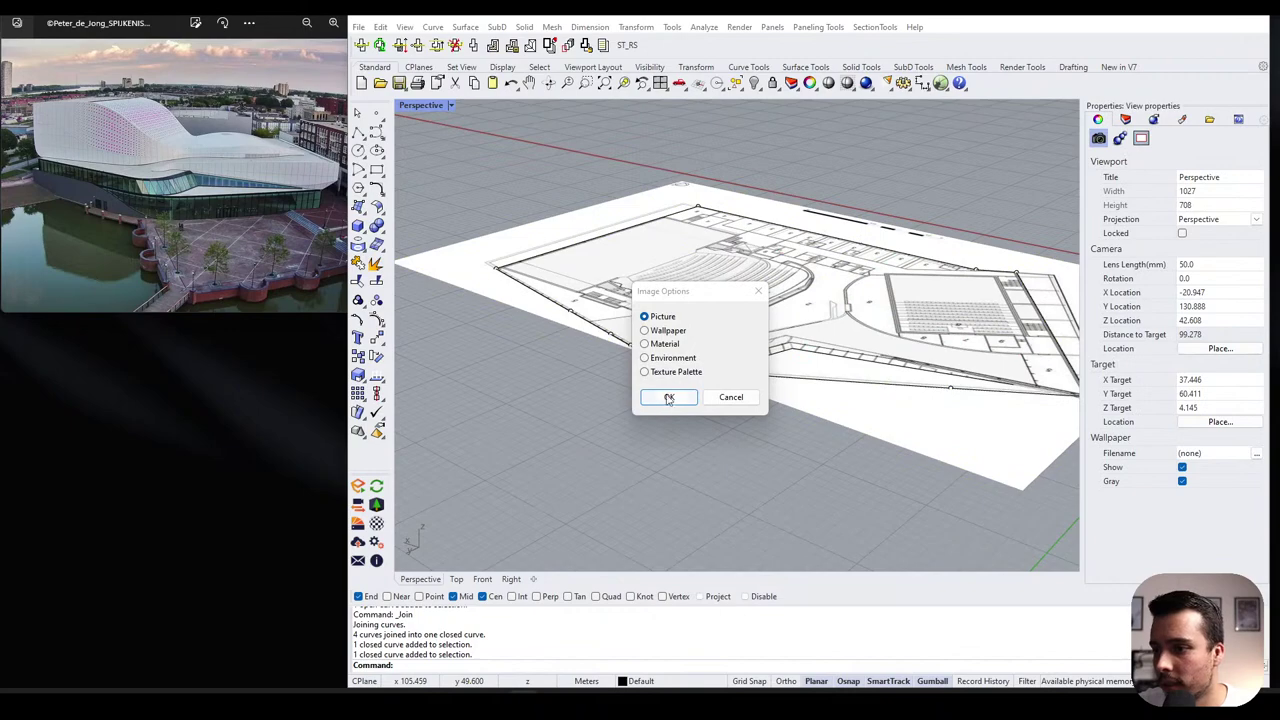
left_click(669, 398)
scroll(660, 420, "down", 3)
left_click(656, 447)
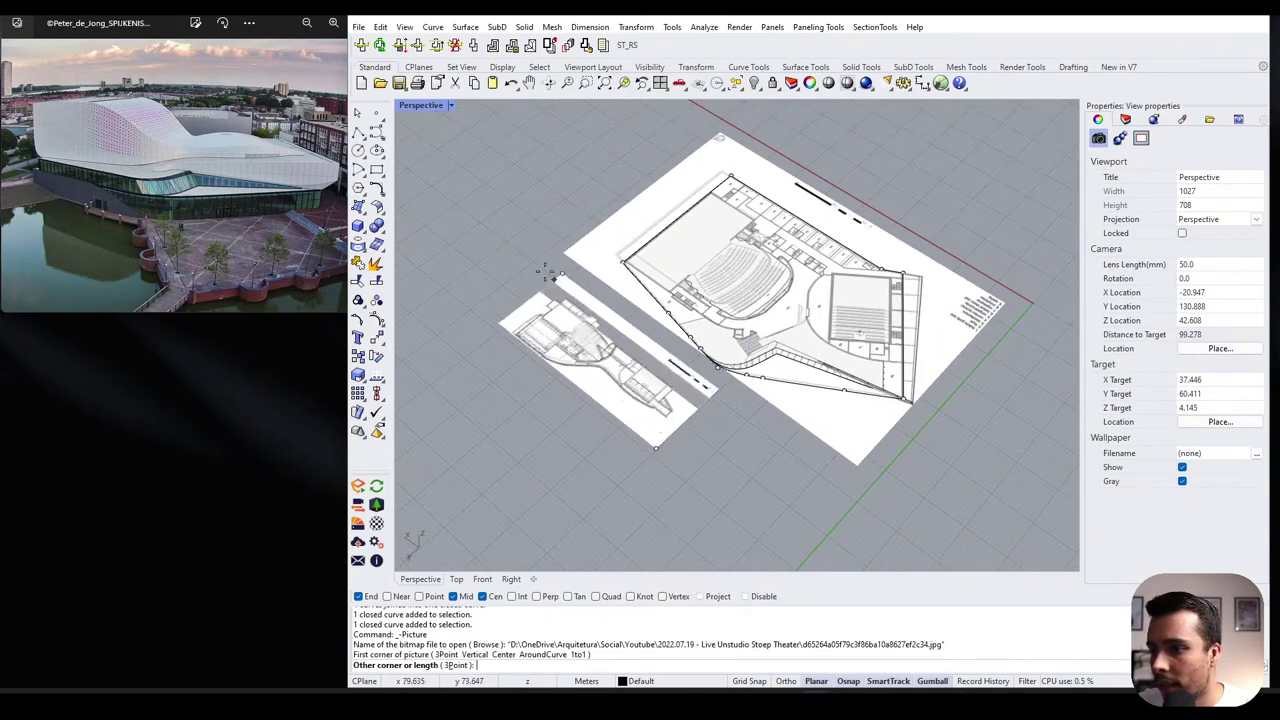
left_click(529, 244)
right_click_drag(529, 244, 808, 238)
left_click(805, 245)
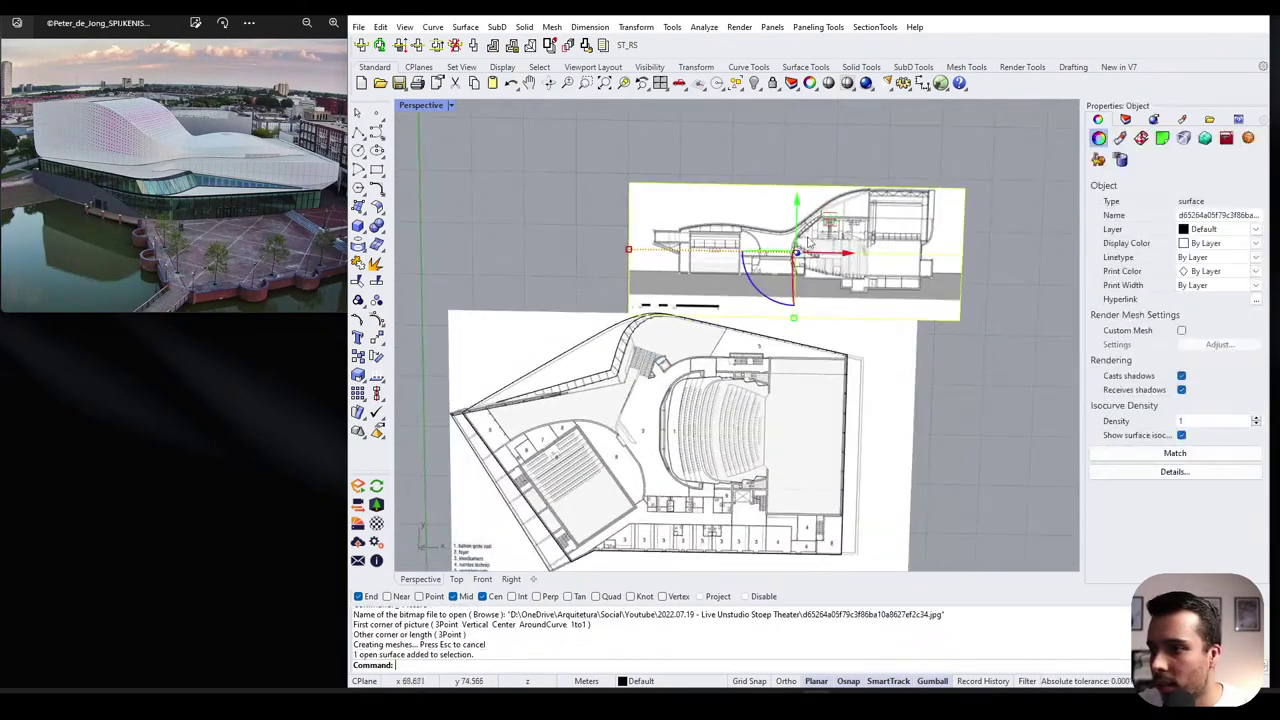
left_click_drag(798, 208, 798, 163)
- Draw a 2.5 m reference line with Ortho on, starting at the 0 mark of the section drawing's scale bar
scroll(700, 300, "up", 14)
left_click(643, 364)
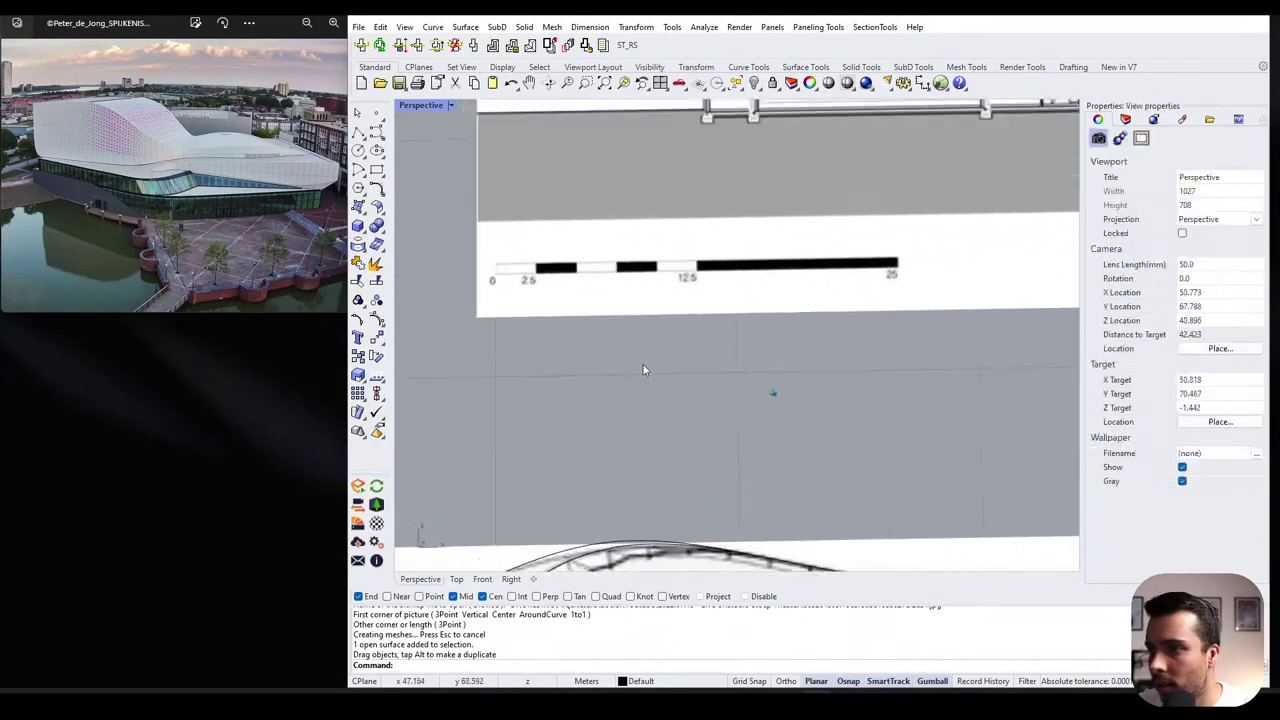
right_click_drag(643, 364, 714, 424, "shift")
scroll(643, 364, "up", 1)
left_click(359, 132)
scroll(585, 323, "up", 8)
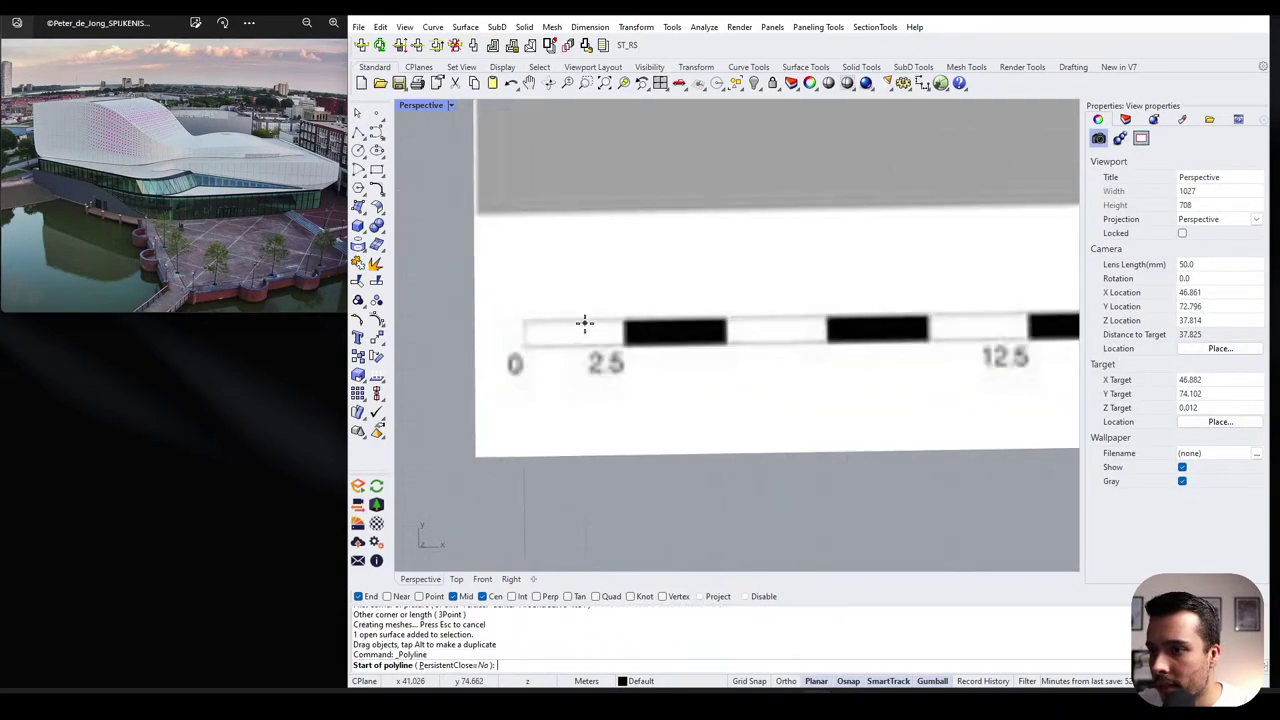
scroll(528, 346, "up", 2)
left_click(521, 347)
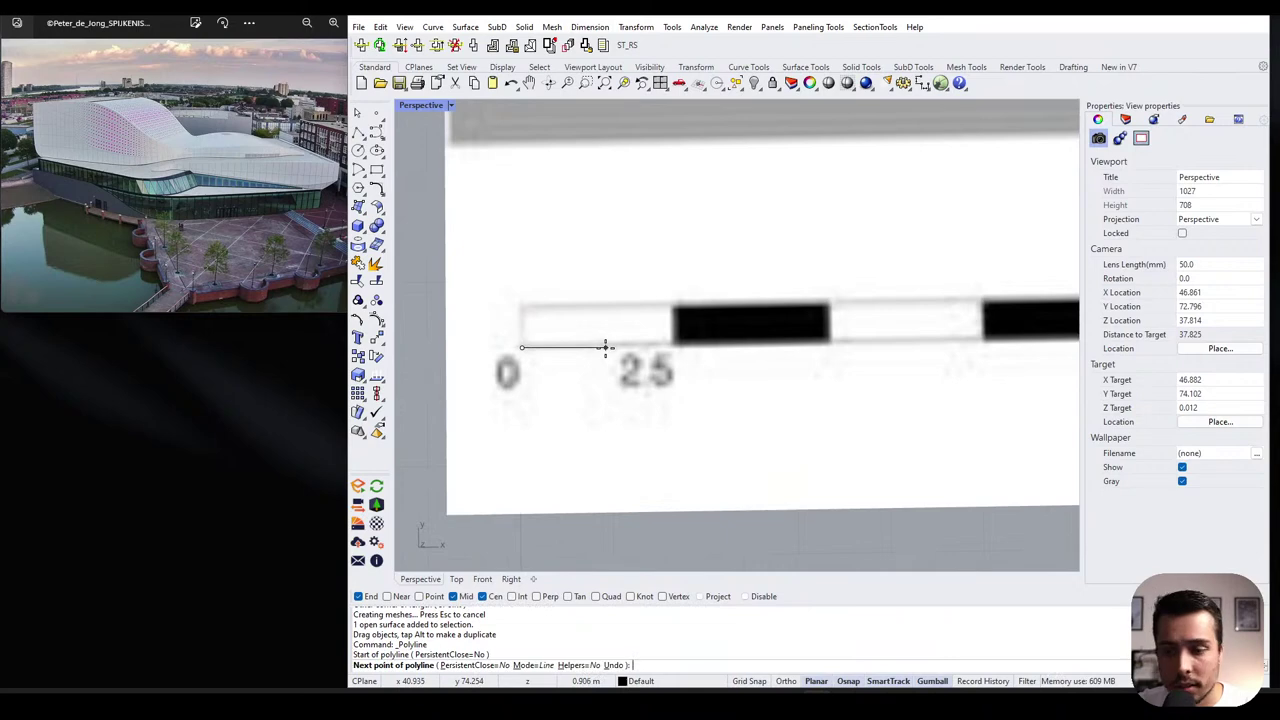
left_click(786, 681)
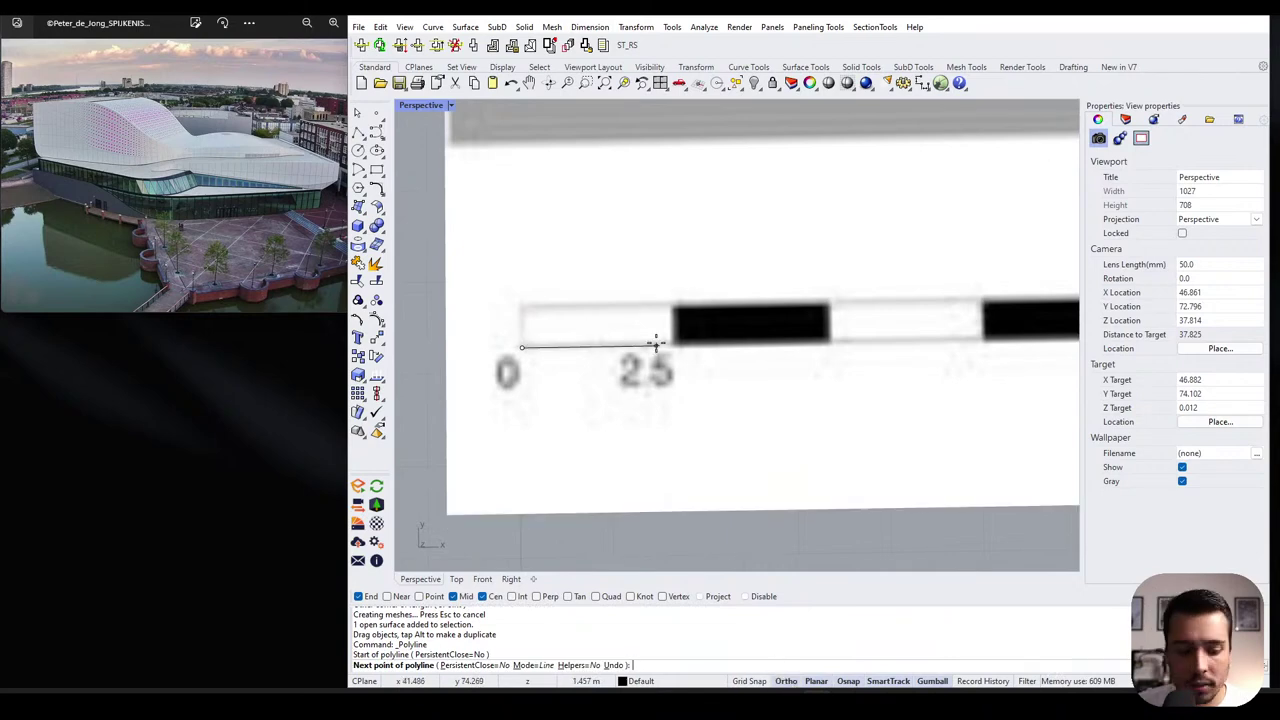
type("2.5")
key("Return")
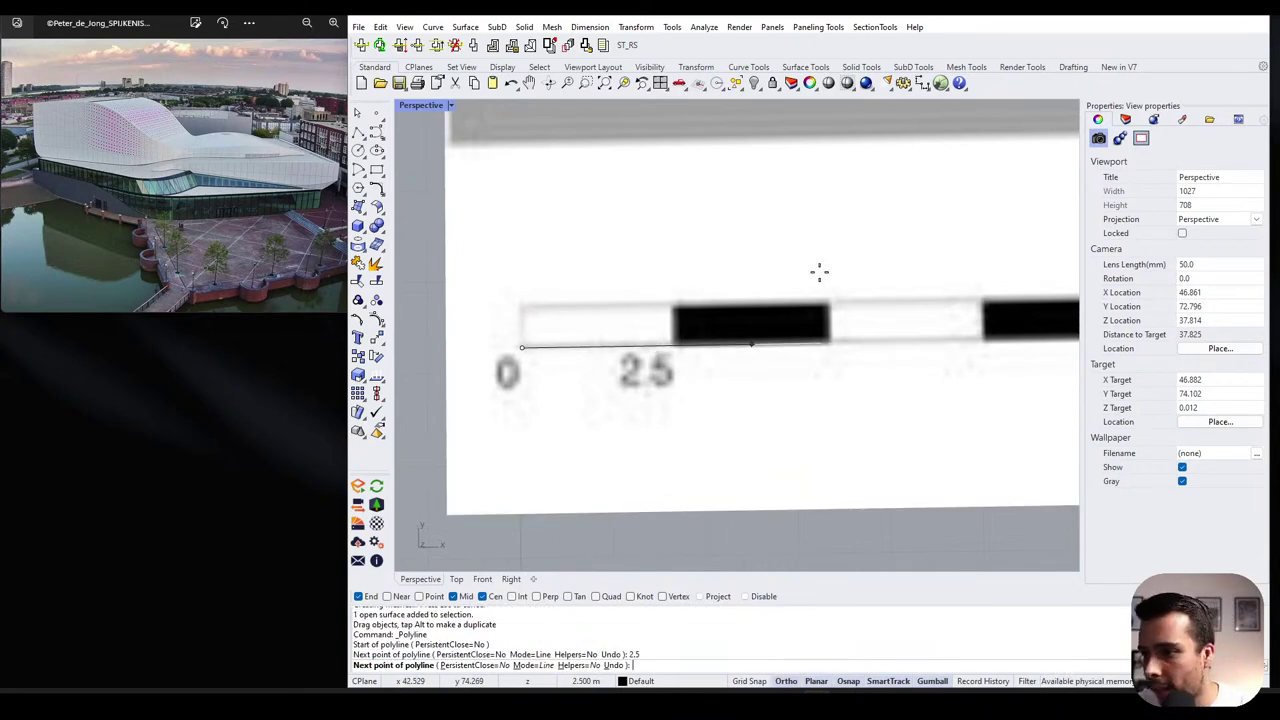
key("Return")
- Scale the section picture from its 0 mark so the scale bar's 2.5 mark meets the reference line's end
scroll(753, 288, "down", 3)
left_click(786, 387)
scroll(786, 386, "up", 2)
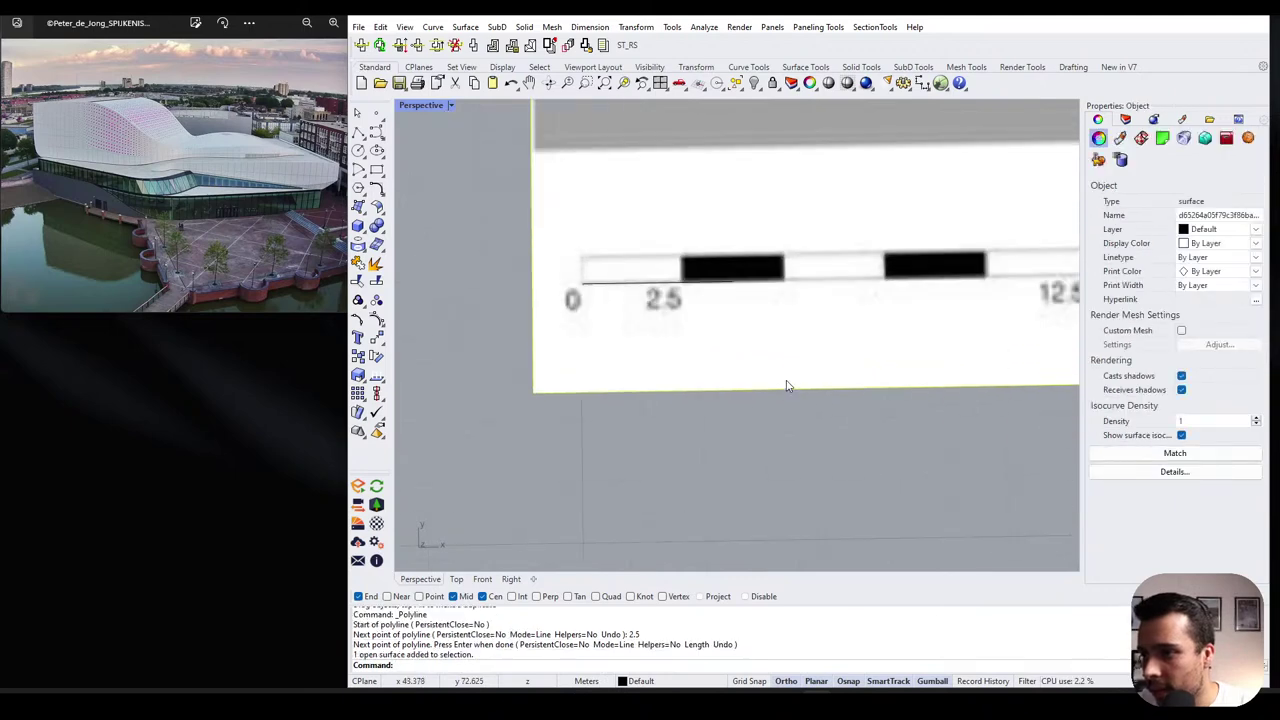
type("S")
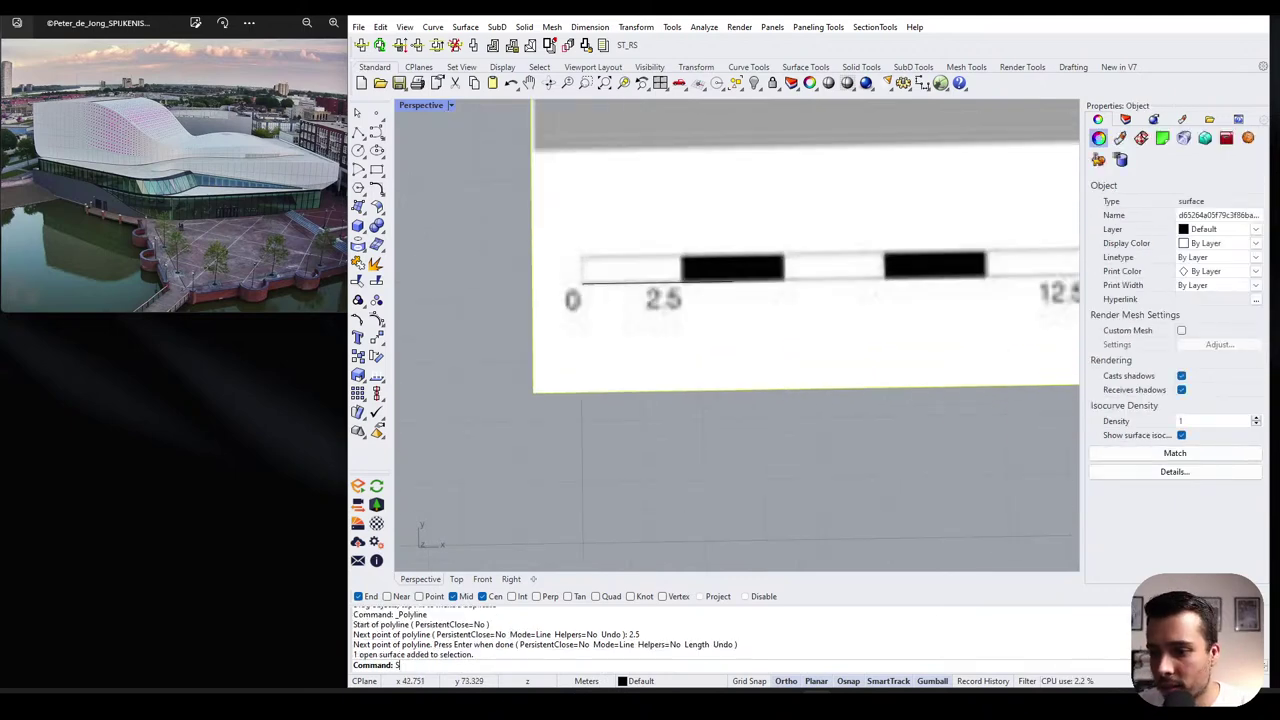
type("cale")
key("Return")
scroll(686, 291, "up", 2)
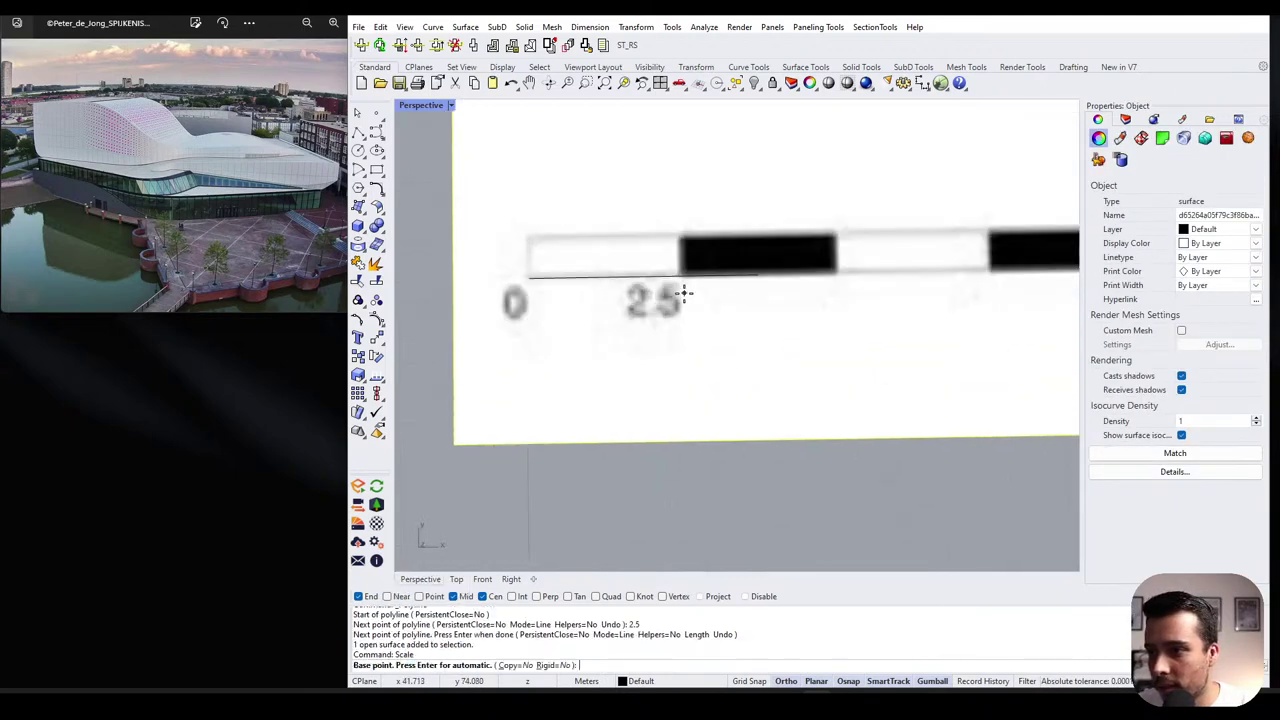
left_click(529, 281)
scroll(680, 282, "up", 2)
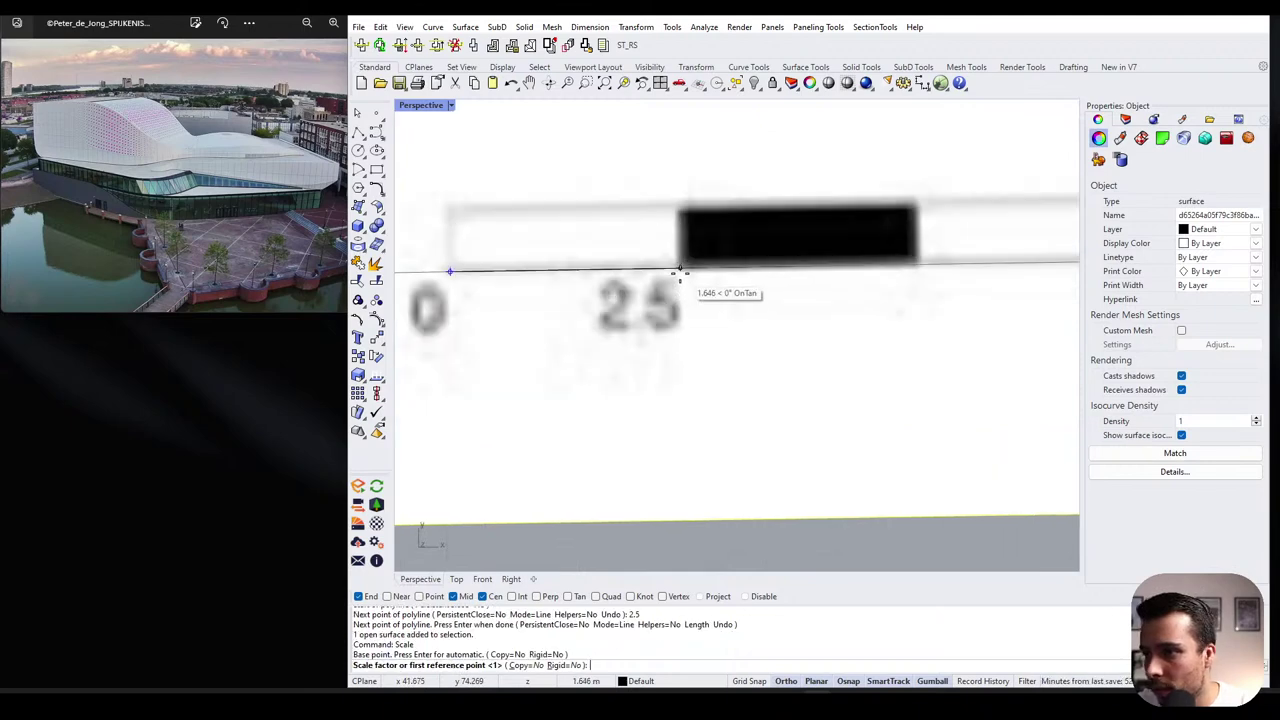
left_click(679, 271)
left_click(797, 277)
scroll(650, 300, "down", 3)
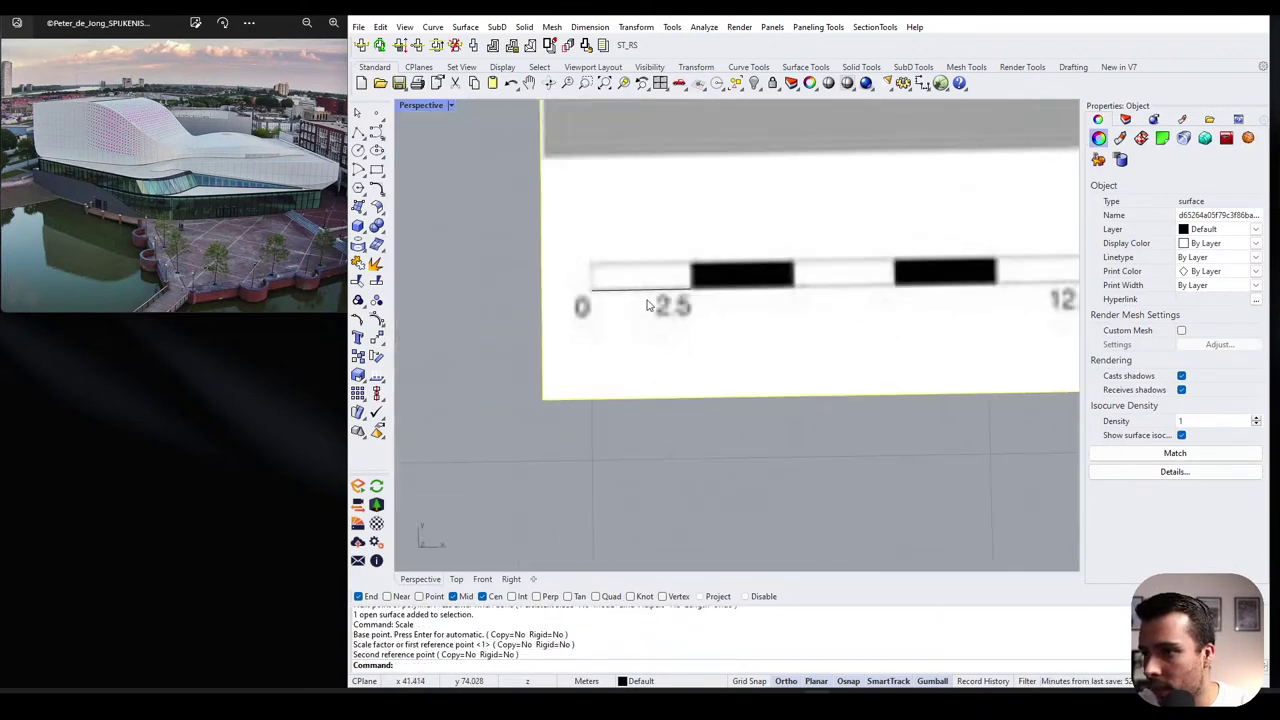
- Delete the reference line from the section drawing's scale bar
key("Escape")
scroll(646, 374, "down", 8)
left_click_drag(541, 398, 717, 331)
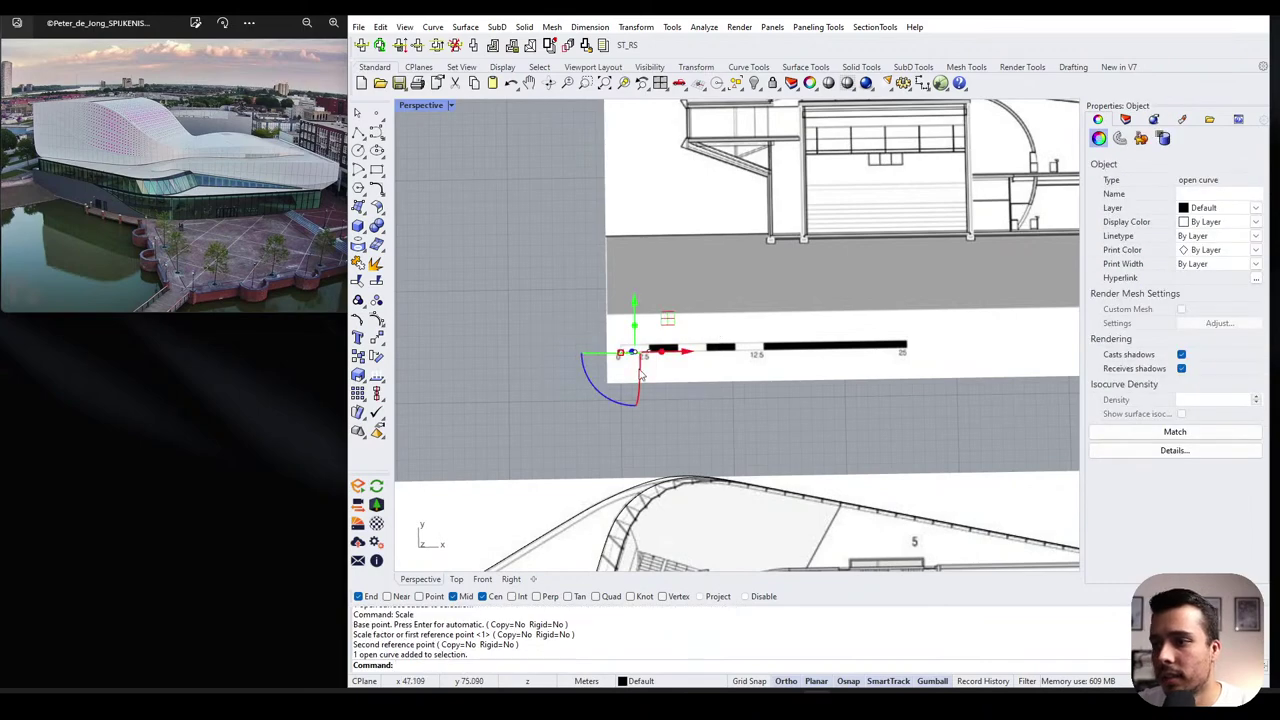
key("Delete")
- Compare the scaled section drawing with the floor plan, examining the scale bars, roof profile, small hall and main auditorium
scroll(660, 350, "down", 3)
scroll(677, 318, "down", 3)
scroll(645, 470, "up", 9)
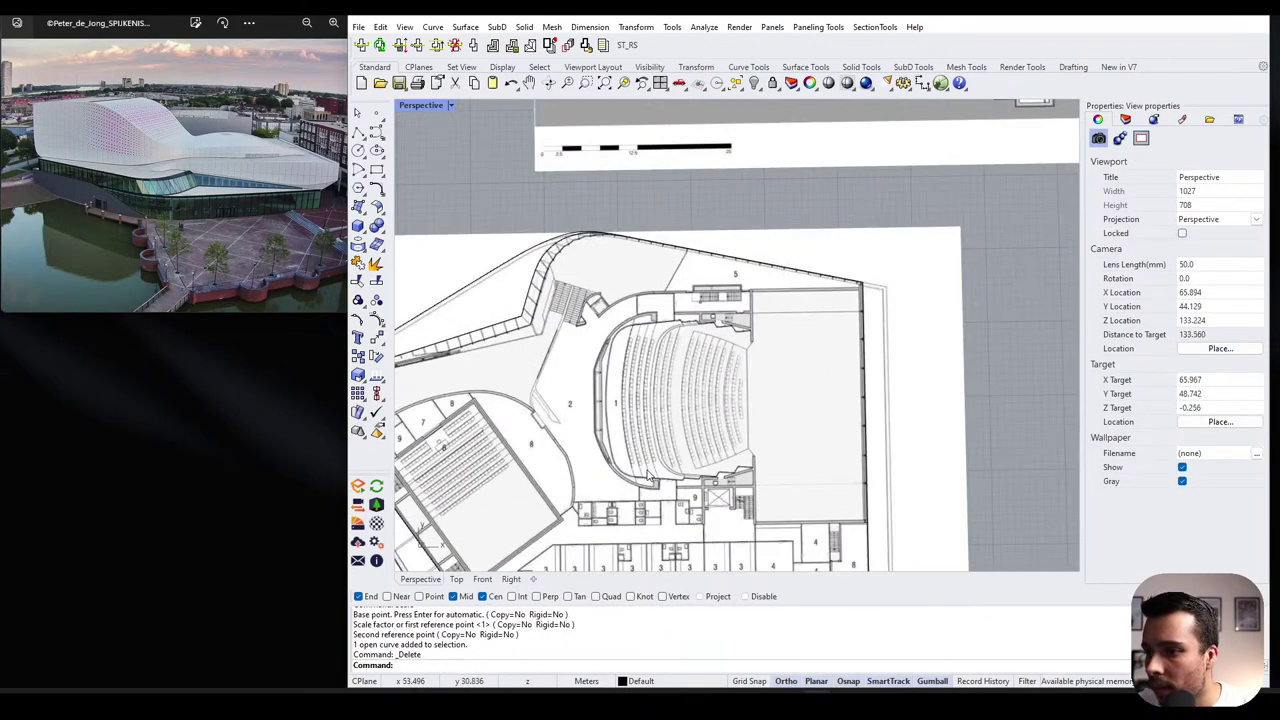
scroll(795, 265, "down", 4)
scroll(516, 447, "up", 4)
scroll(564, 470, "down", 2)
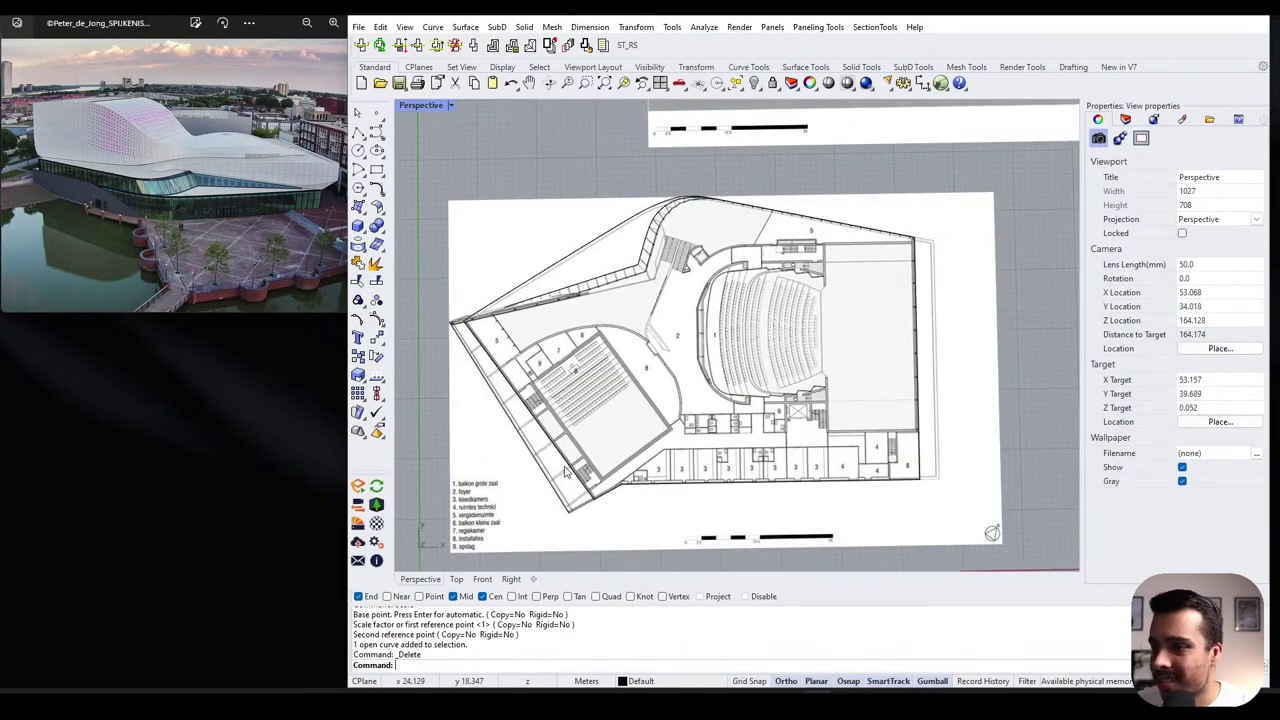
scroll(833, 463, "down", 3)
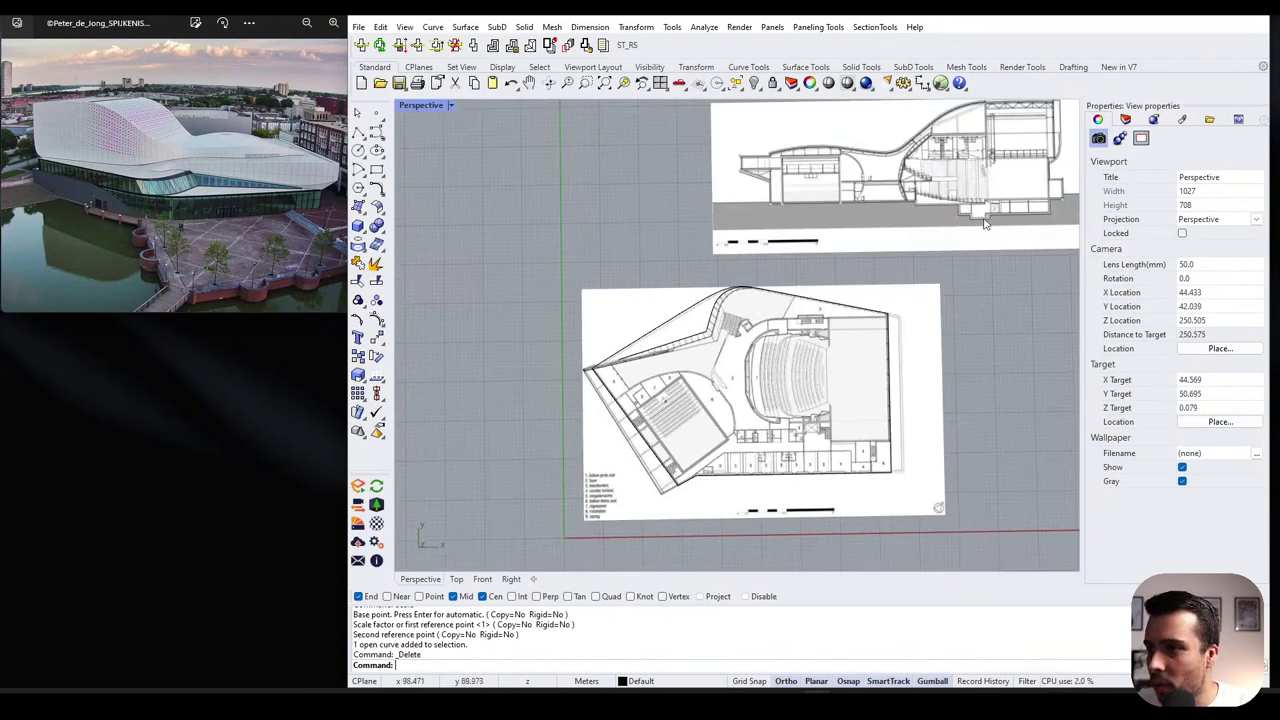
scroll(968, 178, "up", 3)
scroll(711, 260, "down", 2)
scroll(738, 260, "down", 2)
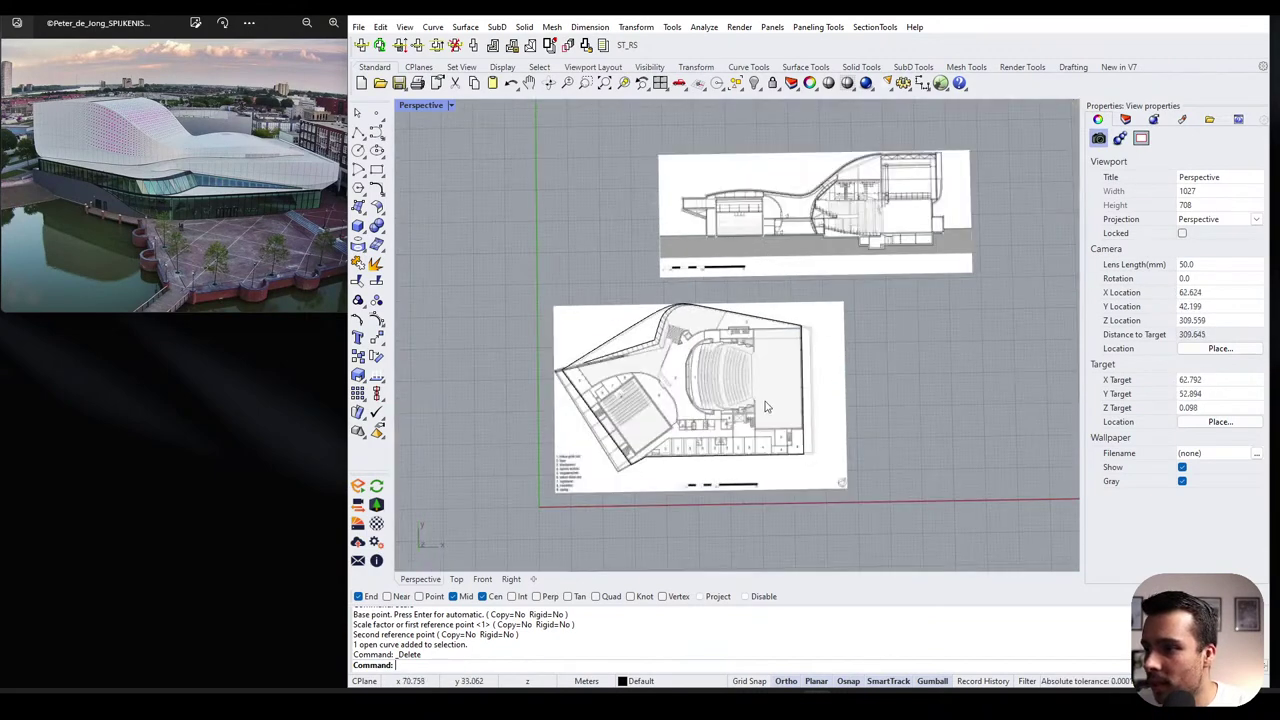
scroll(749, 397, "up", 2)
scroll(777, 398, "down", 1)
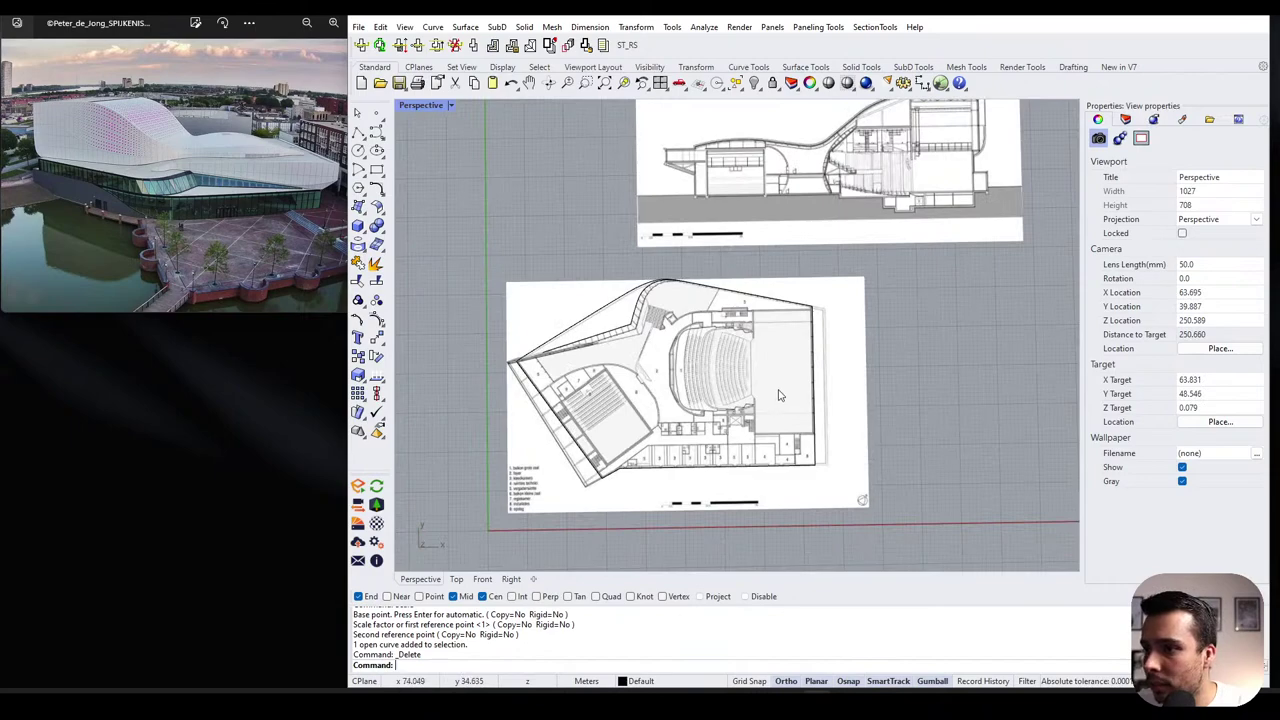
scroll(923, 143, "up", 3)
scroll(803, 195, "up", 2)
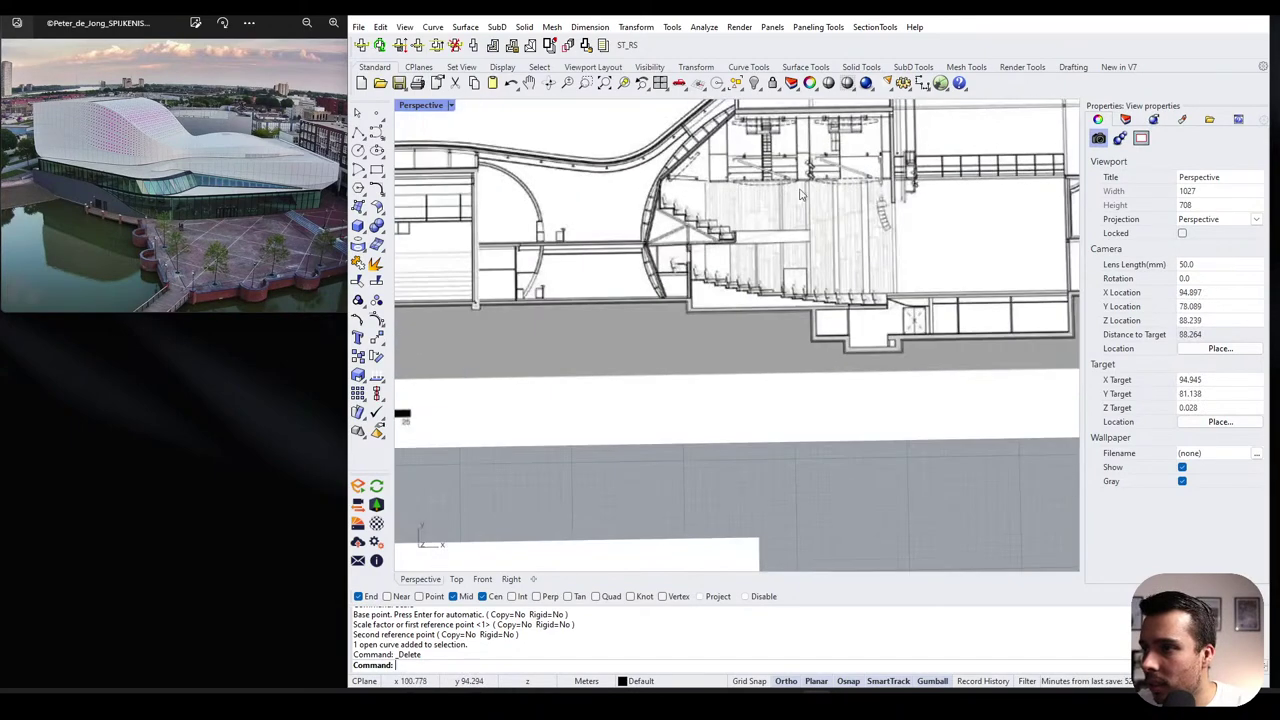
scroll(803, 195, "down", 1)
scroll(825, 257, "down", 1)
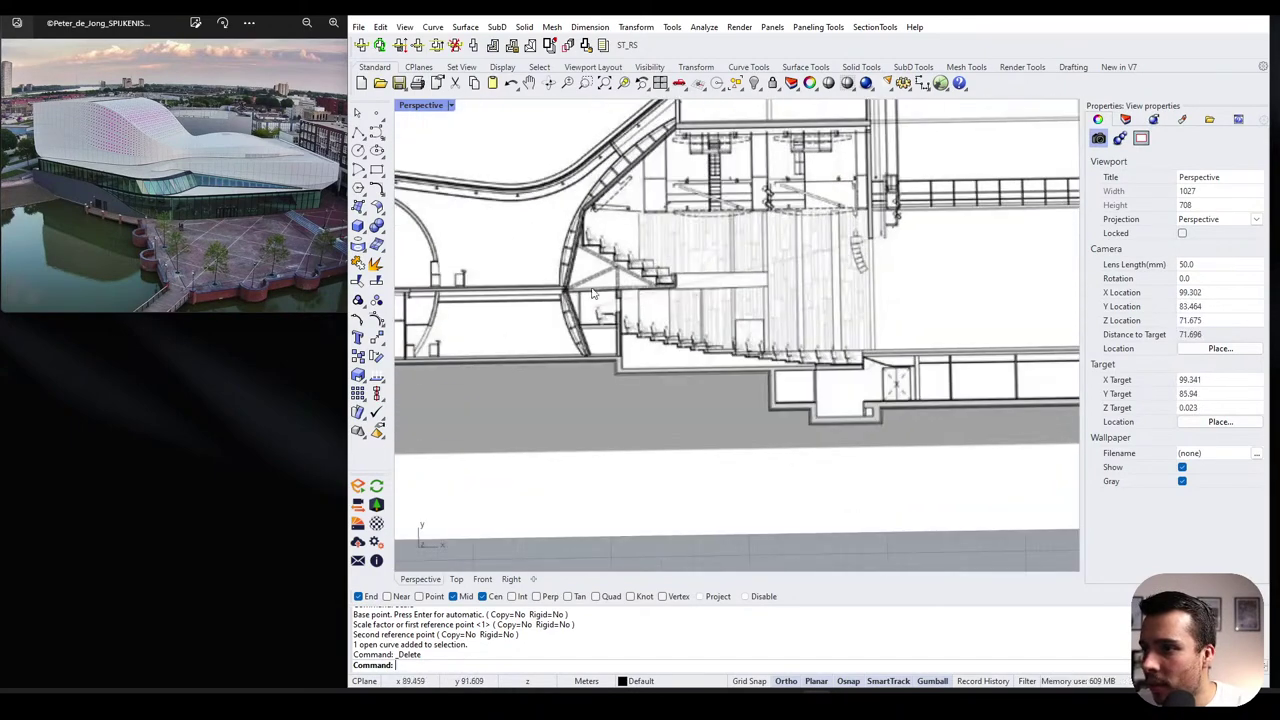
scroll(640, 289, "down", 3)
scroll(675, 297, "up", 2)
scroll(820, 258, "down", 2)
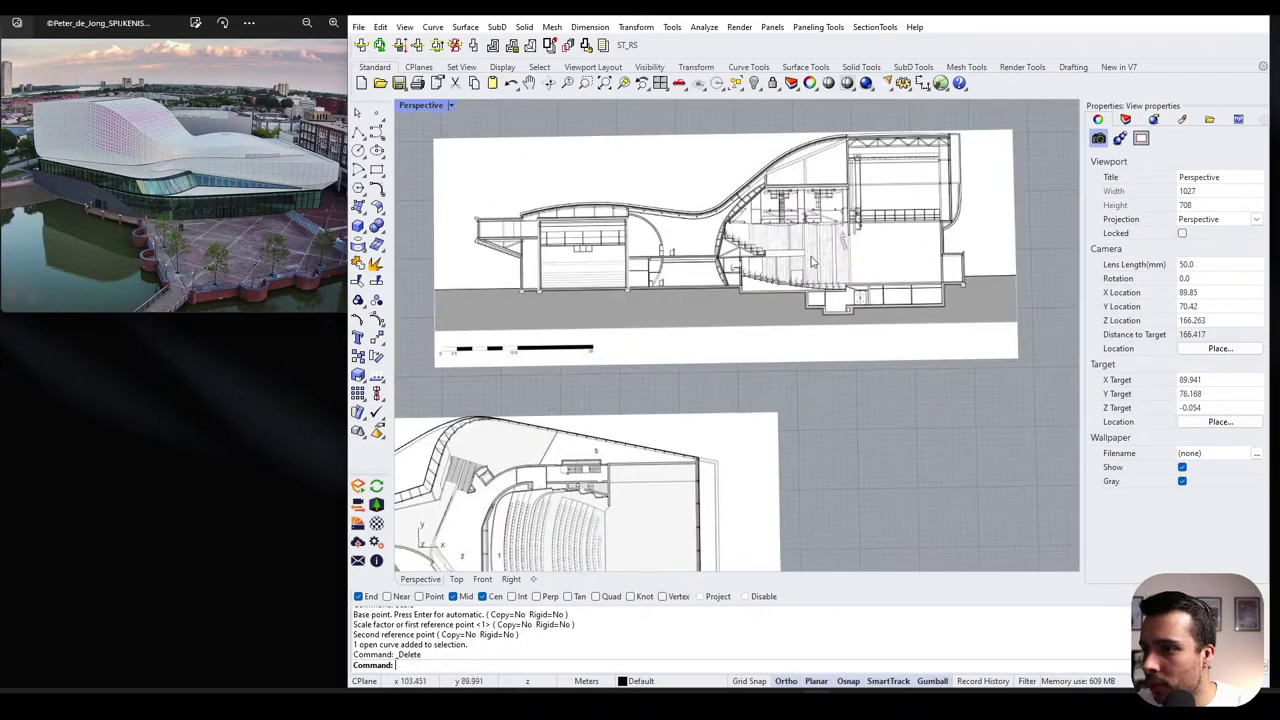
scroll(735, 345, "down", 1)
scroll(555, 555, "up", 4)
scroll(720, 345, "down", 3)
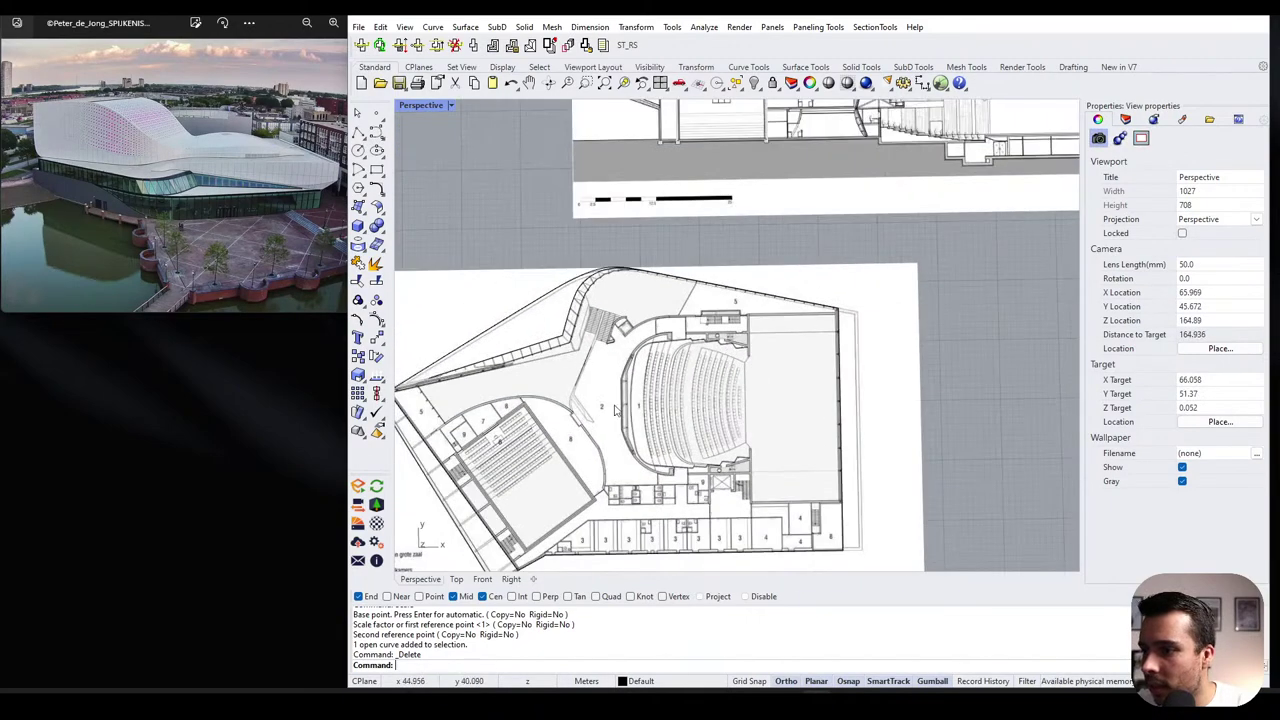
- Draw a straight horizontal section line with Ortho on, crossing the whole floor plan and extending past both sides of its picture
scroll(660, 397, "down", 2)
left_click(358, 130)
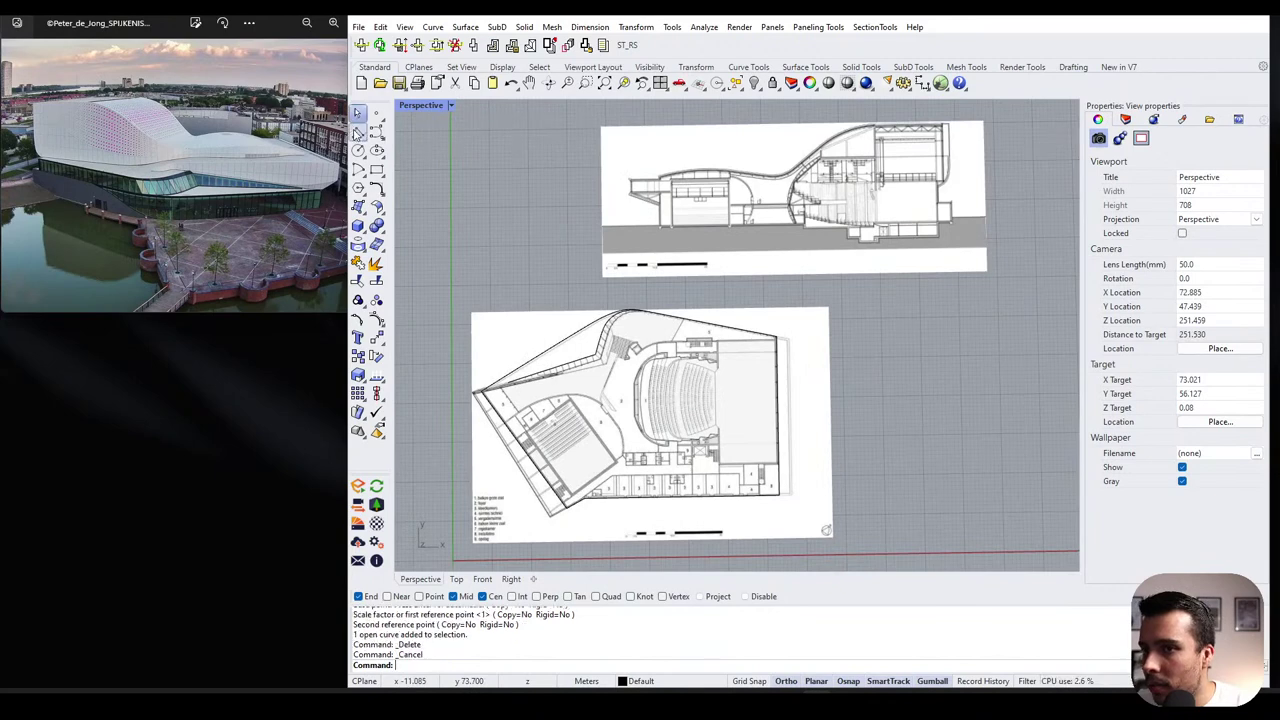
left_click(843, 398)
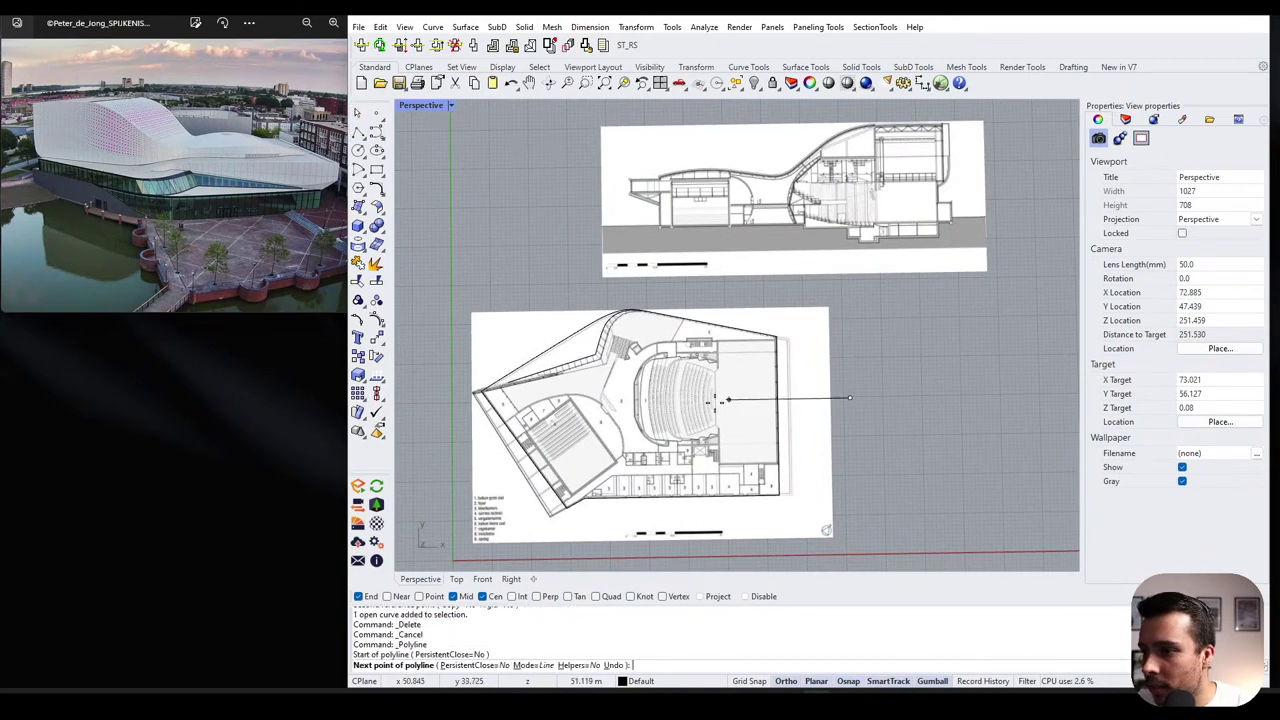
scroll(610, 398, "down", 2)
left_click(466, 399)
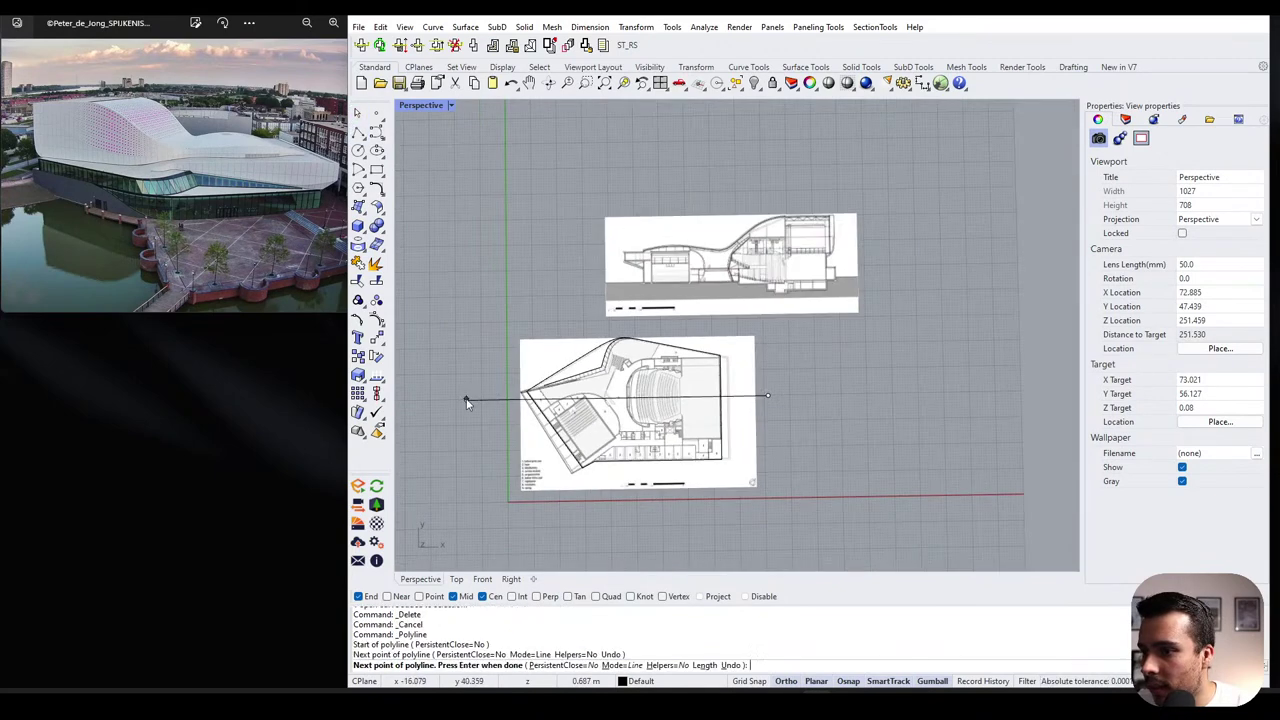
key("Return")
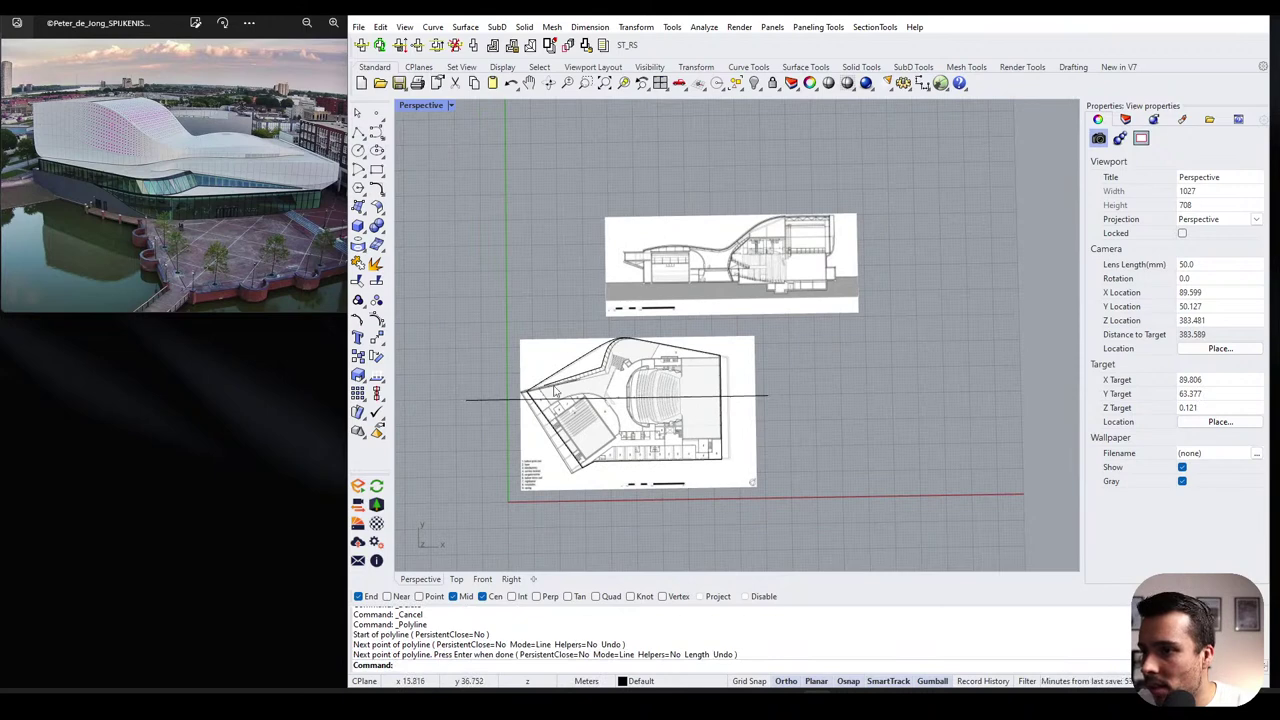
- Measure the vertical distance in the section drawing from ground level to the underside of the cantilever at the small hall's outer wall
scroll(745, 310, "up", 5)
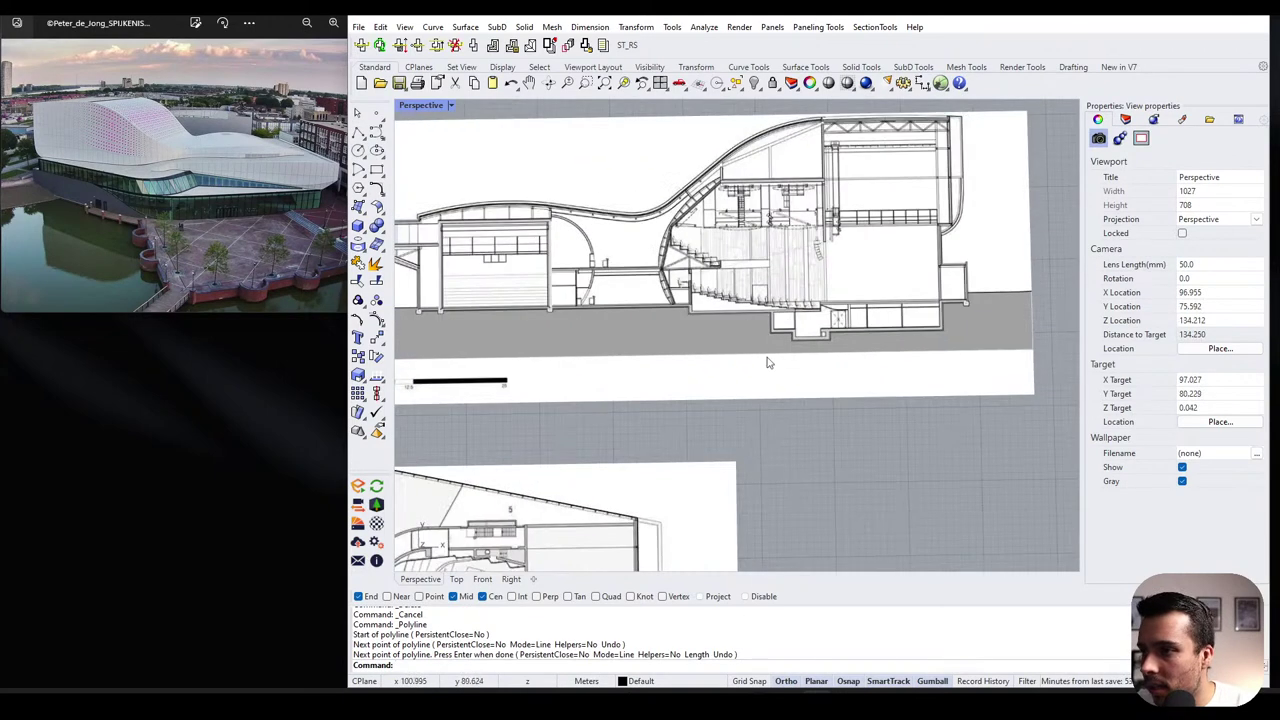
scroll(970, 295, "down", 3)
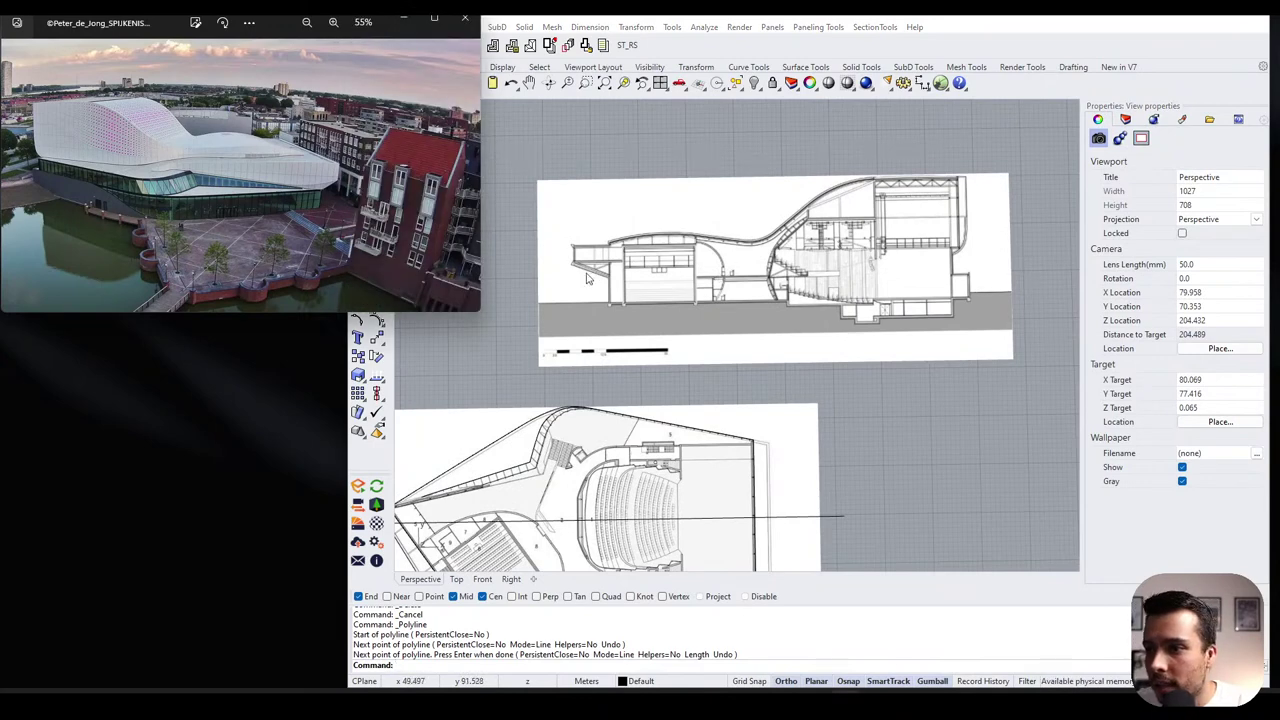
scroll(650, 280, "up", 6)
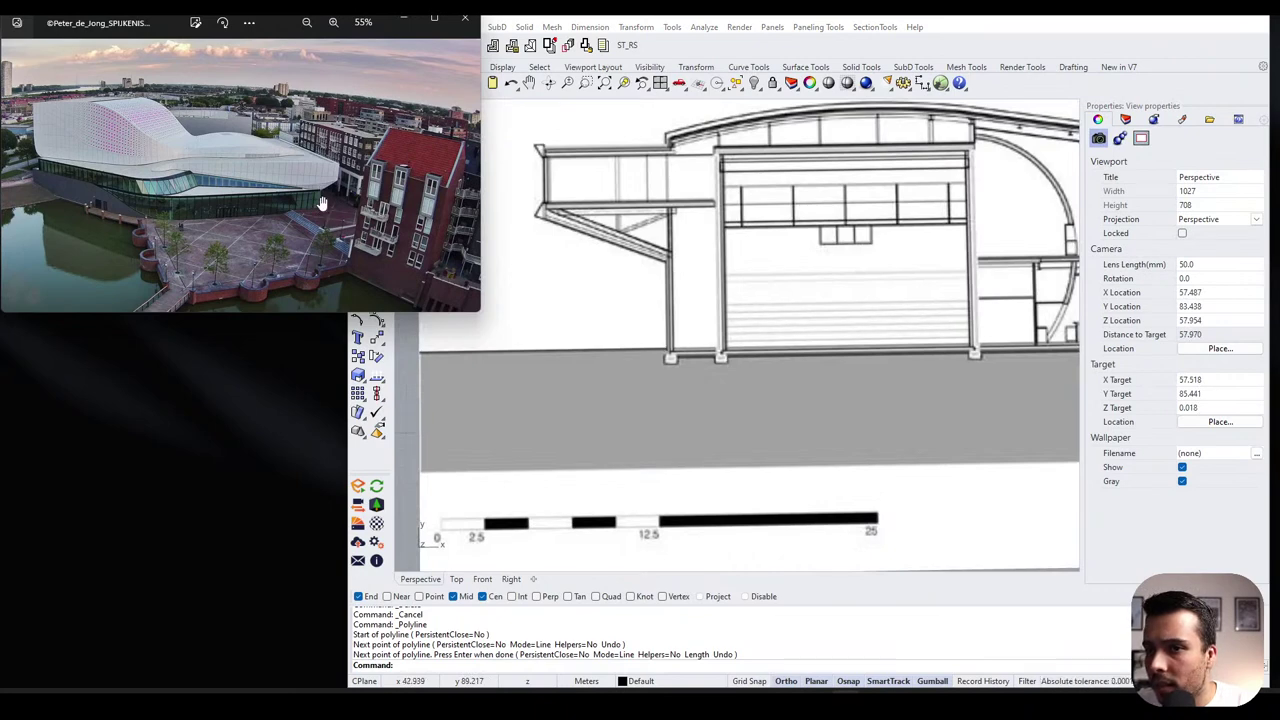
scroll(688, 300, "up", 4)
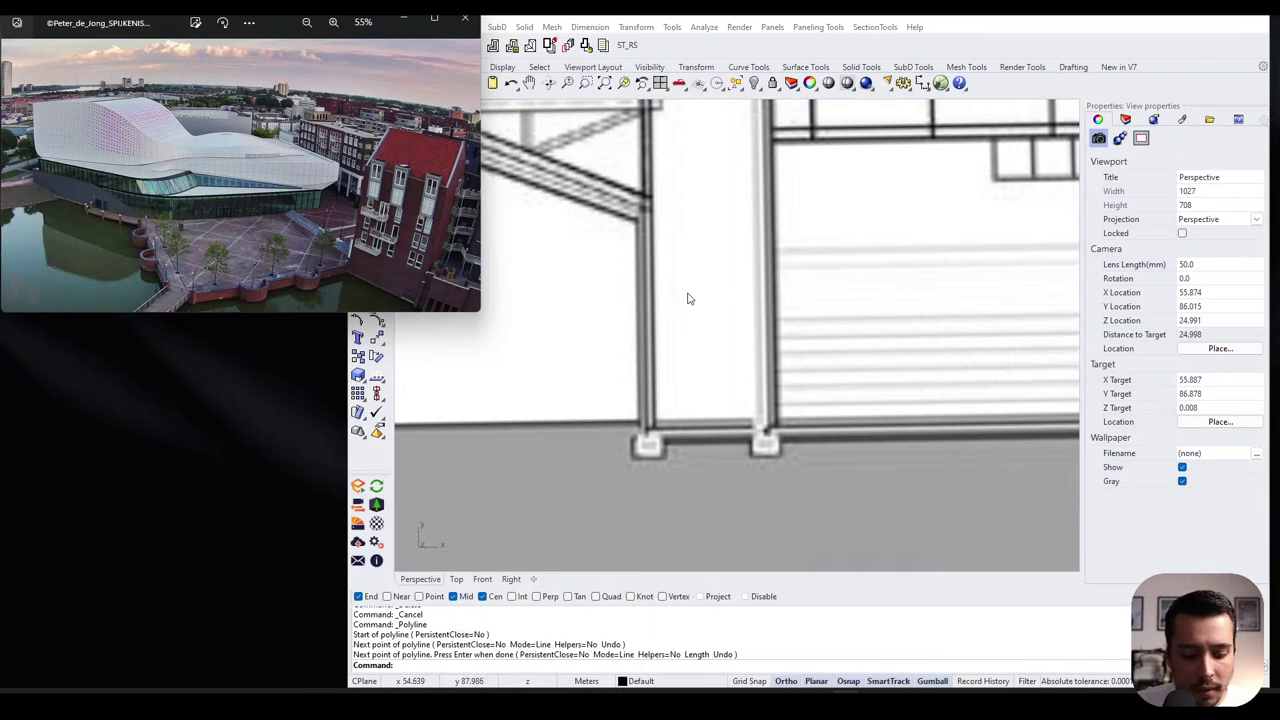
right_click(634, 394)
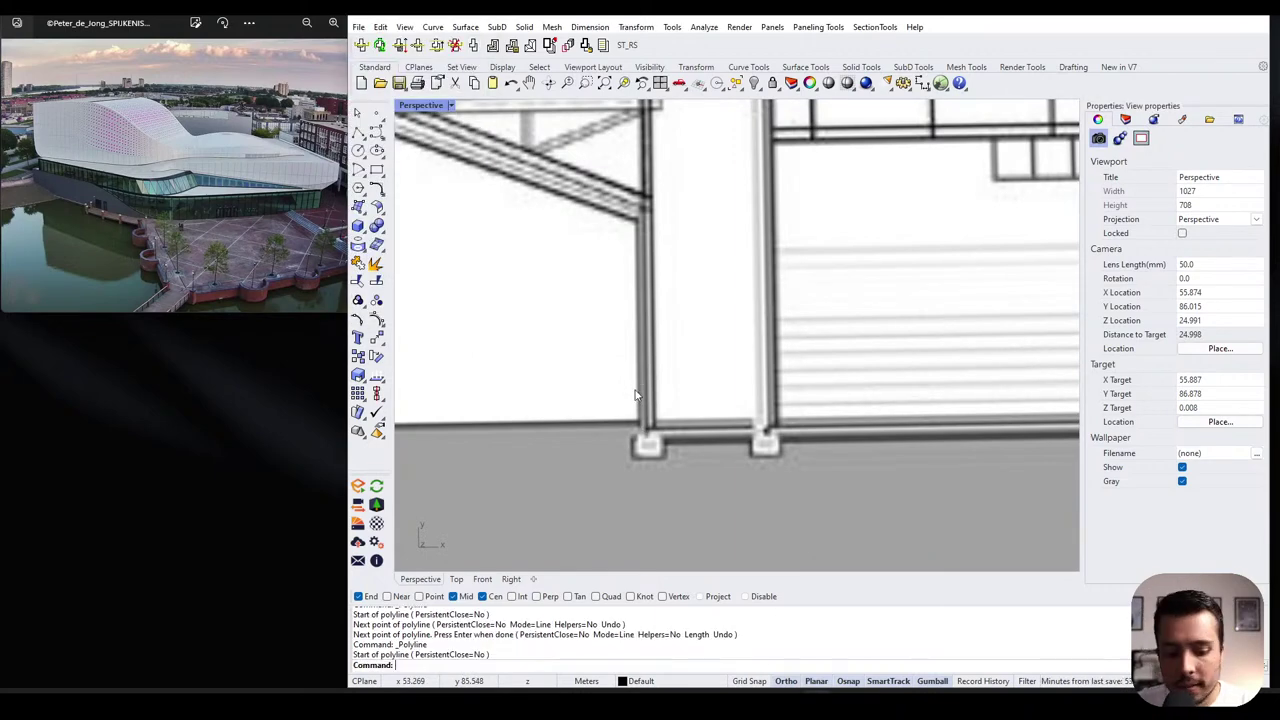
type("Distance")
key("Return")
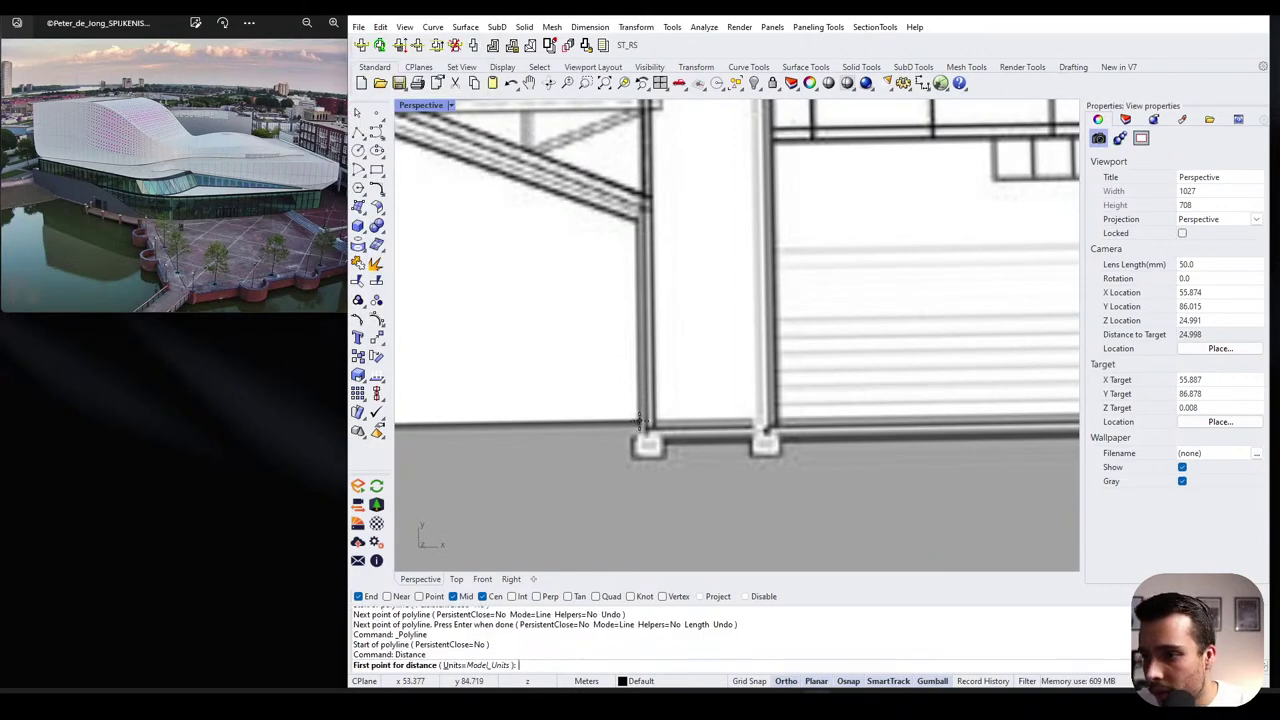
left_click(641, 422)
left_click(640, 220)
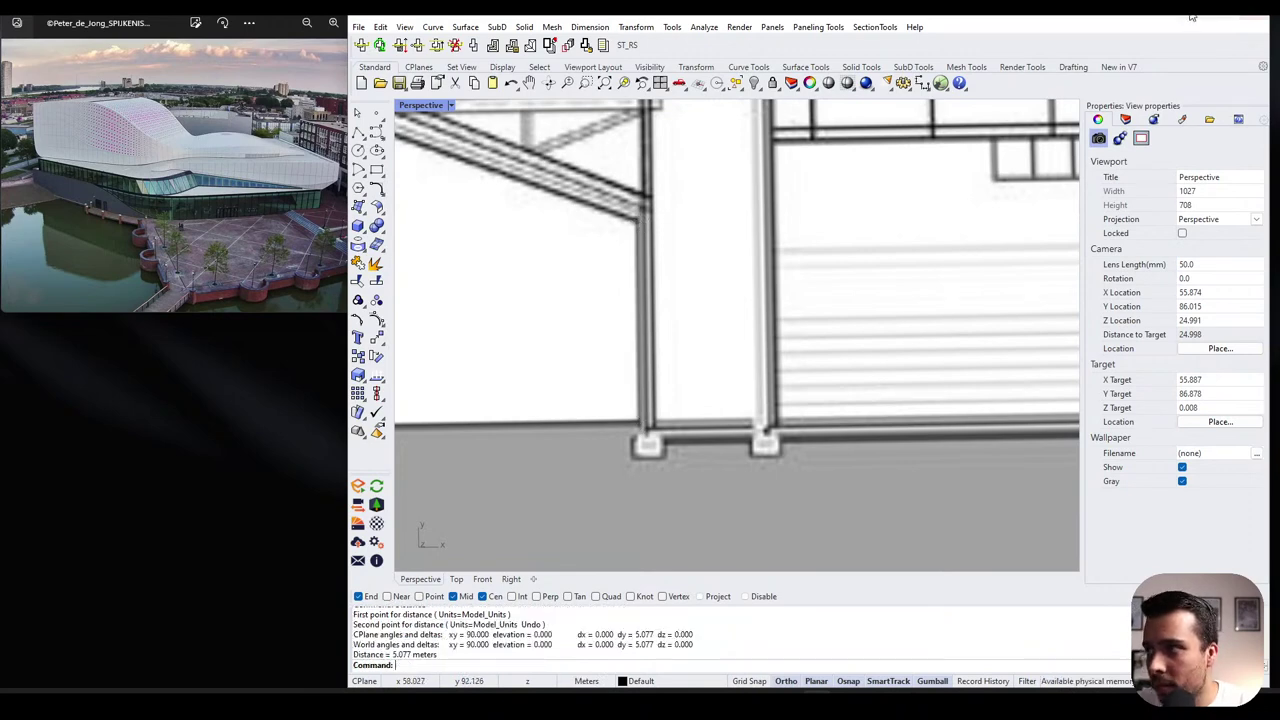
- Extrude the theatre's closed outer outline 5 m upward as a solid
scroll(630, 410, "down", 20)
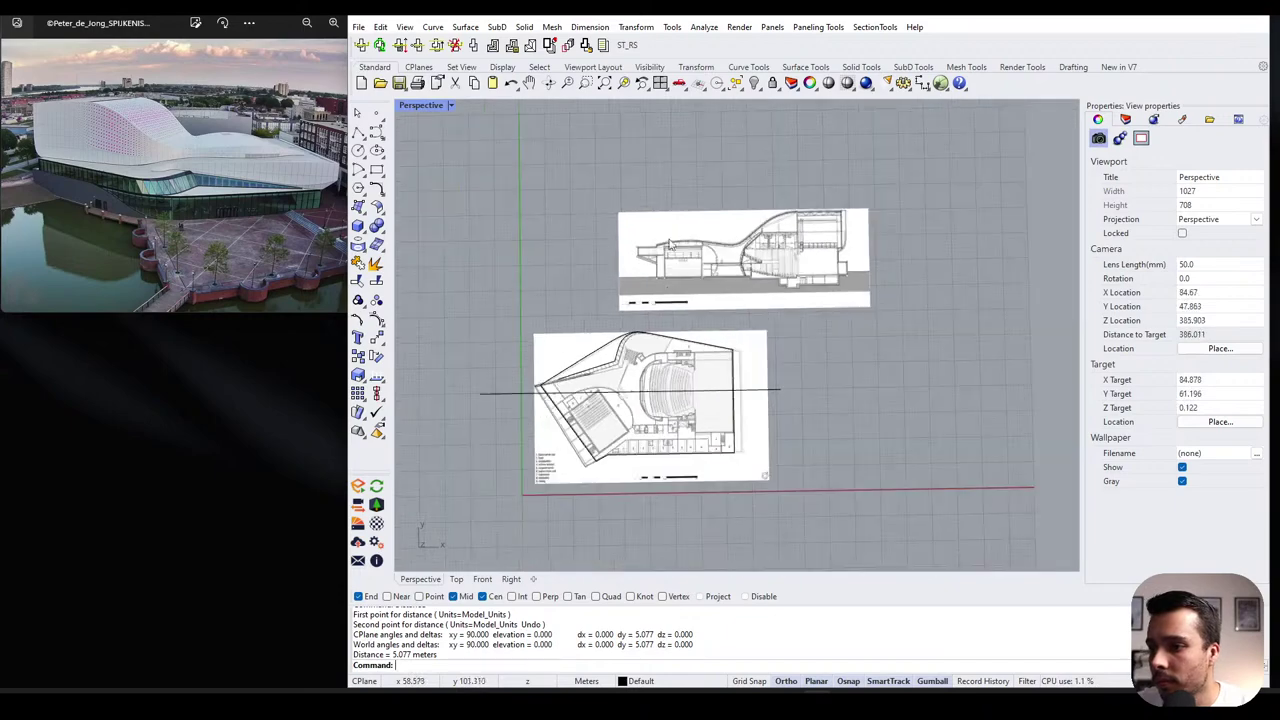
scroll(656, 394, "up", 6)
mouse_move(686, 448)
right_mouse_down()
mouse_move(686, 428)
mouse_move(774, 422)
mouse_move(776, 405)
right_mouse_up()
left_click(775, 408)
key("Left")
key("Left")
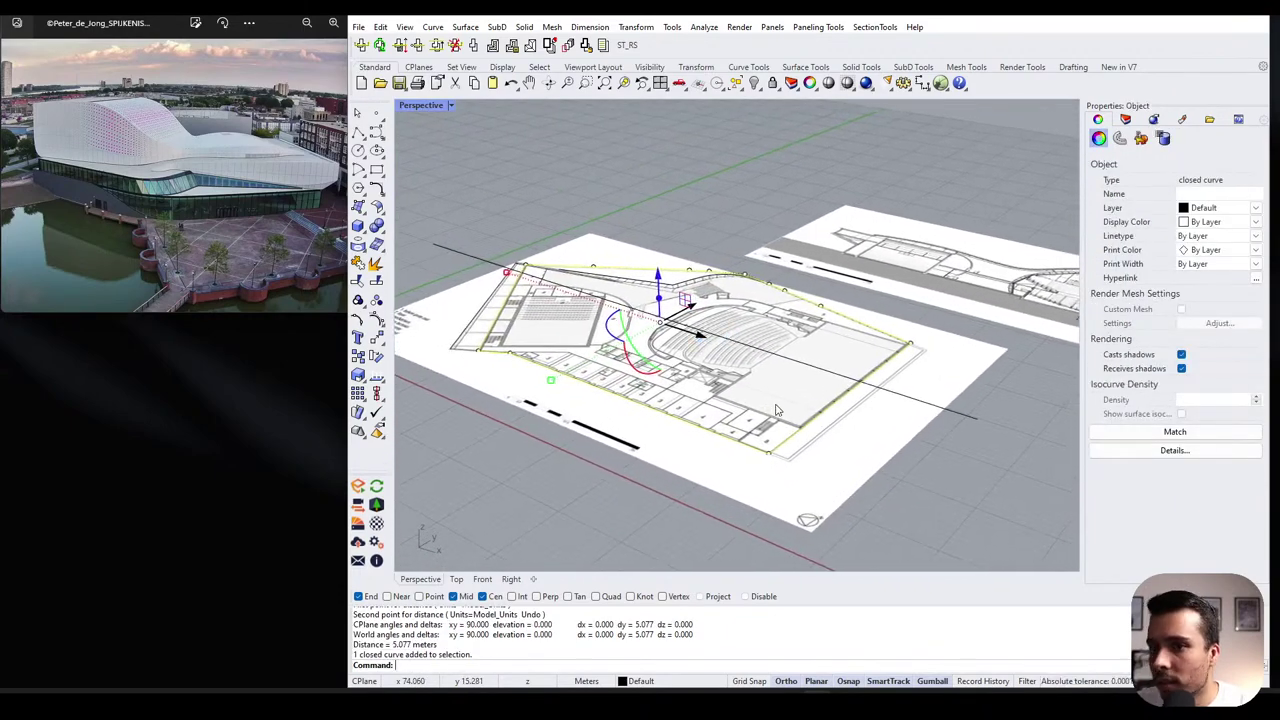
type("Extr")
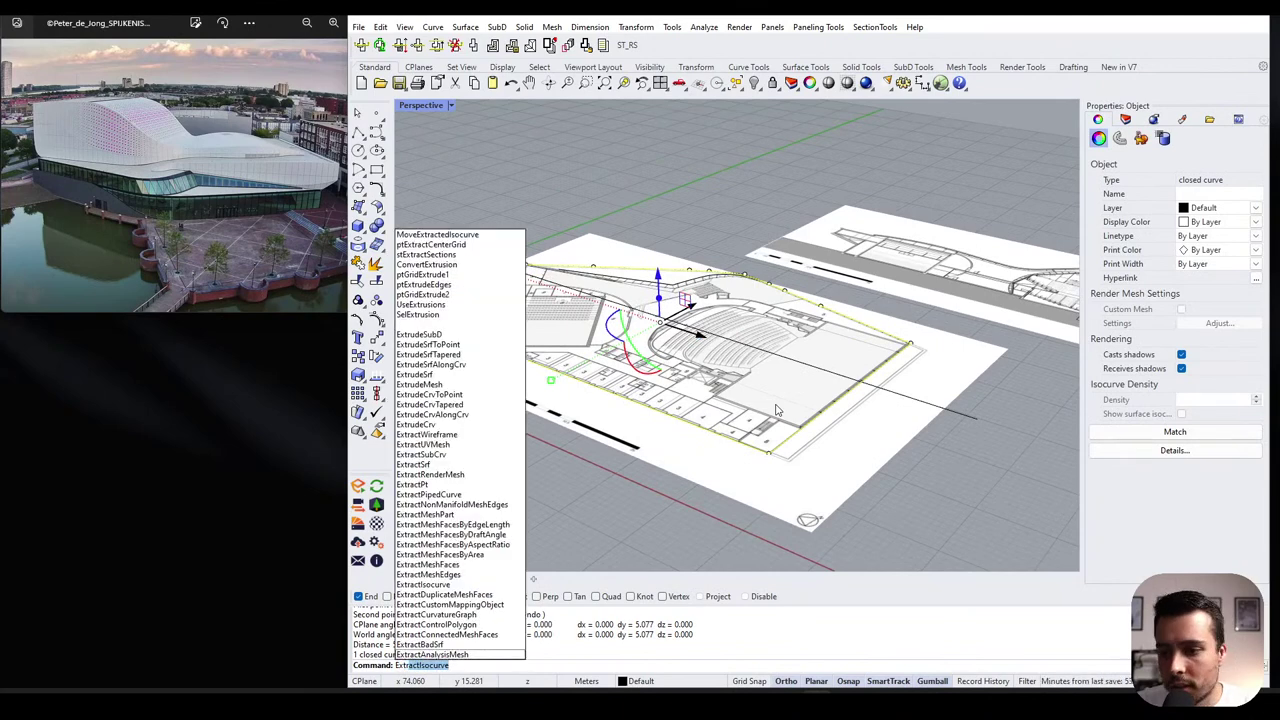
type("u")
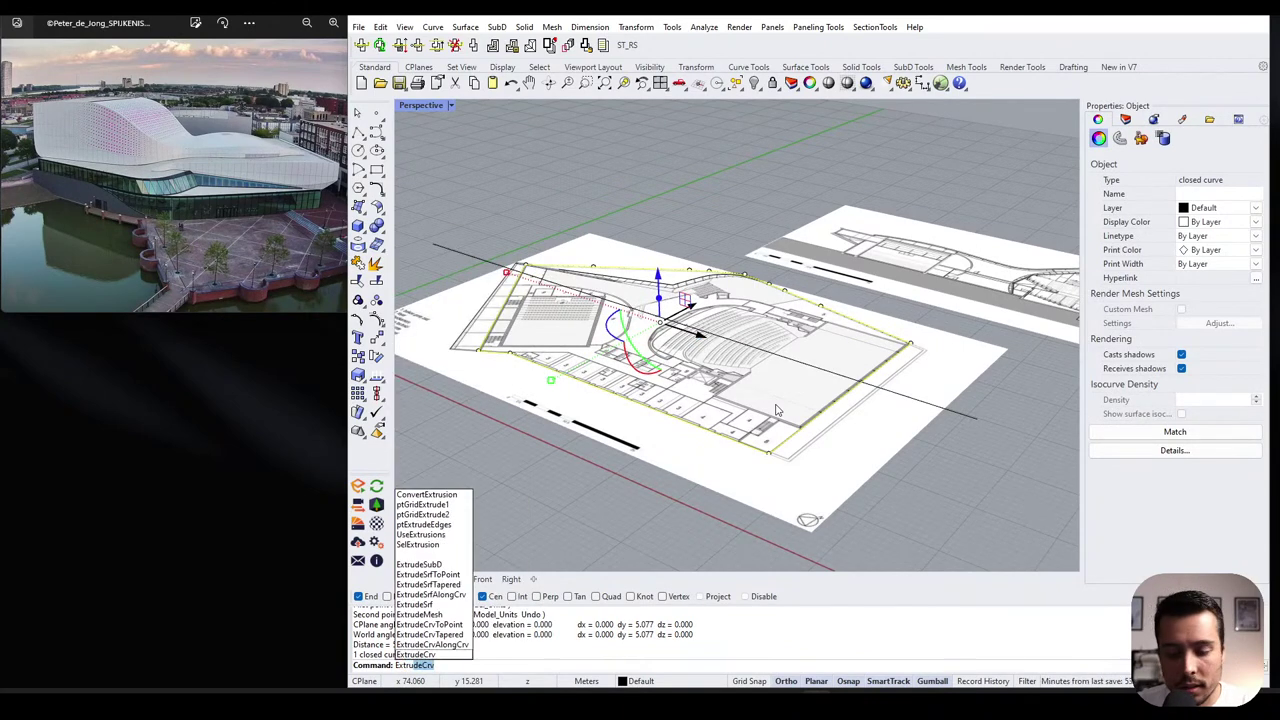
key("Return")
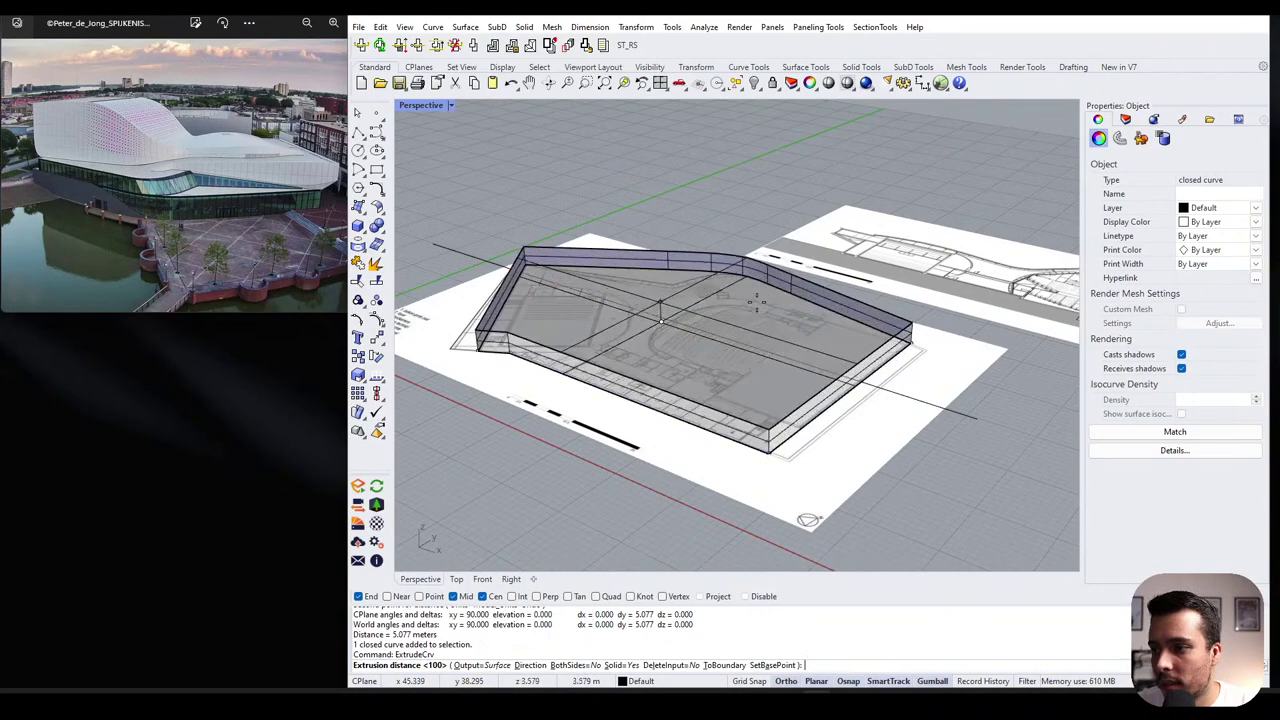
scroll(722, 295, "down", 3)
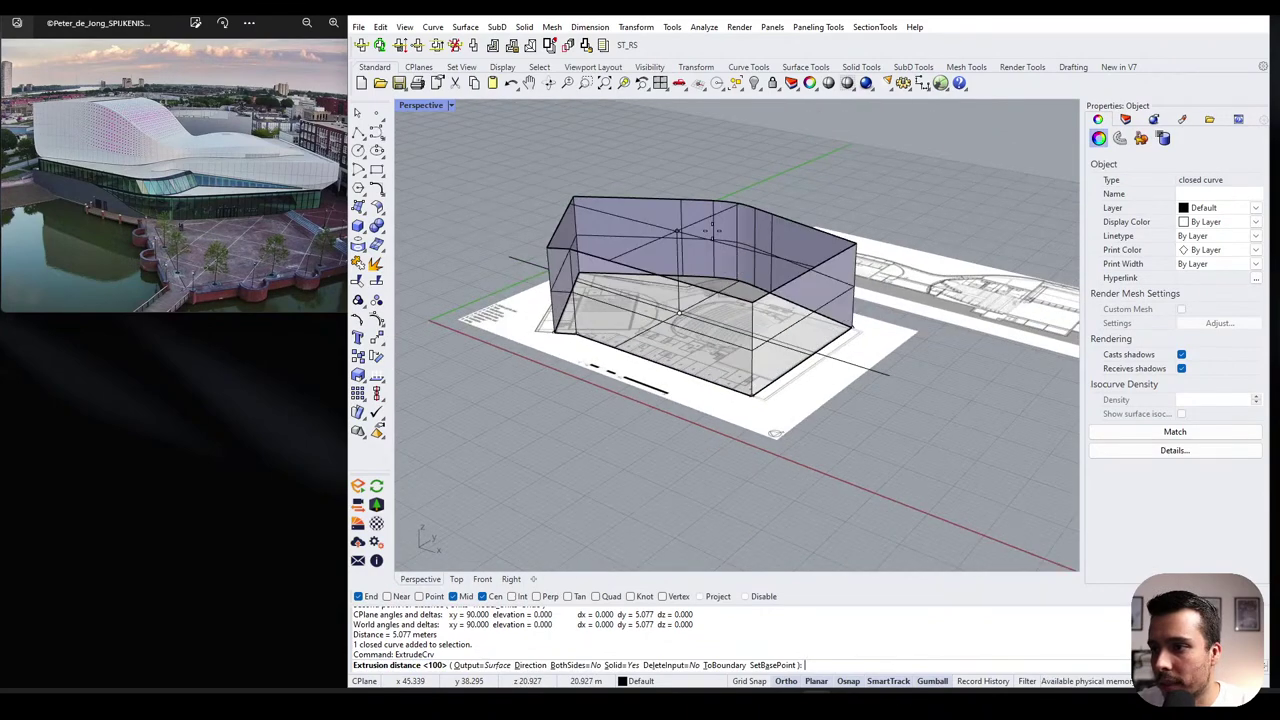
right_click_drag(700, 240, 711, 229)
type("5")
key("Return")
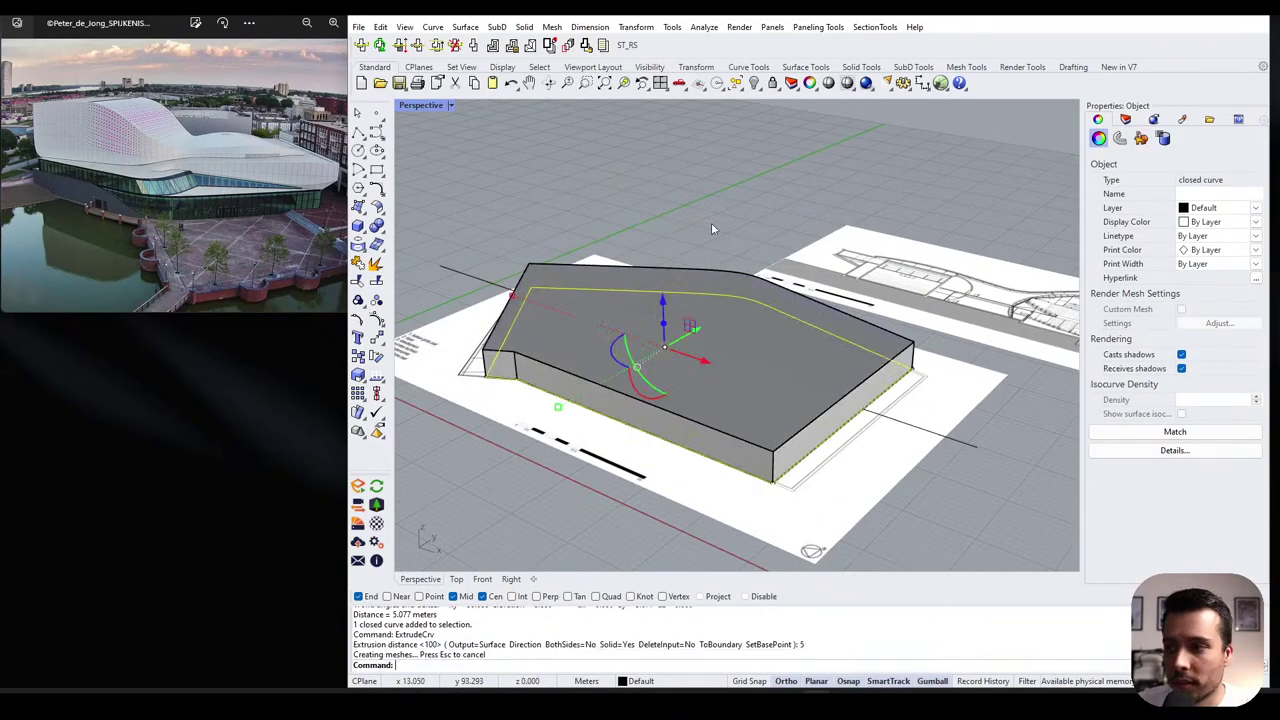
key("Escape")
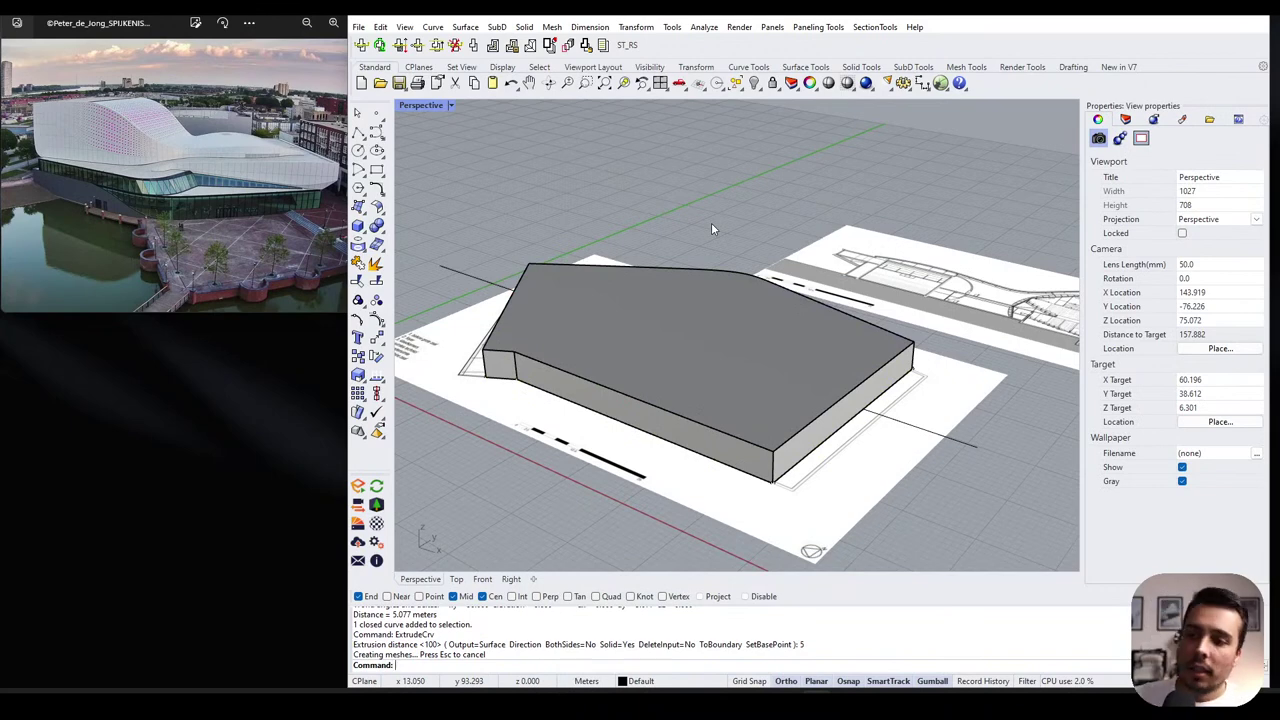
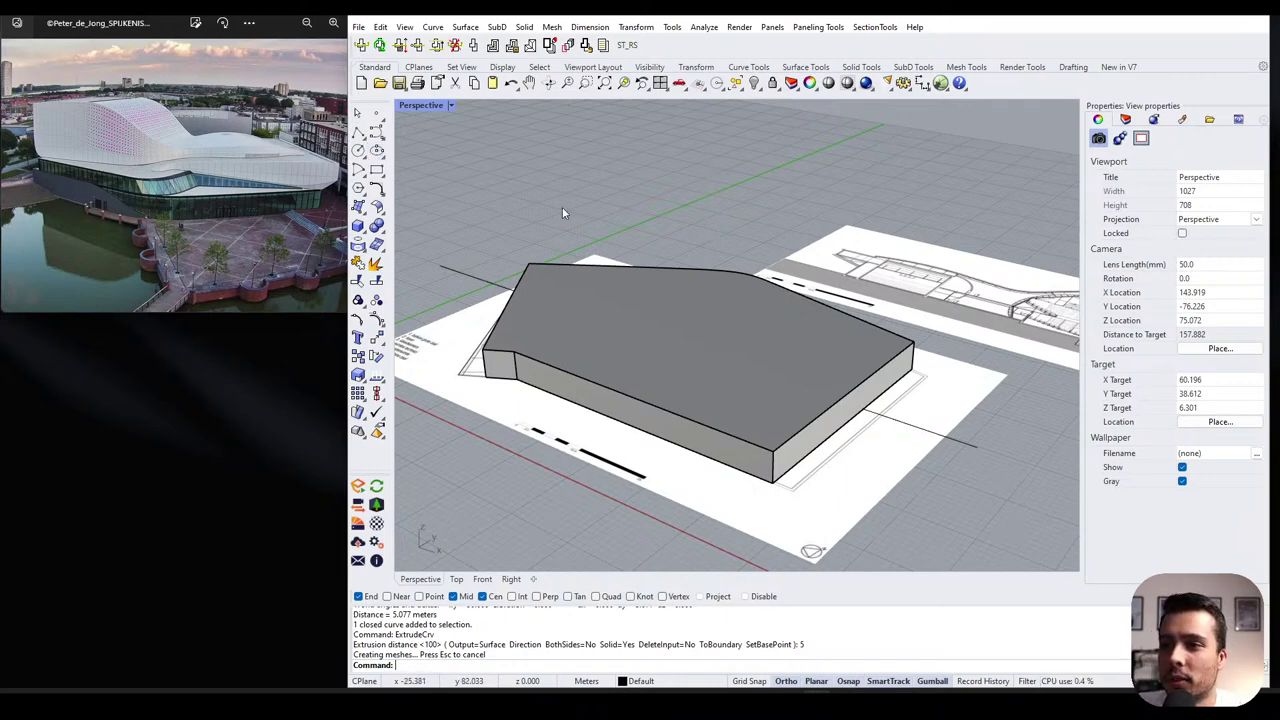
- Draw a closed four-sided polyline on the empty ground beside the floor plan, outside the extruded building volume
right_click_drag(563, 208, 606, 286)
scroll(606, 286, "down", 4)
scroll(509, 224, "up", 4)
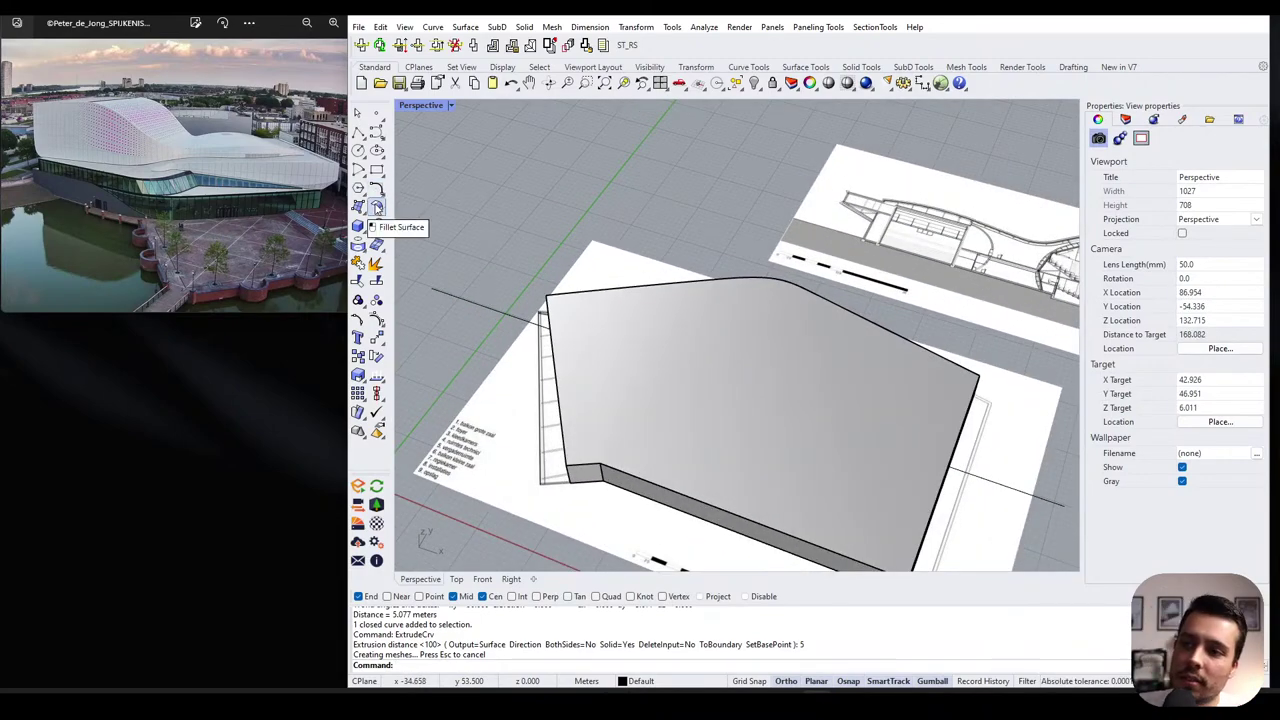
left_click(358, 131)
right_click_drag(572, 194, 568, 206)
left_click(527, 319)
right_click_drag(463, 309, 547, 294)
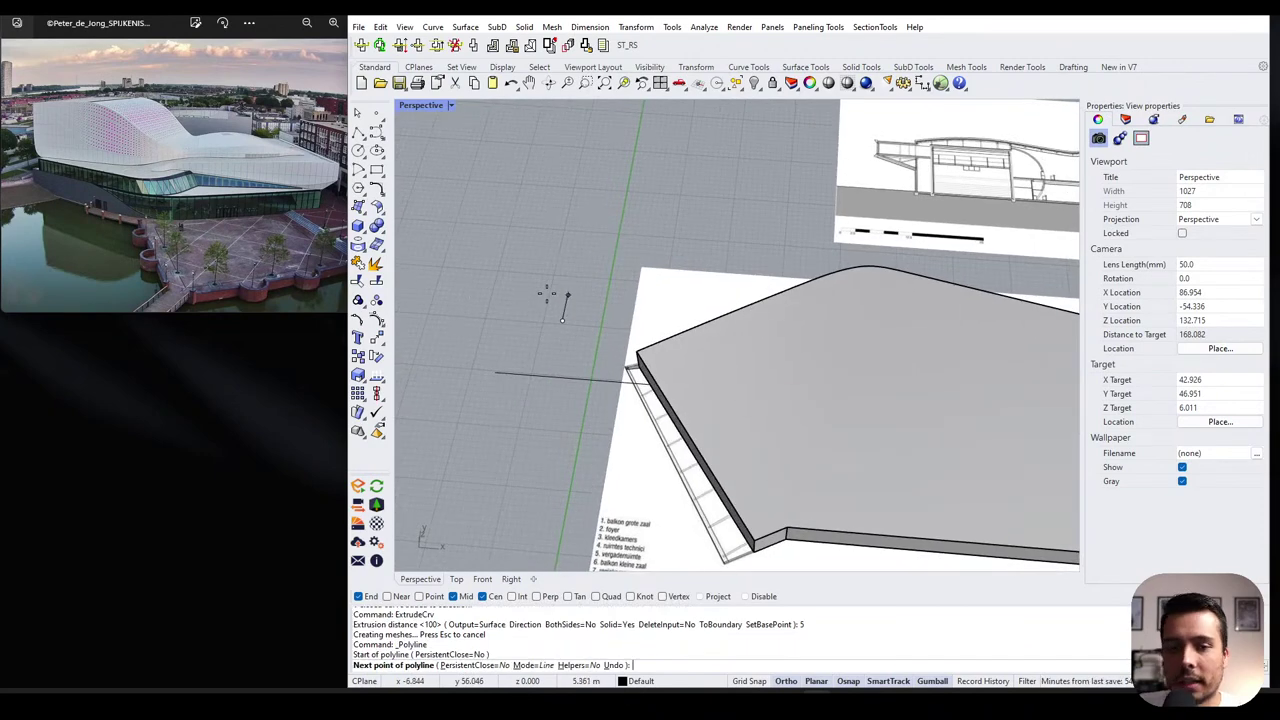
left_click(458, 313)
left_click(481, 230)
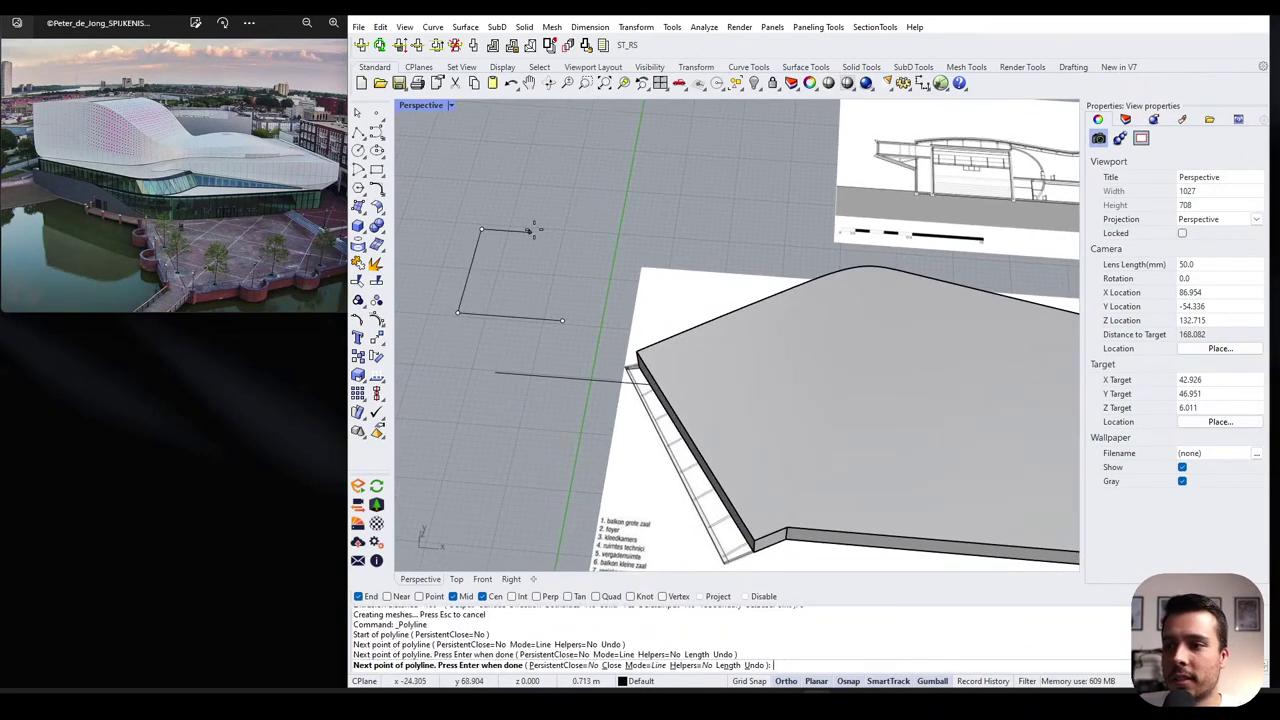
left_click(563, 319)
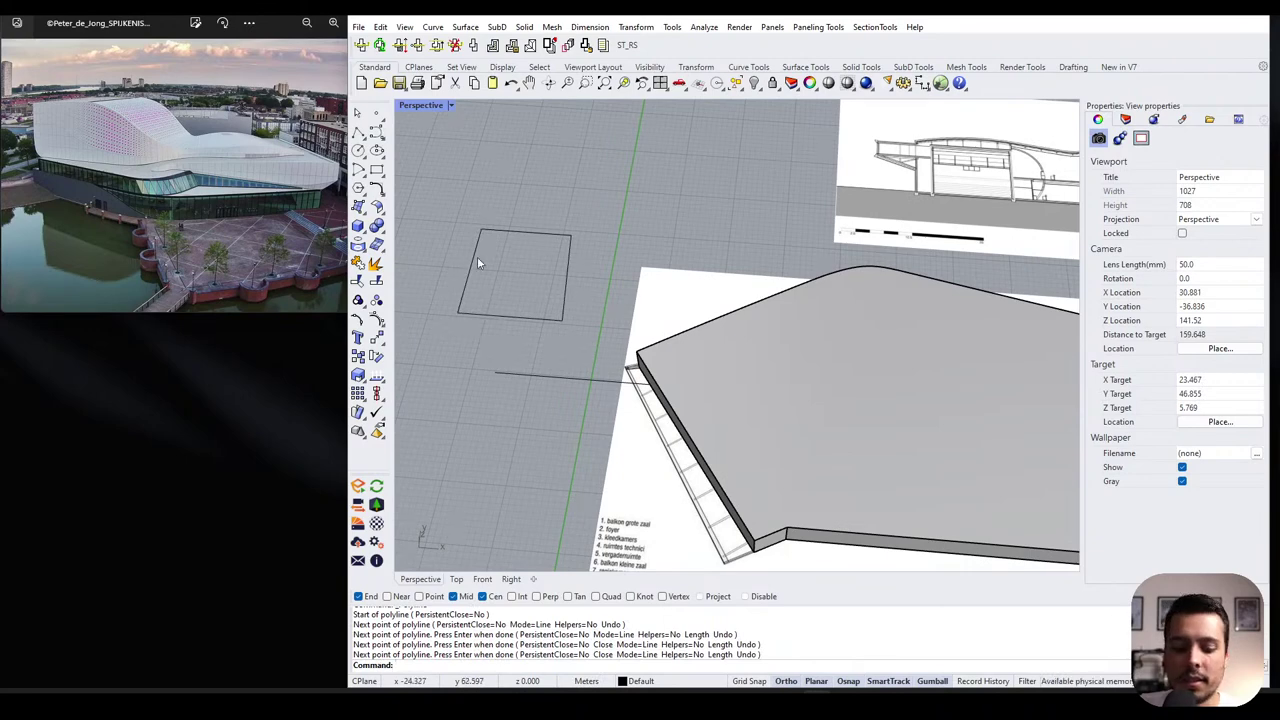
- Move the closed four-sided polyline farther away from the floor plan along the X axis
scroll(542, 271, "down", 2)
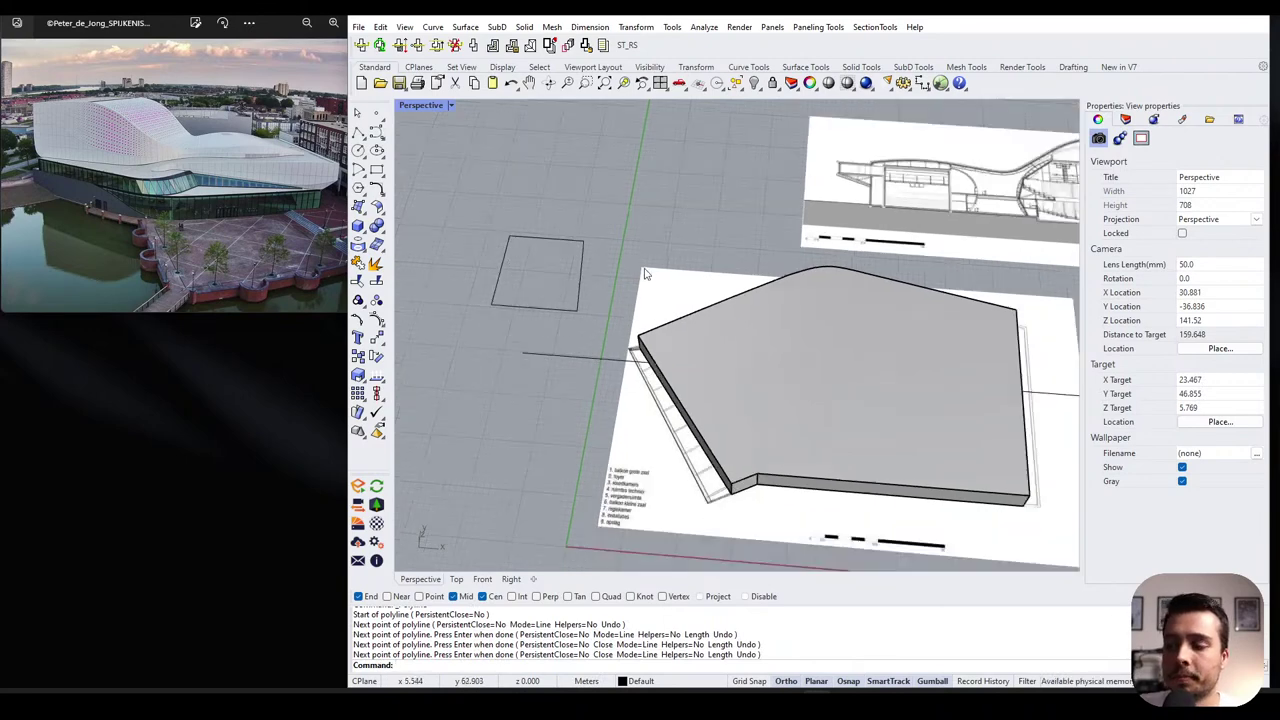
scroll(530, 253, "up", 4)
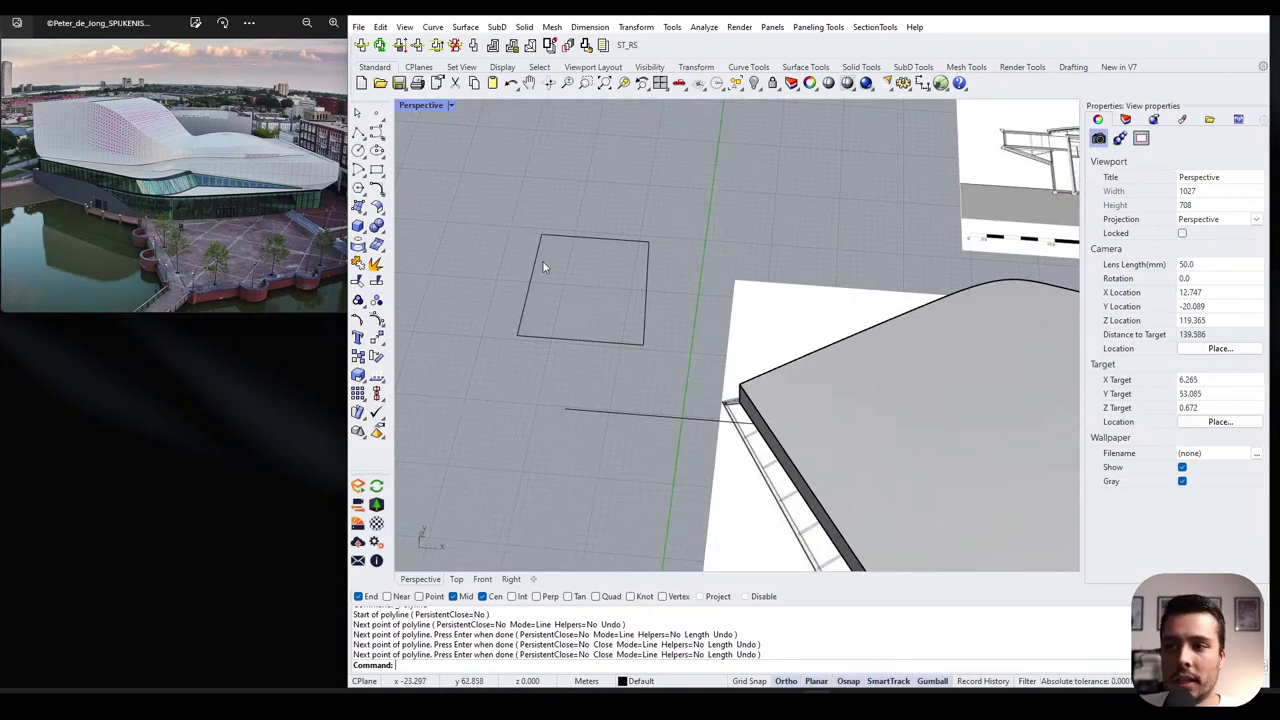
left_click(541, 258)
scroll(602, 312, "down", 4)
scroll(572, 296, "up", 4)
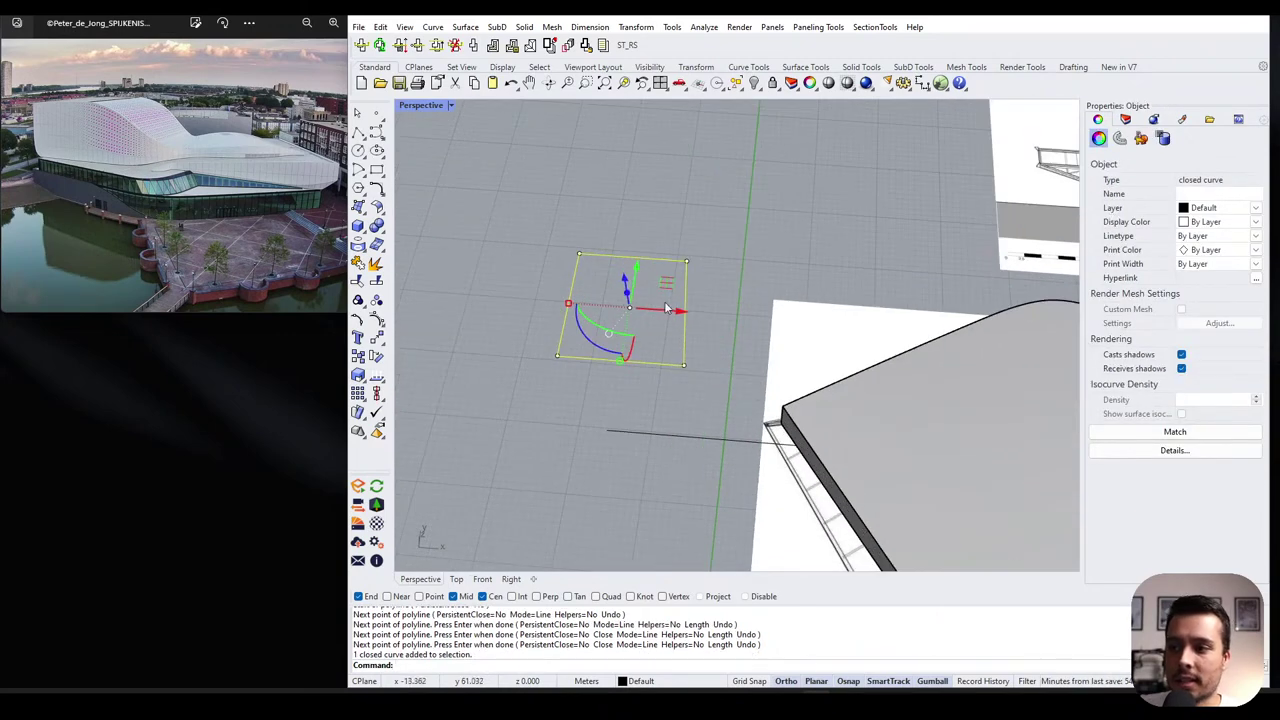
left_click_drag(676, 310, 521, 297)
scroll(527, 291, "down", 5)
scroll(411, 302, "up", 5)
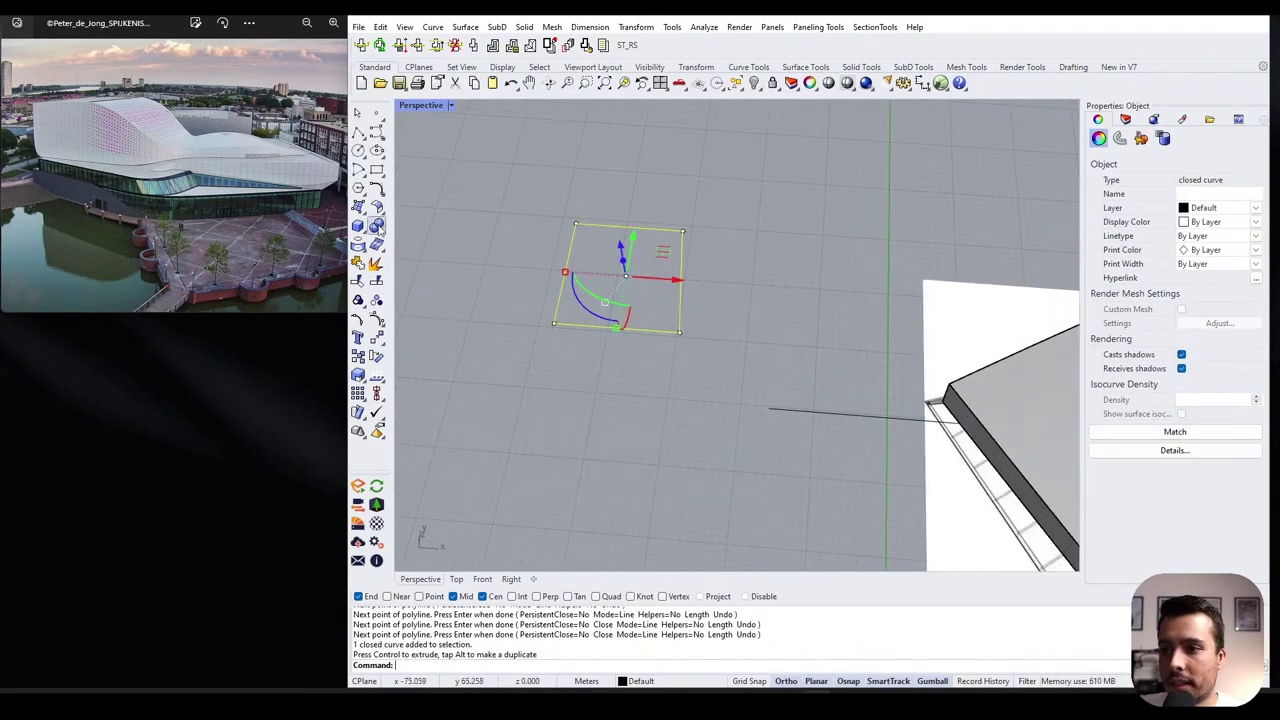
- Create a planar surface from the closed four-sided polyline and flip the surface's direction
left_click(380, 229)
left_click_drag(400, 200, 446, 146)
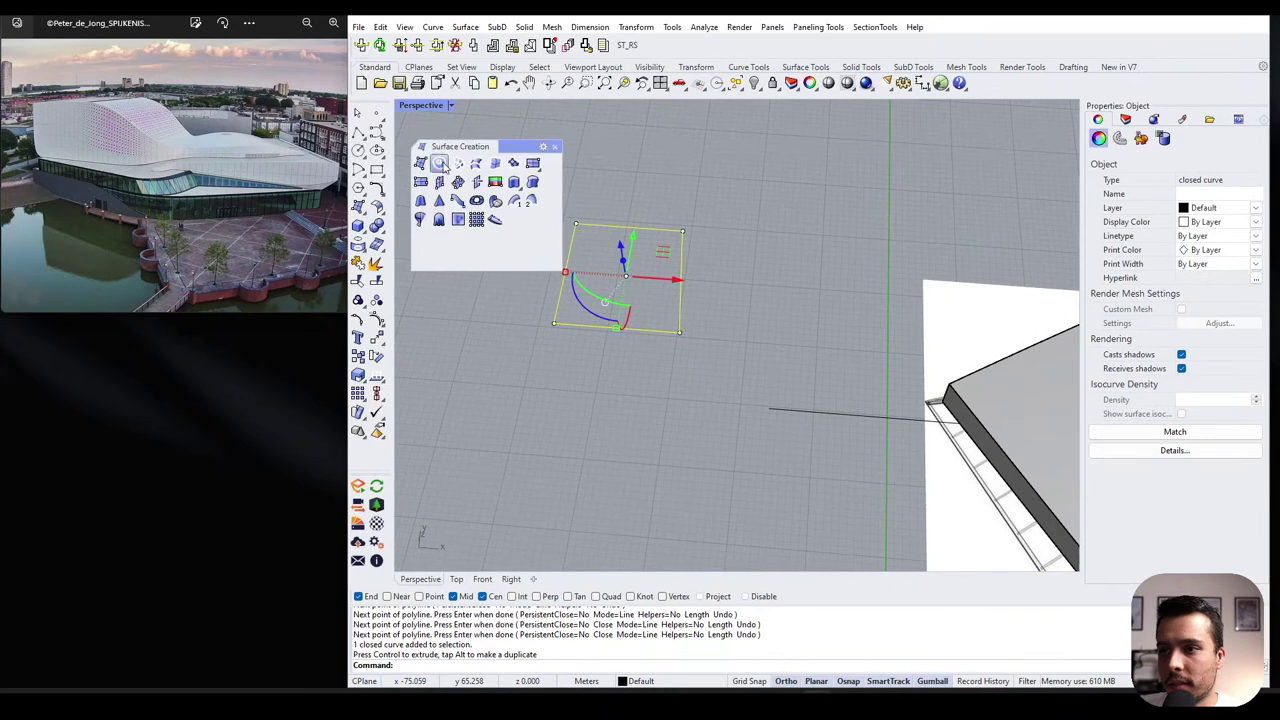
left_click(440, 164)
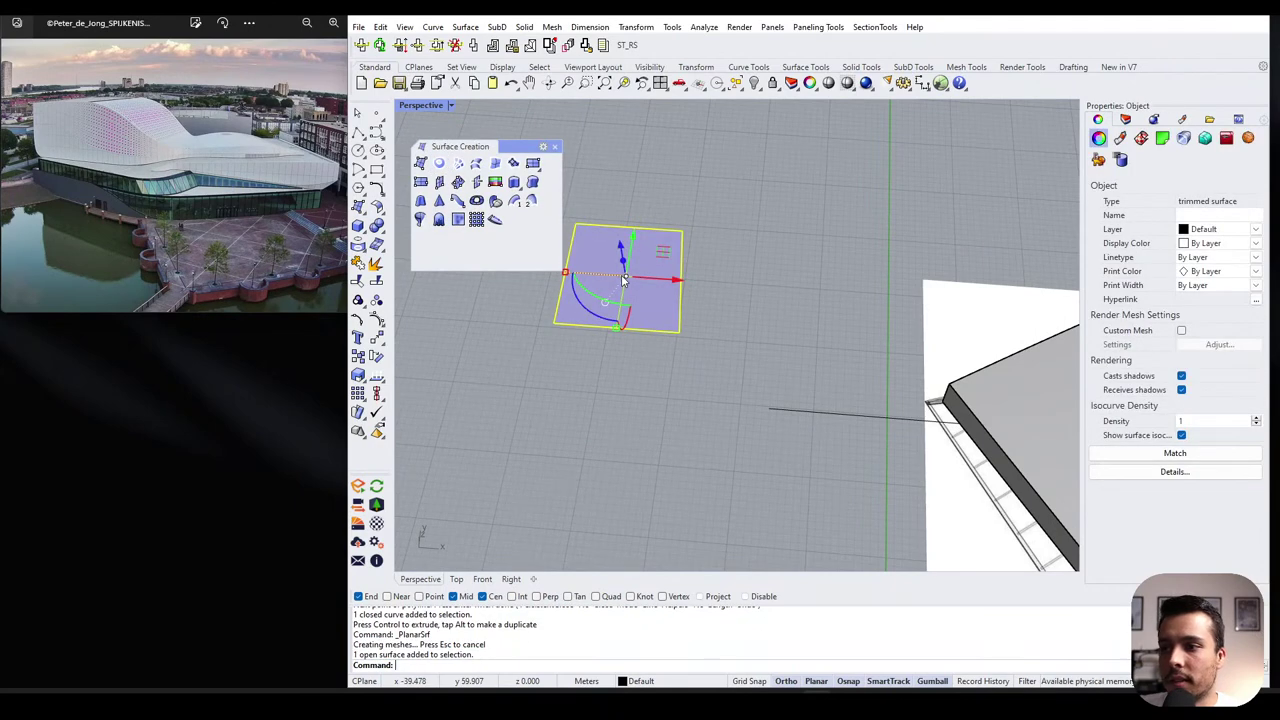
key("Escape")
scroll(648, 297, "up", 2)
left_click(648, 297)
type("Flip")
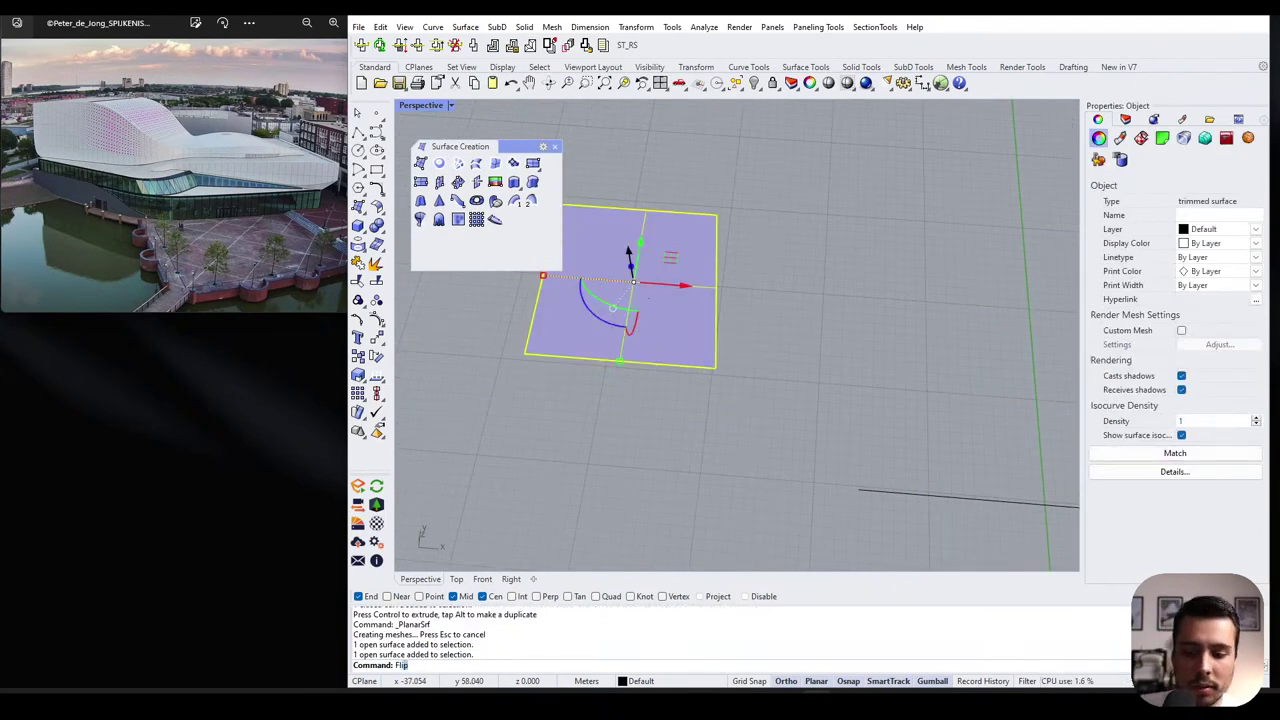
key("Return")
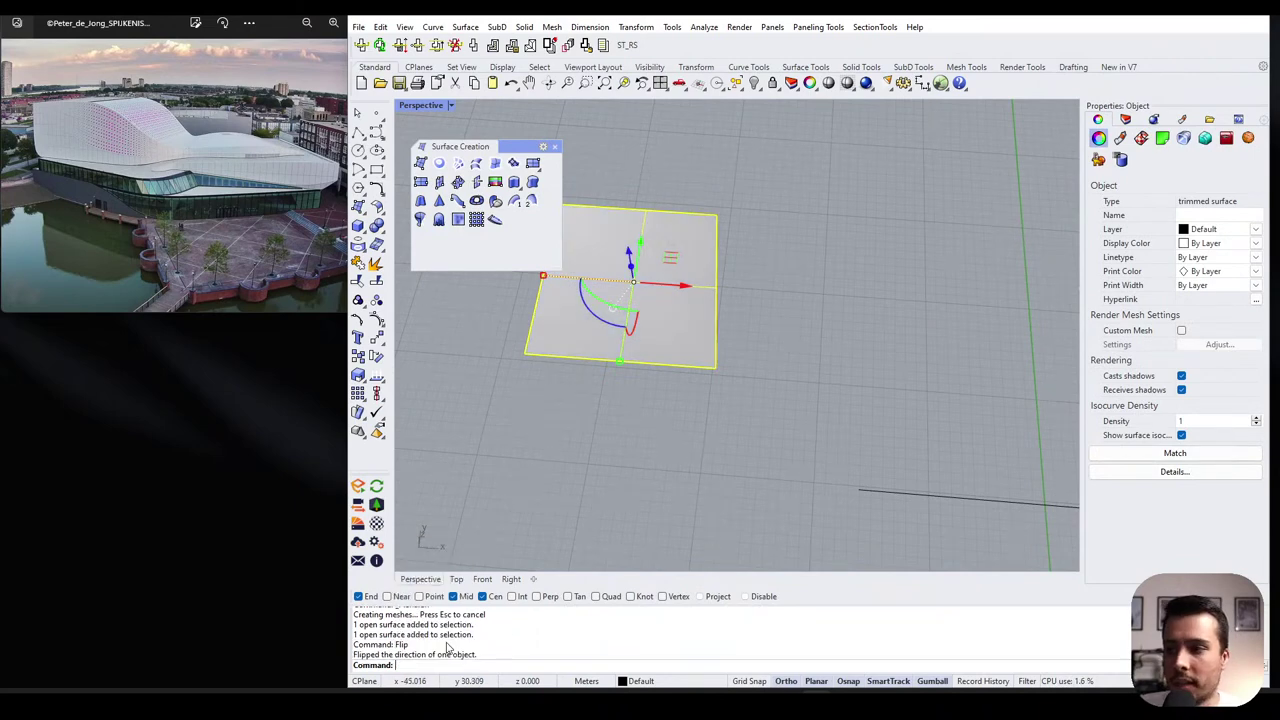
- Move the four-sided boundary curve off the planar surface along the X axis, away from the floor plan
left_click(708, 367)
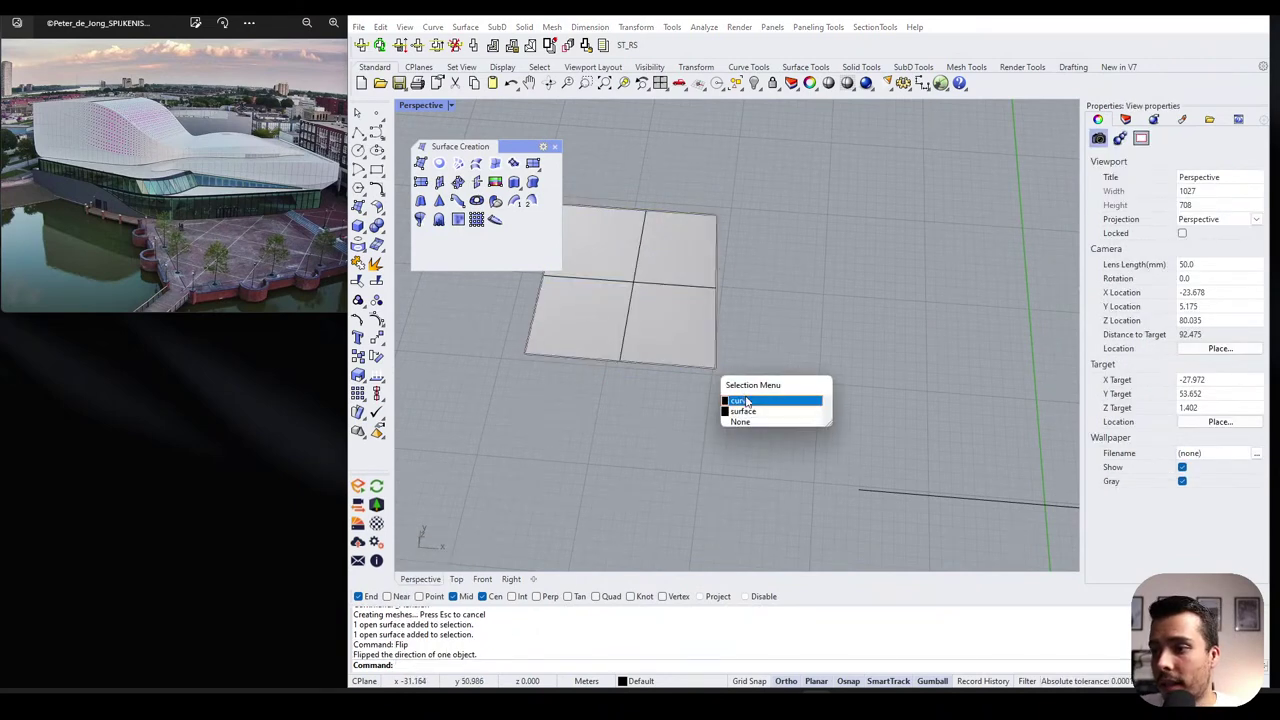
left_click(746, 402)
scroll(778, 334, "down", 4)
left_click_drag(722, 303, 554, 288)
key("Escape")
- Move the planar surface slightly along the X axis, closer to its separated boundary curve
scroll(727, 314, "down", 4)
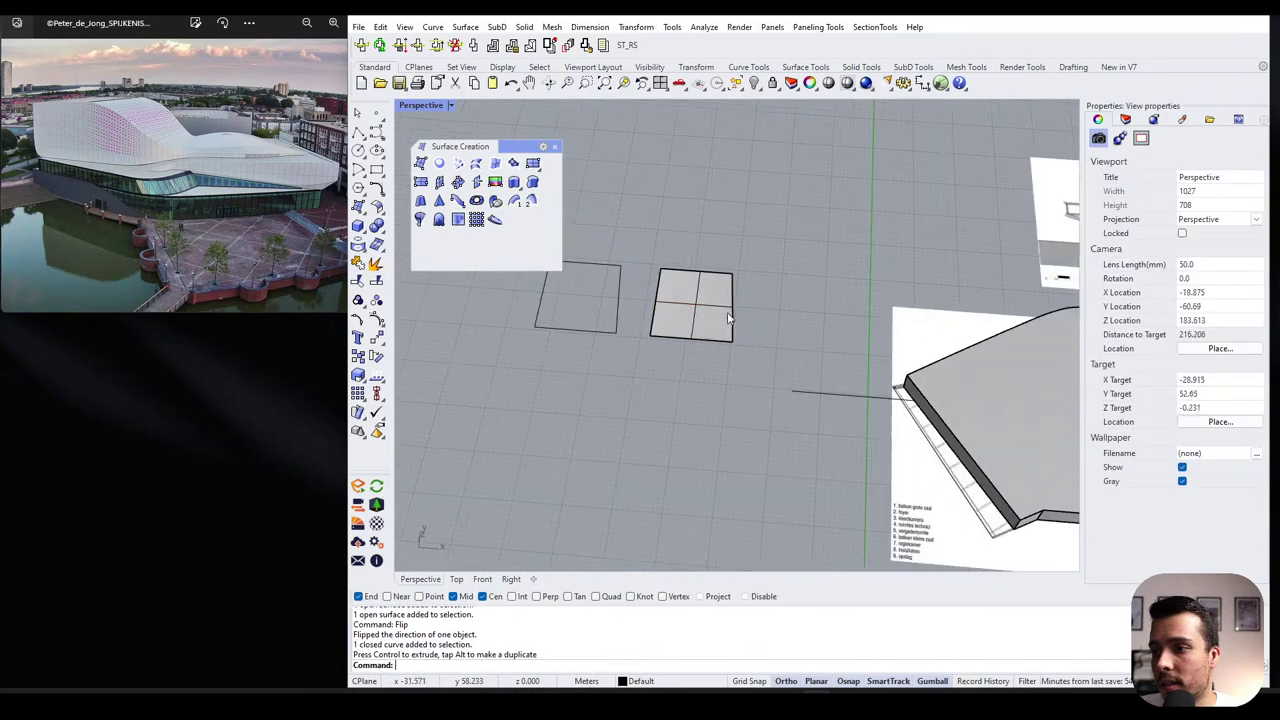
scroll(728, 318, "up", 2)
left_click(708, 317)
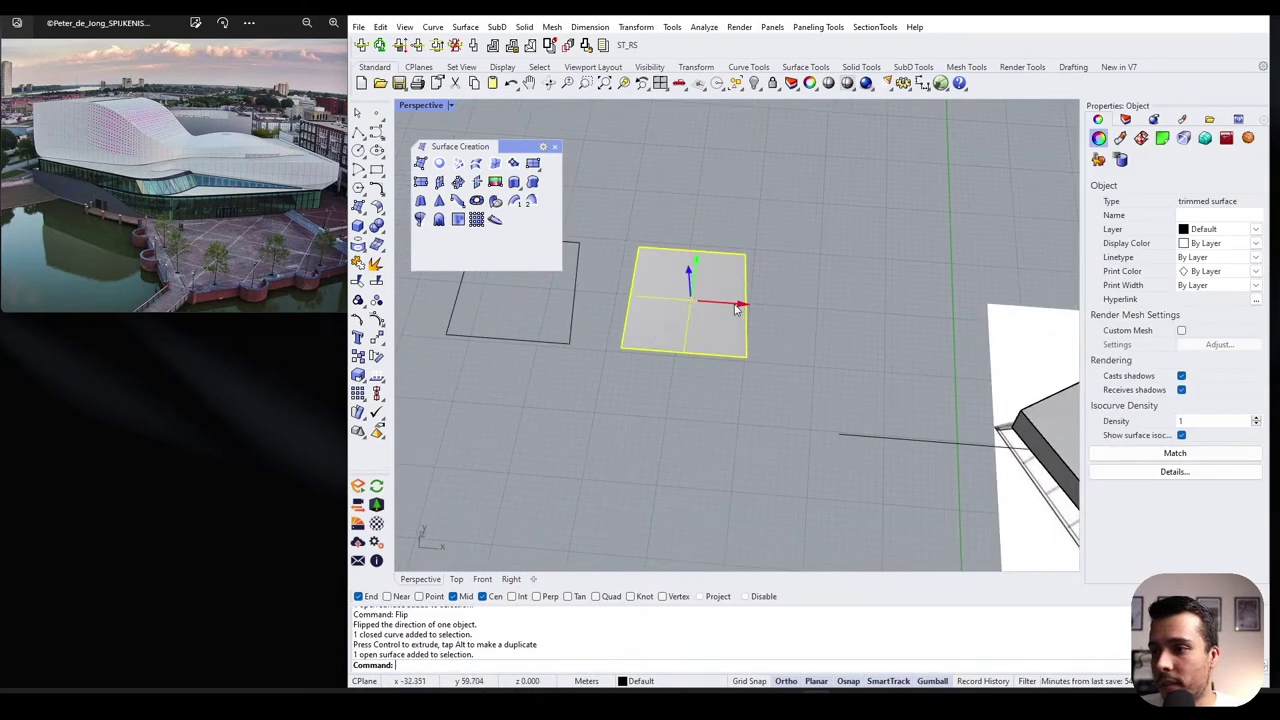
left_click_drag(735, 308, 716, 315)
key("Escape")
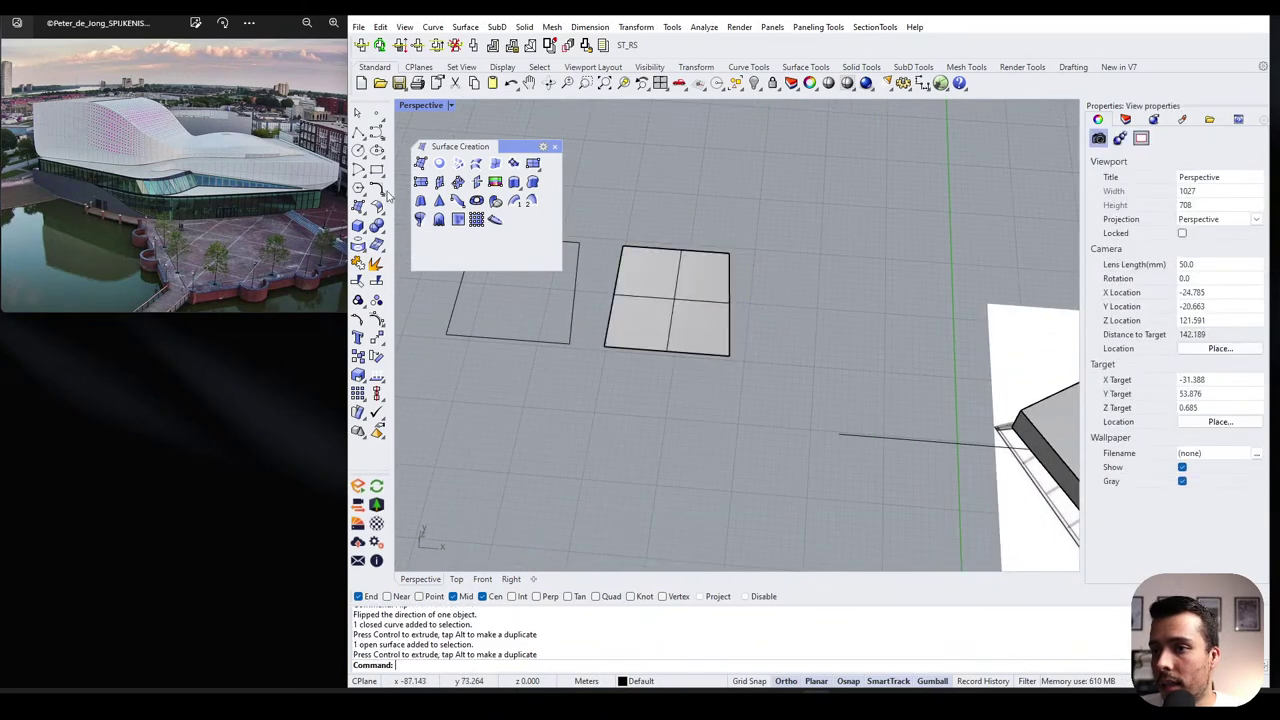
- Relocate the Surface Creation toolbar outside the main window, leaving it floating and clear of the viewport
left_click_drag(505, 146, 498, 112)
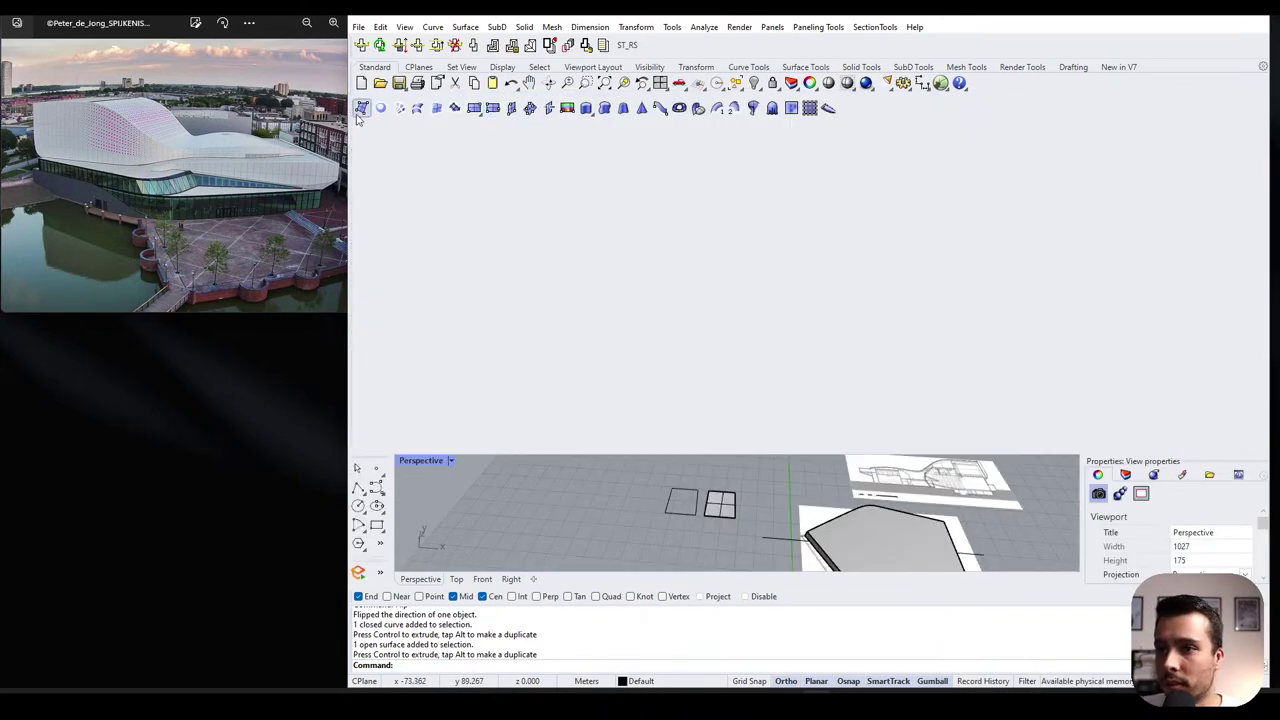
left_click_drag(356, 107, 508, 297)
left_click_drag(608, 288, 300, 368)
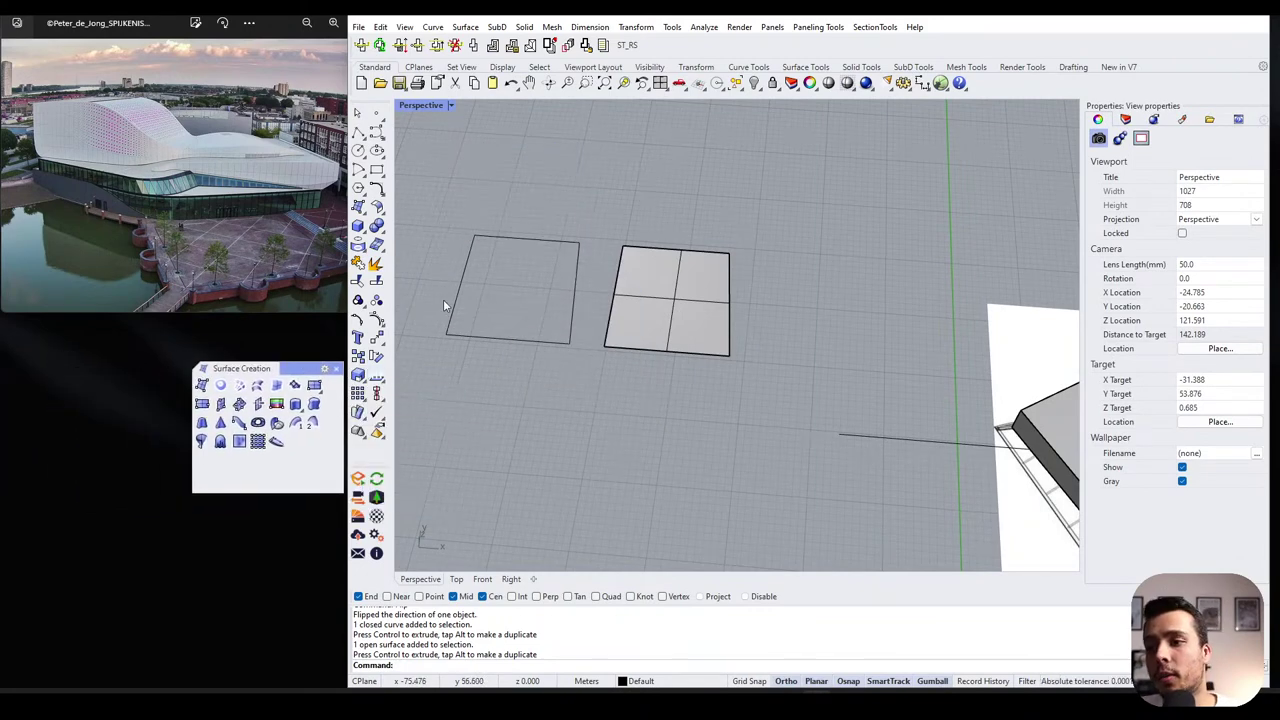
- Compare the closed boundary curve with the planar surface by selecting each one
scroll(709, 272, "down", 2)
scroll(630, 278, "up", 2)
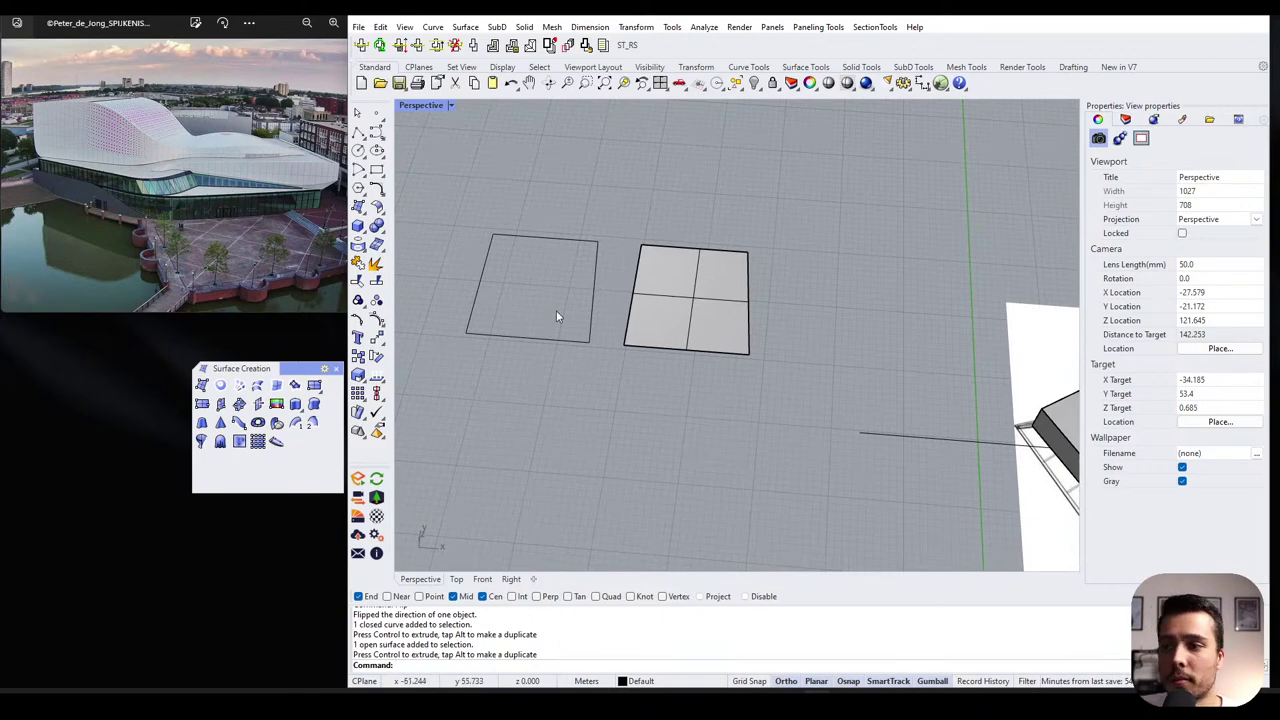
left_click(593, 295)
left_click(620, 285)
left_click(678, 267)
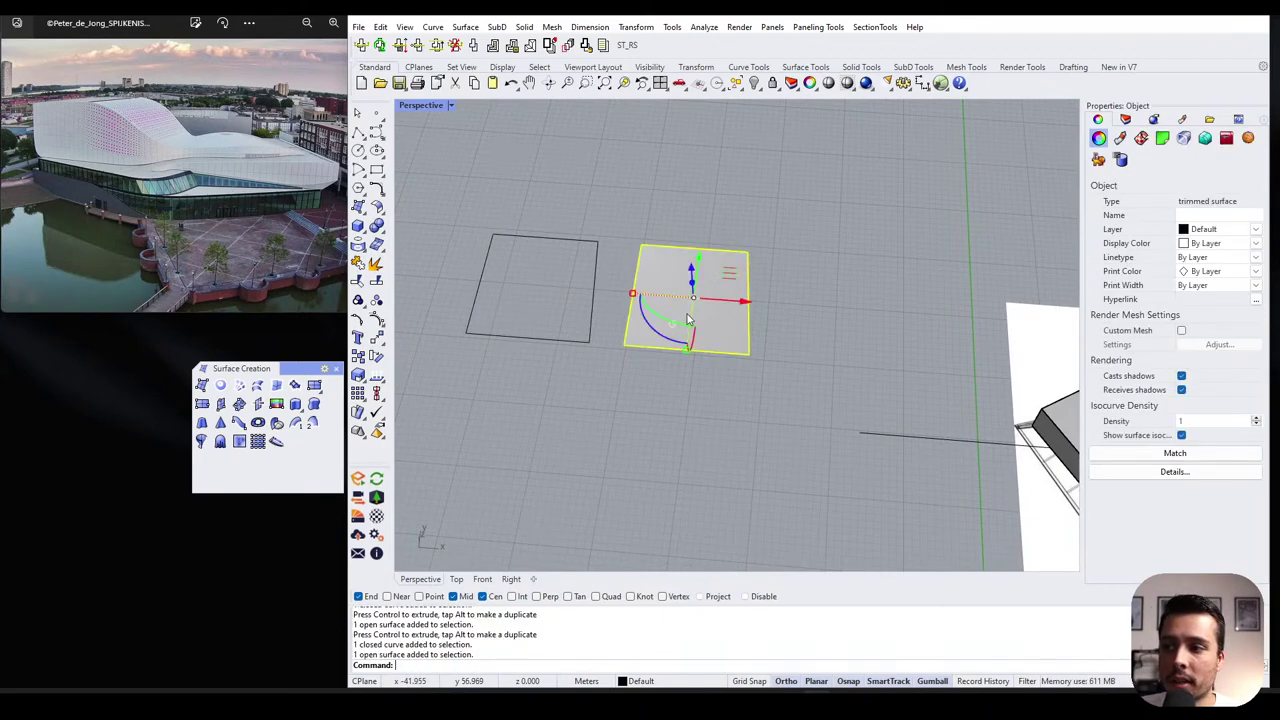
key("Escape")
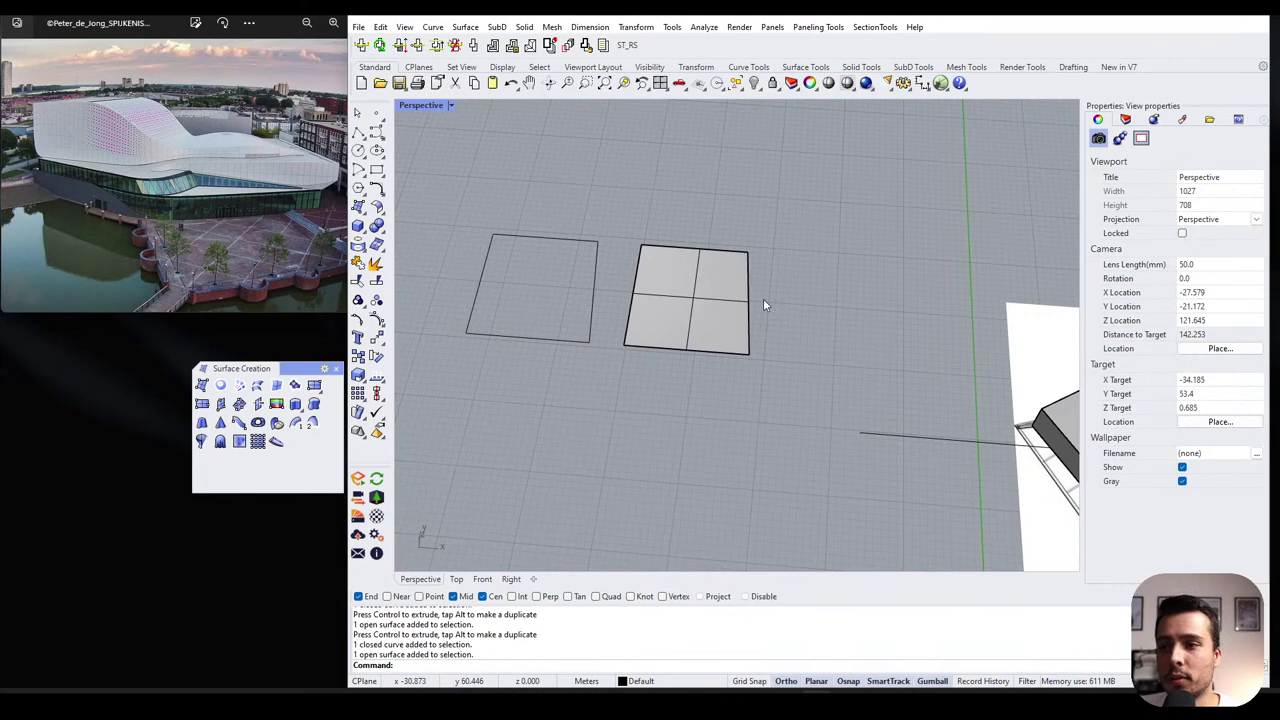
- Create a solid box on the ground beside the planar surface, inspect it from the side, and delete it
left_click(358, 226)
left_click(787, 252)
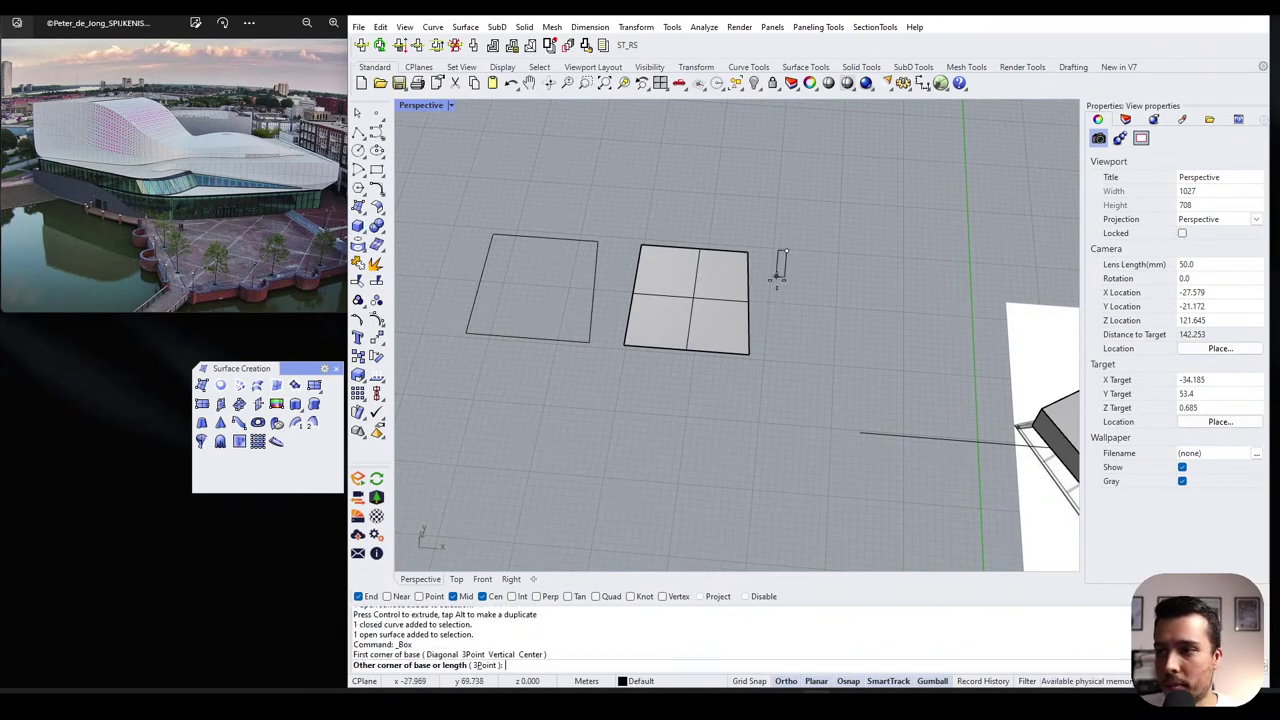
left_click(797, 357)
left_click(863, 306)
right_click_drag(863, 306, 903, 236)
scroll(785, 300, "up", 2)
scroll(768, 293, "up", 2)
left_click(772, 288)
key("Delete")
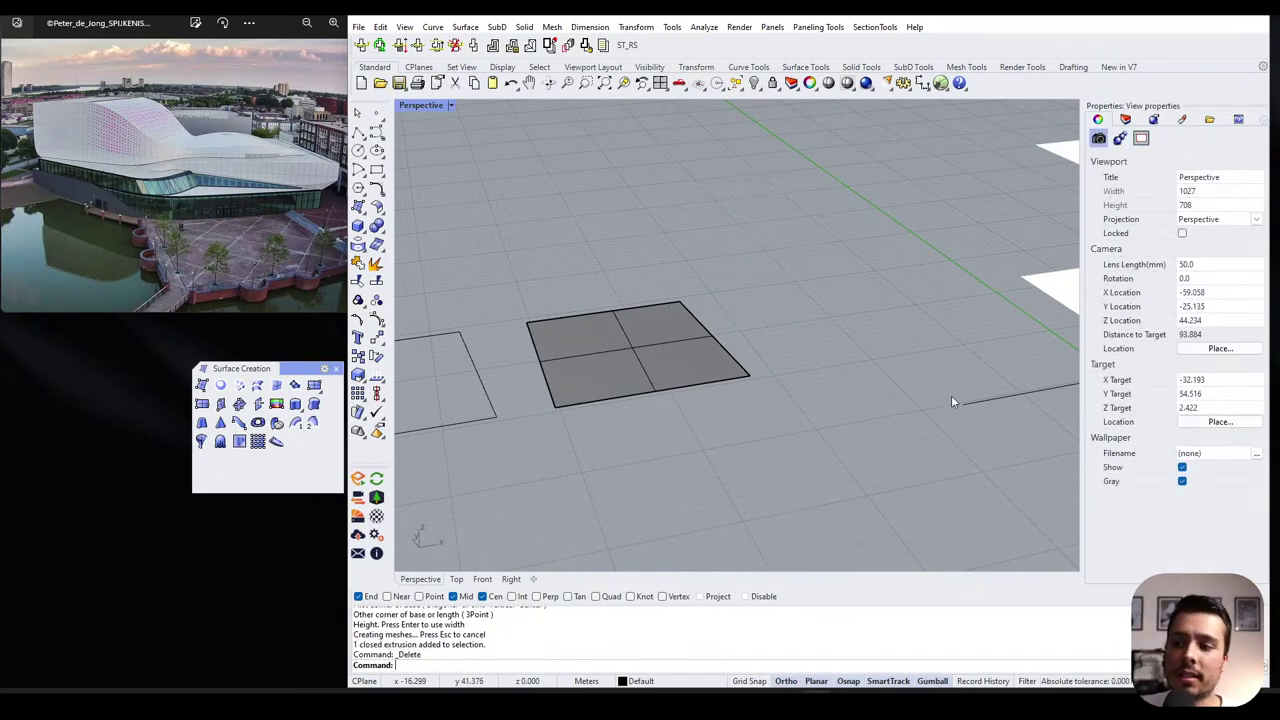
- Examine the object types of the closed boundary curve and the planar surface by selecting them alternately
scroll(823, 302, "down", 2)
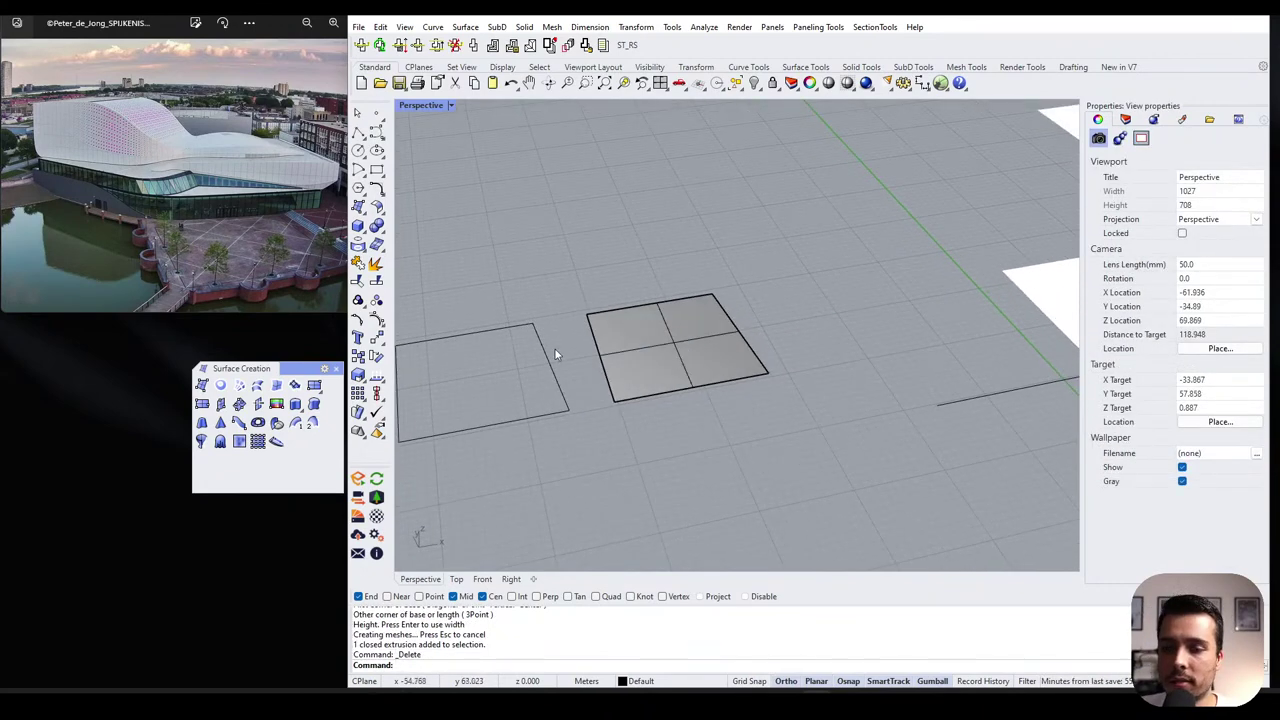
scroll(555, 349, "down", 5)
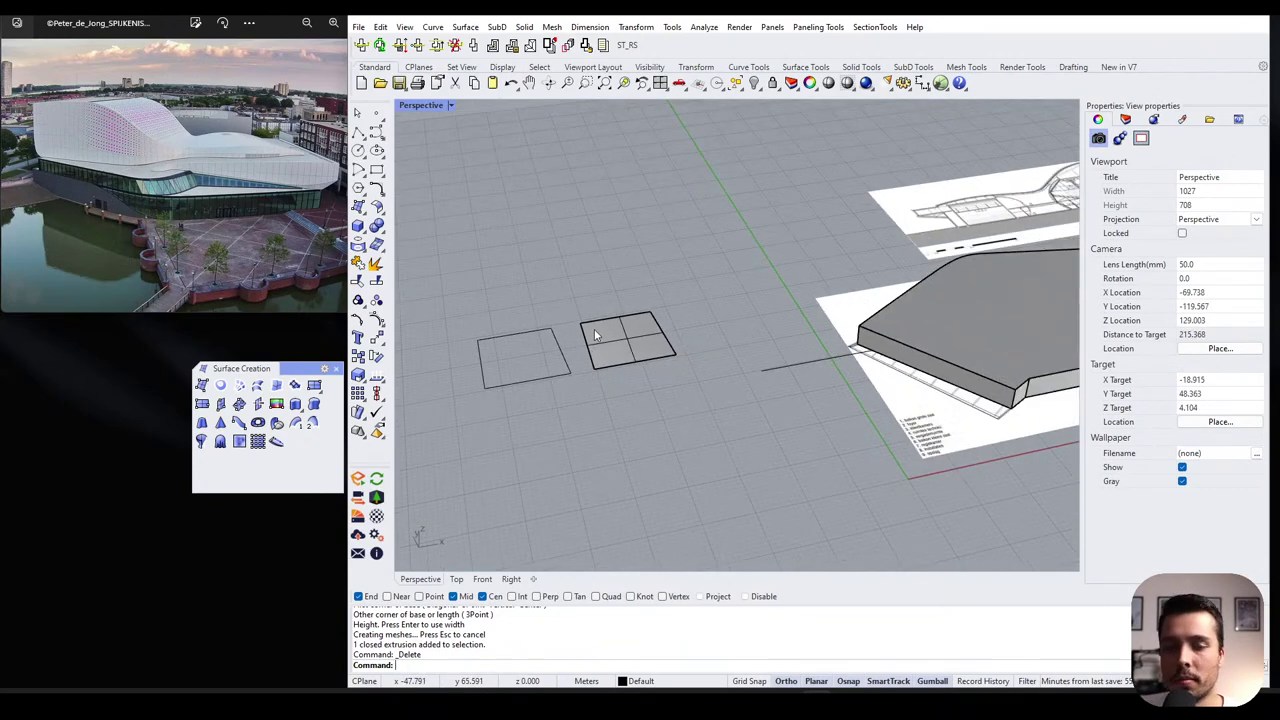
scroll(537, 344, "up", 3)
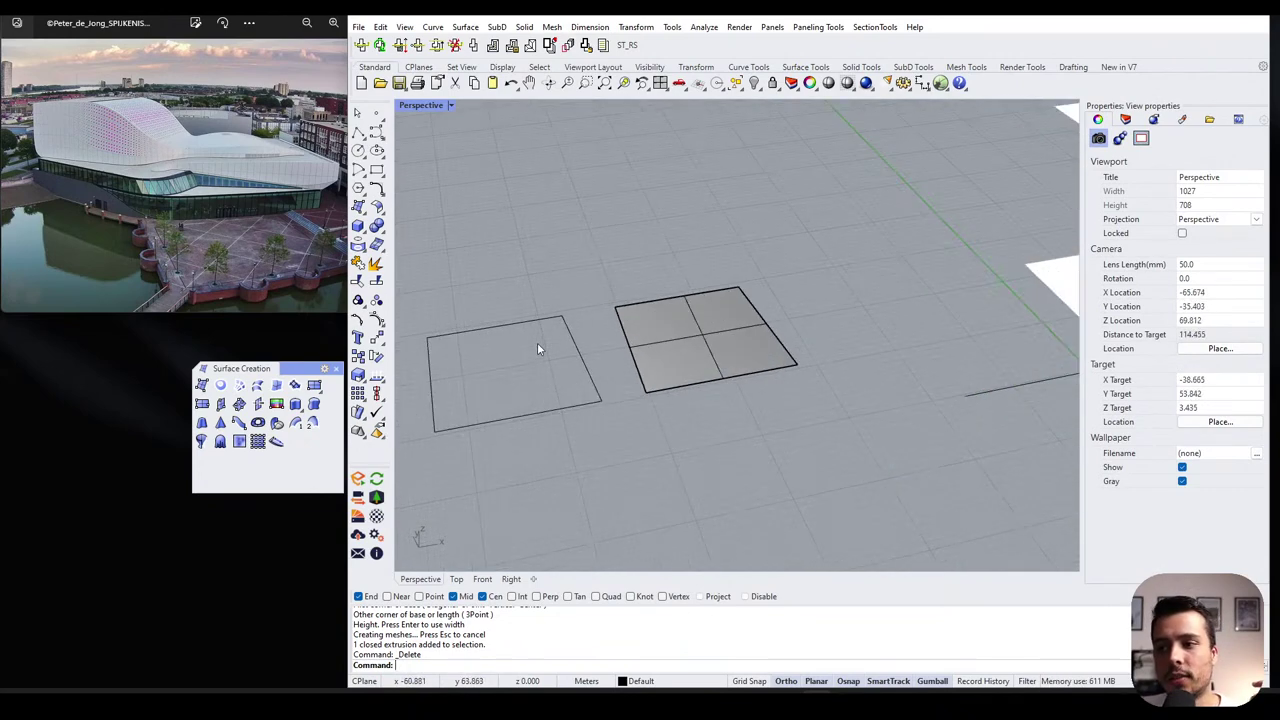
left_click(540, 338)
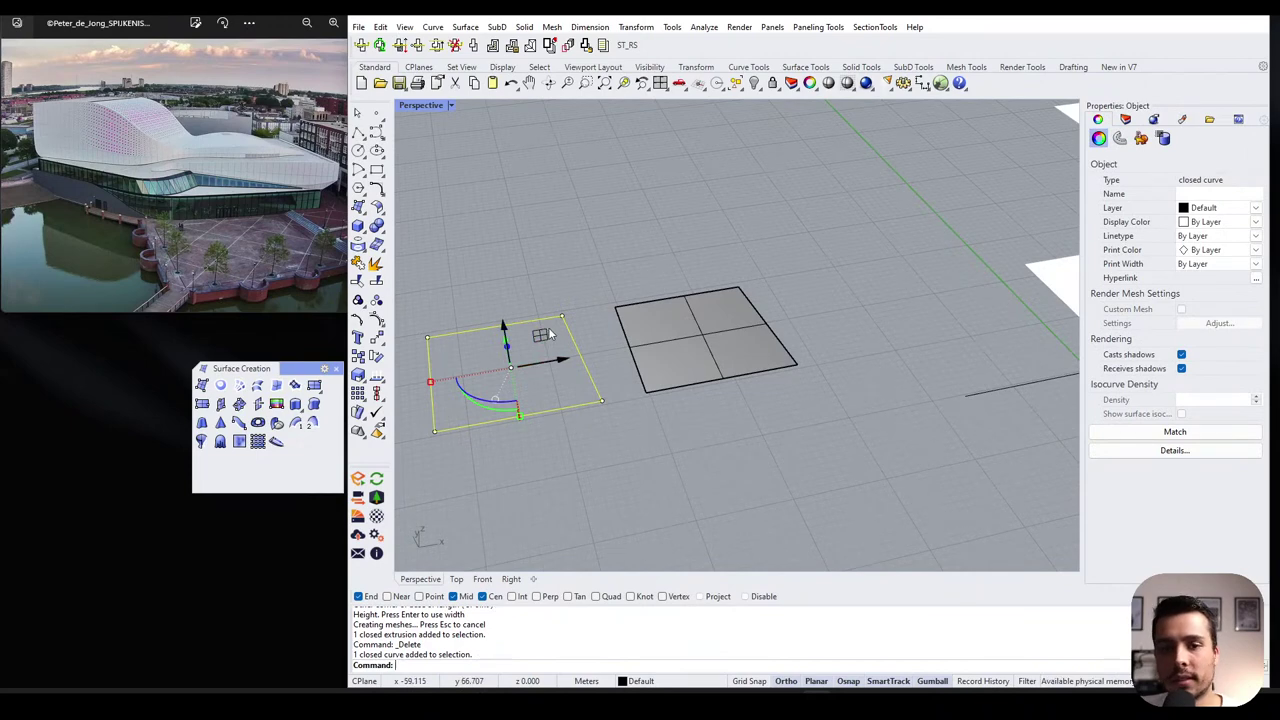
left_click(668, 356)
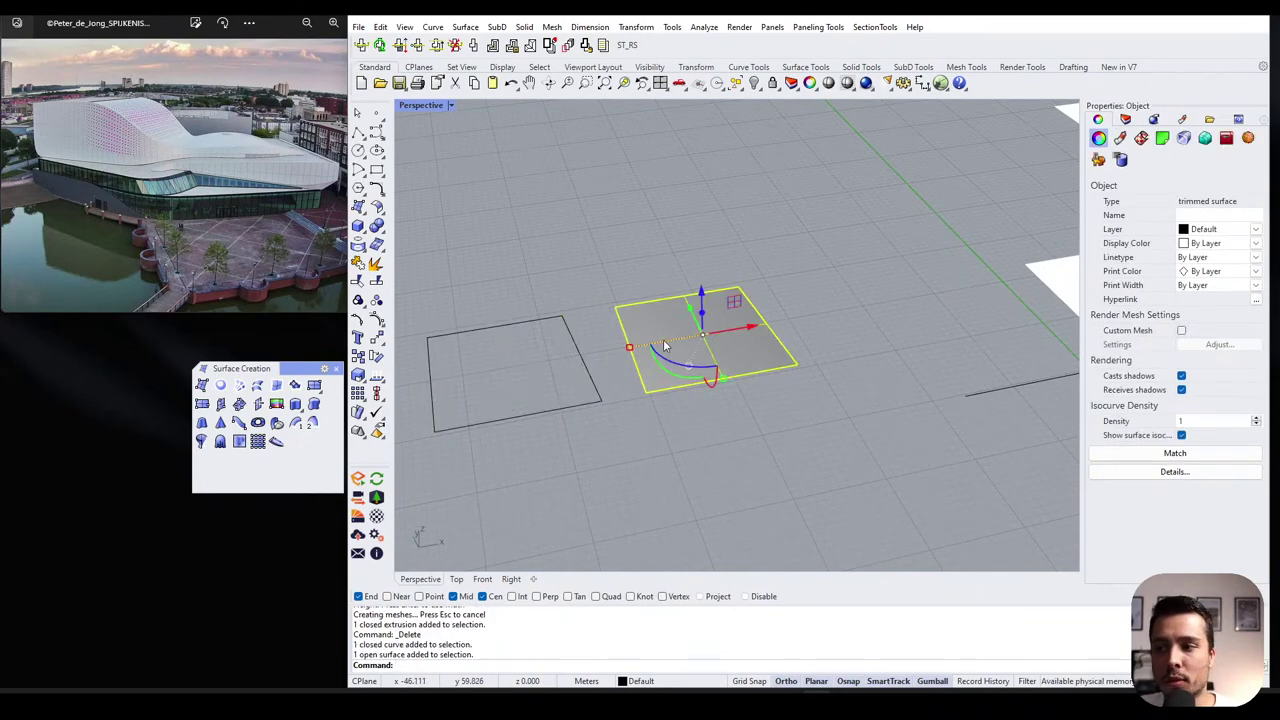
left_click(636, 283)
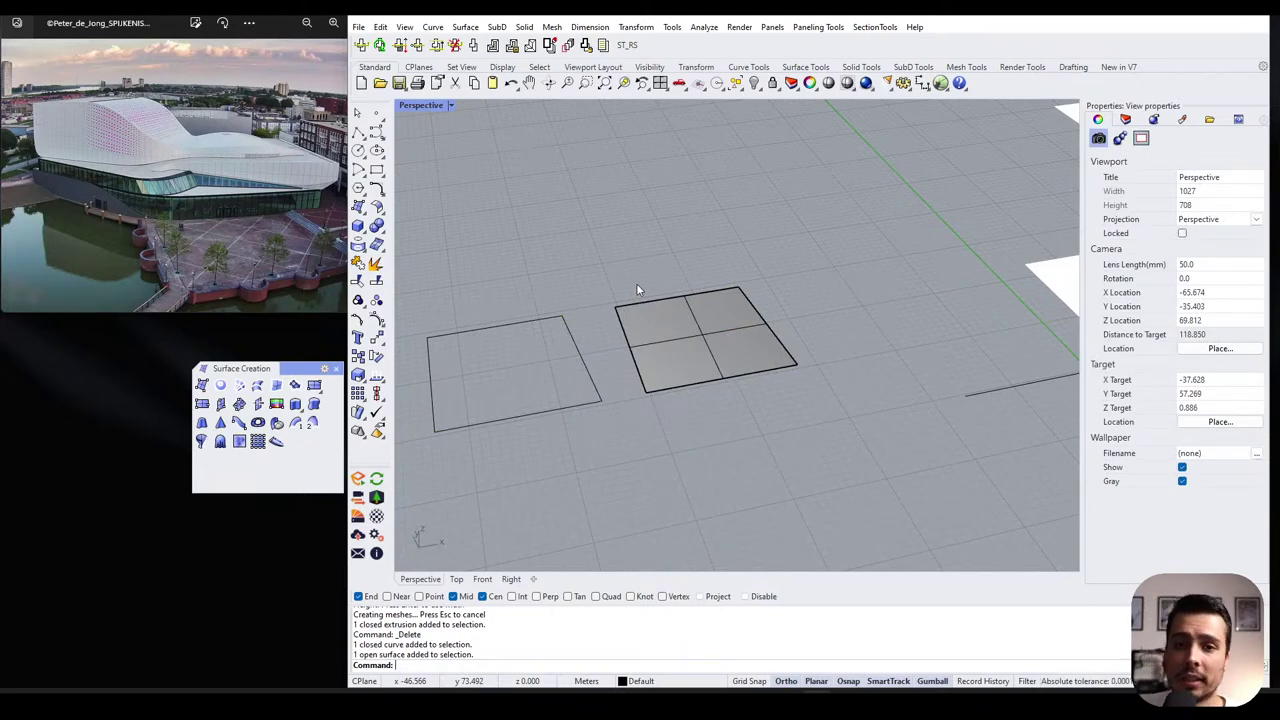
left_click(577, 356)
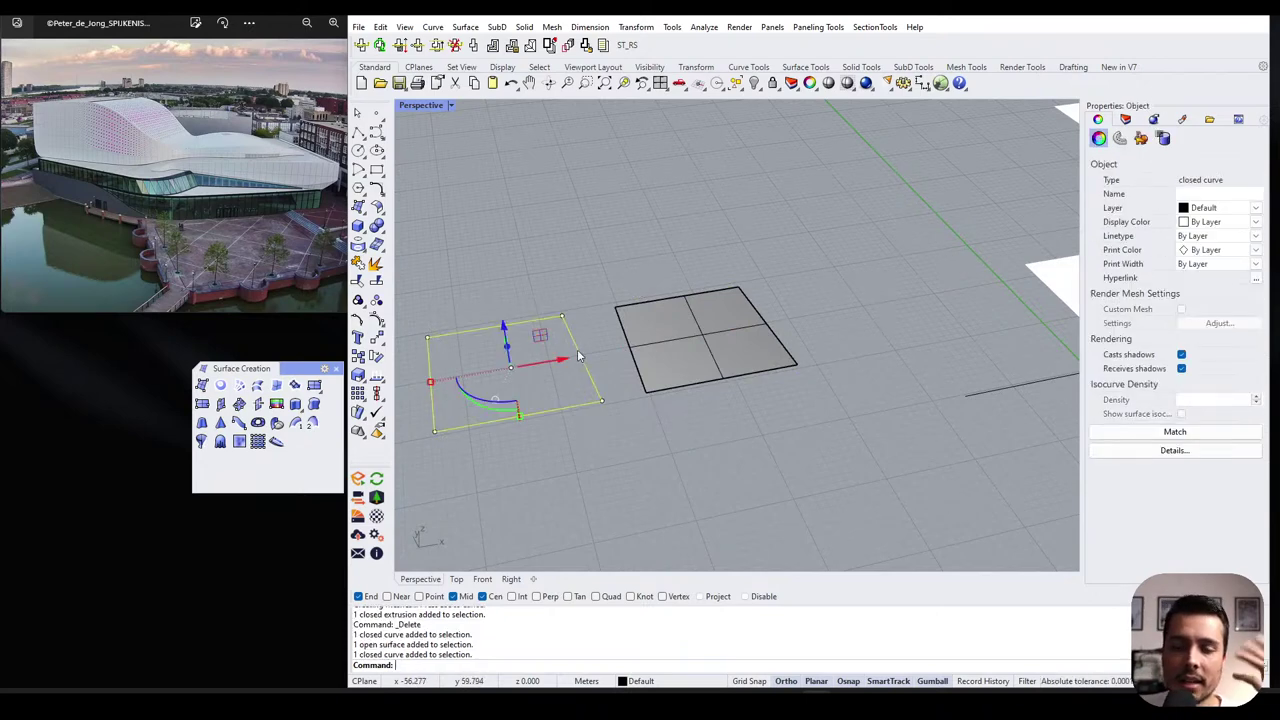
left_click(688, 313)
left_click(677, 218)
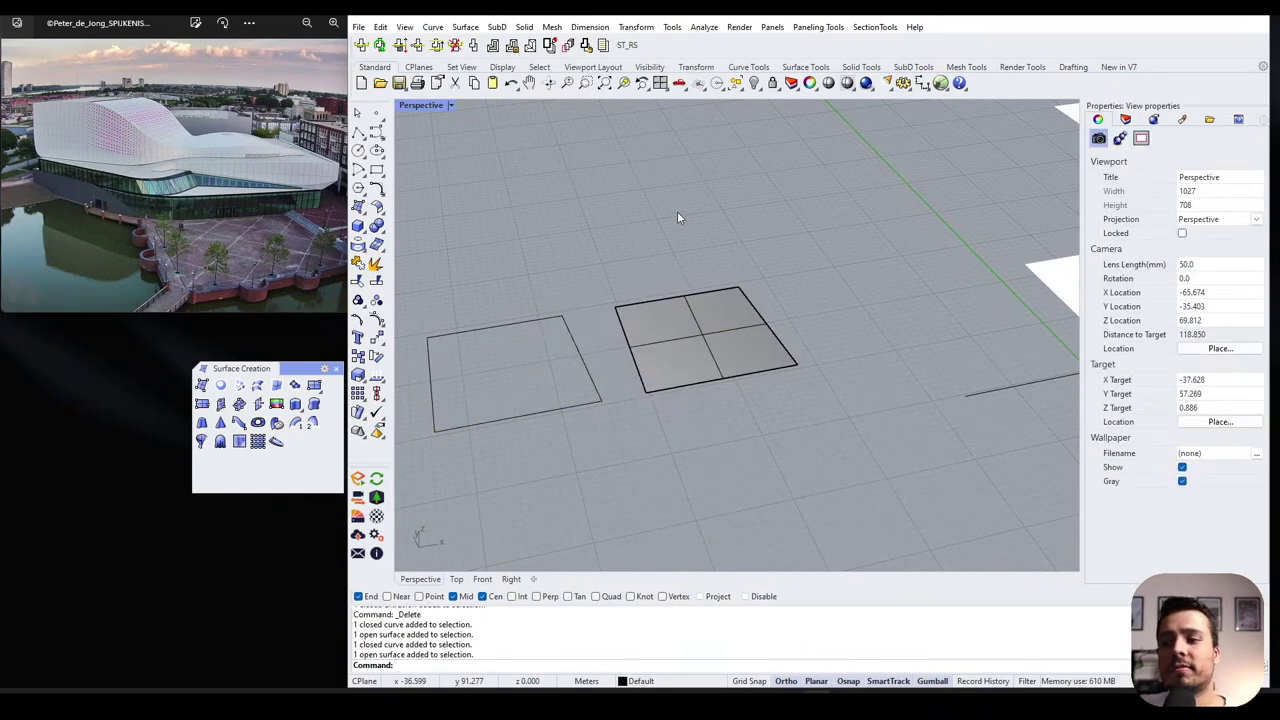
left_click(590, 386)
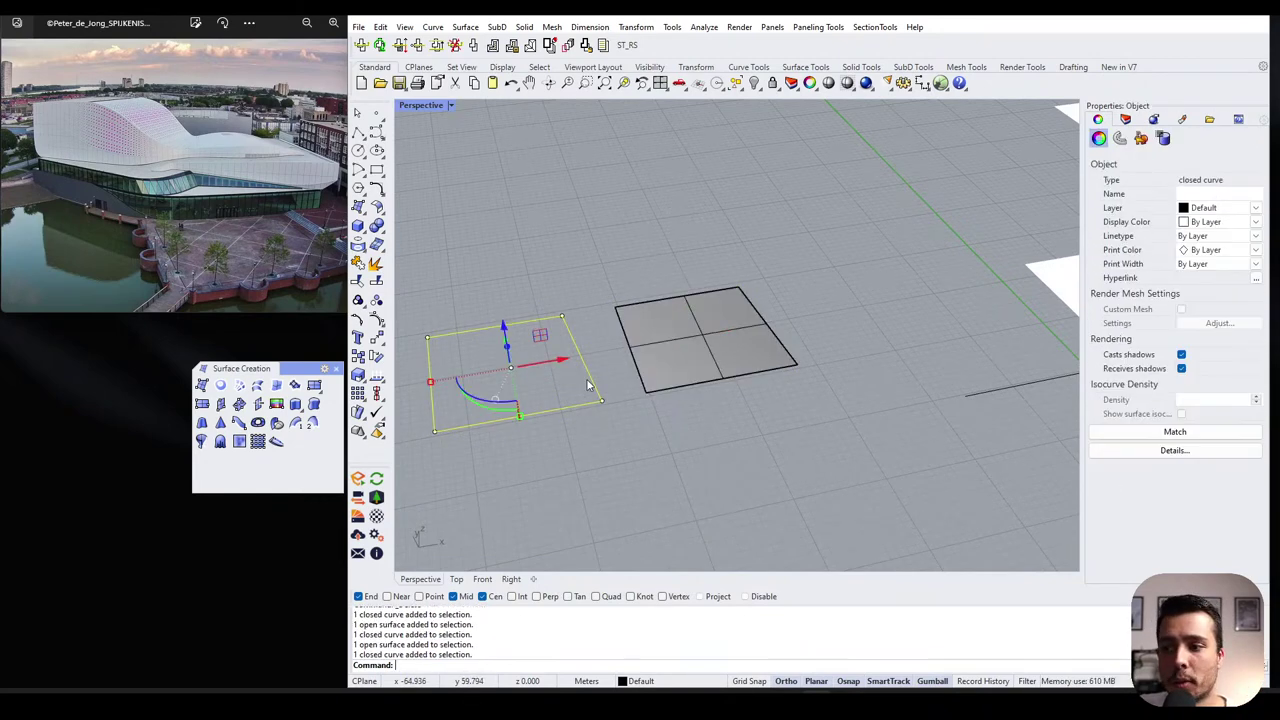
left_click(588, 313)
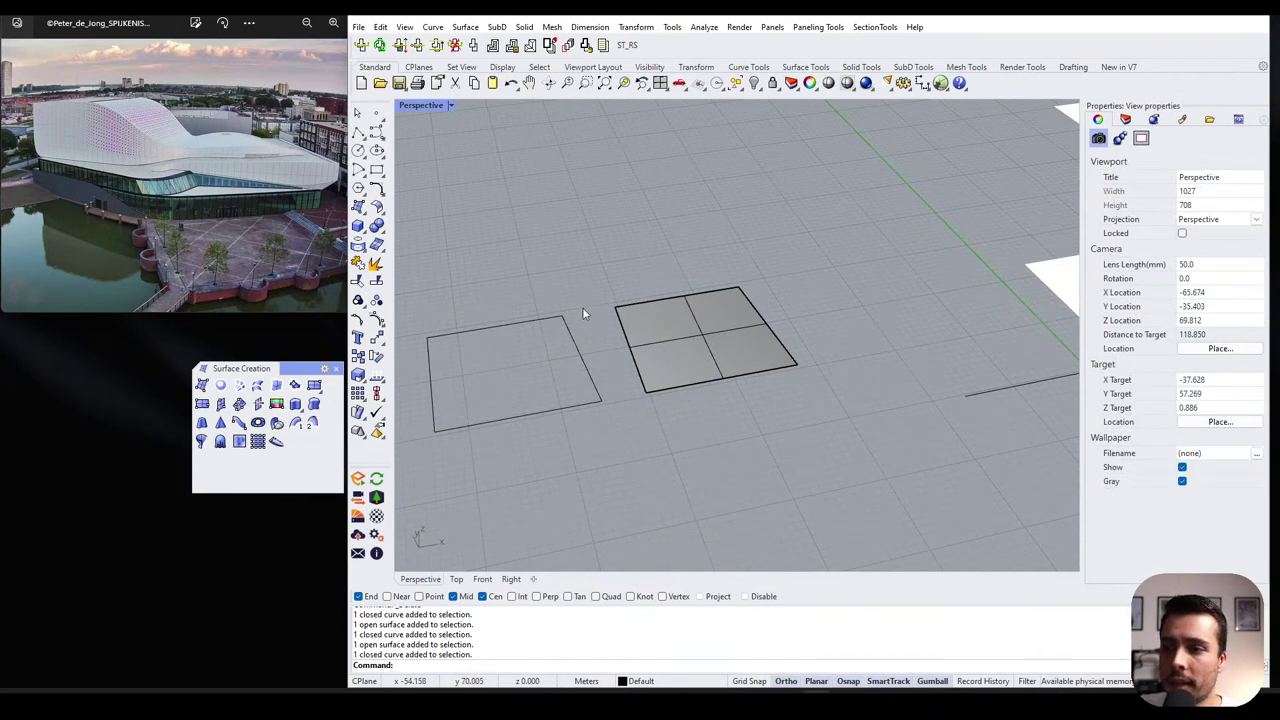
left_click(577, 351)
type("EdgeSrf")
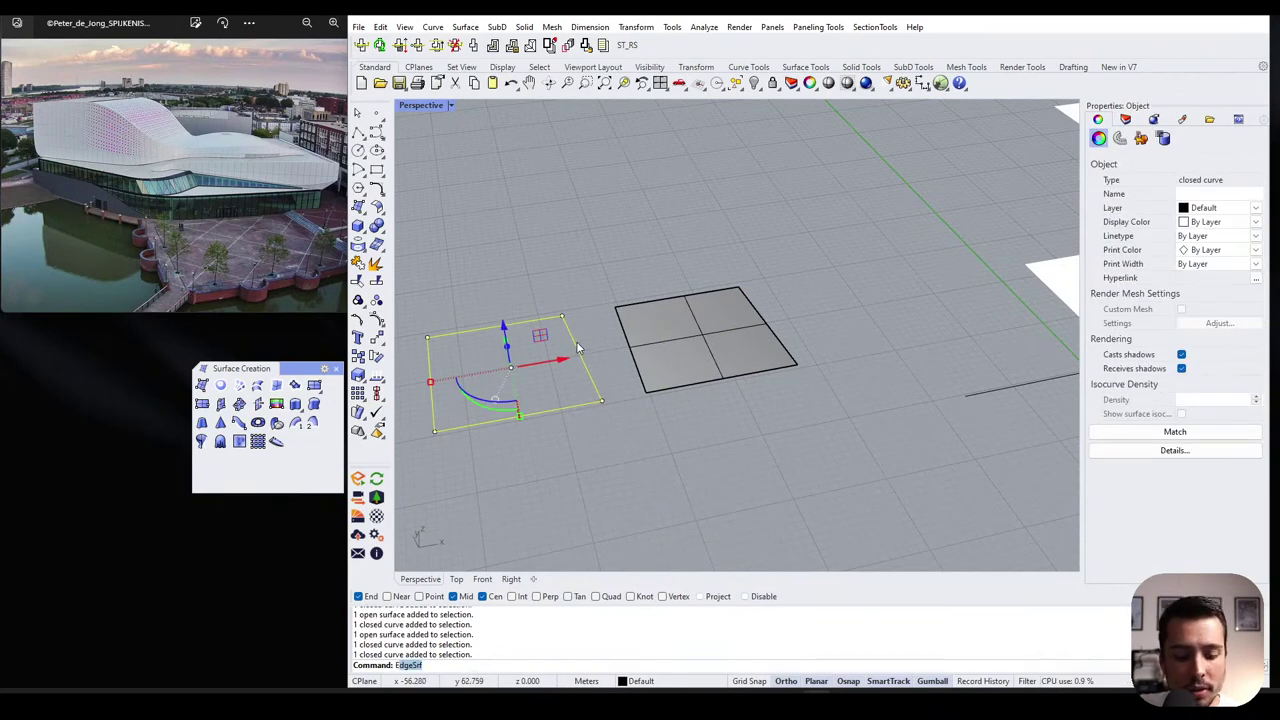
type("xtrudeCrv")
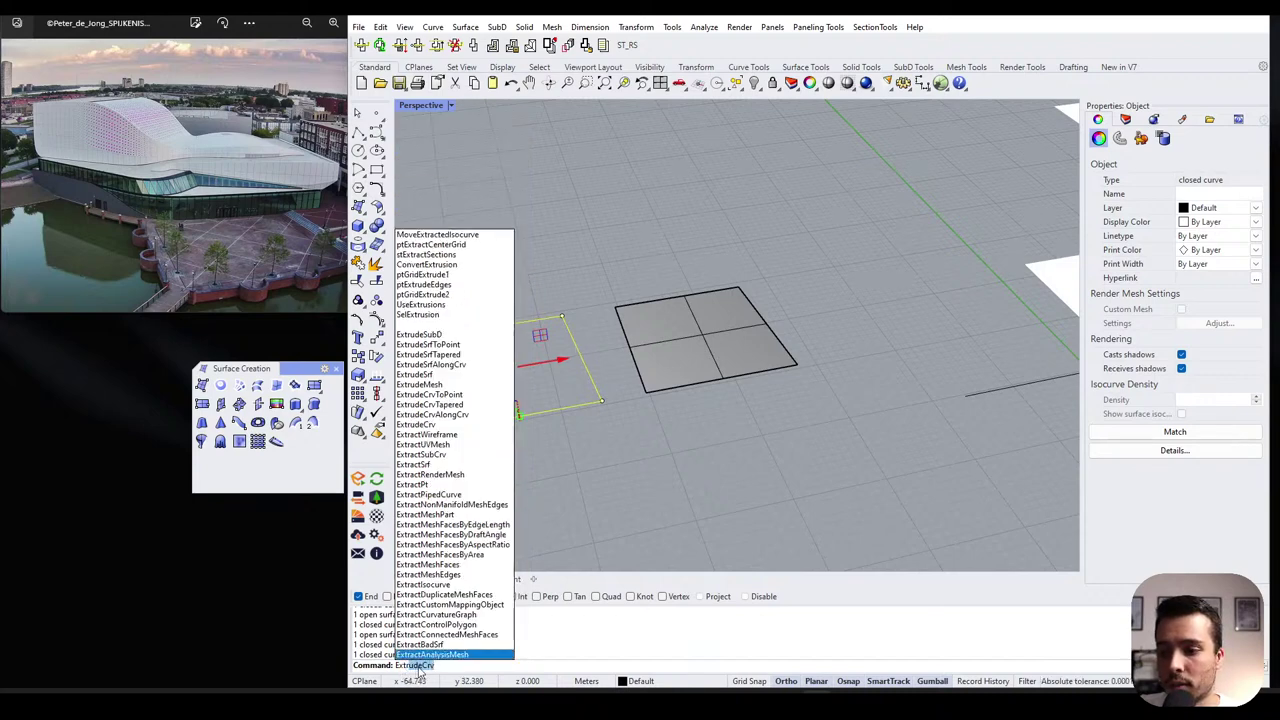
key("Escape")
key("Escape")
- Extrude the closed four-sided boundary curve upward with ExtrudeCrv into a capped solid, keeping the input curve
type("E")
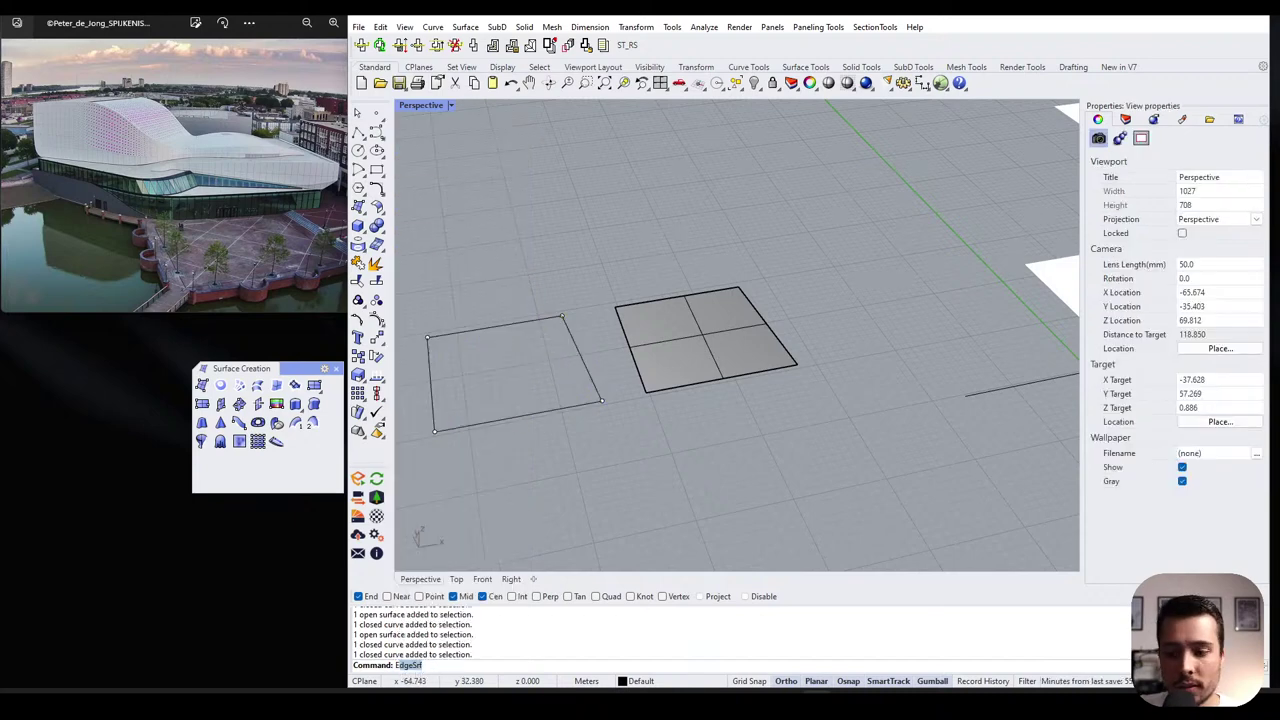
type("xt")
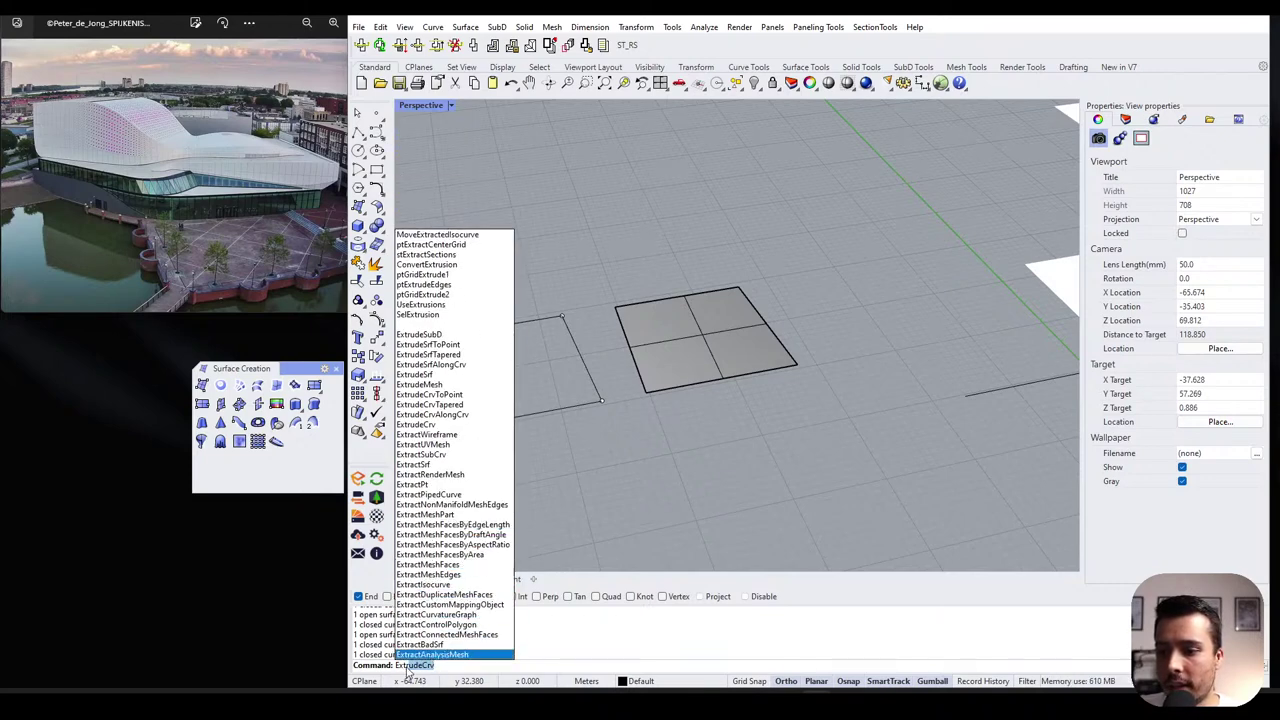
type("r")
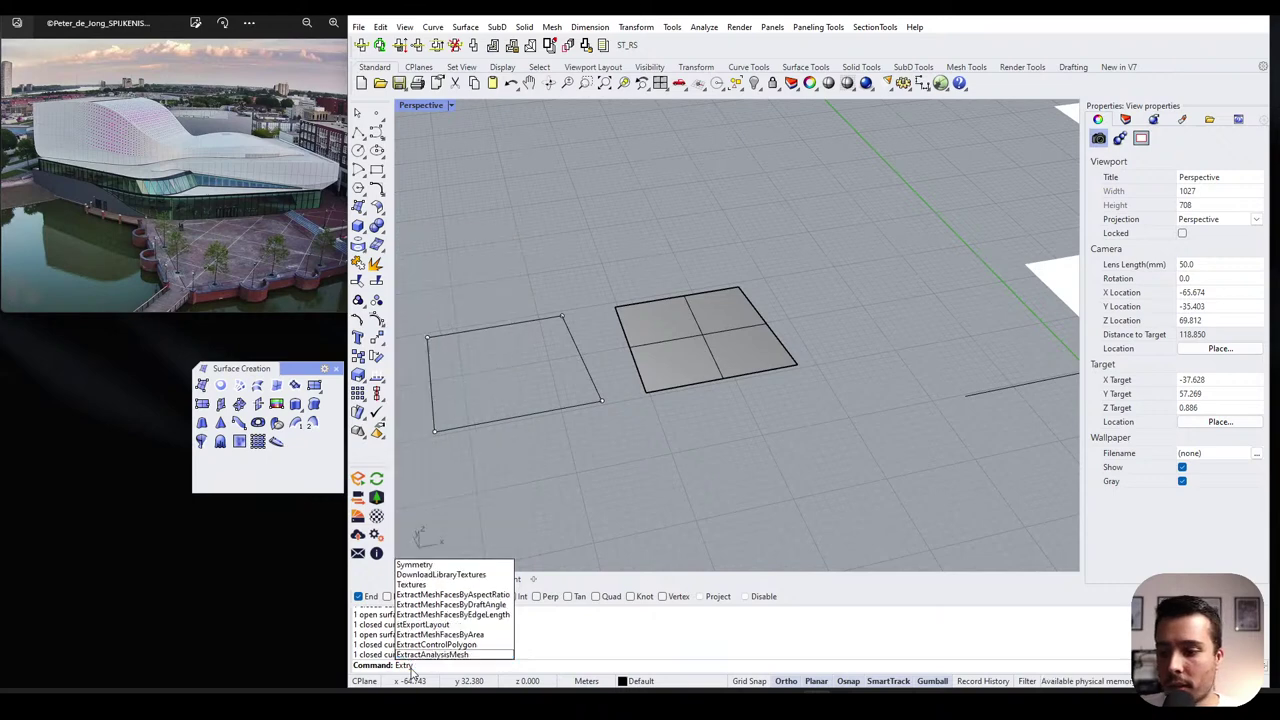
type("y")
key("BackSpace")
type("udeCrv")
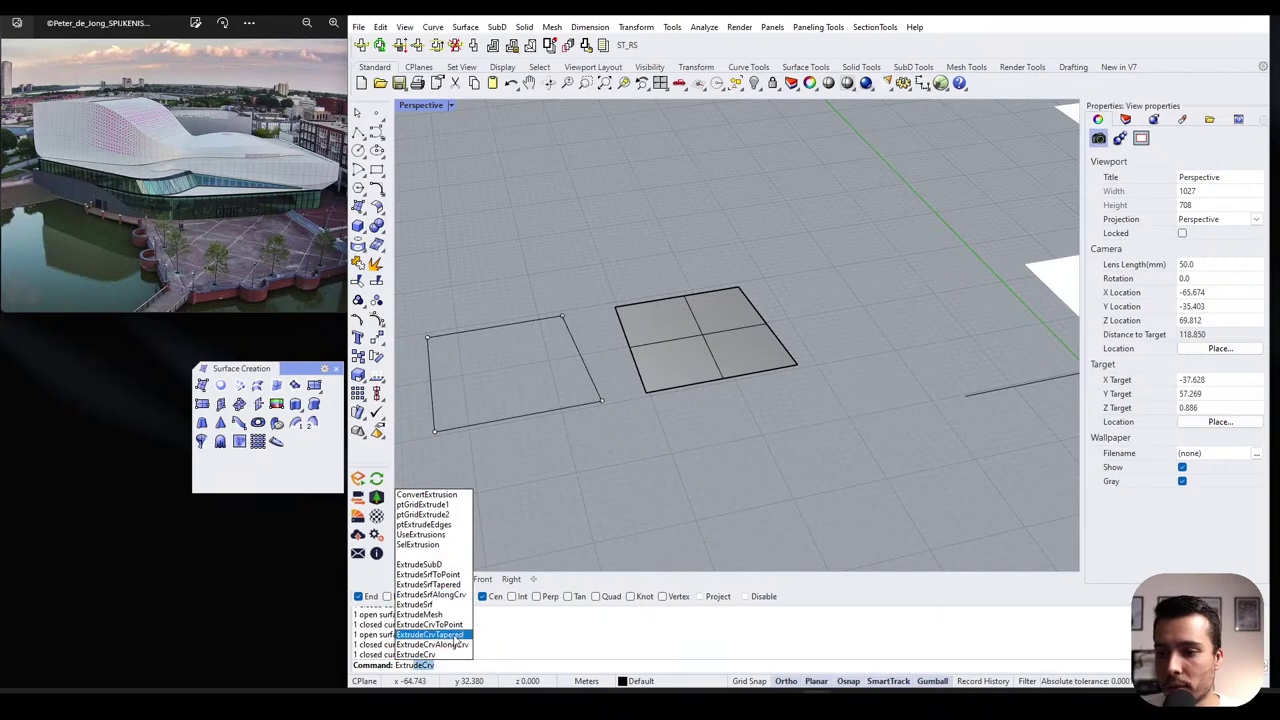
left_click(425, 655)
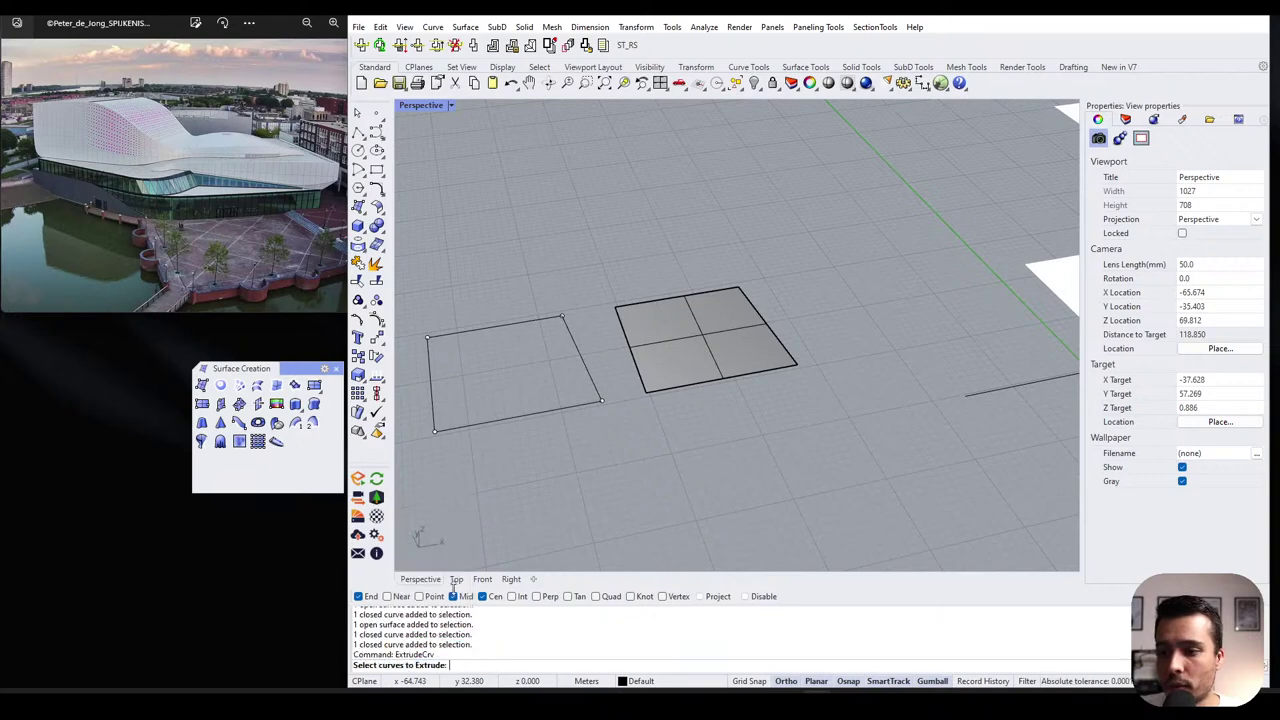
left_click(519, 417)
key("Return")
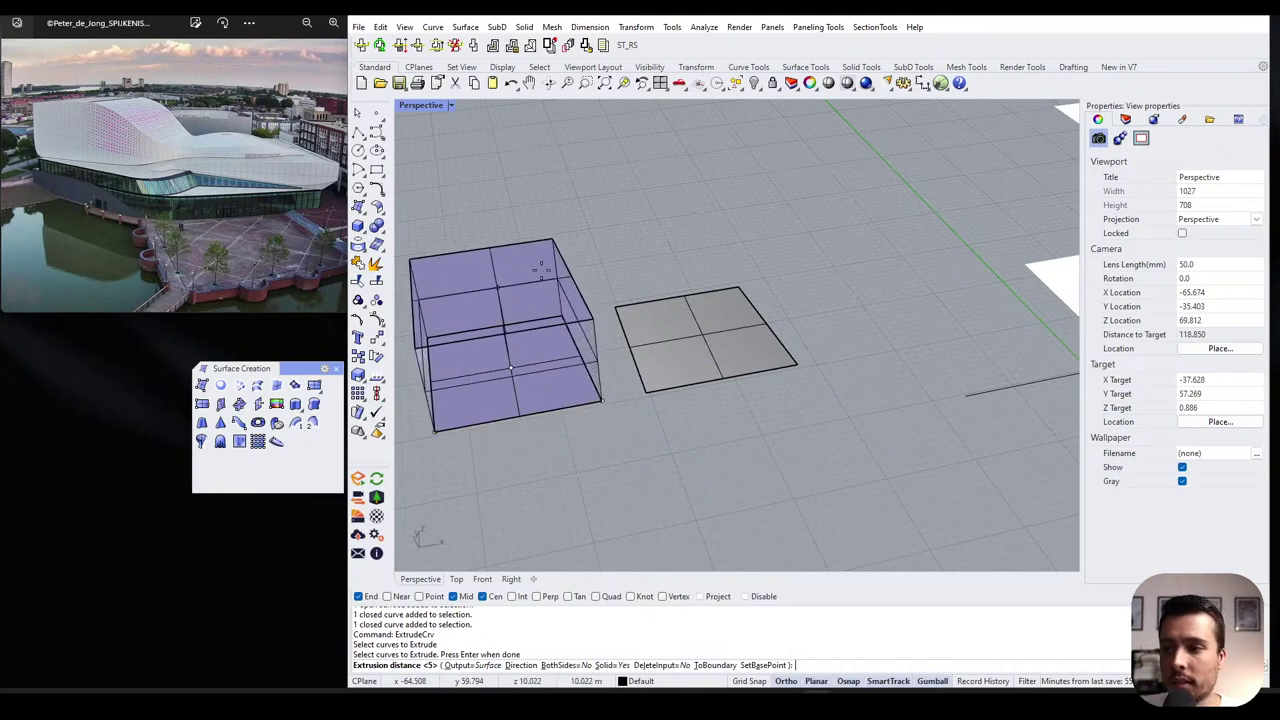
left_click(545, 322)
left_click(595, 420)
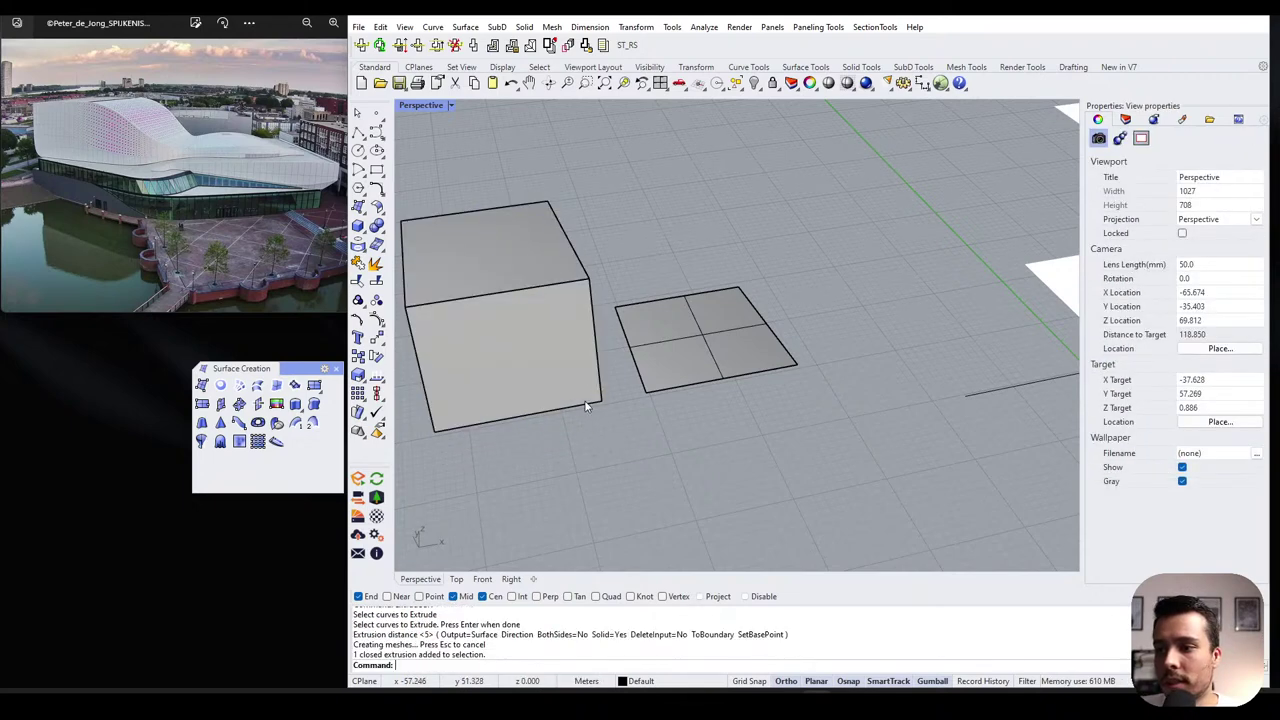
- Try moving the retained boundary curve at the base of the extruded solid, and undo the move
left_click(619, 437)
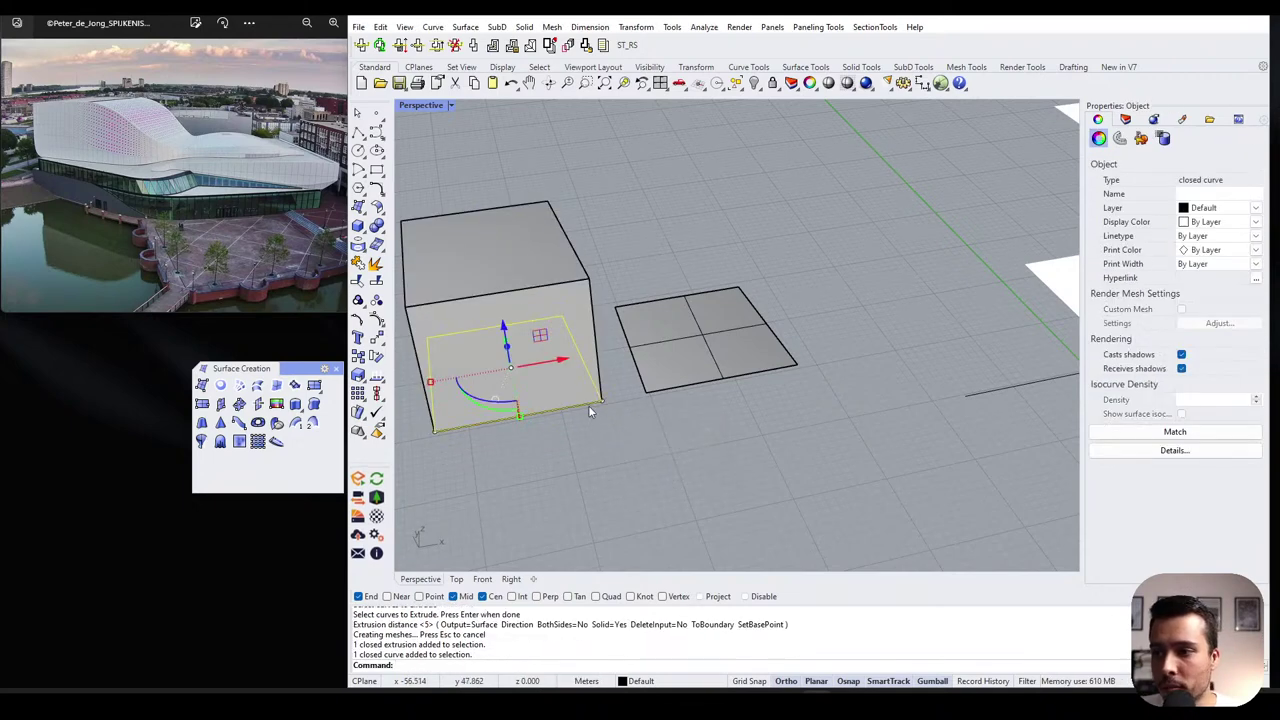
left_click_drag(529, 365, 526, 366)
key("Escape")
key("ctrl+z")
left_click(610, 372)
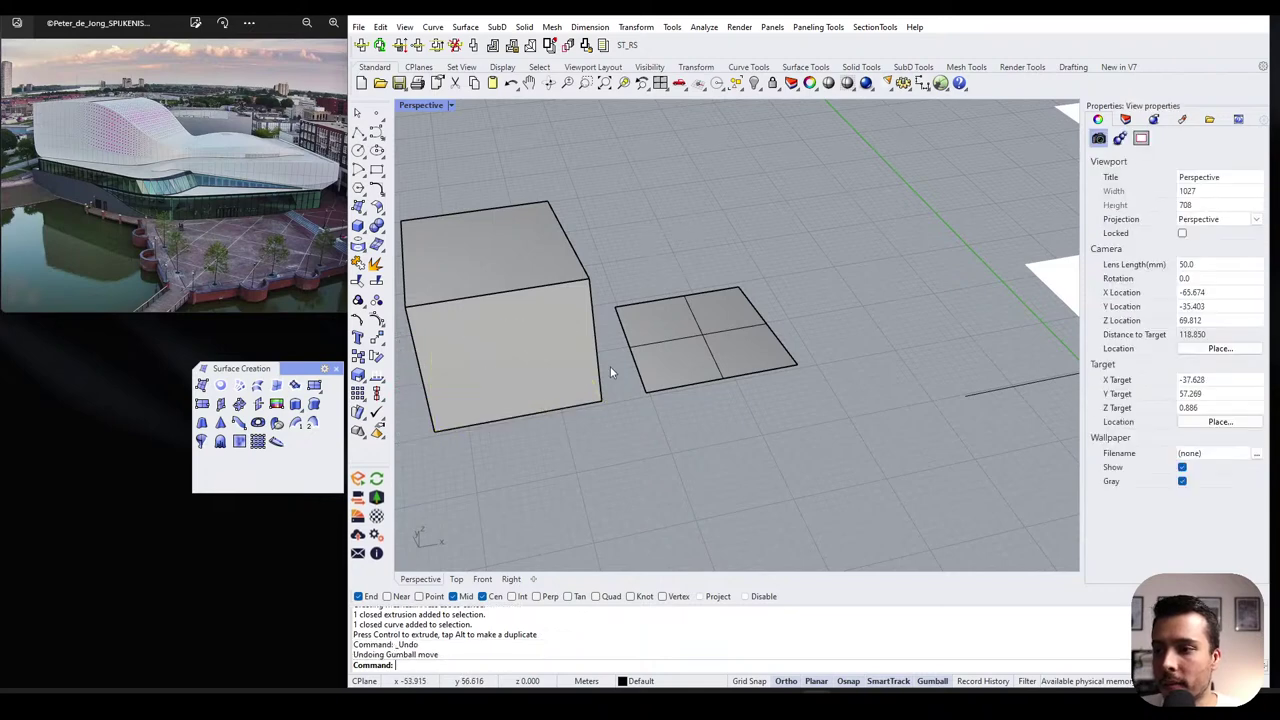
- Extrude the four-sided planar surface upward about 16.9 m into a closed solid with ExtrudeSrf, and inspect it
type("Extr")
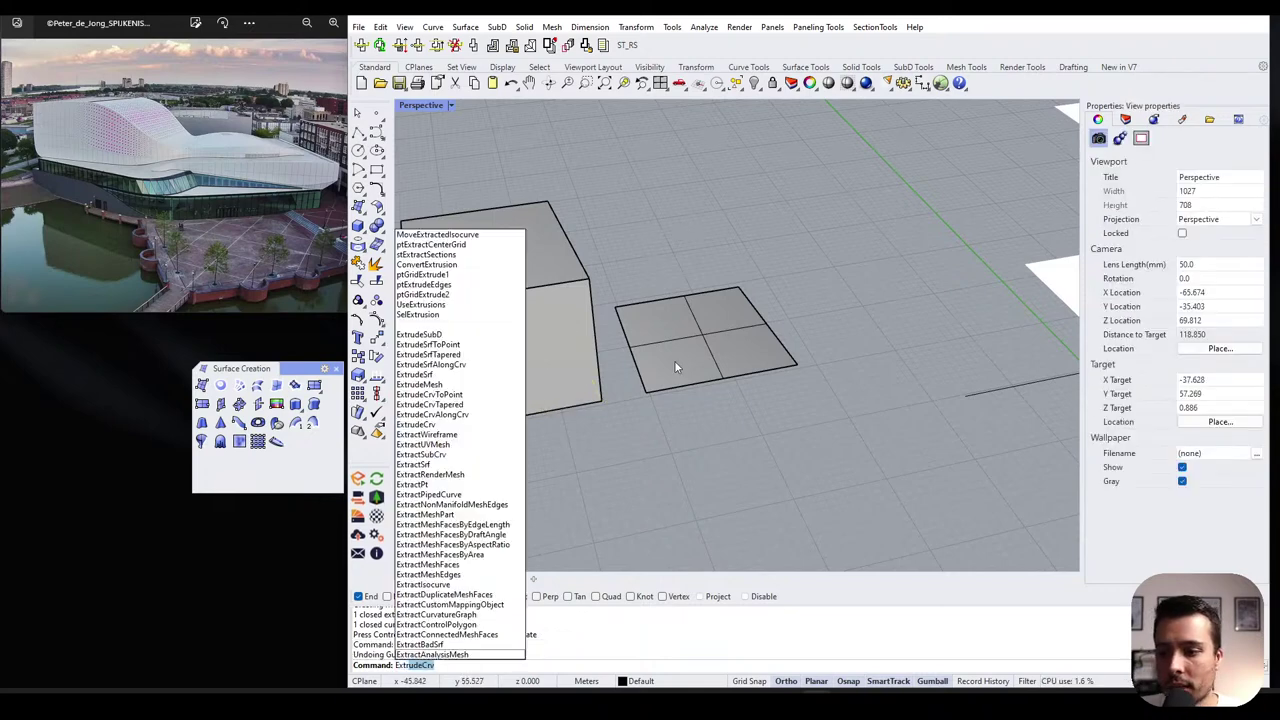
type("u")
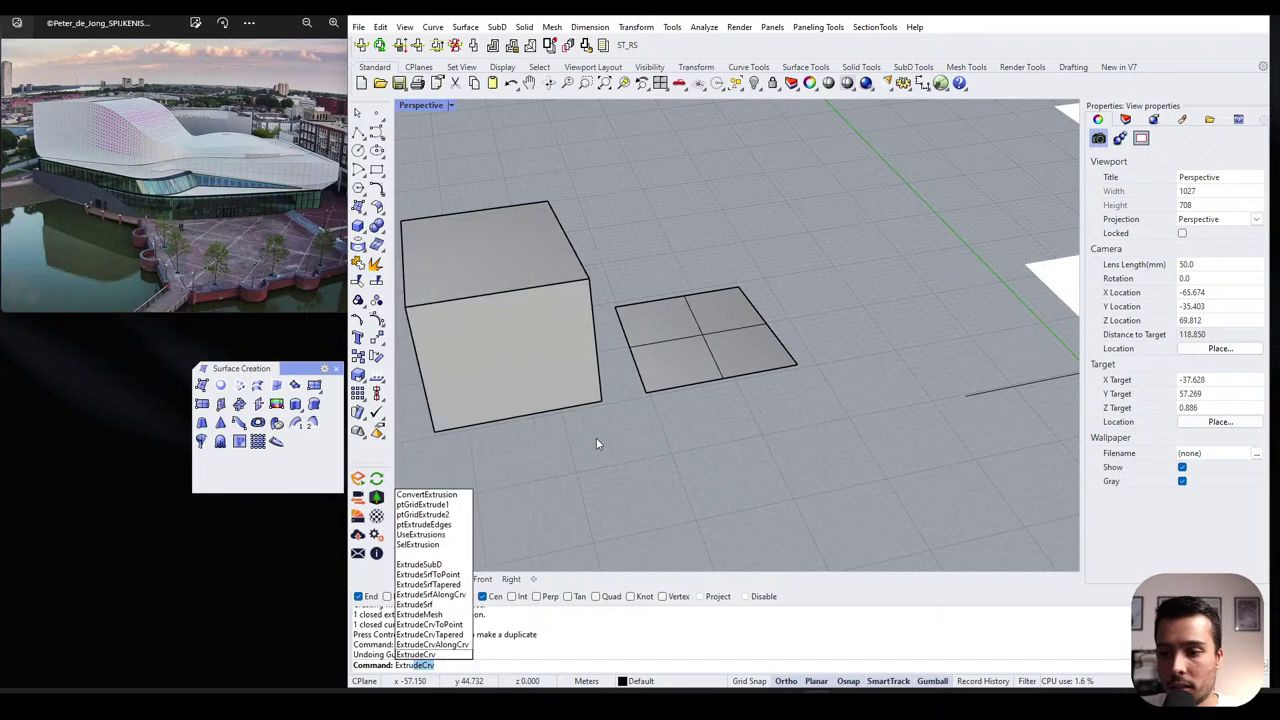
left_click(428, 606)
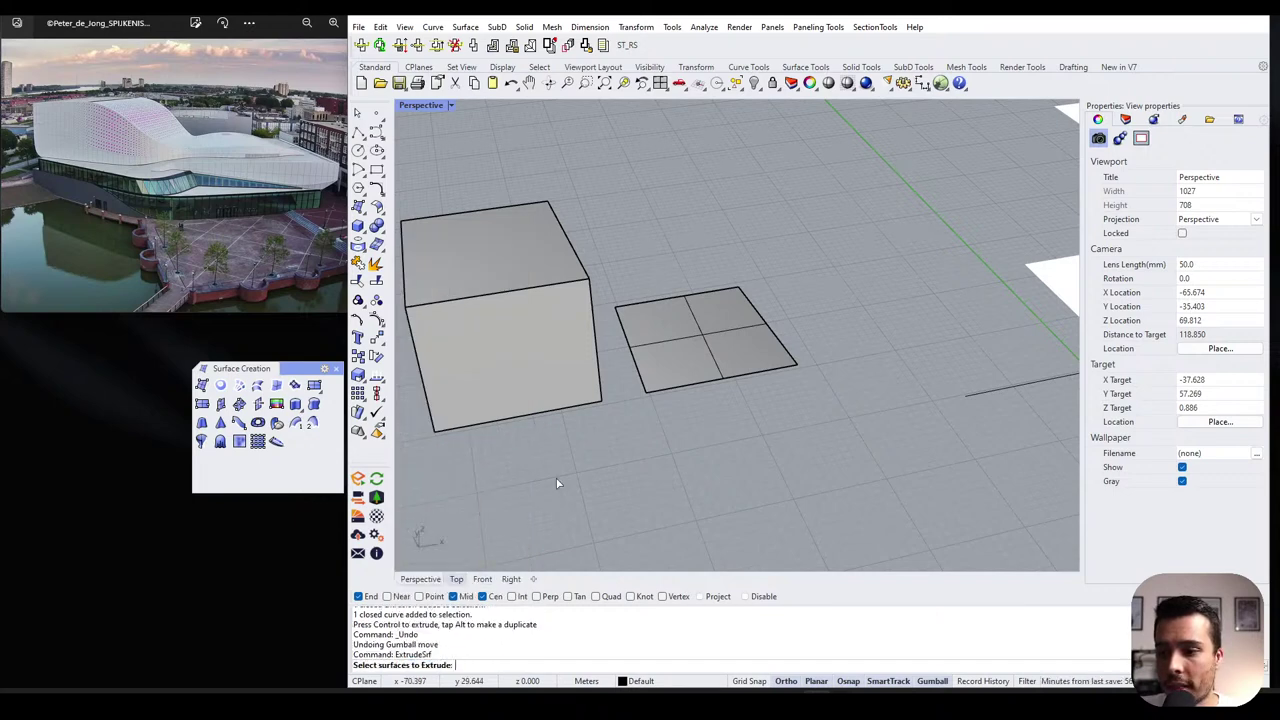
left_click(710, 343)
key("Return")
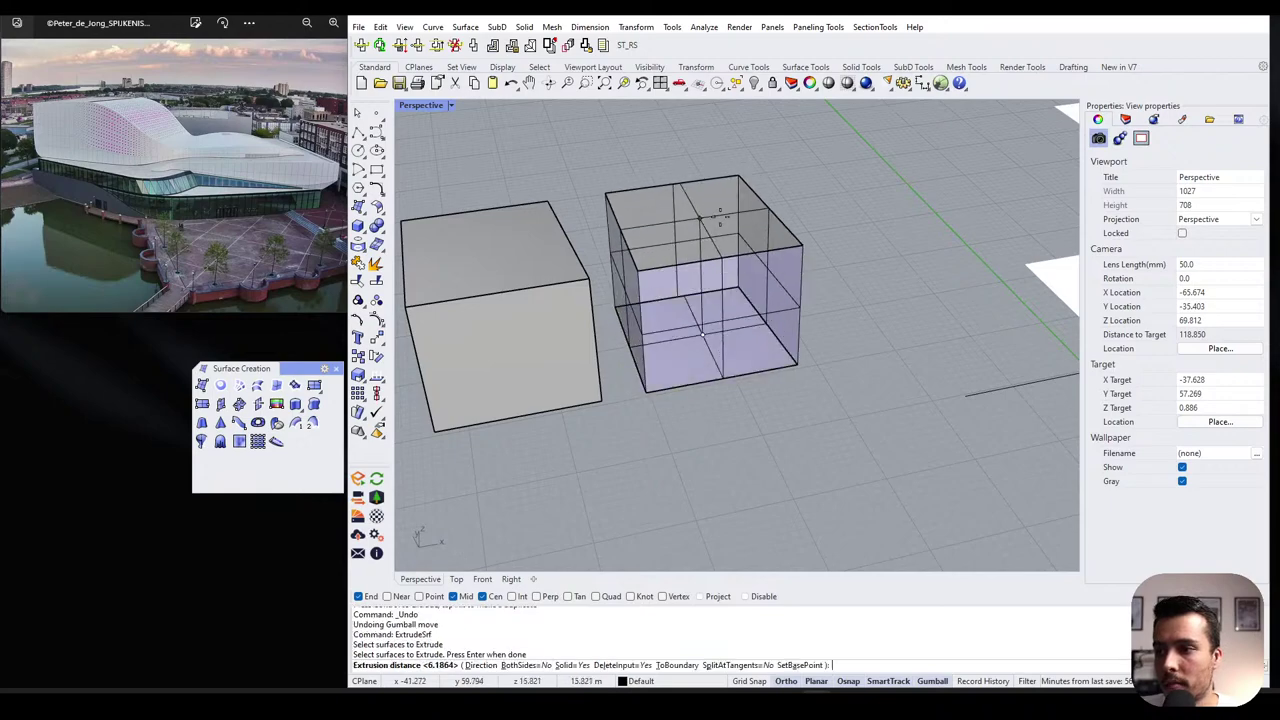
left_click(720, 211)
left_click(742, 378)
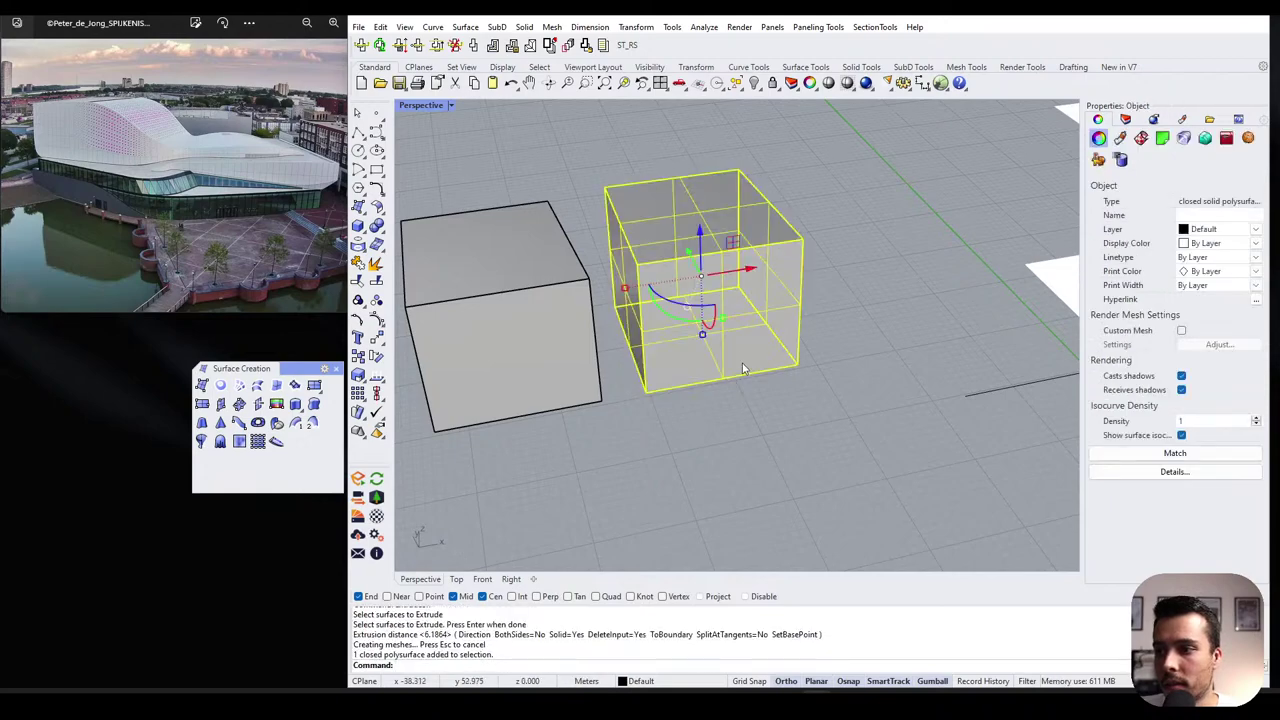
right_click_drag(741, 369, 743, 269)
key("Escape")
right_click_drag(728, 385, 727, 455)
- Undo the extrusion of the planar surface
key("Return")
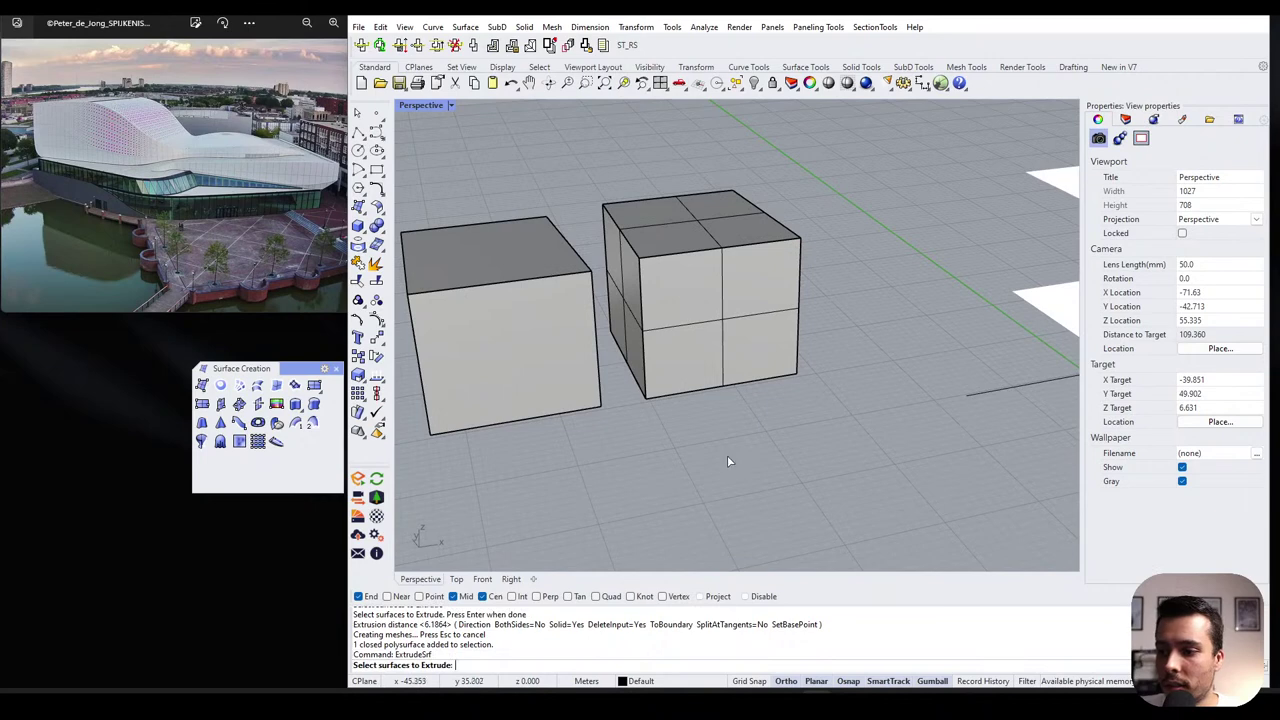
left_click(724, 320)
key("ctrl+z")
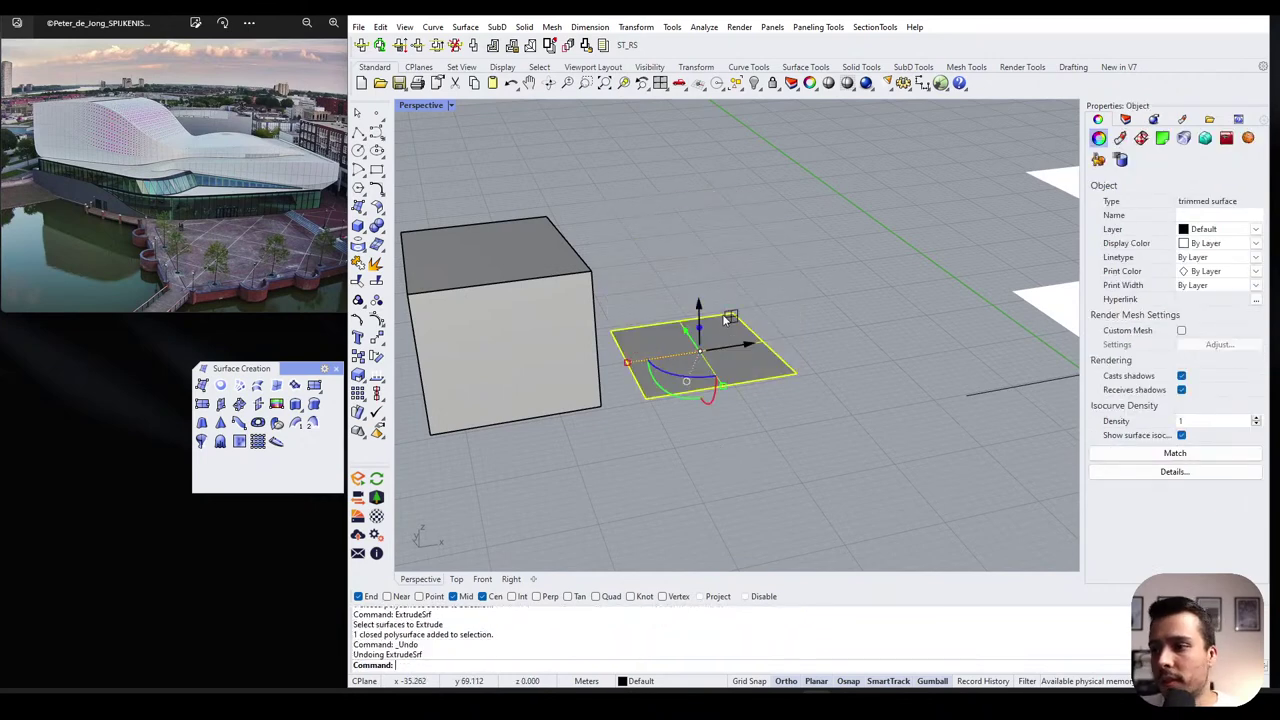
key("Return")
left_click(708, 343)
key("Return")
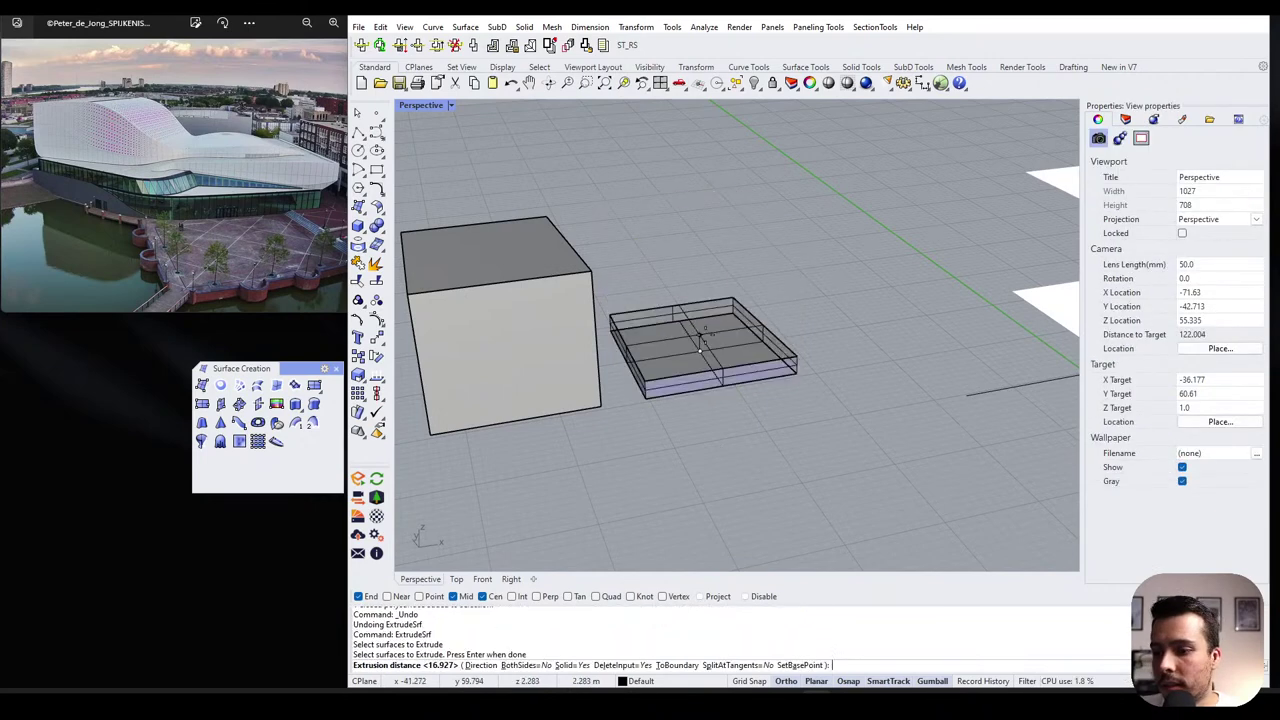
key("Escape")
- Delete the solid extruded from the boundary curve while keeping the curve at its base
right_click_drag(876, 346, 654, 314)
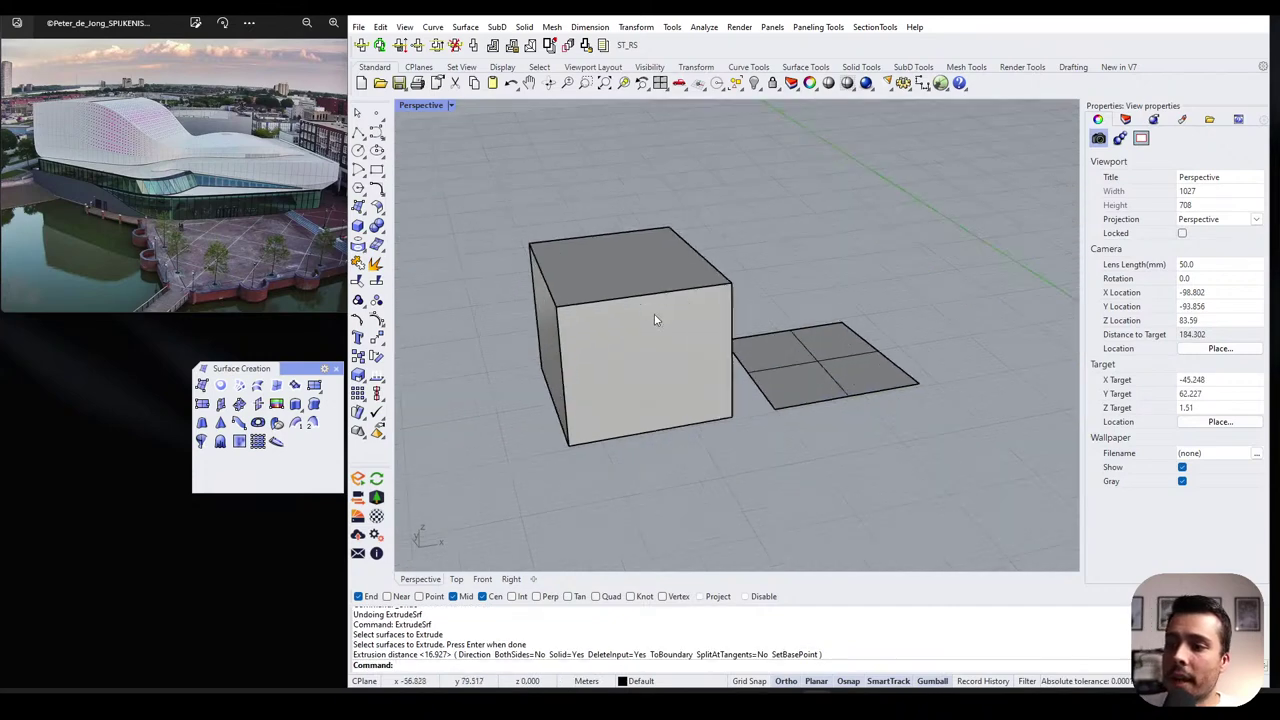
left_click(656, 356)
key("Delete")
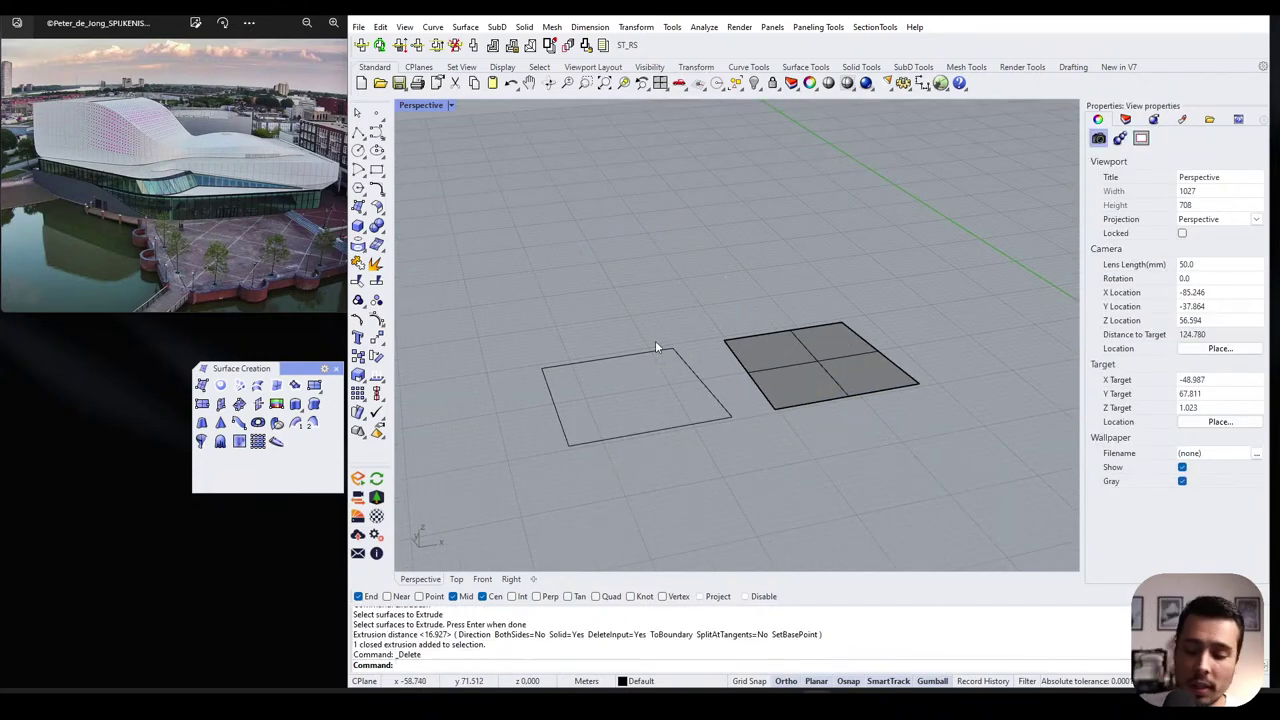
- Run ExtrudeCrv on the closed boundary curve and preview its output as SubD, then return the output to Surface
type("ex")
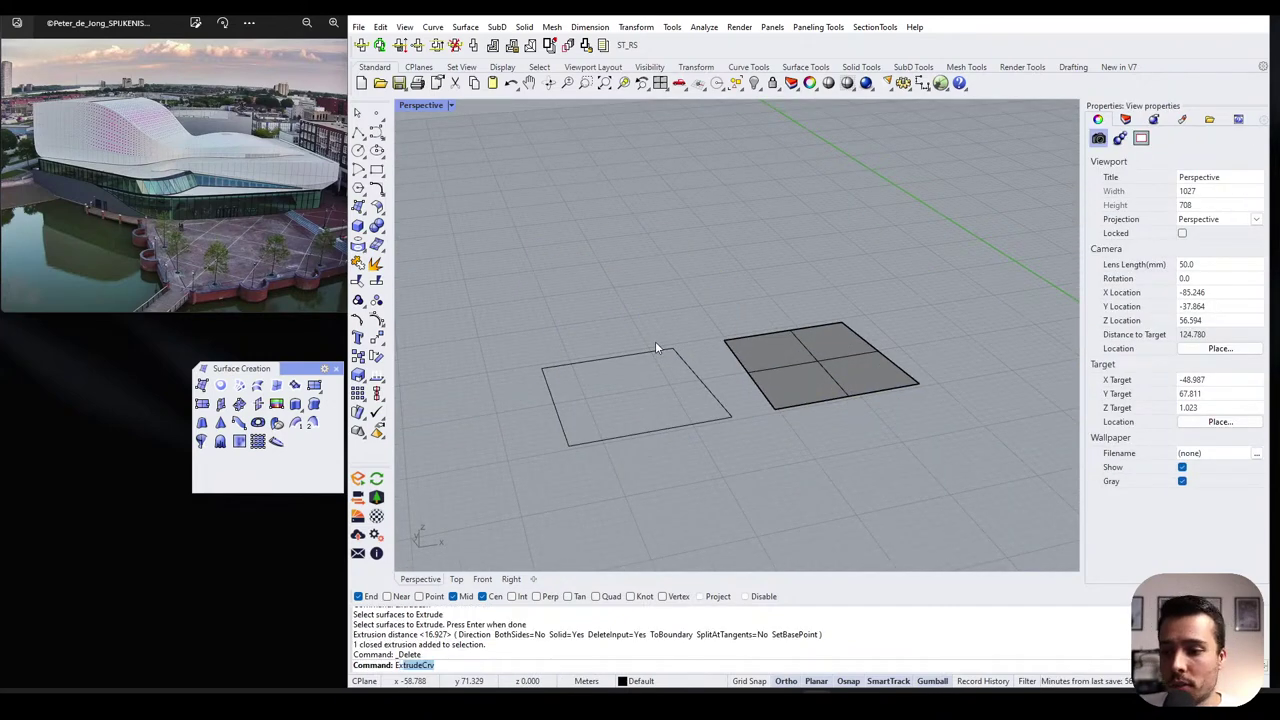
key("Return")
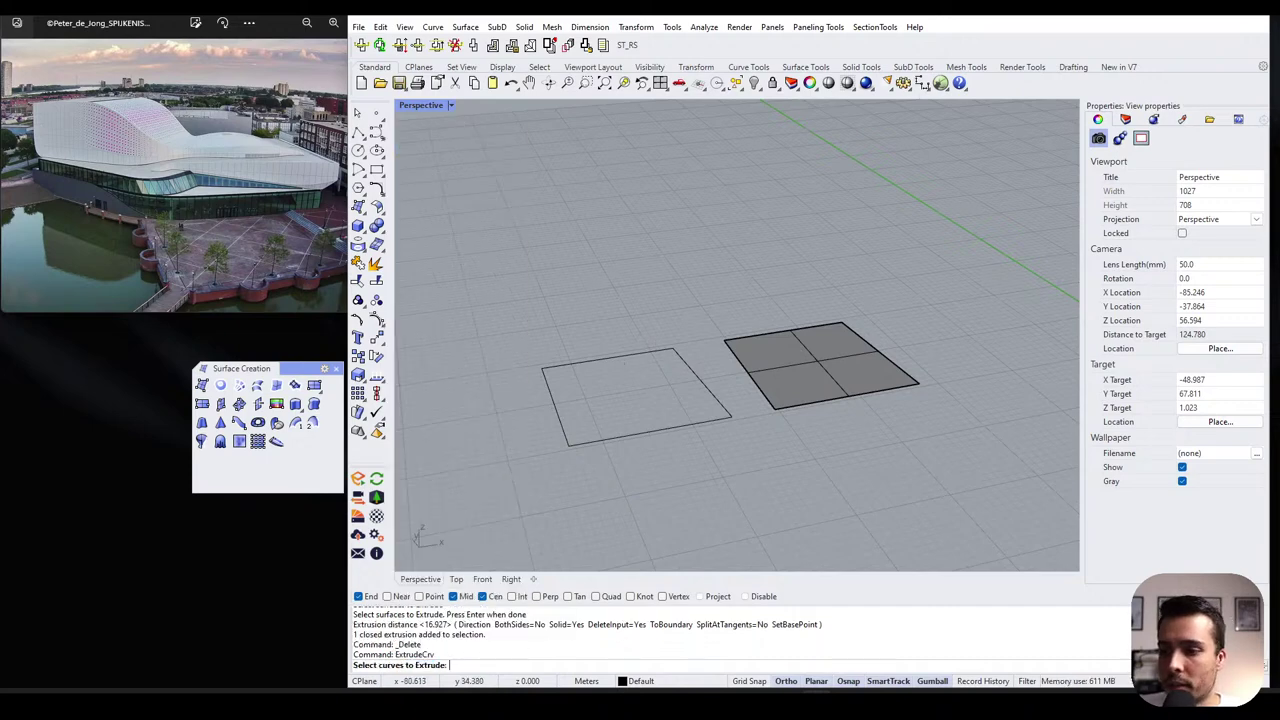
left_click(627, 442)
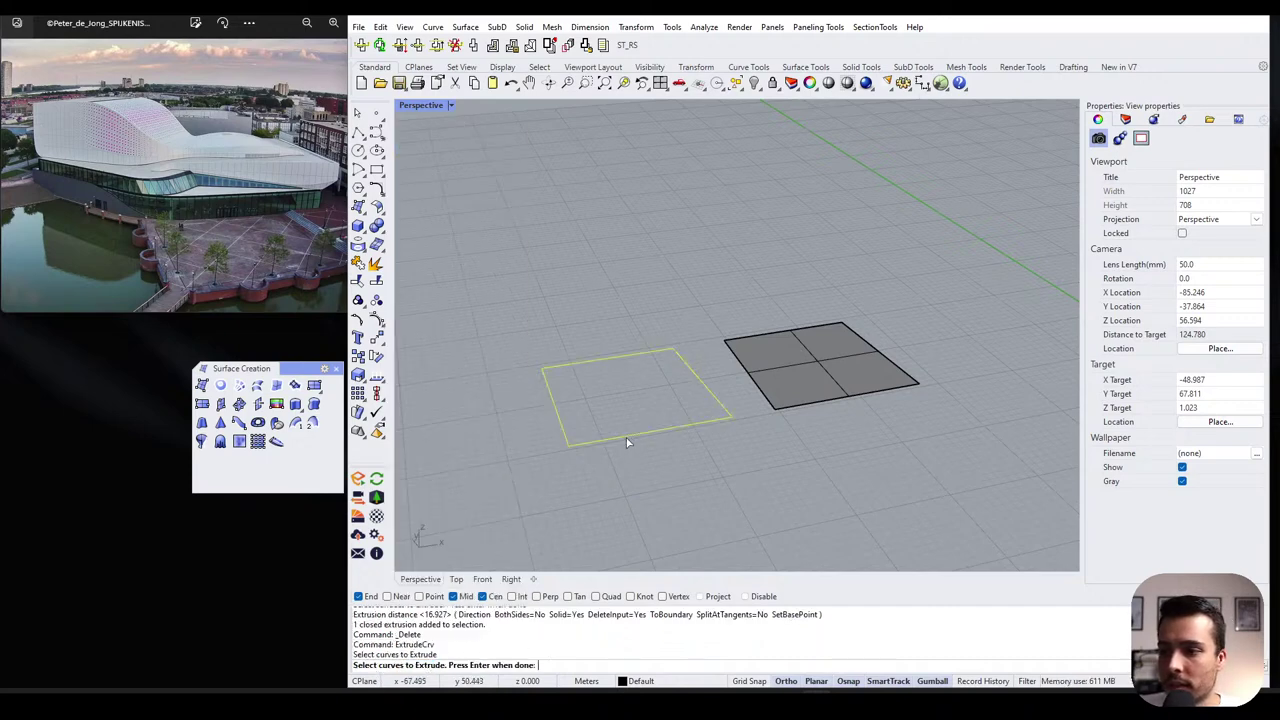
key("Return")
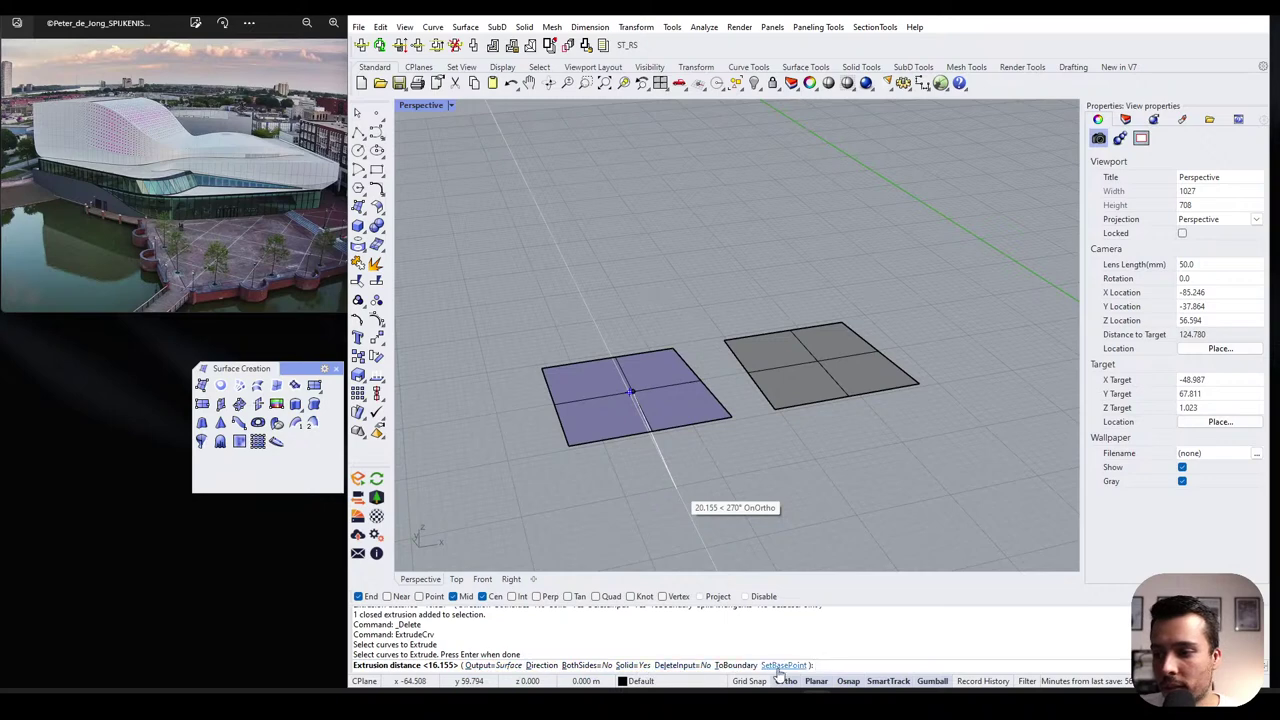
left_click(490, 668)
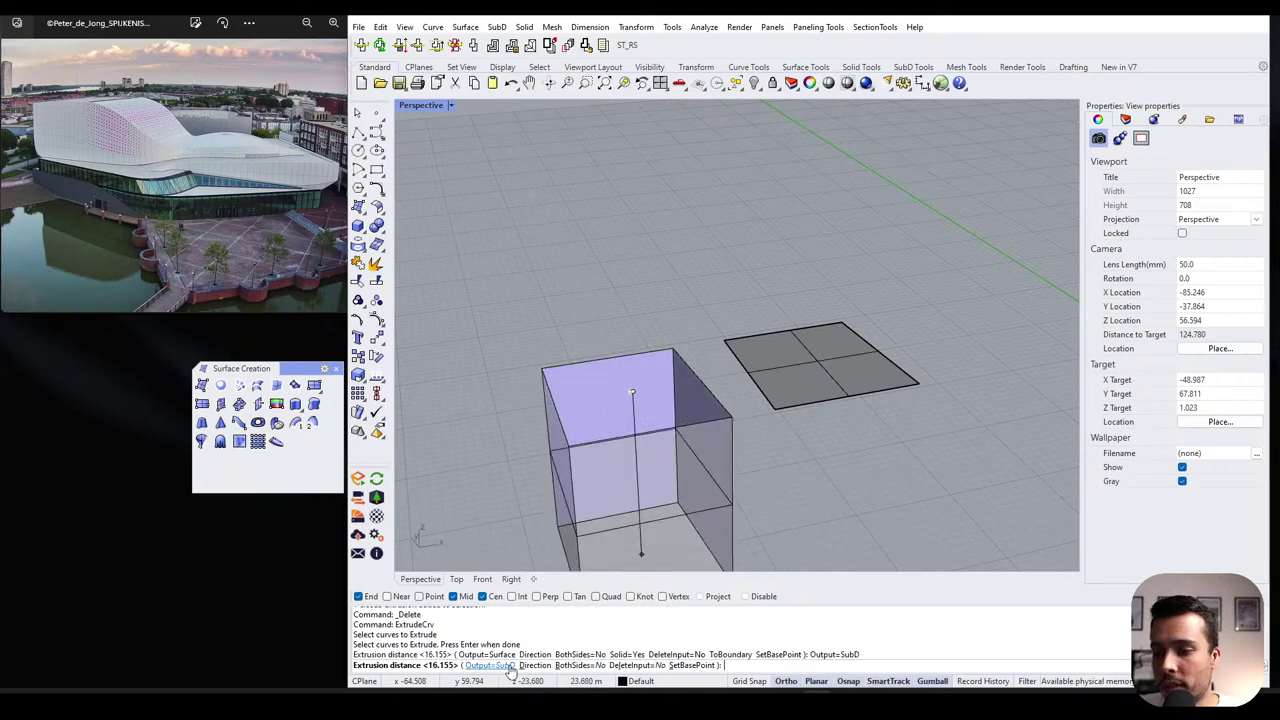
left_click(495, 667)
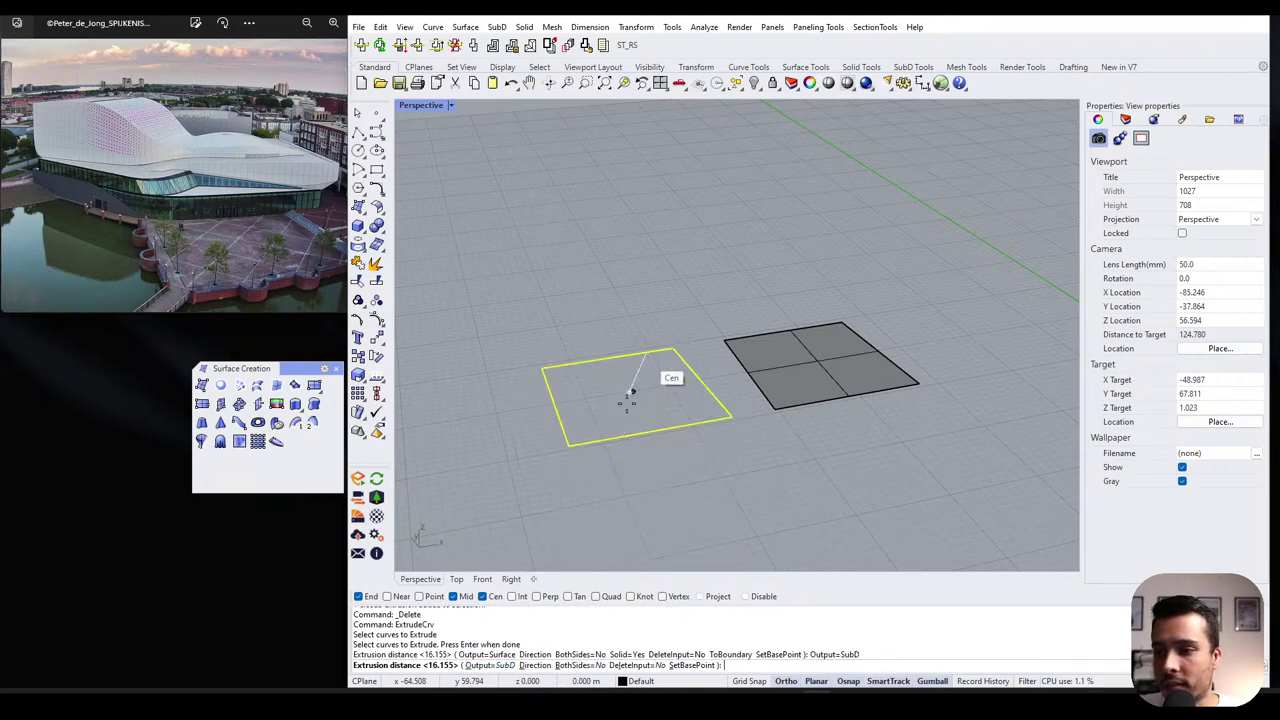
left_click(500, 667)
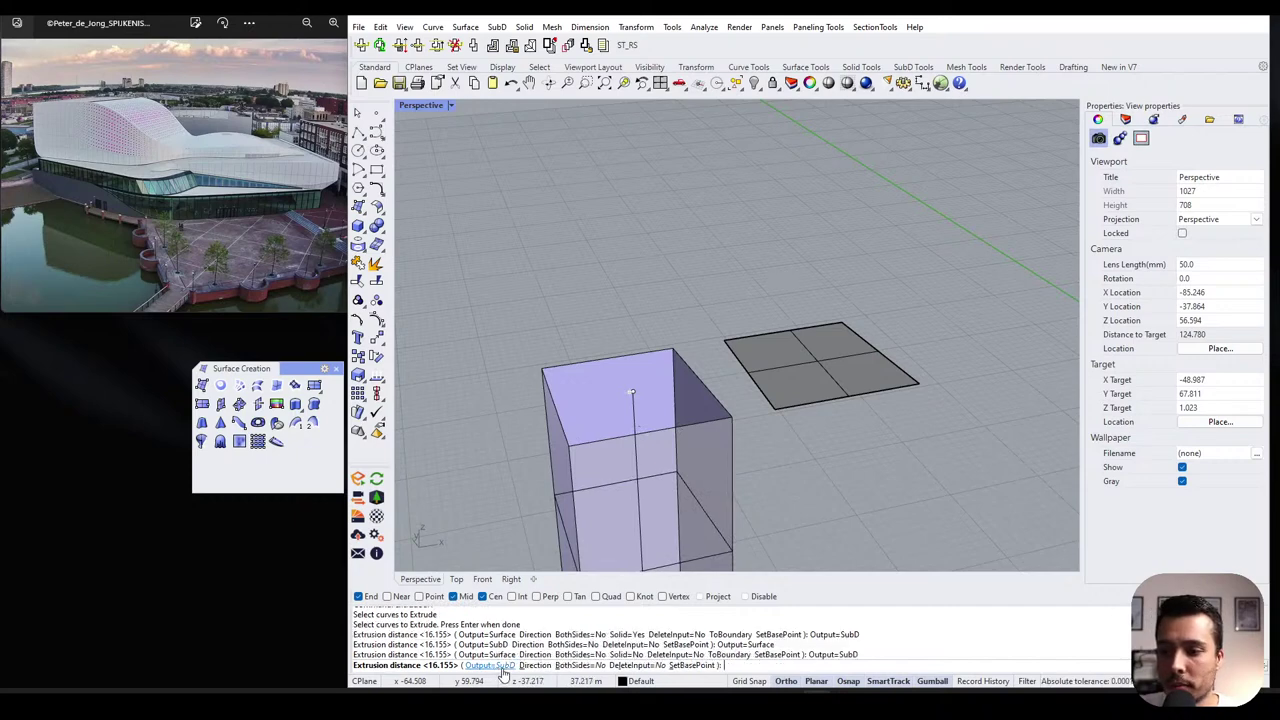
left_click(500, 667)
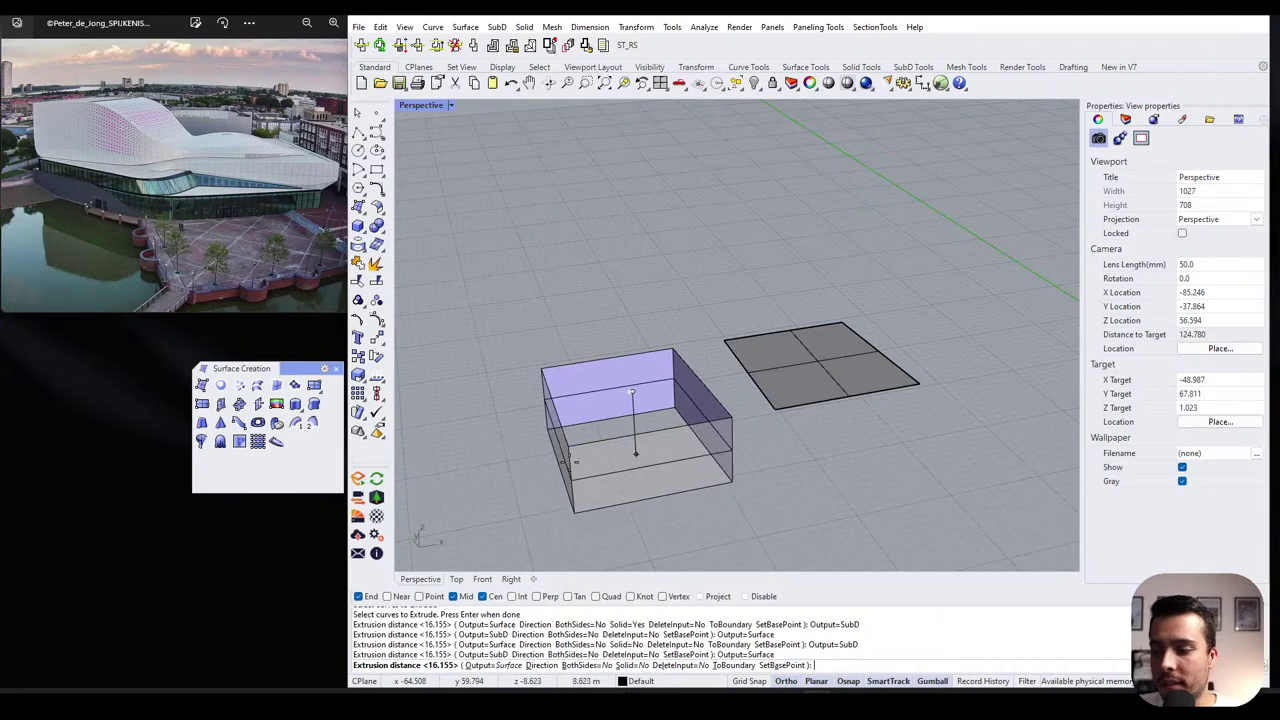
- Preview the curve extrusion with BothSides set to Yes, and set it back to No
left_click(590, 666)
scroll(680, 380, "down", 2)
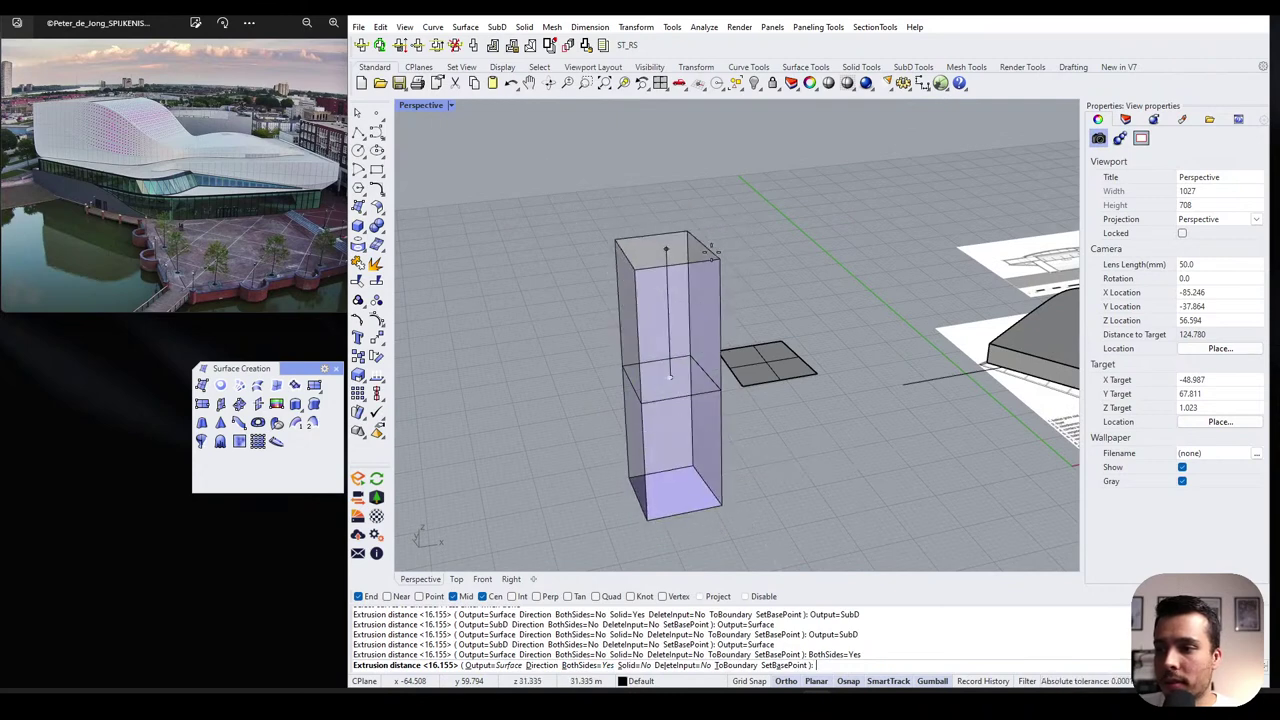
left_click(590, 666)
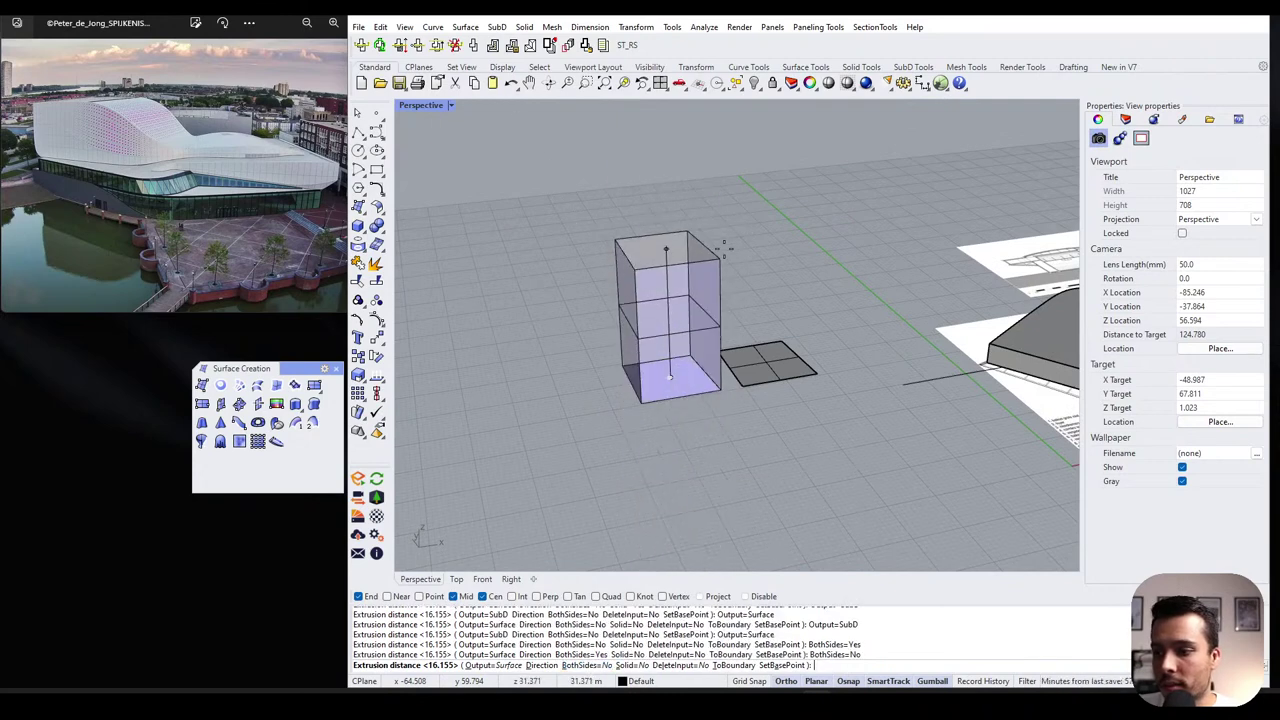
- Extrude the boundary curve upward about 30.3 m with Solid set to Yes, and undo the extrusion
left_click(633, 666)
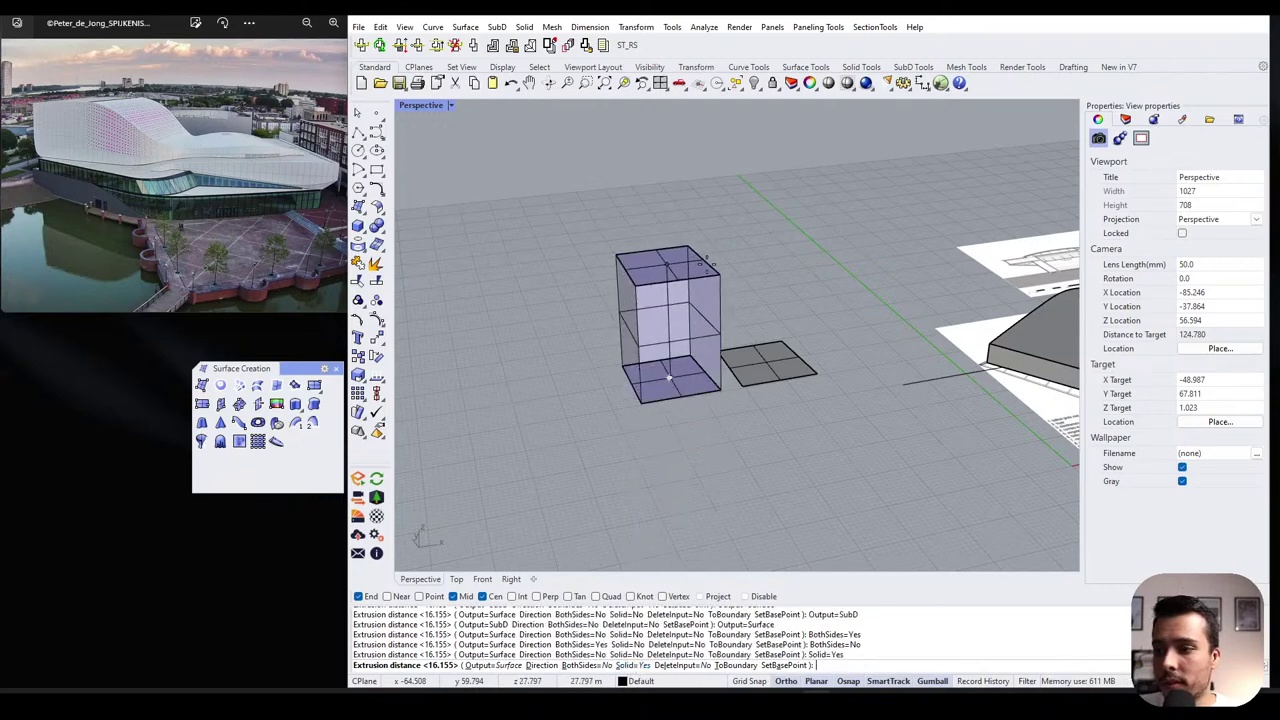
left_click(700, 258)
key("ctrl+z")
- Extrude the boundary curve upward with Solid set to No, inspect the open-ended extrusion, and delete it
key("Return")
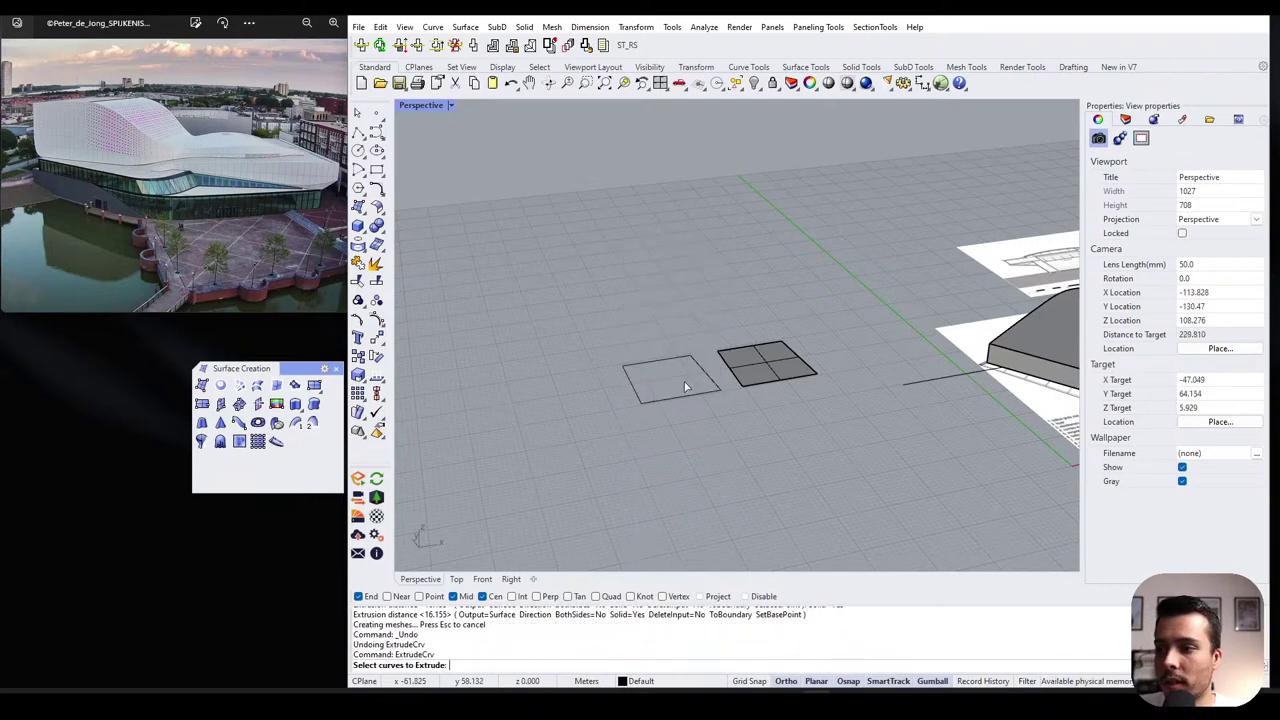
left_click(686, 396)
key("Return")
left_click(633, 665)
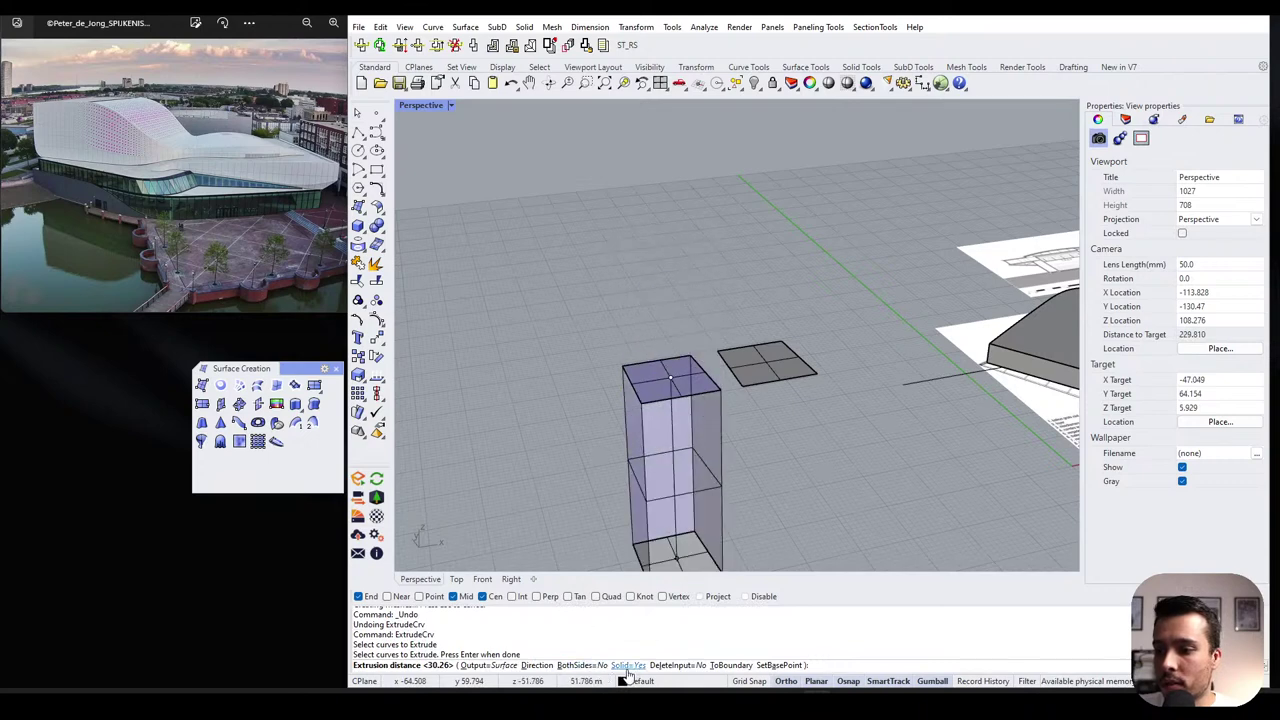
left_click(705, 268)
scroll(703, 280, "up", 4)
mouse_move(694, 349)
right_mouse_down()
mouse_move(686, 523)
mouse_move(700, 329)
mouse_move(660, 340)
right_mouse_up()
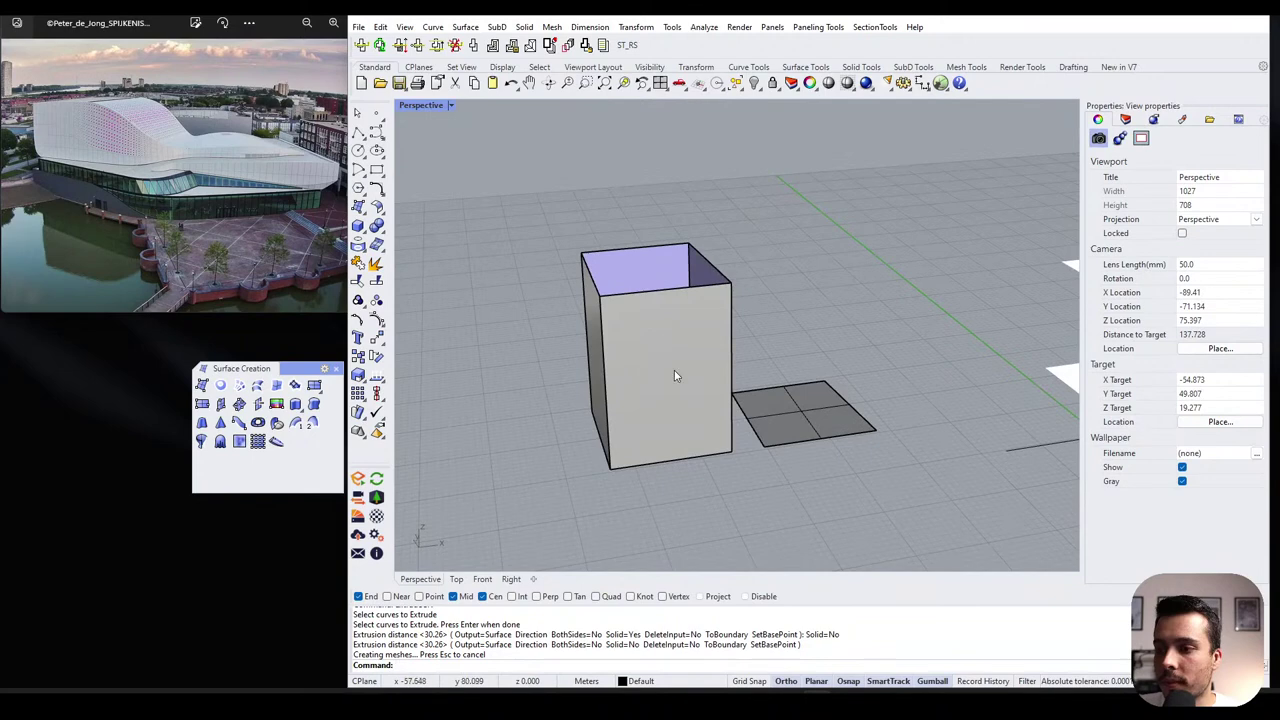
left_click(674, 370)
key("Delete")
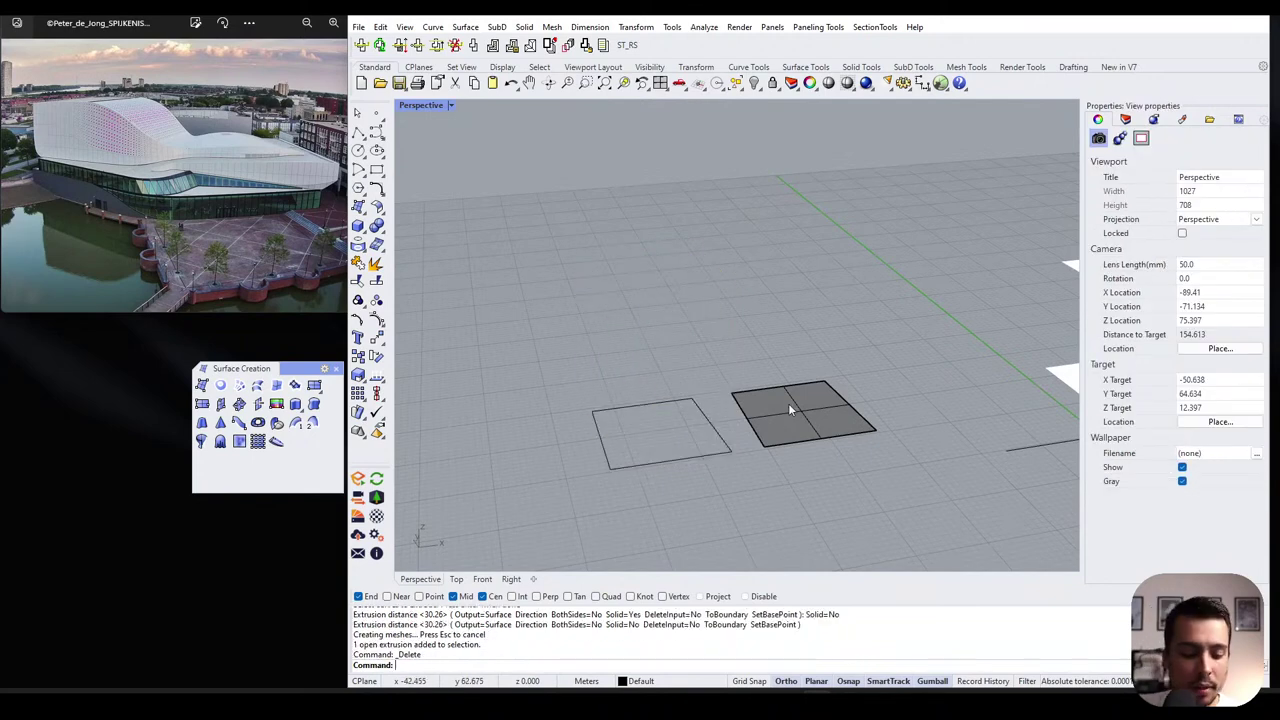
- Extrude the planar surface upward about 21.7 m with ExtrudeSrf, using Solid=Yes and DeleteInput=No
key("Up")
type("tr")
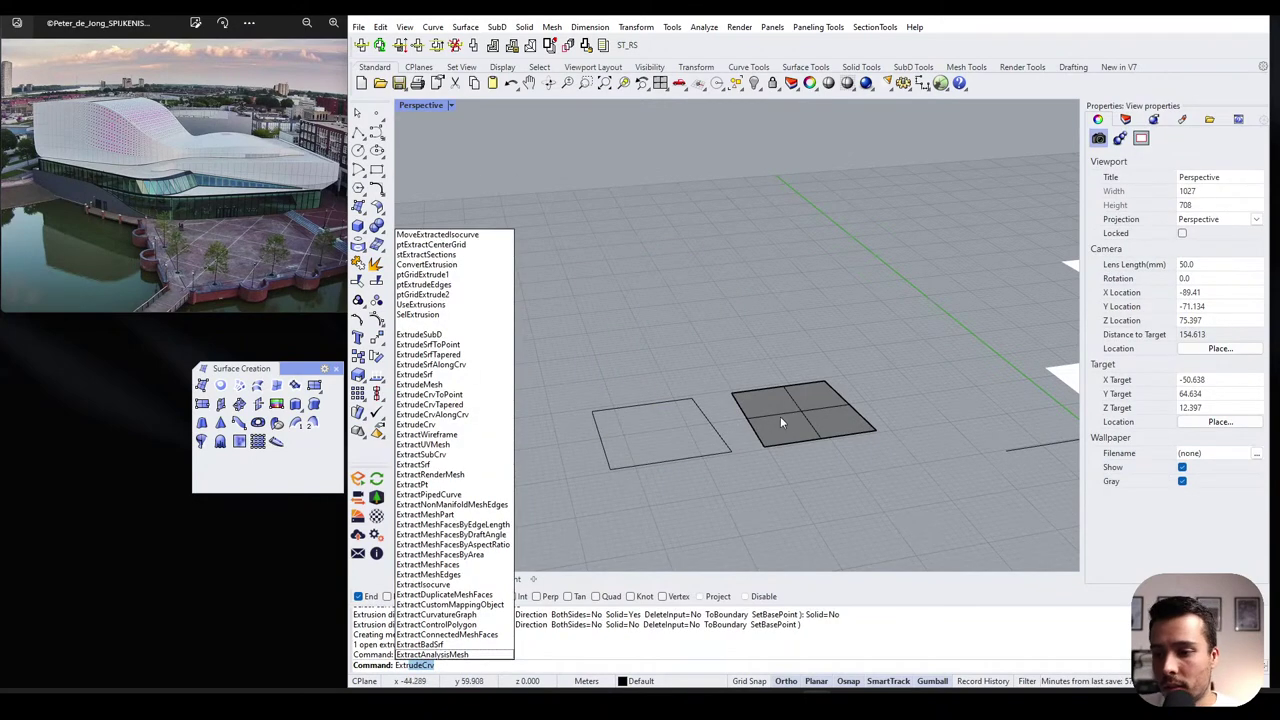
type("u")
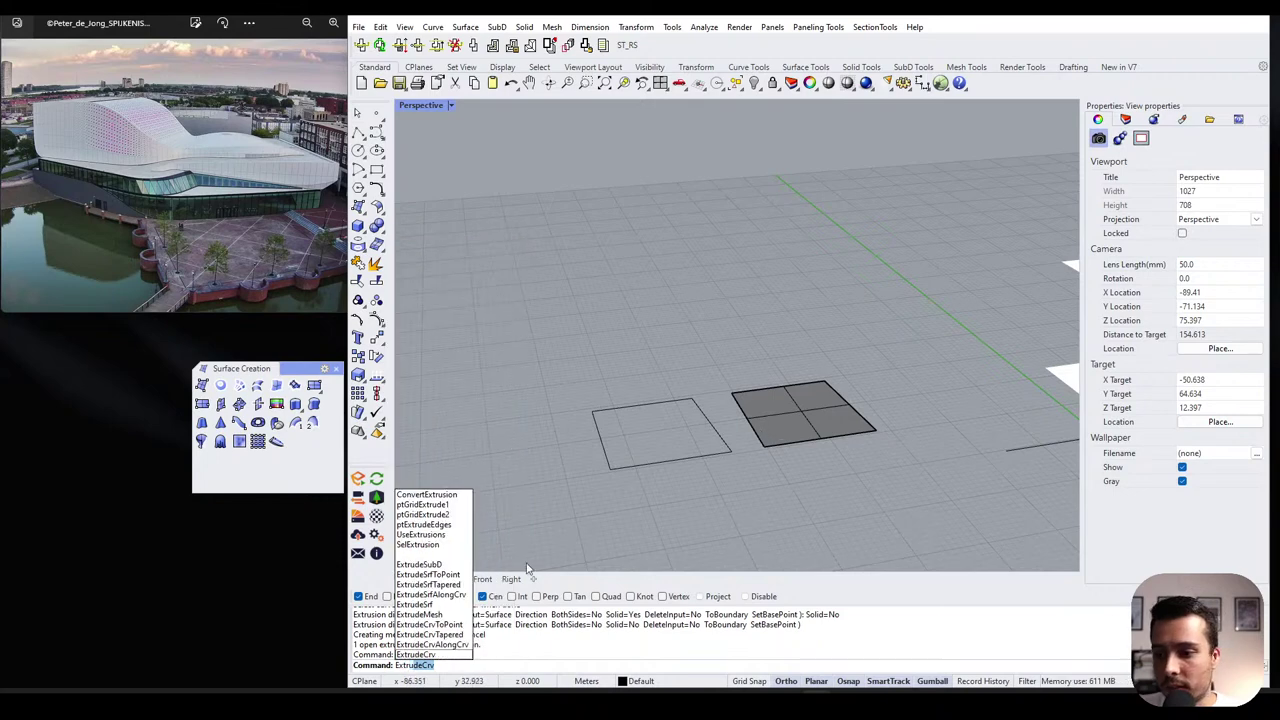
type("deSrf")
key("Return")
left_click(790, 408)
key("Return")
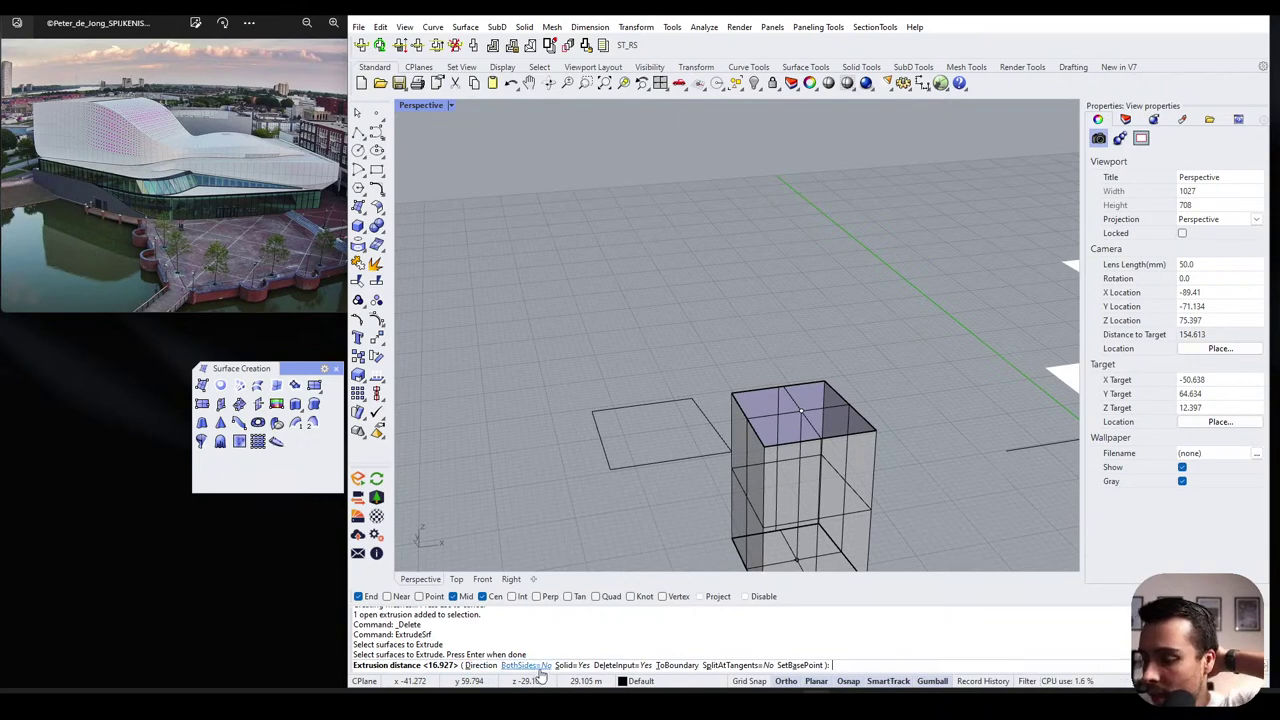
left_click(572, 665)
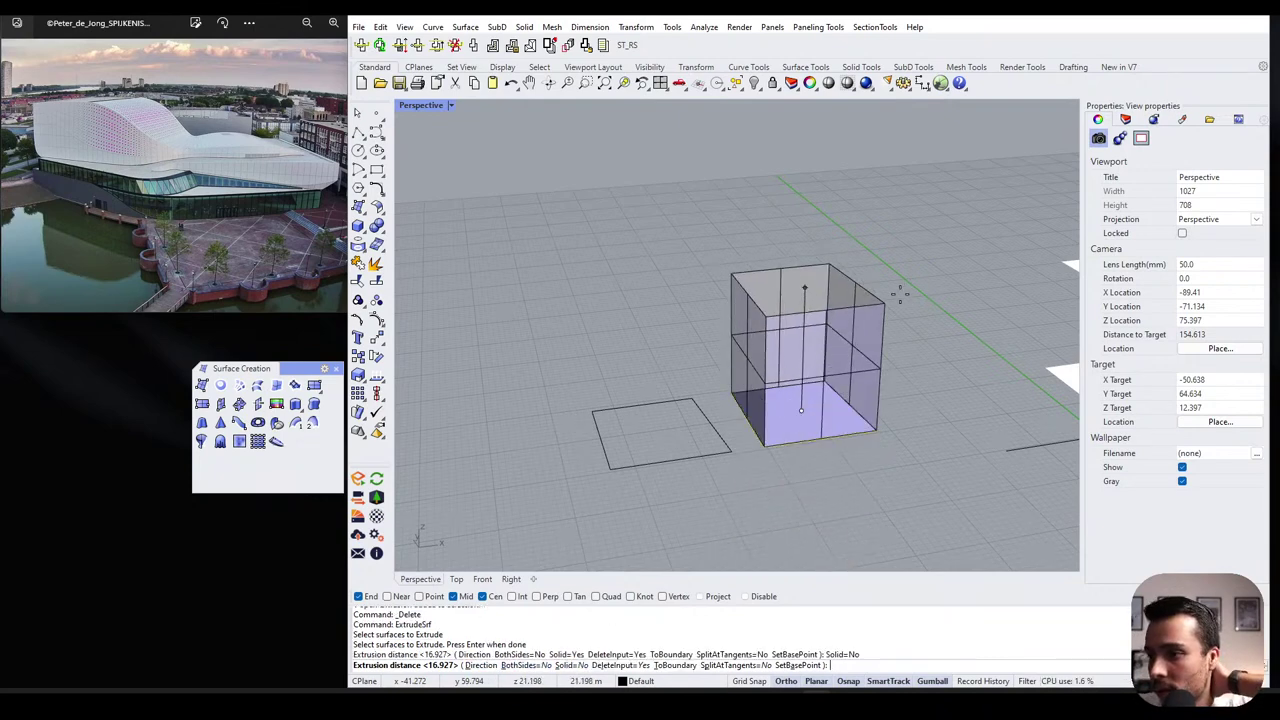
left_click(572, 665)
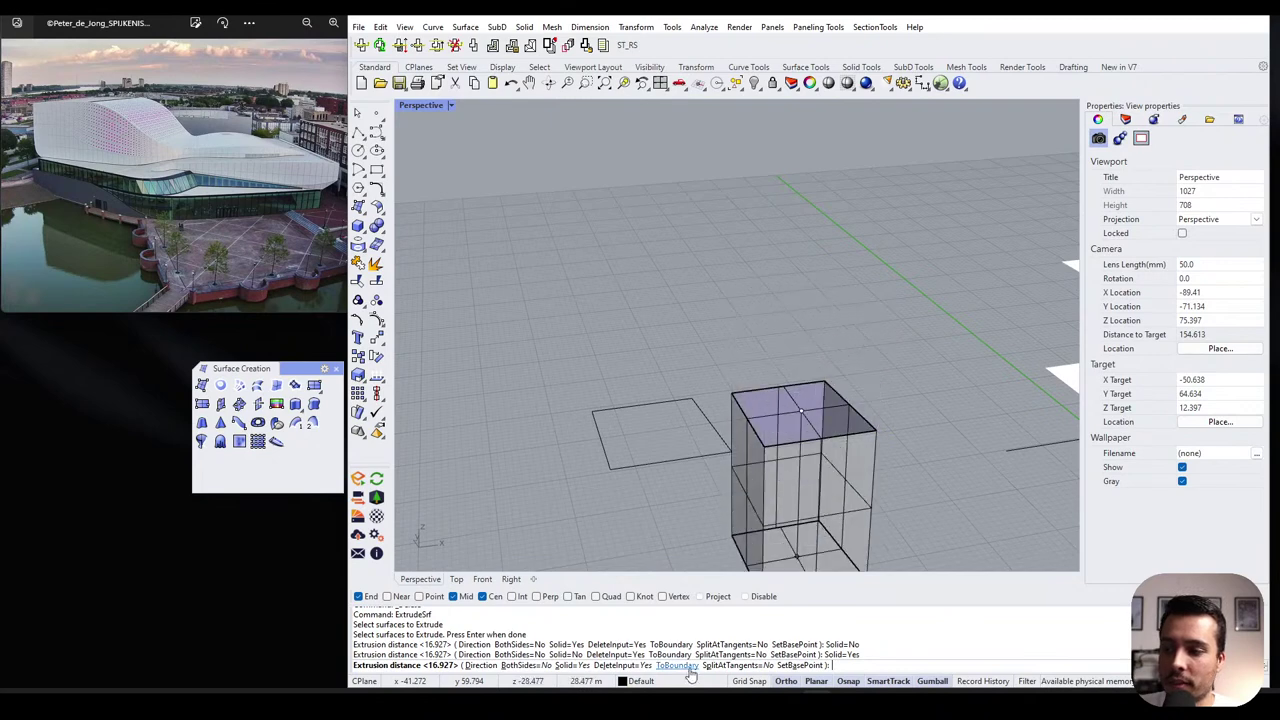
left_click(640, 666)
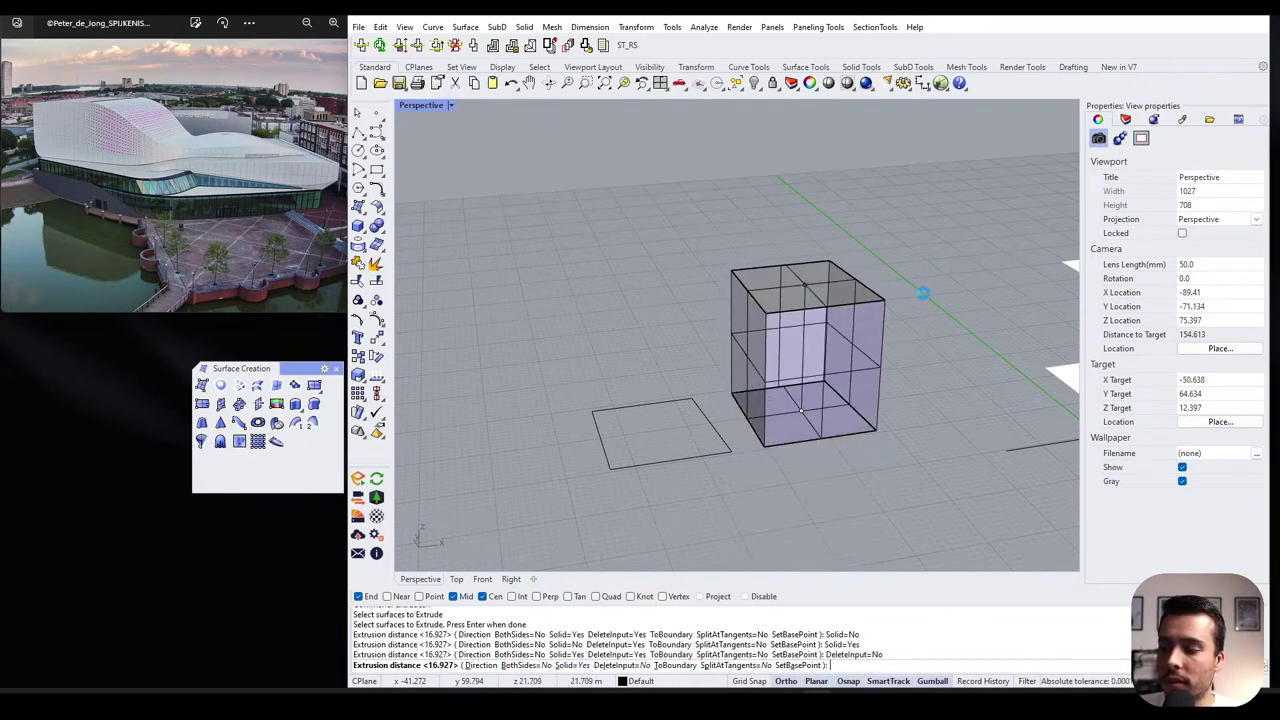
left_click(923, 294)
- Try moving the retained planar surface out from under the extruded solid, and undo the move
left_click(854, 437)
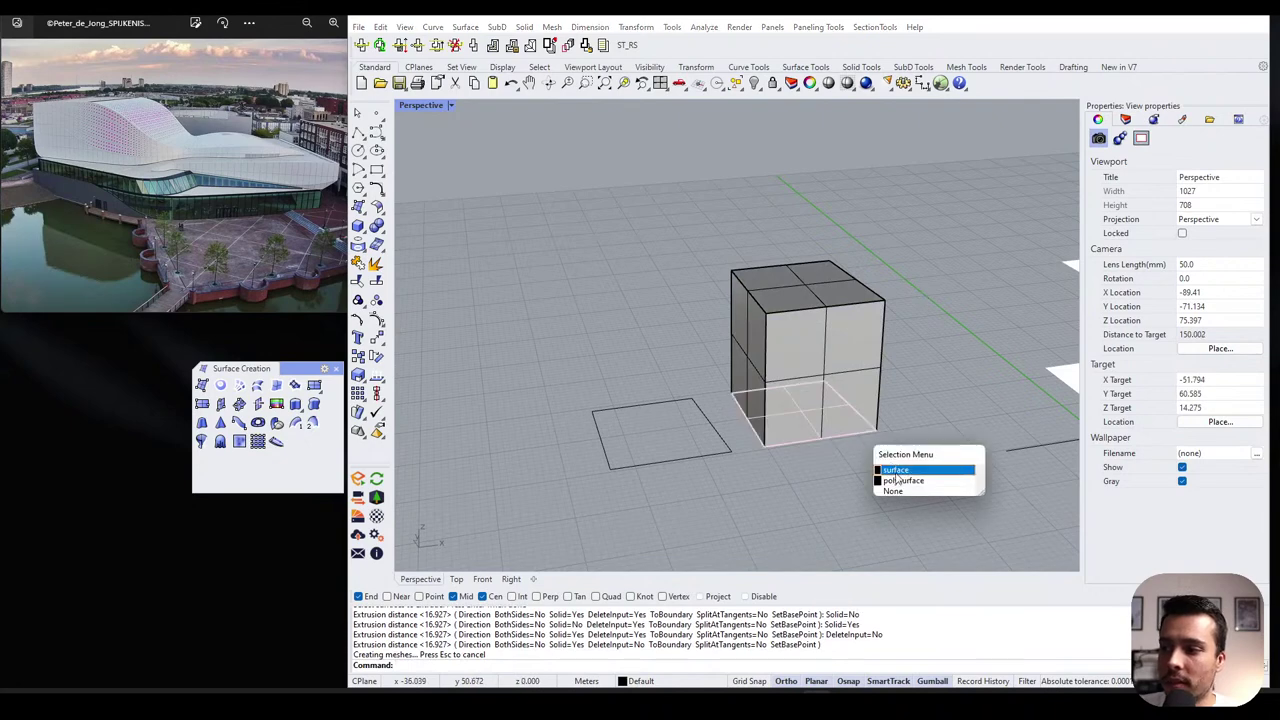
left_click(892, 467)
left_click_drag(840, 408, 796, 407)
key("Escape")
scroll(728, 412, "up", 6)
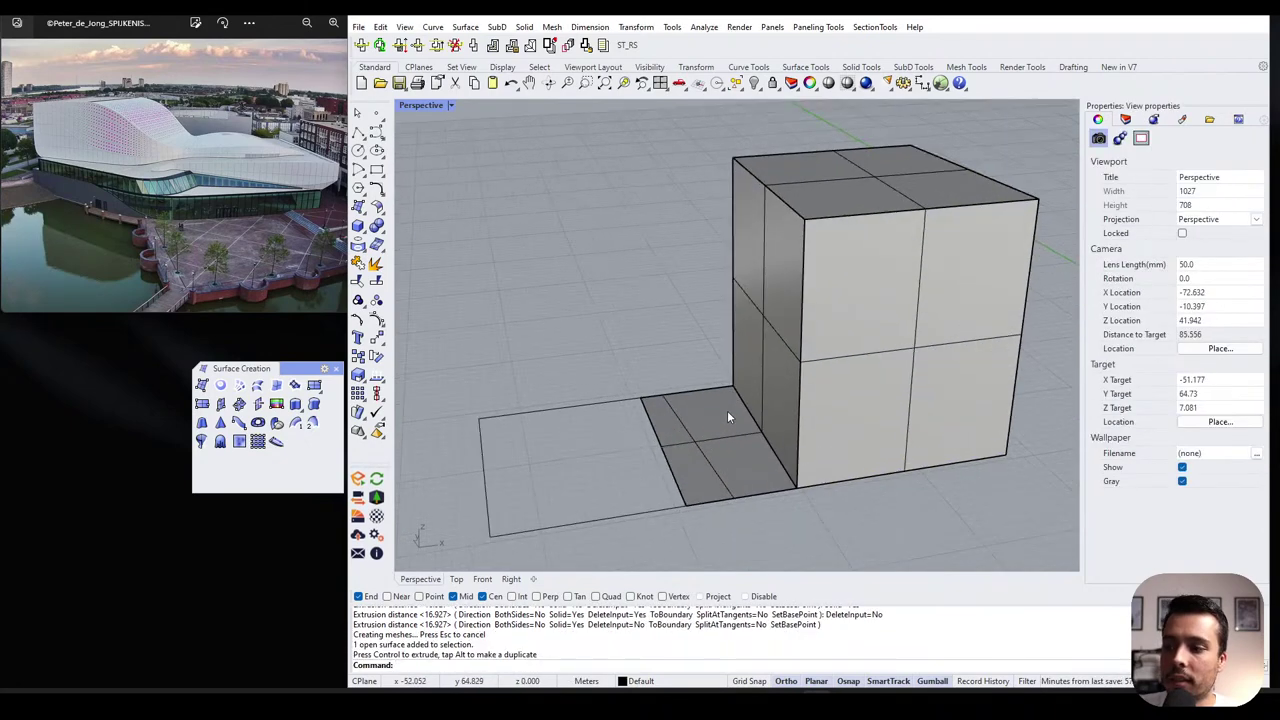
key("ctrl+z")
scroll(745, 440, "down", 3)
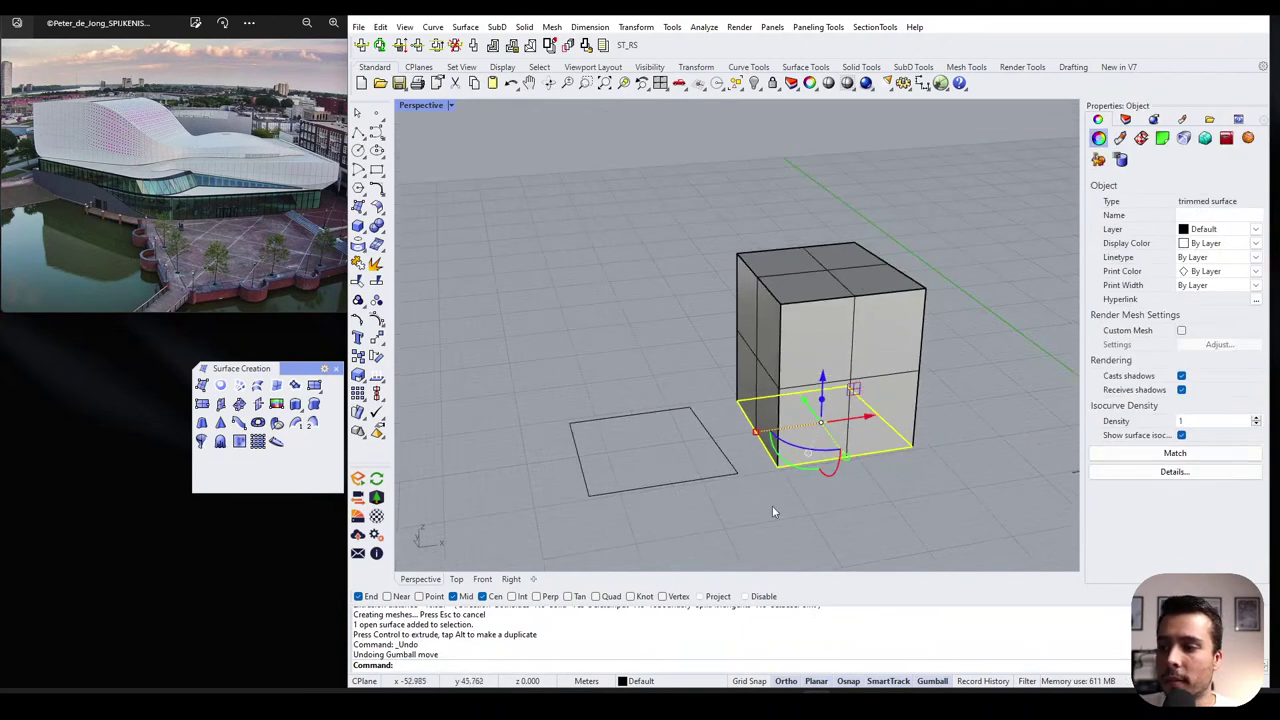
key("Escape")
- Move the extruded demo solid horizontally away from the retained planar surface, revealing the surface beneath it
scroll(650, 312, "down", 3)
left_click(724, 345)
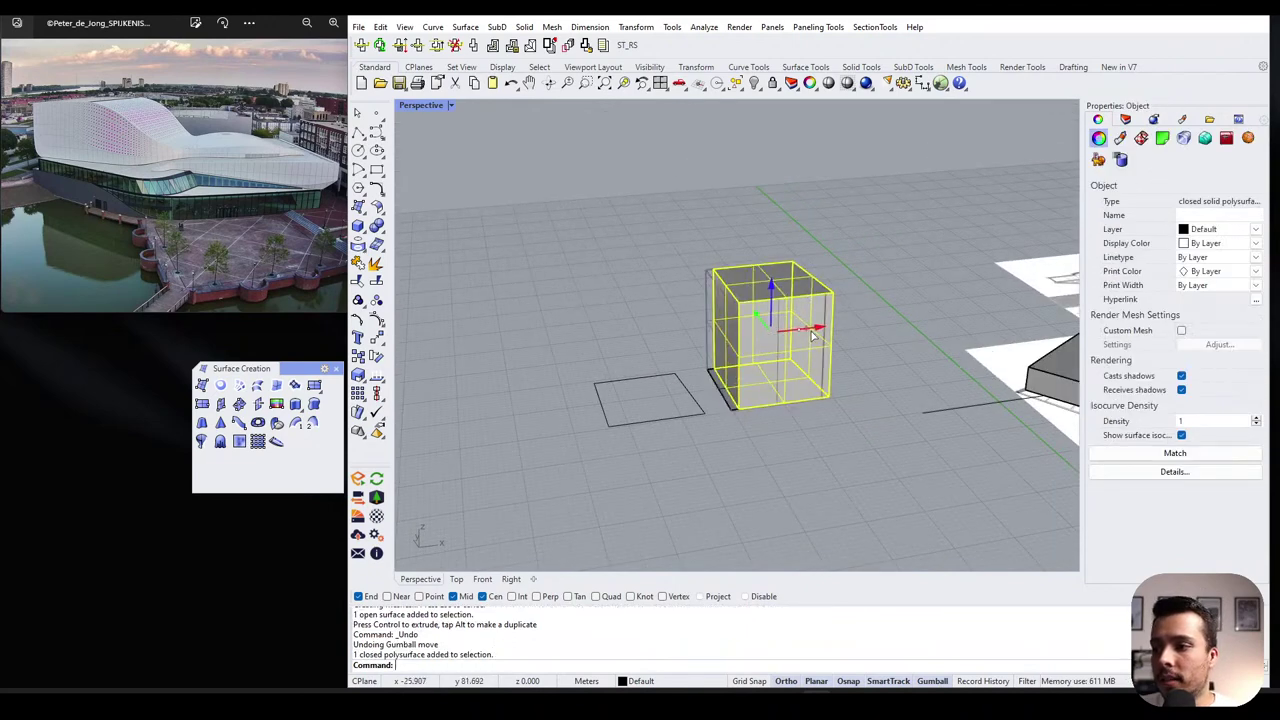
left_click_drag(758, 370, 863, 352)
left_click(754, 402)
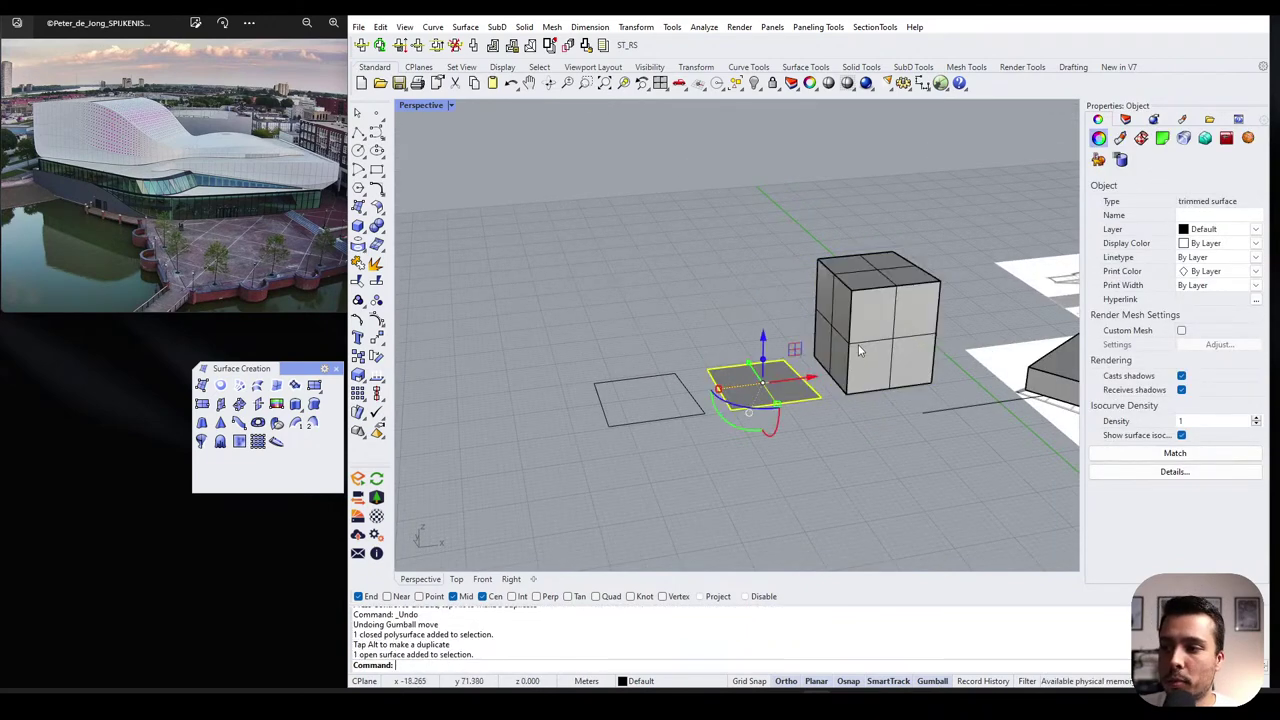
left_click(836, 350)
- Delete the demonstration curve, planar surface and extruded solid beside the theatre base
scroll(632, 399, "down", 2)
right_click_drag(700, 385, 750, 450)
scroll(750, 420, "up", 2)
left_click(785, 424)
left_click_drag(785, 424, 610, 280)
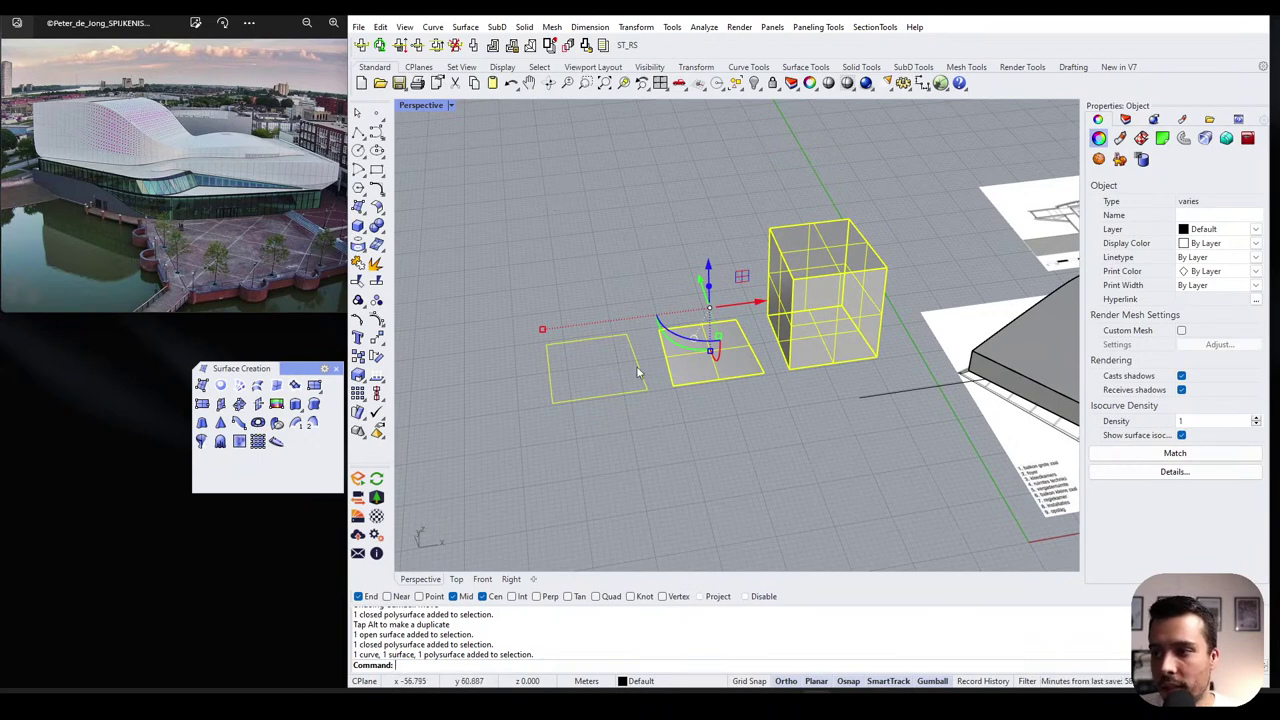
left_click(711, 443)
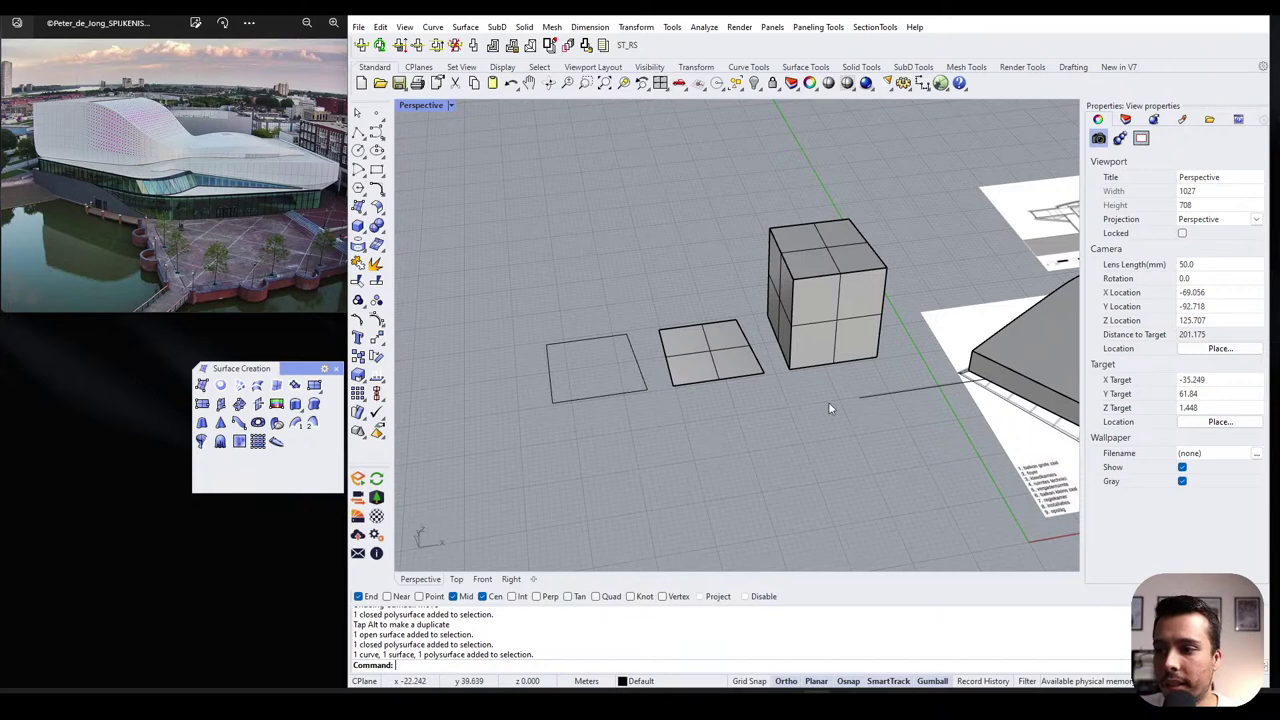
left_click_drag(828, 402, 570, 277)
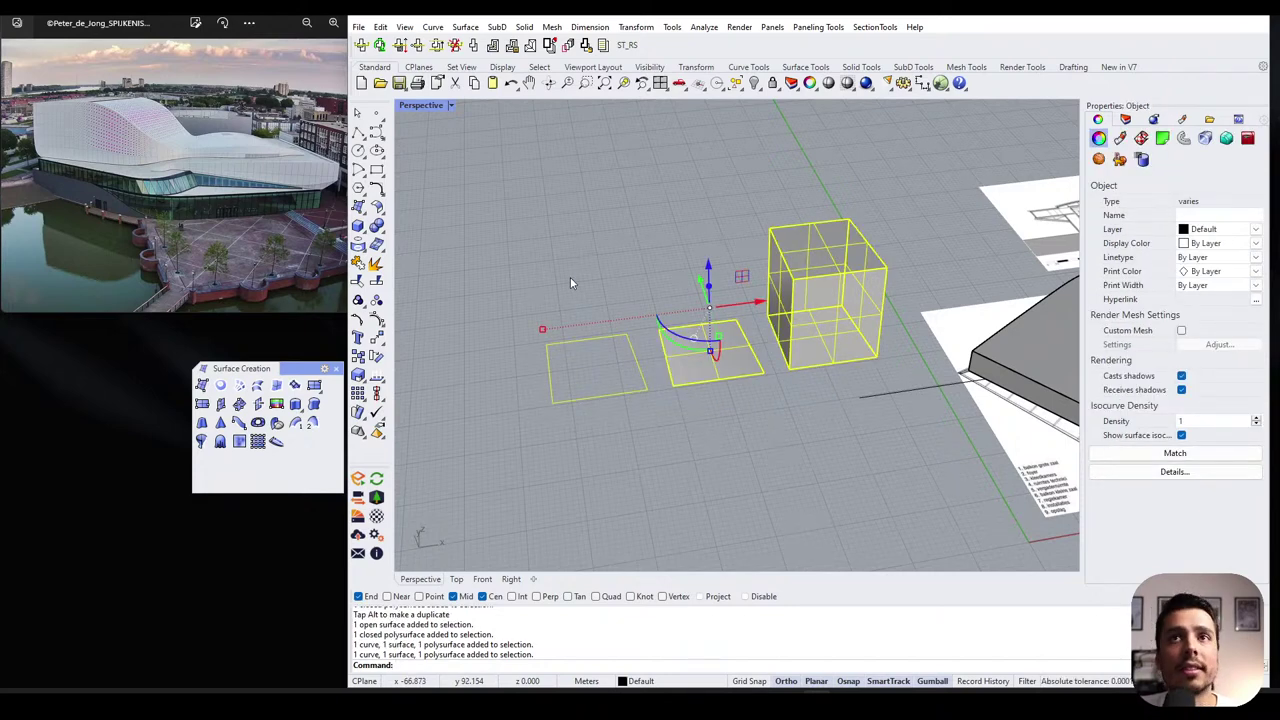
key("Delete")
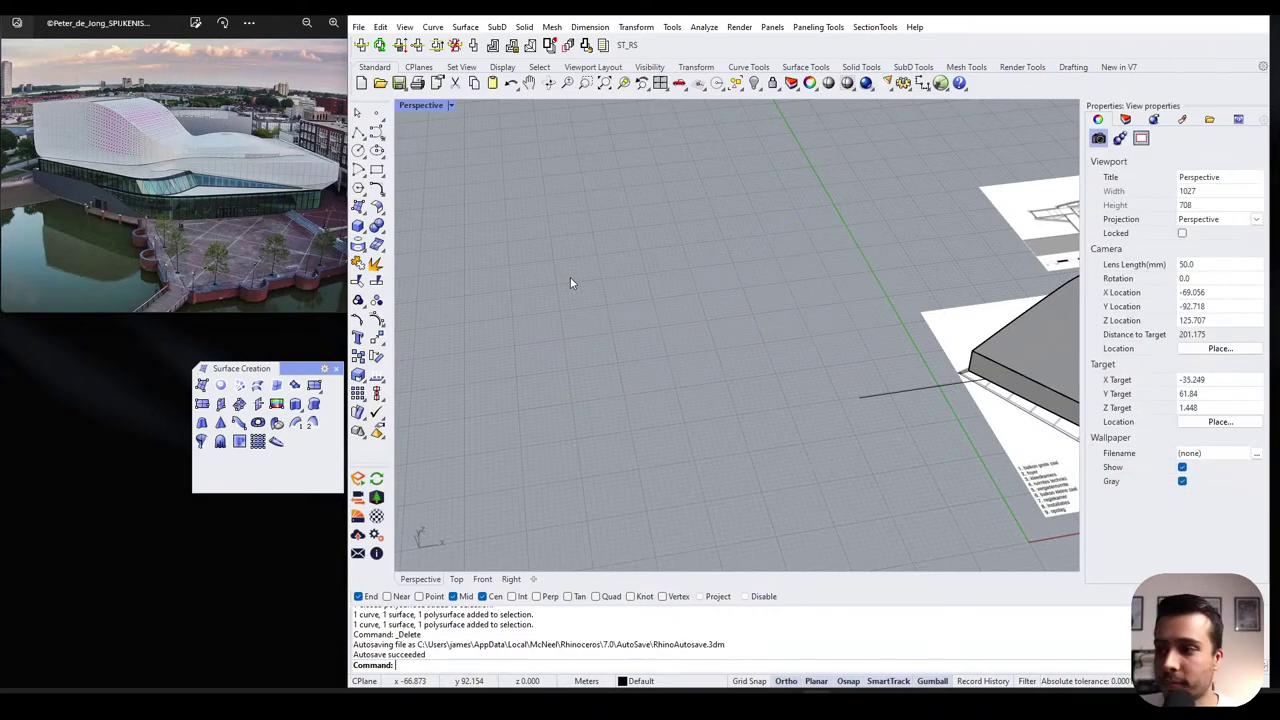
- Delete the closed extrusion that forms the theatre's base volume, keeping its outline curve on the plan
right_click_drag(571, 280, 537, 294)
scroll(995, 351, "up", 6)
right_click_drag(995, 351, 789, 333)
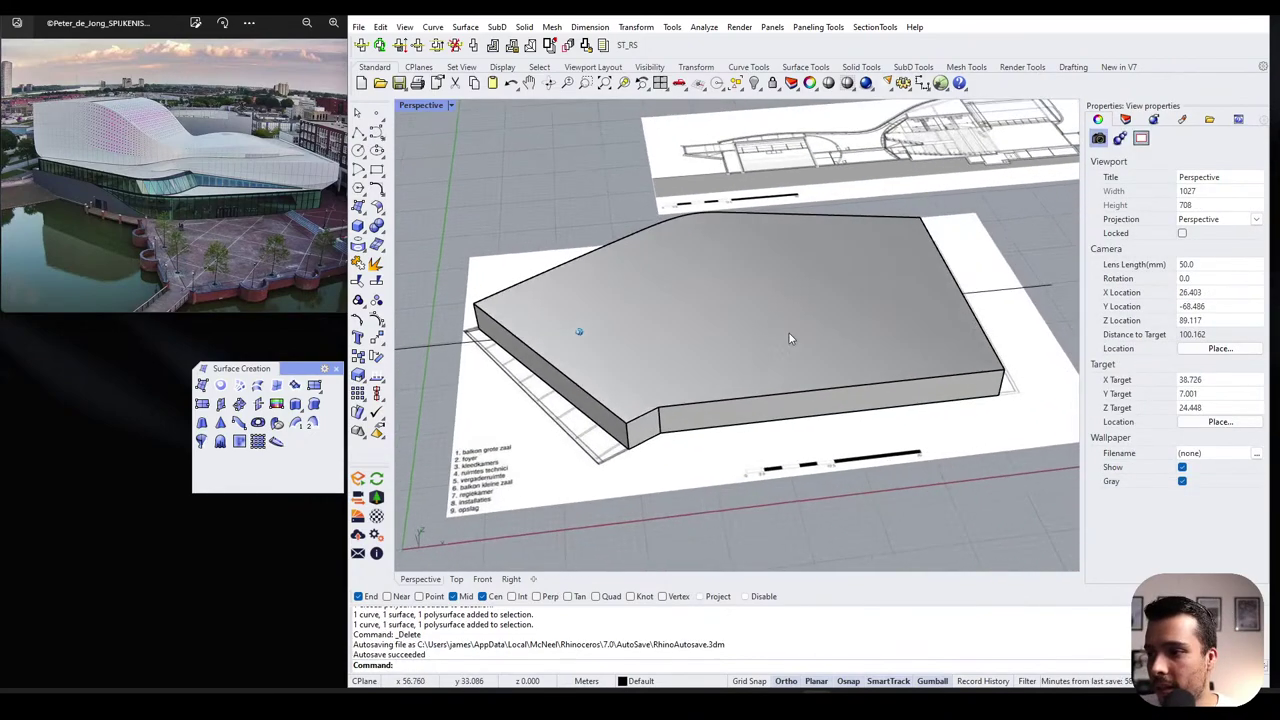
left_click(789, 331)
key("Delete")
- Extrude the theatre's closed outline curve 5 m upward with ExtrudeCrv, using Solid=No and DeleteInput=No
left_click(833, 421)
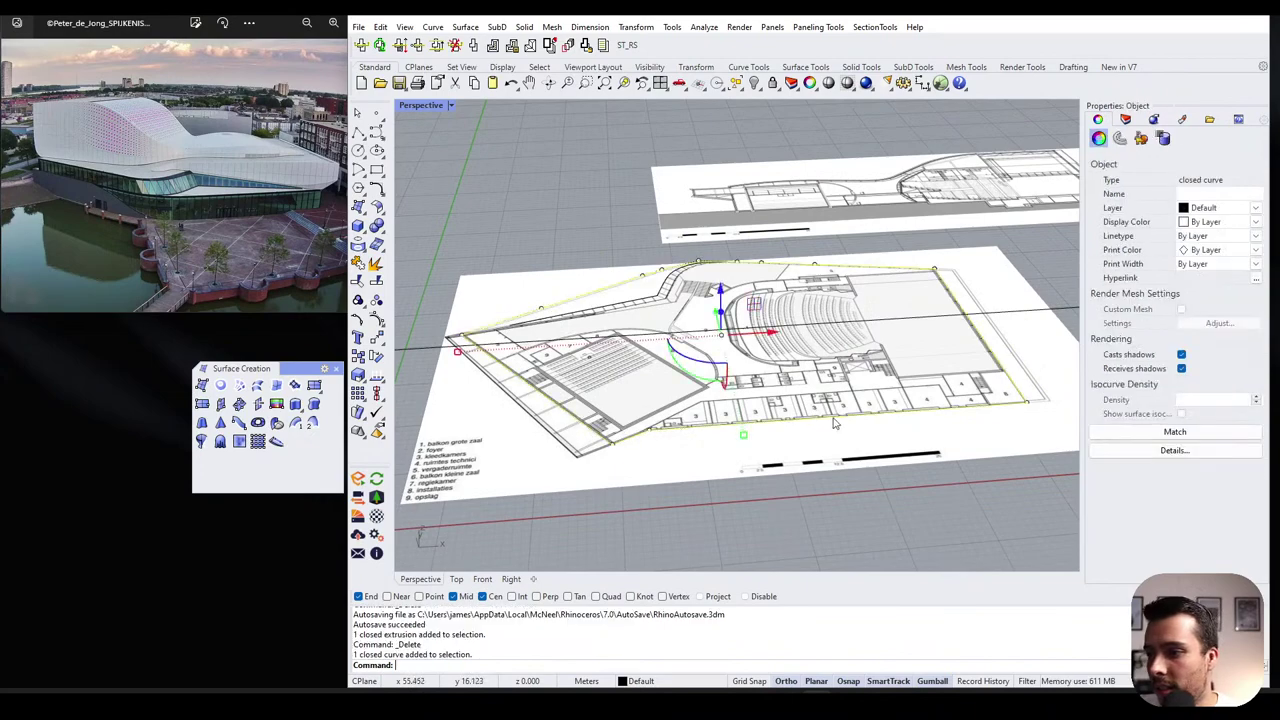
key("Return")
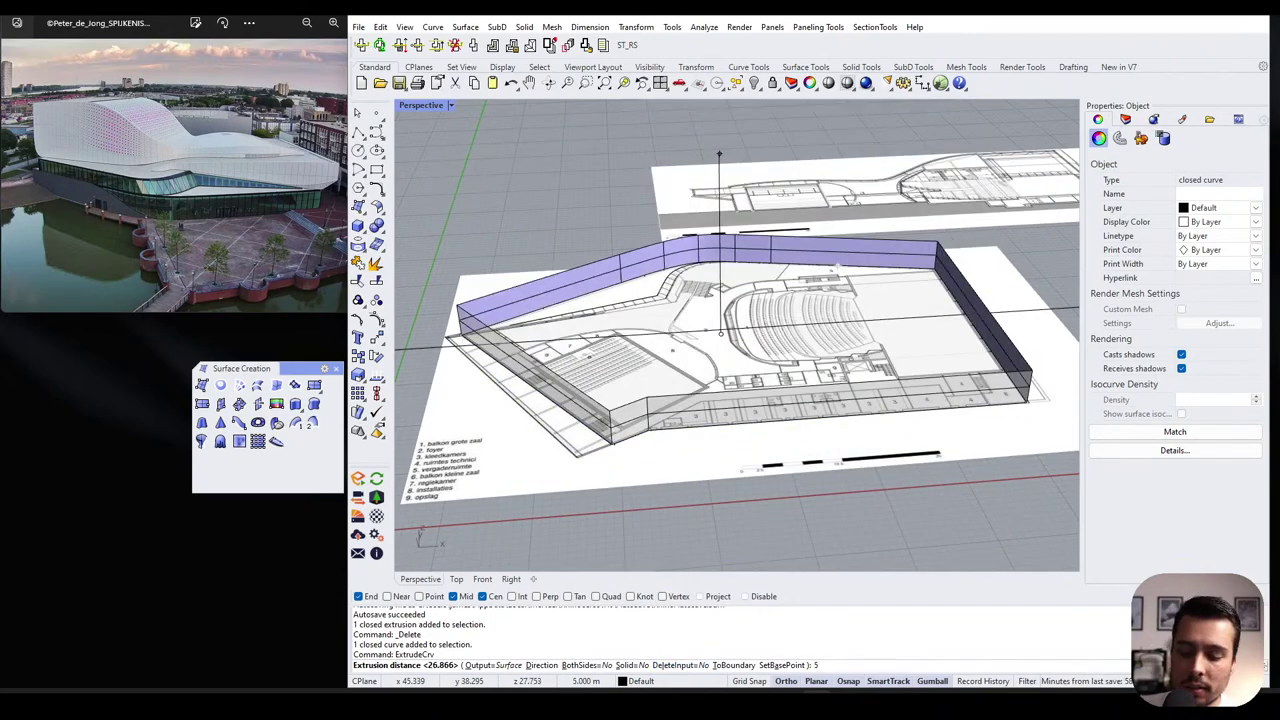
key("Return")
- Examine the open perimeter walls from several angles and compare their entrance side with the reference photo
right_click_drag(508, 170, 760, 400)
scroll(690, 410, "up", 4)
left_click(683, 420)
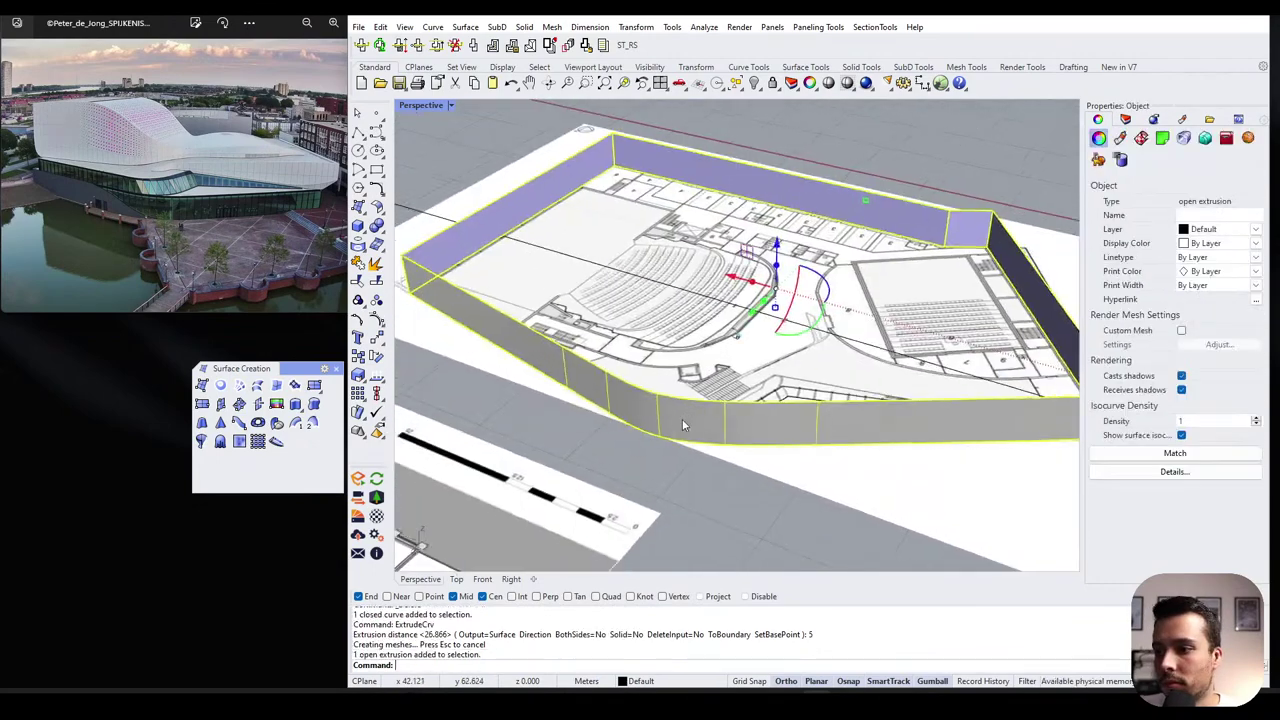
scroll(682, 425, "down", 3)
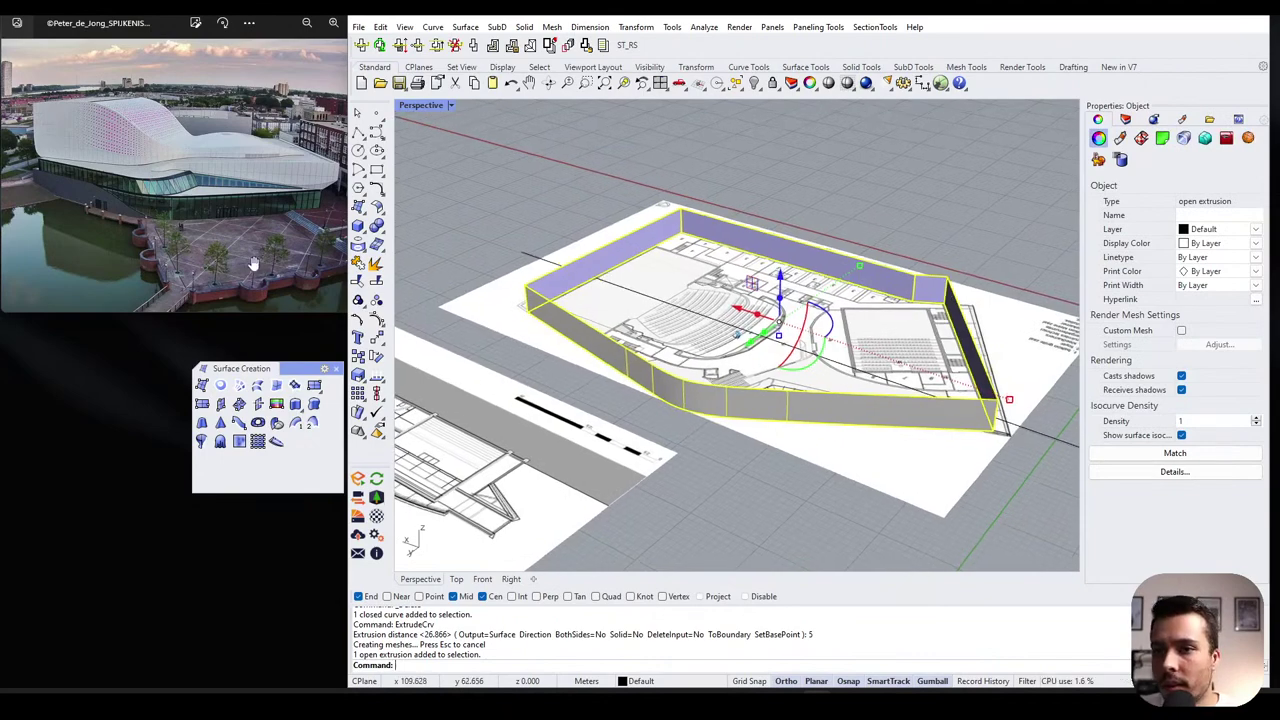
left_click(798, 483)
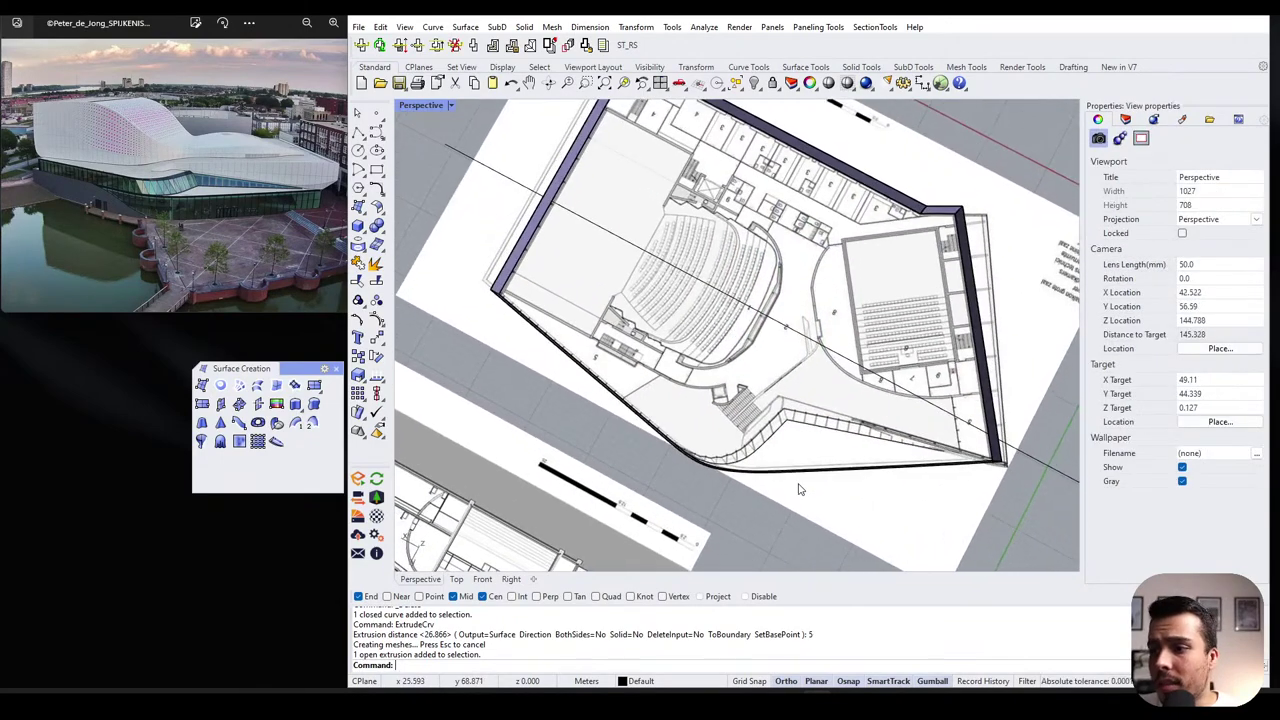
right_click_drag(680, 500, 690, 380)
scroll(690, 380, "up", 2)
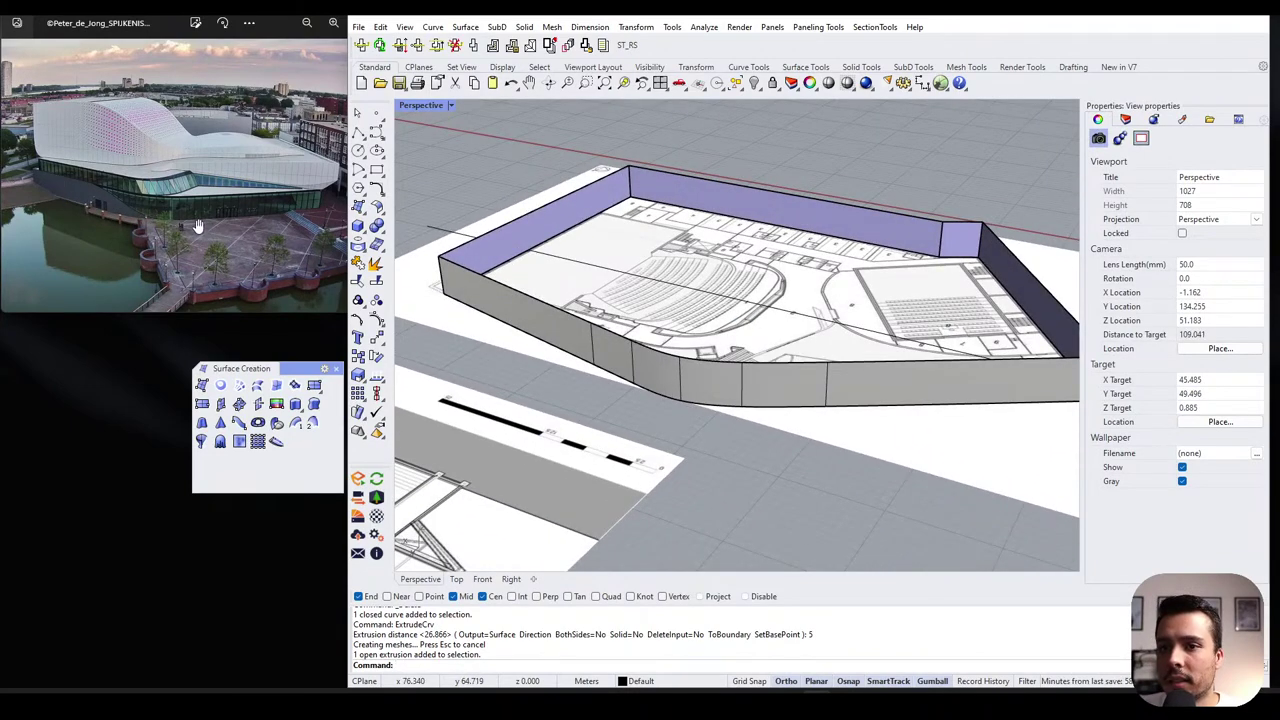
scroll(749, 369, "down", 3)
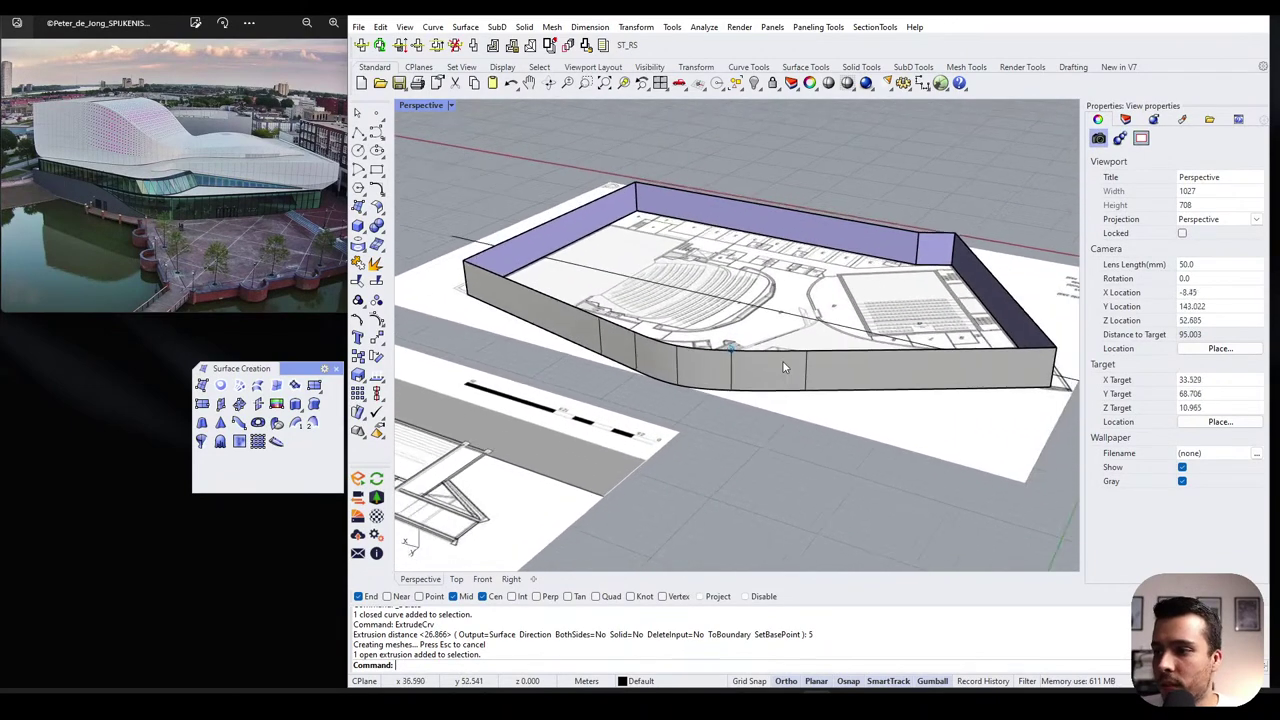
scroll(619, 318, "down", 2)
scroll(619, 318, "up", 3)
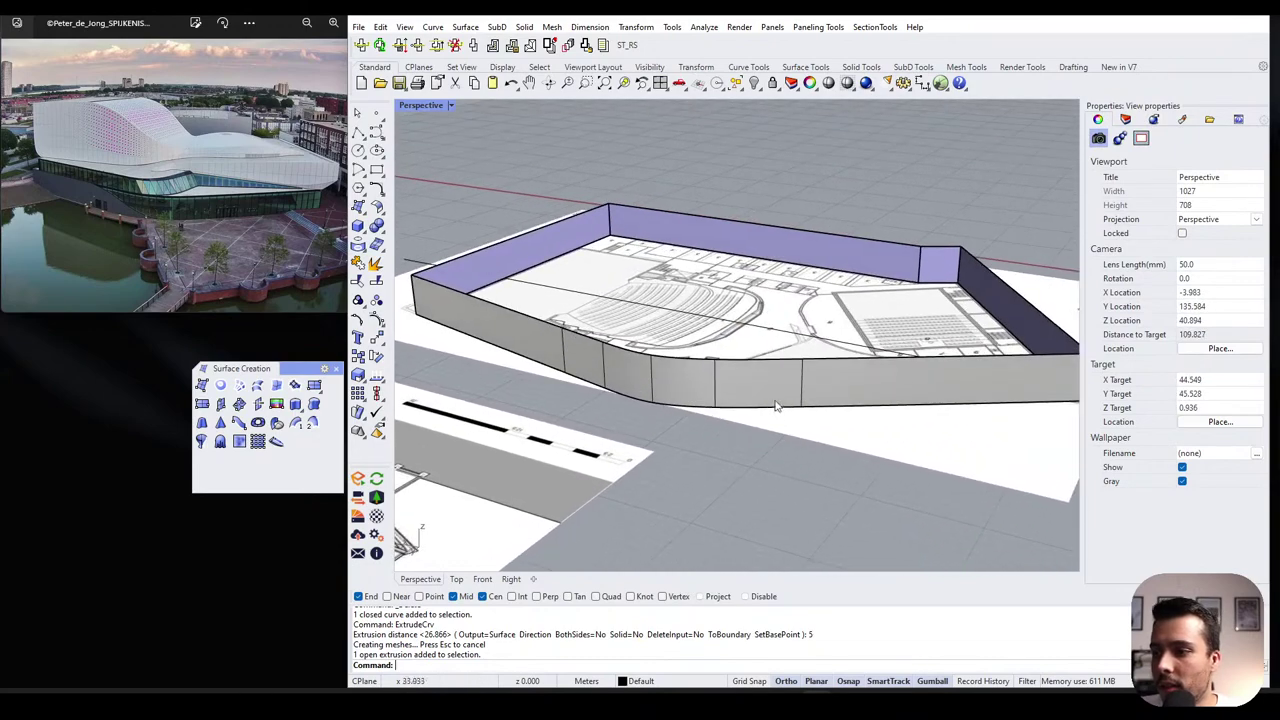
left_click(773, 386)
right_click_drag(773, 386, 765, 365)
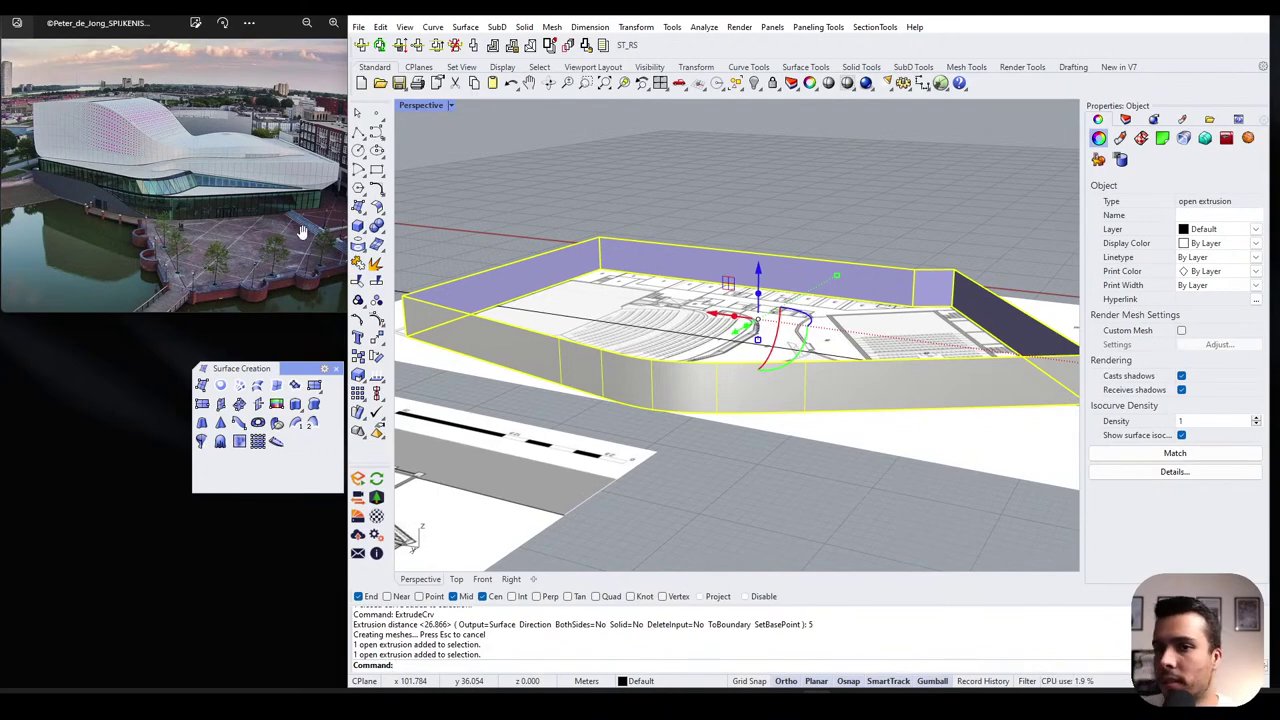
right_click_drag(430, 295, 783, 341)
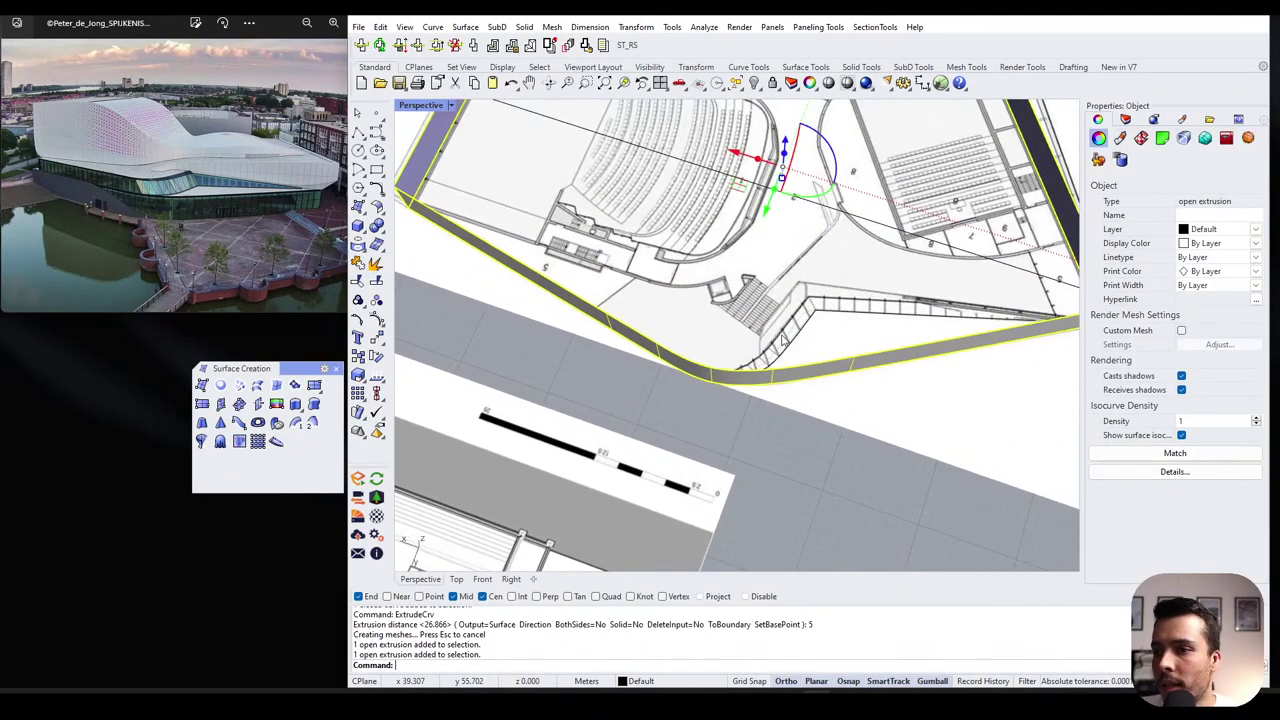
left_click(784, 340)
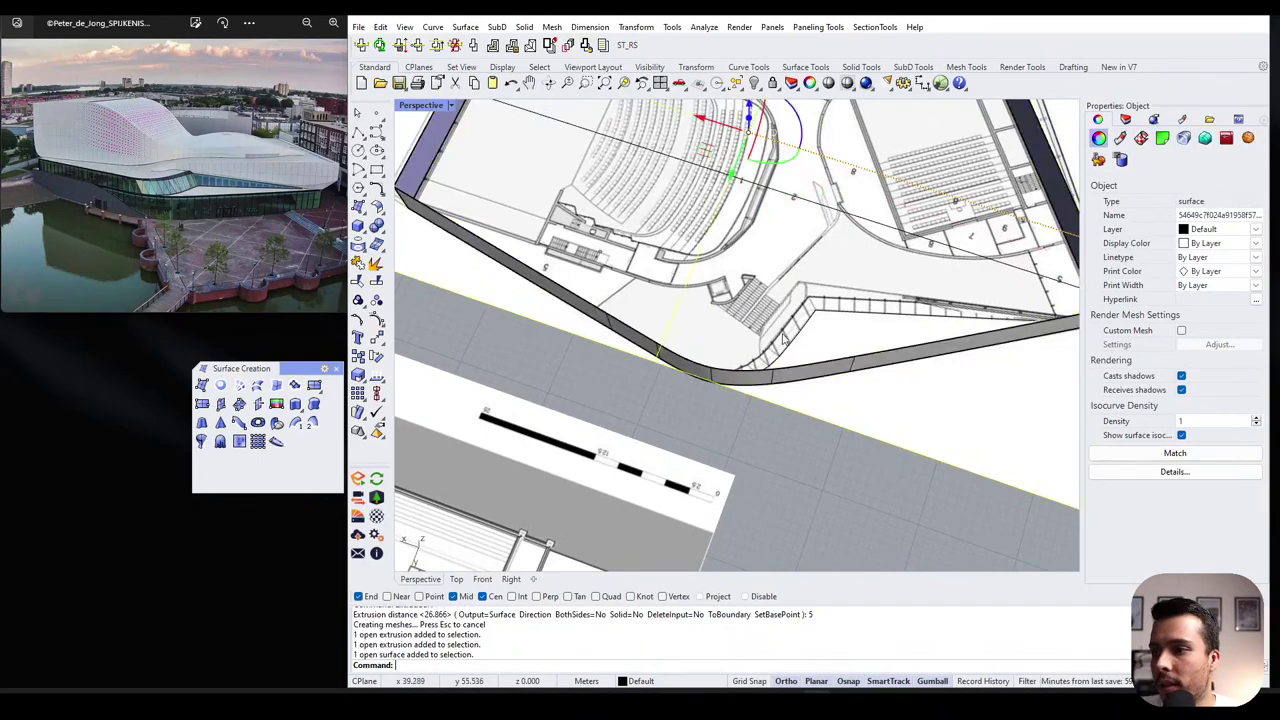
right_click_drag(776, 339, 777, 356)
key("Escape")
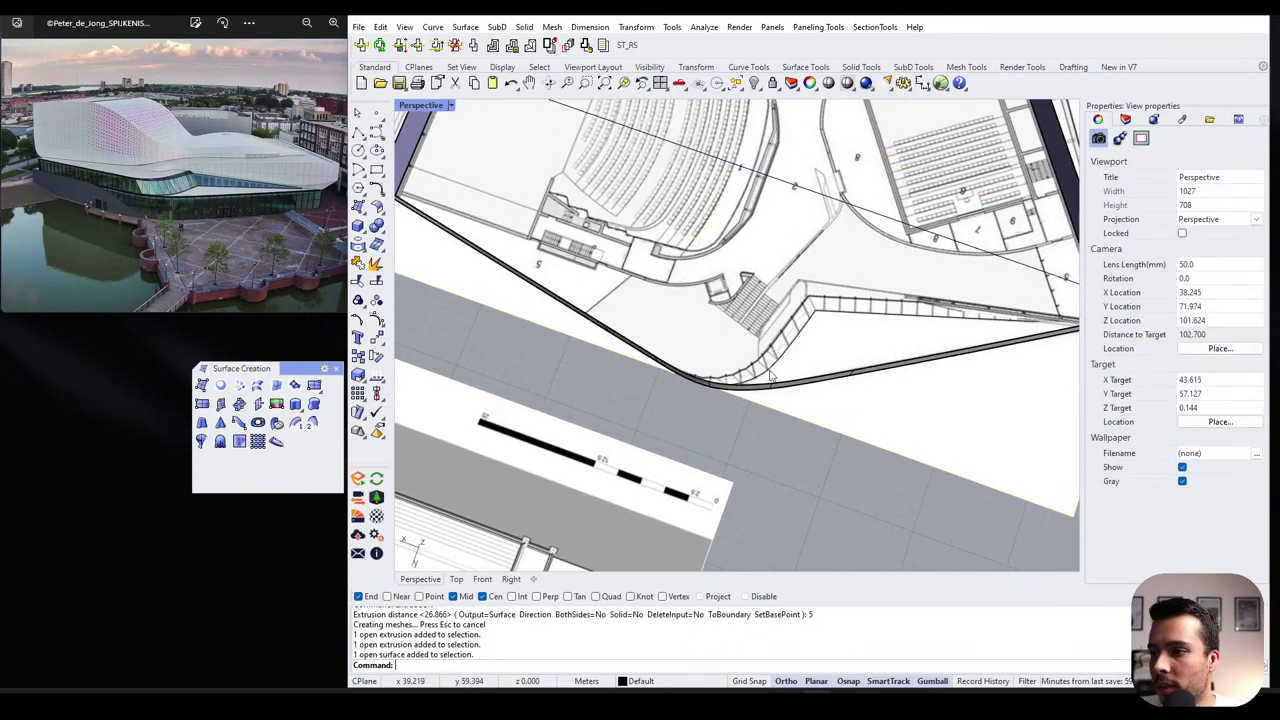
- Search the plan around the entrance stairs for the traced facade curves inside the perimeter walls
right_click_drag(960, 356, 750, 374)
scroll(668, 362, "up", 5)
left_click(762, 210)
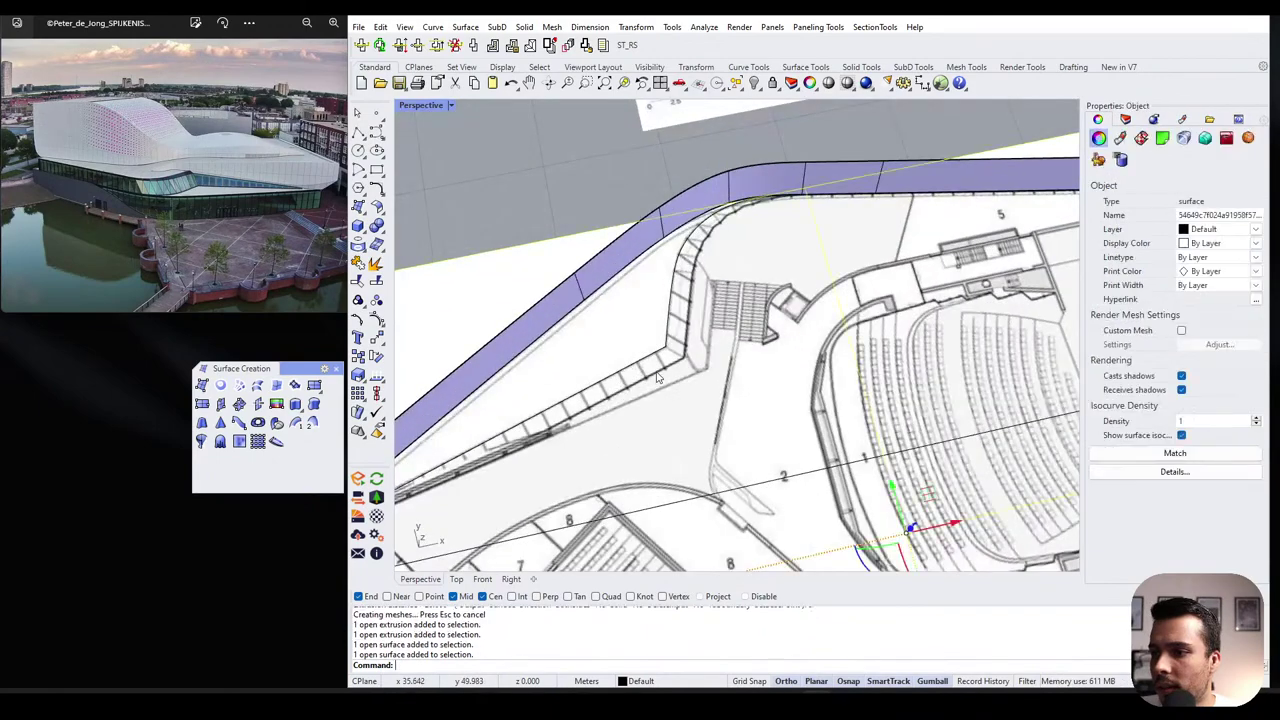
right_click_drag(762, 210, 749, 208)
scroll(741, 221, "down", 5)
right_click_drag(659, 290, 622, 282)
left_click(622, 282)
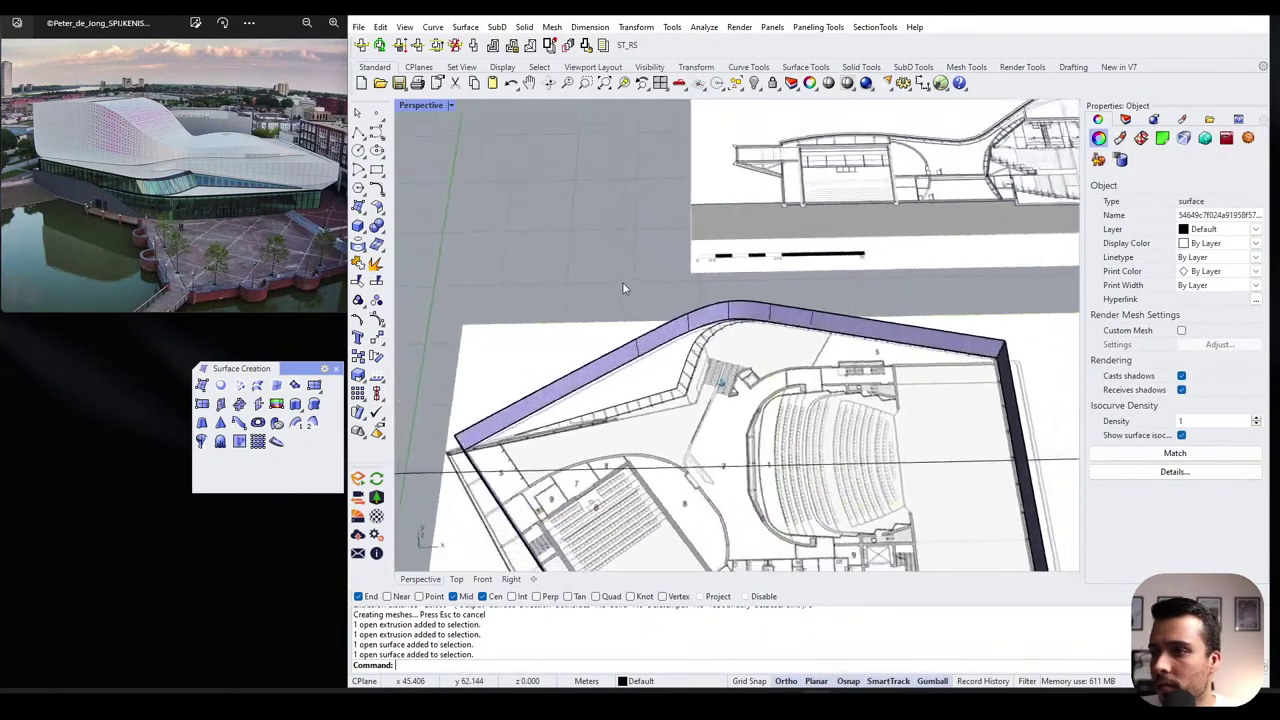
scroll(622, 284, "down", 3)
left_click_drag(584, 310, 919, 467)
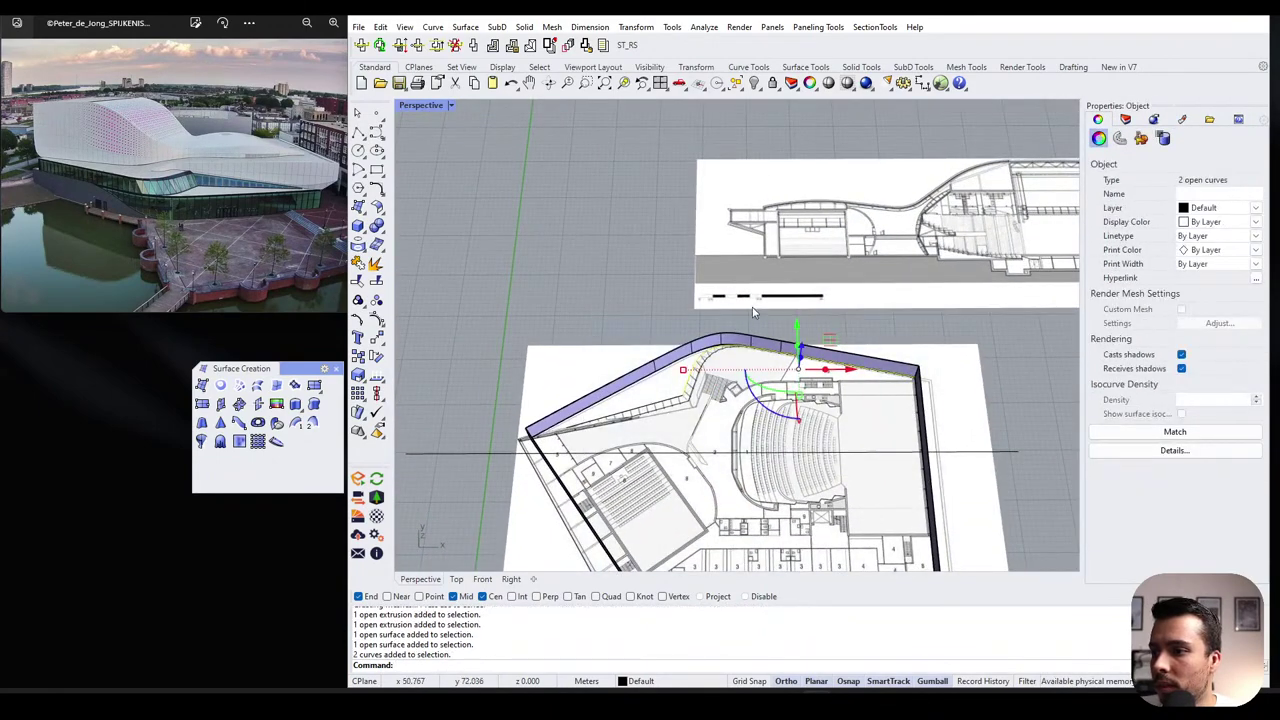
key("Escape")
- Join the two traced facade curves near the entrance stairs into one open curve
scroll(692, 367, "up", 5)
left_click(692, 368)
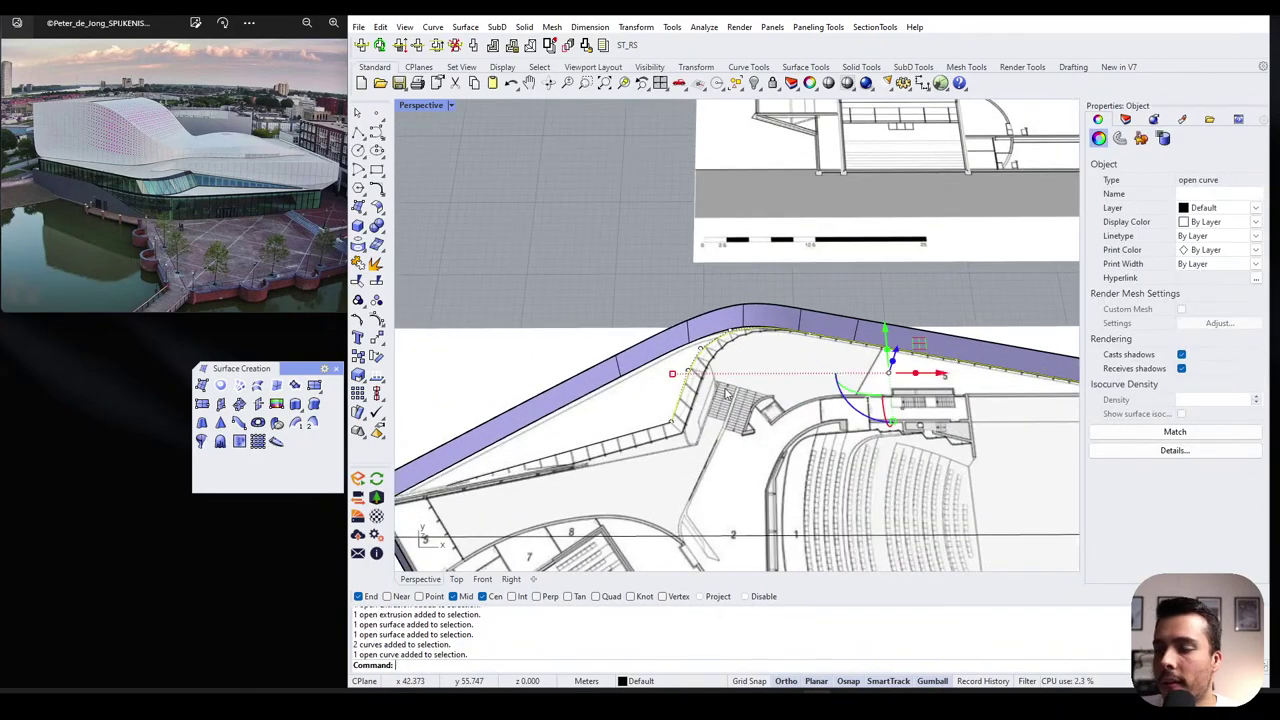
right_click_drag(726, 393, 828, 352)
key("Left")
key("Left")
key("Left")
key("Left")
key("Left")
key("Left")
left_click(836, 398, "shift")
middle_click(822, 390)
left_click(820, 385)
- Examine the recessed glazed facade and its overhanging edge in the reference photo alongside the joined curve
scroll(338, 194, "up", 8)
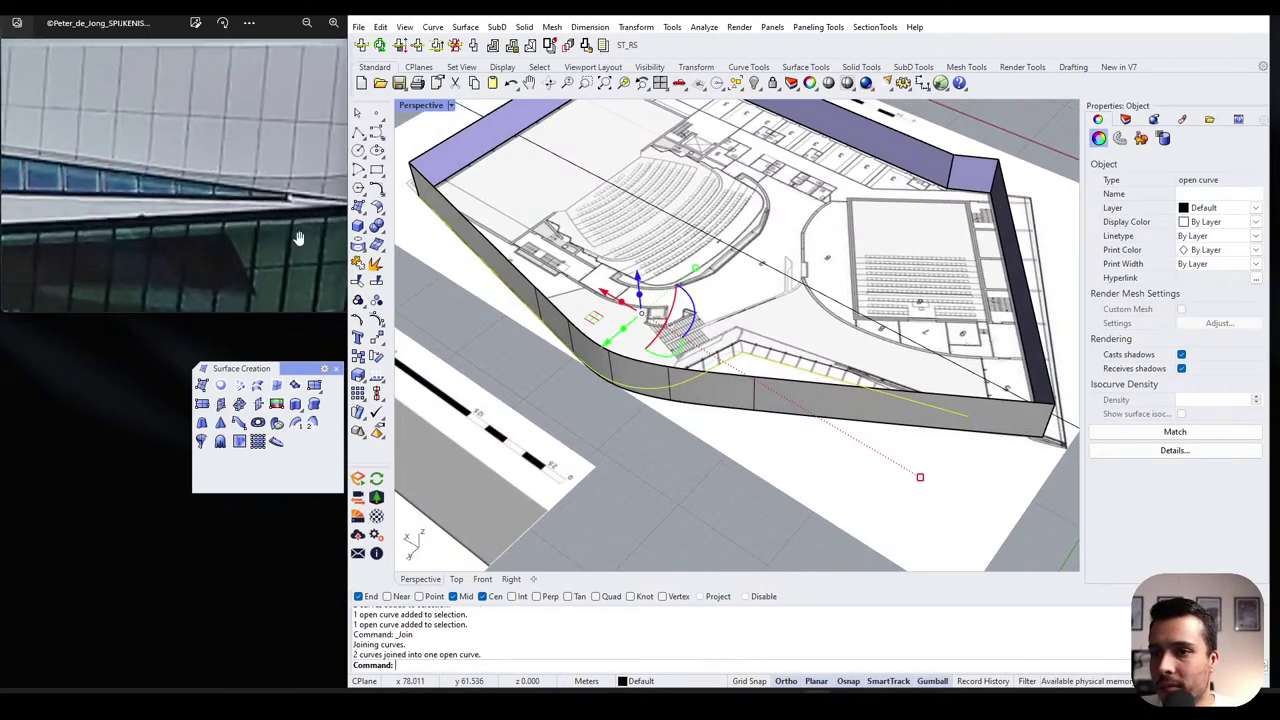
left_click_drag(297, 237, 253, 199)
scroll(240, 190, "down", 3)
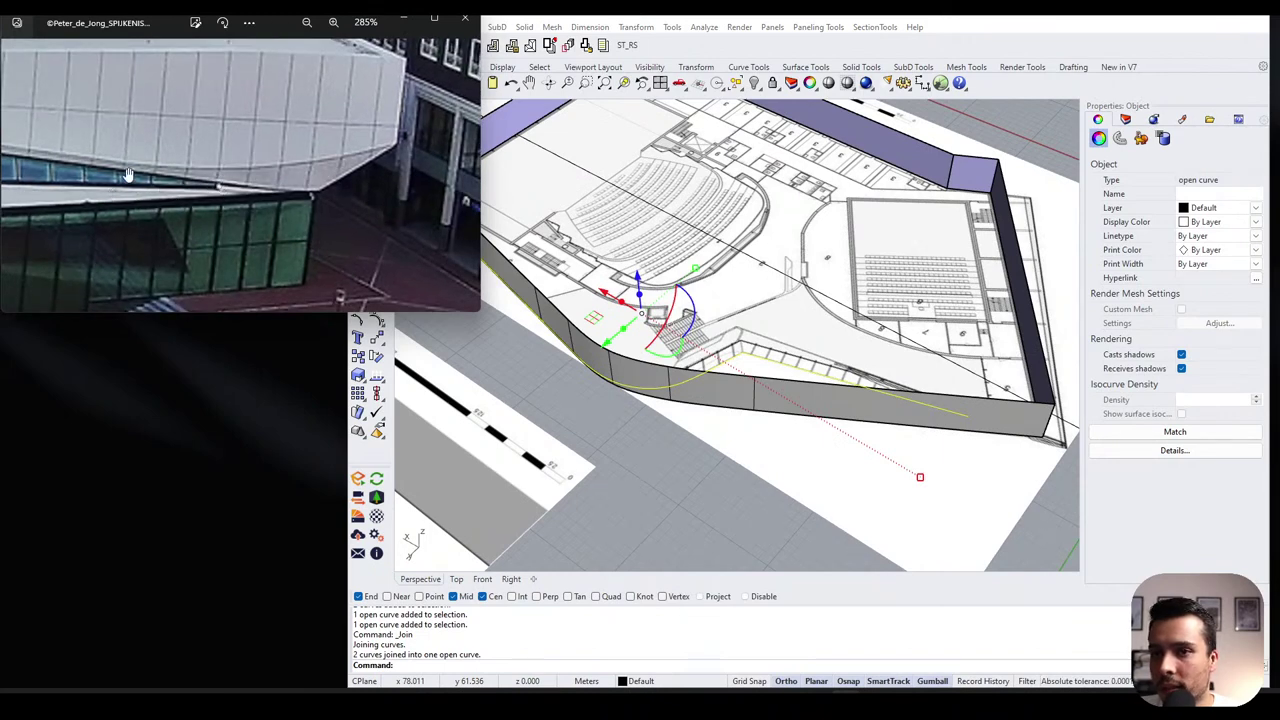
scroll(862, 330, "down", 6)
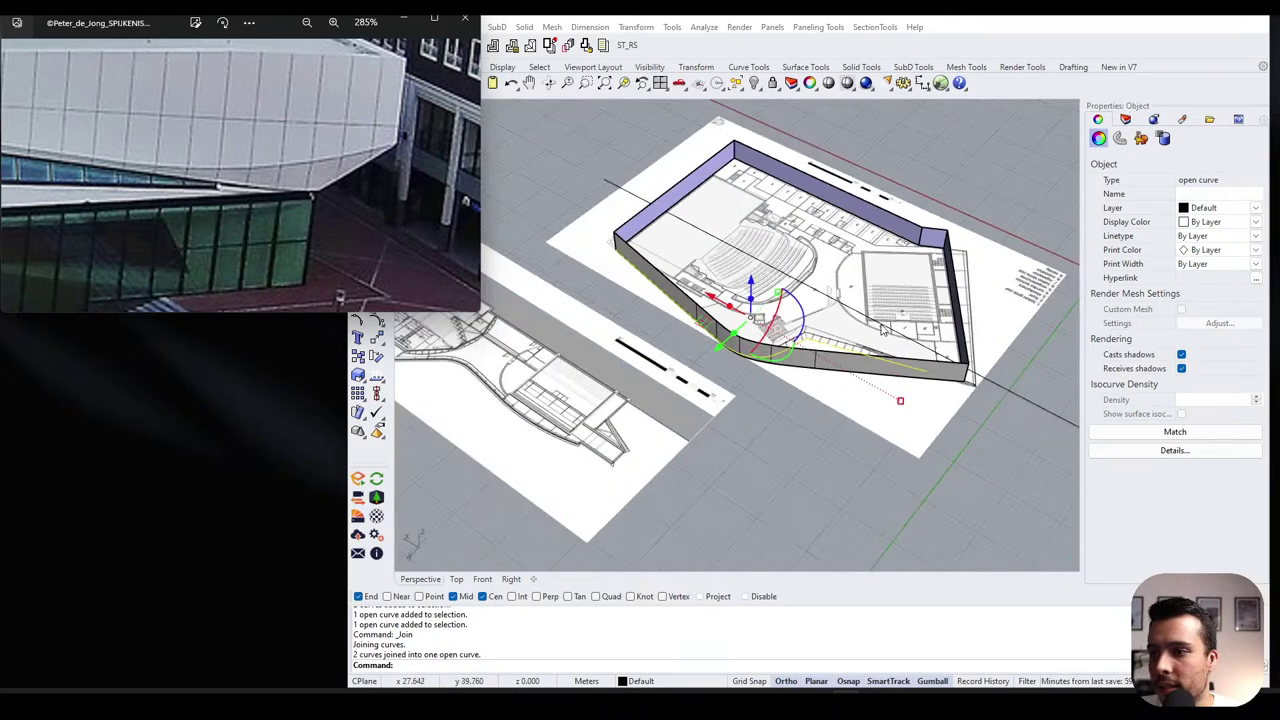
right_click_drag(700, 316, 735, 296)
scroll(729, 311, "up", 5)
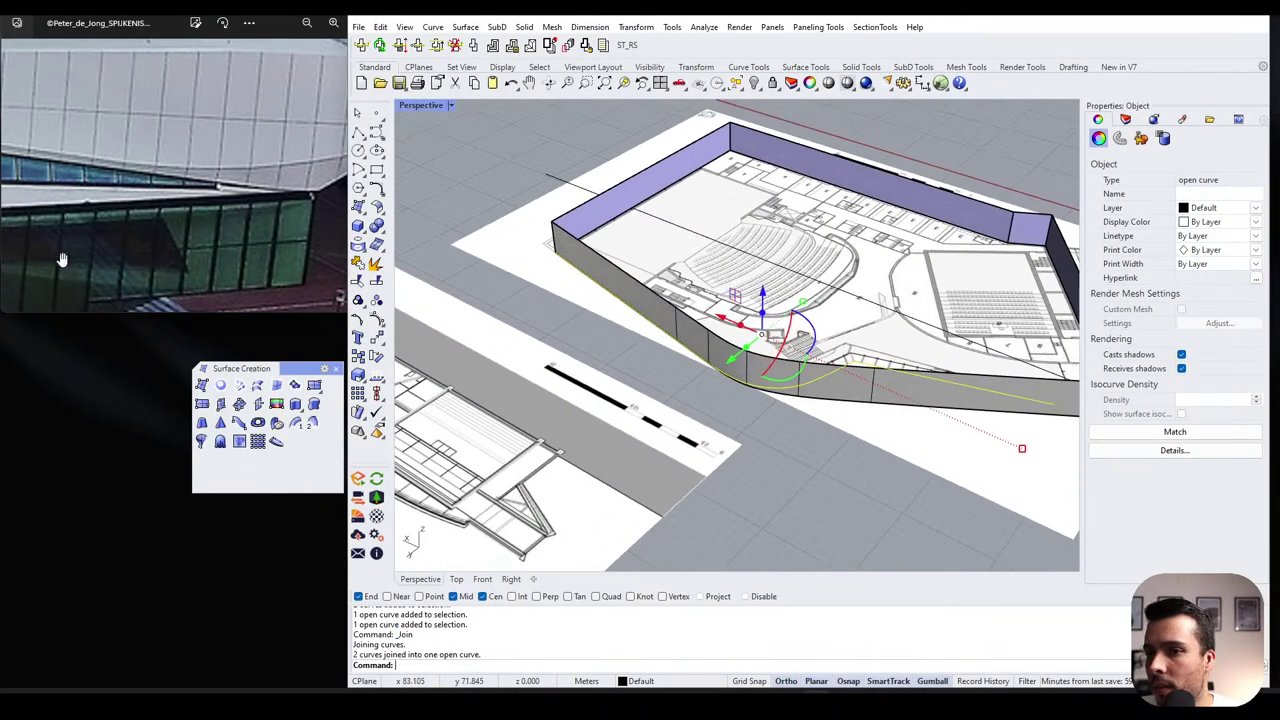
scroll(214, 211, "down", 4)
left_click_drag(68, 205, 280, 228)
- Move the joined facade curve vertically from its base endpoint to the top corner of the perimeter walls
right_click_drag(862, 333, 866, 308)
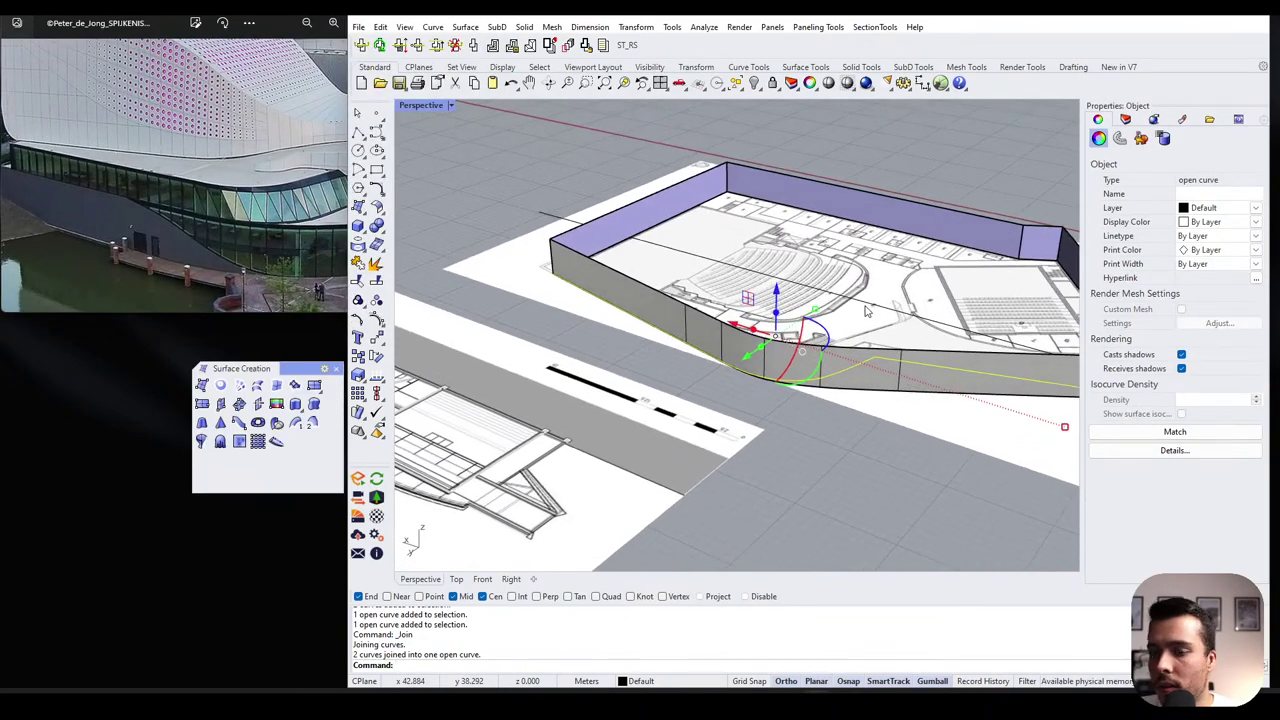
type("m")
key("Return")
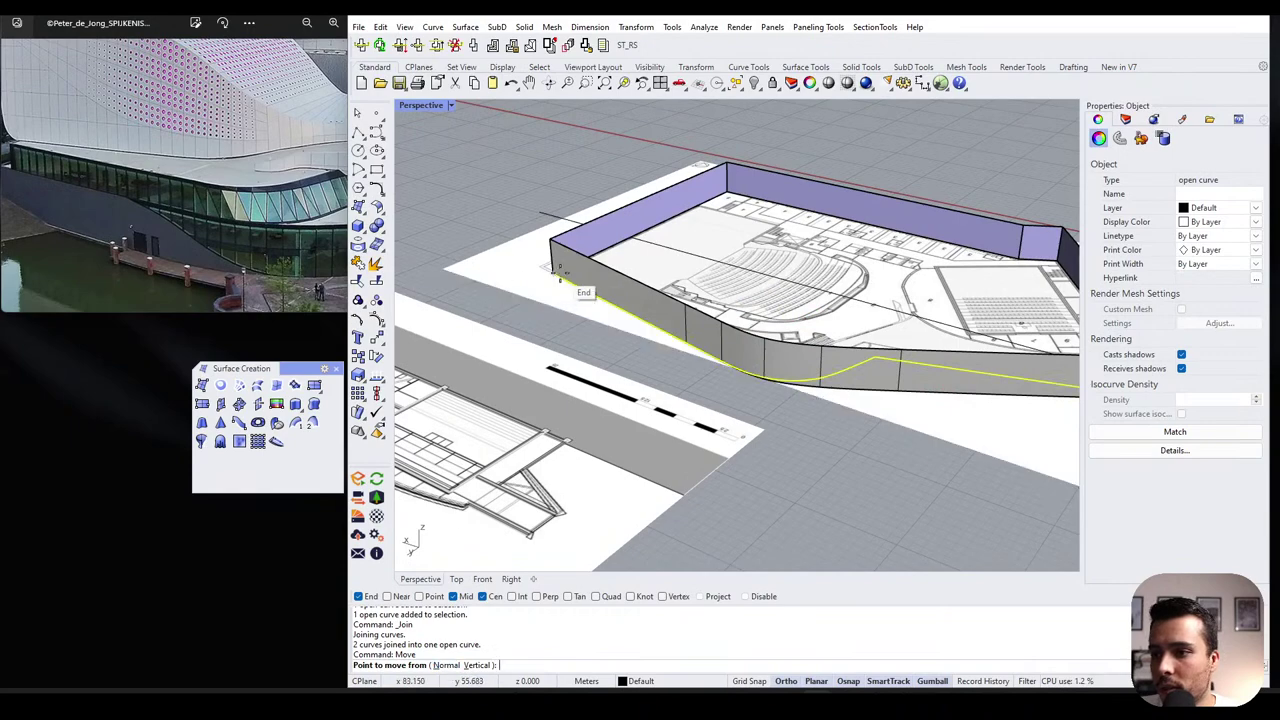
left_click(550, 267)
left_click(550, 241)
key("Escape")
scroll(542, 296, "down", 2)
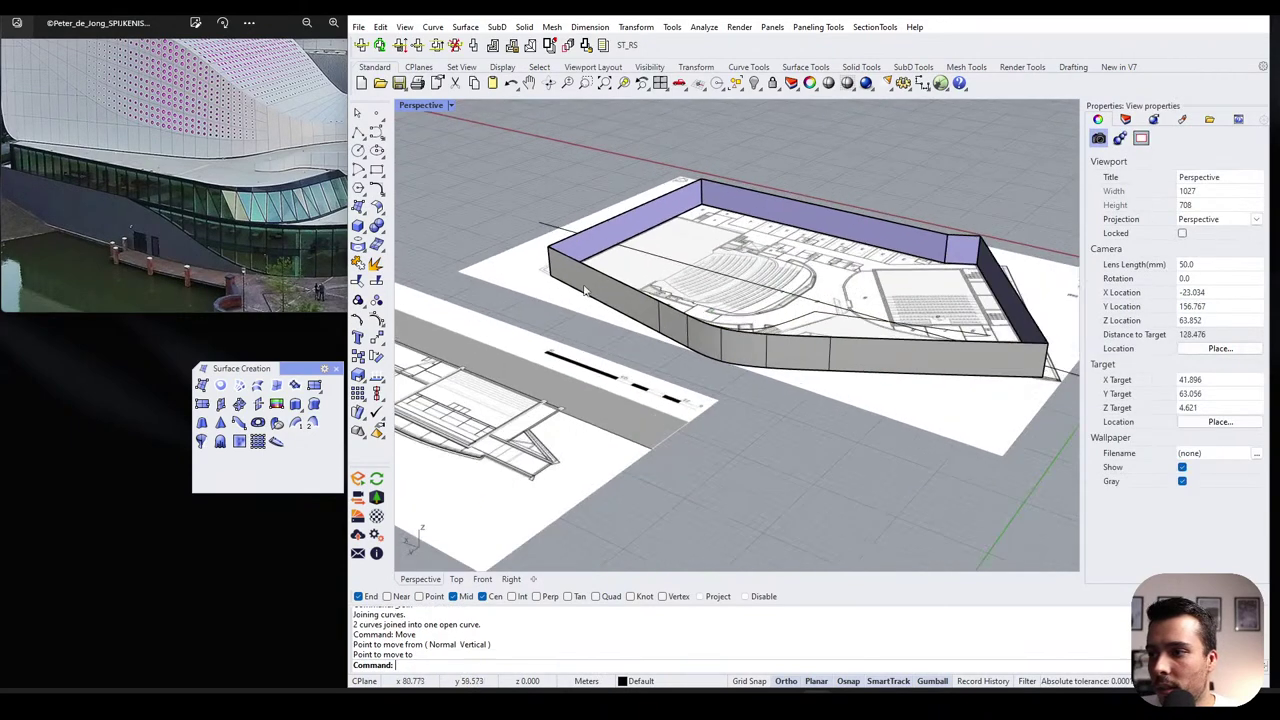
- Stretch the raised facade curve's free end point to the perimeter walls' top corner near the small auditorium
scroll(166, 231, "down", 4)
left_click(262, 210)
left_click_drag(262, 210, 123, 222)
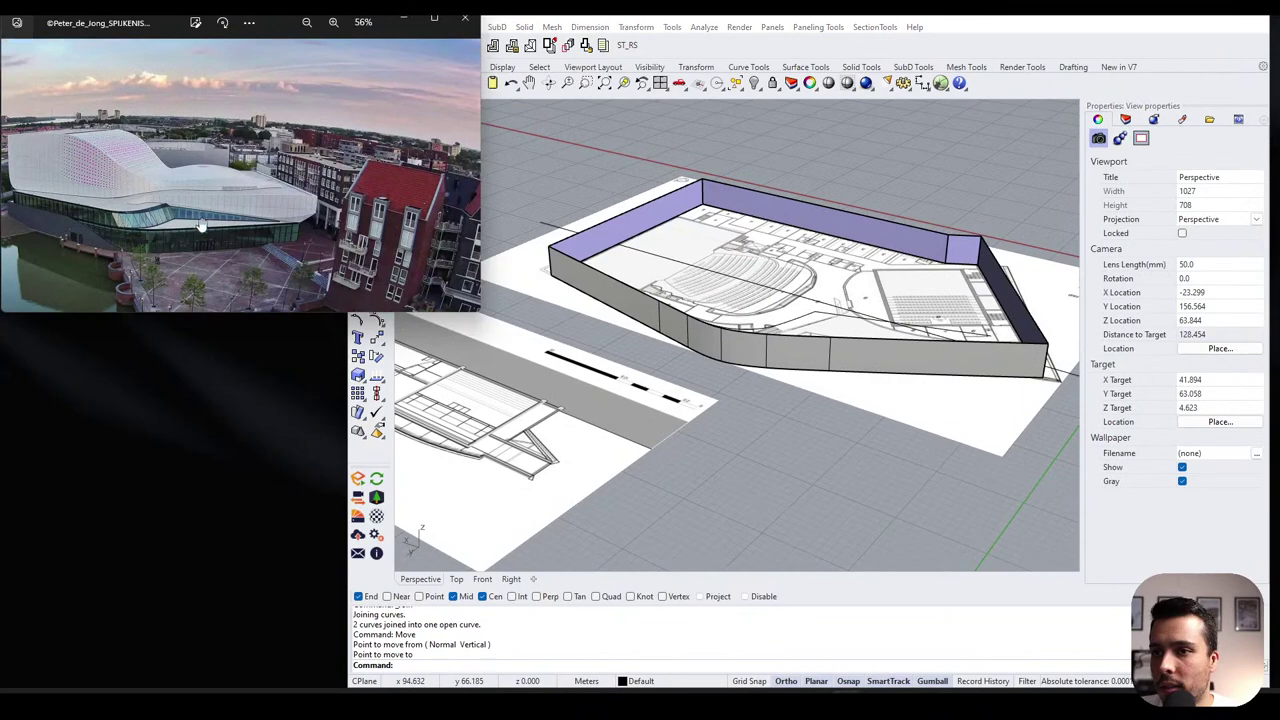
right_click_drag(979, 334, 997, 337)
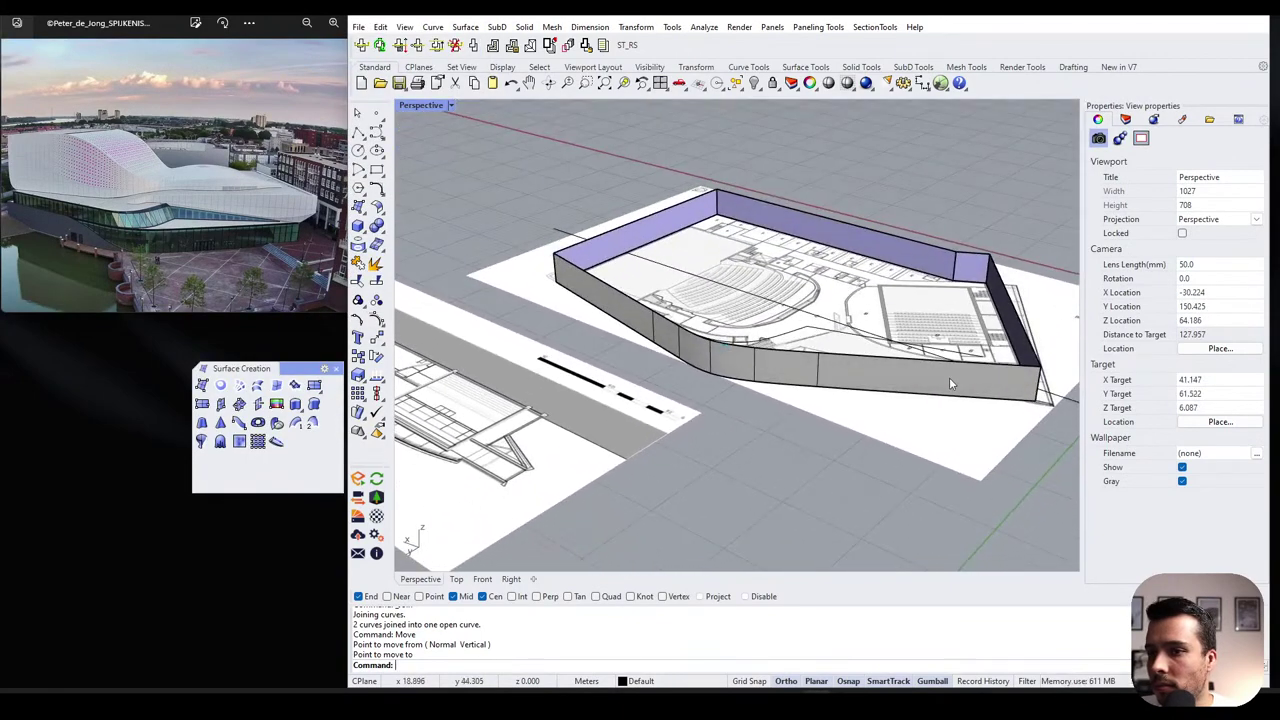
scroll(949, 377, "up", 5)
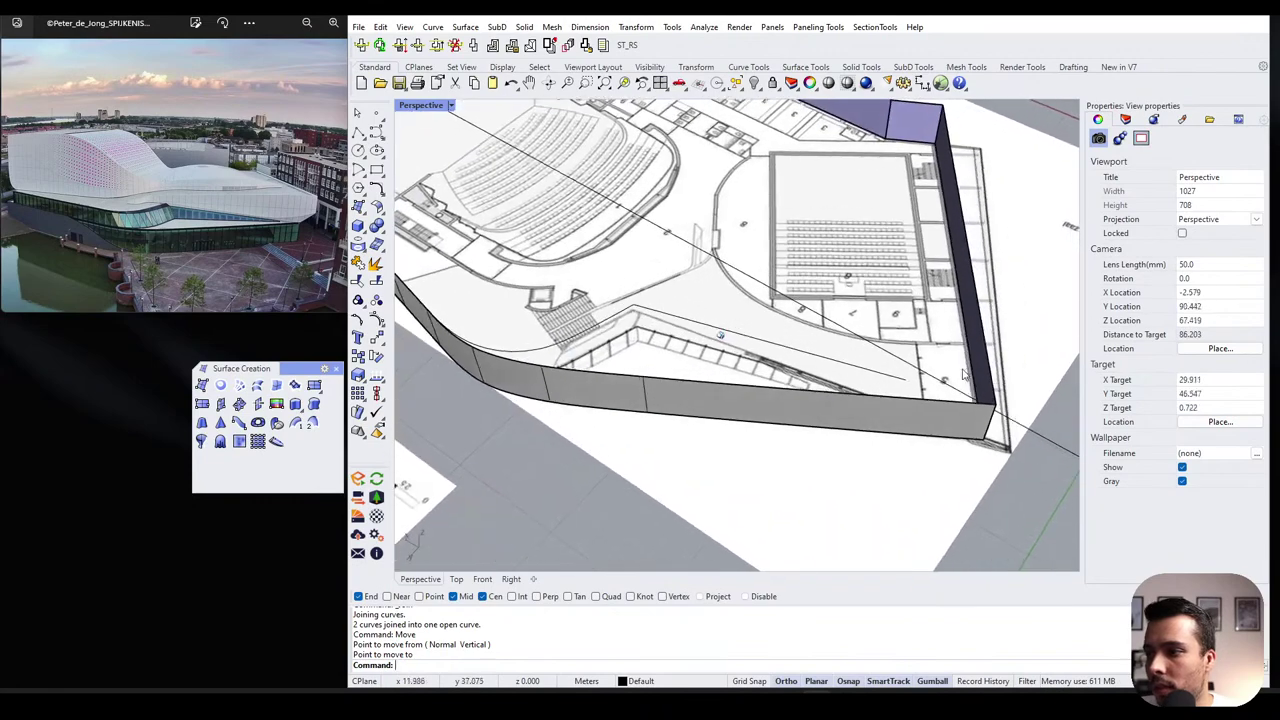
left_click(898, 378)
right_click_drag(902, 380, 898, 383)
left_click(892, 376)
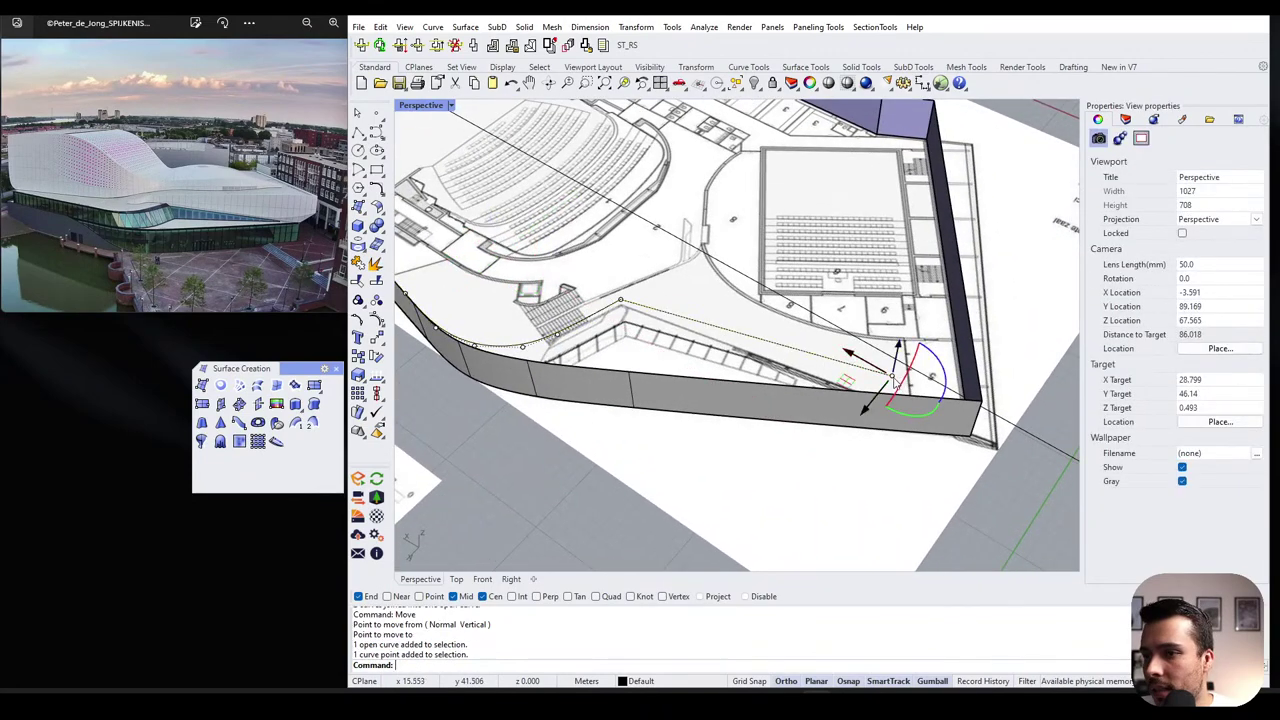
left_click_drag(893, 380, 981, 402)
right_click_drag(981, 402, 951, 466)
left_click(951, 466)
scroll(750, 330, "up", 3)
right_click_drag(750, 330, 515, 225)
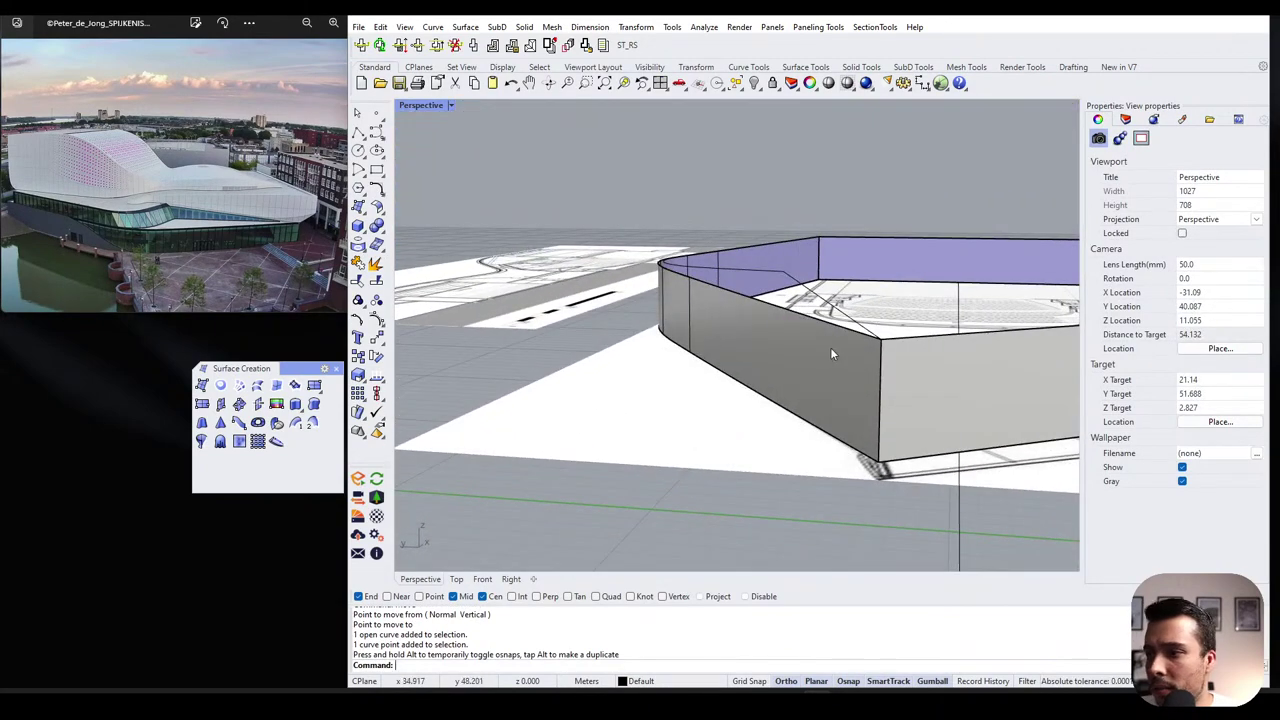
- Check the raised facade curve and perimeter wall corner against the reference photo, and inspect the same facade in the top-view plan
scroll(286, 243, "up", 5)
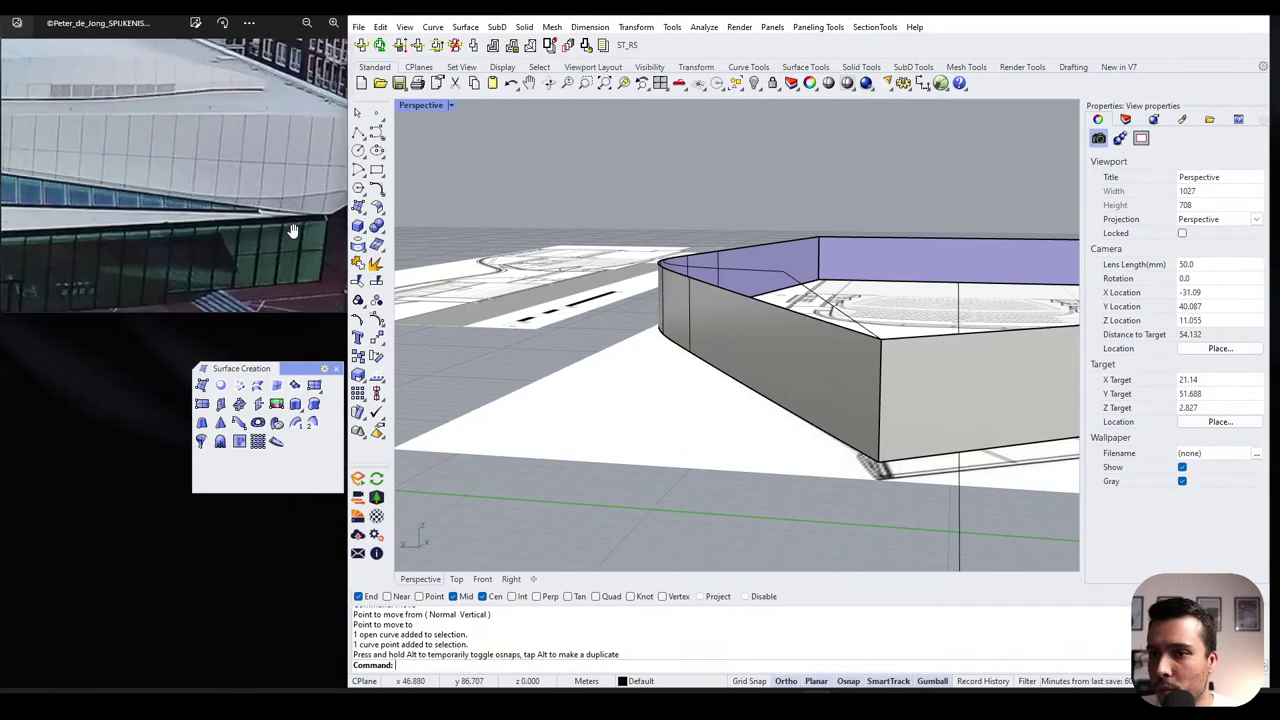
left_click(360, 271)
scroll(360, 250, "down", 10)
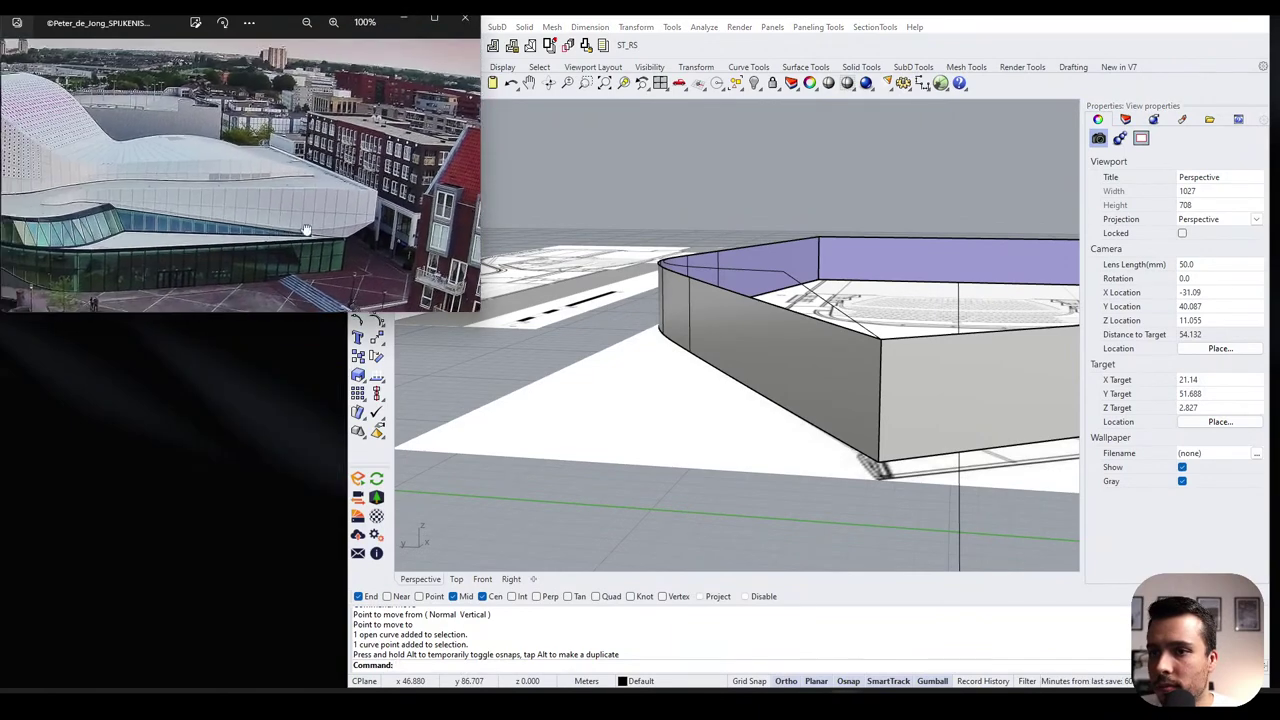
scroll(785, 455, "down", 6)
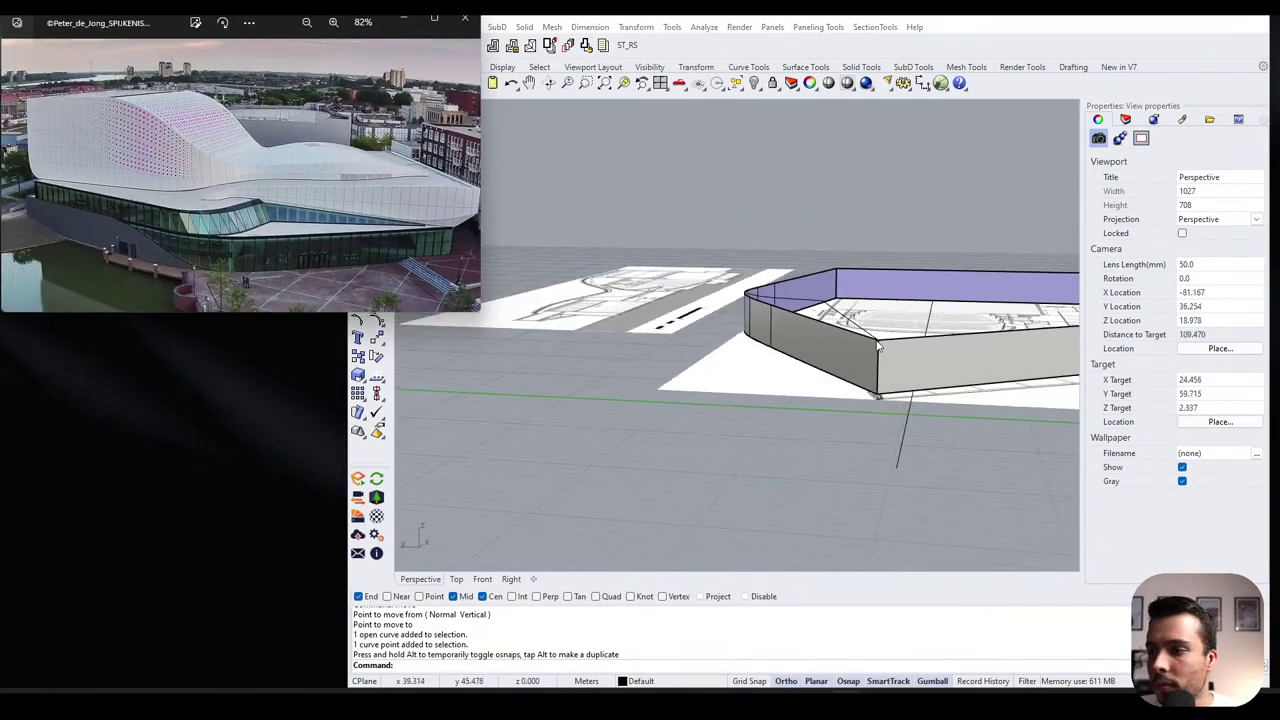
right_click_drag(785, 455, 562, 665)
left_click(457, 580)
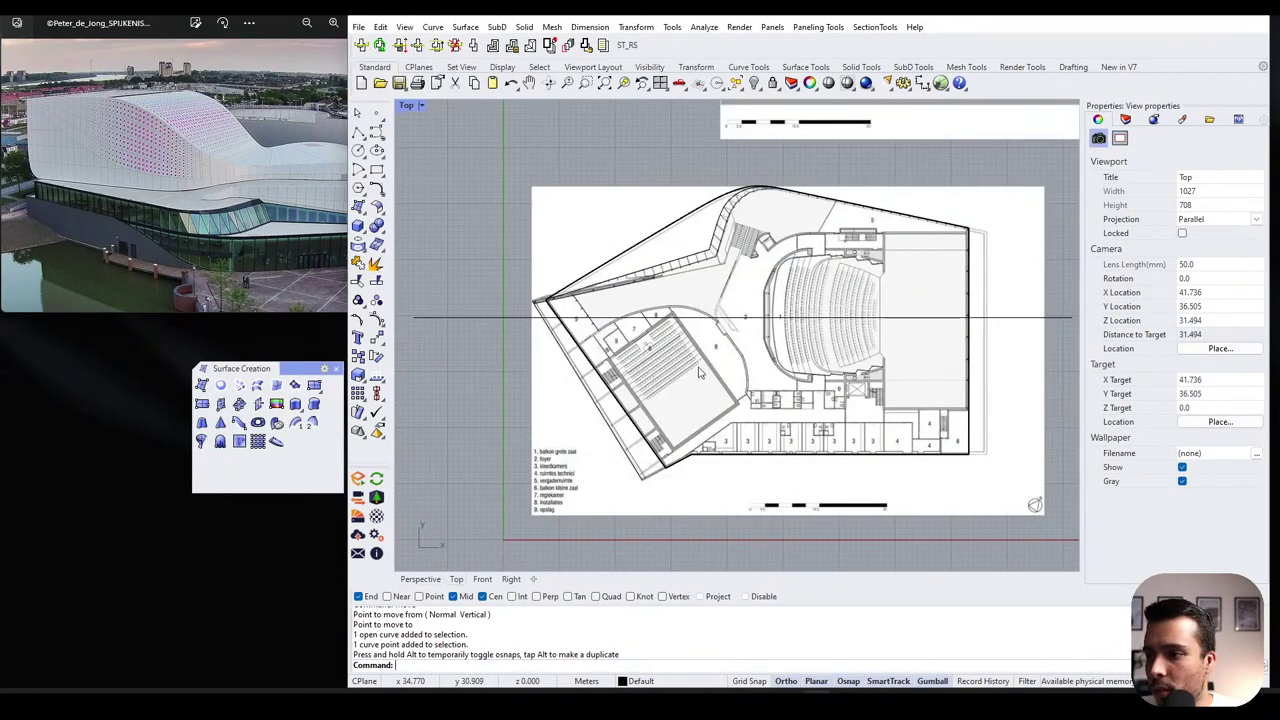
scroll(729, 228, "up", 3)
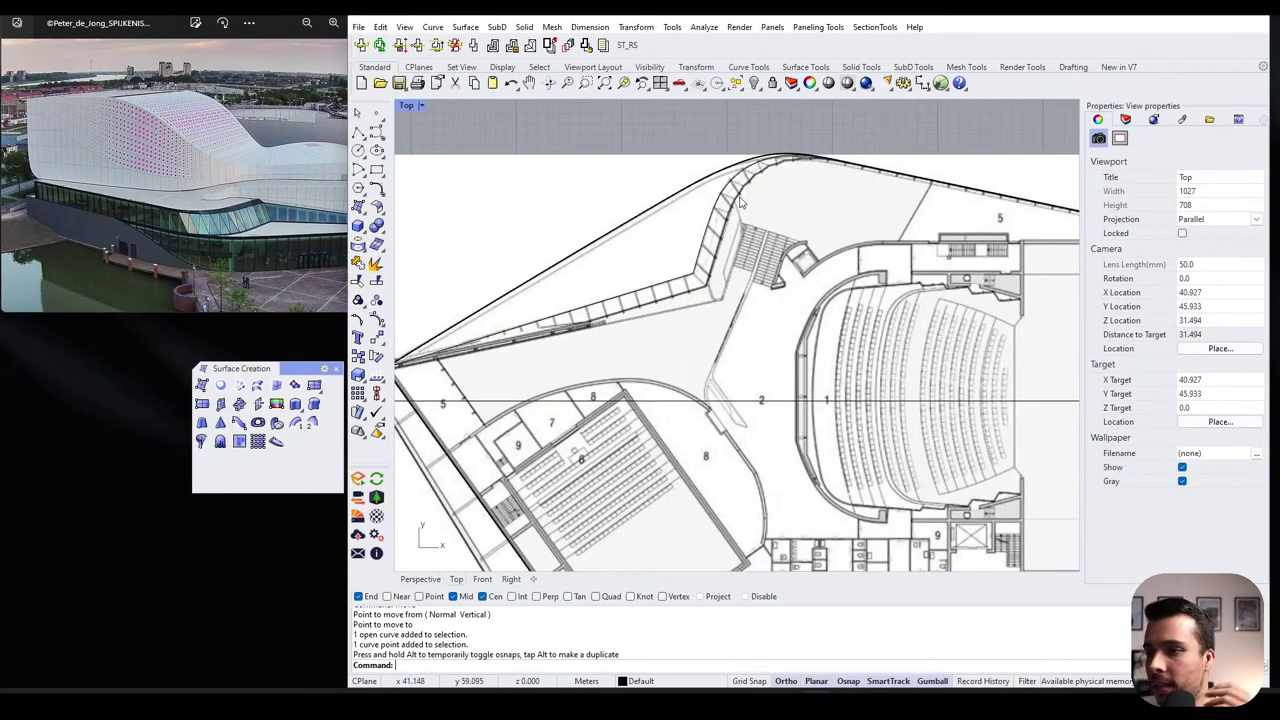
- Examine the inclined glazing beneath the roof overhang in the reference photo and compare it with the double facade line beside the plan's entrance stairs
scroll(136, 220, "down", 1)
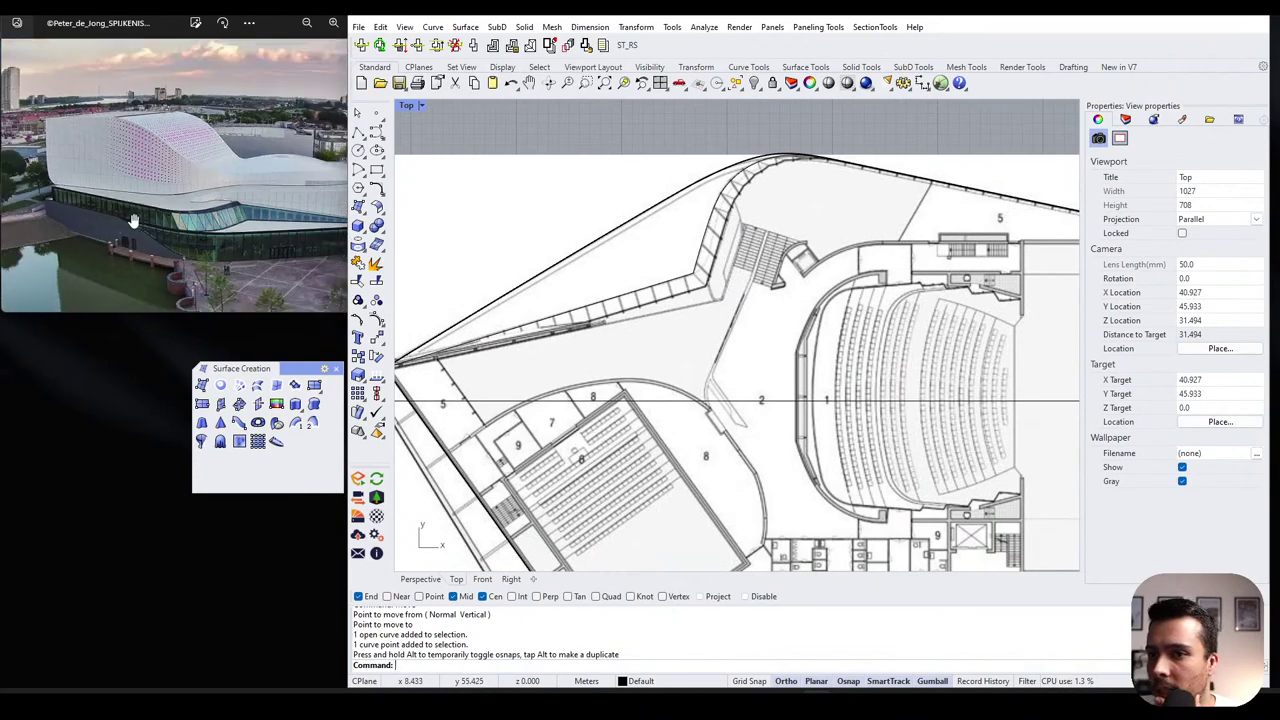
scroll(300, 225, "up", 5)
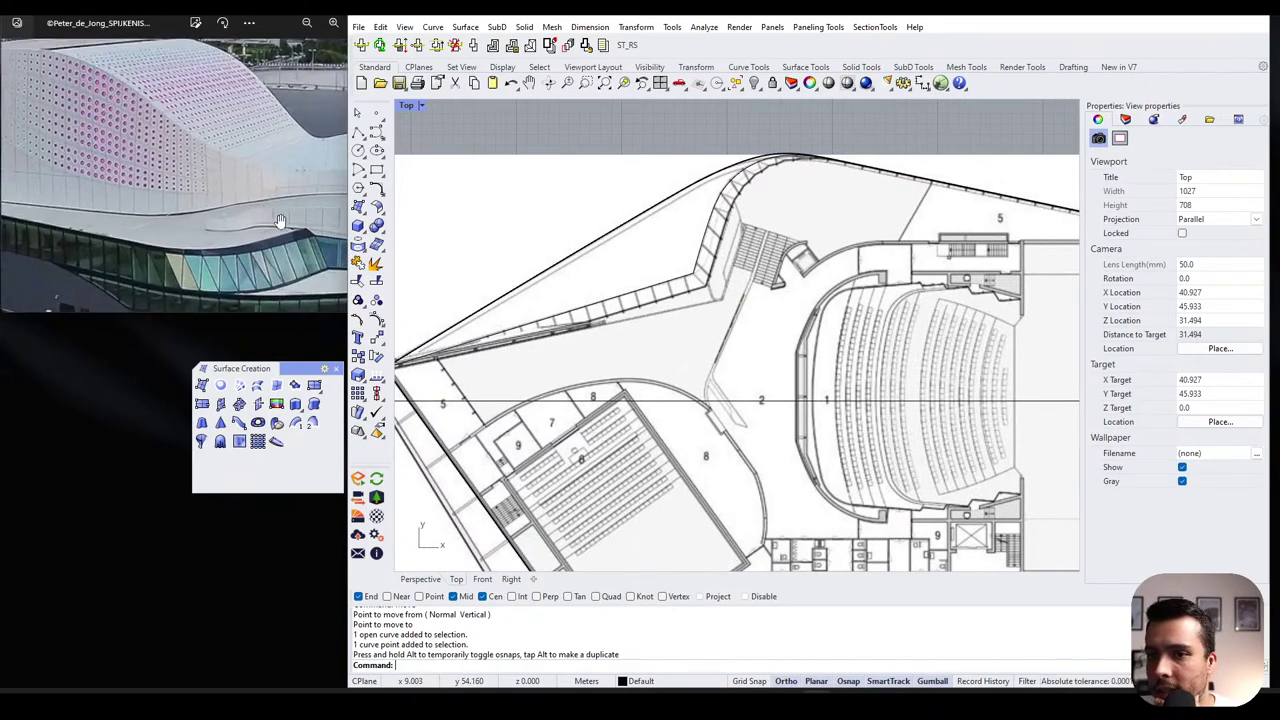
scroll(315, 228, "down", 1)
left_click_drag(222, 255, 273, 143)
left_click_drag(171, 172, 278, 202)
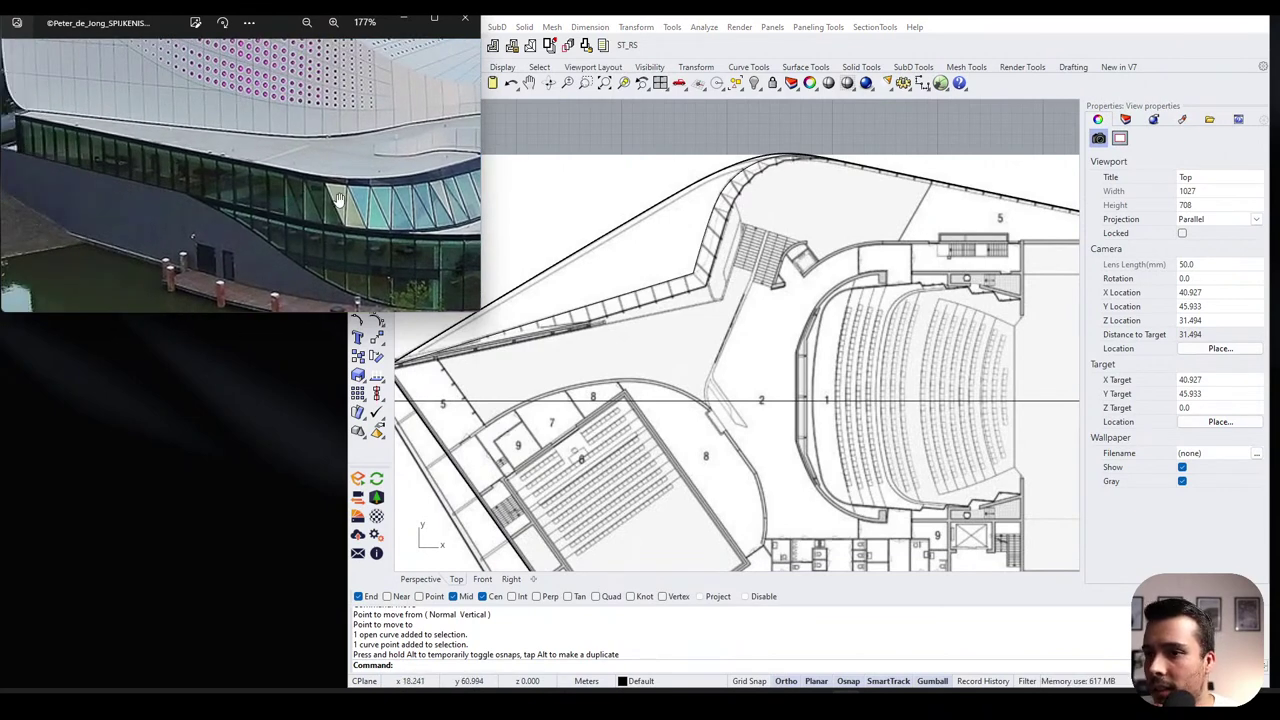
left_click_drag(339, 201, 232, 190)
left_click_drag(129, 175, 87, 187)
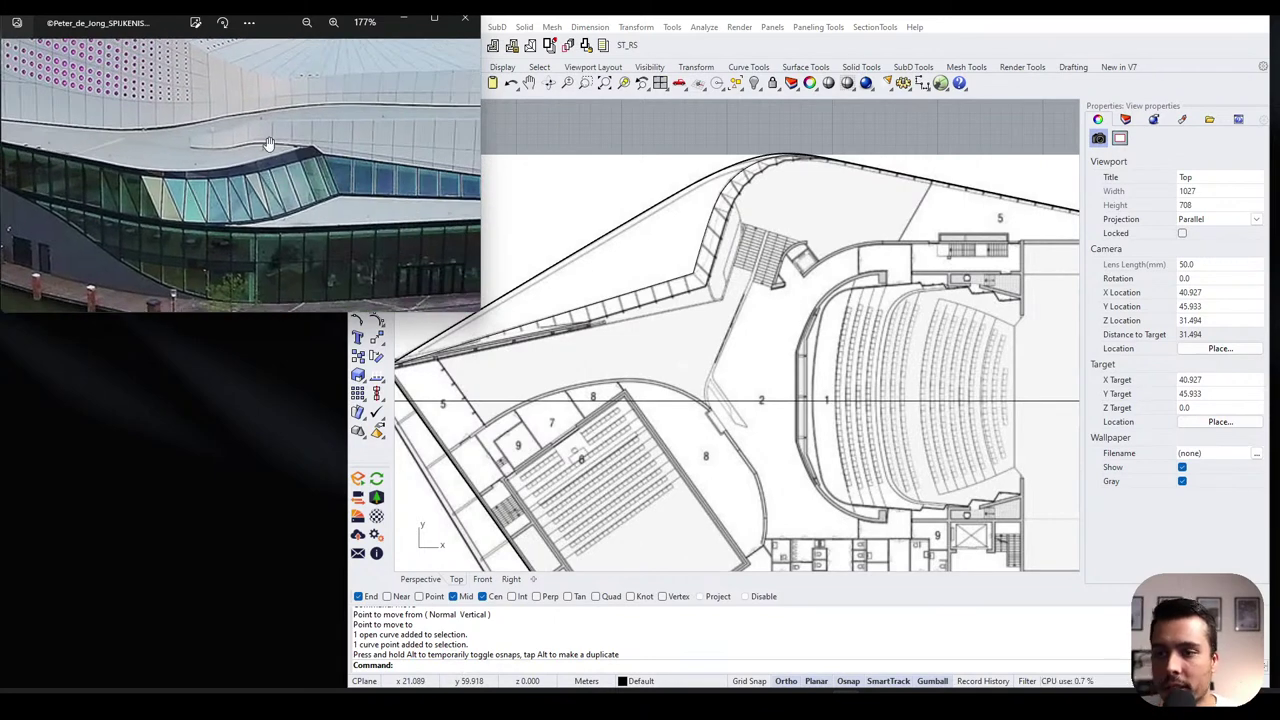
scroll(793, 182, "up", 5)
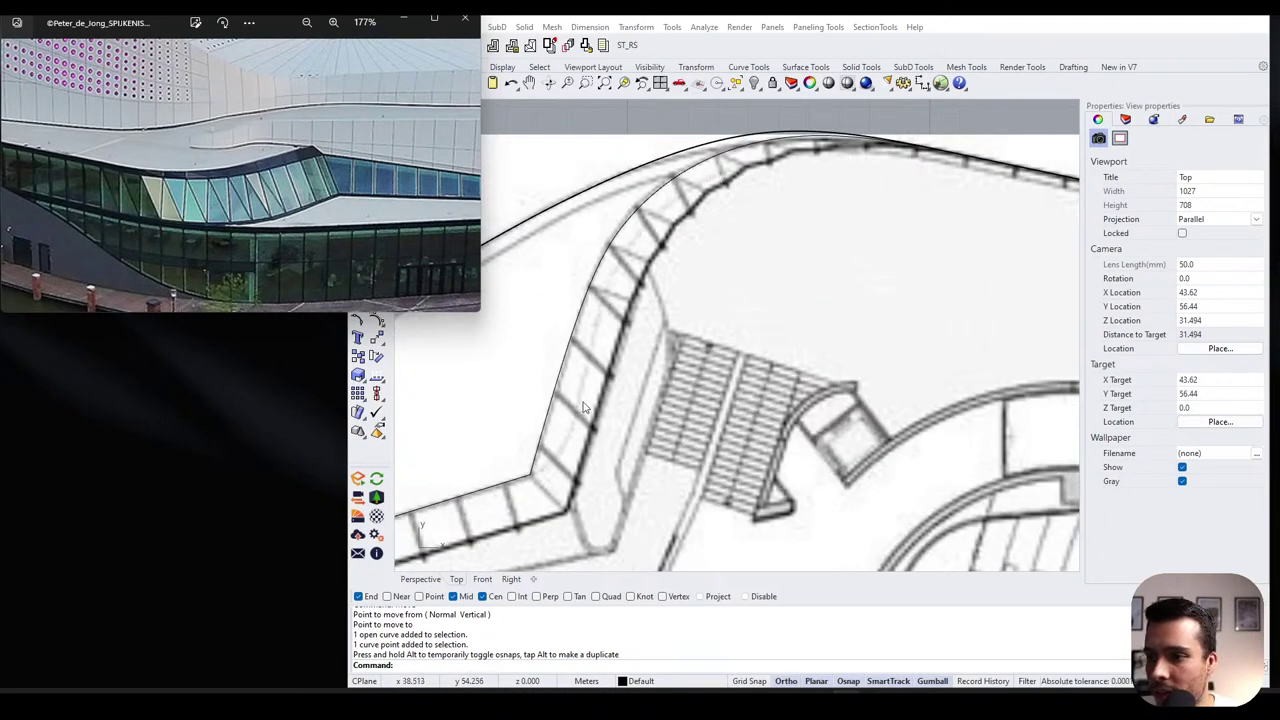
scroll(585, 407, "down", 3)
scroll(705, 262, "down", 3)
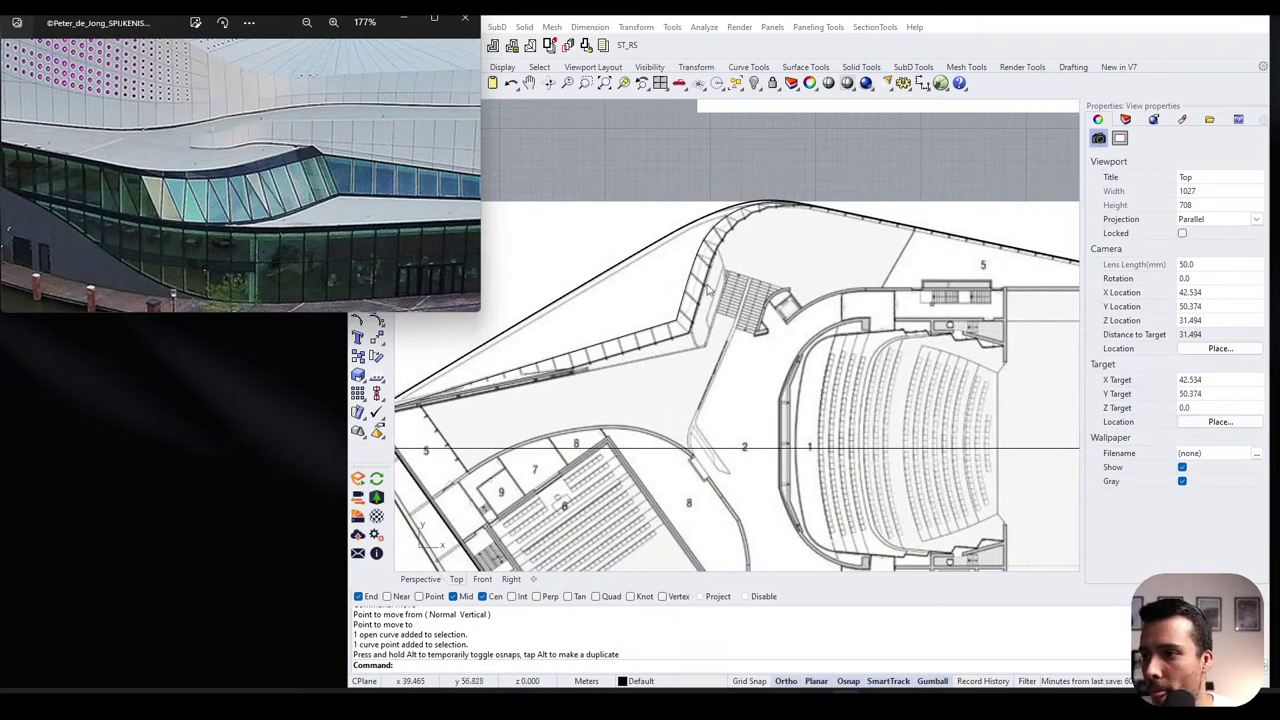